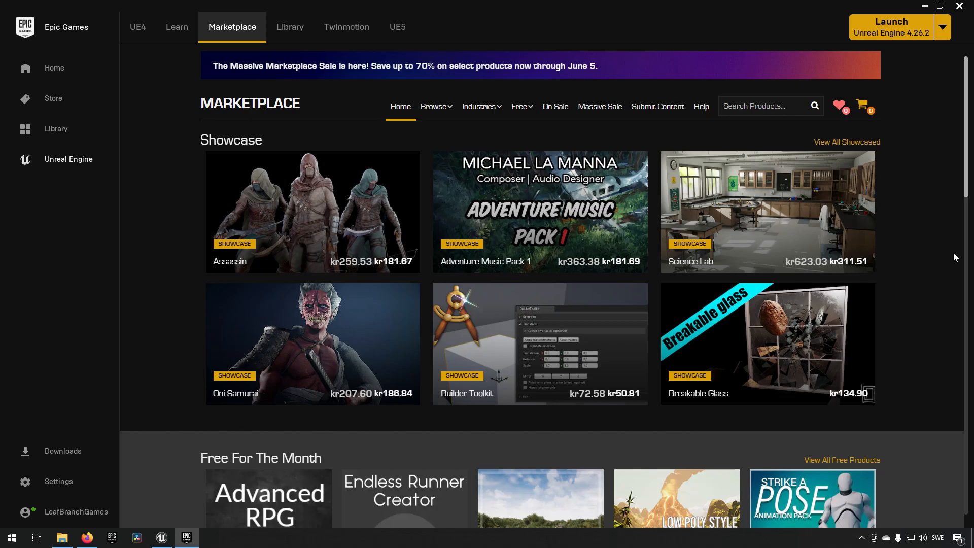
# - Browse the free Epic Games content offered in the marketplace
pyautogui.moveTo(523, 107)
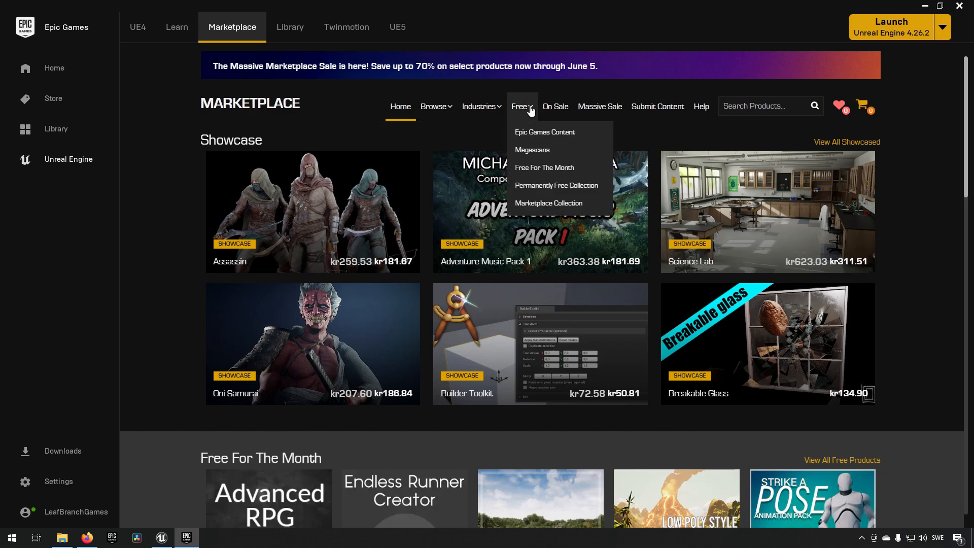
pyautogui.click(546, 133)
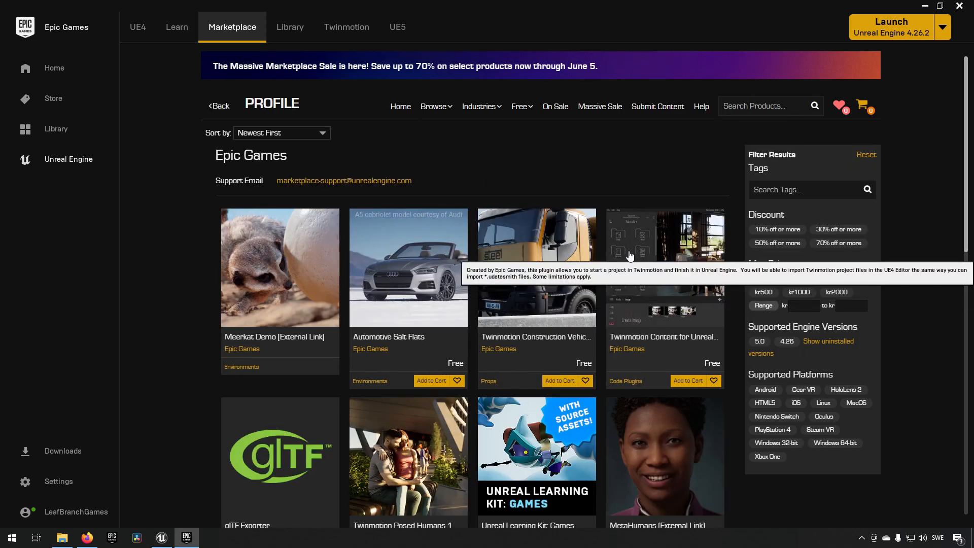
pyautogui.scroll(-3, 466, 226)
pyautogui.scroll(3, 466, 226)
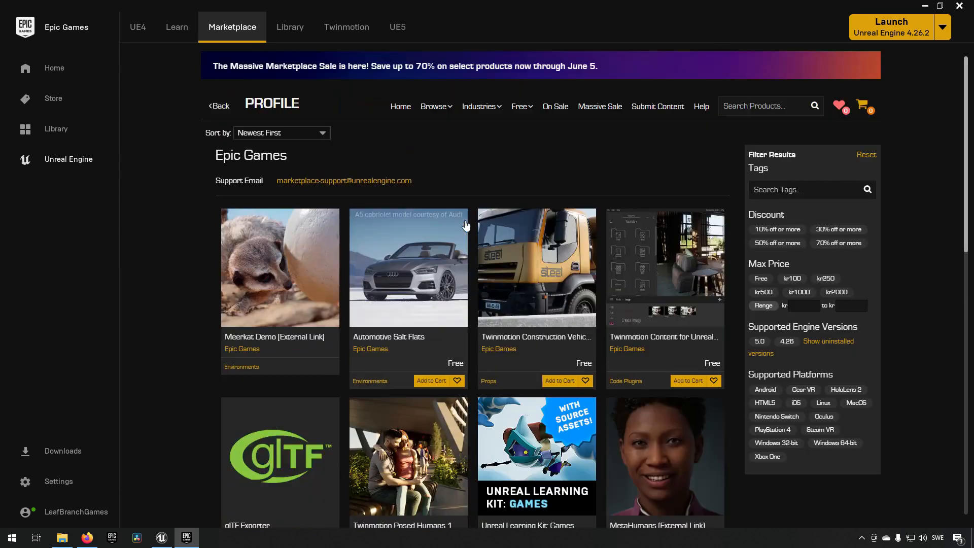
# - Open the free Marketplace Collection, look over its first page and change the number of products shown per page
pyautogui.moveTo(535, 109)
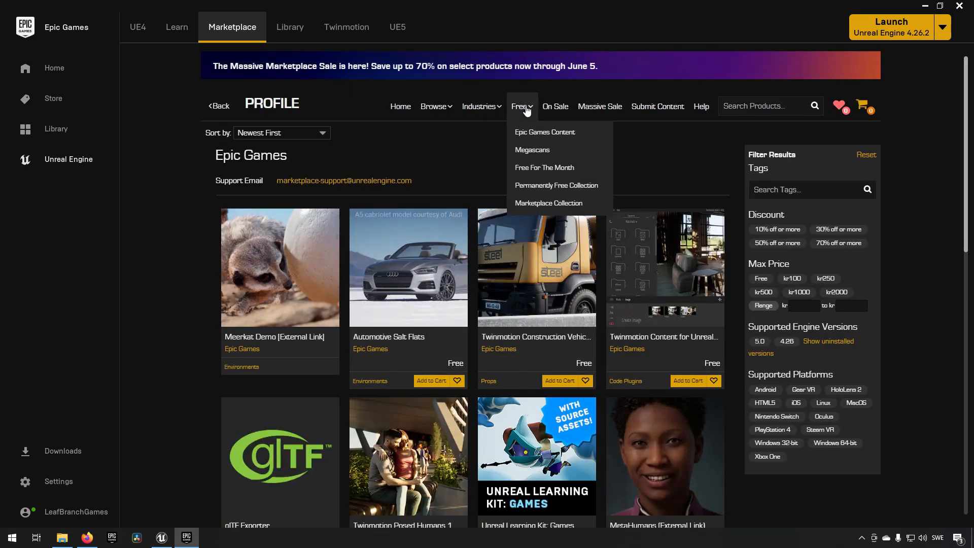
pyautogui.click(543, 203)
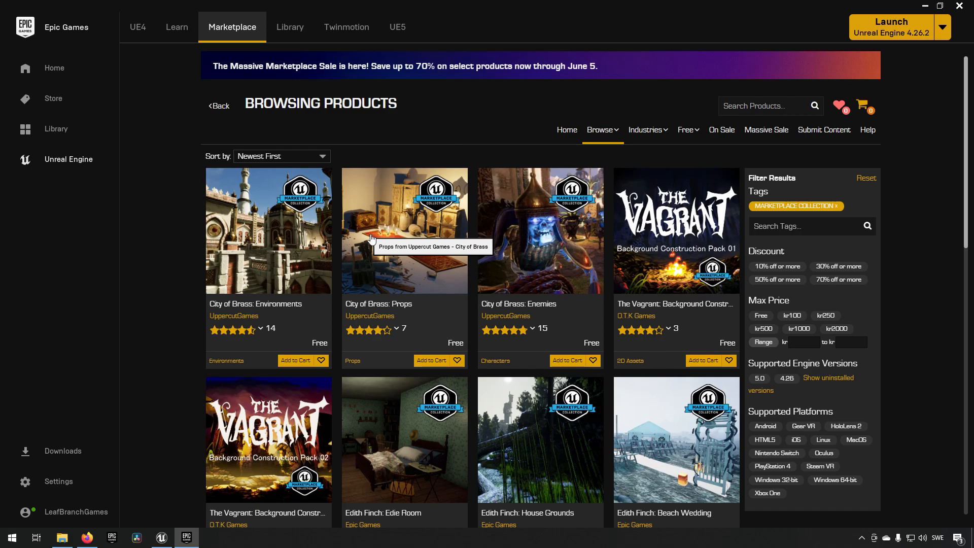
pyautogui.scroll(-1, 363, 229)
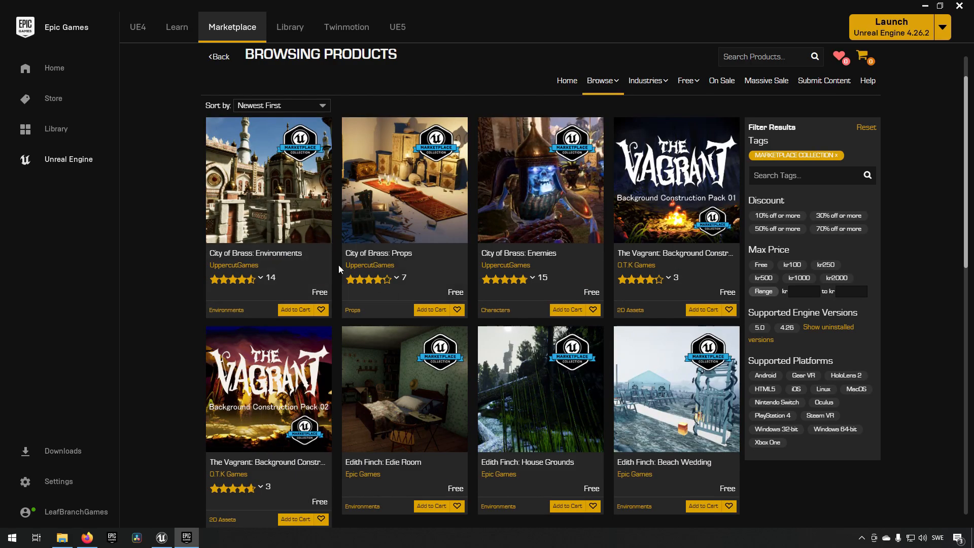
pyautogui.scroll(-10, 337, 214)
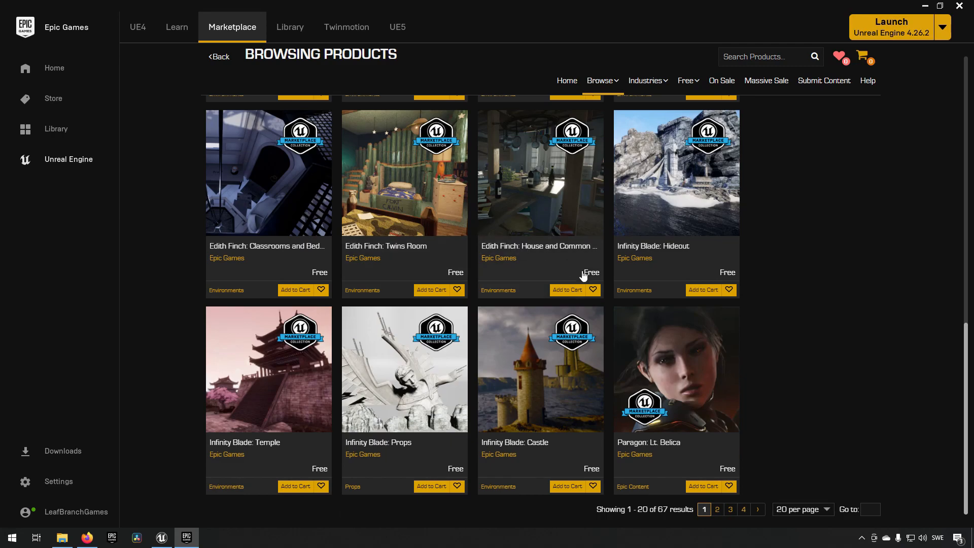
pyautogui.click(807, 509)
pyautogui.click(807, 521)
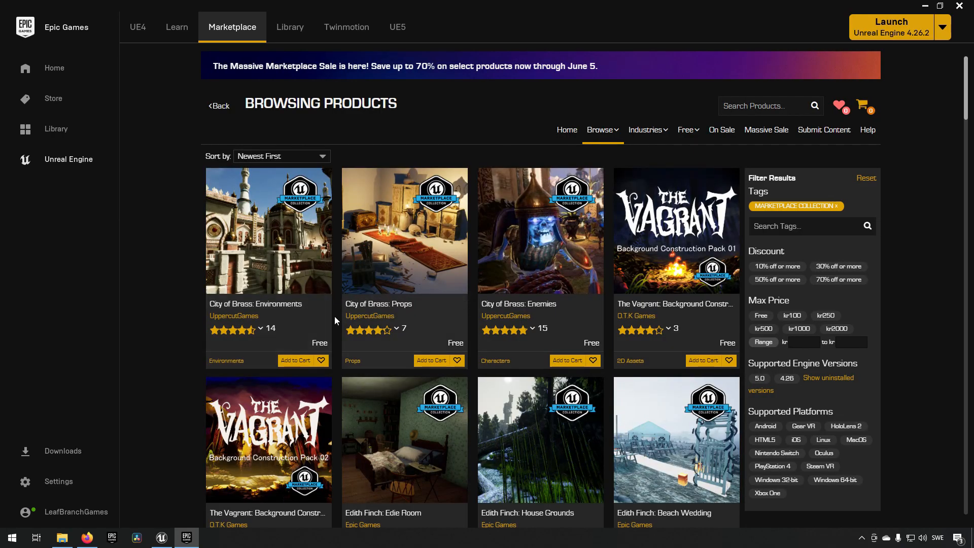
# - Look through the Marketplace Collection's Paragon and Infinity Blade packs to the end of the list and back
pyautogui.scroll(-20, 334, 322)
pyautogui.scroll(-20, 333, 322)
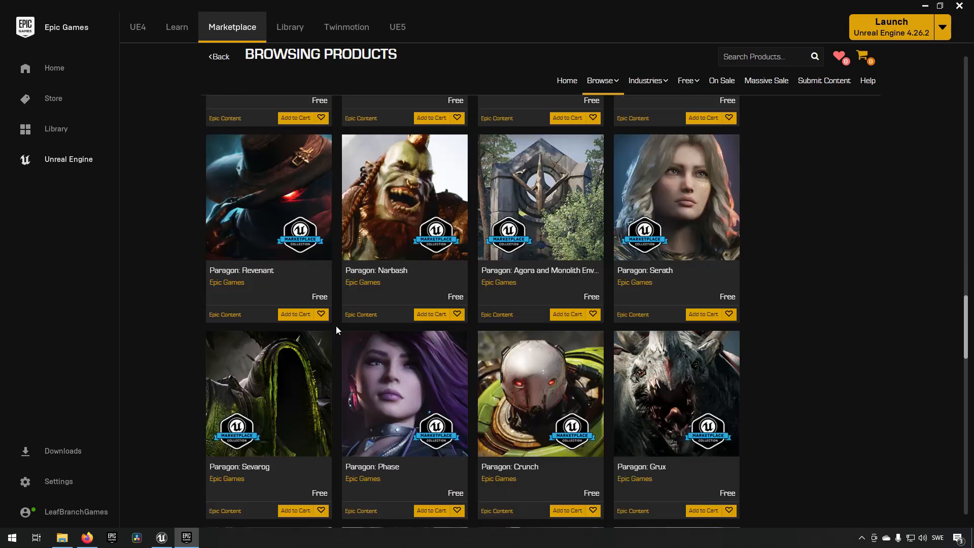
pyautogui.scroll(-3, 338, 333)
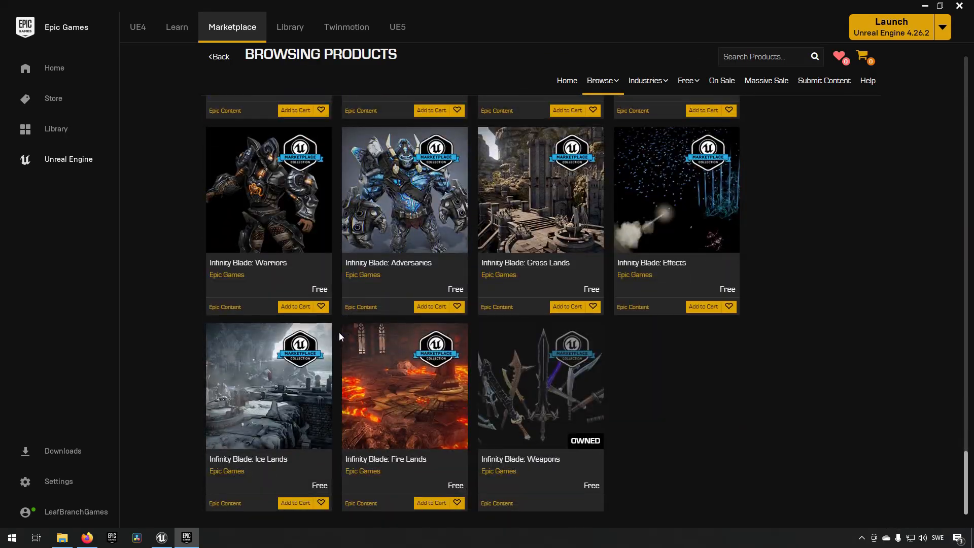
pyautogui.scroll(5, 339, 333)
pyautogui.scroll(-3, 523, 368)
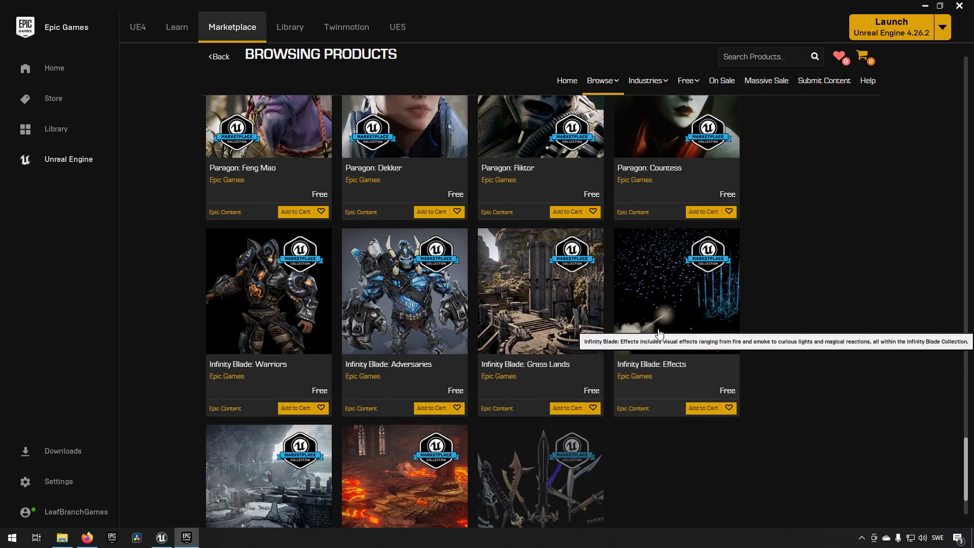
pyautogui.scroll(20, 533, 328)
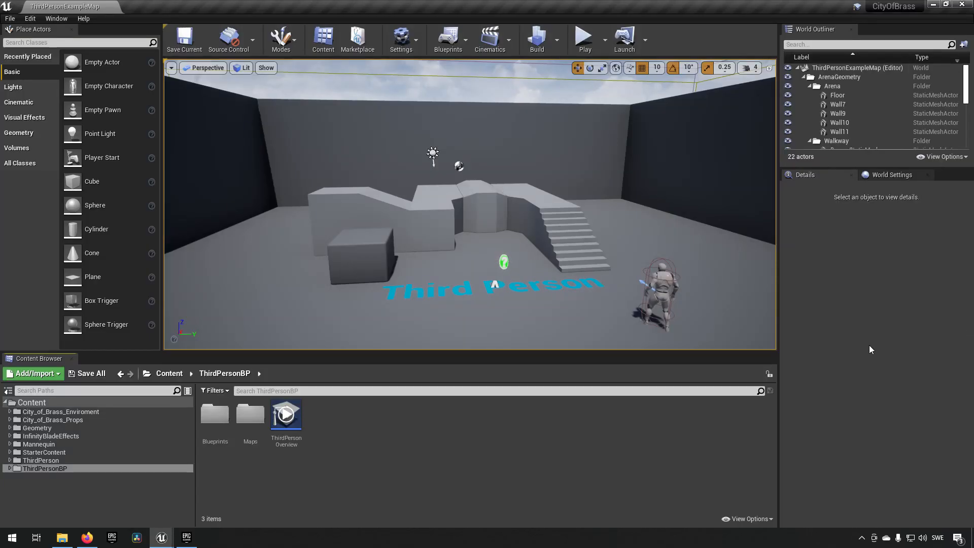
# - In the CityOfBrass project, examine the contents of the City_of_Brass_Enviroment, City_of_Brass_Props and InfinityBladeEffects folders
pyautogui.click(31, 412)
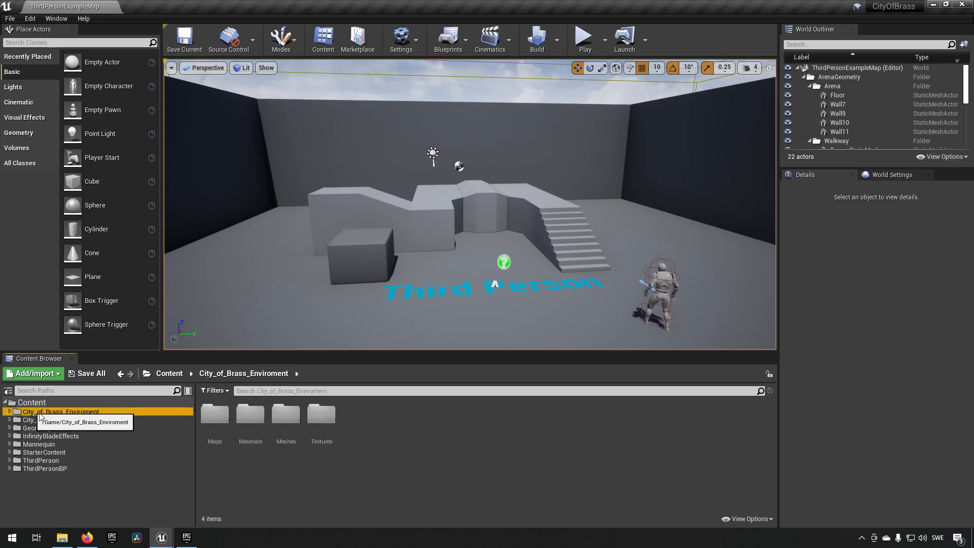
pyautogui.click(69, 420)
pyautogui.click(70, 412)
pyautogui.click(69, 420)
pyautogui.click(69, 412)
pyautogui.click(68, 419)
pyautogui.click(63, 436)
pyautogui.click(73, 412)
pyautogui.click(69, 419)
# - Open the Demo_Streets level from the Maps folder of City_of_Brass_Enviroment and look around its courtyard
pyautogui.click(10, 412)
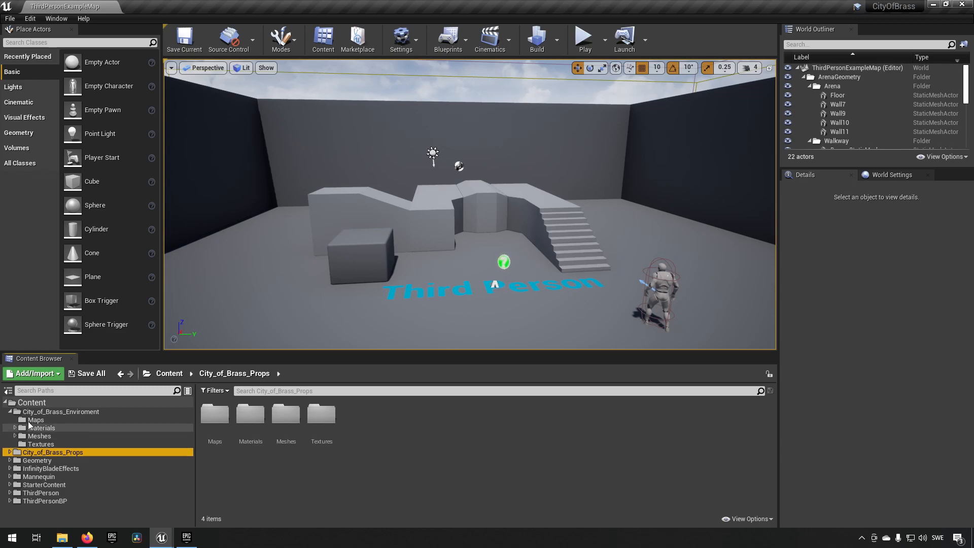
pyautogui.click(36, 420)
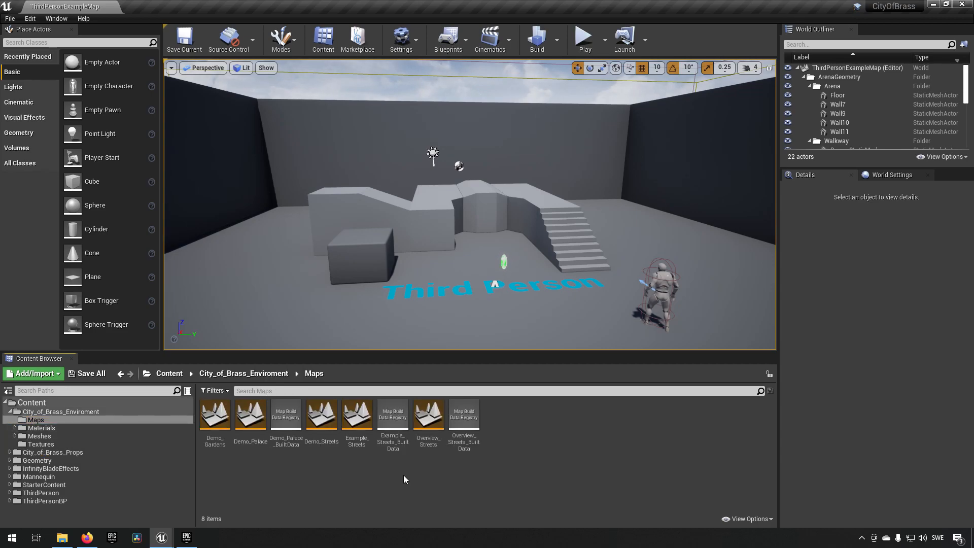
pyautogui.doubleClick(323, 418)
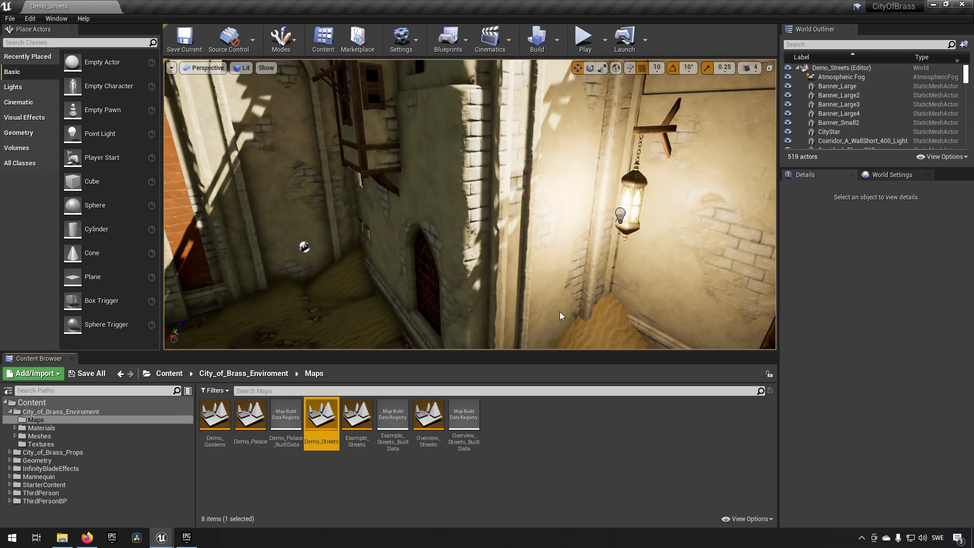
pyautogui.moveTo(559, 312); pyautogui.dragTo(550, 224, button='right')
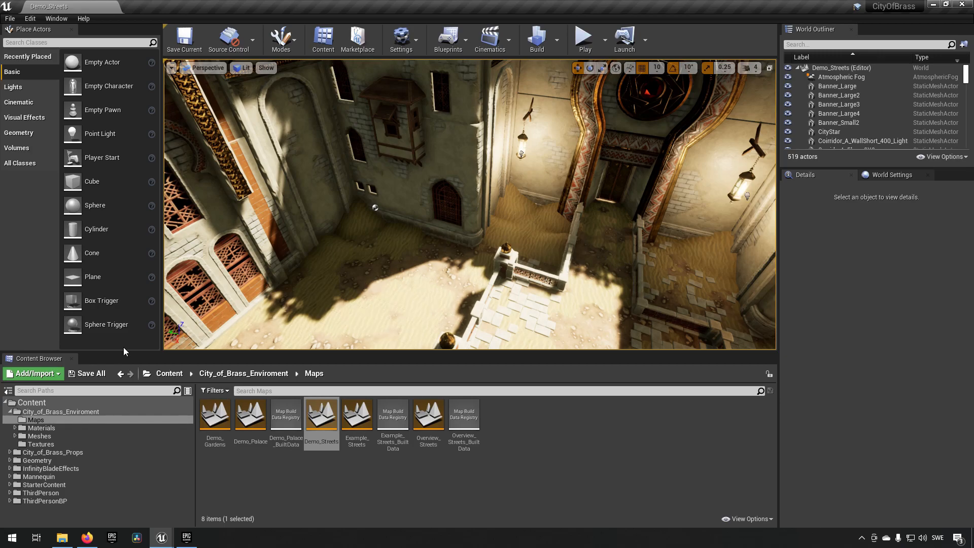
# - Open the Corridor_A meshes folder of City_of_Brass_Enviroment and select the meshes from Corridor_A_Span_1200 through Corridor_A_DoorA_0_Frame_A
pyautogui.click(31, 428)
pyautogui.click(20, 436)
pyautogui.click(15, 436)
pyautogui.click(284, 414)
pyautogui.doubleClick(284, 414)
pyautogui.click(358, 416)
pyautogui.keyDown('shift'); pyautogui.click(608, 479); pyautogui.keyUp('shift')
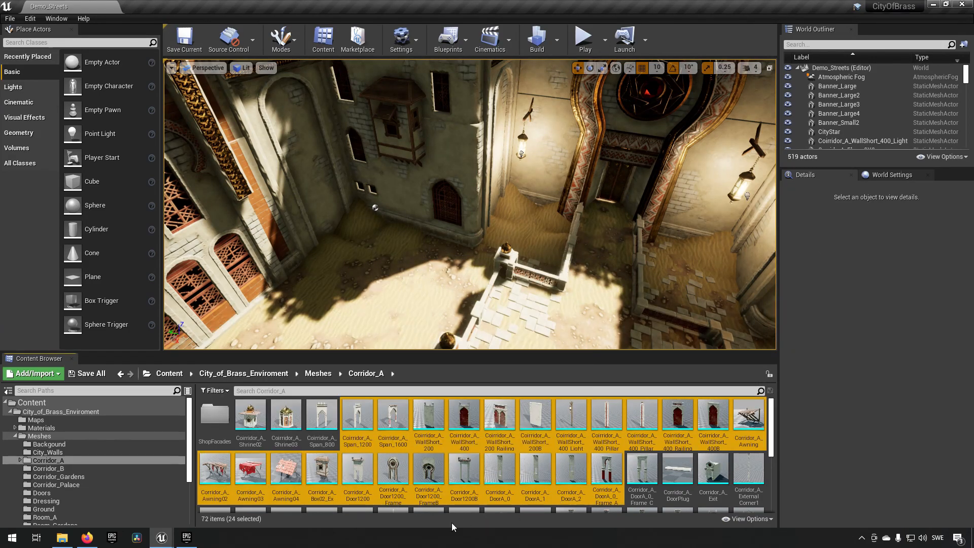
# - Try to migrate the selected Corridor_A meshes with all their dependencies, reviewing the asset report before the destination Content folder choice
pyautogui.doubleClick(467, 472)
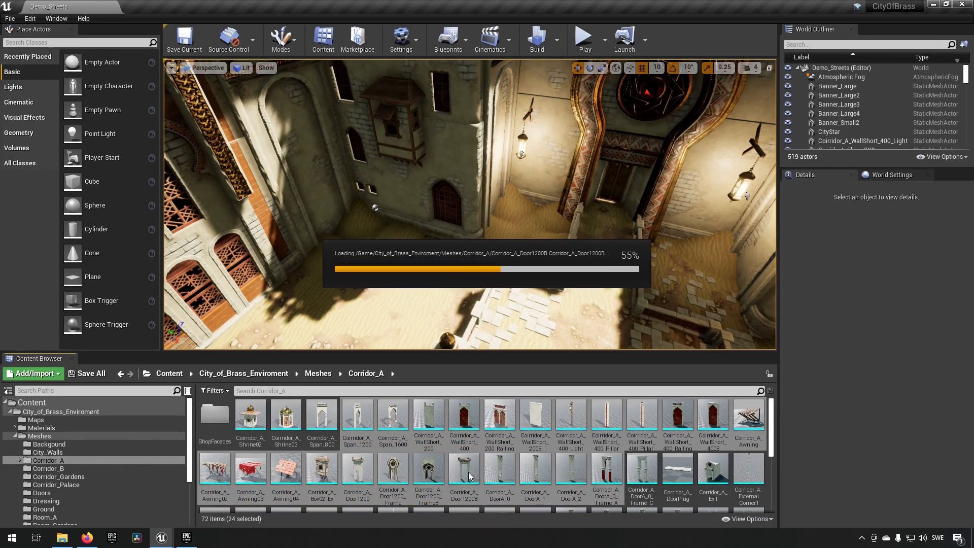
pyautogui.rightClick(468, 471)
pyautogui.moveTo(515, 321)
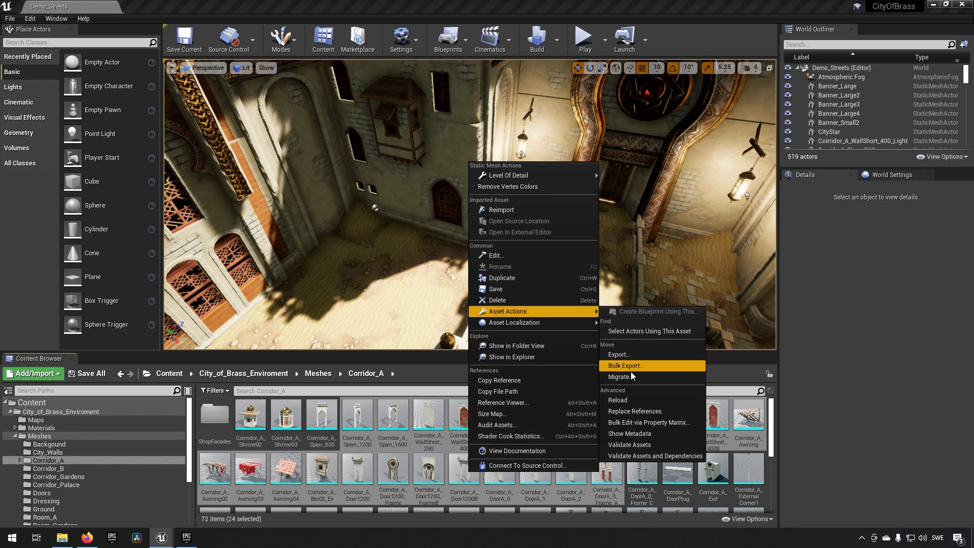
pyautogui.click(632, 375)
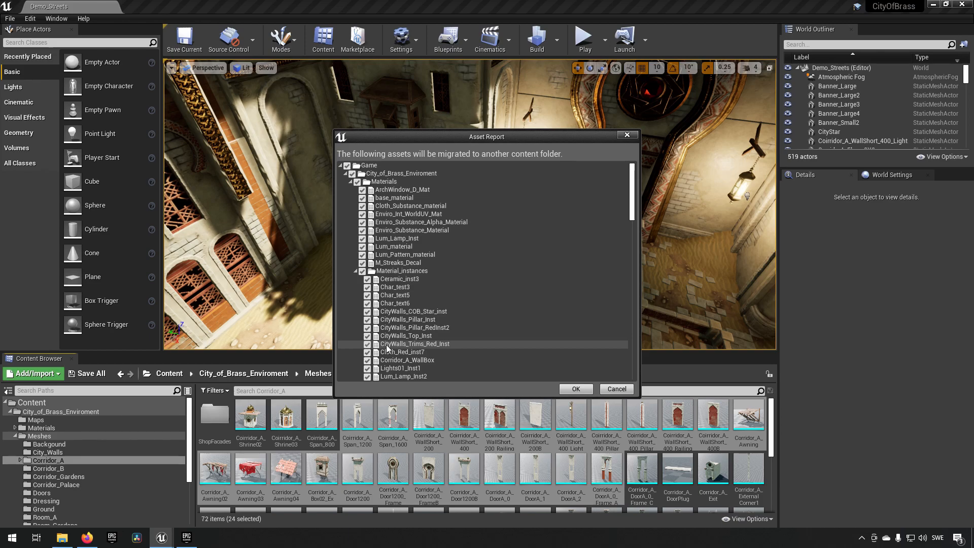
pyautogui.scroll(-15, 435, 274)
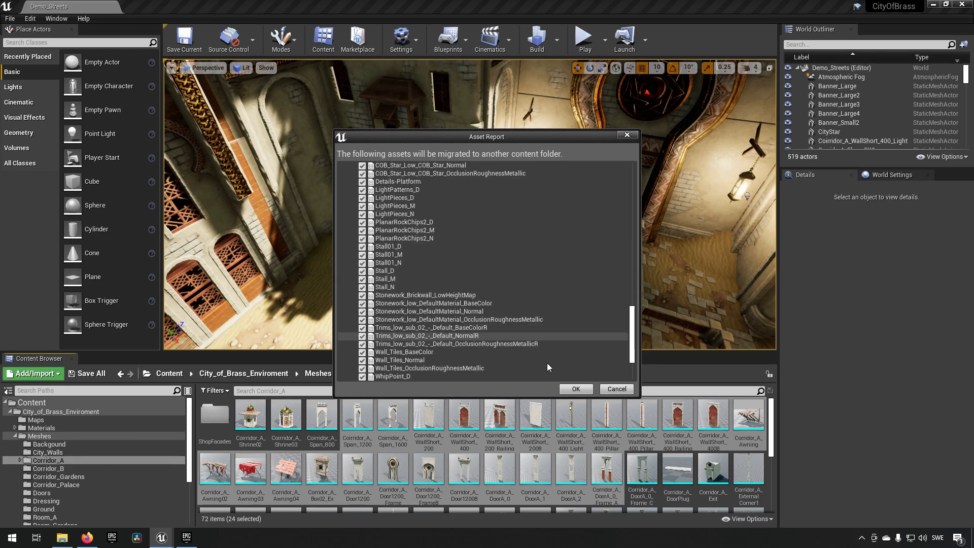
pyautogui.click(576, 389)
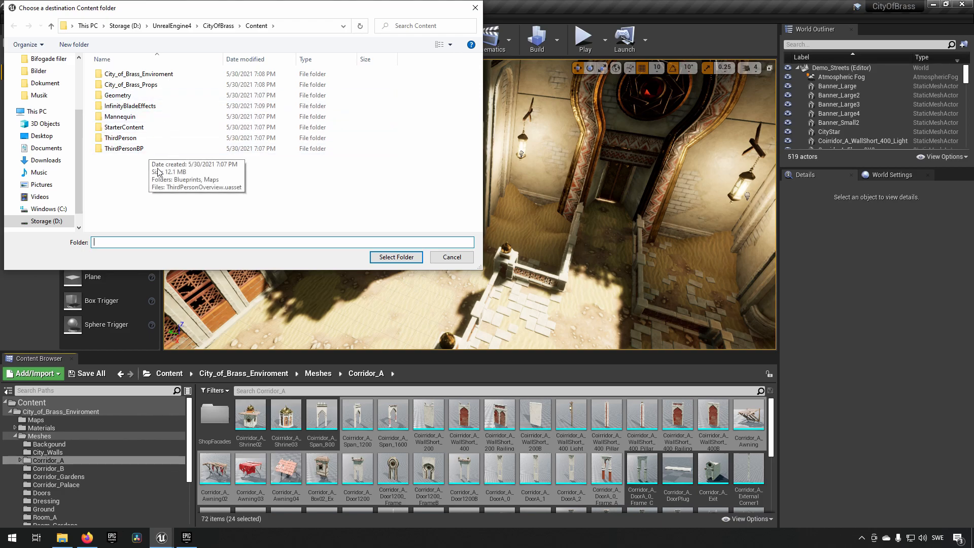
pyautogui.click(452, 257)
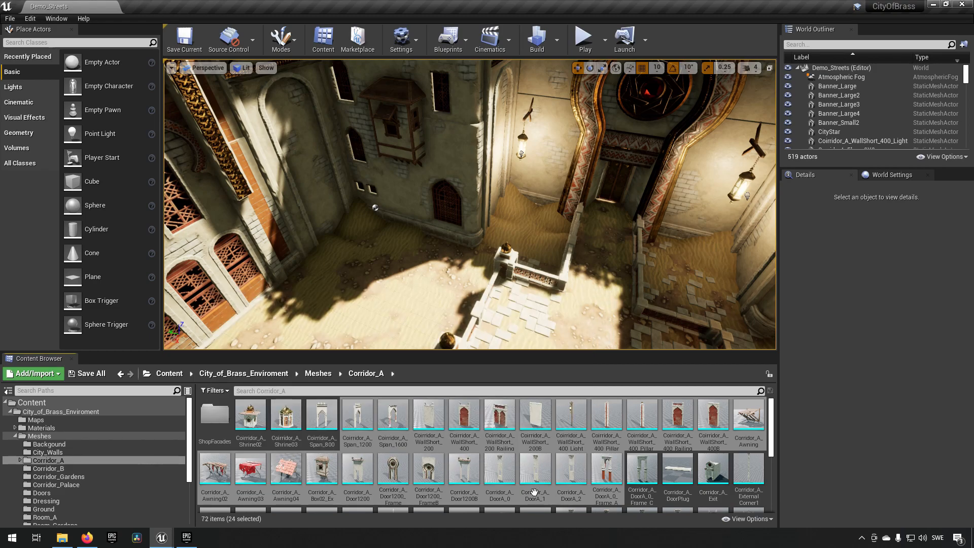
pyautogui.click(501, 424)
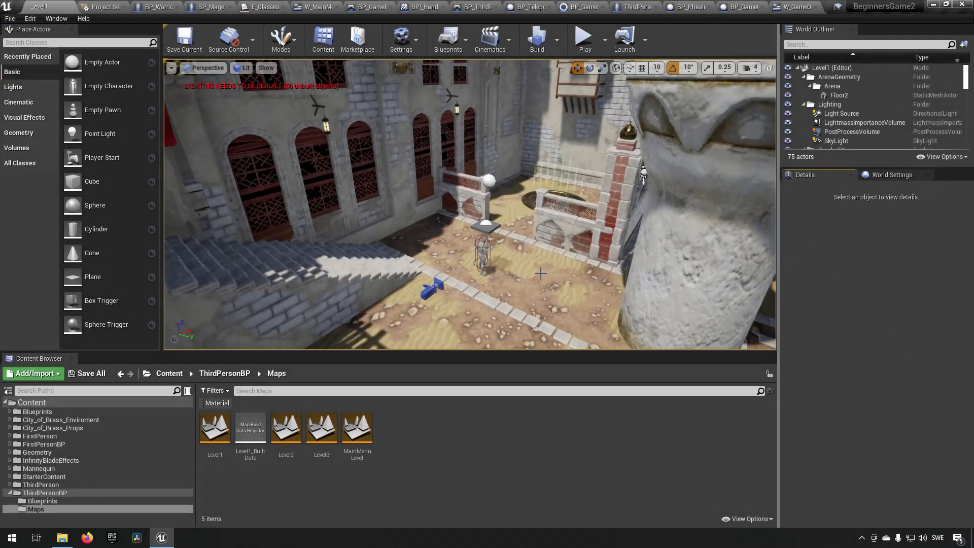
# - In the BeginnersGame2 project's Level1, inspect the round CityStar floor mesh and the green P_Gate_Green_Locked_01 particle emitter above it
pyautogui.moveTo(541, 273); pyautogui.dragTo(573, 266, button='right')
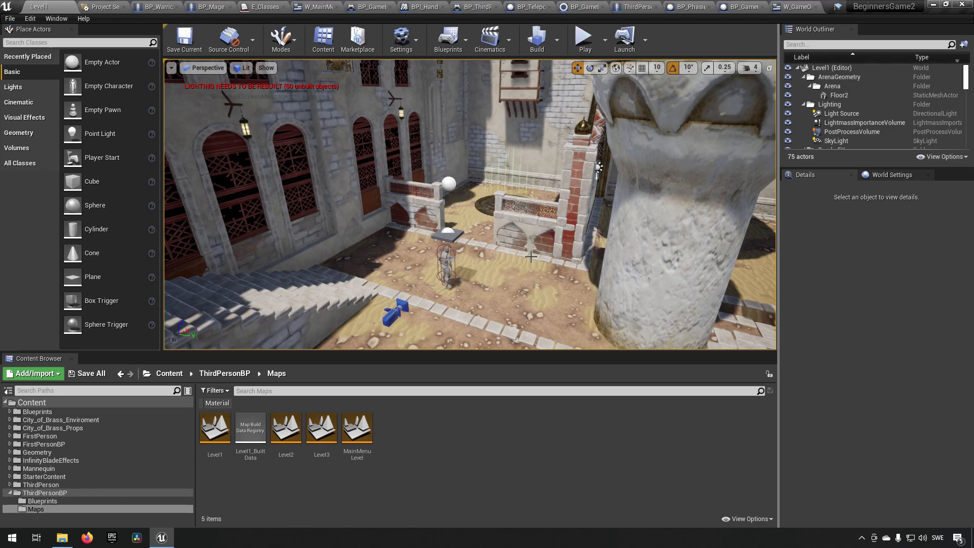
pyautogui.moveTo(589, 250); pyautogui.dragTo(415, 231, button='right')
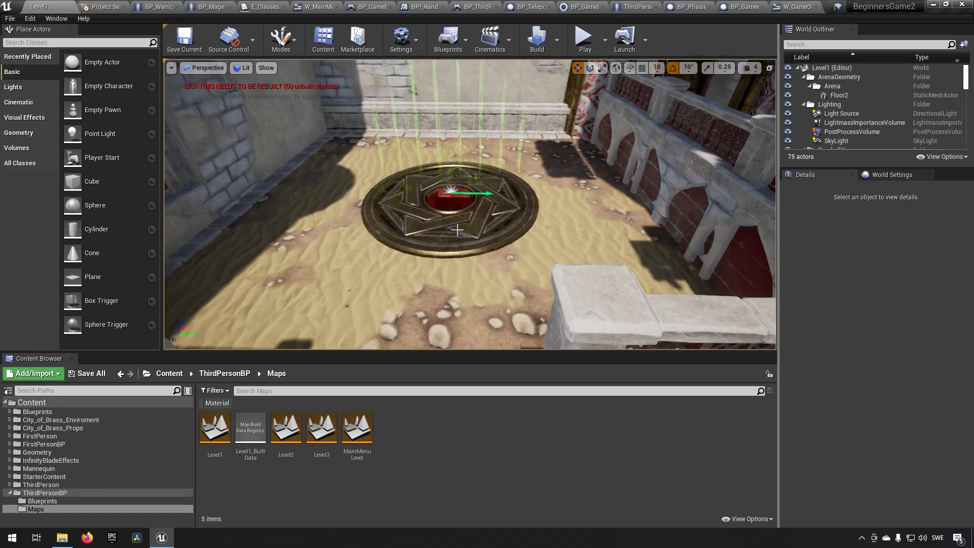
pyautogui.click(507, 228)
pyautogui.moveTo(539, 233); pyautogui.dragTo(538, 221, button='right')
pyautogui.moveTo(457, 292); pyautogui.dragTo(455, 278, button='right')
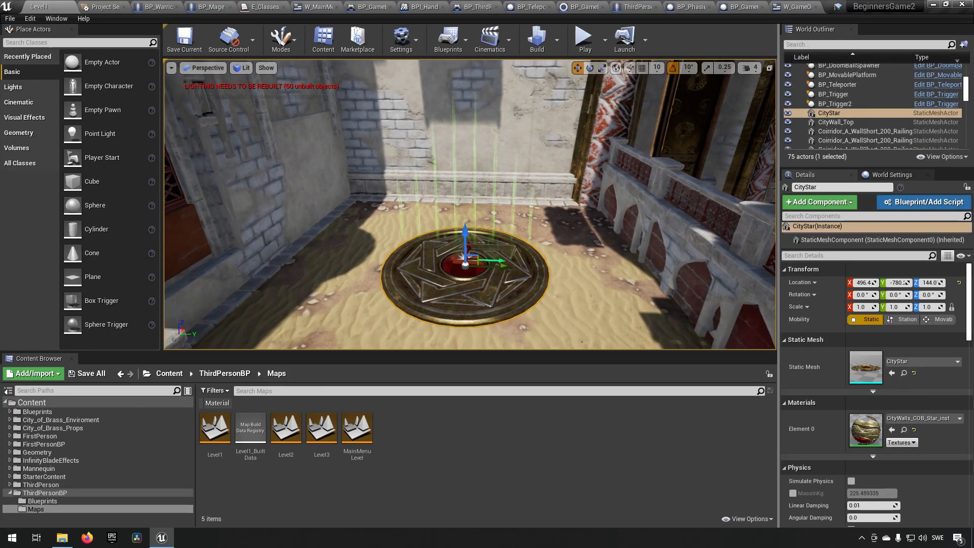
pyautogui.click(495, 238)
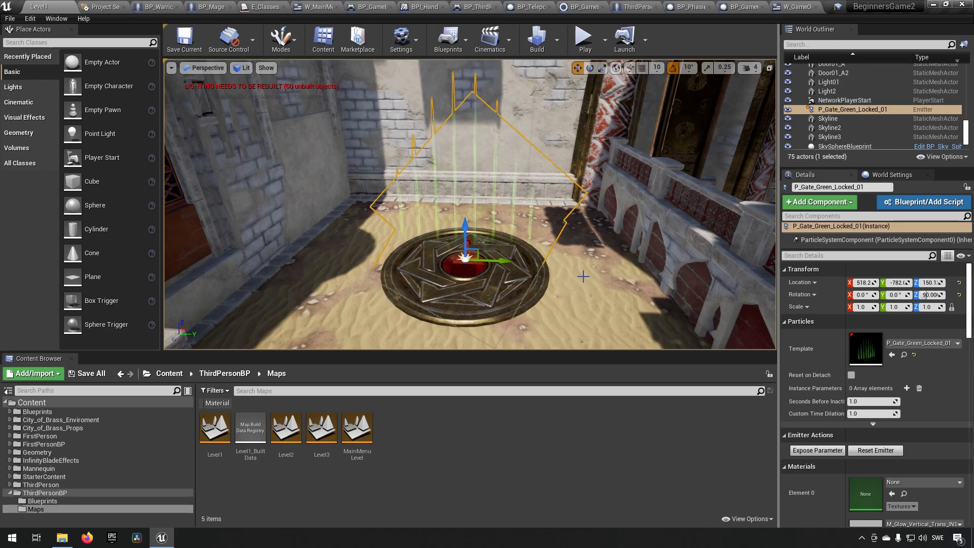
# - Inspect the red Corridor_A_Awning03 mesh above the staircase and its surroundings in the courtyard
pyautogui.press('s')
pyautogui.moveTo(583, 276); pyautogui.dragTo(426, 219, button='right')
pyautogui.press('a')
pyautogui.press('d')
pyautogui.moveTo(614, 264); pyautogui.dragTo(549, 259, button='right')
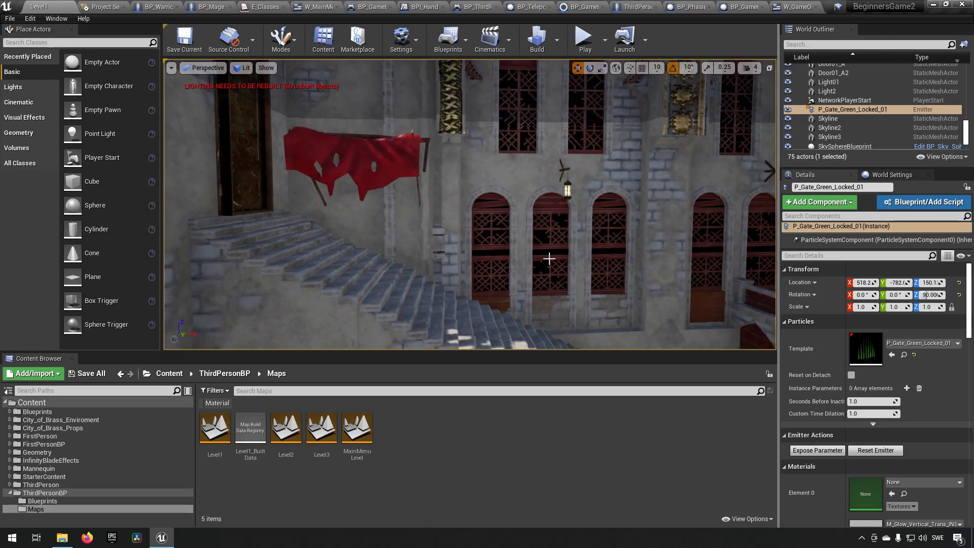
pyautogui.click(355, 153)
pyautogui.press('f')
pyautogui.moveTo(354, 152); pyautogui.dragTo(284, 137, button='right')
pyautogui.moveTo(490, 220); pyautogui.dragTo(545, 227, button='right')
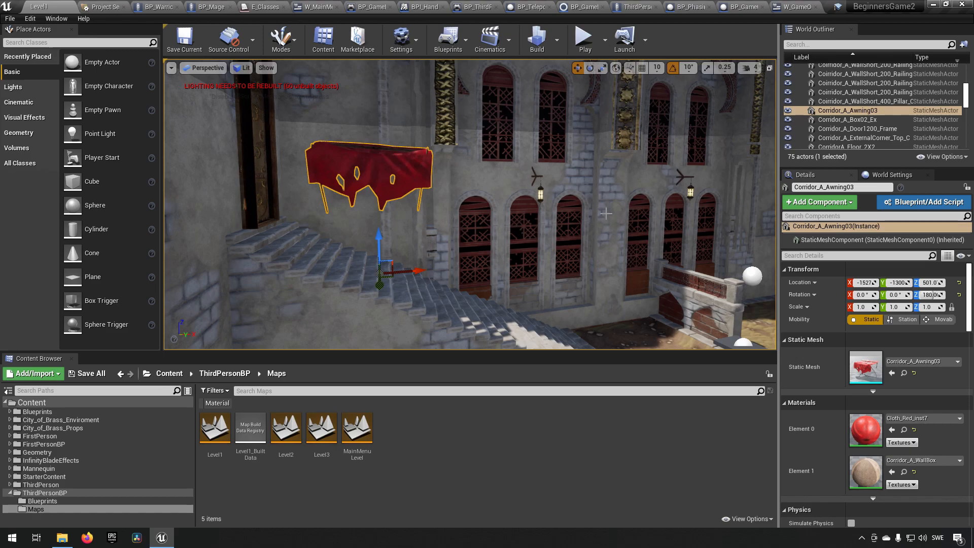
pyautogui.press('f')
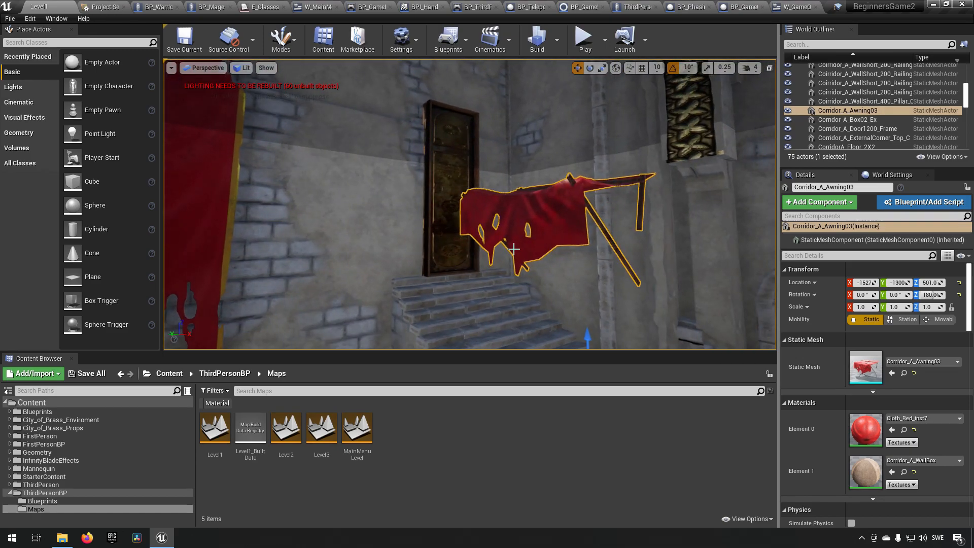
pyautogui.moveTo(514, 249)
pyautogui.mouseDown(button='right')
pyautogui.moveTo(558, 264)
pyautogui.moveTo(528, 279)
pyautogui.moveTo(515, 264)
pyautogui.mouseUp(button='right')
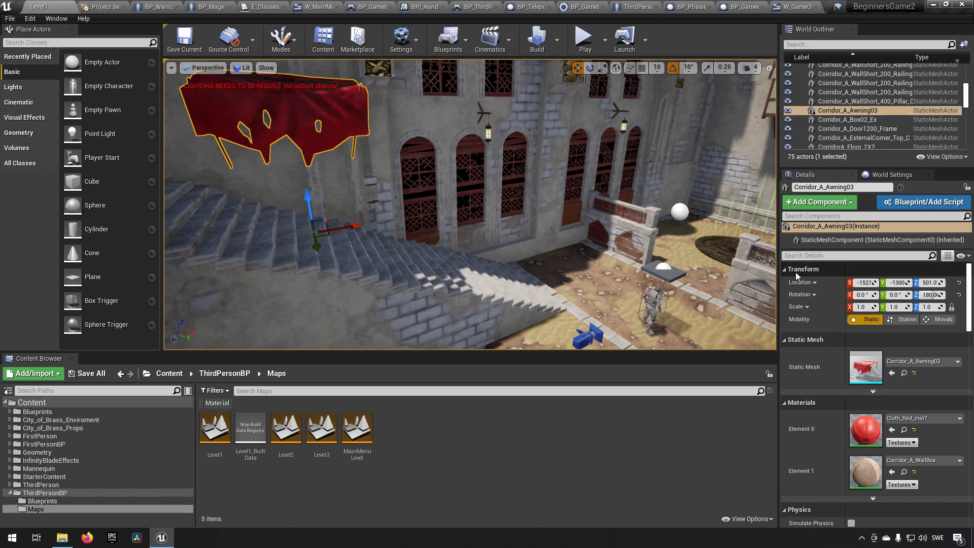
pyautogui.moveTo(515, 265); pyautogui.dragTo(502, 253, button='right')
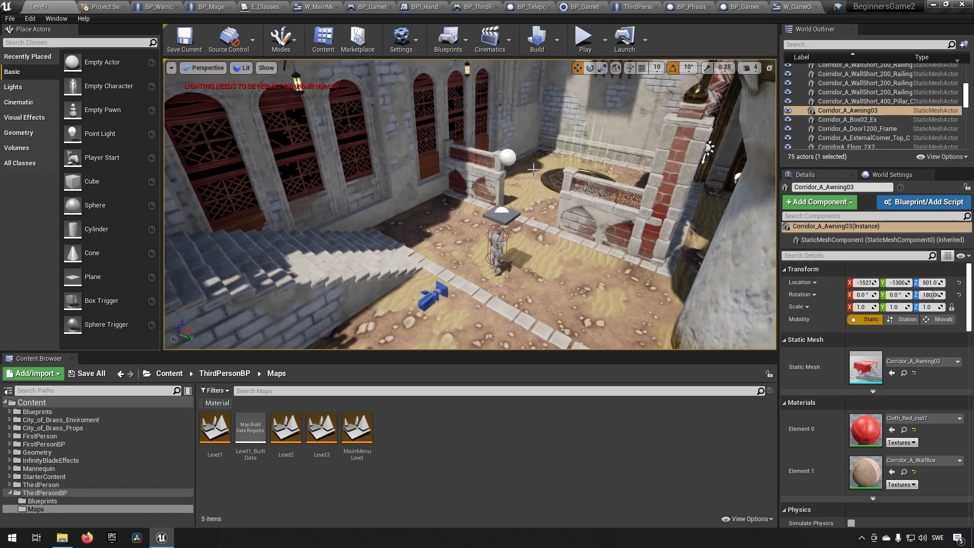
pyautogui.press('f')
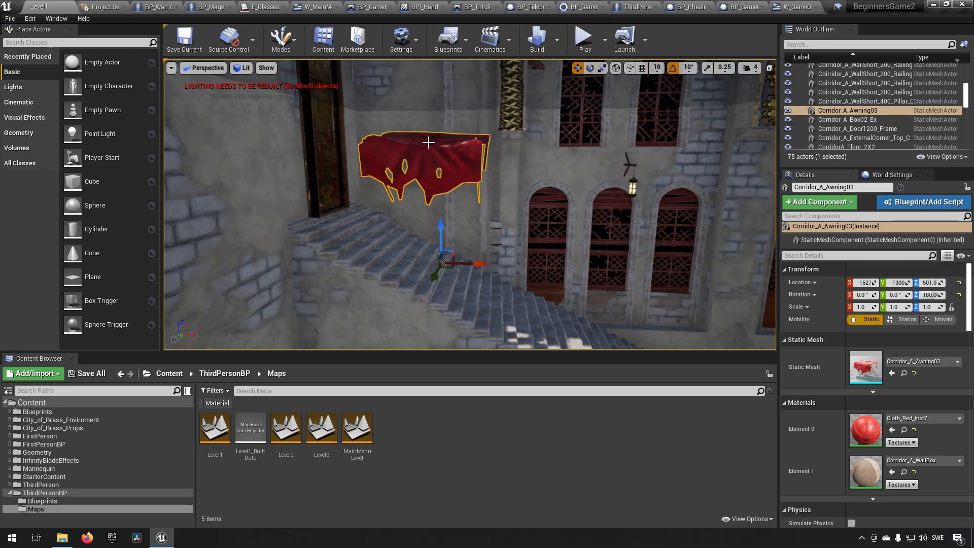
# - Inspect the courtyard around the staircase and the central column, including the distant towers of the Skyline3 mesh beyond the walls
pyautogui.moveTo(437, 238); pyautogui.dragTo(487, 279, button='right')
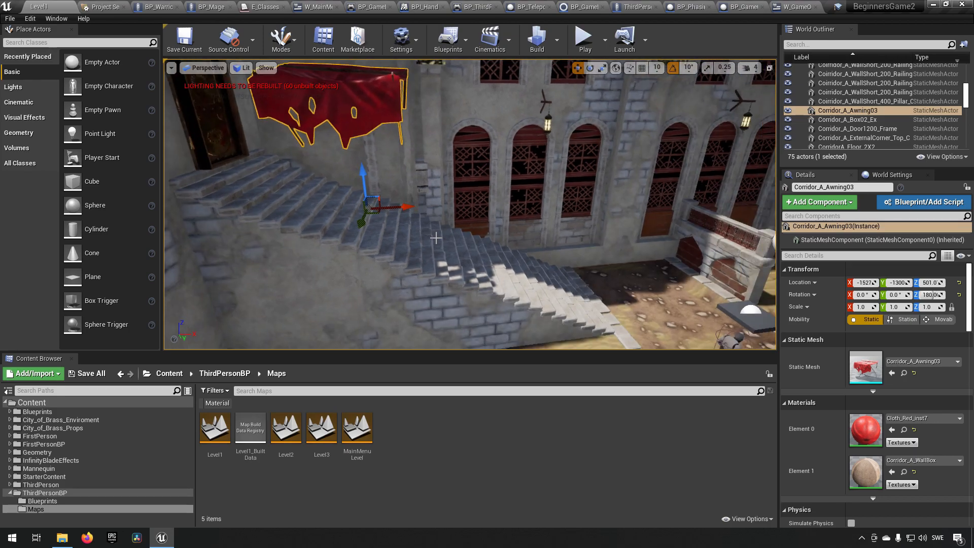
pyautogui.moveTo(626, 294); pyautogui.dragTo(731, 296, button='right')
pyautogui.moveTo(387, 279); pyautogui.dragTo(387, 279, button='right')
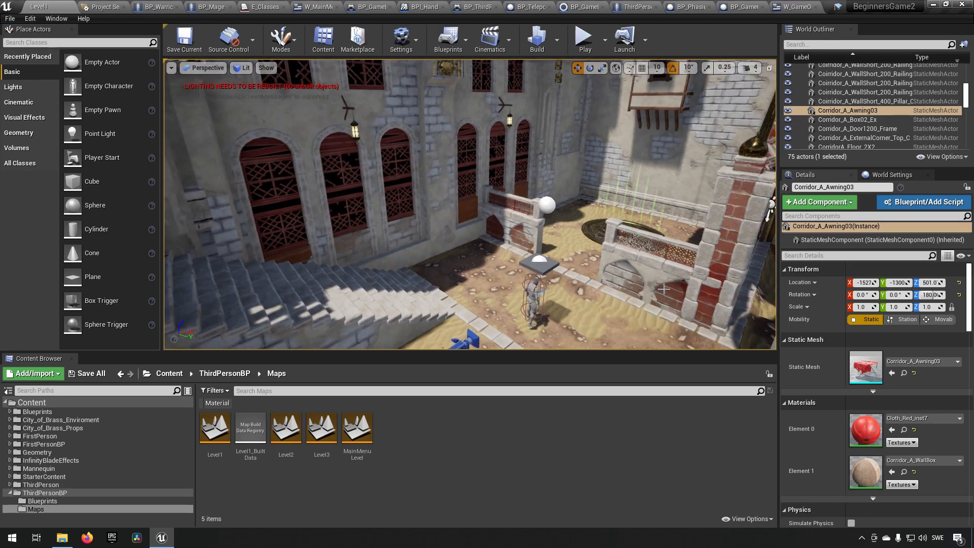
pyautogui.moveTo(496, 294); pyautogui.dragTo(386, 294, button='right')
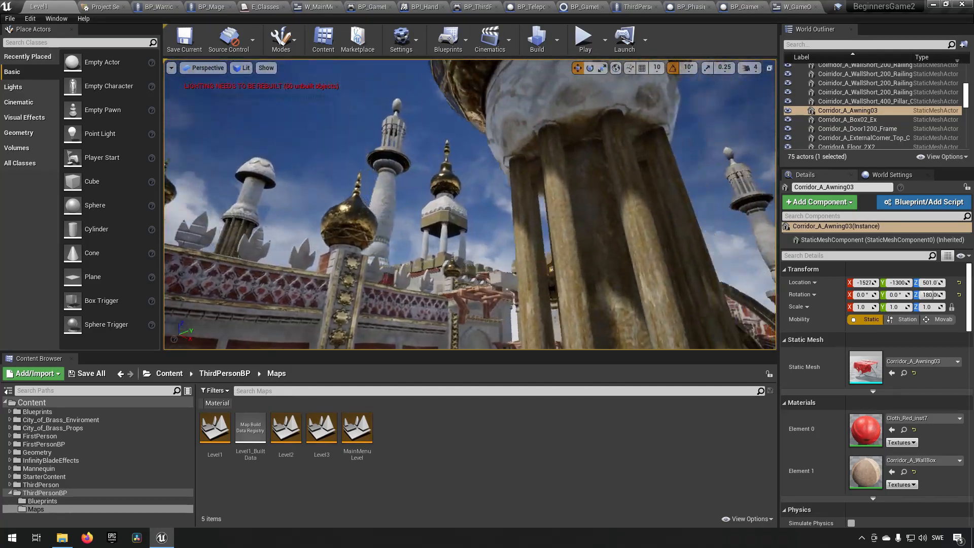
pyautogui.moveTo(496, 294); pyautogui.dragTo(406, 284, button='right')
pyautogui.click(588, 234)
pyautogui.moveTo(589, 234); pyautogui.dragTo(570, 246, button='right')
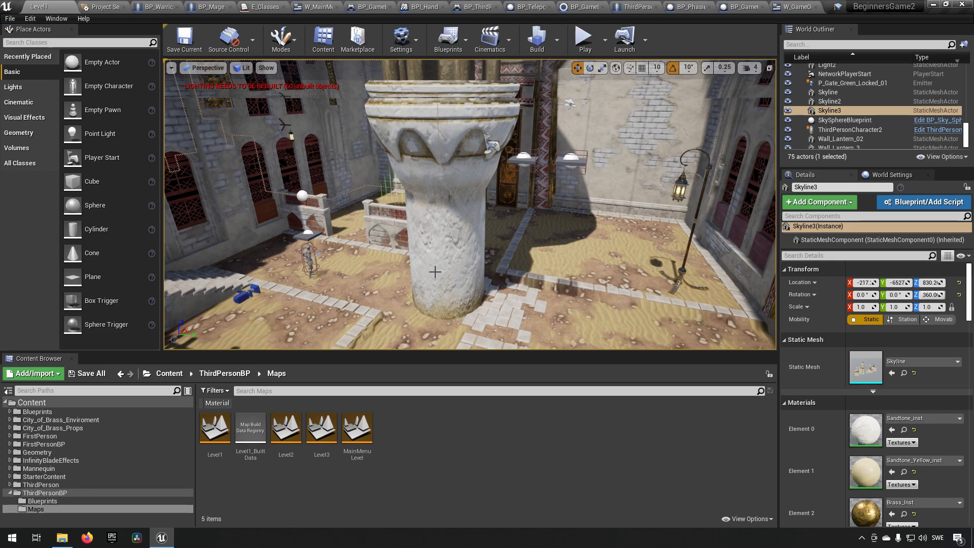
pyautogui.moveTo(435, 272); pyautogui.dragTo(517, 242, button='right')
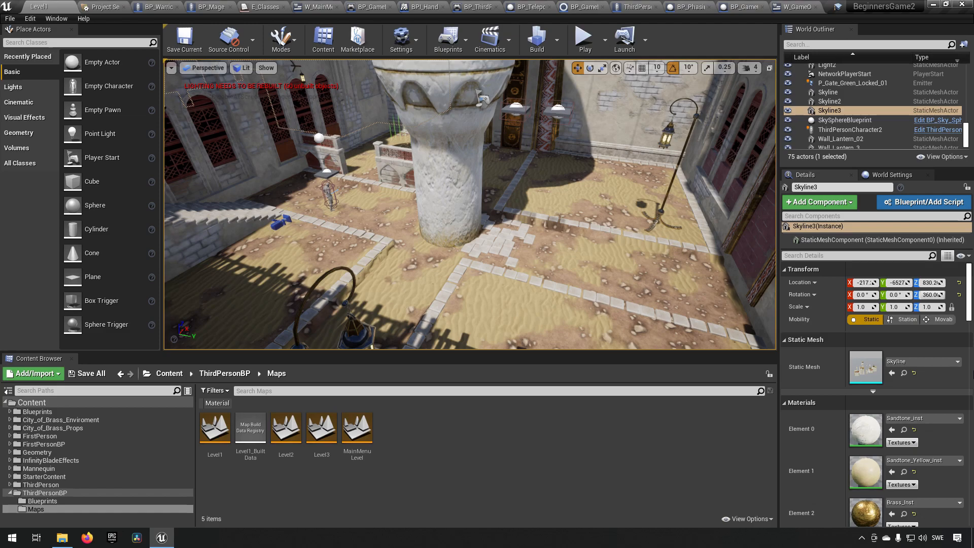
# - Open the BP_Trigger blueprint from the trigger platform near the ornate door and show its component preview
pyautogui.click(529, 122)
pyautogui.press('f')
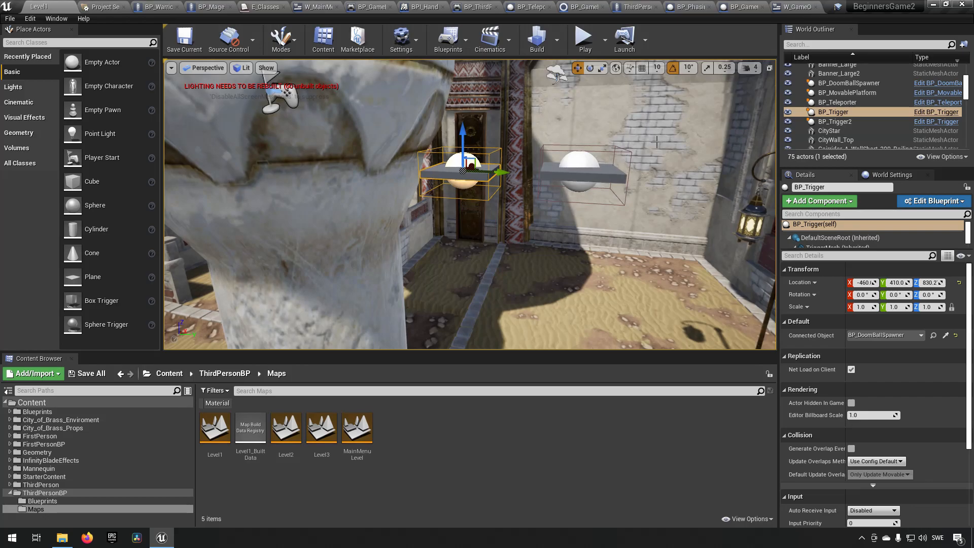
pyautogui.click(944, 111)
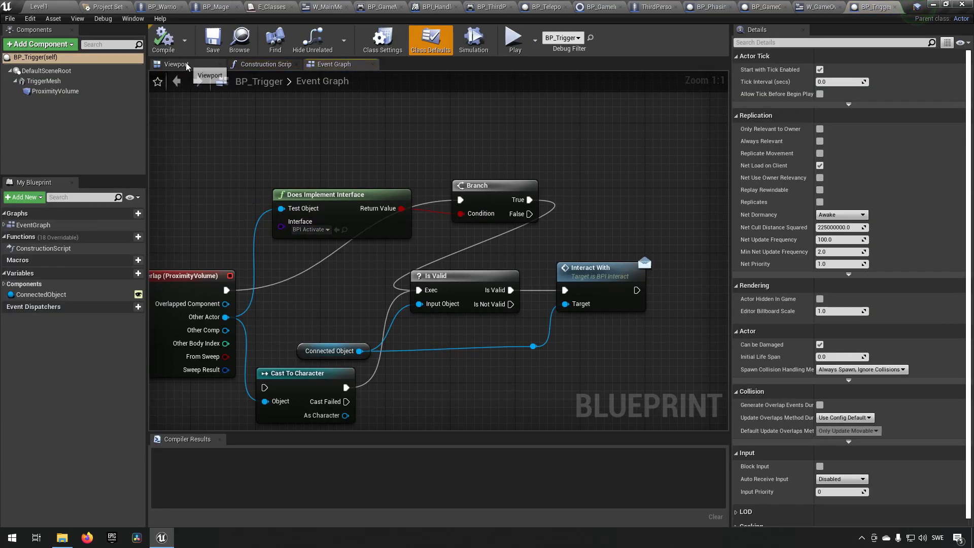
pyautogui.click(176, 64)
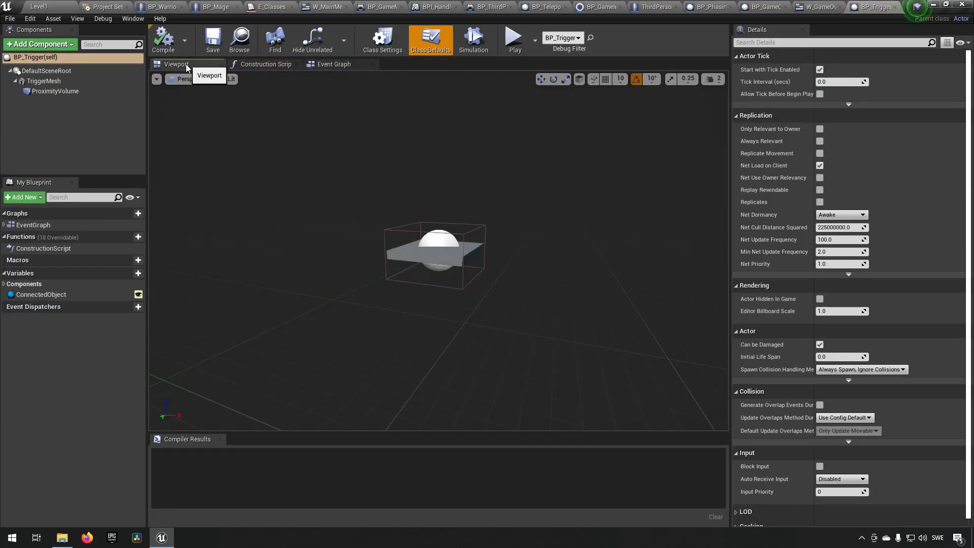
# - Close all other open asset editors and project settings, keeping only Level1 and BP_Trigger open
pyautogui.middleClick(107, 5)
pyautogui.middleClick(107, 5)
pyautogui.middleClick(107, 5)
pyautogui.middleClick(107, 5)
pyautogui.middleClick(130, 4)
pyautogui.middleClick(146, 4)
pyautogui.middleClick(151, 4)
pyautogui.middleClick(160, 5)
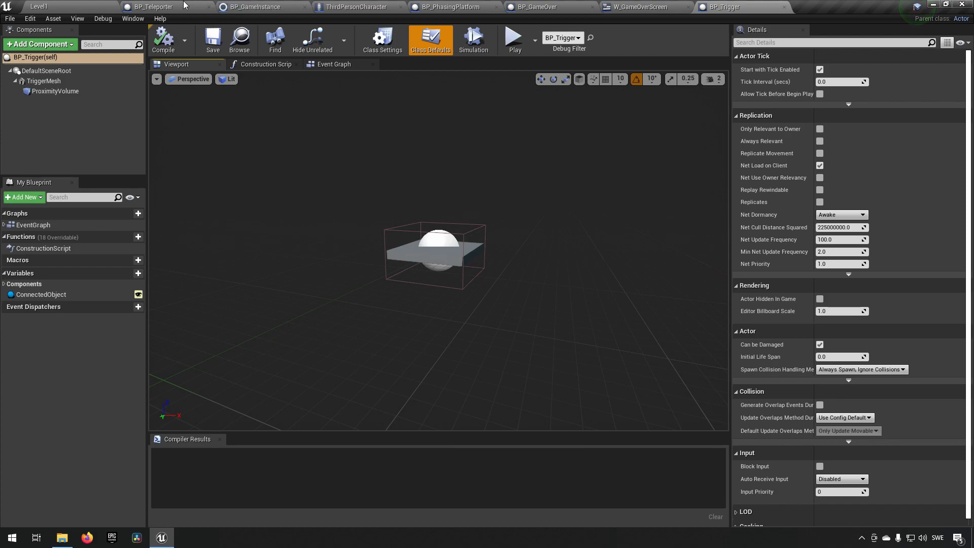
pyautogui.middleClick(173, 4)
pyautogui.middleClick(181, 4)
pyautogui.middleClick(183, 5)
pyautogui.middleClick(184, 5)
pyautogui.middleClick(184, 5)
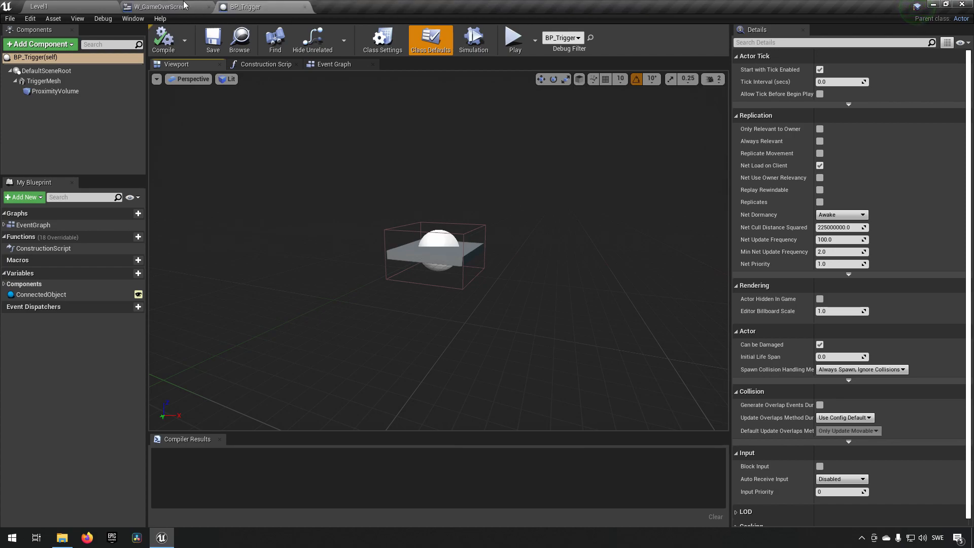
pyautogui.middleClick(184, 5)
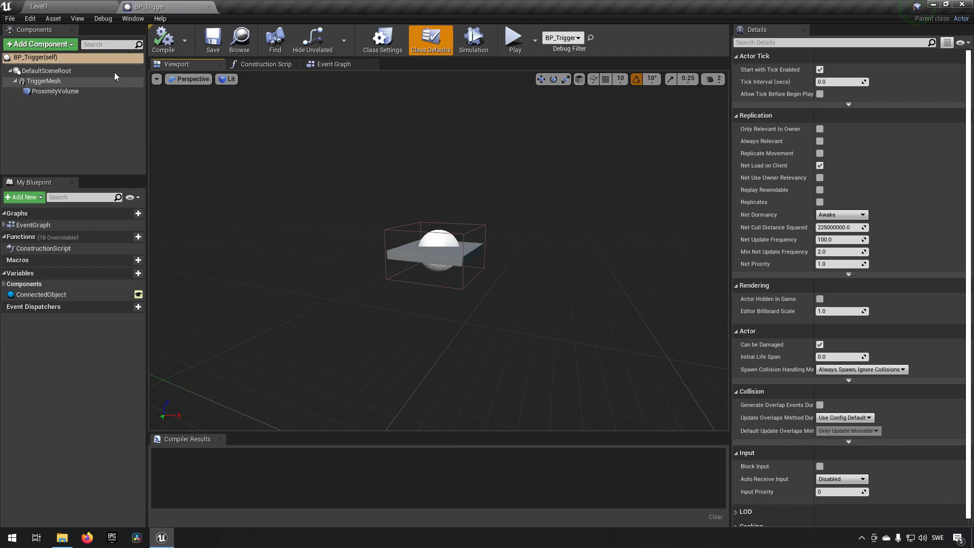
# - Replace the TriggerMesh component's static mesh with Simple_CoffeeTable02 from the City_of_Brass_Props Meshes folder
pyautogui.click(78, 80)
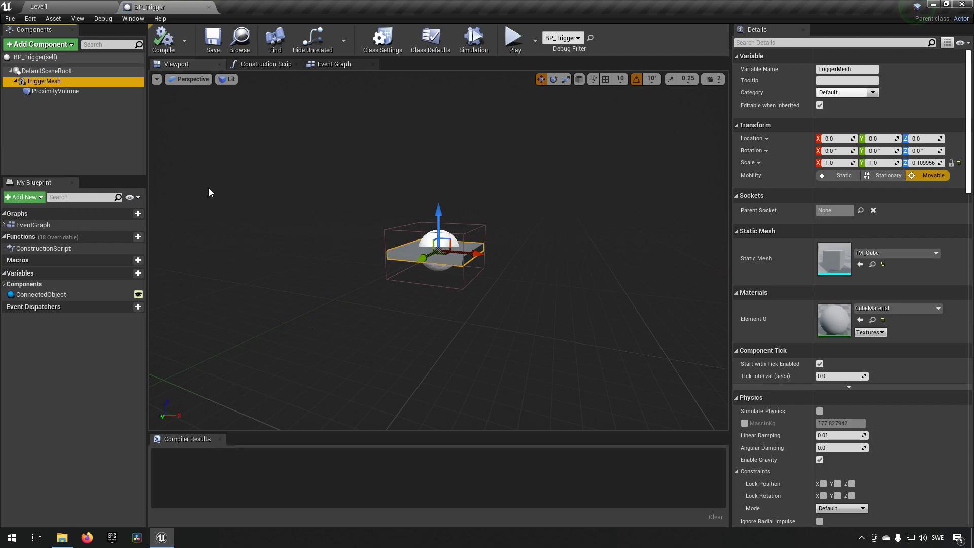
pyautogui.click(84, 10)
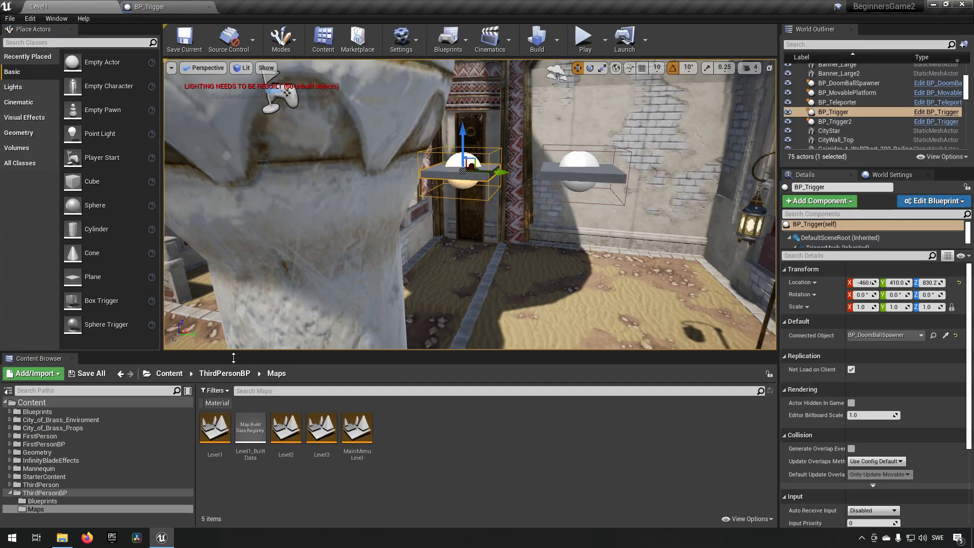
pyautogui.click(77, 428)
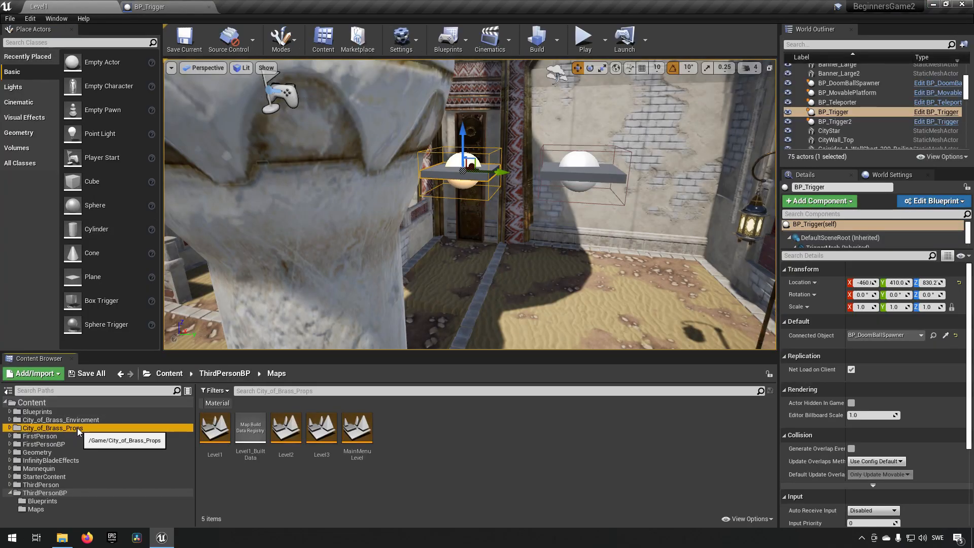
pyautogui.doubleClick(244, 437)
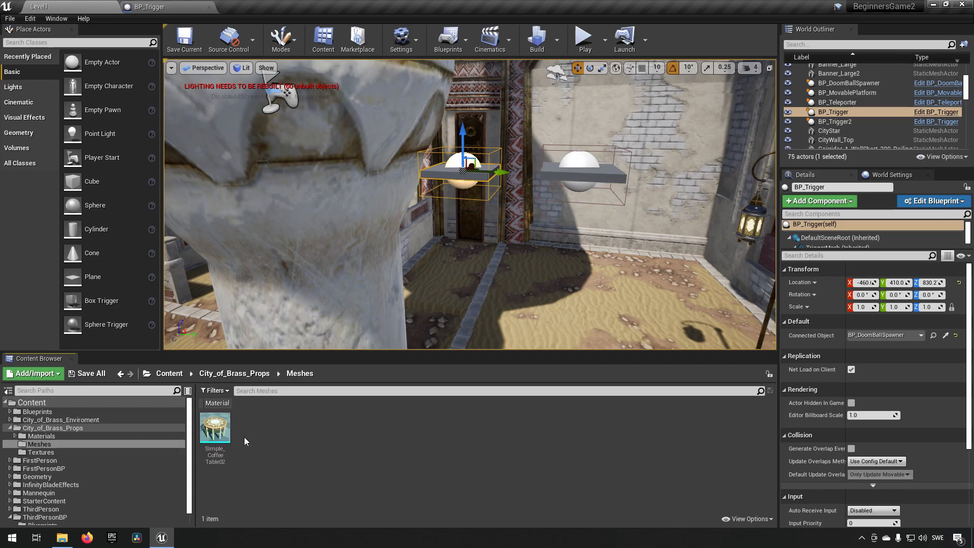
pyautogui.click(216, 431)
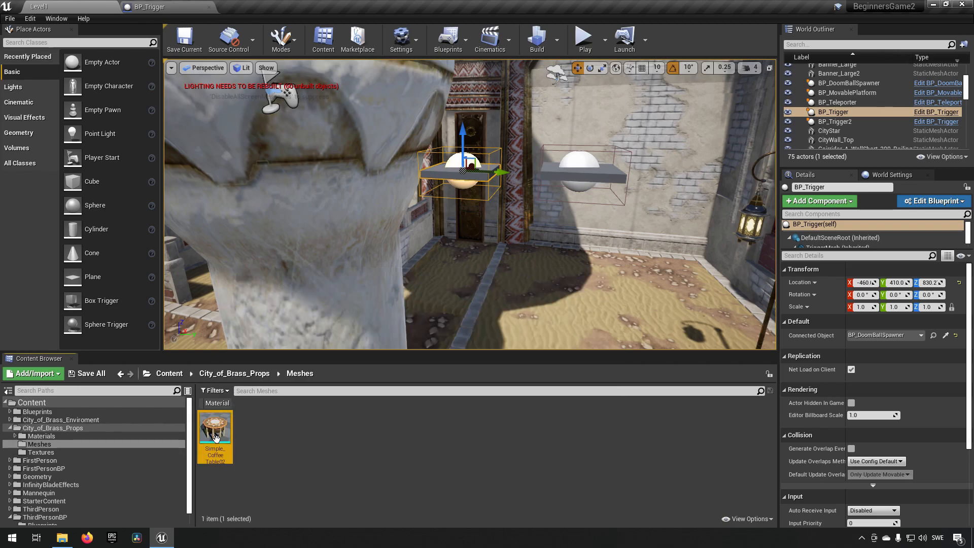
pyautogui.moveTo(239, 453)
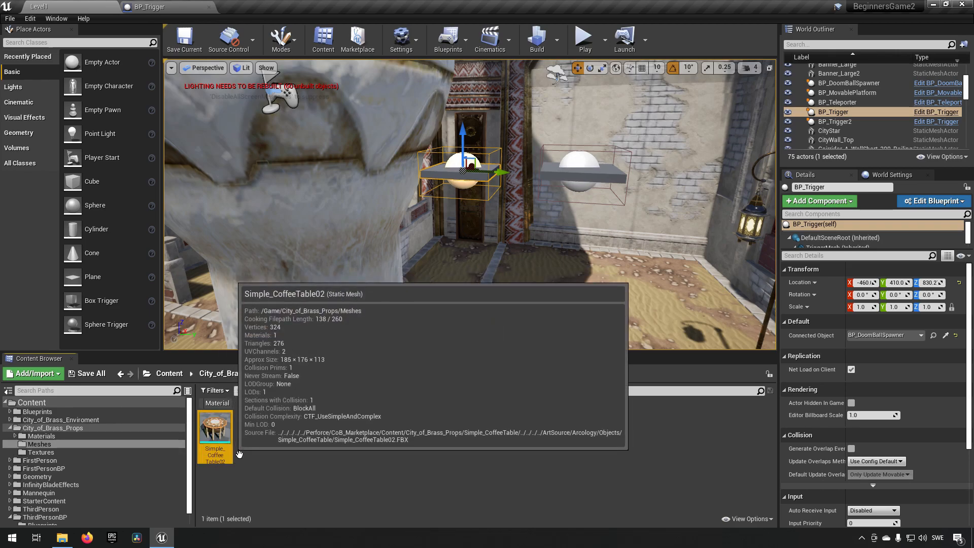
pyautogui.click(170, 8)
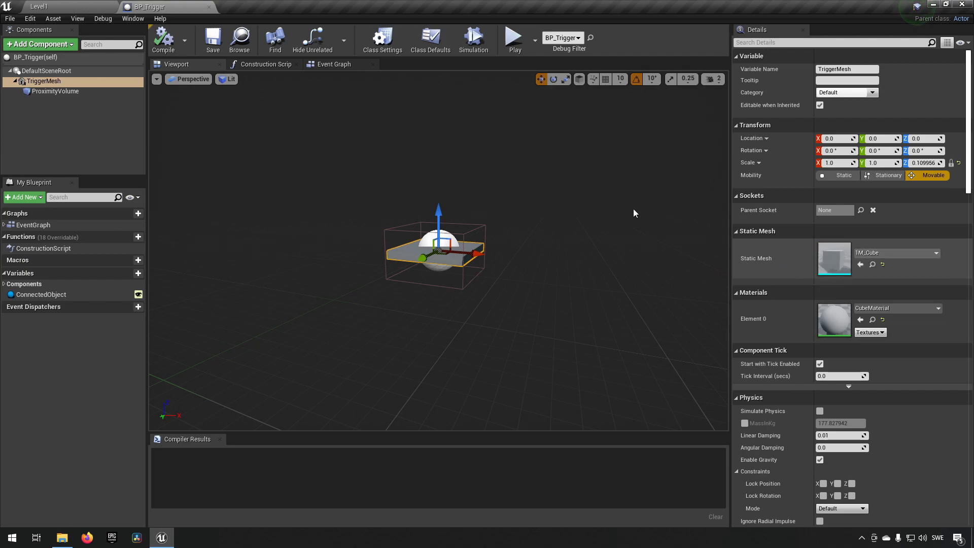
pyautogui.click(73, 5)
pyautogui.moveTo(215, 430)
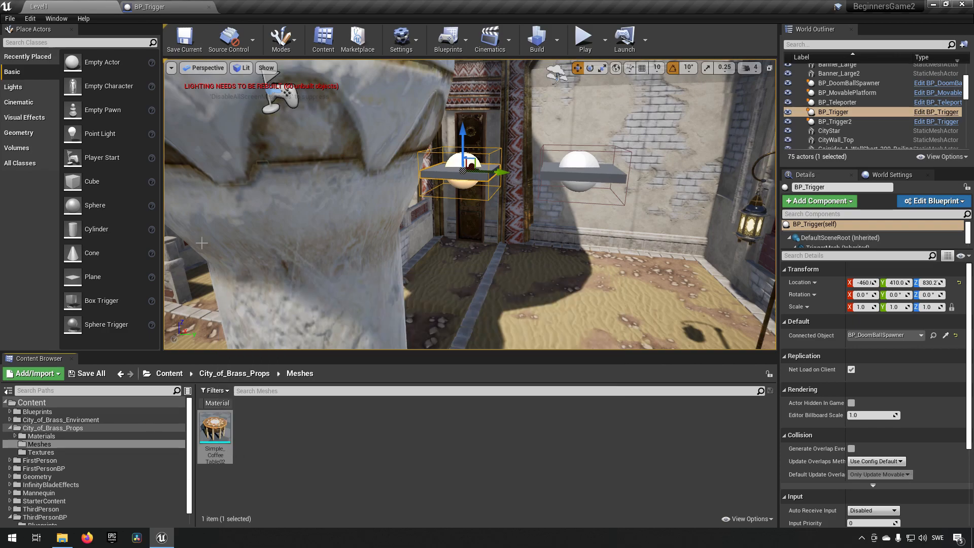
pyautogui.click(172, 6)
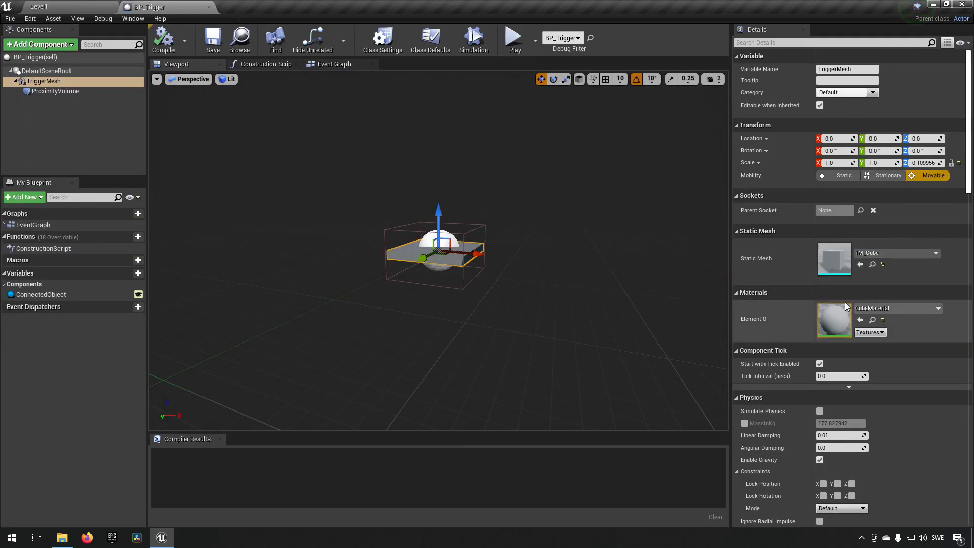
pyautogui.click(860, 265)
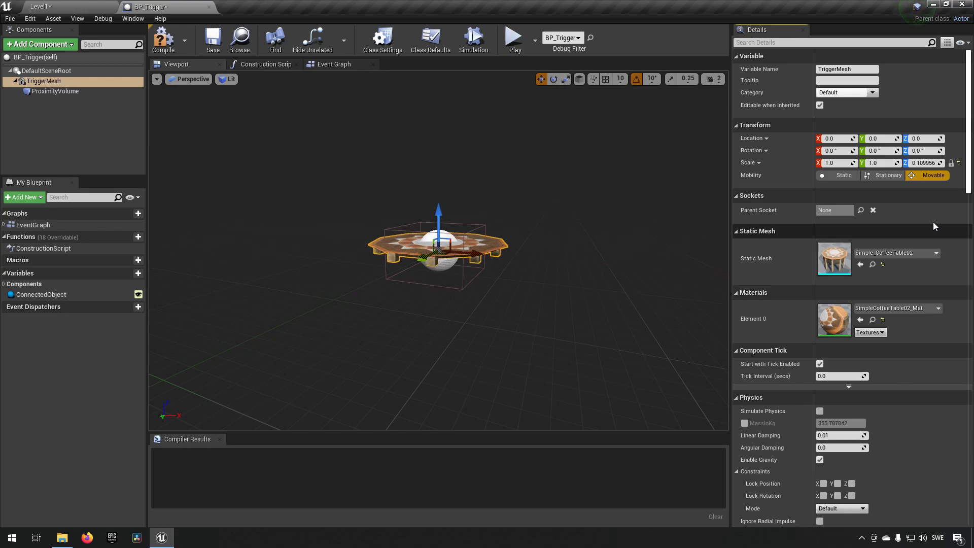
# - Reset the scale of both the TriggerMesh and ProximityVolume components to the default 1.0 on all axes
pyautogui.click(959, 164)
pyautogui.moveTo(439, 251); pyautogui.dragTo(389, 134, button='right')
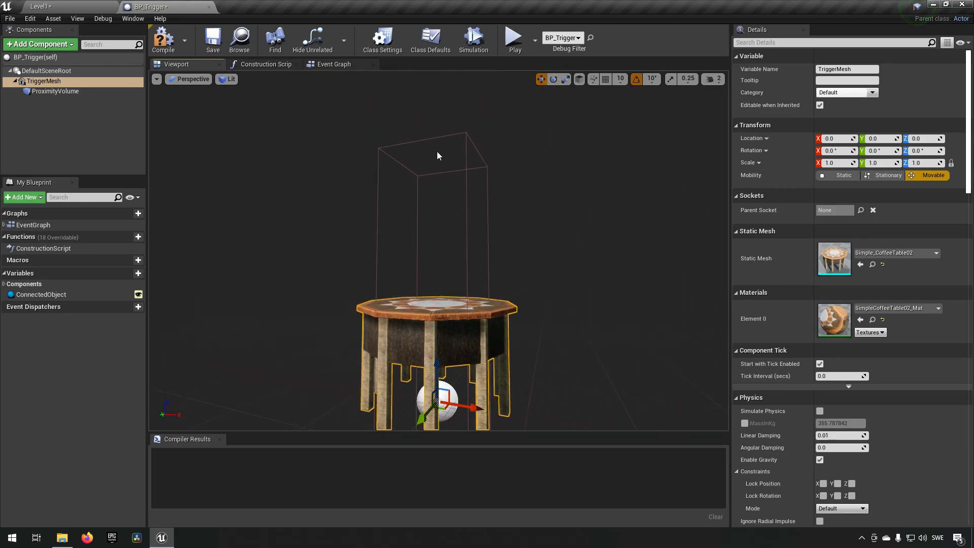
pyautogui.click(75, 93)
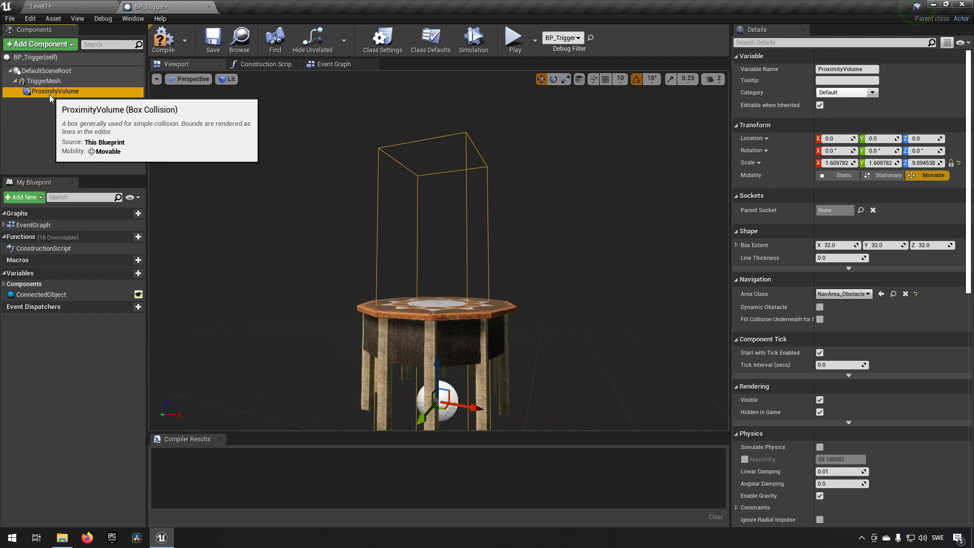
pyautogui.click(52, 81)
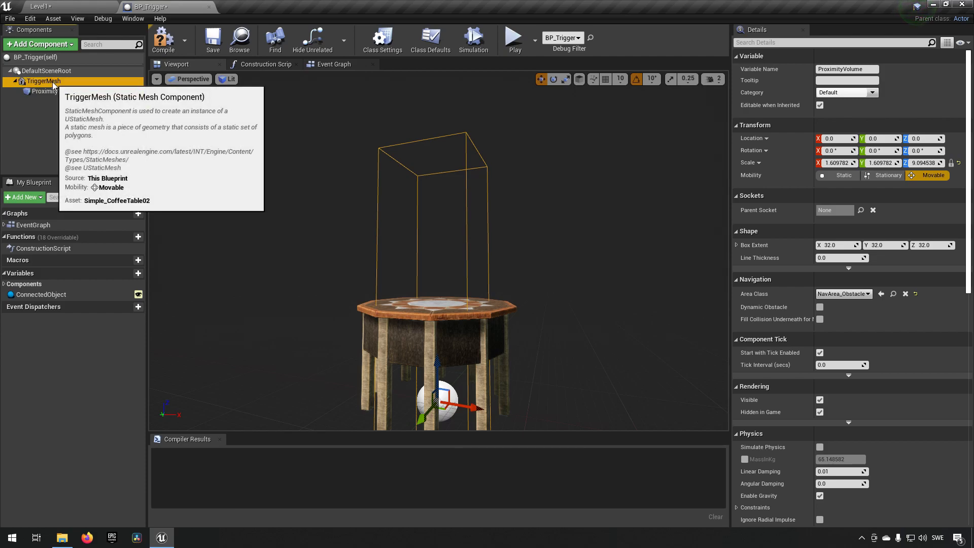
pyautogui.click(57, 95)
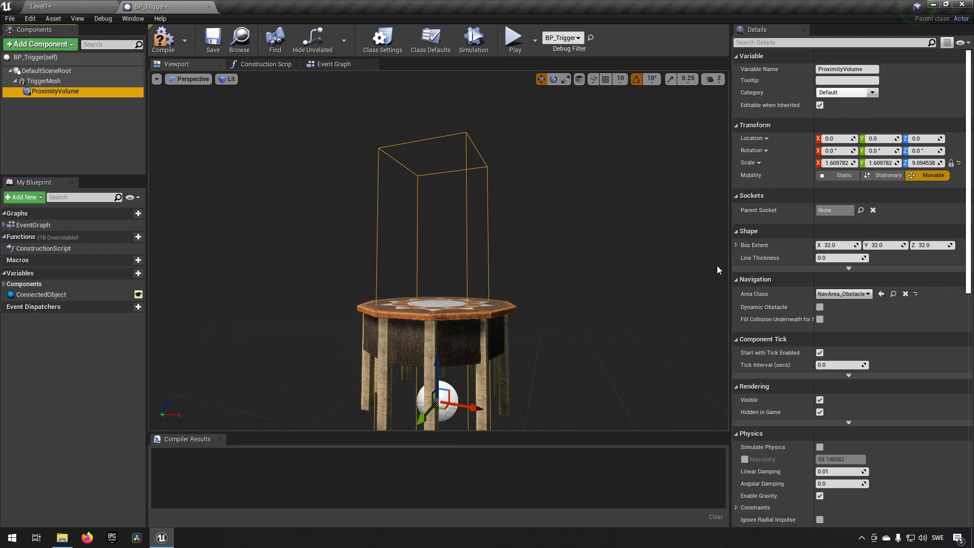
pyautogui.click(958, 163)
pyautogui.moveTo(443, 298); pyautogui.dragTo(450, 324, button='right')
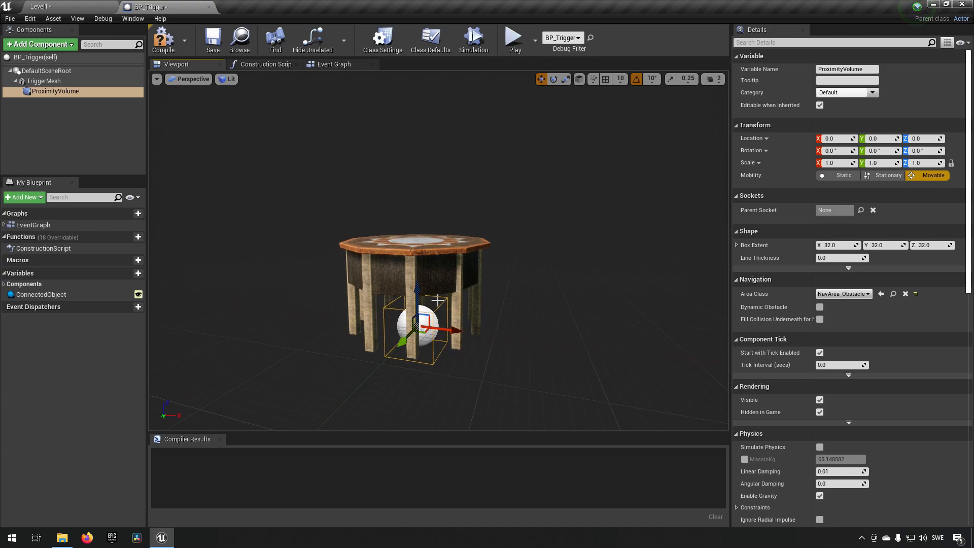
# - Raise ProximityVolume to a Z location of about 122 above the tabletop and scale it uniformly to about 2.12
pyautogui.moveTo(417, 291); pyautogui.dragTo(418, 194)
pyautogui.press('e')
pyautogui.moveTo(433, 203); pyautogui.dragTo(404, 275, button='right')
pyautogui.press('w')
pyautogui.press('r')
pyautogui.moveTo(429, 228); pyautogui.dragTo(461, 198)
pyautogui.press('a')
pyautogui.moveTo(462, 198); pyautogui.dragTo(594, 264, button='right')
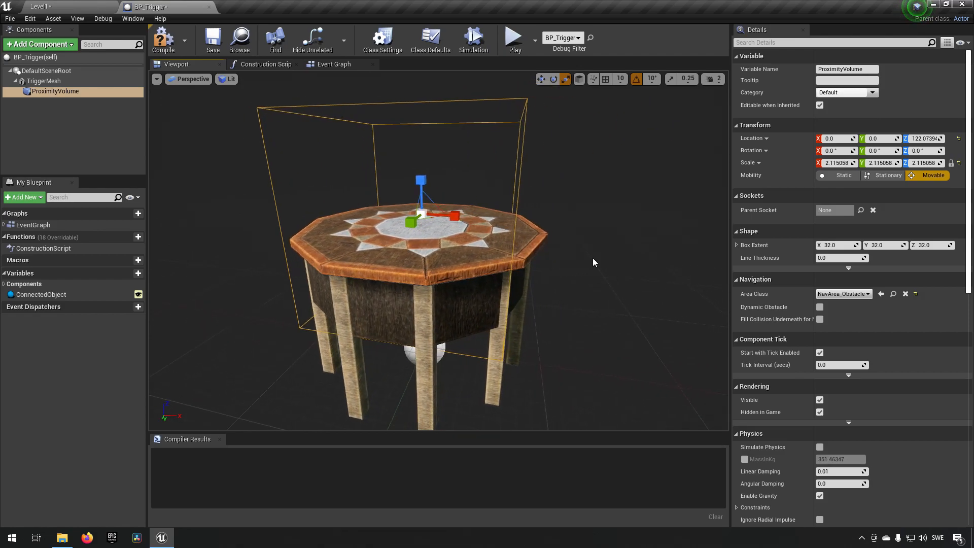
# - Lower the TriggerMesh table to a Z location of about -96 so the root sphere sits at its tabletop
pyautogui.click(516, 273)
pyautogui.press('w')
pyautogui.click(72, 83)
pyautogui.press('d')
pyautogui.moveTo(223, 152); pyautogui.dragTo(162, 185, button='right')
pyautogui.press('f')
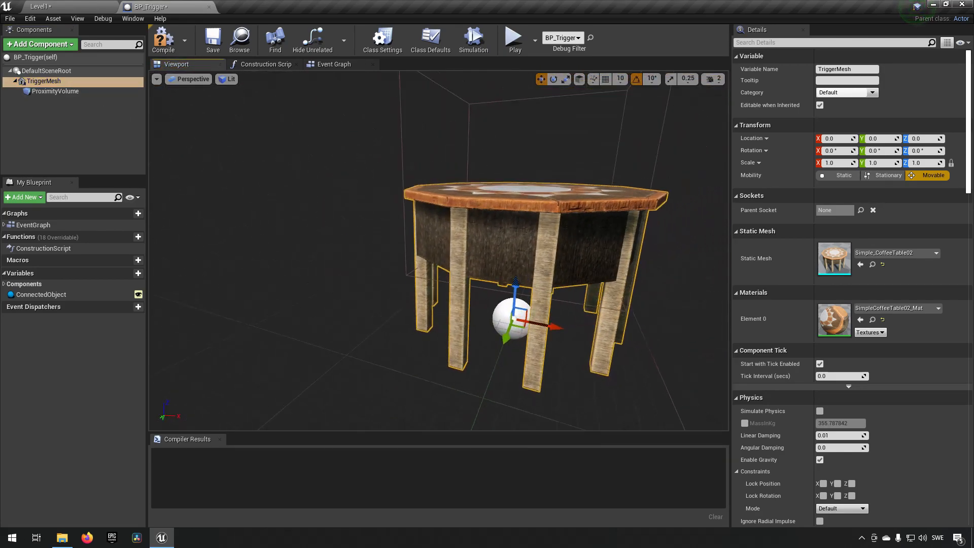
pyautogui.moveTo(412, 259); pyautogui.dragTo(437, 311)
pyautogui.moveTo(436, 311); pyautogui.dragTo(513, 284, button='right')
pyautogui.moveTo(474, 327); pyautogui.dragTo(473, 320, button='right')
pyautogui.moveTo(460, 259)
pyautogui.mouseDown()
pyautogui.moveTo(460, 305)
pyautogui.moveTo(465, 268)
pyautogui.mouseUp()
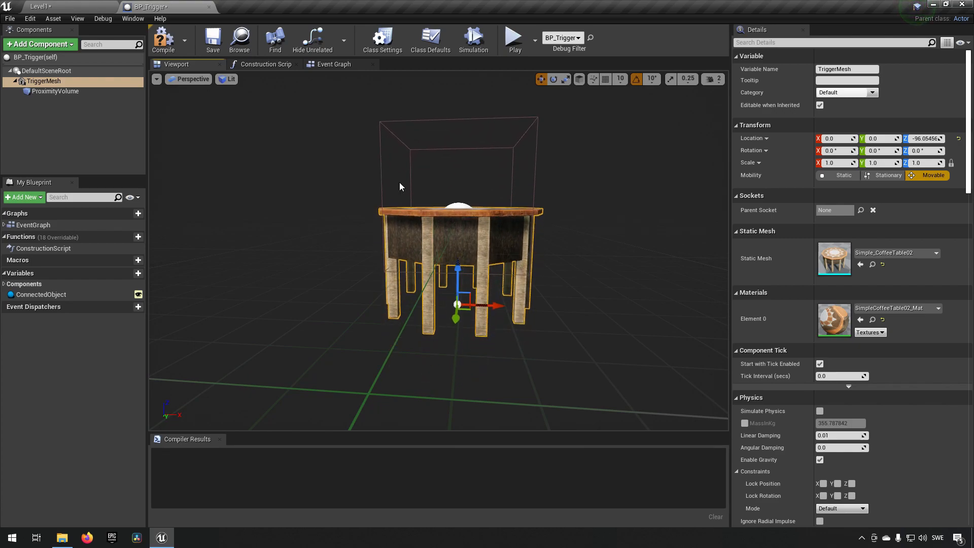
# - Compile BP_Trigger and return to Level1 to view the table-shaped triggers beside the central column
pyautogui.click(163, 40)
pyautogui.click(79, 6)
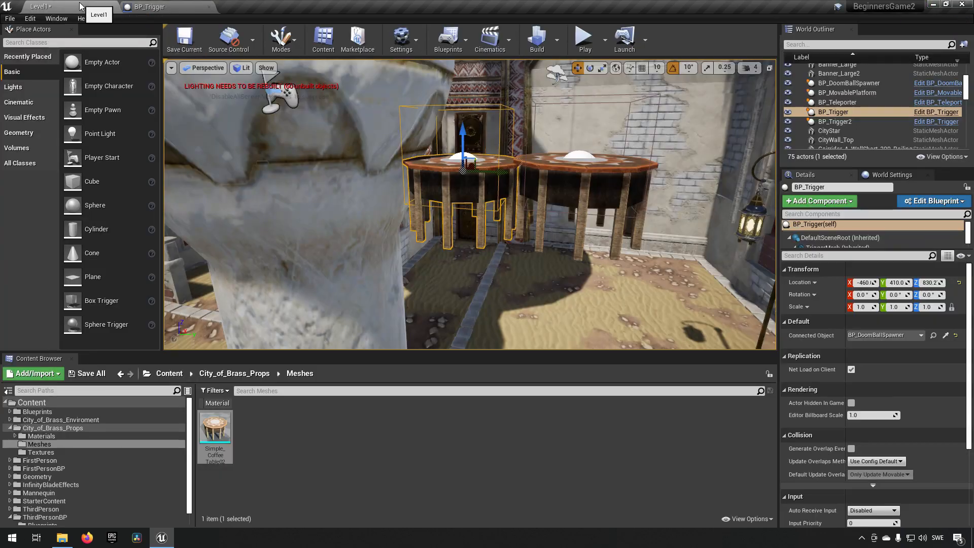
pyautogui.moveTo(355, 160)
pyautogui.mouseDown(button='right')
pyautogui.moveTo(375, 165)
pyautogui.moveTo(354, 174)
pyautogui.mouseUp(button='right')
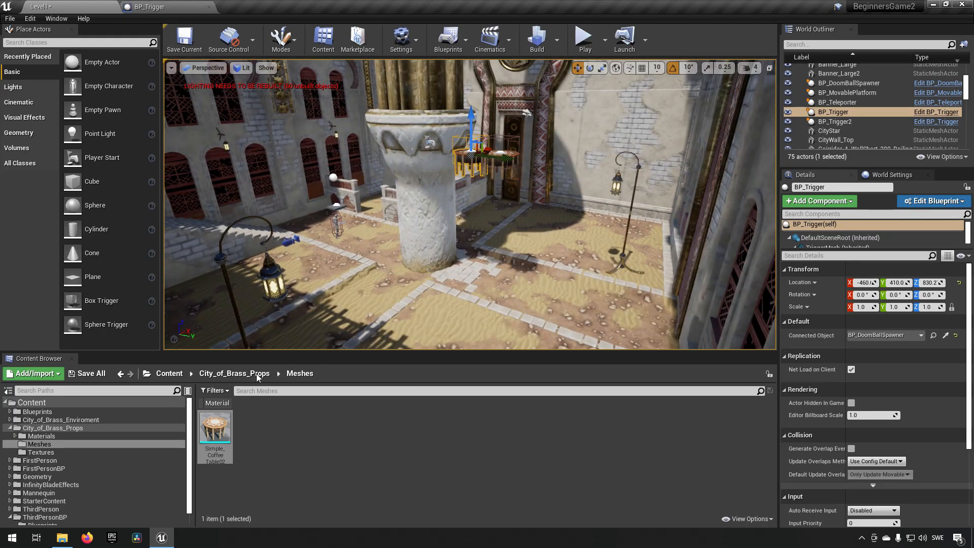
# - Place a trial BP_Trigger from the Blueprints folder on the courtyard floor, and delete it after inspecting it up close
pyautogui.click(53, 412)
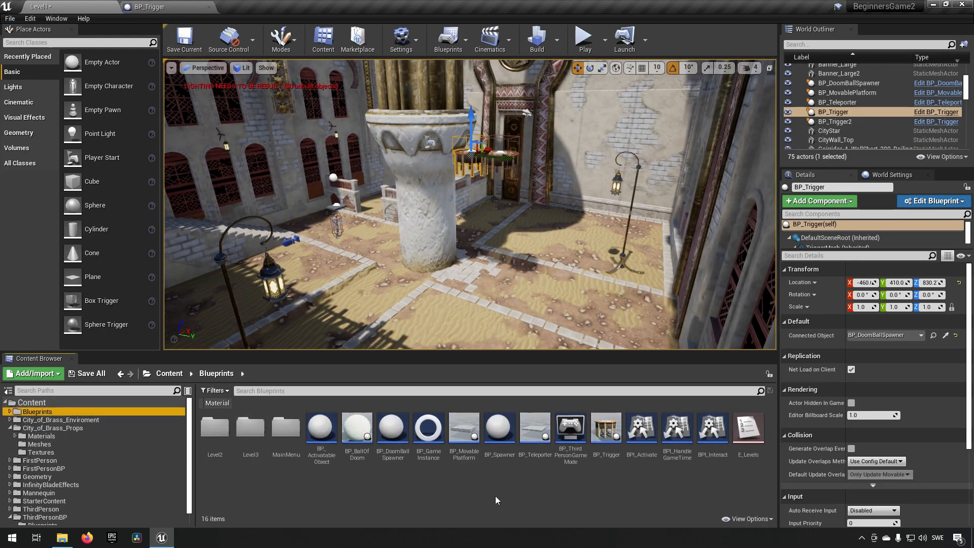
pyautogui.moveTo(607, 429); pyautogui.dragTo(553, 306)
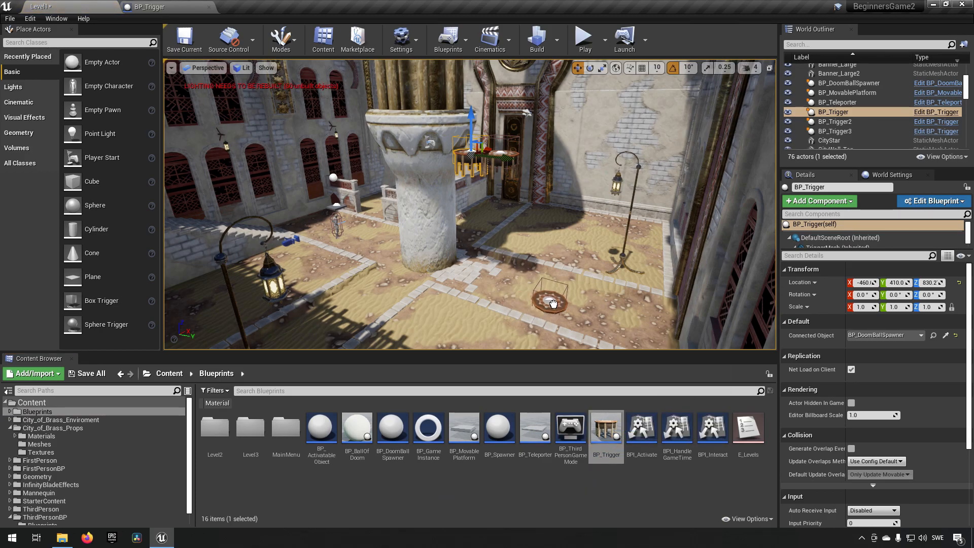
pyautogui.press('f')
pyautogui.moveTo(533, 244); pyautogui.dragTo(436, 218, button='right')
pyautogui.moveTo(643, 296); pyautogui.dragTo(646, 299, button='right')
pyautogui.moveTo(570, 270); pyautogui.dragTo(535, 258, button='right')
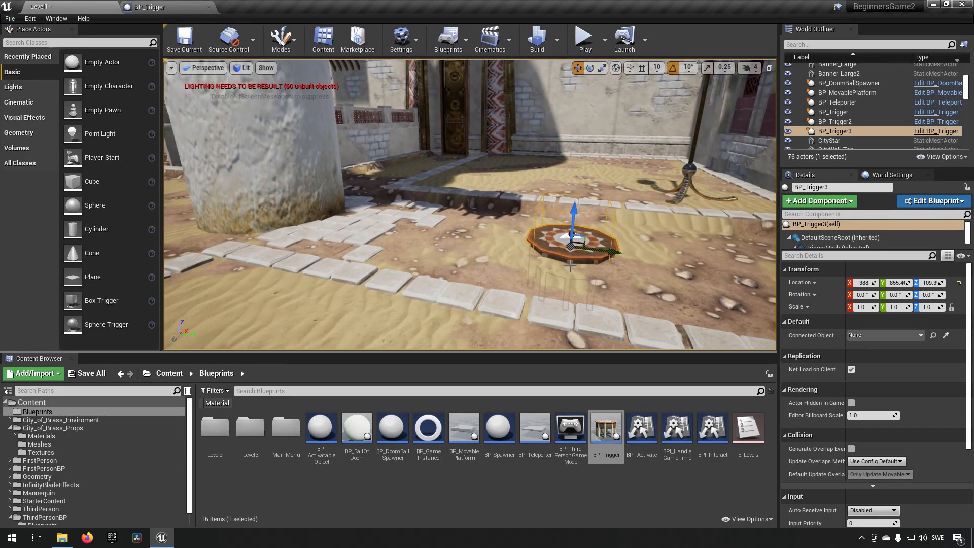
pyautogui.press('Delete')
pyautogui.moveTo(528, 280); pyautogui.dragTo(510, 371, button='right')
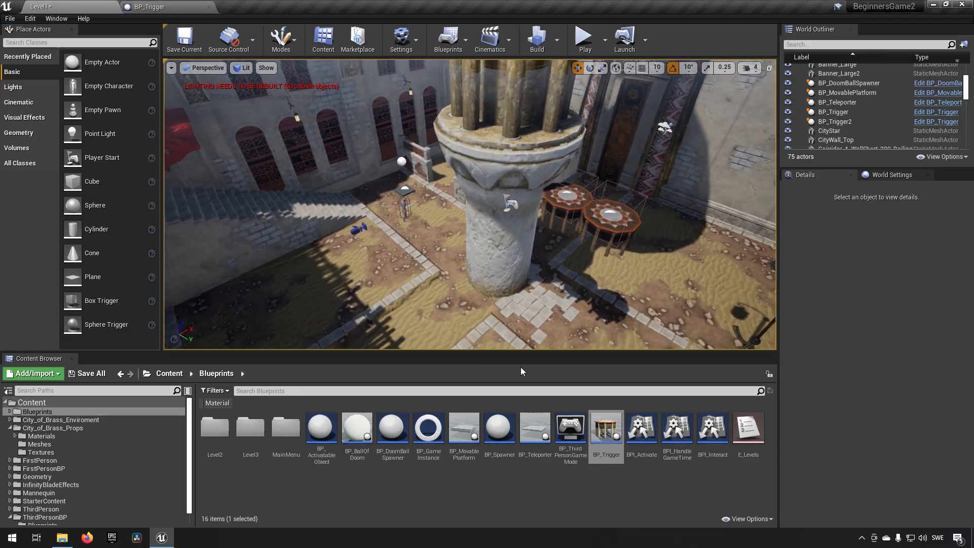
# - Move BP_Trigger2 beside the central column to about X -707 and raise it to the height of the glass floor
pyautogui.click(583, 214)
pyautogui.moveTo(583, 214); pyautogui.dragTo(261, 220, button='right')
pyautogui.moveTo(459, 249); pyautogui.dragTo(624, 286, button='right')
pyautogui.moveTo(527, 252); pyautogui.dragTo(507, 256, button='right')
pyautogui.click(552, 244)
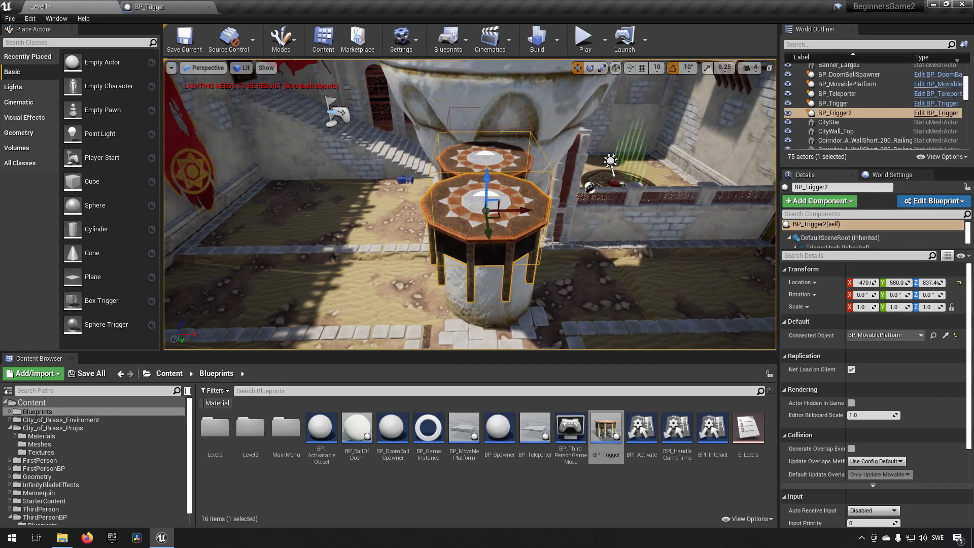
pyautogui.moveTo(528, 219); pyautogui.dragTo(355, 251)
pyautogui.moveTo(355, 251); pyautogui.dragTo(304, 257, button='right')
pyautogui.moveTo(478, 221); pyautogui.dragTo(479, 86)
# - Move BP_Trigger up to about X -1287, Y 410 above the glass floor and snap it down onto the floor surface
pyautogui.click(566, 244)
pyautogui.moveTo(566, 244); pyautogui.dragTo(299, 87)
pyautogui.moveTo(298, 86); pyautogui.dragTo(304, 41, button='right')
pyautogui.moveTo(717, 258); pyautogui.dragTo(420, 233, button='right')
pyautogui.click(411, 168)
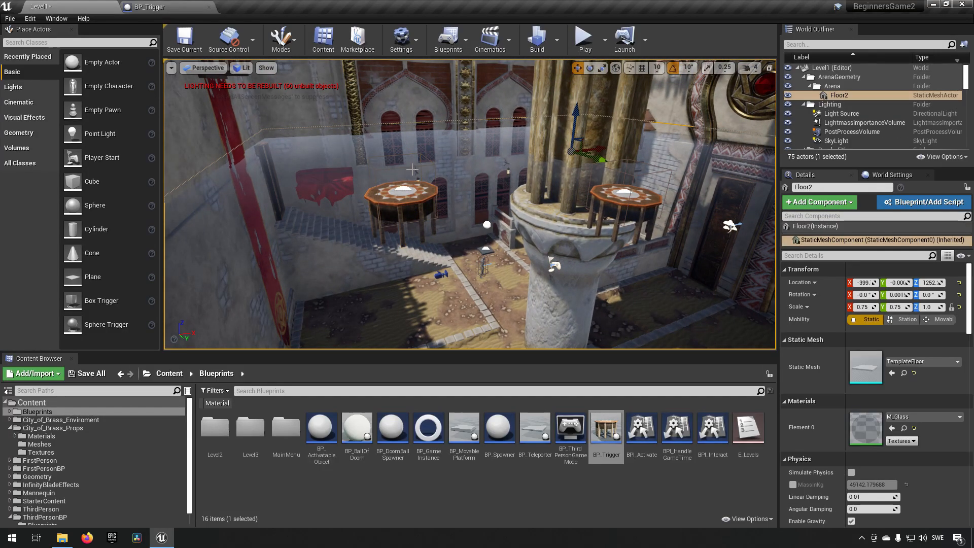
pyautogui.click(406, 207)
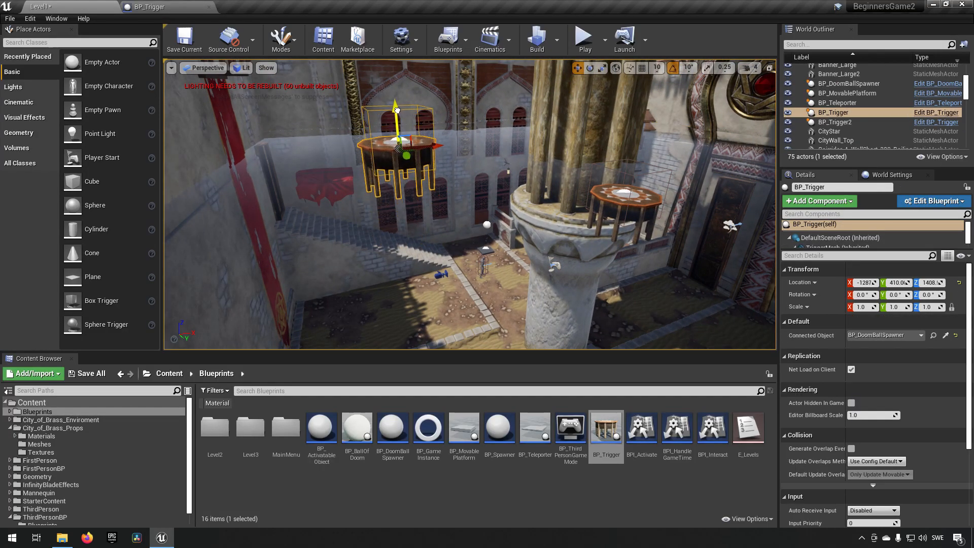
pyautogui.press('End')
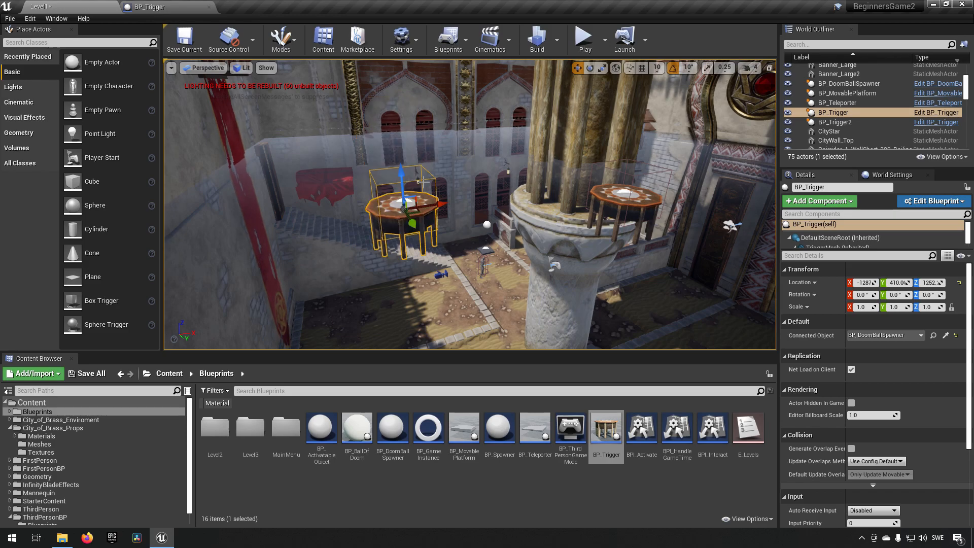
pyautogui.moveTo(471, 204); pyautogui.dragTo(374, 276, button='right')
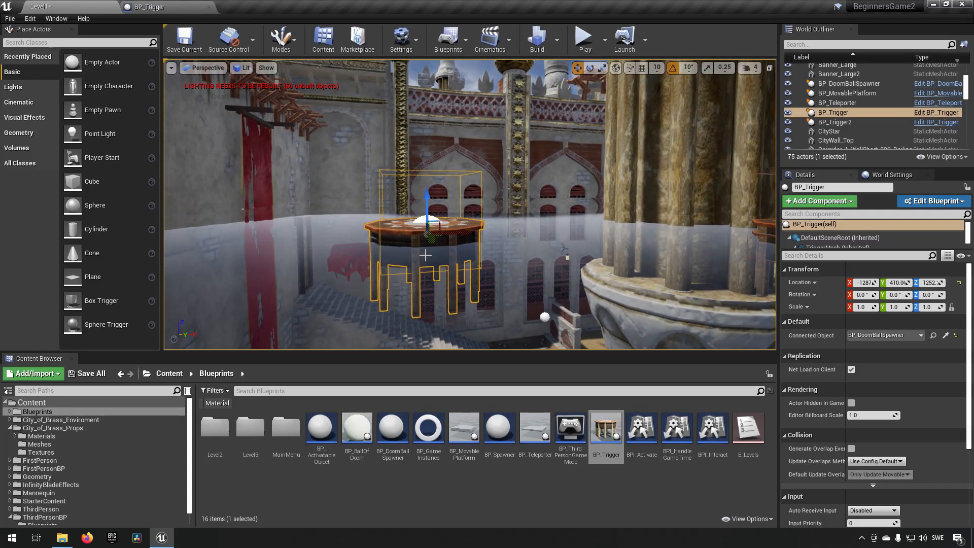
# - Snap BP_Trigger2 onto the glass floor and slide it to about X -280, Y 542
pyautogui.moveTo(503, 283); pyautogui.dragTo(483, 242, button='right')
pyautogui.click(483, 242)
pyautogui.click(476, 217)
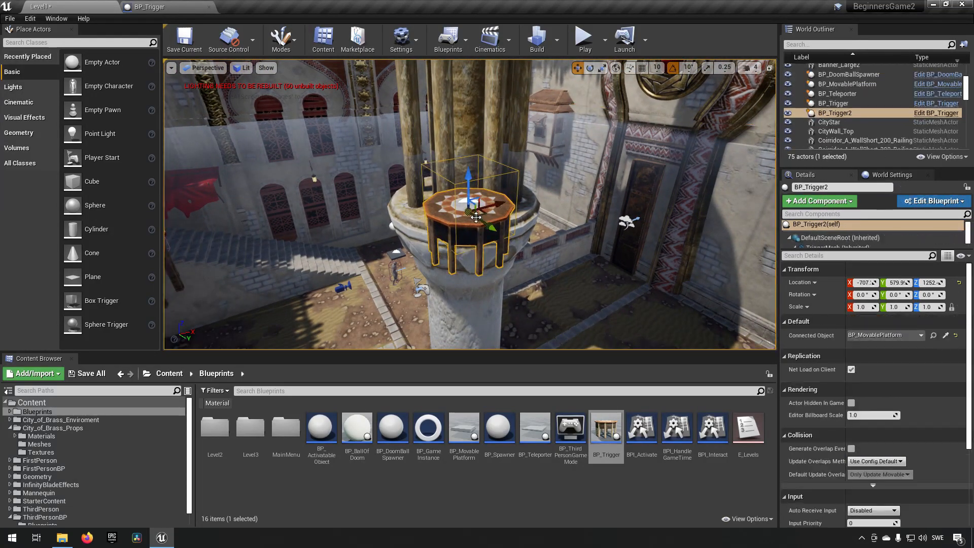
pyautogui.press('End')
pyautogui.moveTo(470, 151); pyautogui.dragTo(488, 241, button='right')
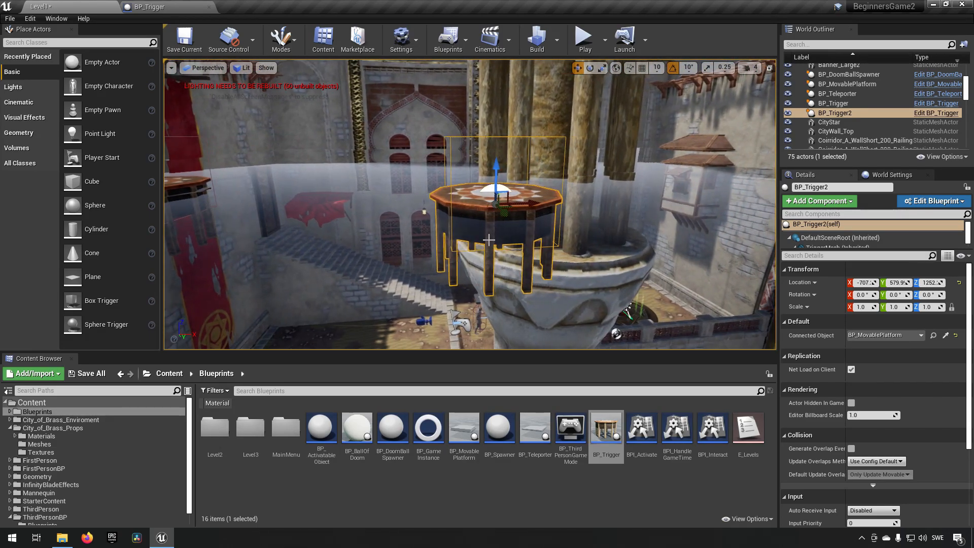
pyautogui.moveTo(527, 204); pyautogui.dragTo(781, 210)
pyautogui.moveTo(718, 216); pyautogui.dragTo(776, 218, button='right')
pyautogui.moveTo(631, 190); pyautogui.dragTo(618, 189)
# - Open the blueprint of the movable platform in the courtyard, locate its asset in the Blueprints folder, and return to Level1
pyautogui.moveTo(611, 195); pyautogui.dragTo(548, 296, button='right')
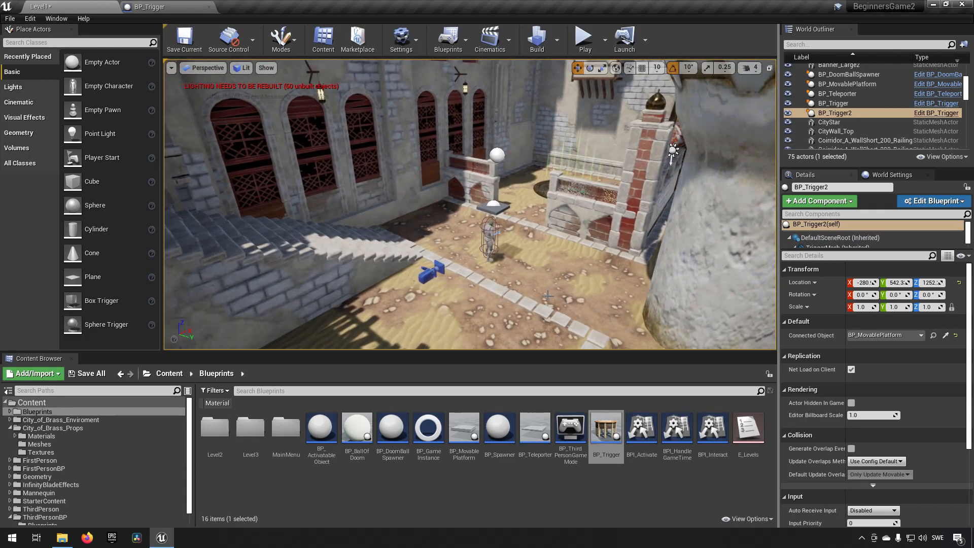
pyautogui.click(500, 216)
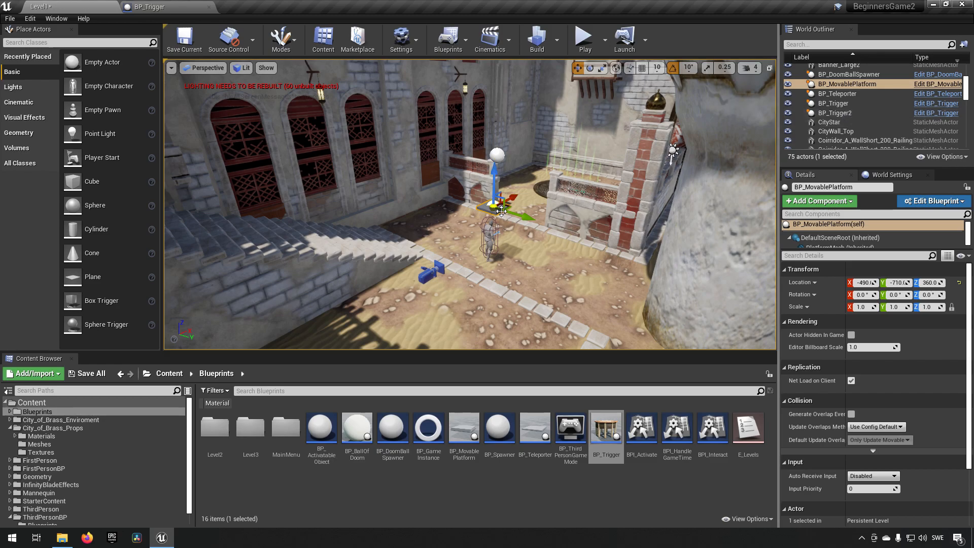
pyautogui.click(938, 84)
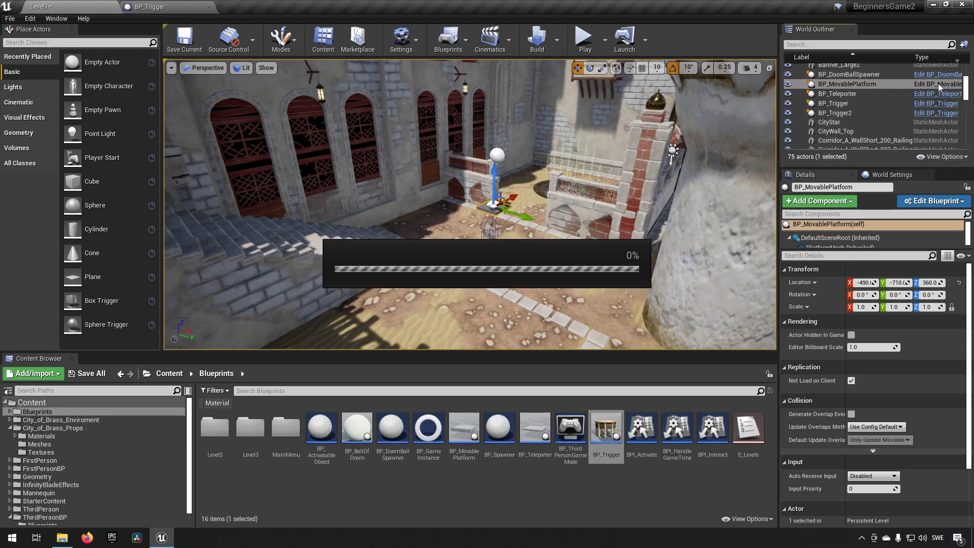
pyautogui.click(186, 66)
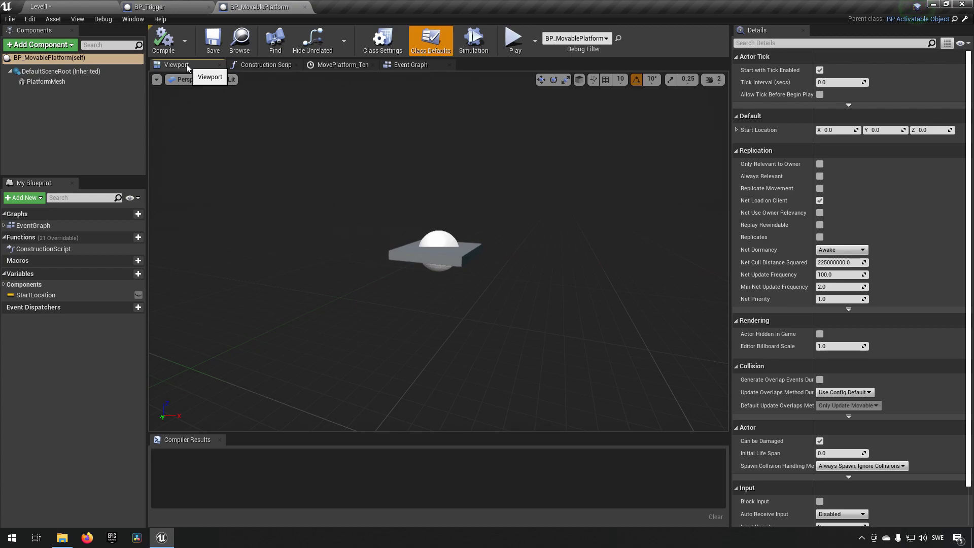
pyautogui.click(56, 6)
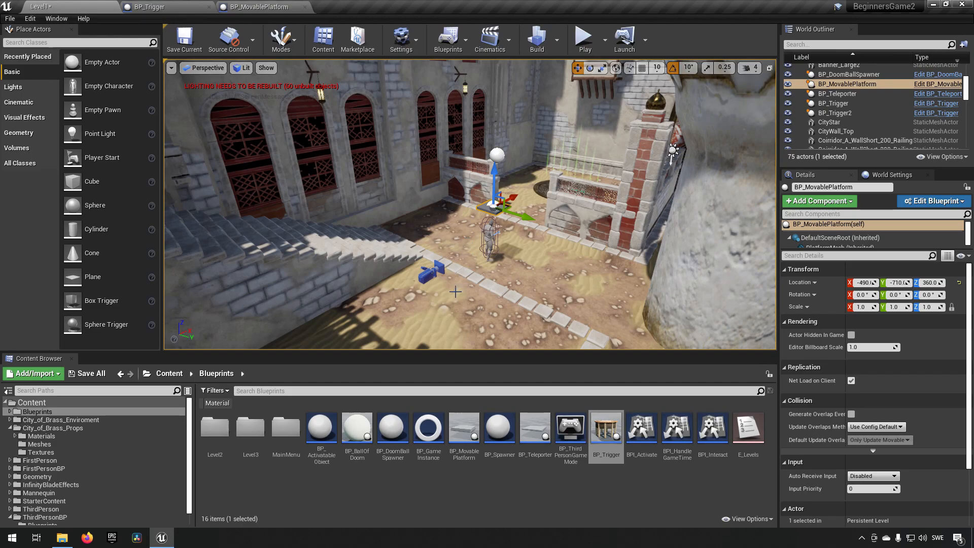
pyautogui.click(919, 85)
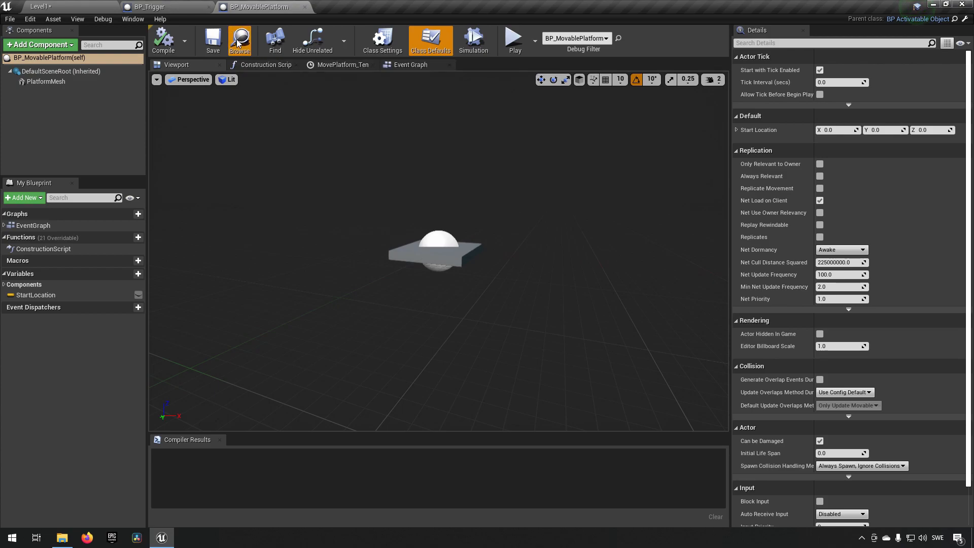
pyautogui.click(40, 6)
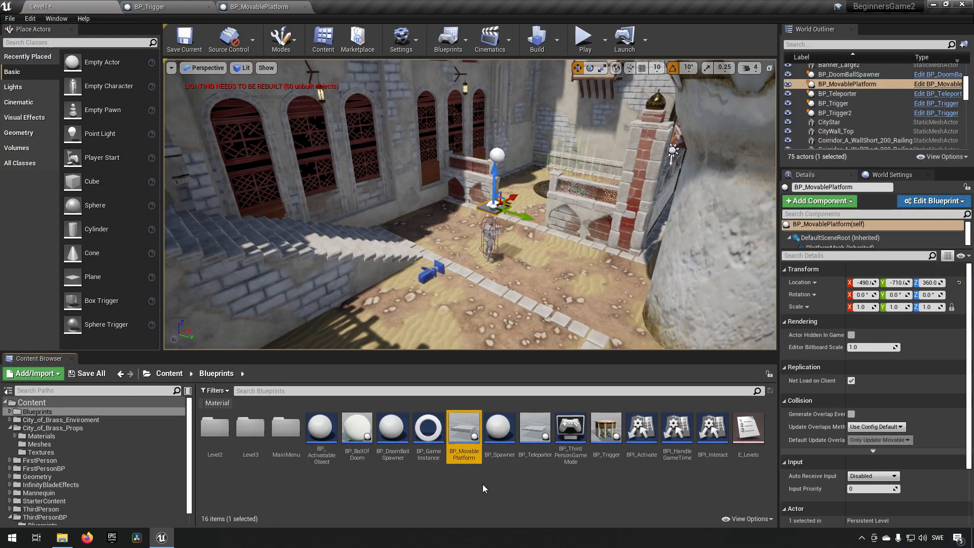
# - Create a child blueprint class of BP_MovablePlatform and name it BP_MovableCover
pyautogui.rightClick(471, 437)
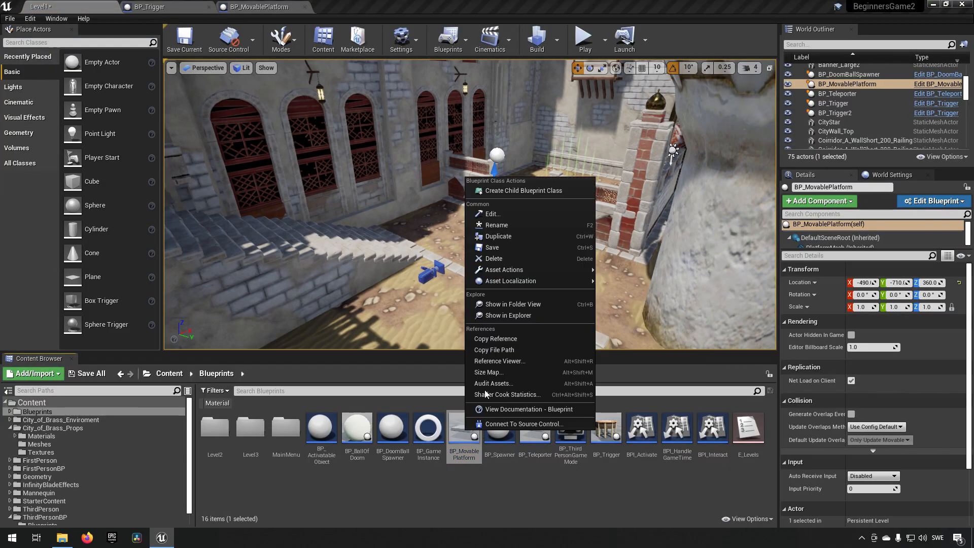
pyautogui.click(537, 191)
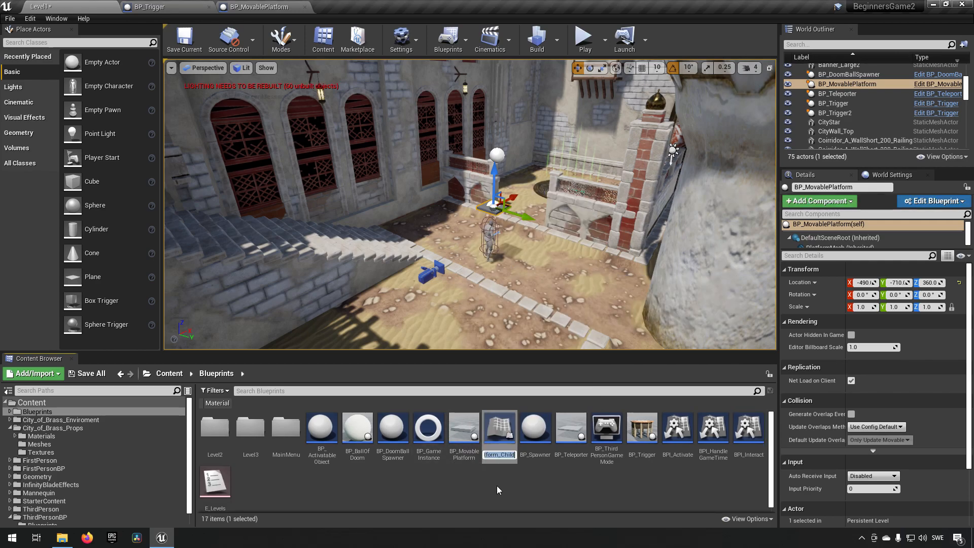
pyautogui.write('BP_Movable')
pyautogui.press('Return')
# - Open BP_MovableCover for editing and select its inherited PlatformMesh component
pyautogui.moveTo(428, 222); pyautogui.dragTo(428, 222, button='right')
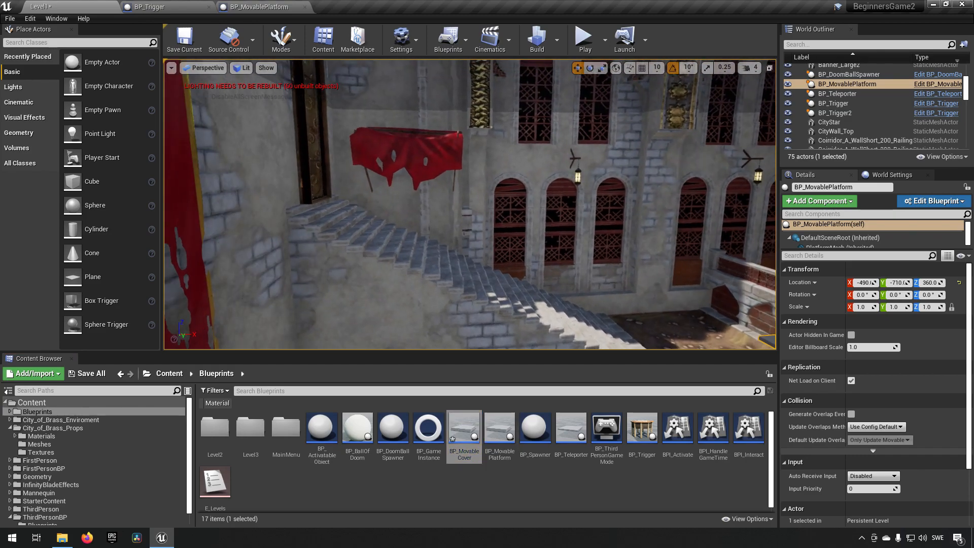
pyautogui.press('f')
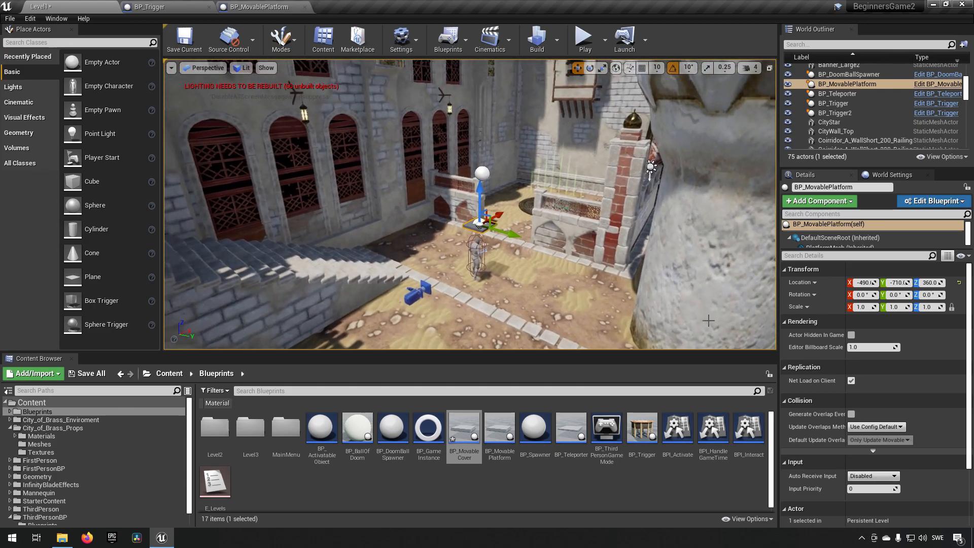
pyautogui.doubleClick(465, 430)
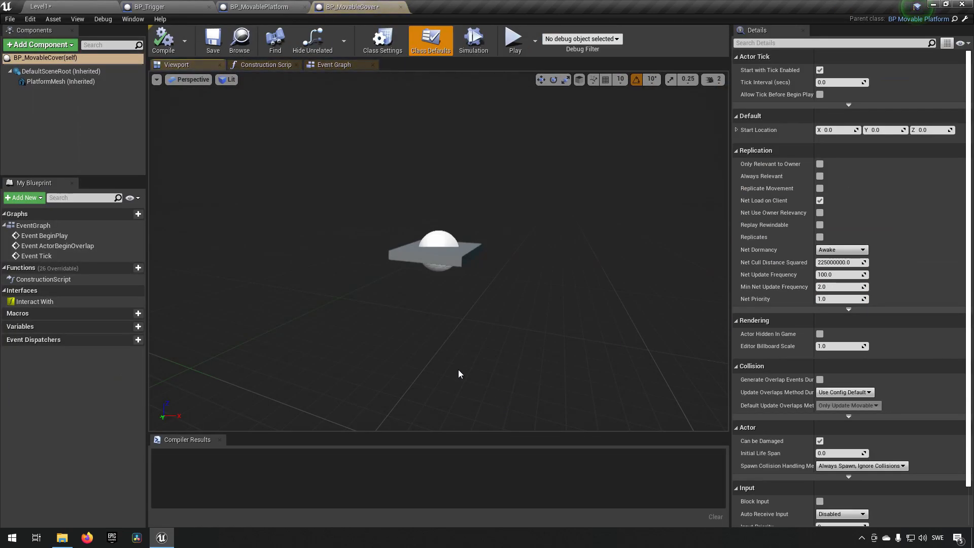
pyautogui.click(82, 85)
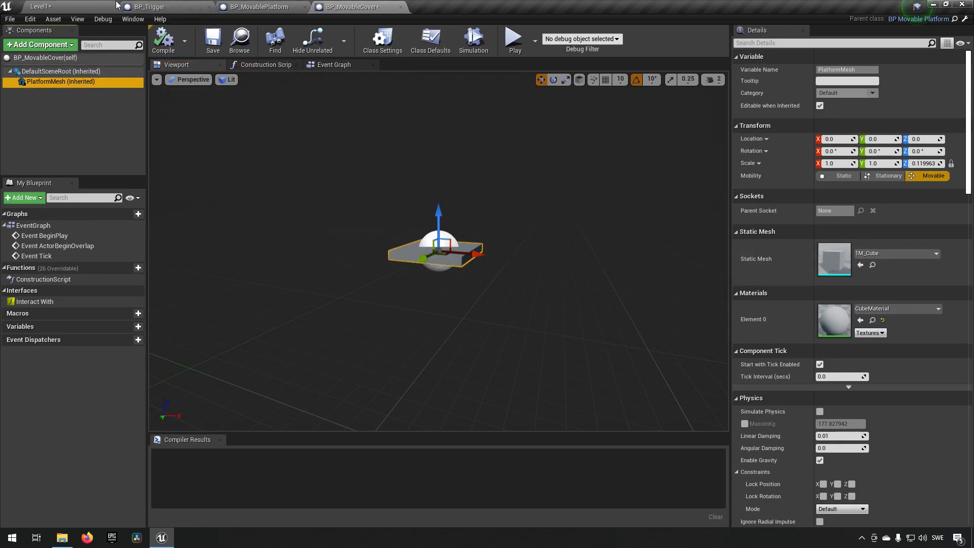
# - Select the red awning above the Level1 staircase and locate its Corridor_A_Awning03 mesh among the project assets
pyautogui.click(95, 8)
pyautogui.moveTo(428, 282); pyautogui.dragTo(315, 236, button='right')
pyautogui.click(415, 186)
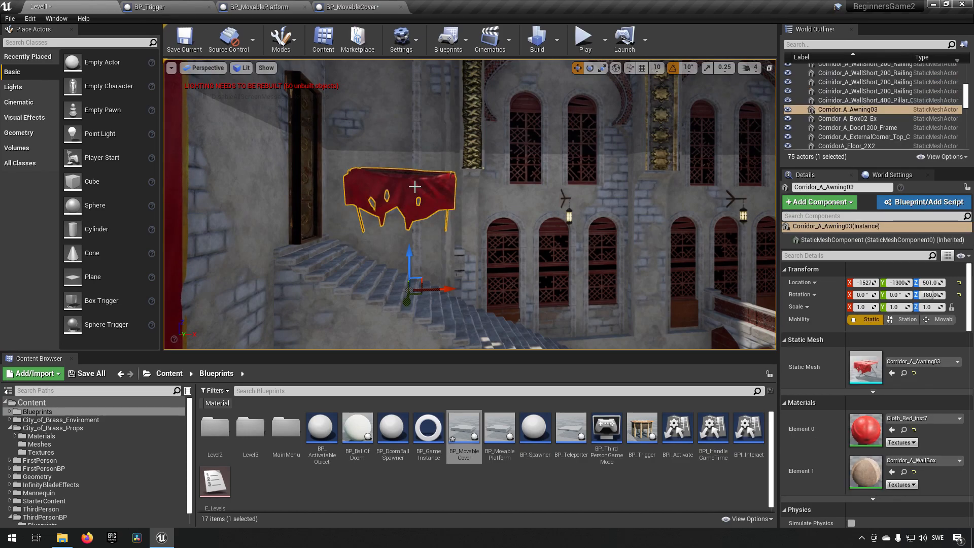
pyautogui.click(903, 373)
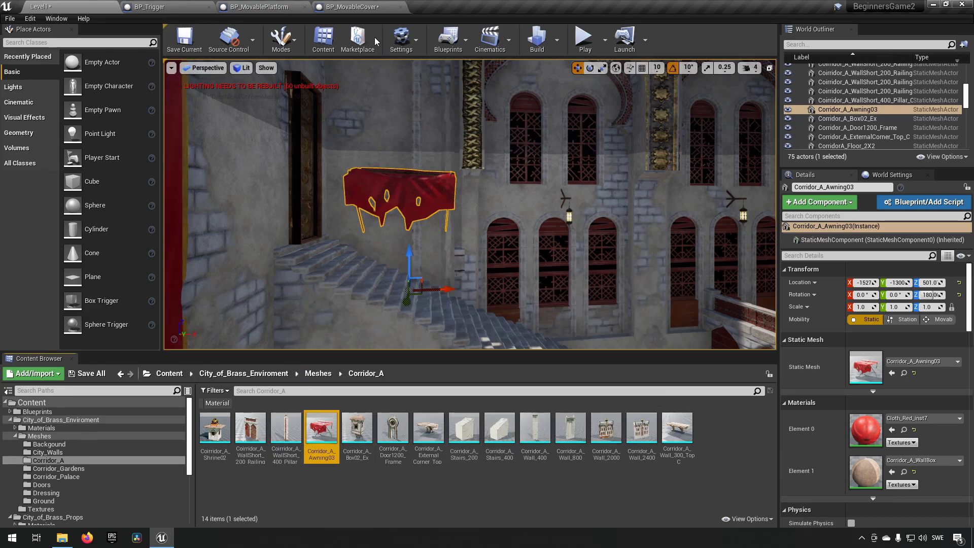
# - Replace the static mesh of PlatformMesh in BP_MovableCover with Corridor_A_Awning03, and compile and save the blueprint
pyautogui.click(362, 6)
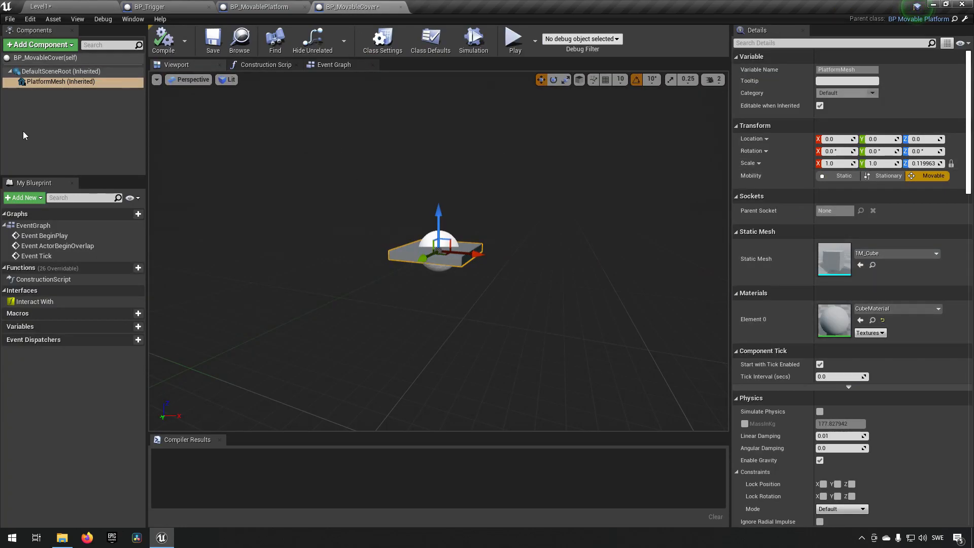
pyautogui.click(58, 82)
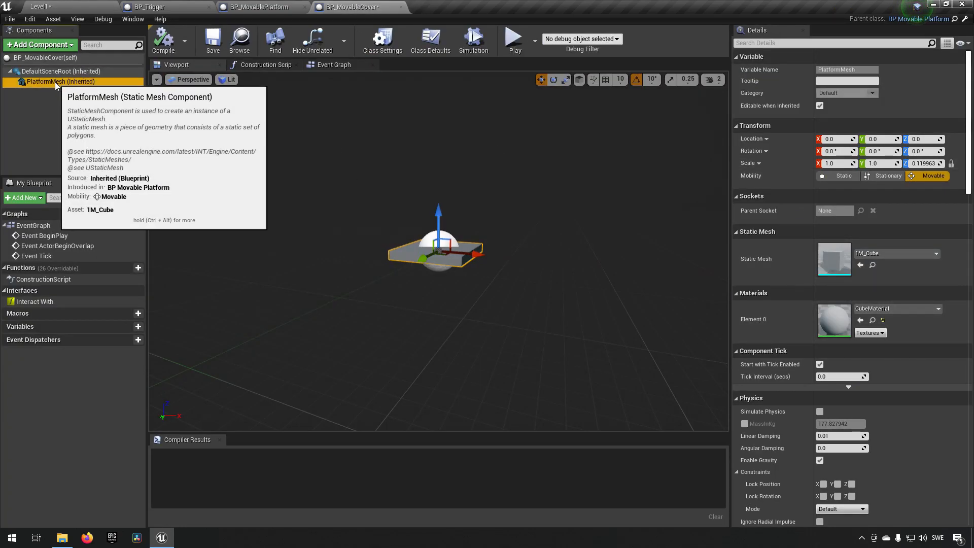
pyautogui.click(860, 265)
pyautogui.moveTo(500, 262); pyautogui.dragTo(515, 294, button='right')
pyautogui.press('s')
pyautogui.moveTo(431, 276); pyautogui.dragTo(431, 276, button='right')
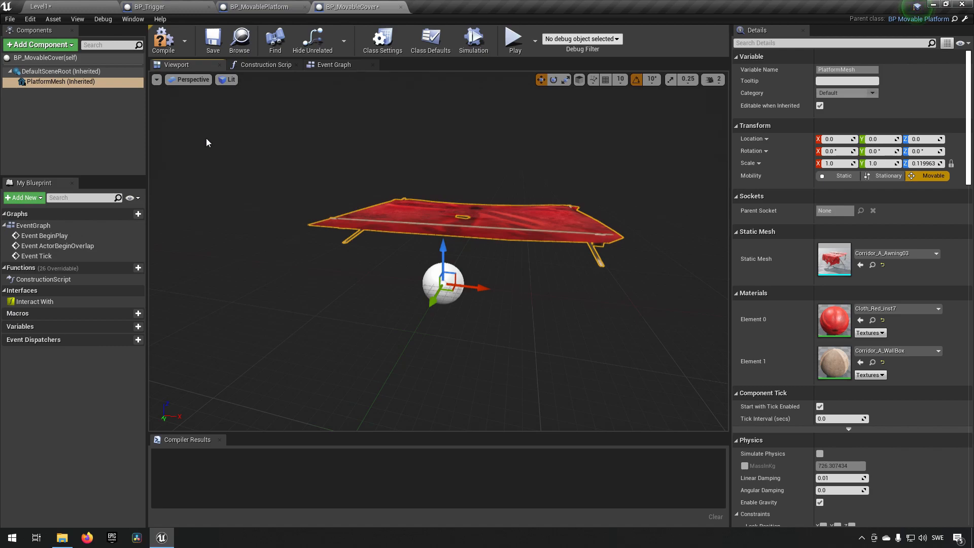
pyautogui.click(164, 41)
pyautogui.click(213, 41)
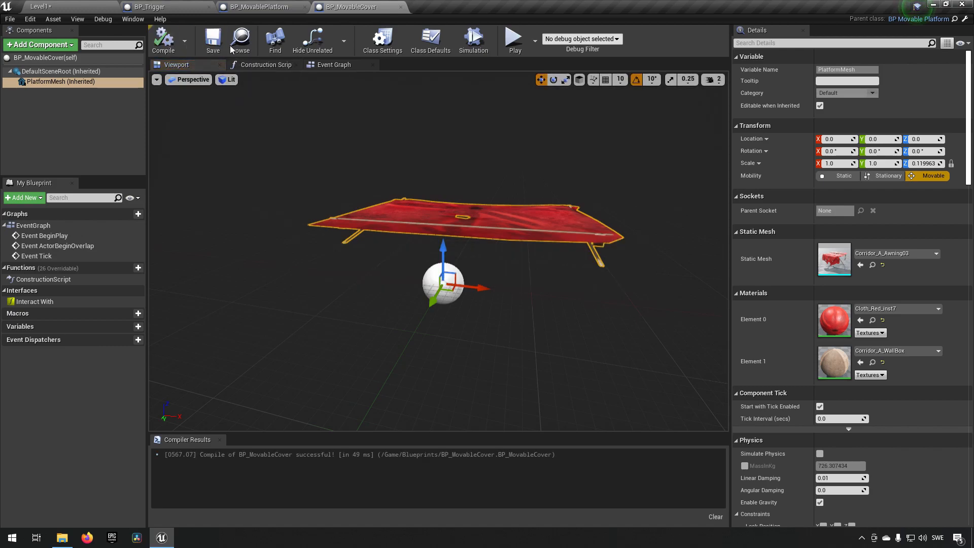
# - Reset the PlatformMesh scale in the parent BP_MovablePlatform to 1.0 on all axes and compile it
pyautogui.click(246, 7)
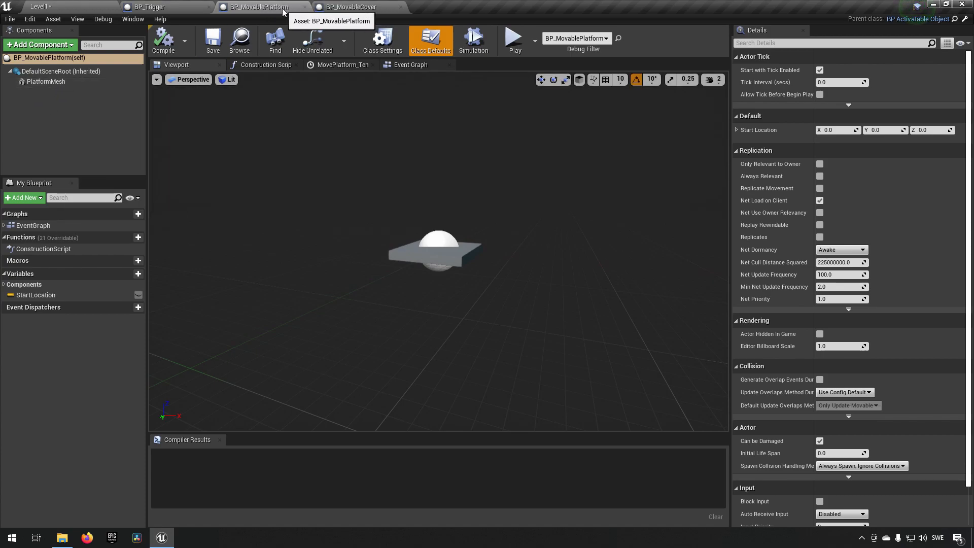
pyautogui.click(466, 260)
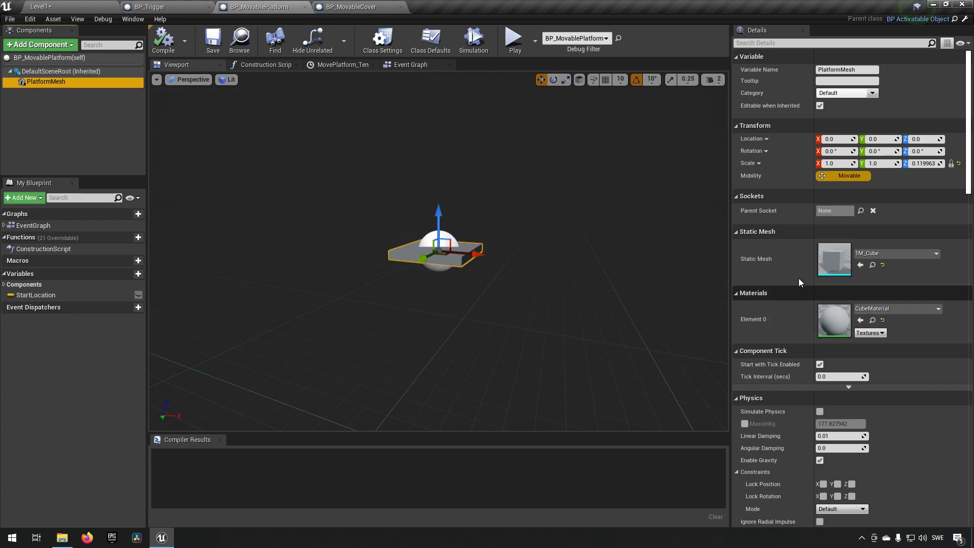
pyautogui.click(959, 163)
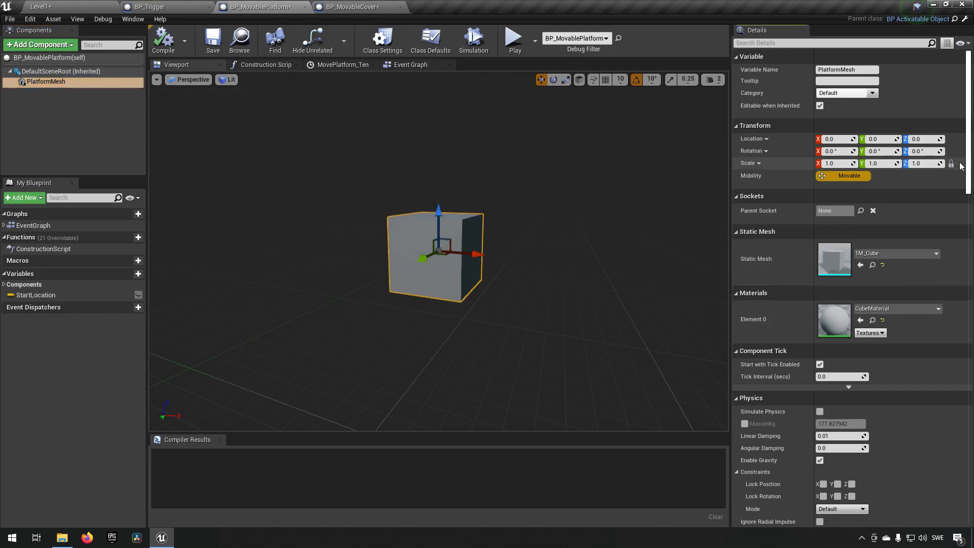
pyautogui.click(164, 39)
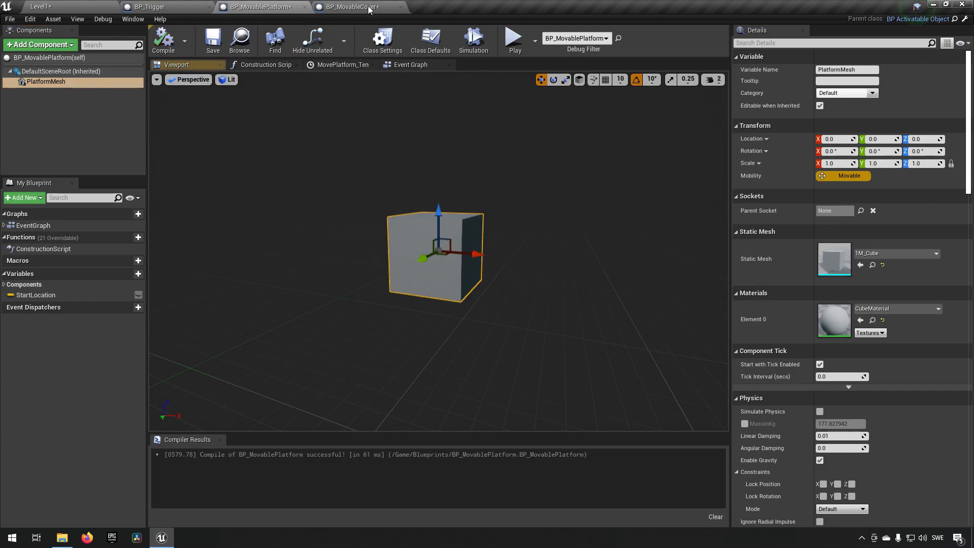
# - Lower the awning mesh in BP_MovableCover to a Z location of about -435, near the root sphere, and compile and save
pyautogui.click(355, 6)
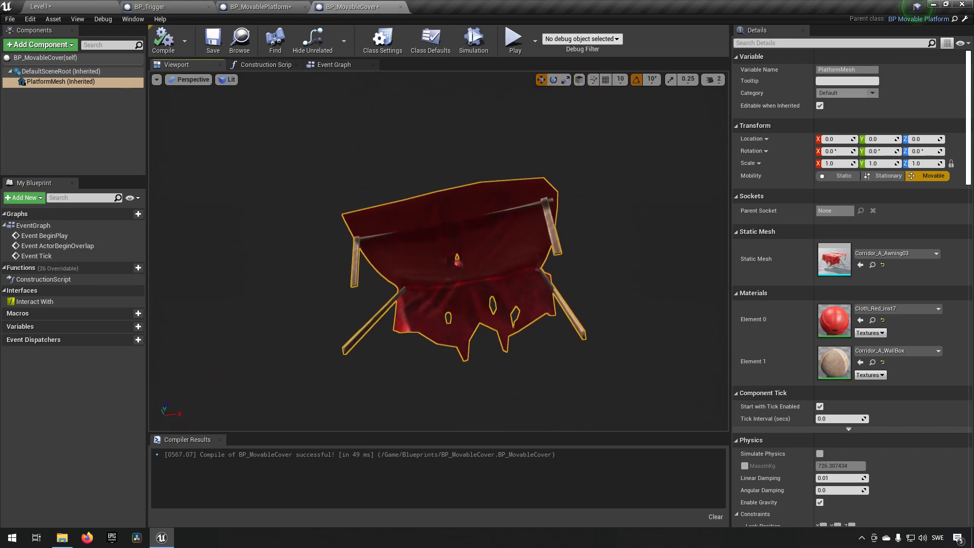
pyautogui.moveTo(439, 219); pyautogui.dragTo(431, 263, button='right')
pyautogui.press('s')
pyautogui.moveTo(389, 215)
pyautogui.mouseDown(button='right')
pyautogui.moveTo(389, 189)
pyautogui.moveTo(389, 215)
pyautogui.mouseUp(button='right')
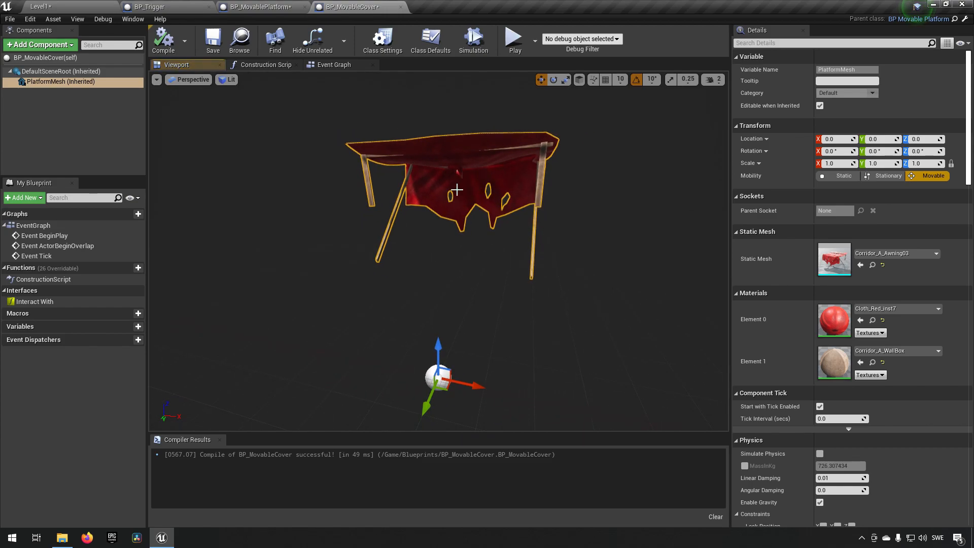
pyautogui.press('a')
pyautogui.moveTo(362, 161); pyautogui.dragTo(362, 161, button='right')
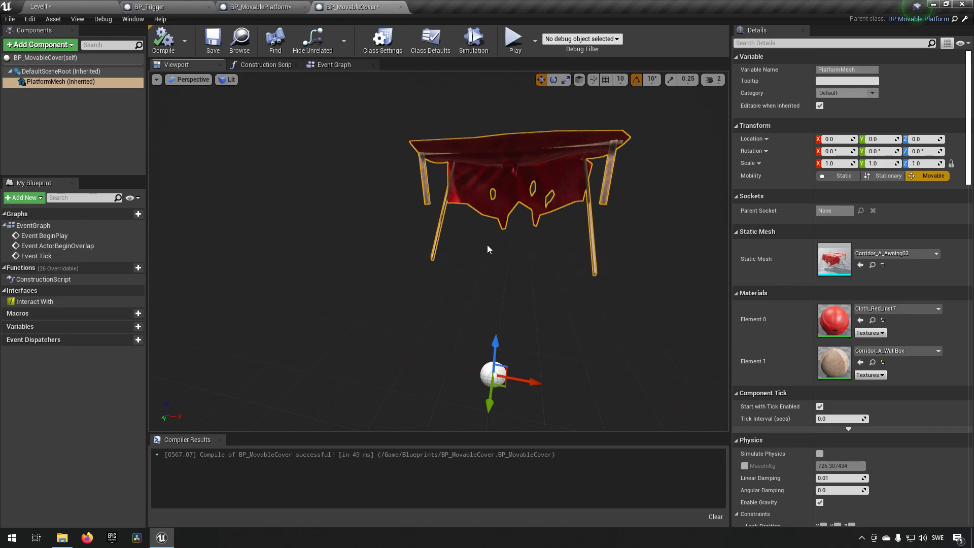
pyautogui.moveTo(362, 160)
pyautogui.mouseDown(button='right')
pyautogui.moveTo(353, 177)
pyautogui.moveTo(337, 173)
pyautogui.moveTo(363, 161)
pyautogui.mouseUp(button='right')
pyautogui.press('d')
pyautogui.moveTo(434, 147)
pyautogui.mouseDown(button='right')
pyautogui.moveTo(418, 164)
pyautogui.moveTo(452, 161)
pyautogui.moveTo(448, 148)
pyautogui.mouseUp(button='right')
pyautogui.press('a')
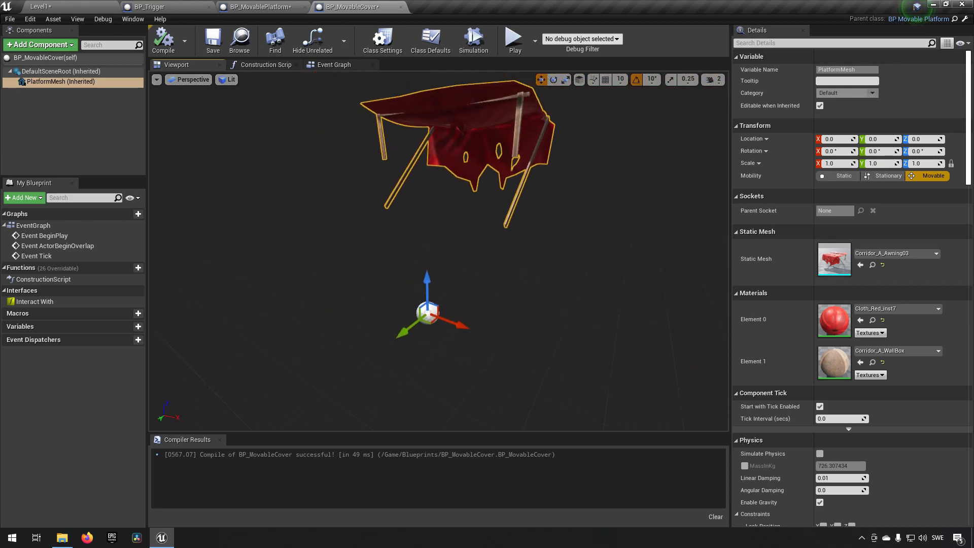
pyautogui.moveTo(488, 333); pyautogui.dragTo(474, 316, button='right')
pyautogui.moveTo(453, 308); pyautogui.dragTo(453, 441)
pyautogui.press('F7')
pyautogui.hotkey('ctrl', 's')
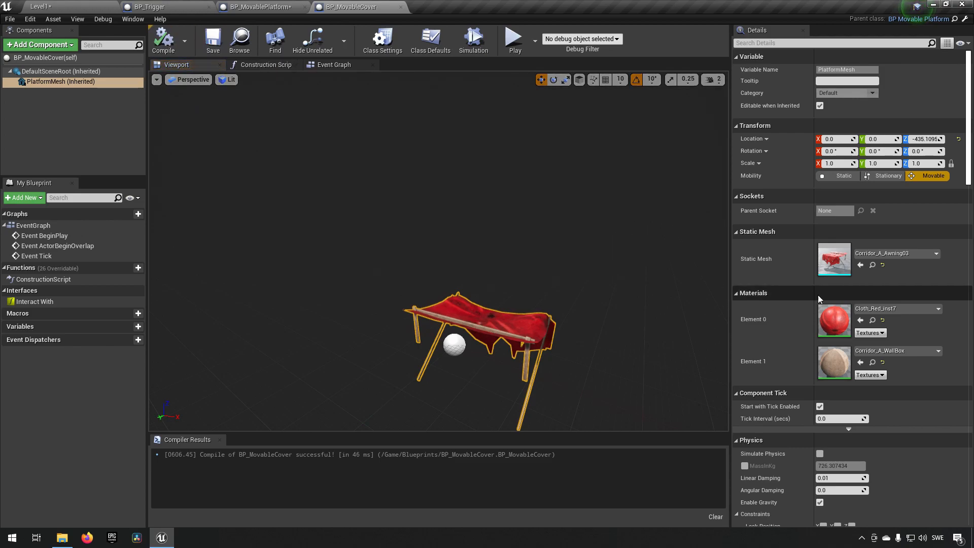
# - Replace the BP_MovablePlatform cube in Level1 with the BP_MovableCover blueprint from the Blueprints folder
pyautogui.click(149, 7)
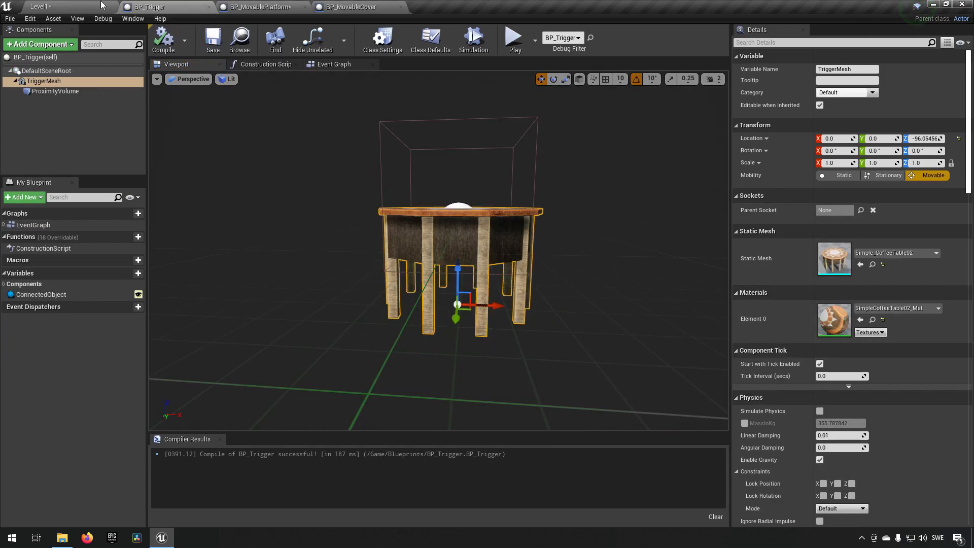
pyautogui.click(82, 7)
pyautogui.moveTo(679, 281); pyautogui.dragTo(710, 282, button='right')
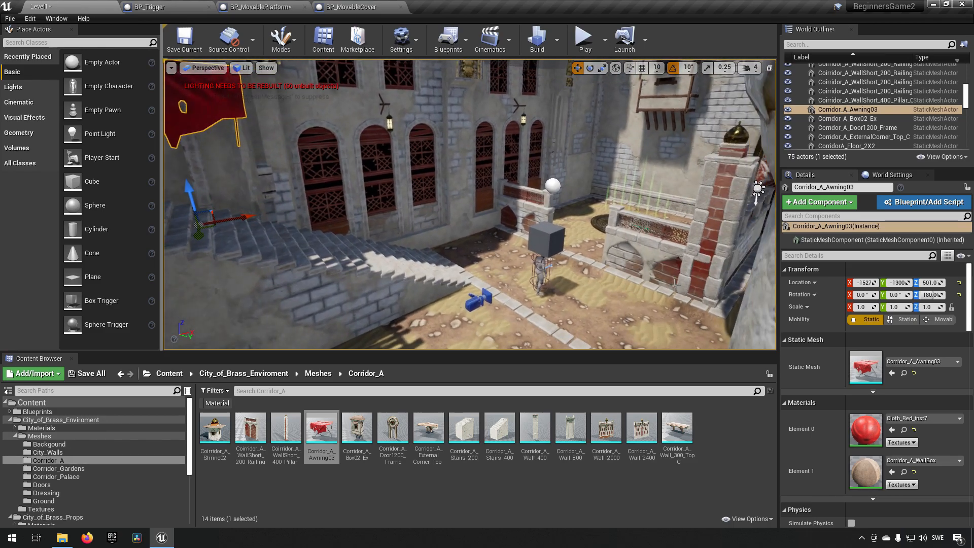
pyautogui.click(553, 247)
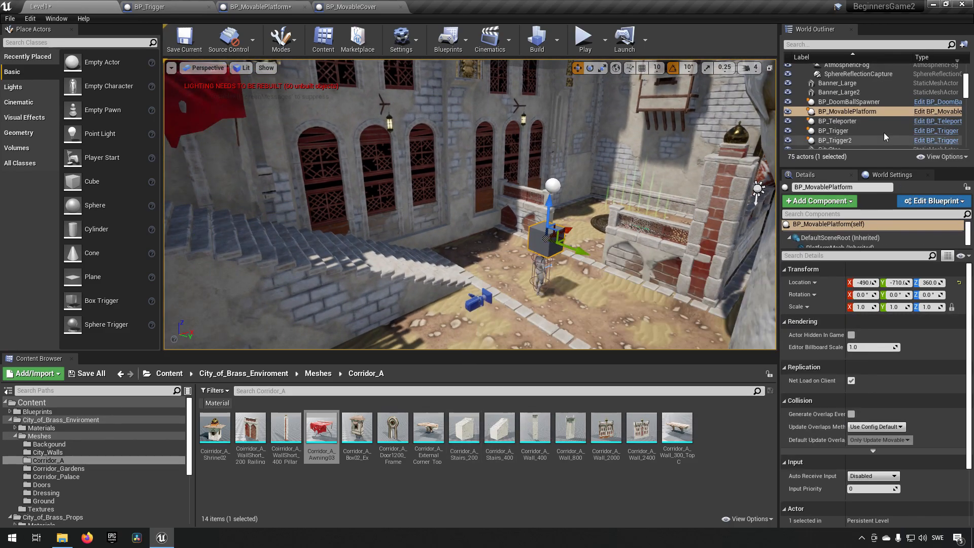
pyautogui.rightClick(556, 246)
pyautogui.click(604, 172)
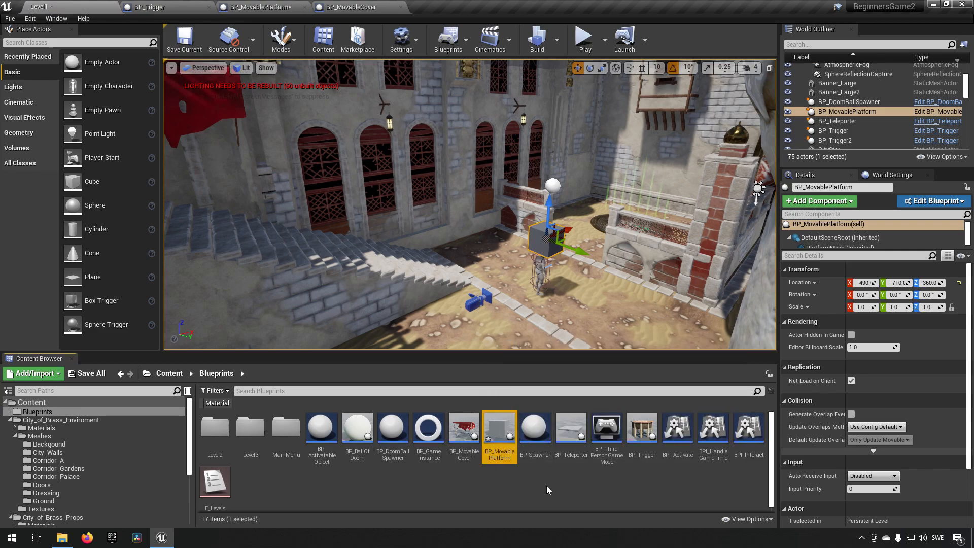
pyautogui.click(464, 430)
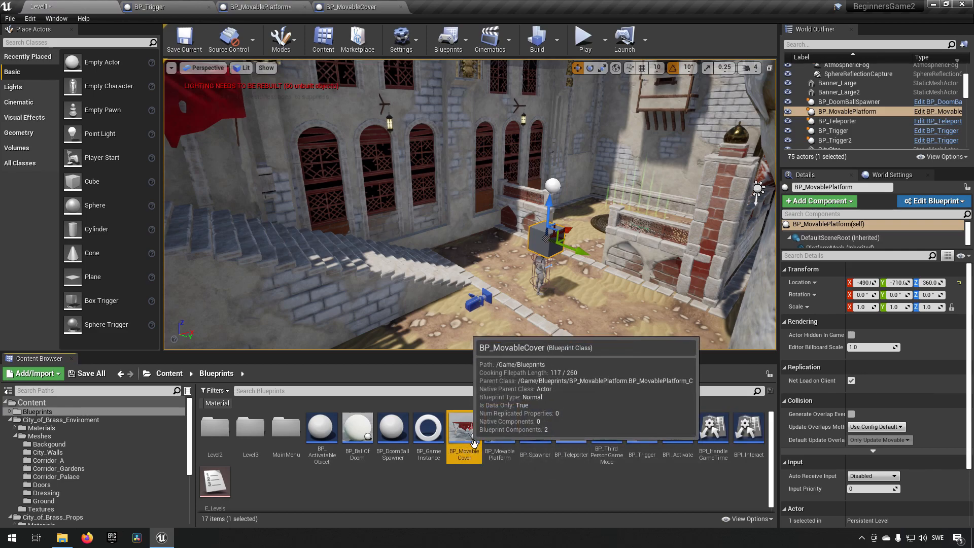
pyautogui.rightClick(544, 240)
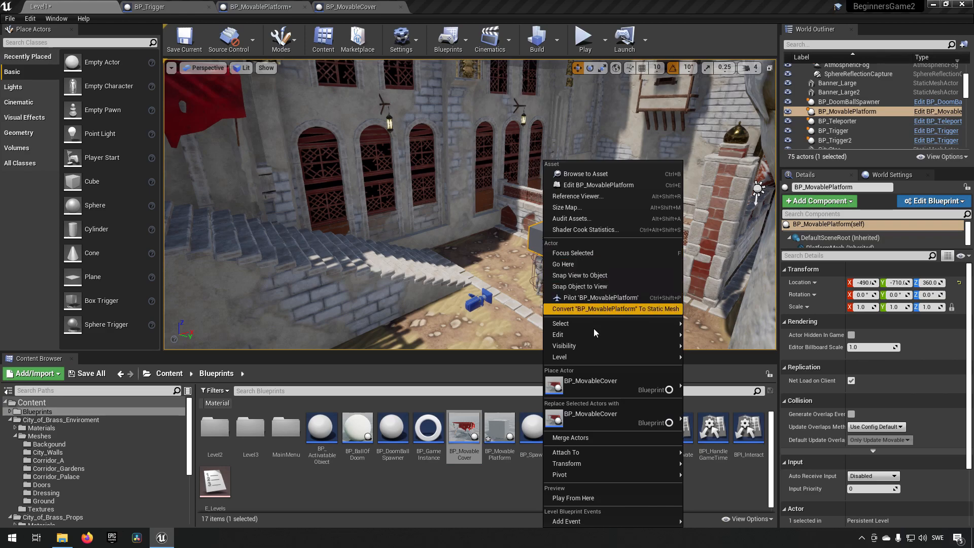
pyautogui.moveTo(567, 417)
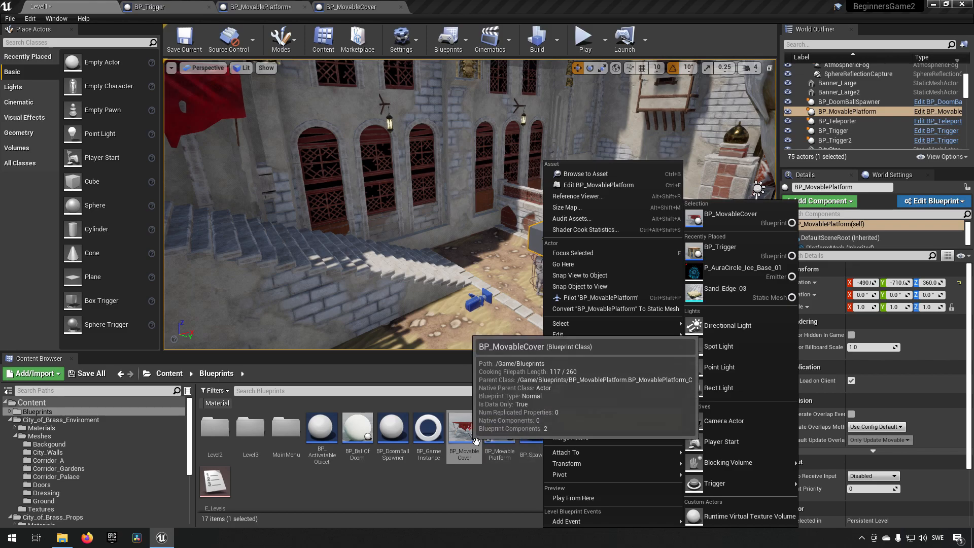
pyautogui.click(591, 419)
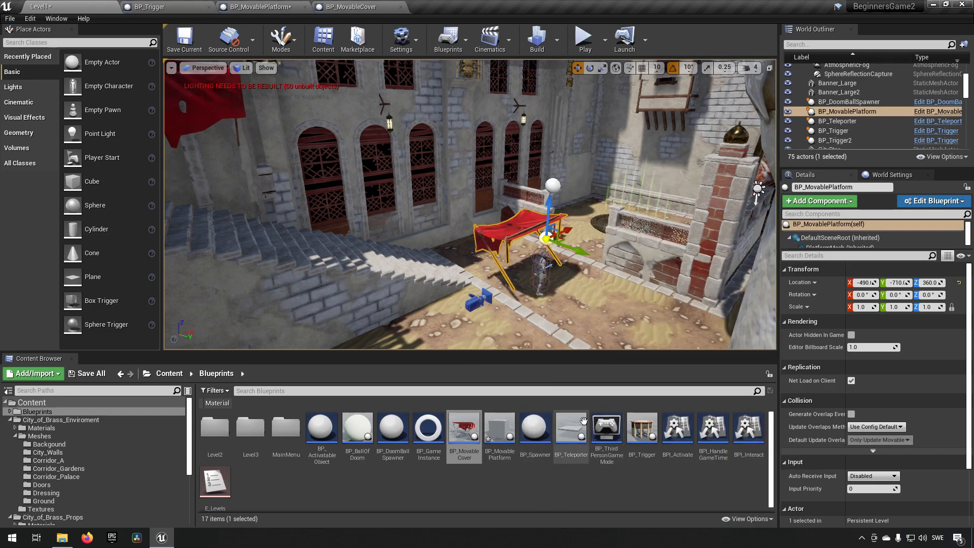
# - Rotate the new awning cover about 180° around Z and move it above the staircase, at a Z location of about 926.5
pyautogui.moveTo(633, 302); pyautogui.dragTo(543, 304, button='right')
pyautogui.moveTo(662, 297); pyautogui.dragTo(710, 243)
pyautogui.press('e')
pyautogui.moveTo(583, 278); pyautogui.dragTo(633, 278)
pyautogui.press('w')
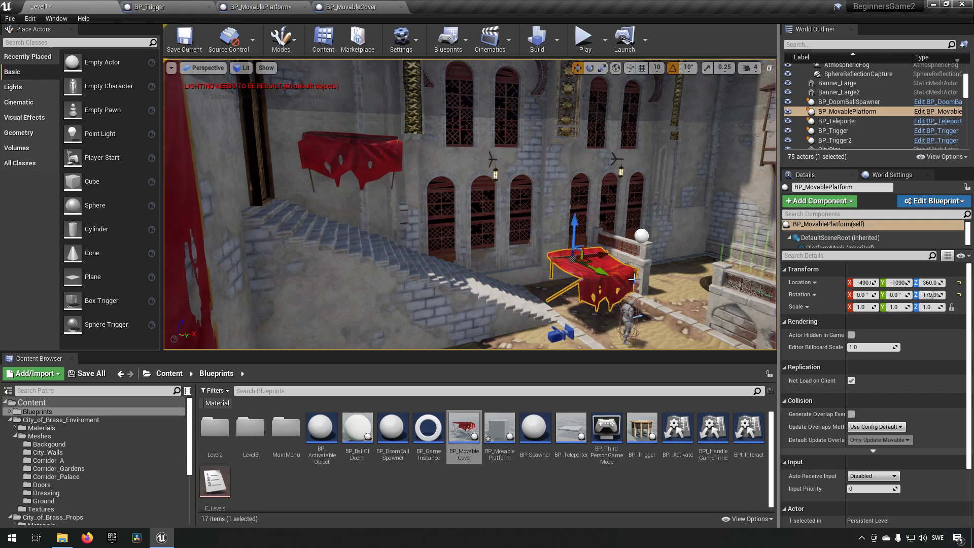
pyautogui.moveTo(602, 280); pyautogui.dragTo(408, 267)
pyautogui.moveTo(355, 249); pyautogui.dragTo(333, 109)
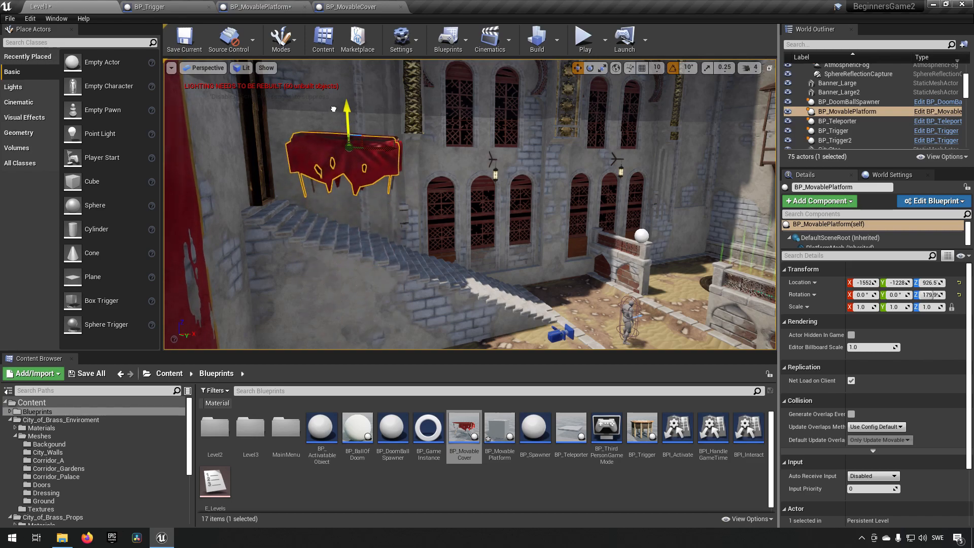
# - Shift the movable awning aside and delete the original static Corridor_A_Awning03 from above the staircase
pyautogui.moveTo(380, 155); pyautogui.dragTo(461, 144)
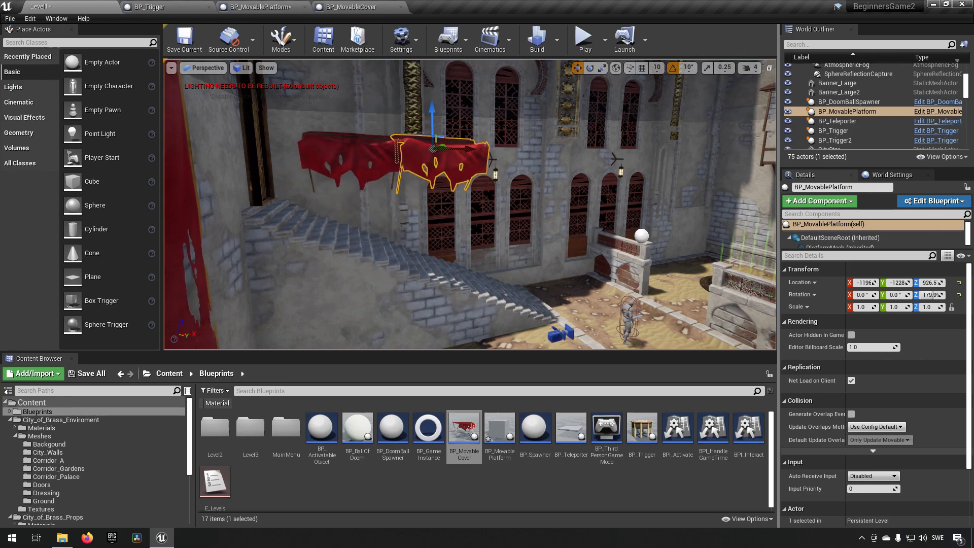
pyautogui.click(352, 161)
pyautogui.press('Delete')
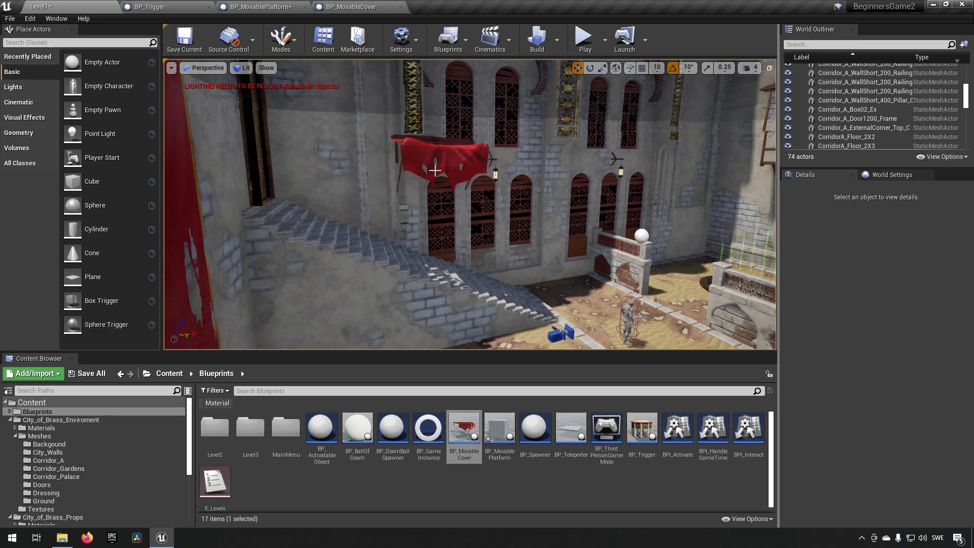
# - Move the awning cover back above the staircase to an X location of about -1502 and save the level
pyautogui.click(433, 171)
pyautogui.moveTo(465, 150); pyautogui.dragTo(397, 157)
pyautogui.click(186, 37)
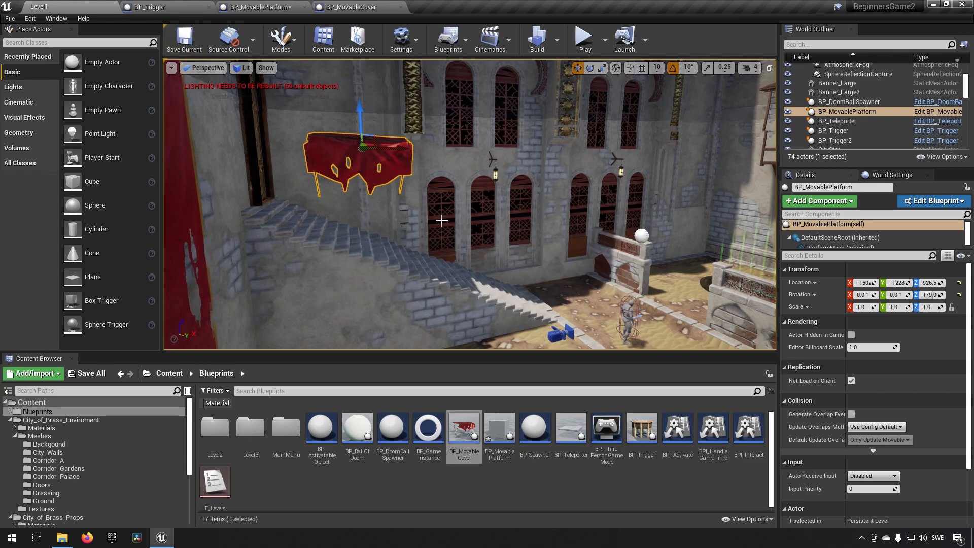
# - Play-test Level1 briefly to check where the character spawns, and stop the session
pyautogui.moveTo(429, 164); pyautogui.dragTo(542, 176, button='right')
pyautogui.click(582, 39)
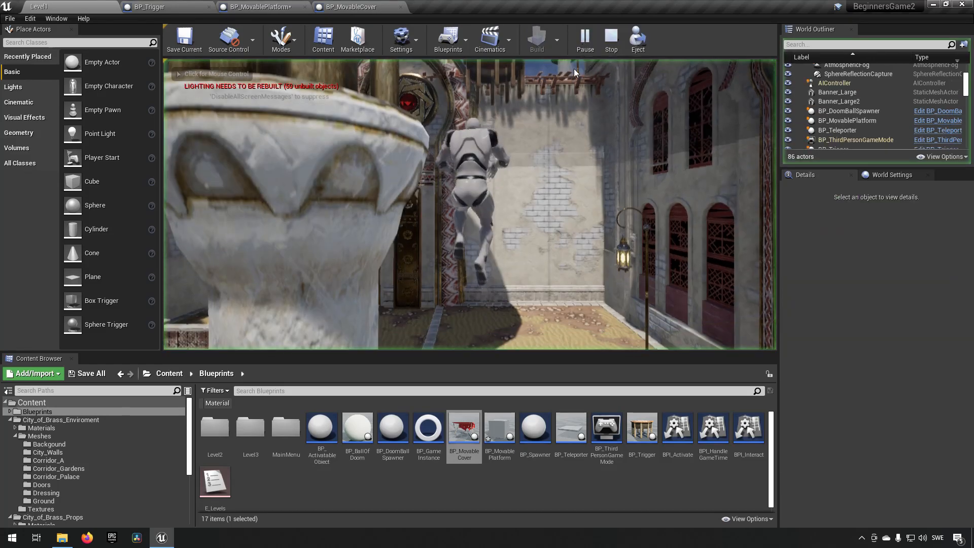
pyautogui.press('w')
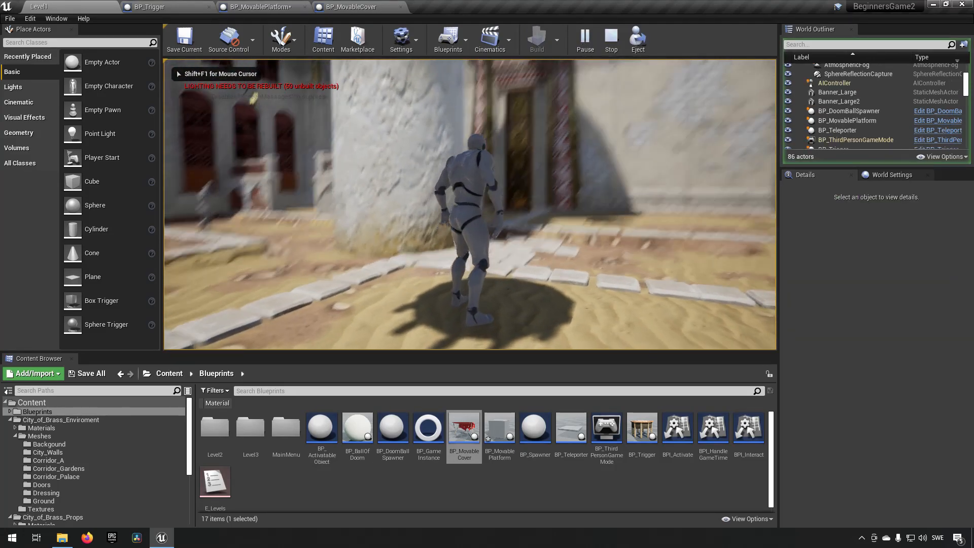
pyautogui.press('Escape')
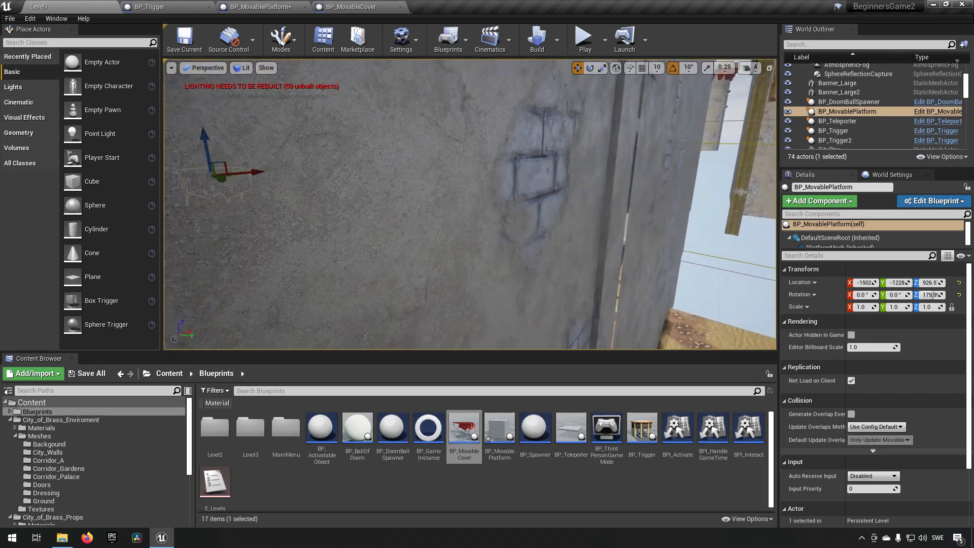
# - Raise NetworkPlayerStart to a Z location of about 1497 and move it clear of the pillar's columns
pyautogui.moveTo(470, 205); pyautogui.dragTo(447, 208, button='right')
pyautogui.click(470, 173)
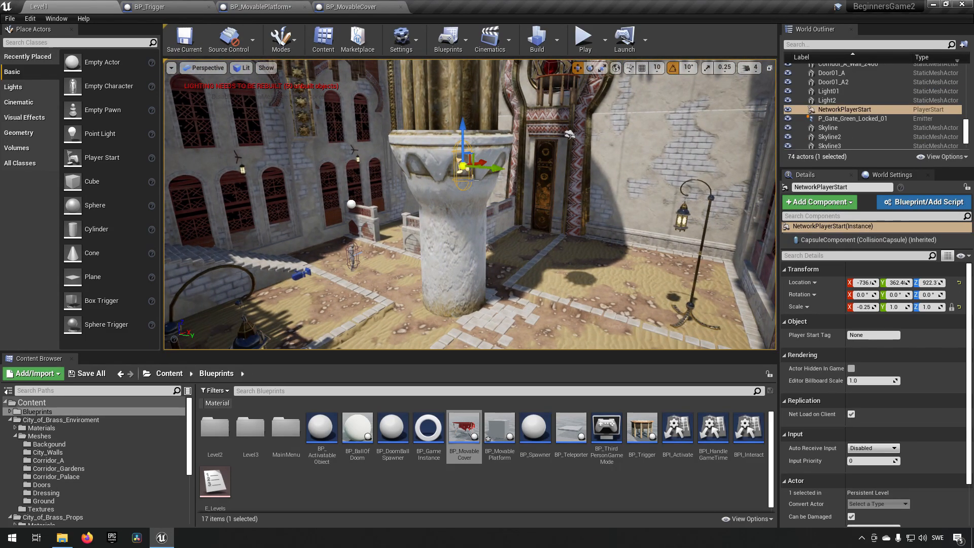
pyautogui.moveTo(466, 142); pyautogui.dragTo(467, 67)
pyautogui.press('w')
pyautogui.moveTo(466, 91); pyautogui.dragTo(482, 148, button='right')
pyautogui.press('s')
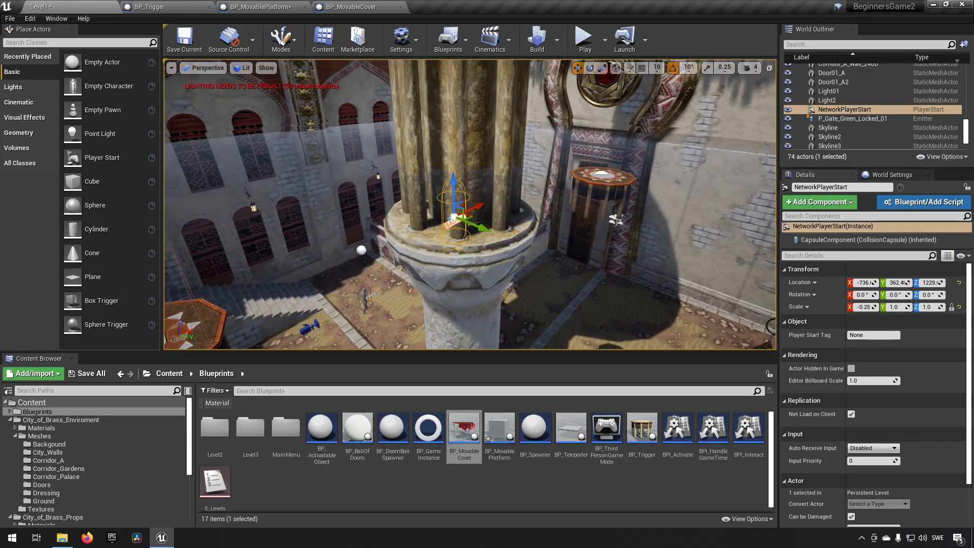
pyautogui.click(459, 200)
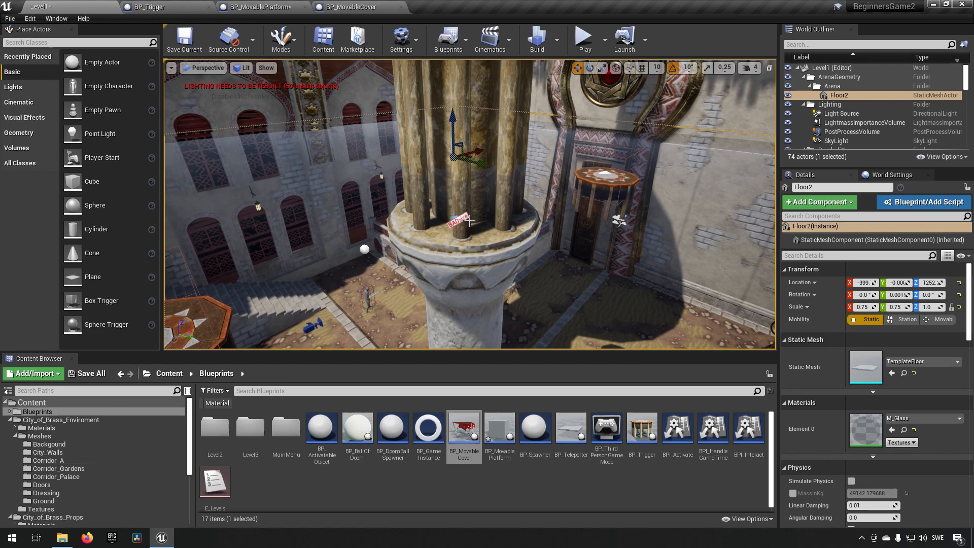
pyautogui.press('f')
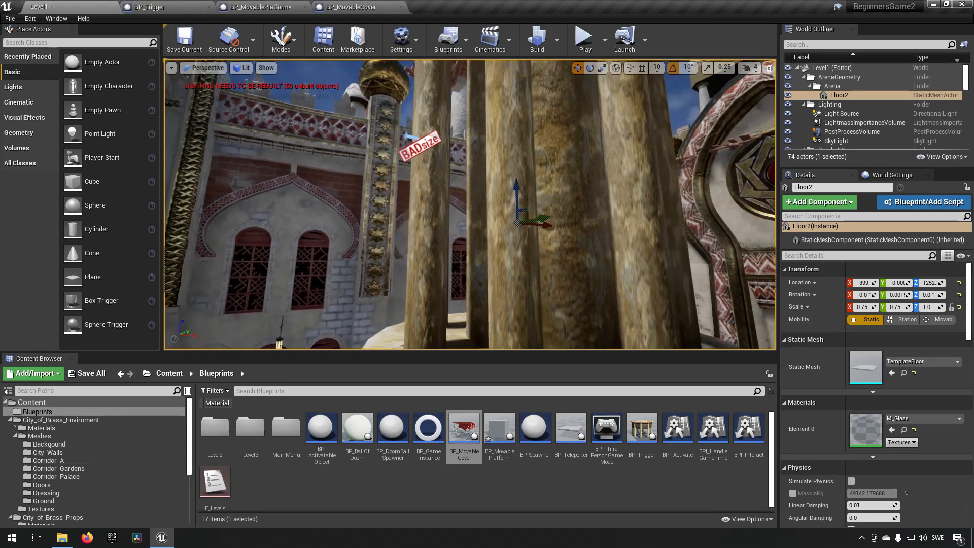
pyautogui.click(444, 167)
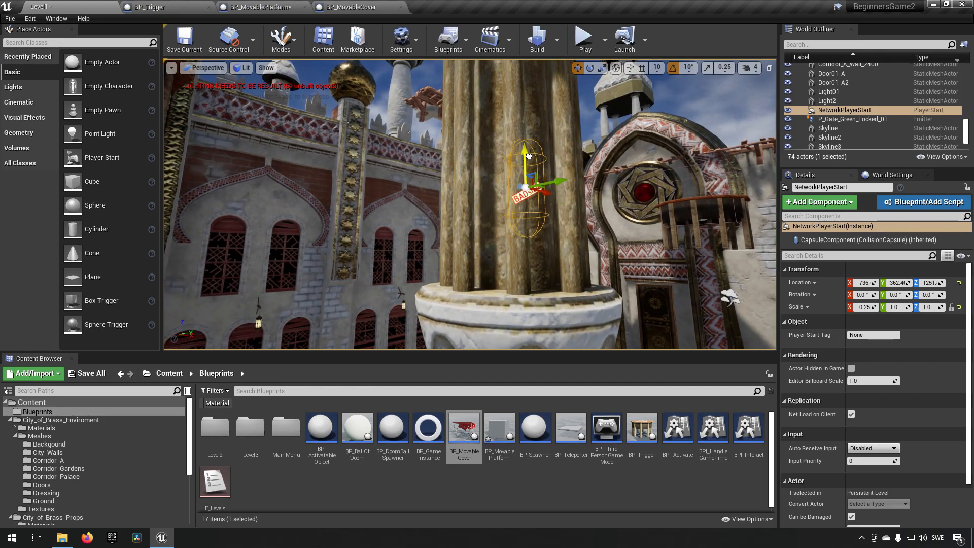
pyautogui.press('f')
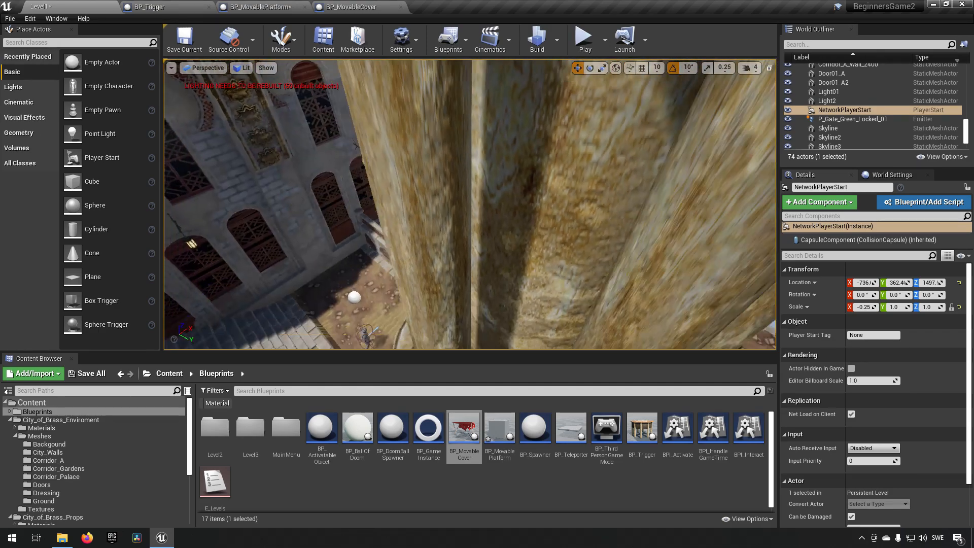
pyautogui.moveTo(470, 204)
pyautogui.mouseDown(button='right')
pyautogui.moveTo(426, 210)
pyautogui.moveTo(472, 223)
pyautogui.mouseUp(button='right')
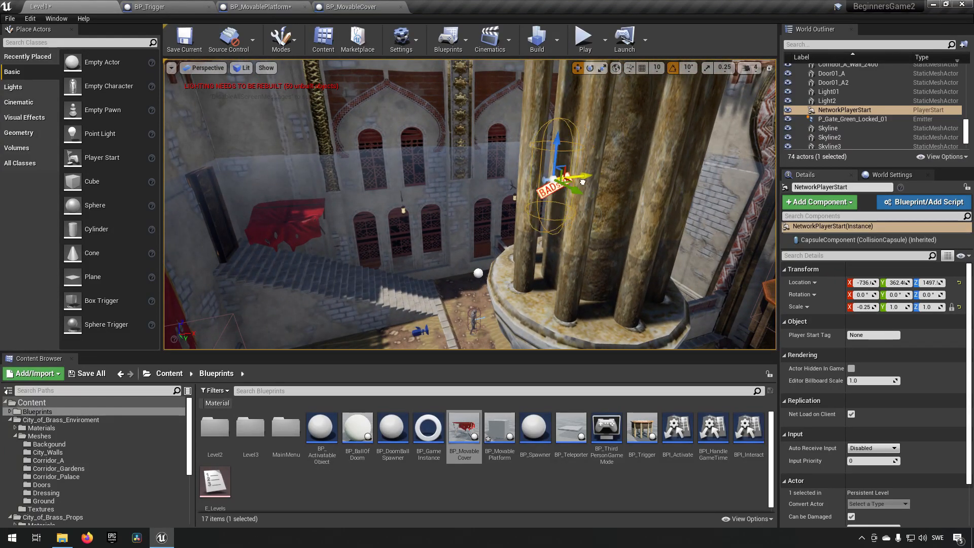
pyautogui.moveTo(371, 202); pyautogui.dragTo(371, 196)
# - Inspect the BP_Trigger table and play-test the level, moving the character around it from the raised spawn point
pyautogui.moveTo(371, 196); pyautogui.dragTo(367, 219, button='right')
pyautogui.press('s')
pyautogui.click(422, 258)
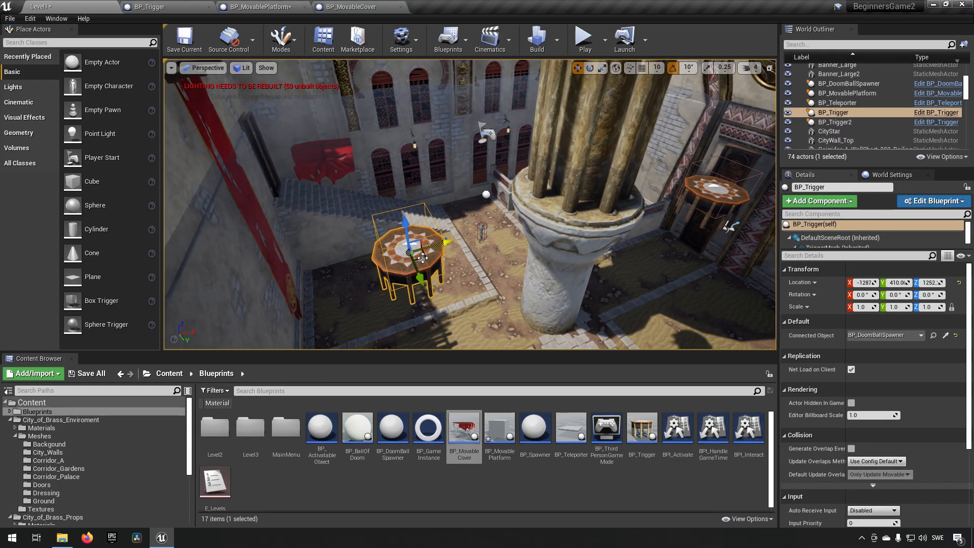
pyautogui.click(585, 46)
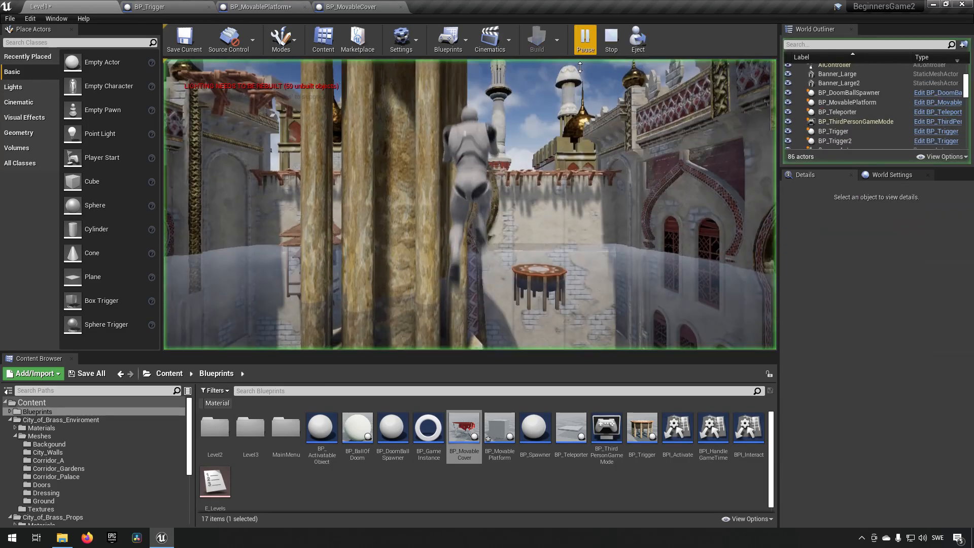
pyautogui.press('a')
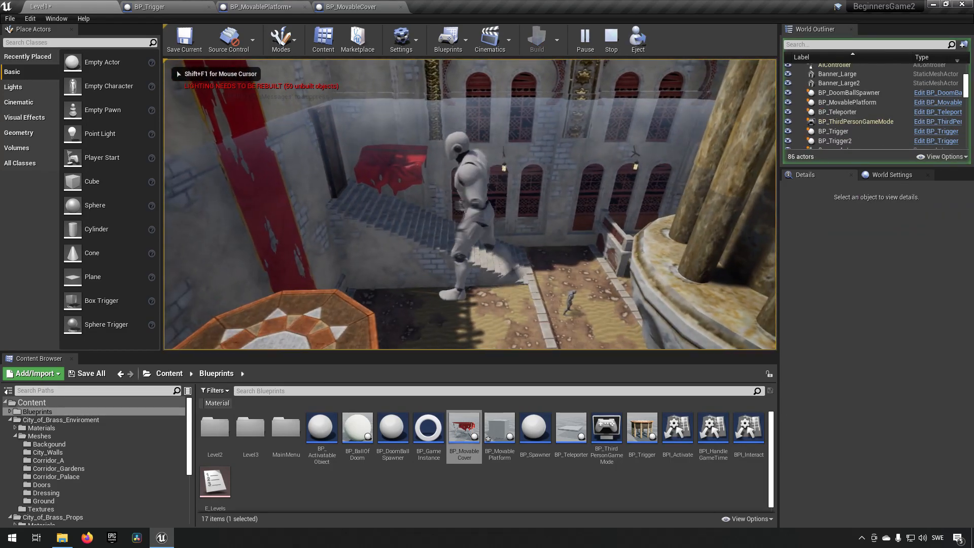
pyautogui.press('s')
pyautogui.press('d')
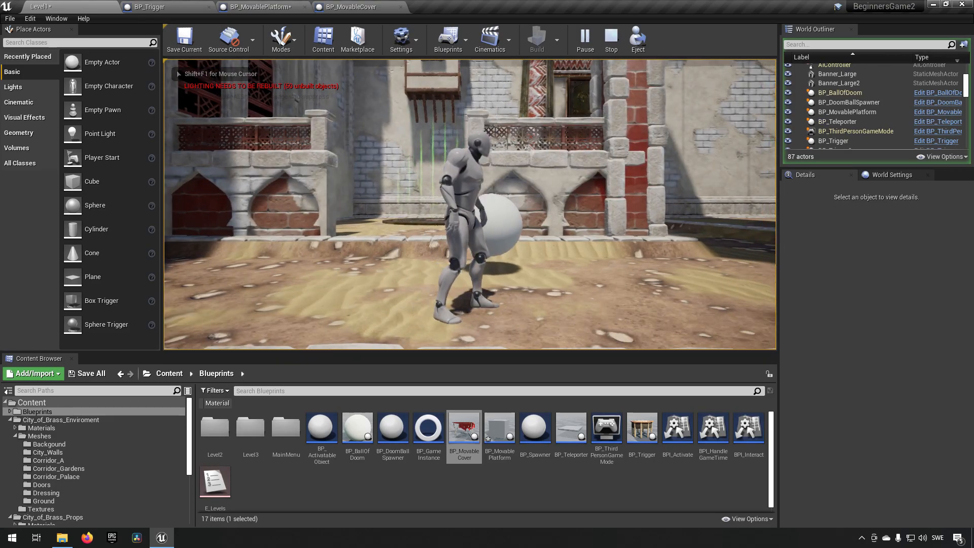
pyautogui.press('Escape')
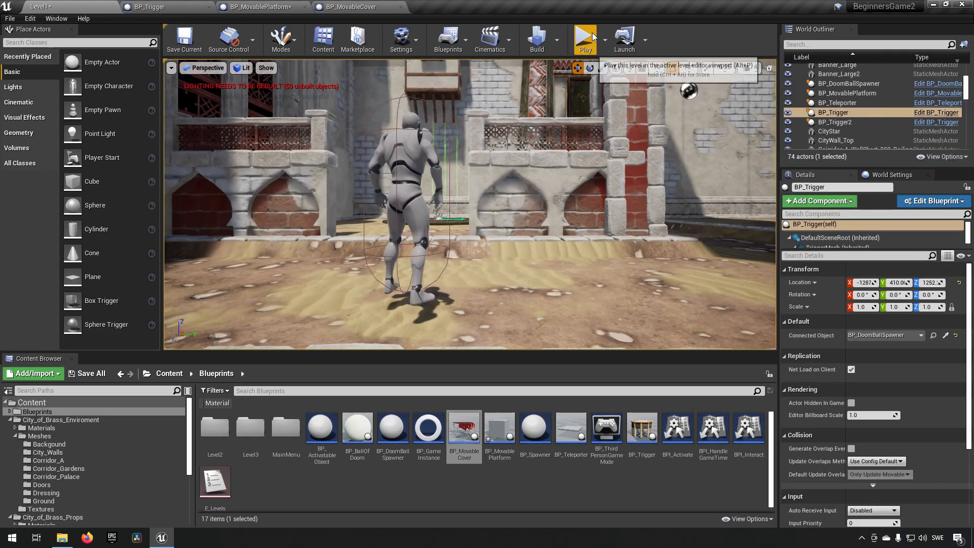
# - Play-test the level again, moving the character around the trigger table beside the pillar to check the awning cover's movement
pyautogui.click(588, 40)
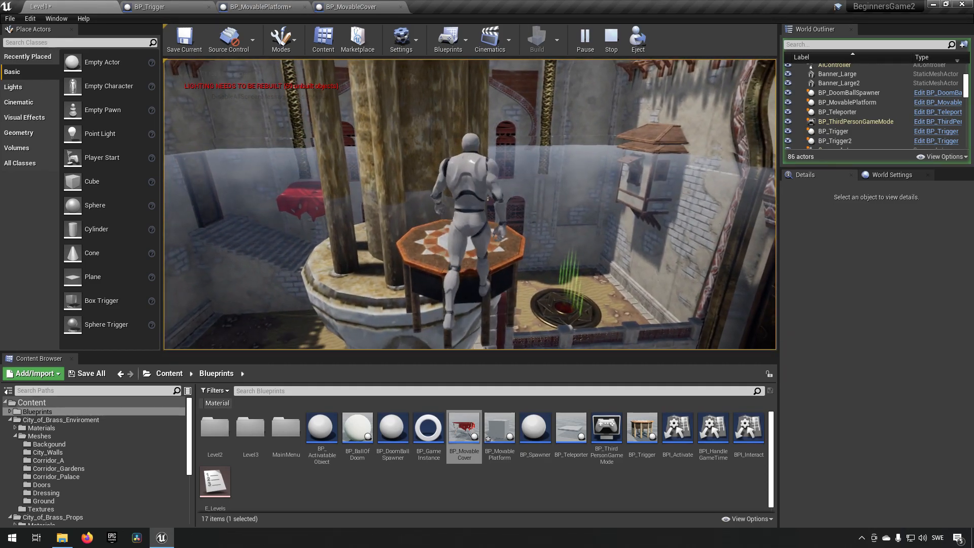
pyautogui.press('w')
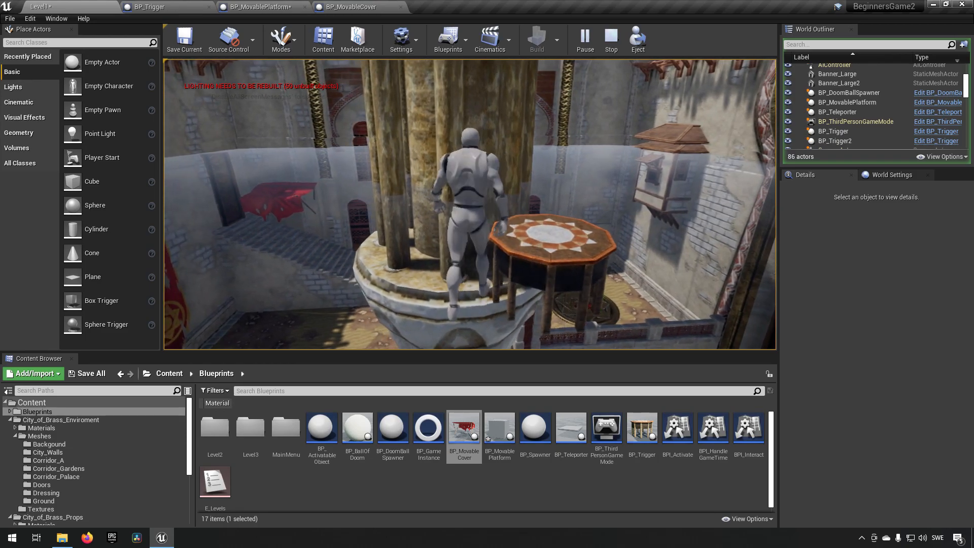
pyautogui.press('space')
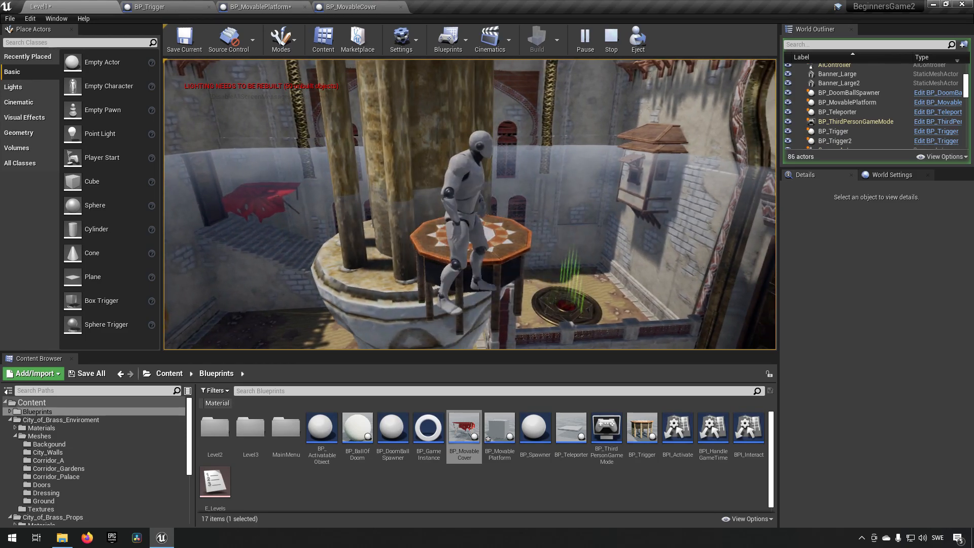
pyautogui.press('a')
pyautogui.press('d')
pyautogui.press('w')
pyautogui.press('a')
pyautogui.press('d')
pyautogui.press('a')
pyautogui.press('a')
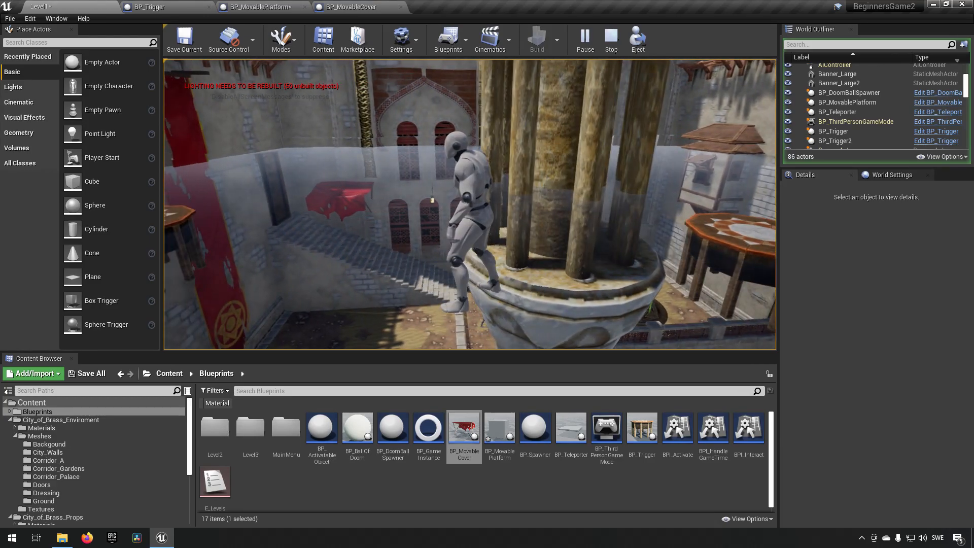
pyautogui.press('Escape')
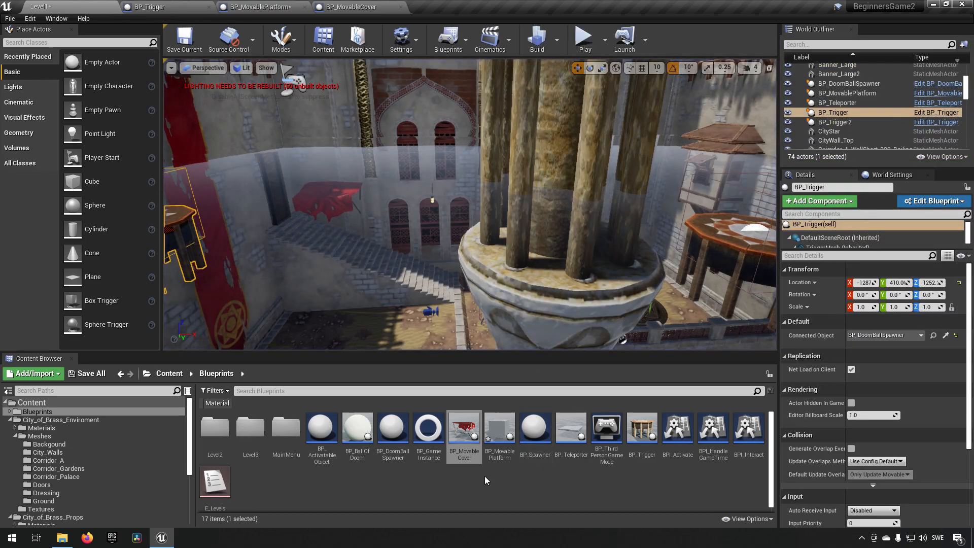
# - Open the BP_MovableCover blueprint and locate its Corridor_A_Awning03 static mesh among the project's assets
pyautogui.click(471, 437)
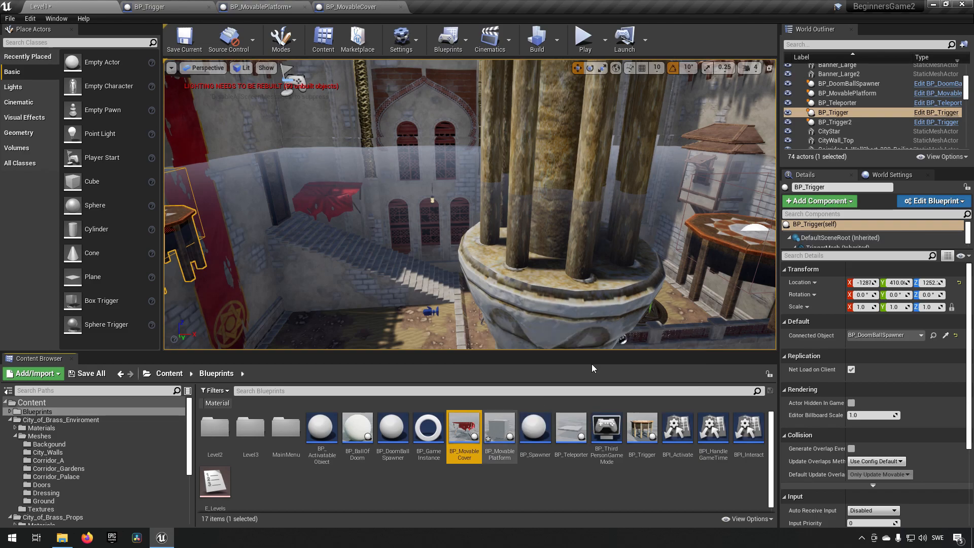
pyautogui.click(937, 113)
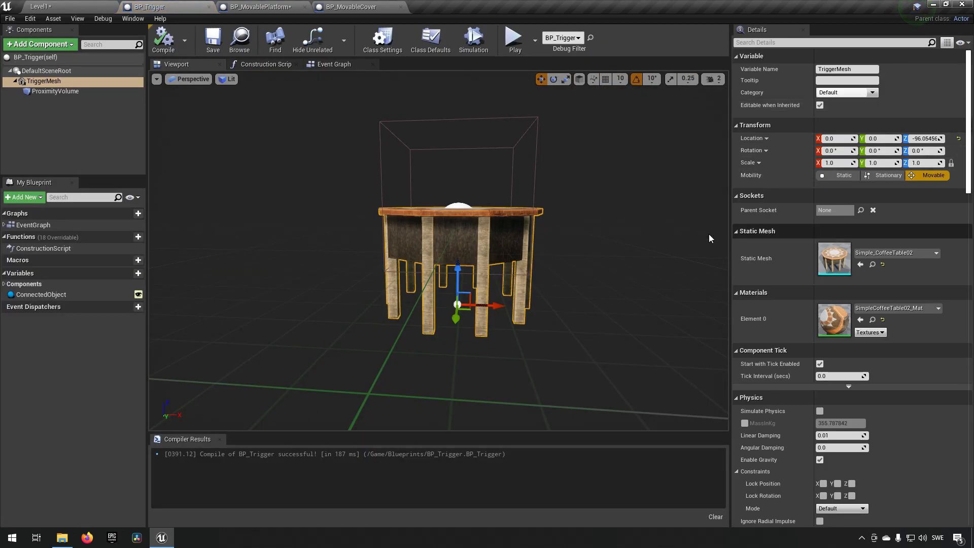
pyautogui.click(93, 6)
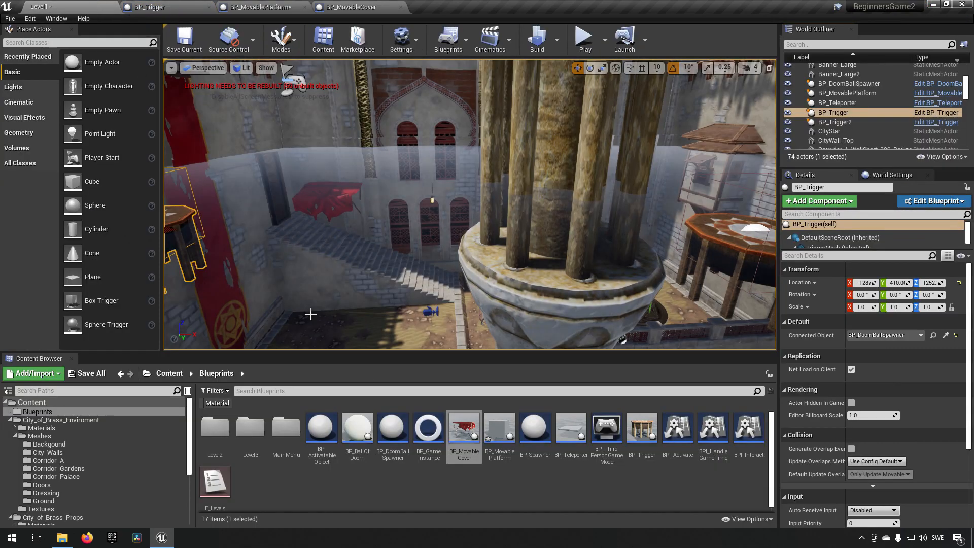
pyautogui.doubleClick(472, 437)
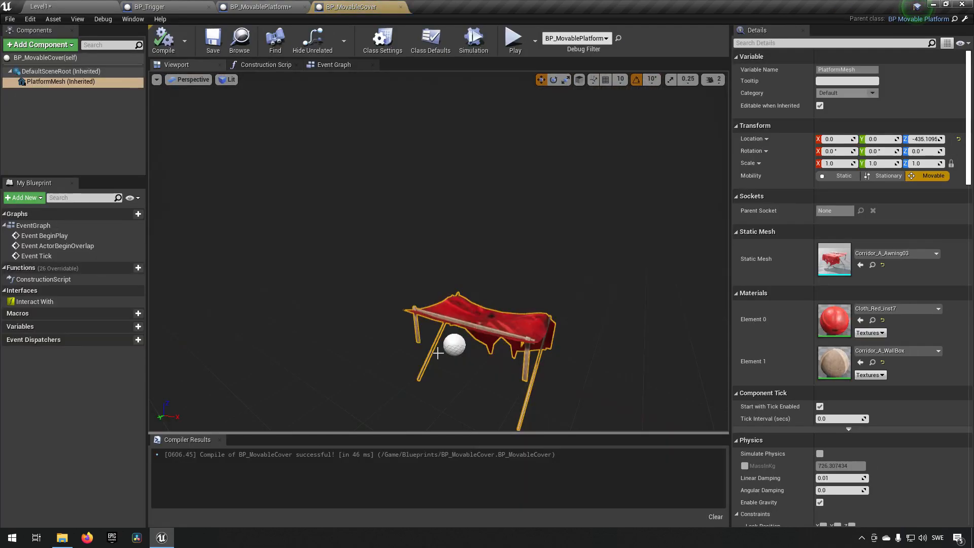
pyautogui.click(873, 265)
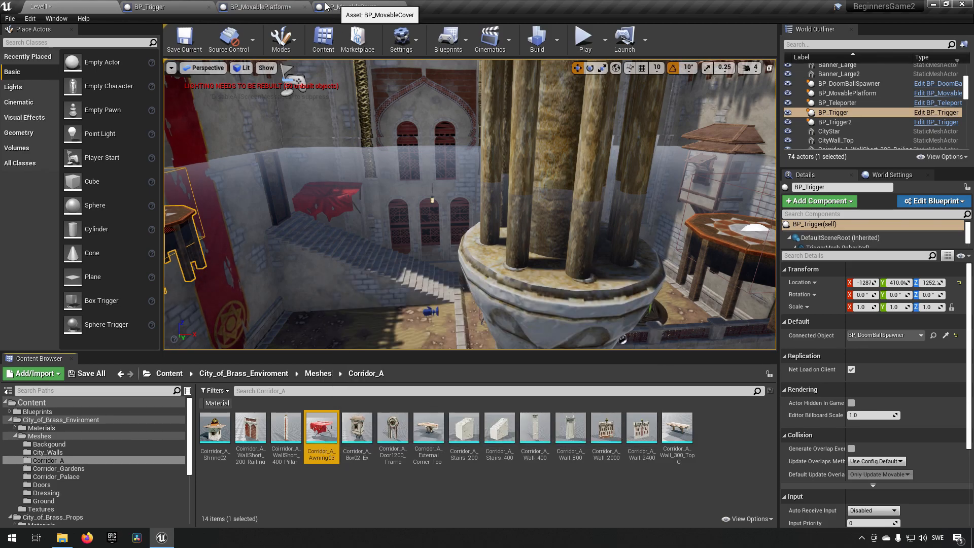
# - Examine the collision presets of BP_MovablePlatform's PlatformMesh and look over the BP_Trigger blueprint before returning to Level1
pyautogui.click(280, 5)
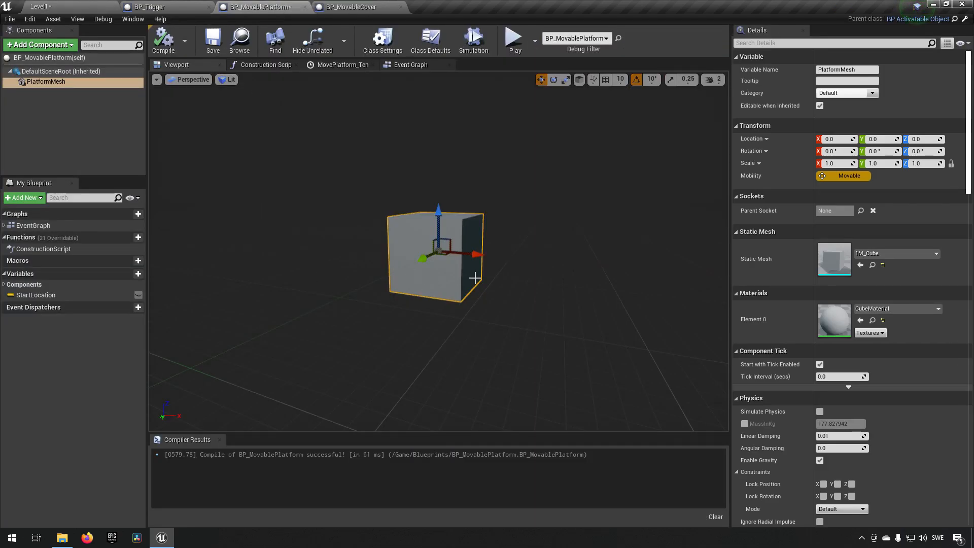
pyautogui.click(46, 81)
pyautogui.scroll(-5, 873, 368)
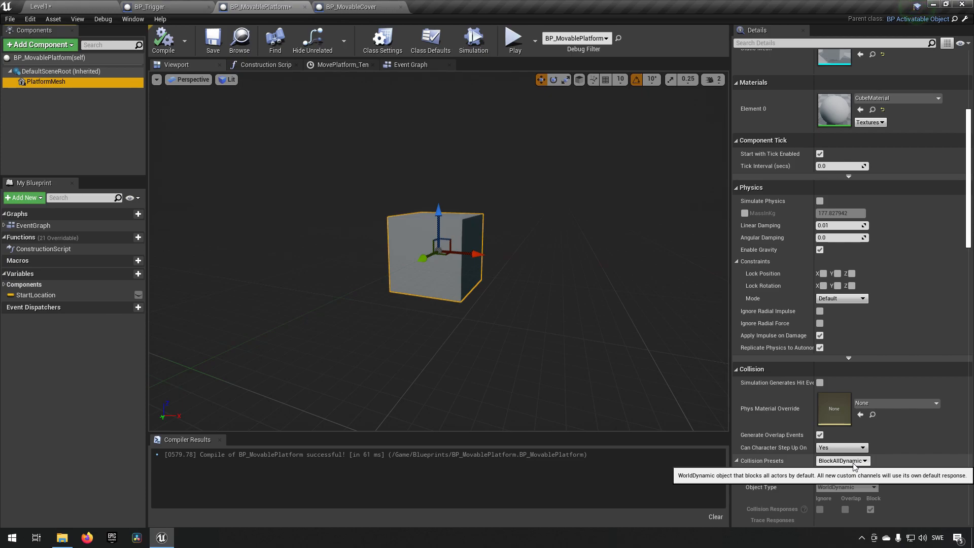
pyautogui.click(157, 6)
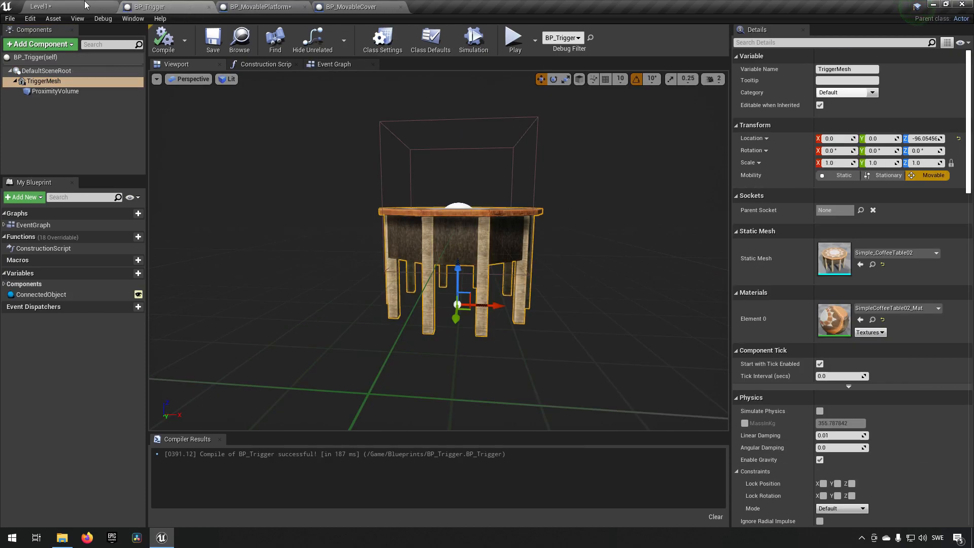
pyautogui.click(40, 6)
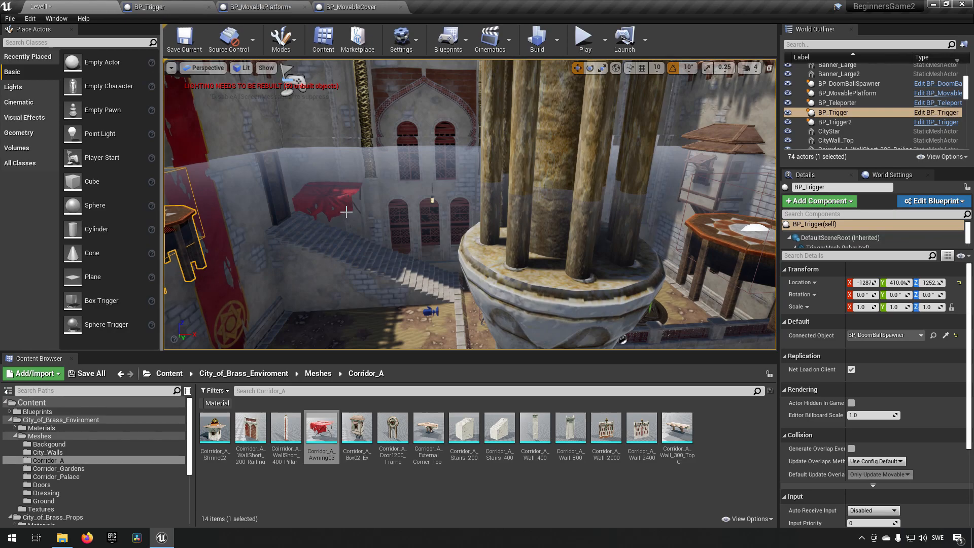
# - Lower the TriggerMesh table in the BP_Trigger blueprint to a Z location of about -108.86, and compile and save it
pyautogui.moveTo(443, 231); pyautogui.dragTo(503, 252, button='right')
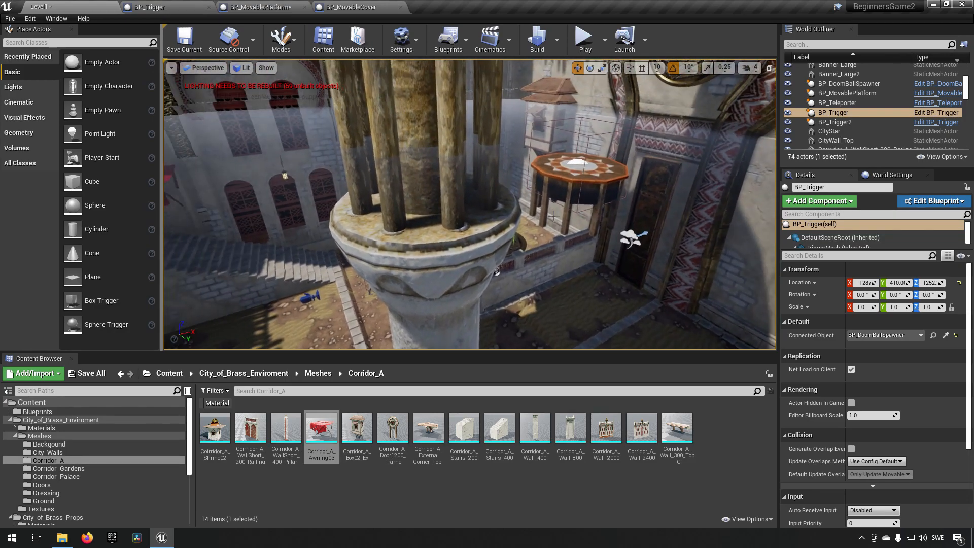
pyautogui.click(568, 192)
pyautogui.moveTo(568, 193); pyautogui.dragTo(225, 202, button='right')
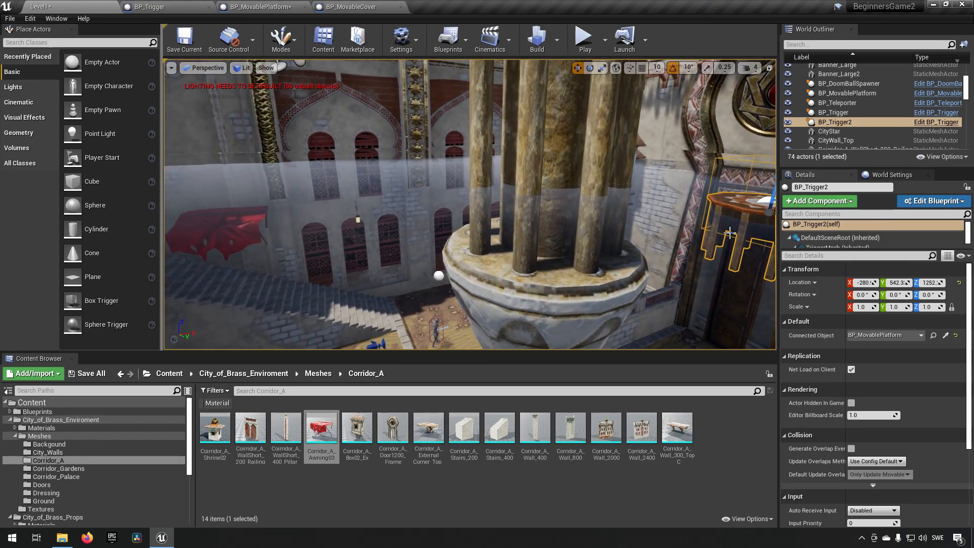
pyautogui.moveTo(672, 265); pyautogui.dragTo(764, 310, button='right')
pyautogui.press('w')
pyautogui.press('s')
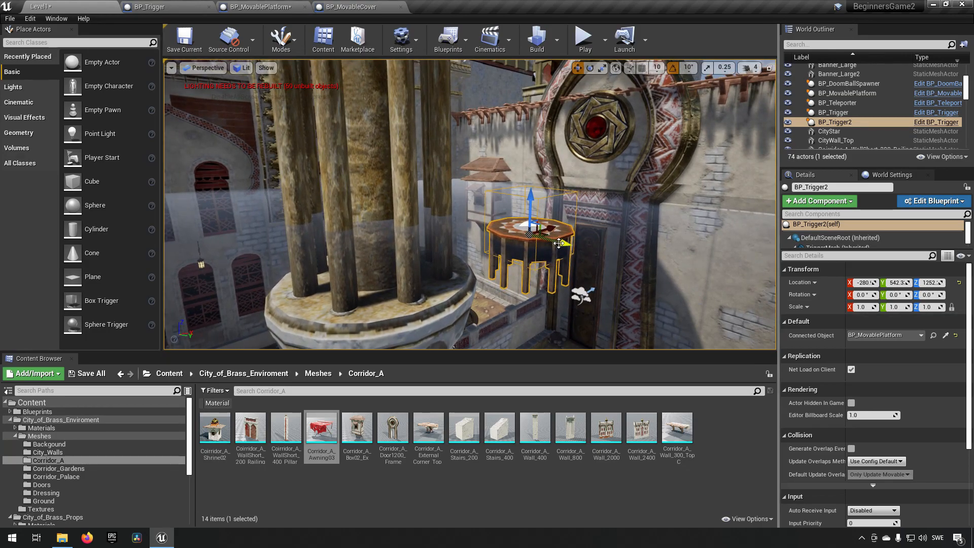
pyautogui.click(956, 122)
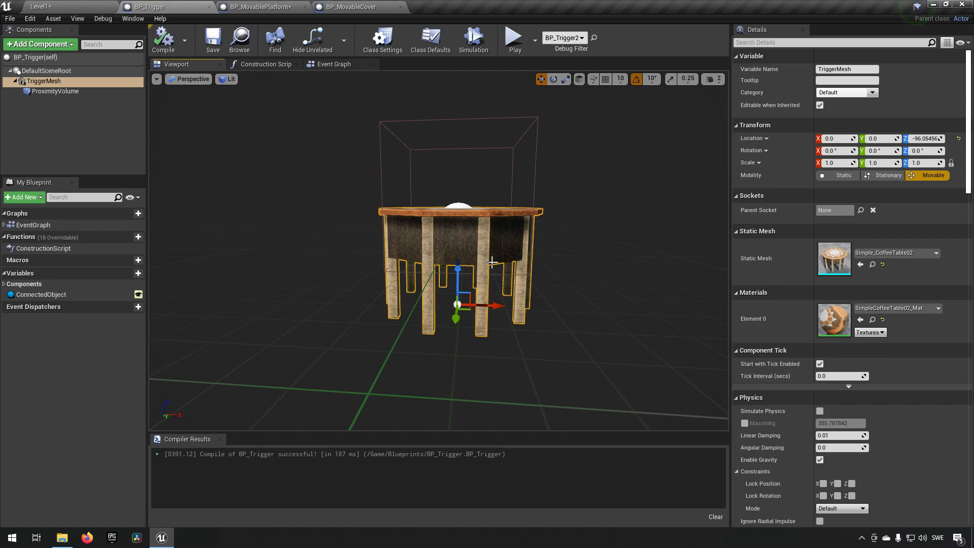
pyautogui.moveTo(465, 278); pyautogui.dragTo(458, 282)
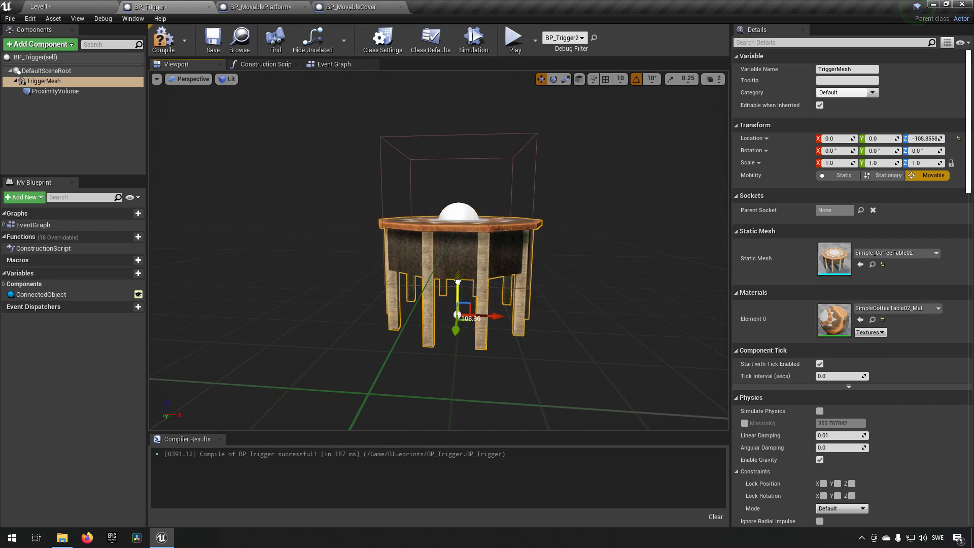
pyautogui.click(163, 40)
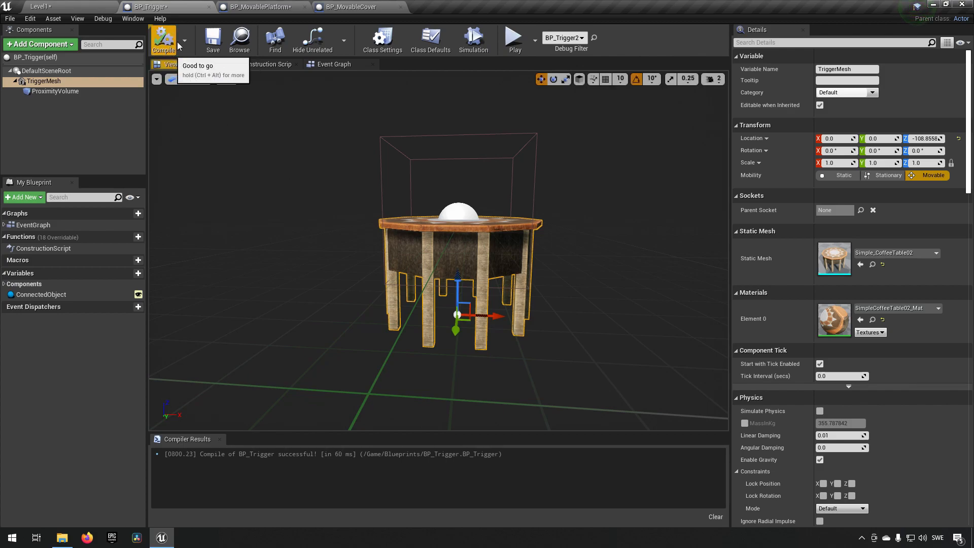
pyautogui.click(213, 41)
pyautogui.click(79, 6)
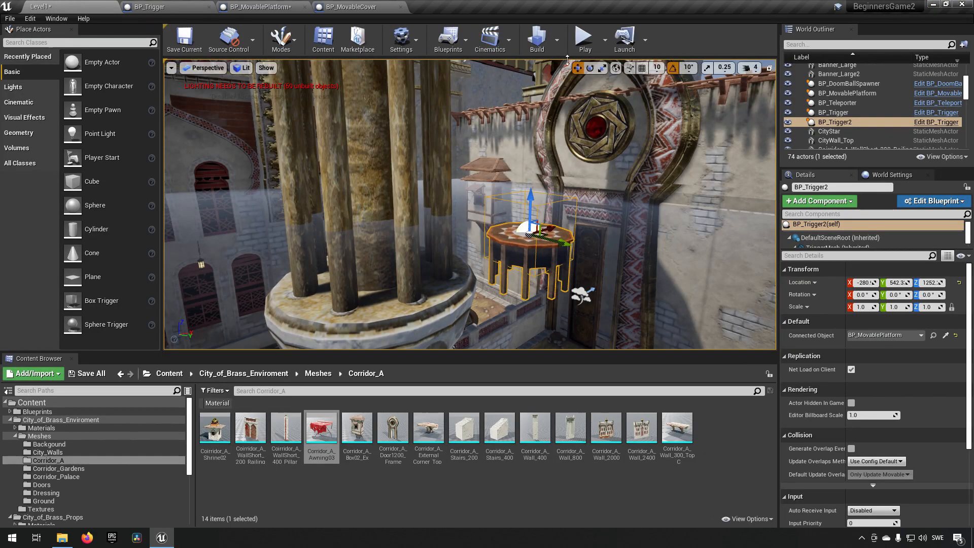
# - Play-test Level1 by running and jumping the character between the pillar ledge and the trigger table, and stop the session
pyautogui.click(583, 39)
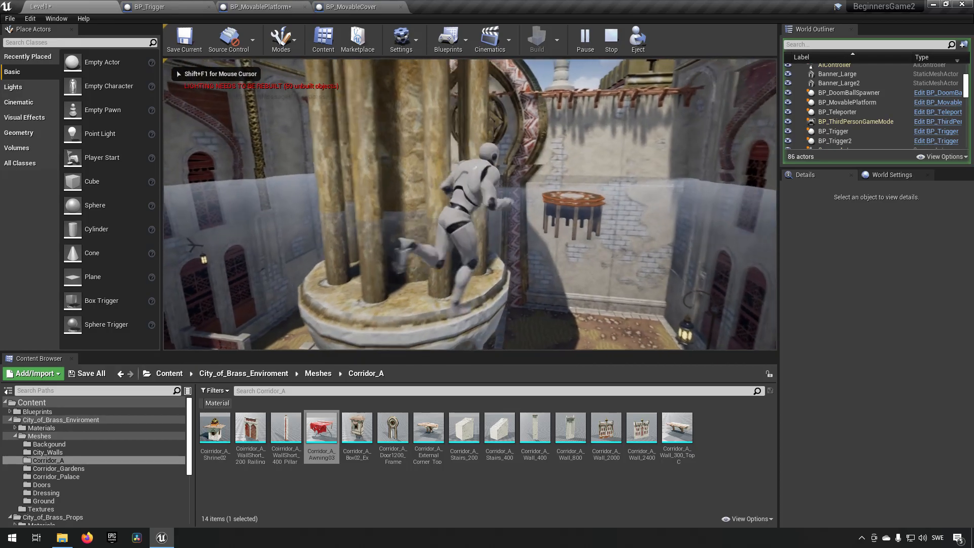
pyautogui.press('w')
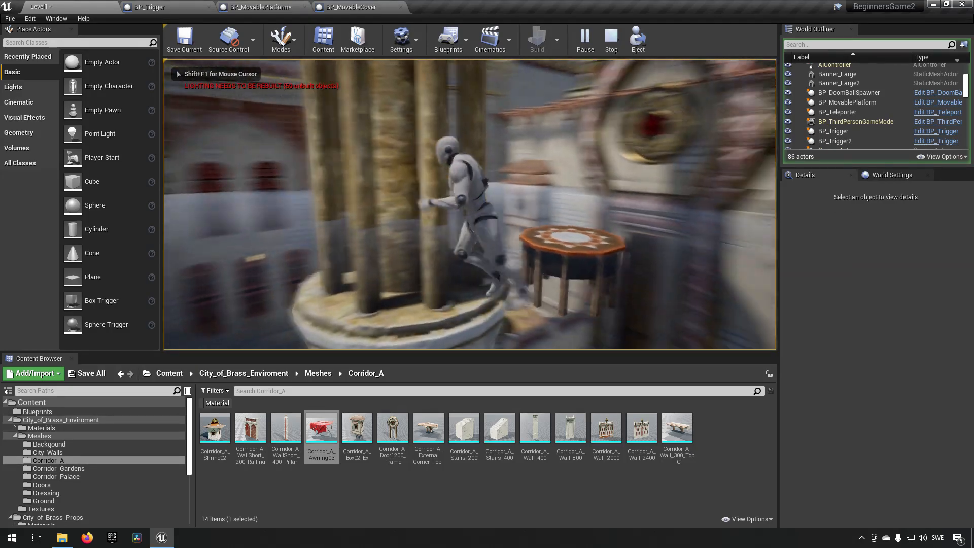
pyautogui.press('d')
pyautogui.press('a')
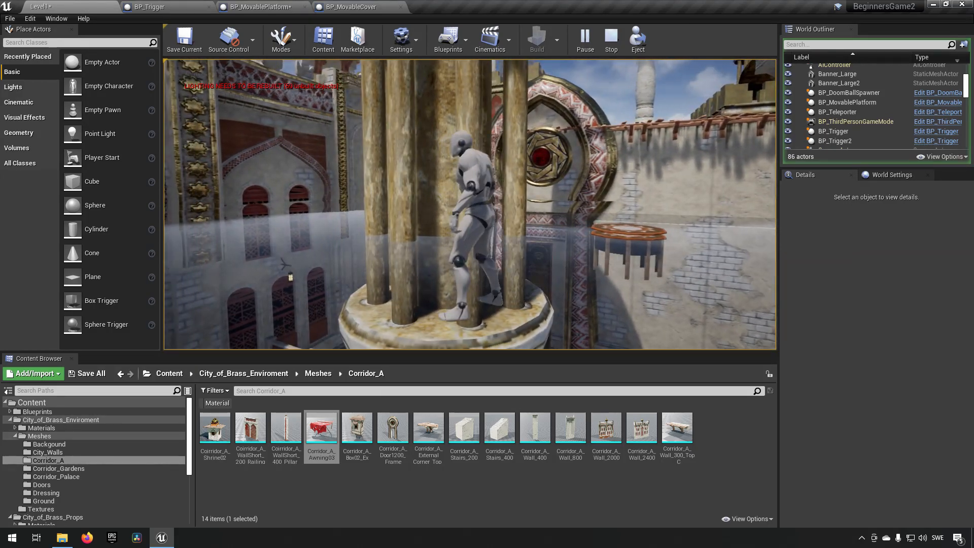
pyautogui.press('w')
pyautogui.press('w')
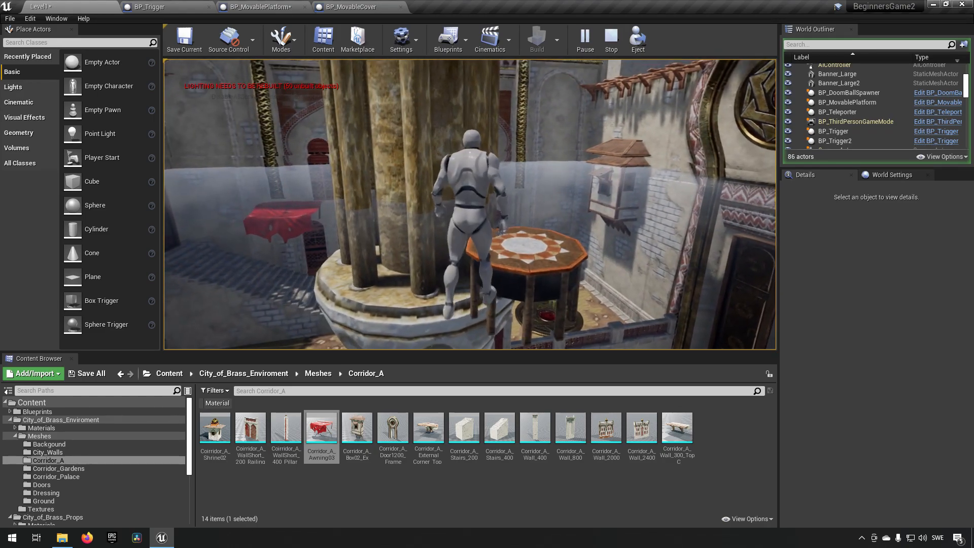
pyautogui.press('space')
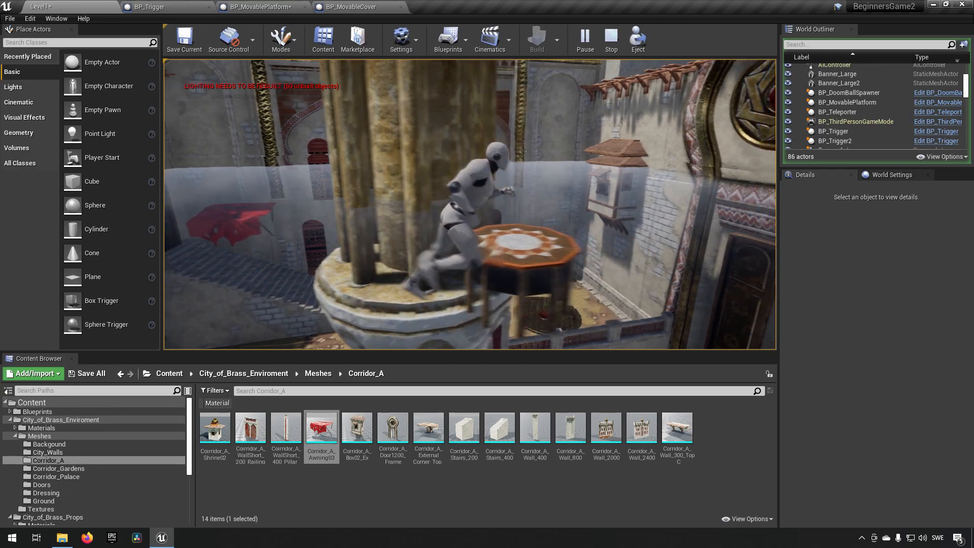
pyautogui.press('w')
pyautogui.press('space')
pyautogui.press('w')
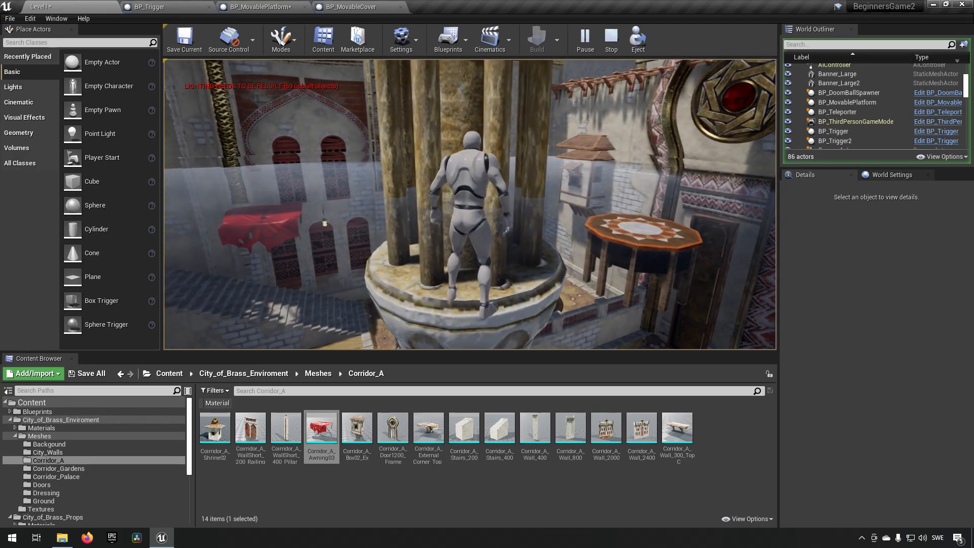
pyautogui.press('w')
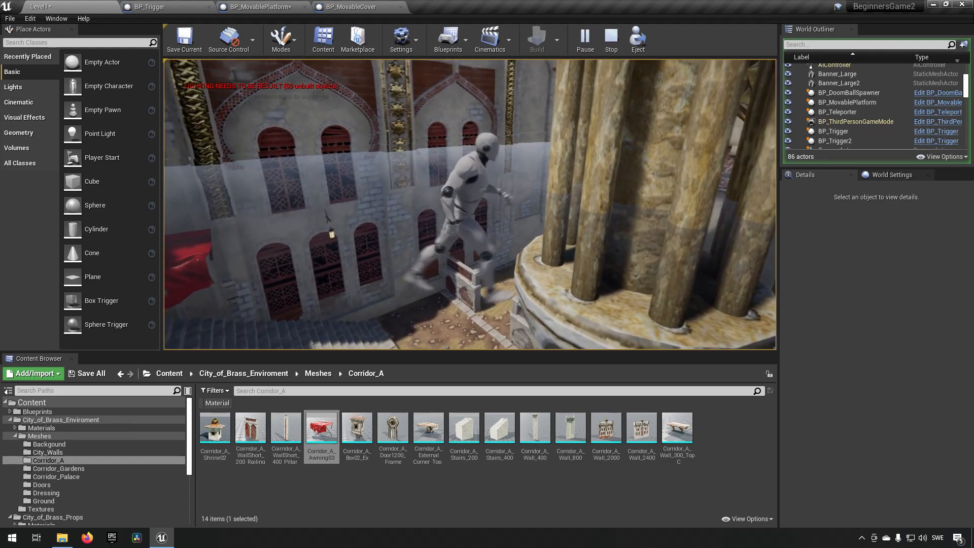
pyautogui.press('w')
pyautogui.press('Escape')
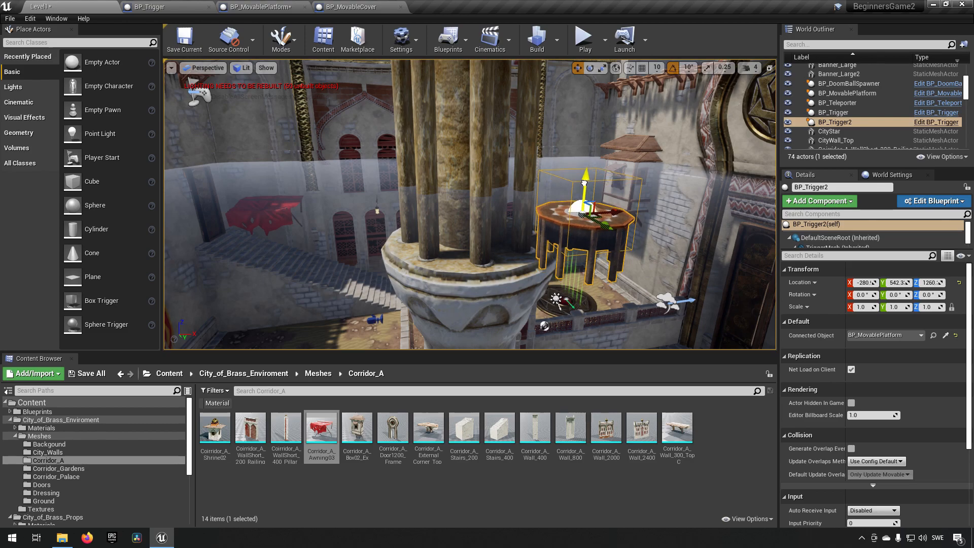
# - Raise the BP_Trigger2 table to a Z location of about 1260
pyautogui.click(591, 190)
# - Open the CityWall_Top pillar's static mesh and display its simple collision to examine how it encloses the columns
pyautogui.click(470, 126)
pyautogui.moveTo(469, 126); pyautogui.dragTo(499, 101, button='right')
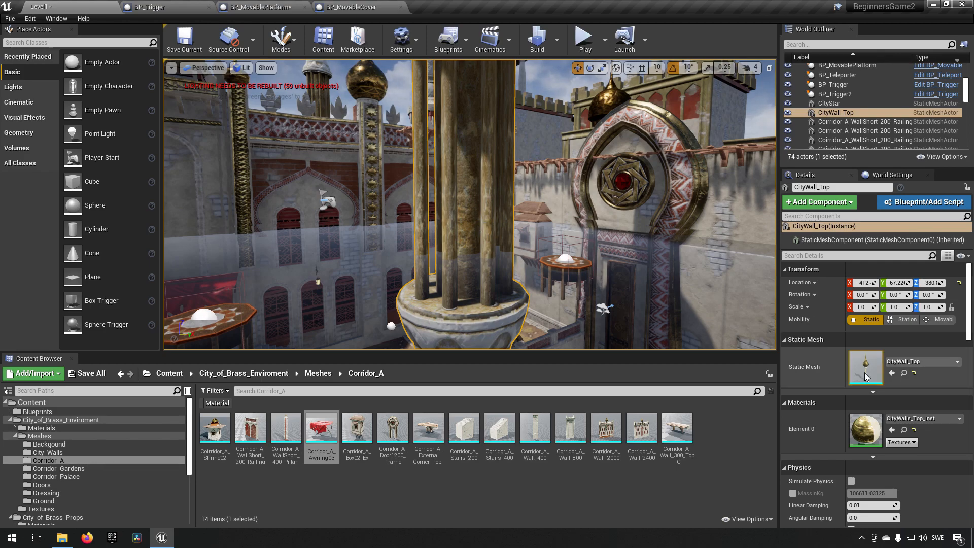
pyautogui.click(904, 373)
pyautogui.doubleClick(250, 429)
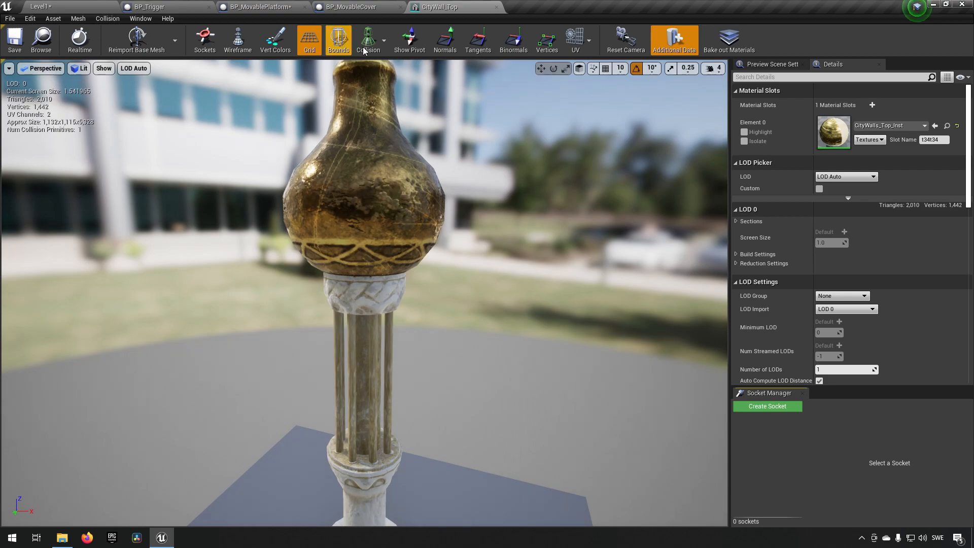
pyautogui.click(368, 41)
pyautogui.click(362, 70)
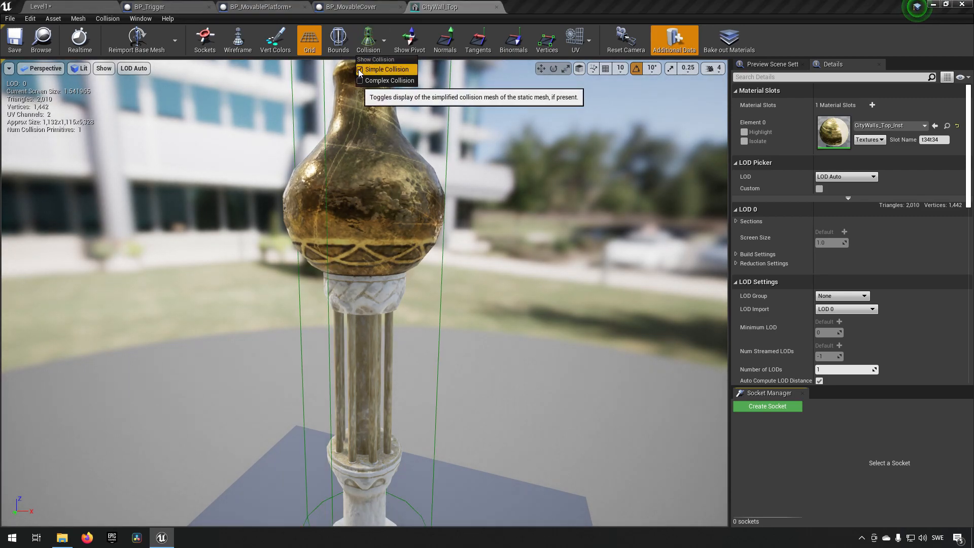
pyautogui.moveTo(365, 253); pyautogui.dragTo(321, 218, button='right')
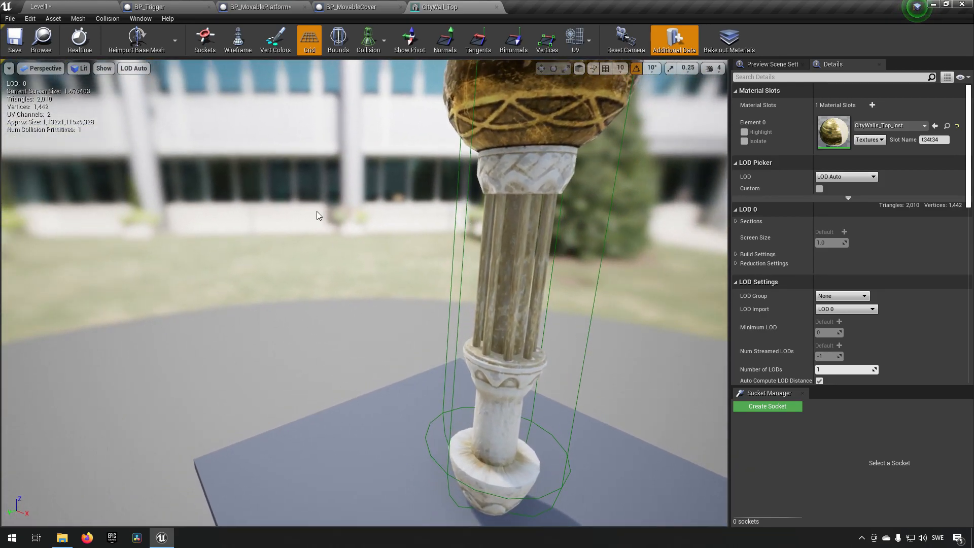
# - Remove the collision from the CityWall_Top static mesh and save the mesh
pyautogui.click(108, 19)
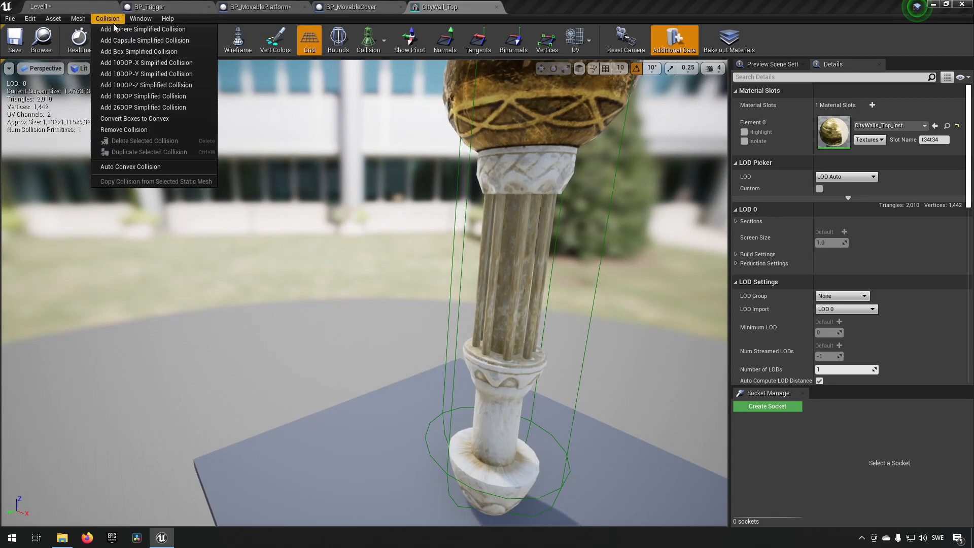
pyautogui.click(177, 130)
pyautogui.click(15, 40)
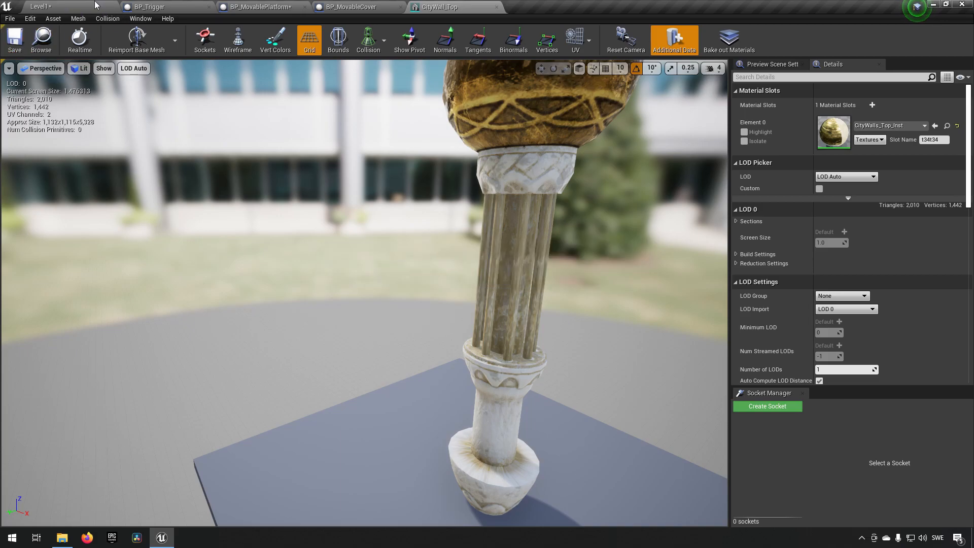
# - Play-test Level1 by moving the character against the pillar's columns and ledge to check its collision, and stop the session
pyautogui.click(98, 5)
pyautogui.click(586, 40)
pyautogui.press('w')
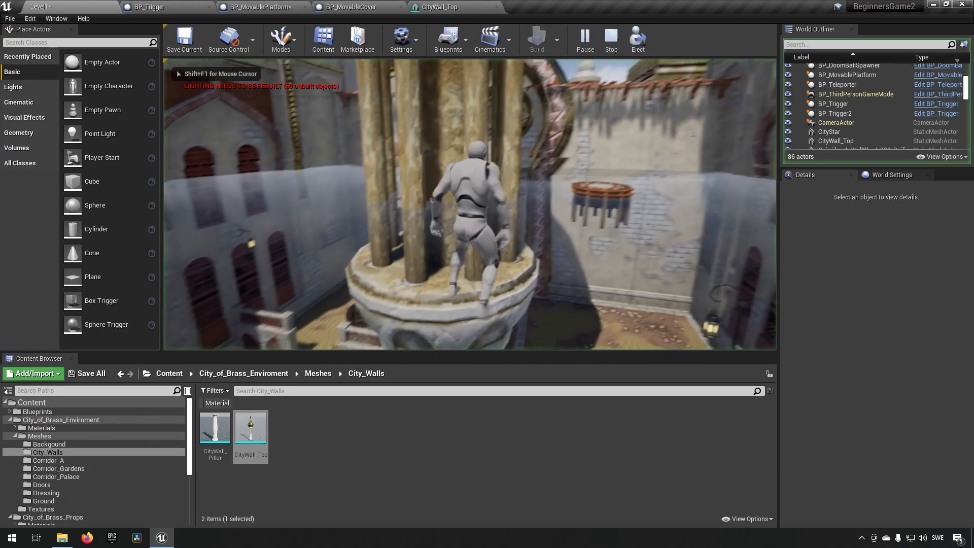
pyautogui.press('w')
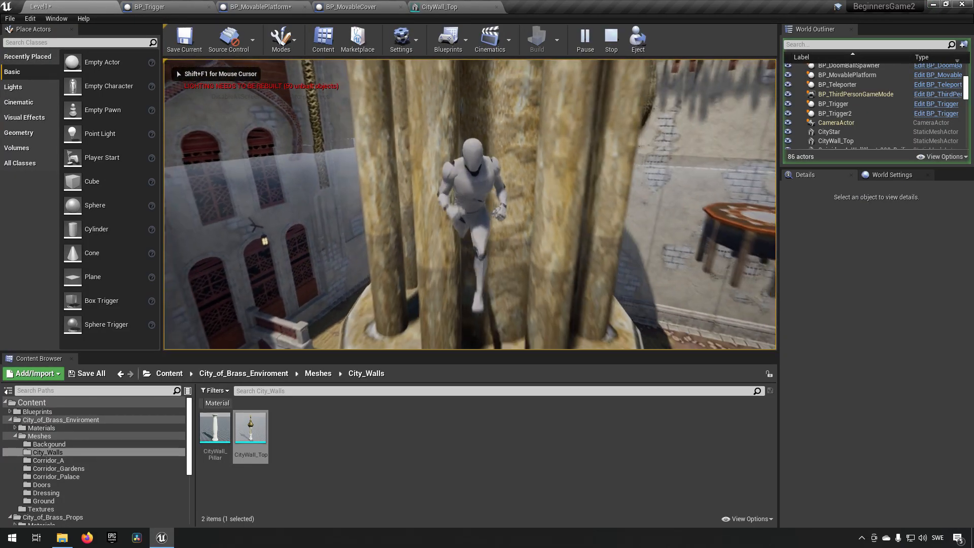
pyautogui.press('w')
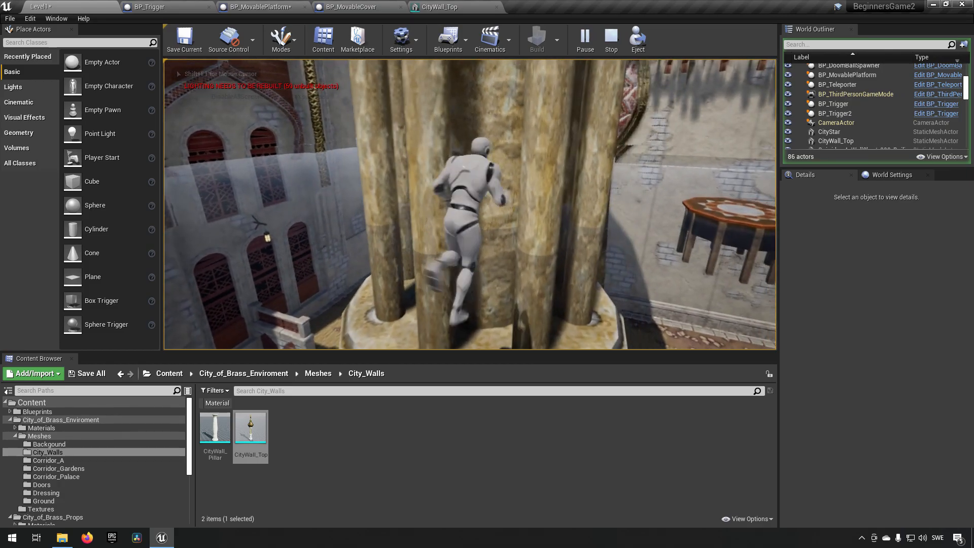
pyautogui.press('w')
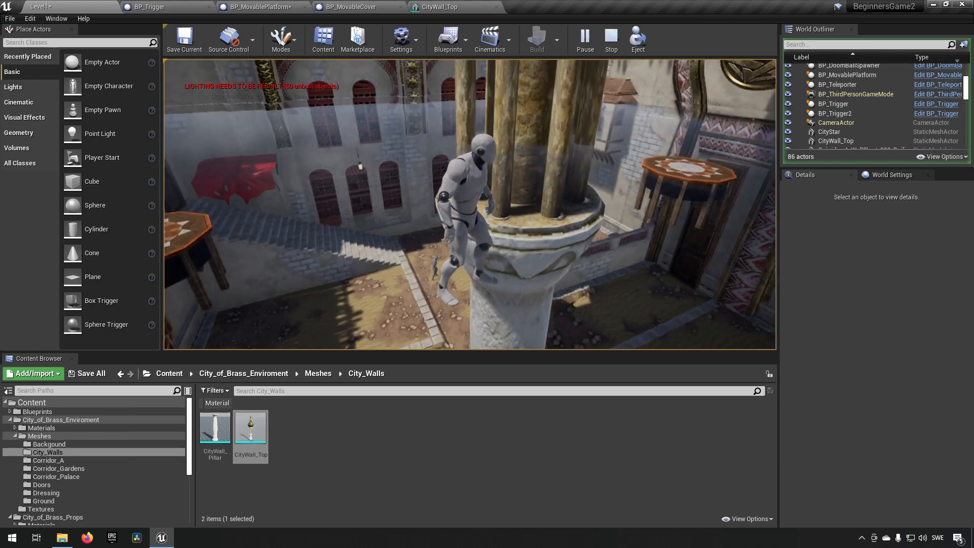
pyautogui.press('Escape')
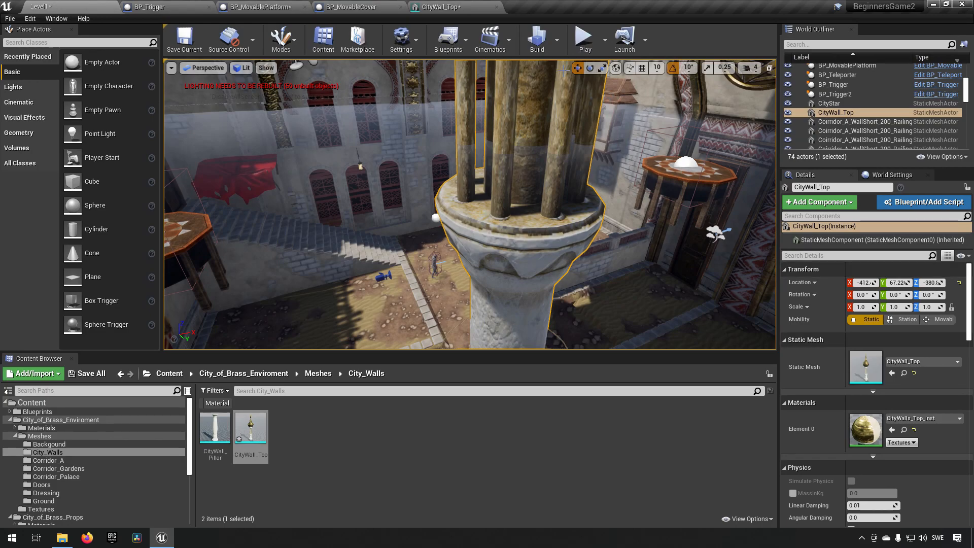
# - Add a capsule simplified collision to the CityWall_Top static mesh
pyautogui.click(450, 8)
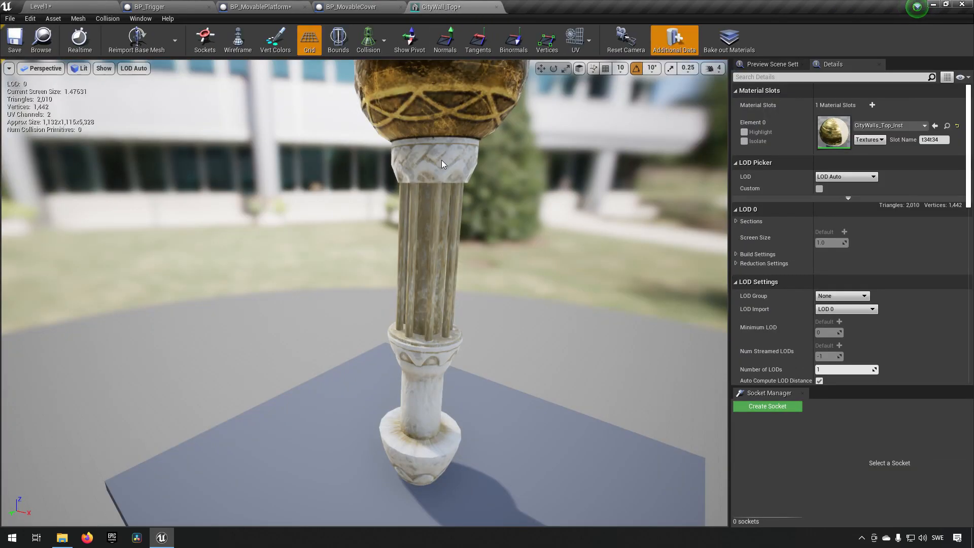
pyautogui.click(108, 18)
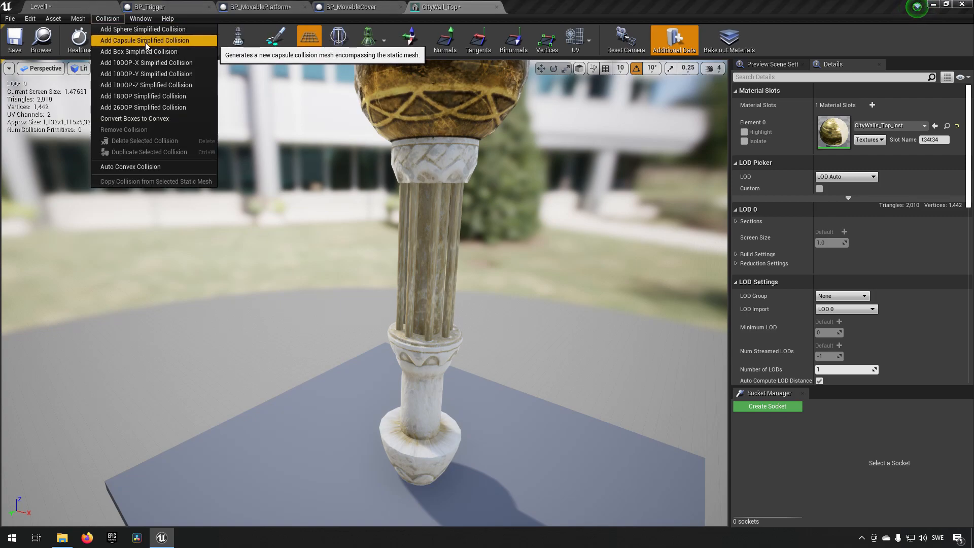
pyautogui.click(172, 40)
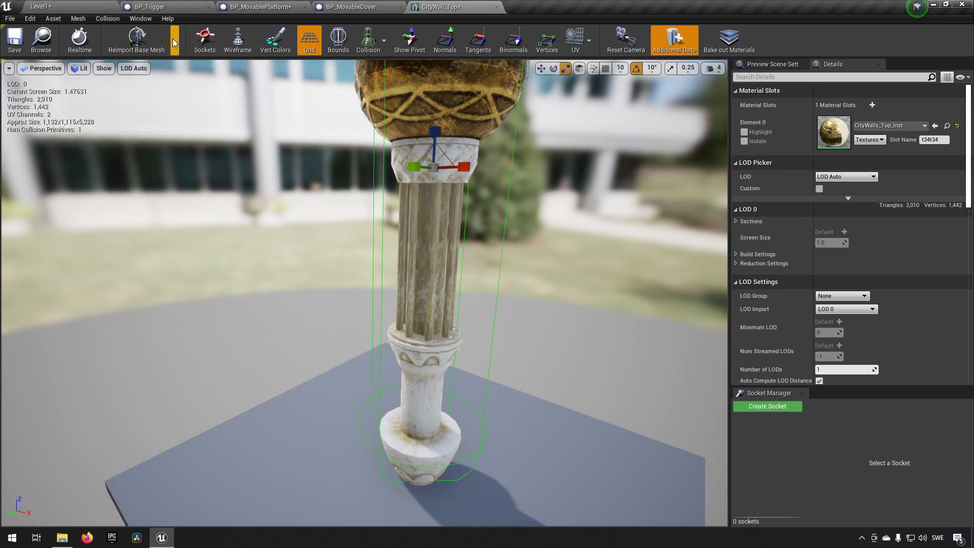
# - Scale the capsule collision down to fit closely around the CityWall_Top columns and save the mesh
pyautogui.moveTo(364, 293); pyautogui.dragTo(375, 245, button='right')
pyautogui.moveTo(556, 202); pyautogui.dragTo(560, 175, button='right')
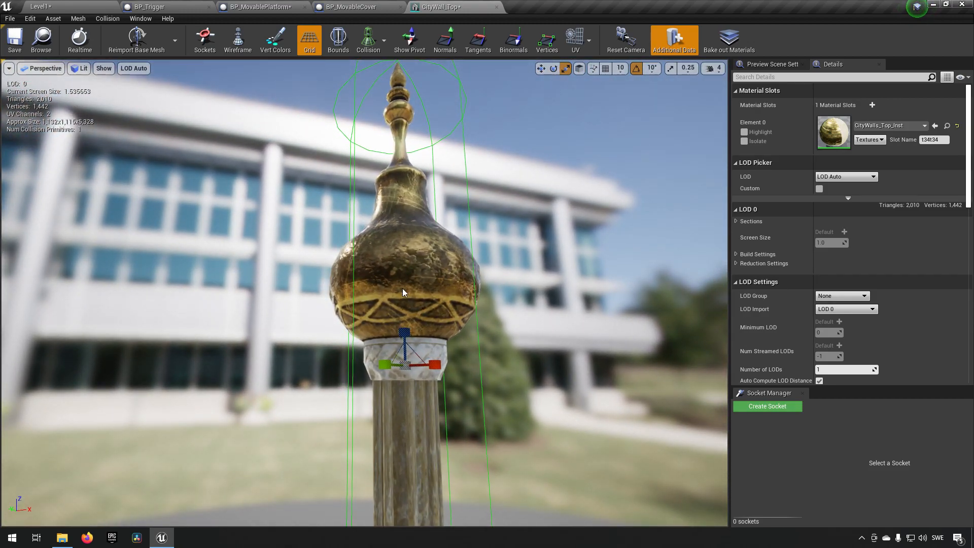
pyautogui.moveTo(348, 189); pyautogui.dragTo(430, 387, button='right')
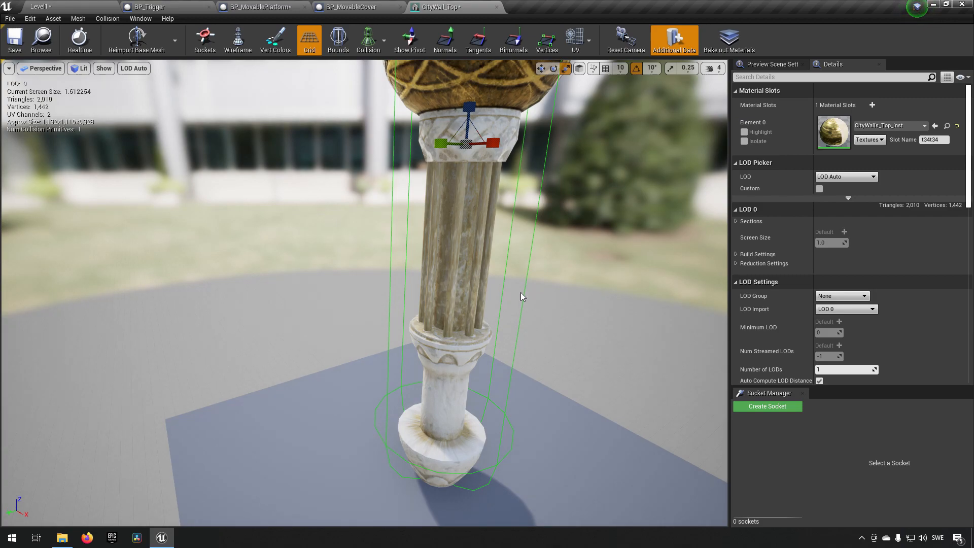
pyautogui.moveTo(550, 173); pyautogui.dragTo(505, 320, button='right')
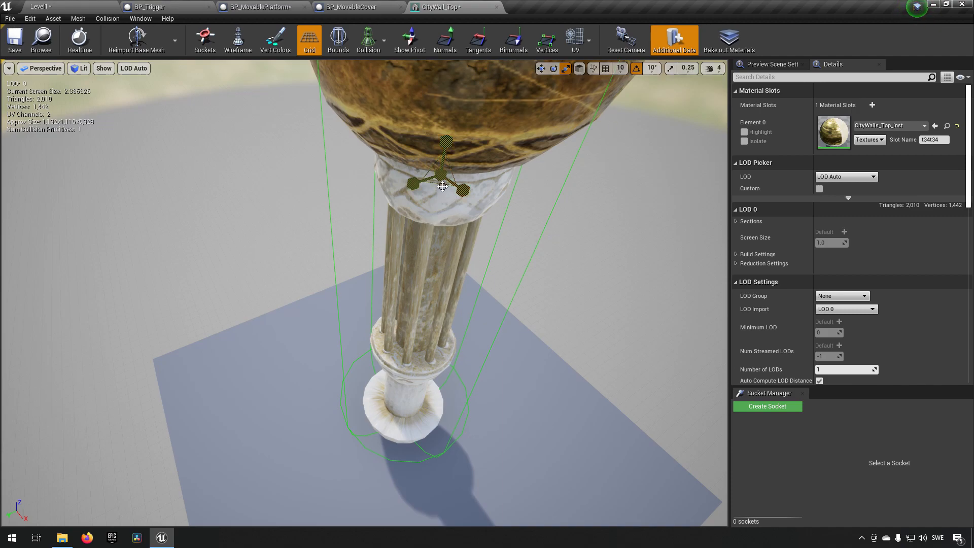
pyautogui.moveTo(445, 189)
pyautogui.mouseDown()
pyautogui.moveTo(446, 219)
pyautogui.moveTo(445, 177)
pyautogui.moveTo(445, 189)
pyautogui.mouseUp()
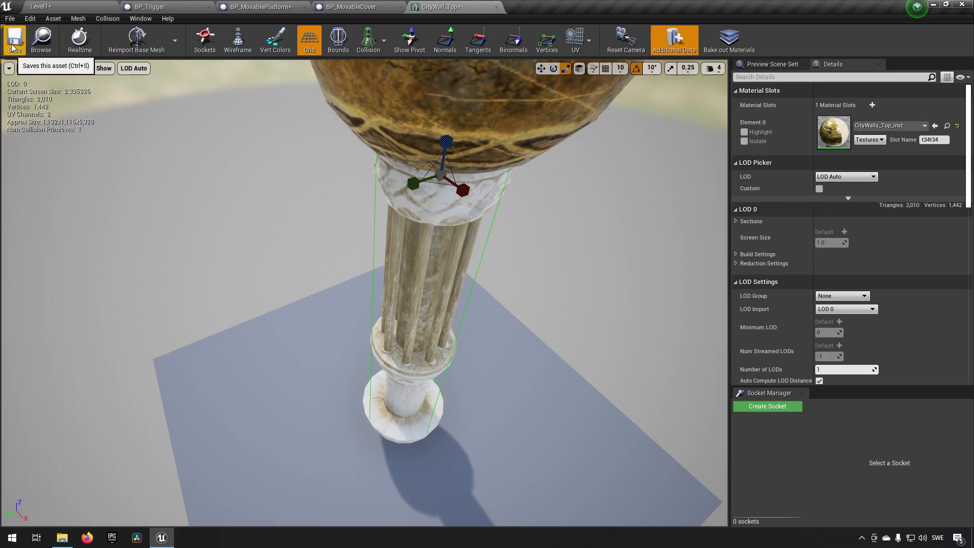
# - Play-test Level1 by moving the character around the pillar's columns to check the capsule collision, and stop the session
pyautogui.click(78, 6)
pyautogui.click(584, 40)
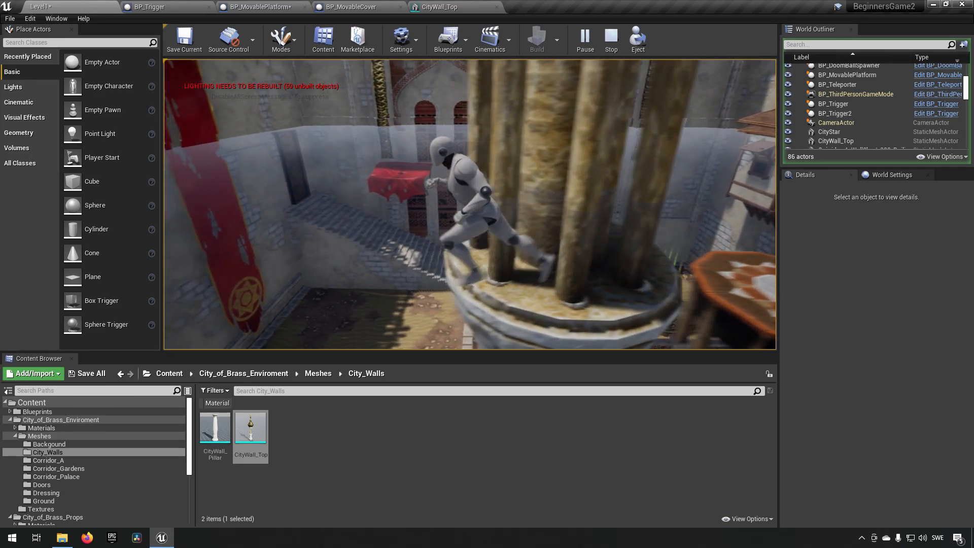
pyautogui.press('Escape')
# - Move BP_DoomBallSpawner above the red awning, to X about -1529 and Z about 1050
pyautogui.moveTo(570, 246); pyautogui.dragTo(654, 241, button='right')
pyautogui.press('w')
pyautogui.click(545, 233)
pyautogui.moveTo(545, 234); pyautogui.dragTo(241, 249)
pyautogui.press('a')
pyautogui.moveTo(241, 249); pyautogui.dragTo(213, 240, button='right')
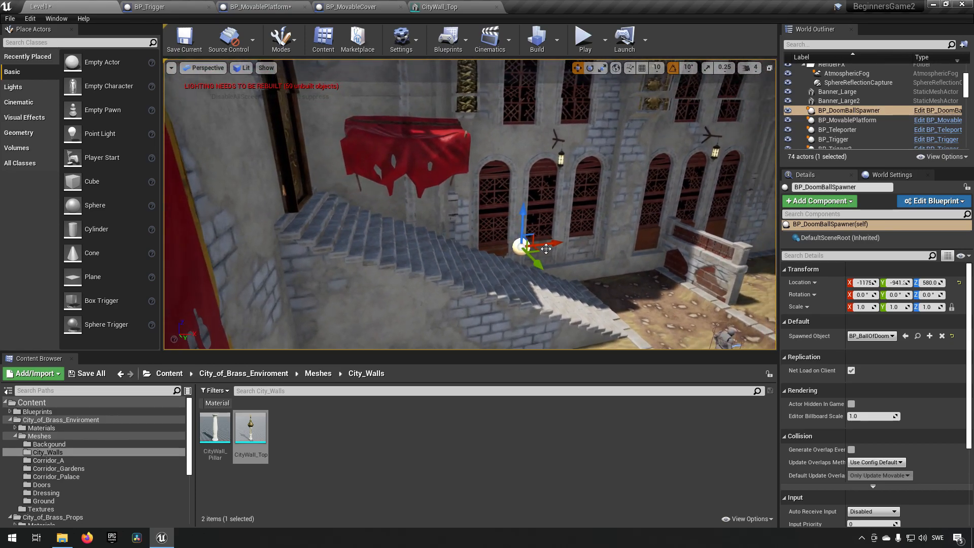
pyautogui.moveTo(546, 248); pyautogui.dragTo(403, 63)
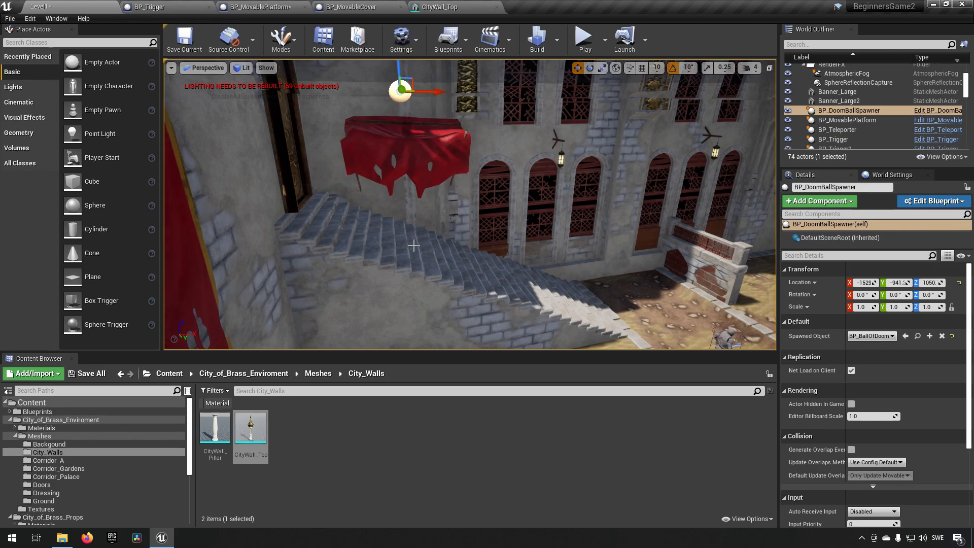
# - Move the ThirdPersonCharacter2 actor in the courtyard close to the wall near the foot of the stairs
pyautogui.moveTo(661, 289); pyautogui.dragTo(712, 339, button='right')
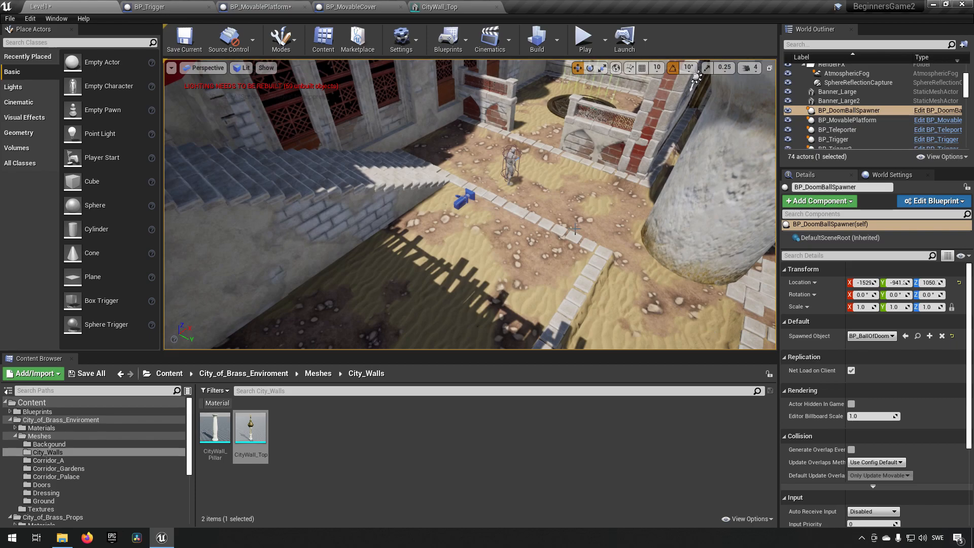
pyautogui.click(513, 170)
pyautogui.moveTo(545, 180); pyautogui.dragTo(469, 146)
pyautogui.moveTo(520, 196); pyautogui.dragTo(418, 130, button='right')
pyautogui.press('s')
pyautogui.click(545, 164)
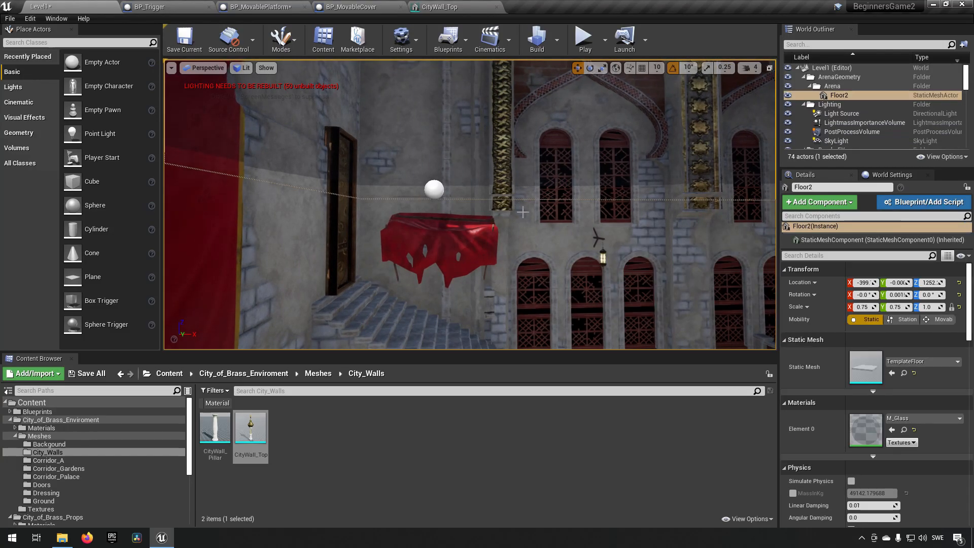
# - Play-test Level1 by running and jumping between the trigger tables and the pillar's ledge, and stop the session
pyautogui.click(585, 39)
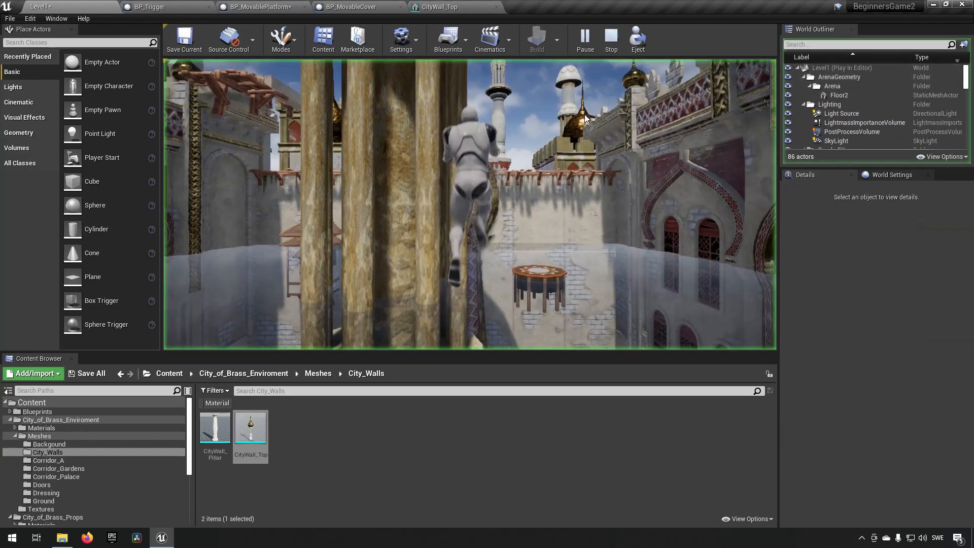
pyautogui.press('a')
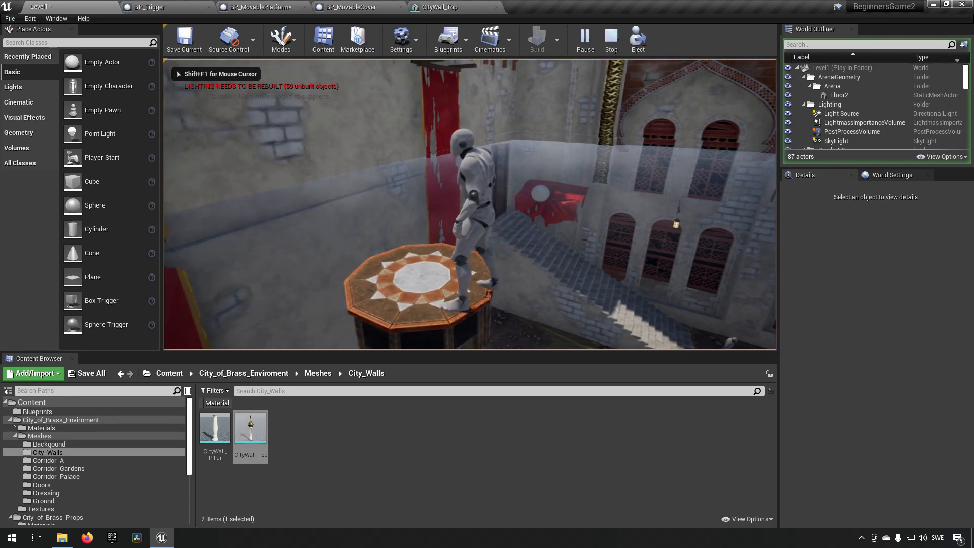
pyautogui.press('d')
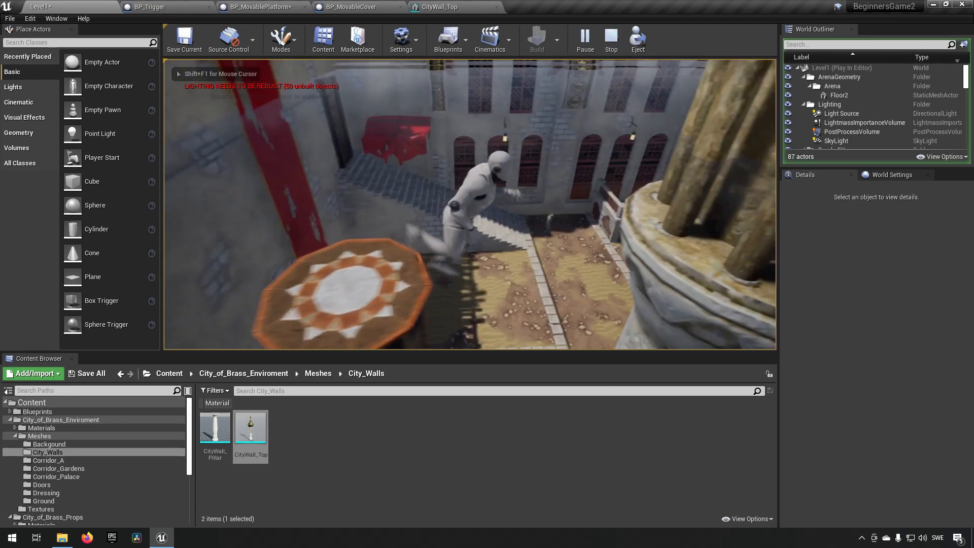
pyautogui.press('a')
pyautogui.press('d')
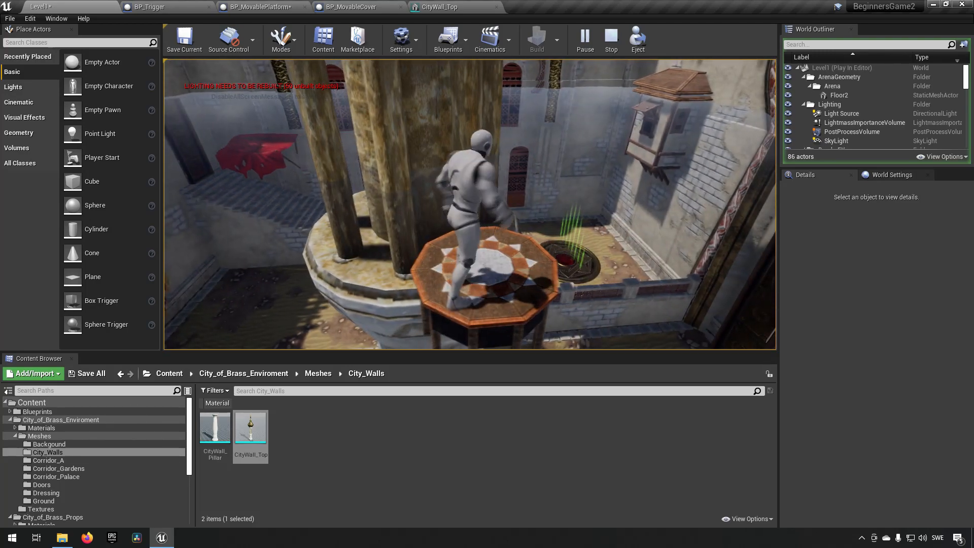
pyautogui.press('a')
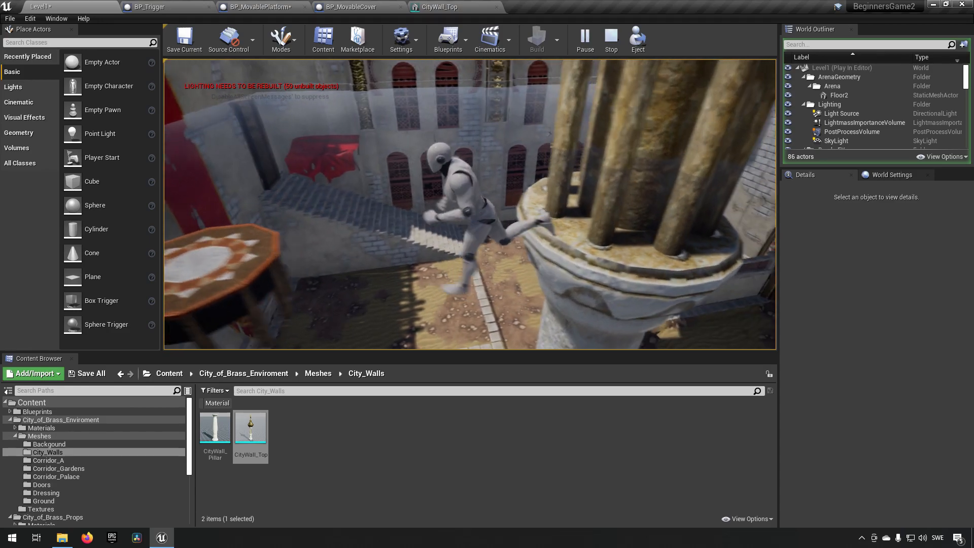
pyautogui.press('d')
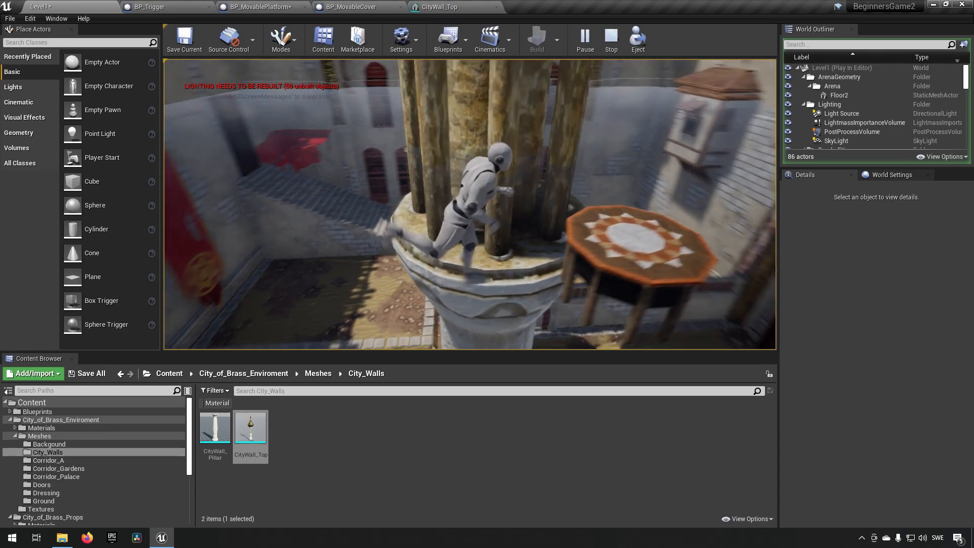
pyautogui.press('w')
pyautogui.press('a')
pyautogui.press('space')
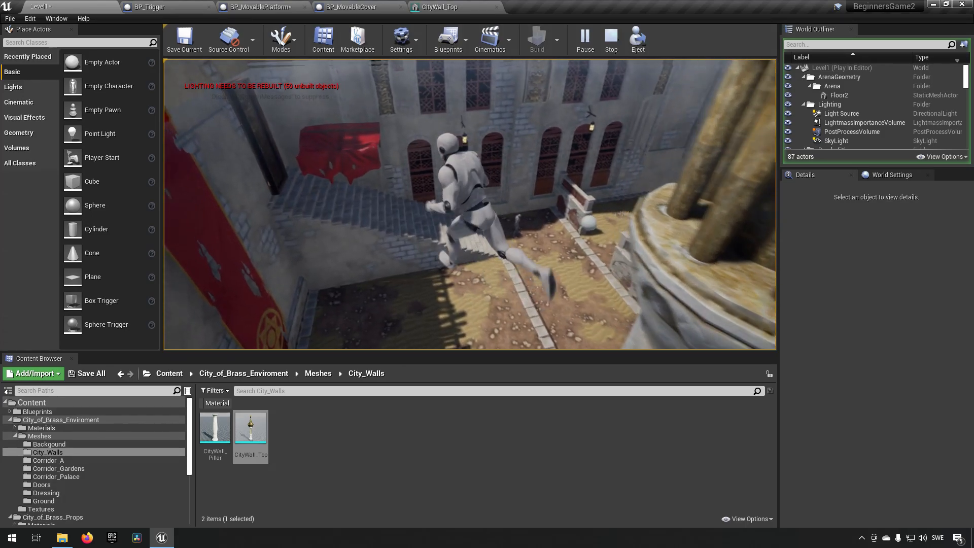
pyautogui.press('Escape')
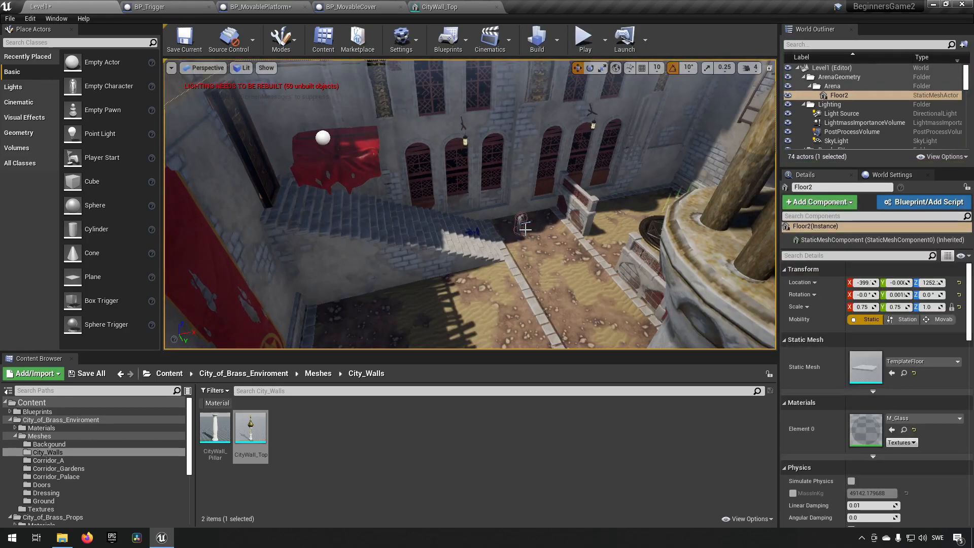
# - Shift ThirdPersonCharacter2 slightly away from the wall, to a Y location of about -1000
pyautogui.moveTo(526, 231); pyautogui.dragTo(537, 240, button='right')
pyautogui.press('w')
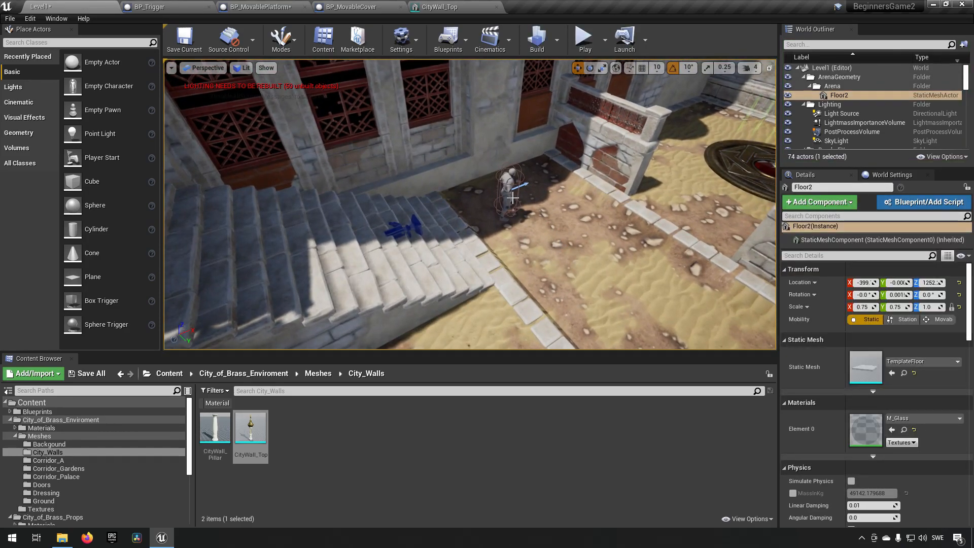
pyautogui.click(528, 215)
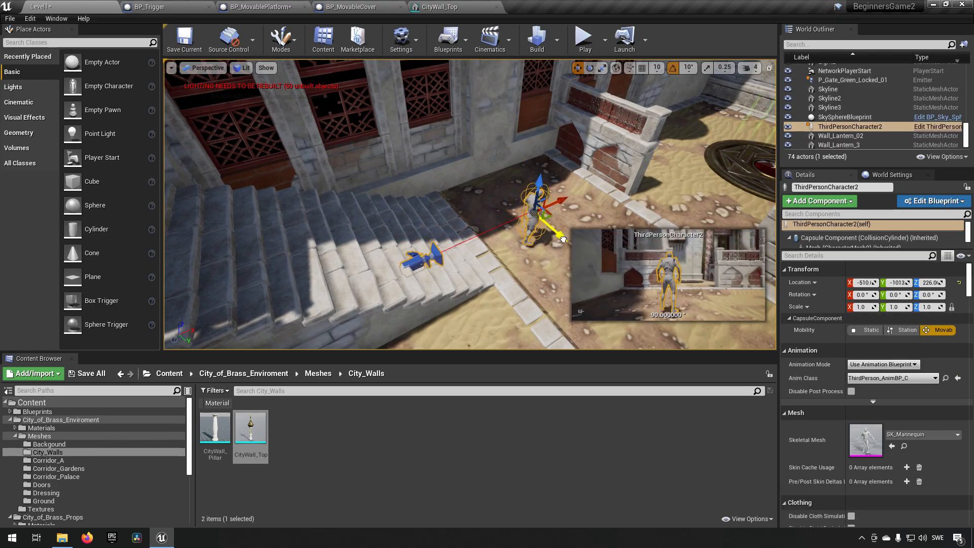
# - Play-test Level1 from the trigger table down to the courtyard floor and railings, and stop the session
pyautogui.click(584, 49)
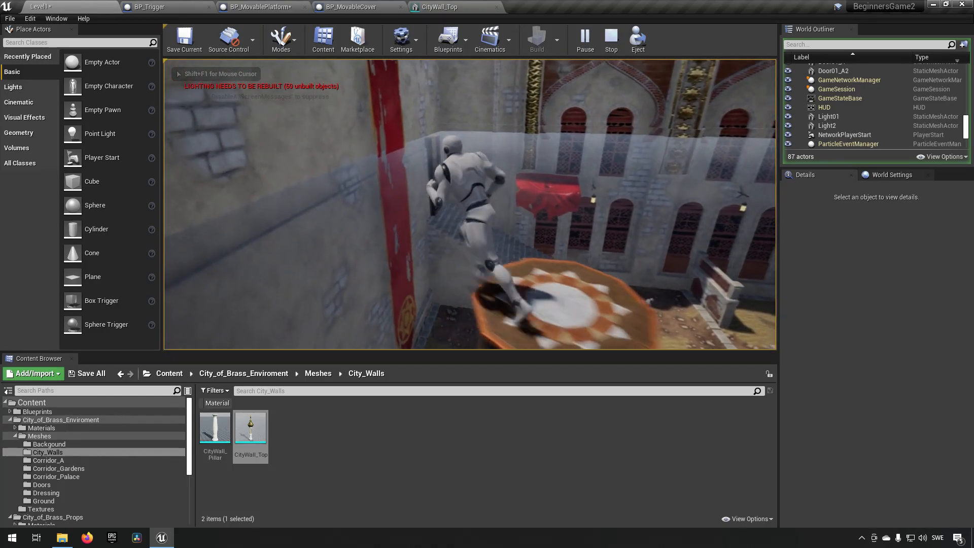
pyautogui.press('w')
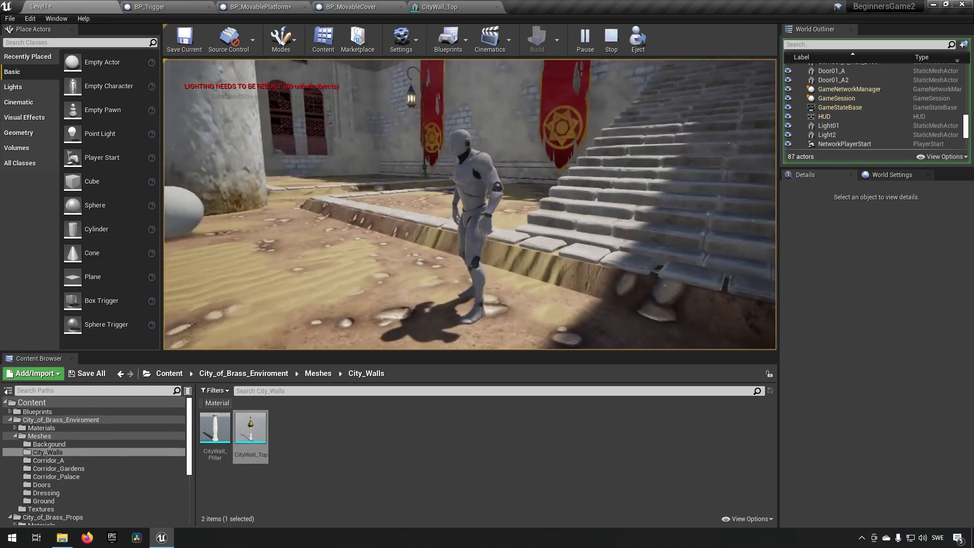
pyautogui.press('s')
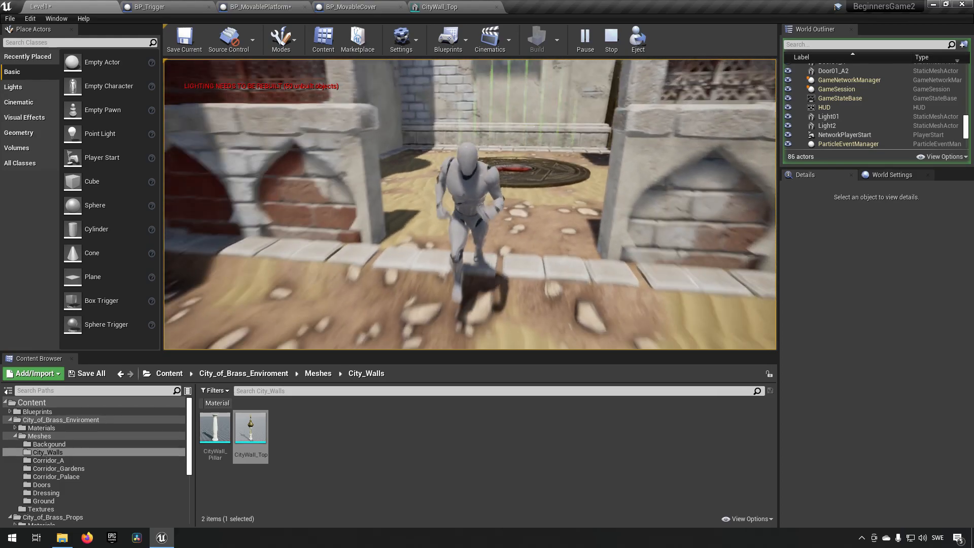
pyautogui.press('Escape')
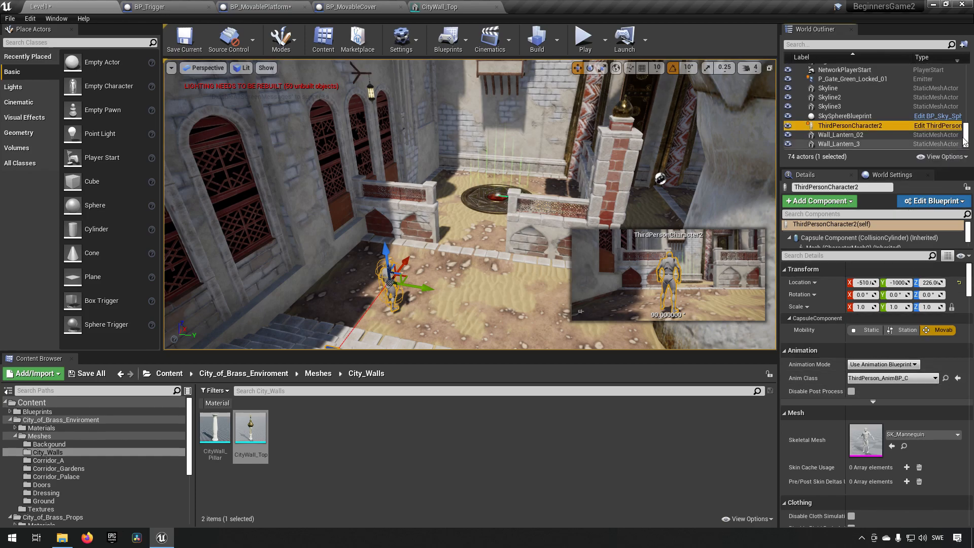
# - Move BP_Teleporter out of the stairs onto the ground beside ThirdPersonCharacter2, to X about -493 and Y about -851
pyautogui.moveTo(966, 141); pyautogui.dragTo(965, 90)
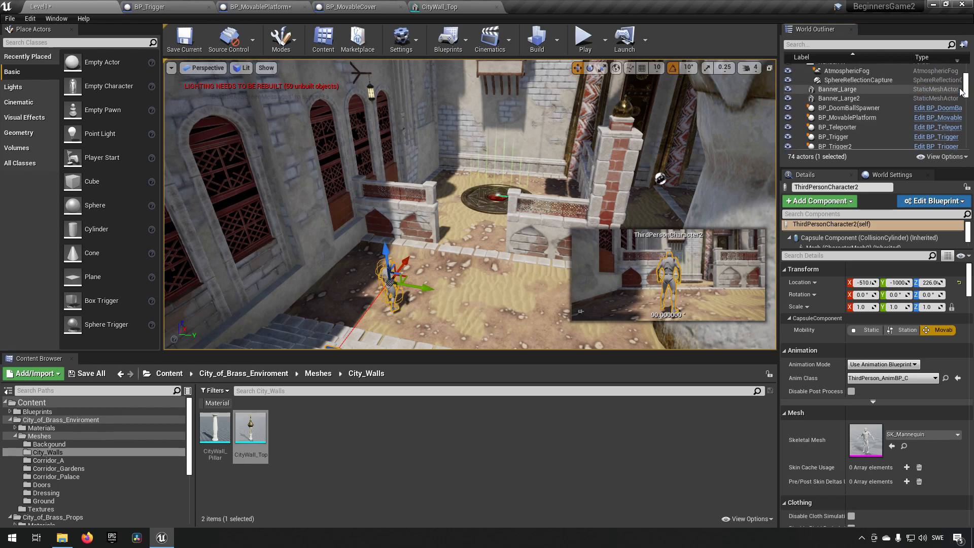
pyautogui.click(842, 127)
pyautogui.doubleClick(842, 126)
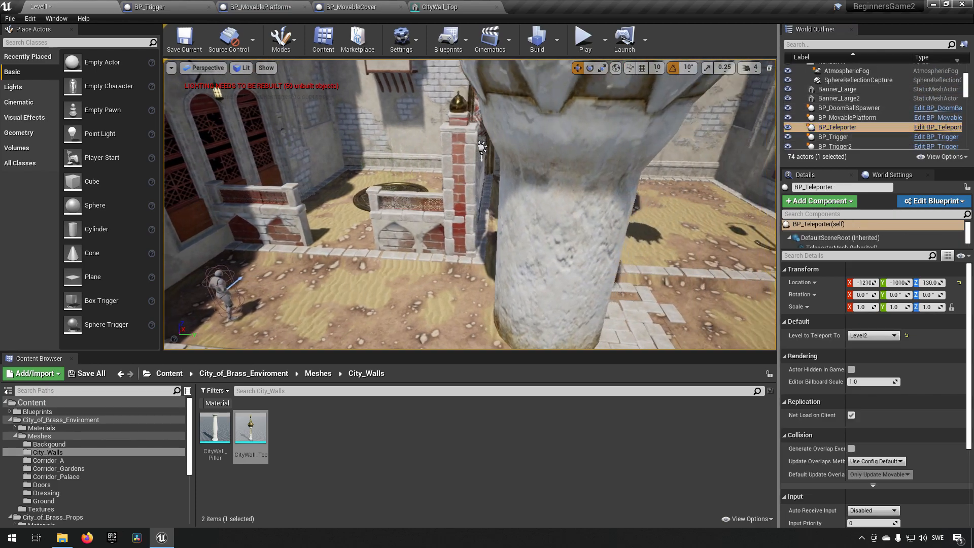
pyautogui.moveTo(506, 262); pyautogui.dragTo(537, 259, button='right')
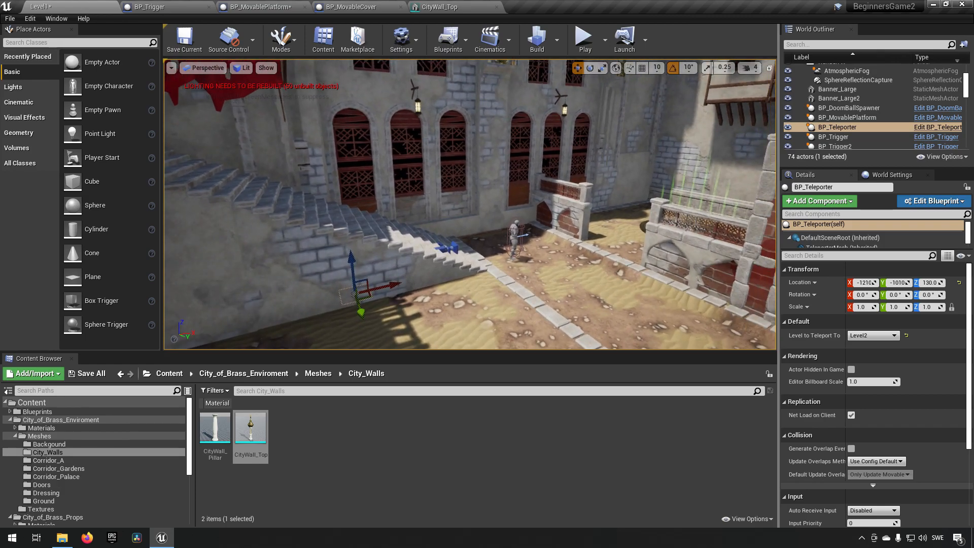
pyautogui.moveTo(396, 286); pyautogui.dragTo(560, 288)
pyautogui.moveTo(561, 288); pyautogui.dragTo(532, 302, button='right')
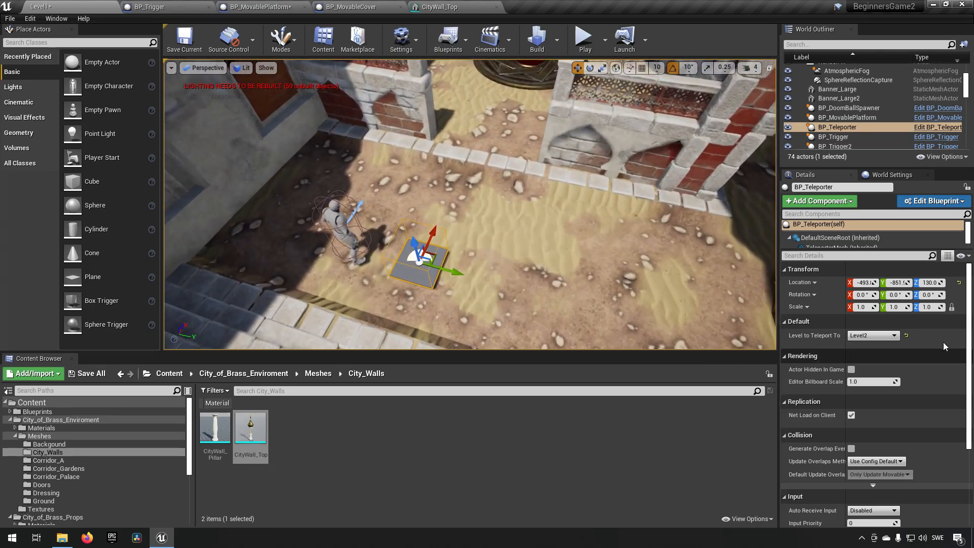
# - Open the BP_Teleporter blueprint's 3D preview, and locate the Level1 CityStar actor's static mesh in the project content
pyautogui.doubleClick(419, 256)
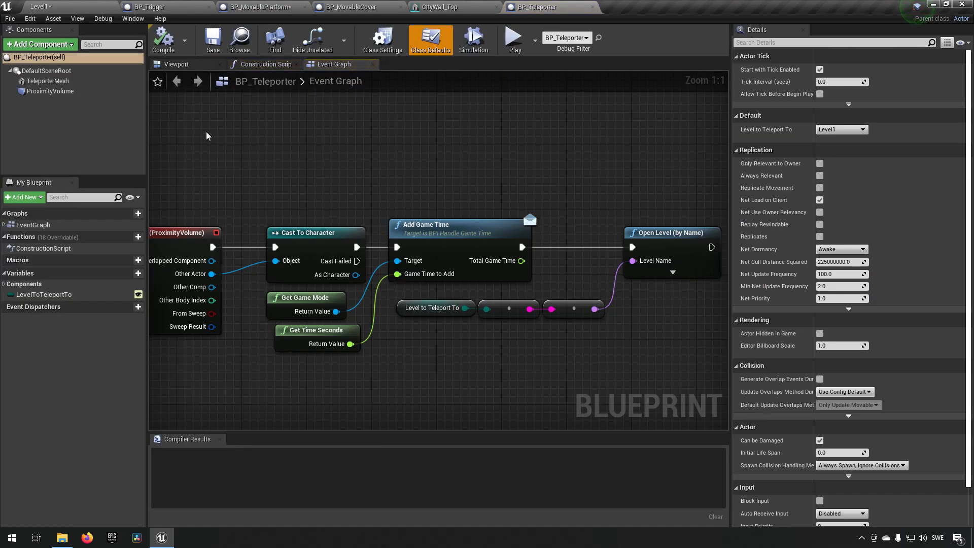
pyautogui.click(178, 65)
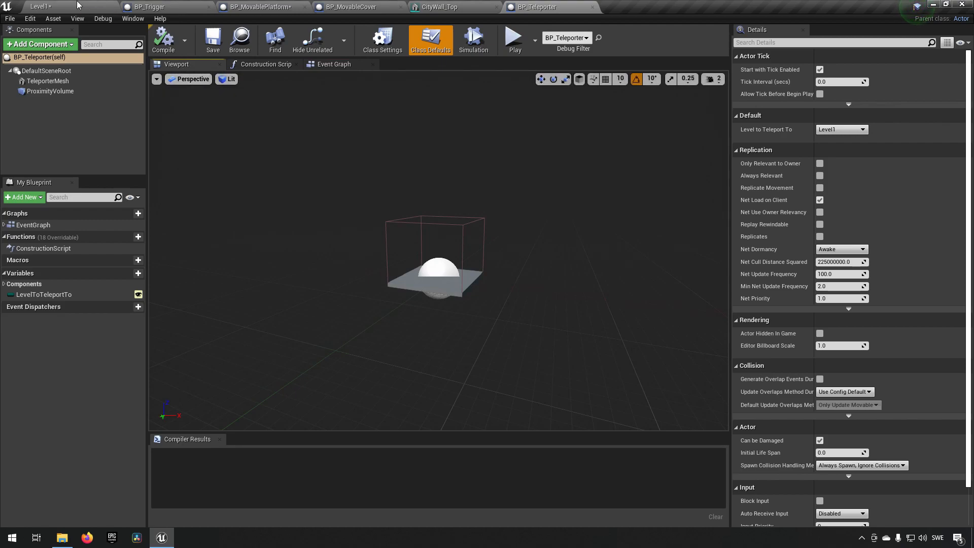
pyautogui.click(79, 5)
pyautogui.moveTo(405, 250); pyautogui.dragTo(517, 152, button='right')
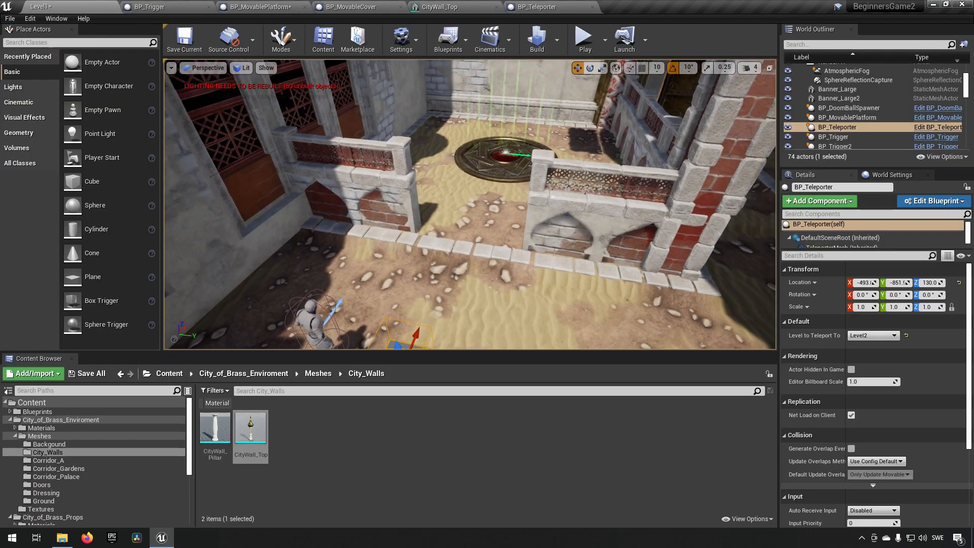
pyautogui.click(502, 176)
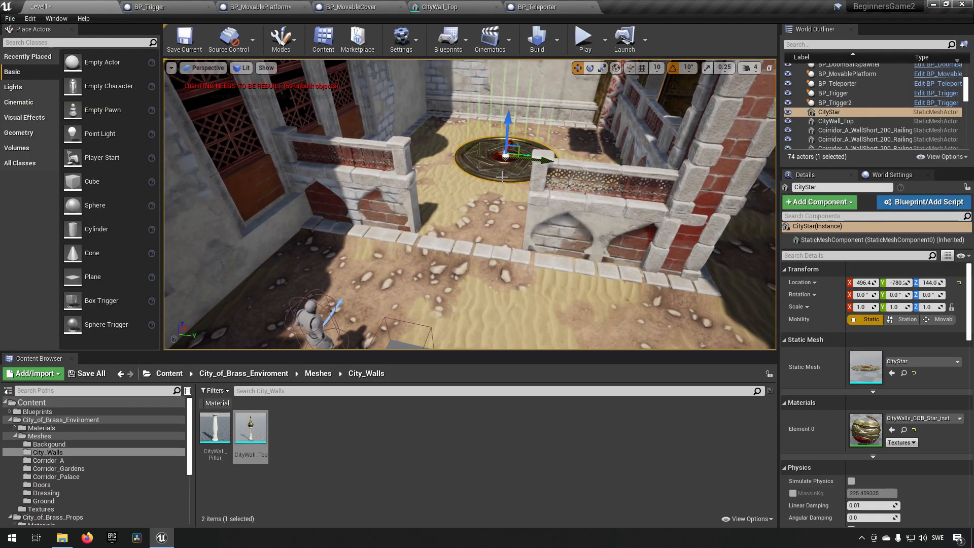
pyautogui.click(905, 373)
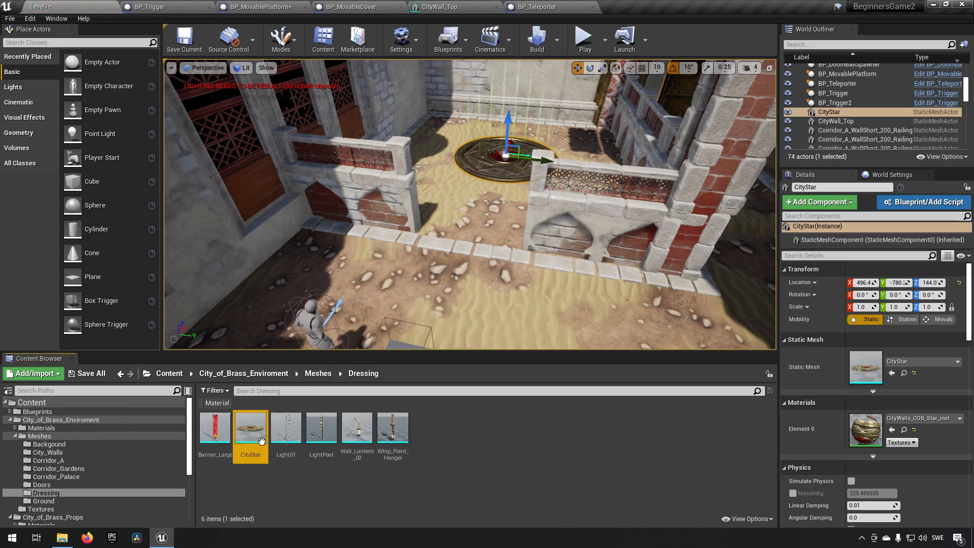
# - Replace the TeleporterMesh cube in BP_Teleporter with the CityStar static mesh and reset its scale to 1.0 on all axes
pyautogui.click(546, 7)
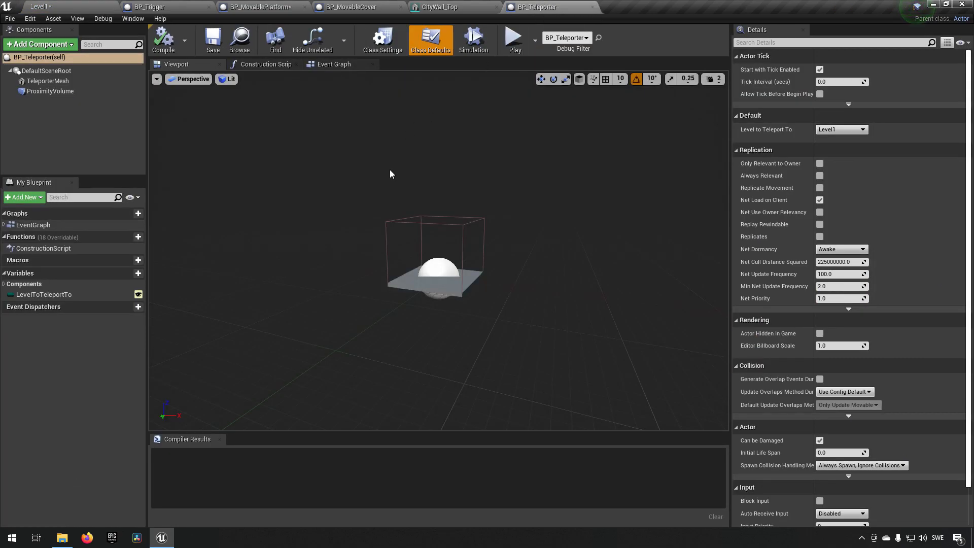
pyautogui.click(48, 81)
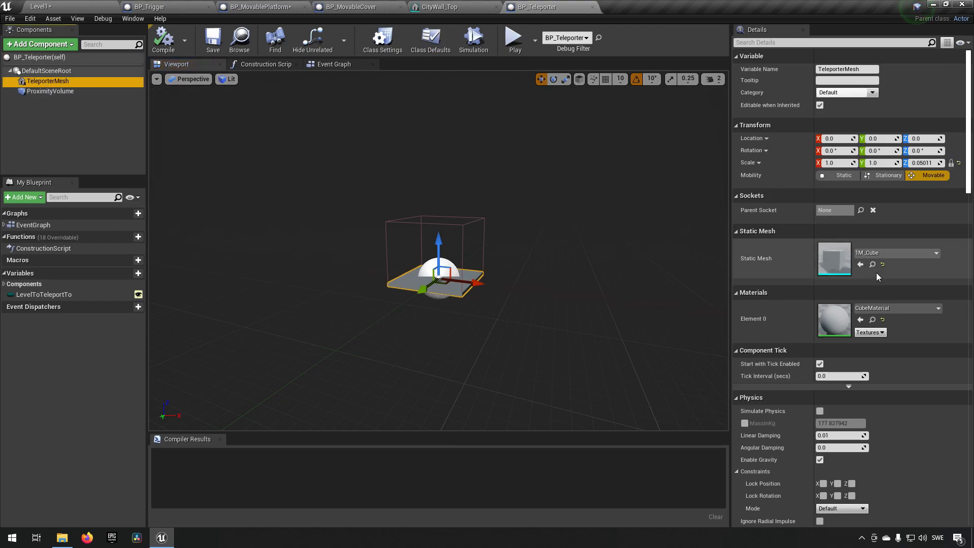
pyautogui.click(860, 264)
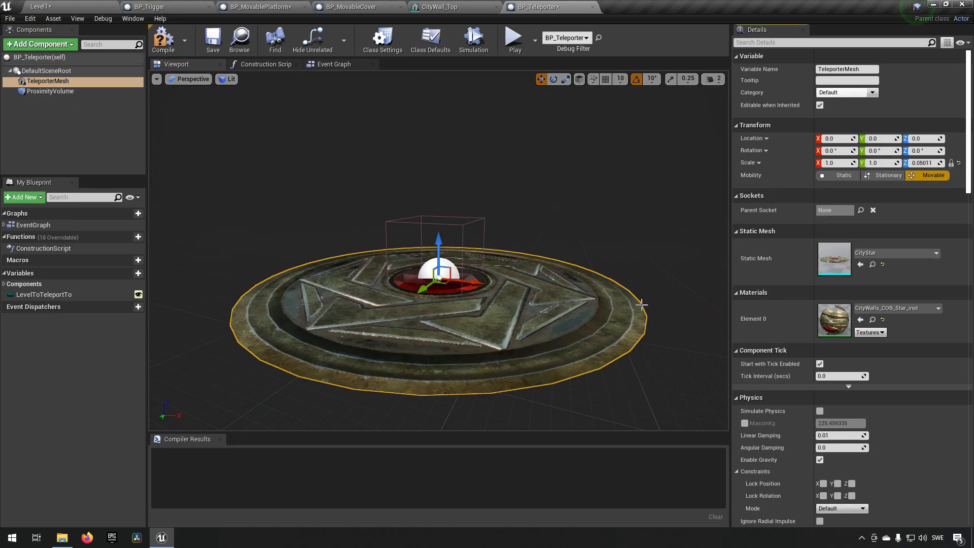
pyautogui.click(959, 165)
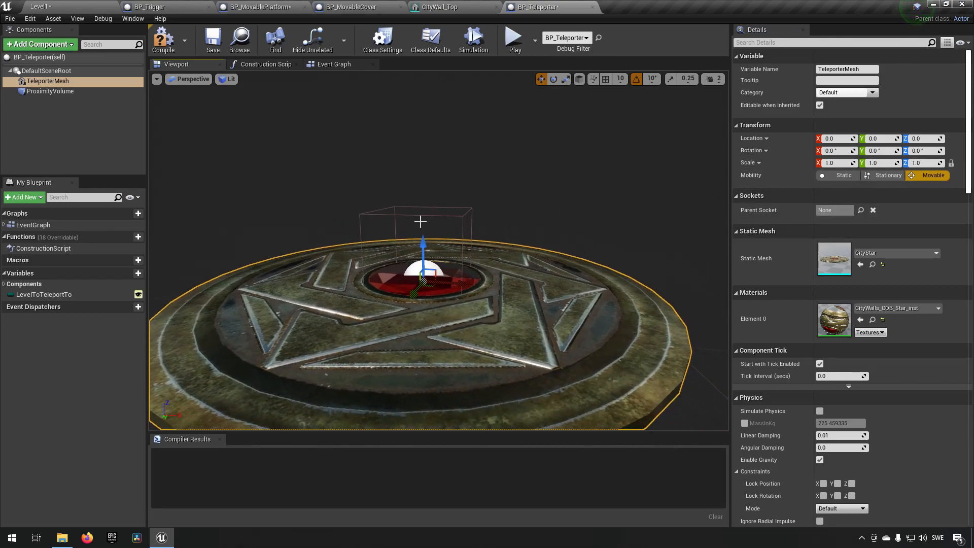
# - Widen the ProximityVolume over the CityStar disc to a scale of about 3.6 in X and 3.69 in Y, and compile the blueprint
pyautogui.click(50, 92)
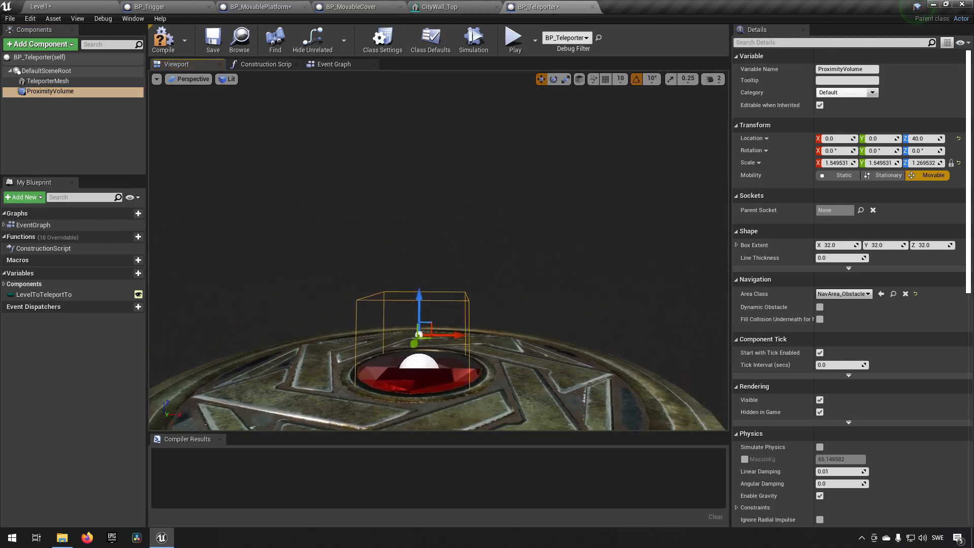
pyautogui.press('e')
pyautogui.press('r')
pyautogui.moveTo(495, 164); pyautogui.dragTo(548, 164)
pyautogui.moveTo(481, 182); pyautogui.dragTo(603, 405)
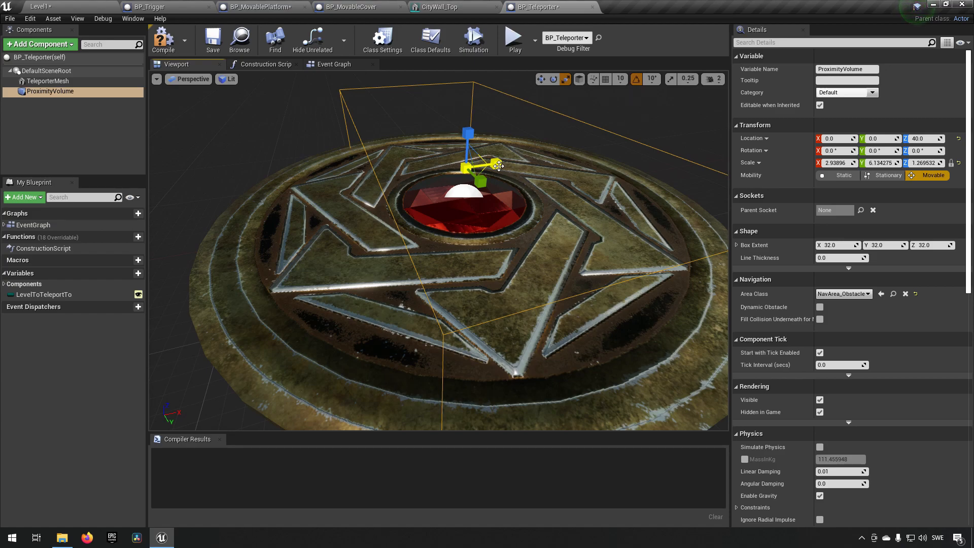
pyautogui.moveTo(481, 181); pyautogui.dragTo(420, 103)
pyautogui.moveTo(417, 57); pyautogui.dragTo(422, 65)
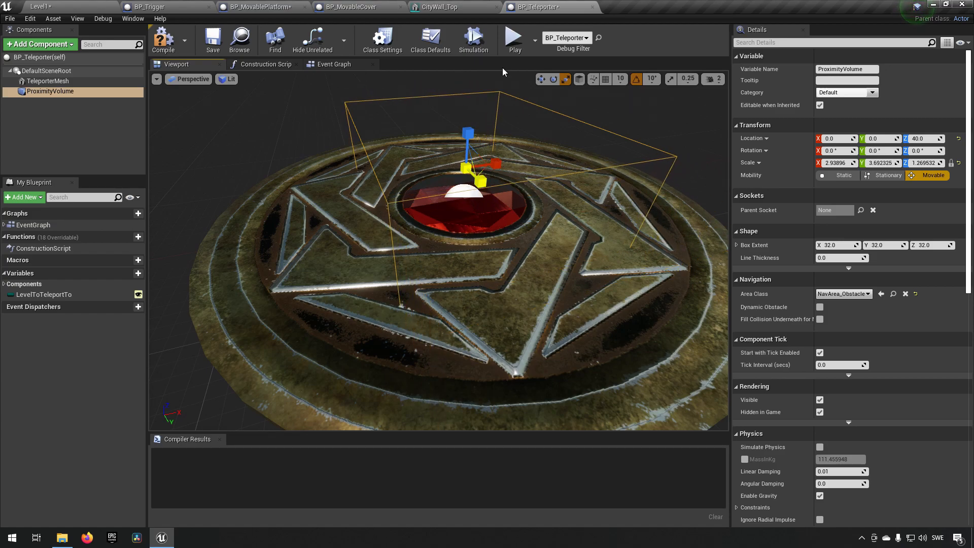
pyautogui.moveTo(507, 166); pyautogui.dragTo(528, 232)
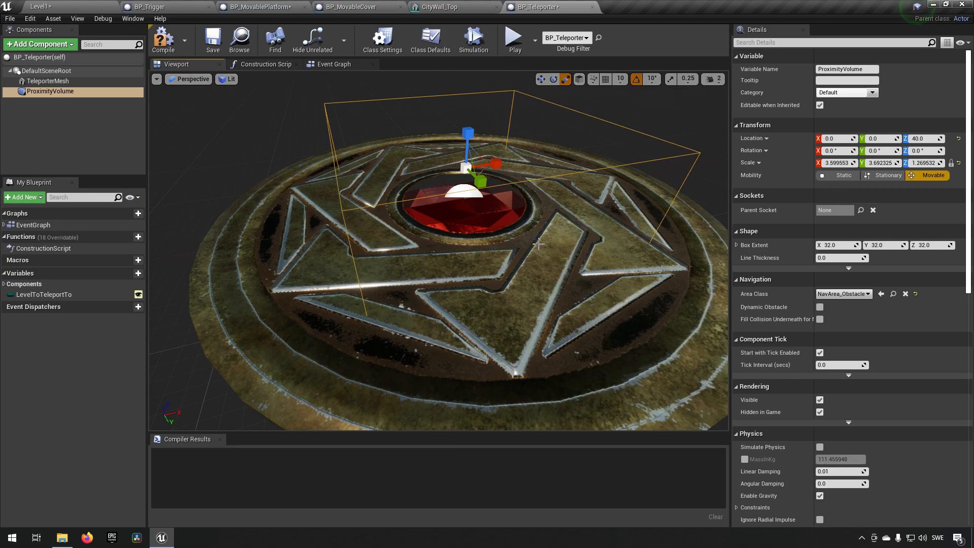
pyautogui.scroll(3, 530, 226)
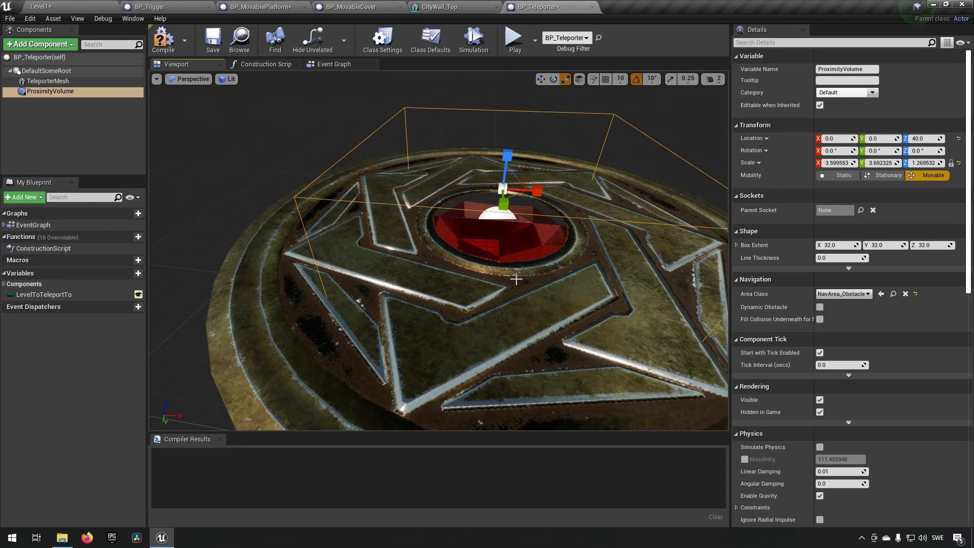
pyautogui.press('d')
pyautogui.moveTo(541, 274); pyautogui.dragTo(544, 273, button='right')
pyautogui.press('s')
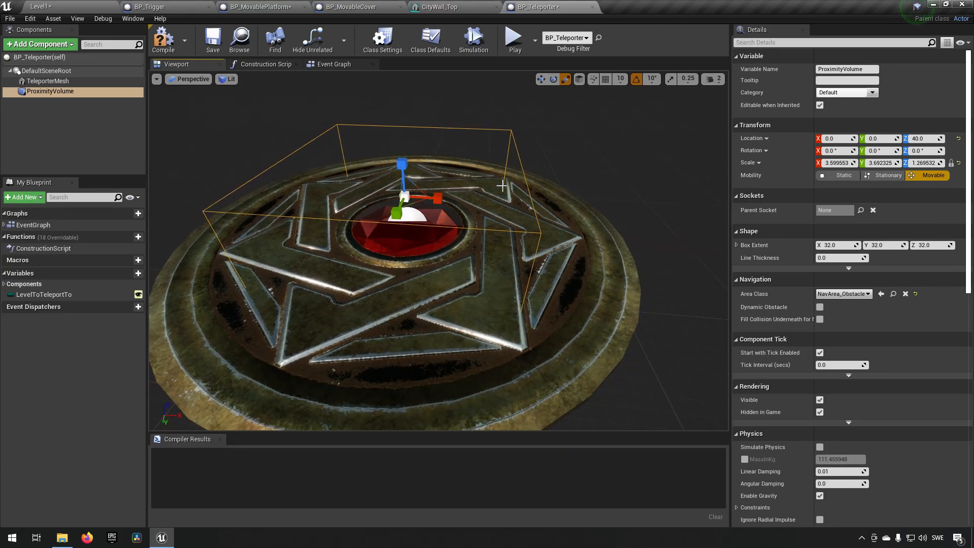
pyautogui.click(163, 40)
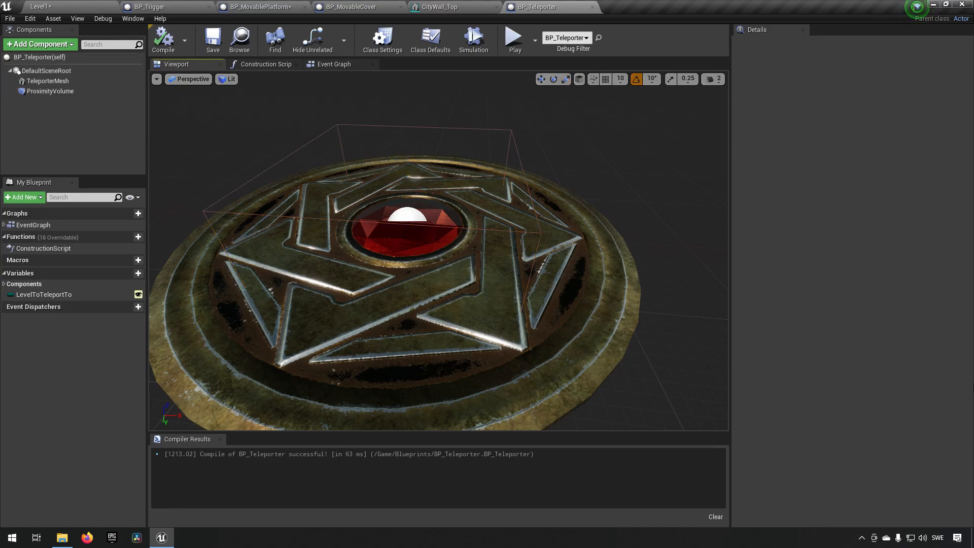
# - Delete the disabled event nodes from BP_Teleporter's event graph and place Event BeginPlay above the ProximityVolume overlap logic
pyautogui.click(336, 65)
pyautogui.moveTo(389, 198); pyautogui.dragTo(426, 278, button='right')
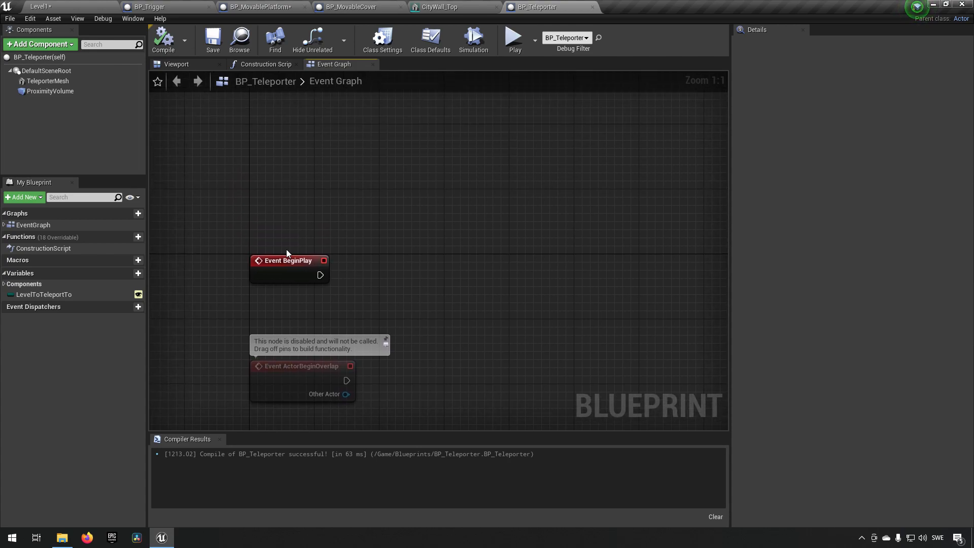
pyautogui.moveTo(297, 258); pyautogui.dragTo(297, 170)
pyautogui.moveTo(409, 288); pyautogui.dragTo(438, 171, button='right')
pyautogui.moveTo(300, 151); pyautogui.dragTo(315, 240, button='right')
pyautogui.moveTo(509, 308); pyautogui.dragTo(488, 180, button='right')
pyautogui.moveTo(241, 169); pyautogui.dragTo(463, 363)
pyautogui.press('Delete')
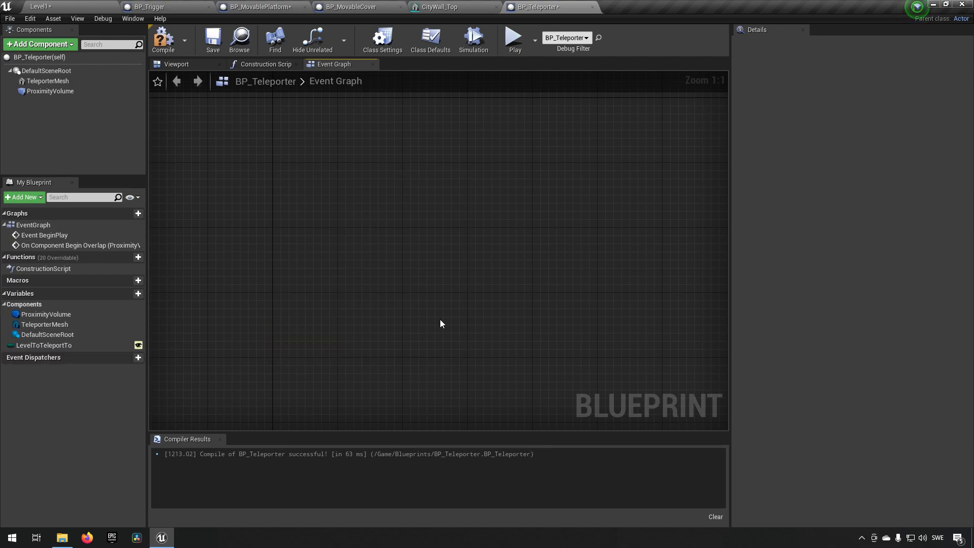
pyautogui.moveTo(347, 164); pyautogui.dragTo(334, 290, button='right')
pyautogui.moveTo(301, 139); pyautogui.dragTo(333, 390)
pyautogui.moveTo(474, 352); pyautogui.dragTo(465, 182, button='right')
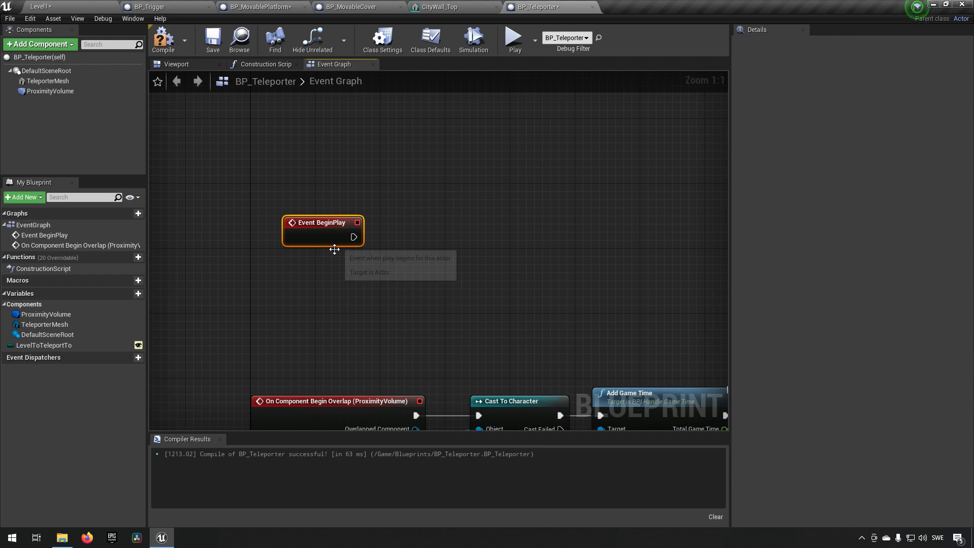
# - Add a Spawn Emitter at Location node executed by Event BeginPlay, and line the two nodes up above the overlap logic
pyautogui.moveTo(399, 231); pyautogui.dragTo(400, 231)
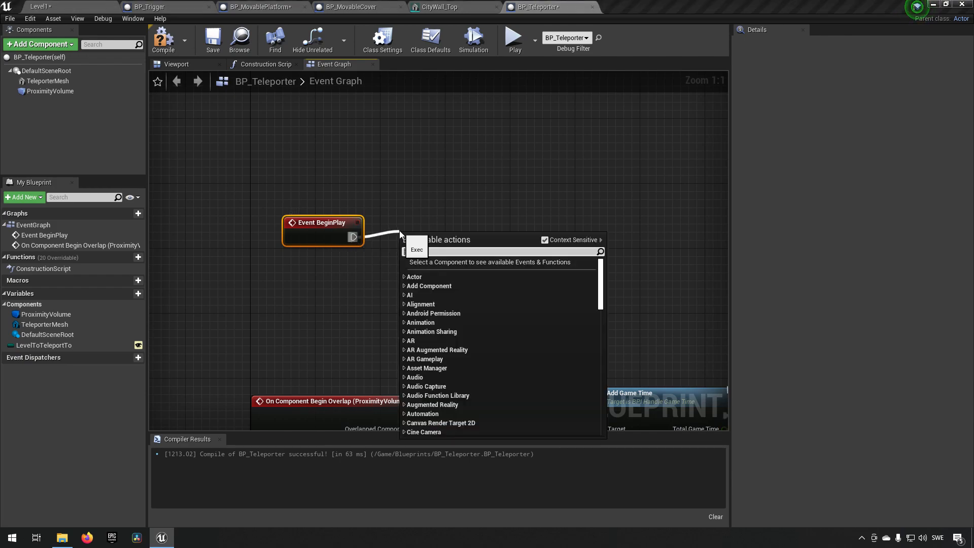
pyautogui.write('spawn')
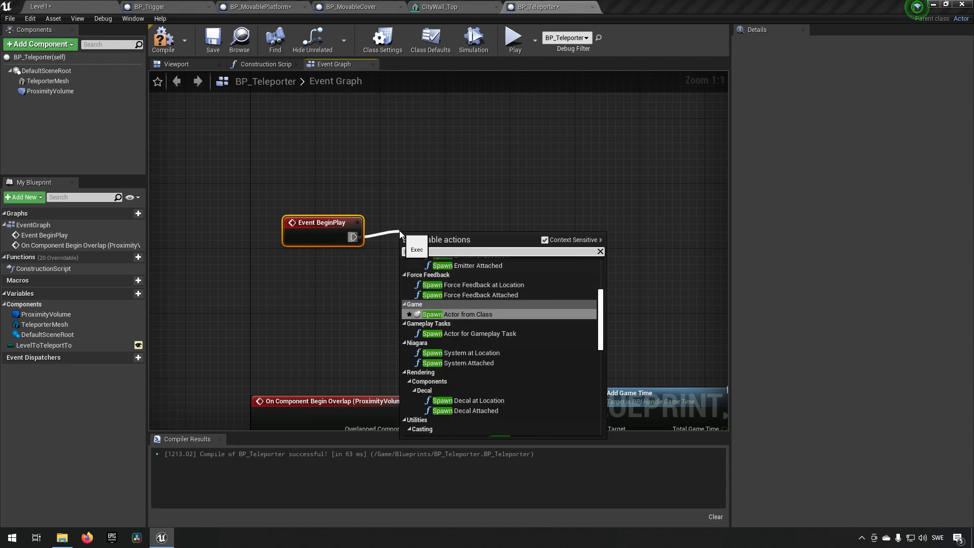
pyautogui.write(' parti')
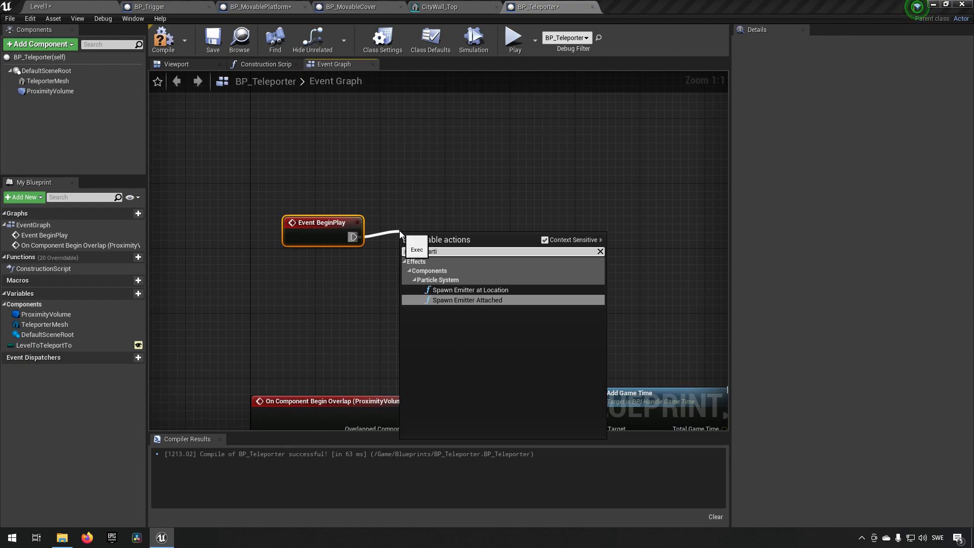
pyautogui.press('Up')
pyautogui.press('Return')
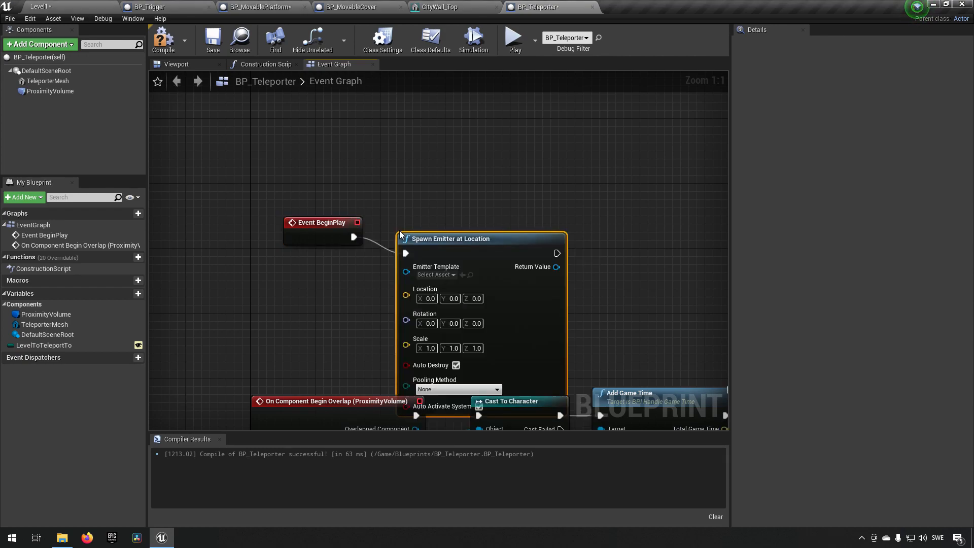
pyautogui.moveTo(485, 249); pyautogui.dragTo(509, 216)
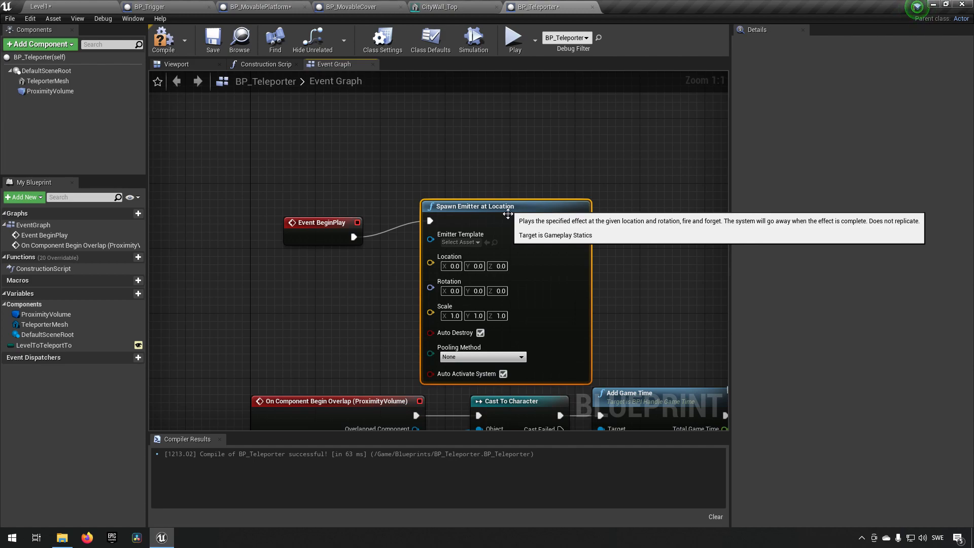
pyautogui.click(332, 231)
pyautogui.moveTo(332, 231); pyautogui.dragTo(307, 191)
pyautogui.click(512, 221)
pyautogui.moveTo(511, 222); pyautogui.dragTo(503, 197)
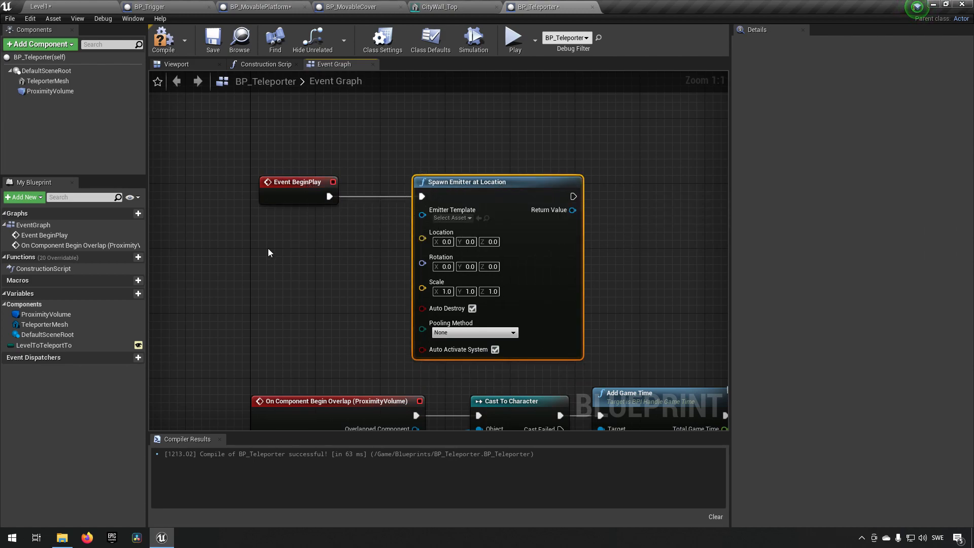
# - Add a GetActorLocation node, feed its return value into the emitter's Location, and place it below Event BeginPlay
pyautogui.click(44, 71)
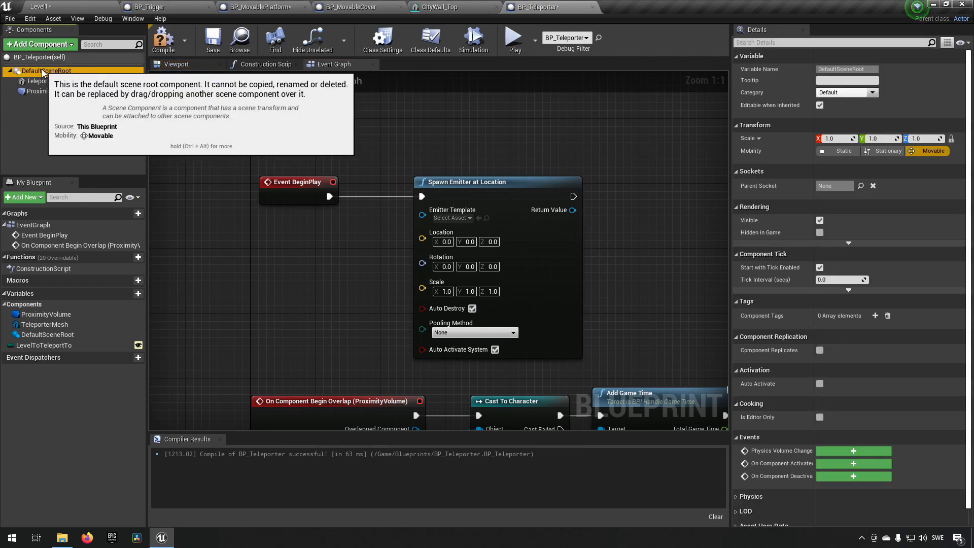
pyautogui.rightClick(207, 244)
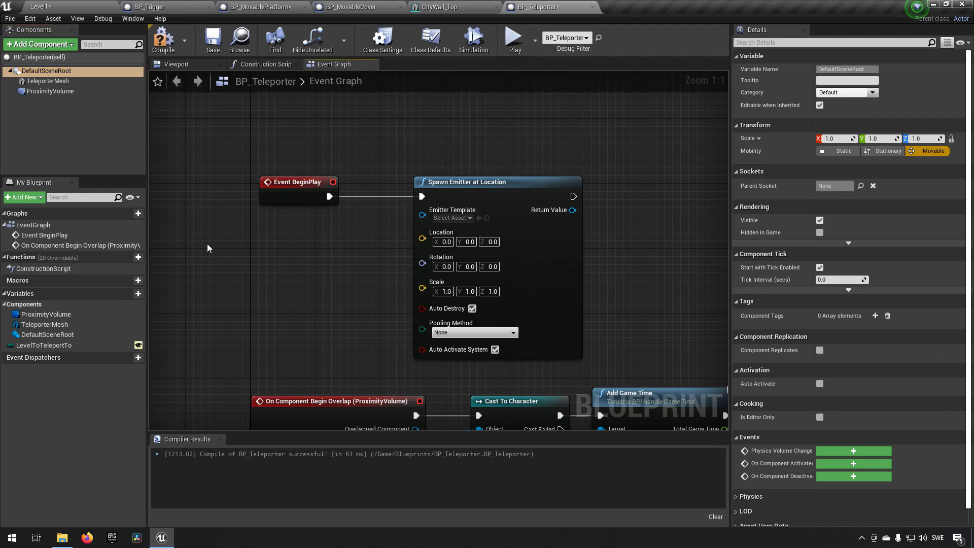
pyautogui.write('get')
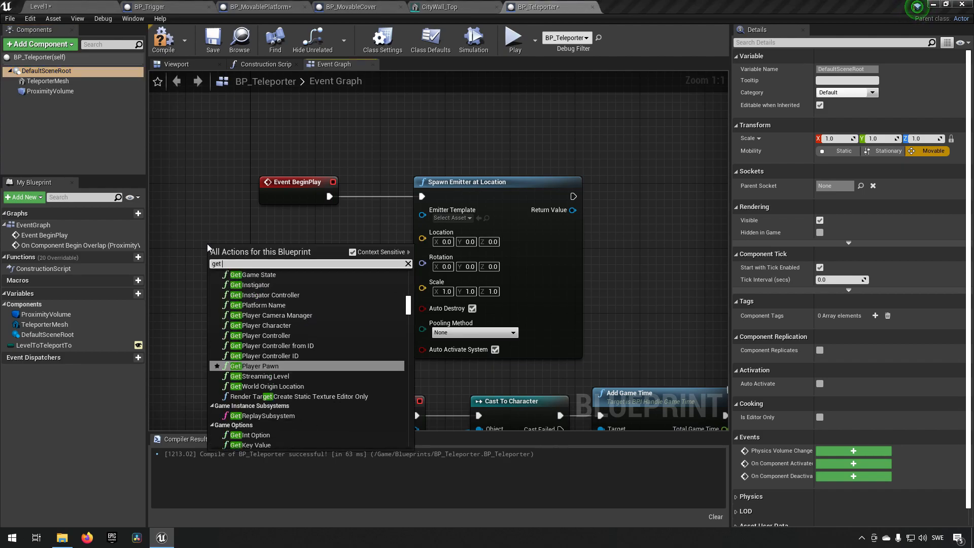
pyautogui.write(' actor loca')
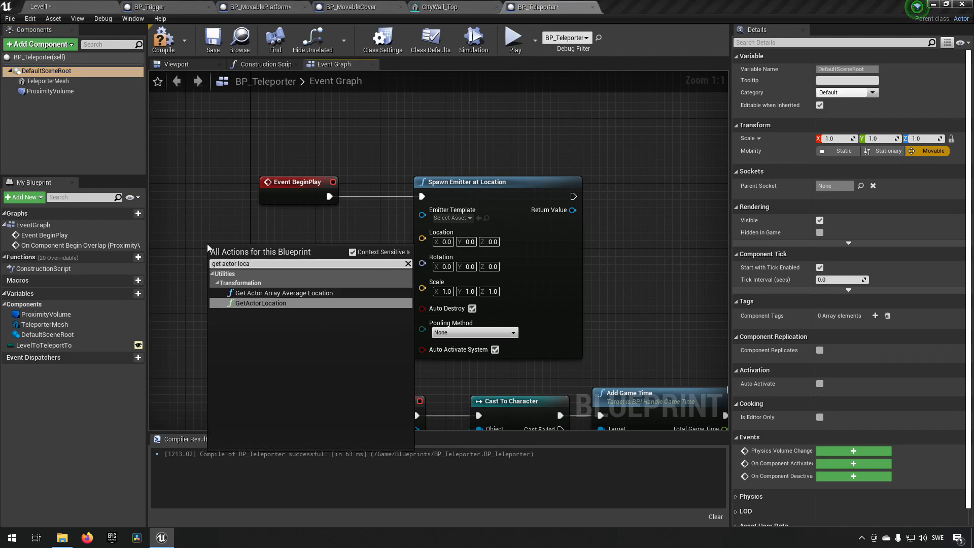
pyautogui.press('Return')
pyautogui.moveTo(315, 269); pyautogui.dragTo(441, 245)
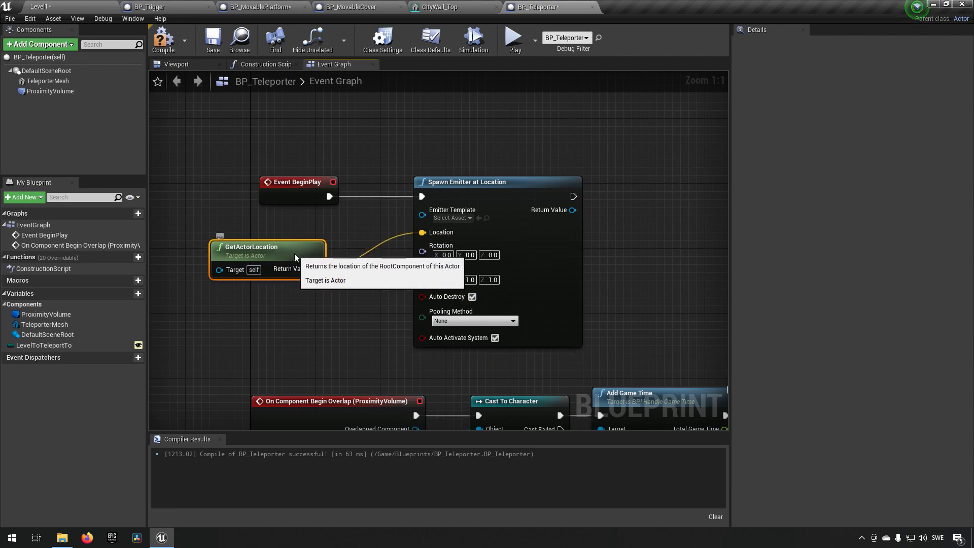
pyautogui.moveTo(272, 248); pyautogui.dragTo(305, 224)
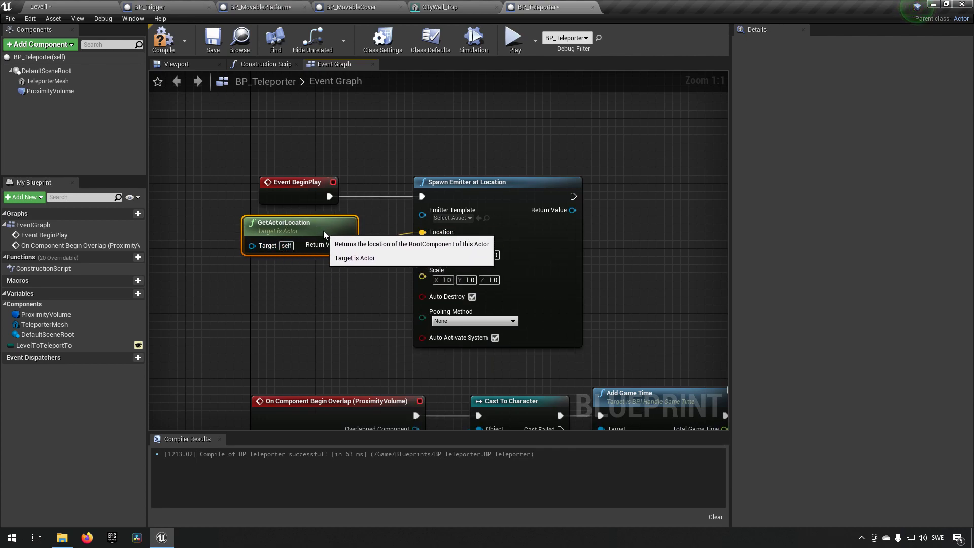
# - Assign P_Gate_Green_Locked_01 as the spawn node's emitter template, and compile and save BP_Teleporter
pyautogui.click(452, 218)
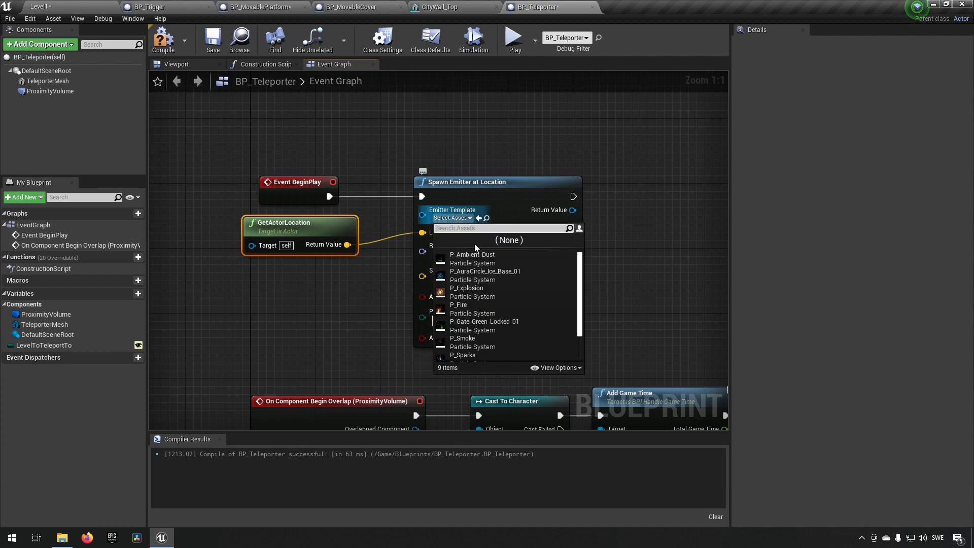
pyautogui.click(462, 330)
pyautogui.click(164, 41)
pyautogui.click(213, 39)
# - Play-test Level1, jumping across the trigger table and down onto the teleporter to check its particle effect and level change
pyautogui.click(87, 7)
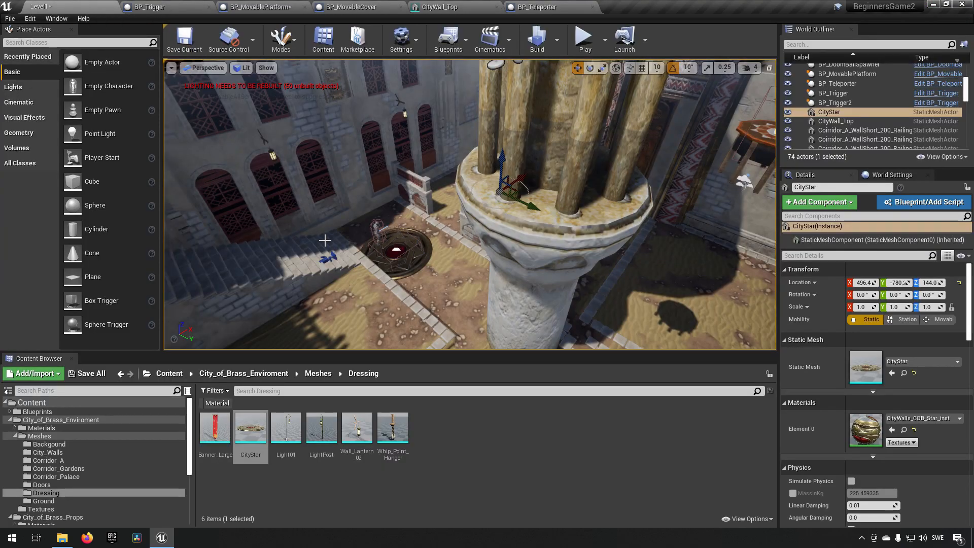
pyautogui.click(583, 39)
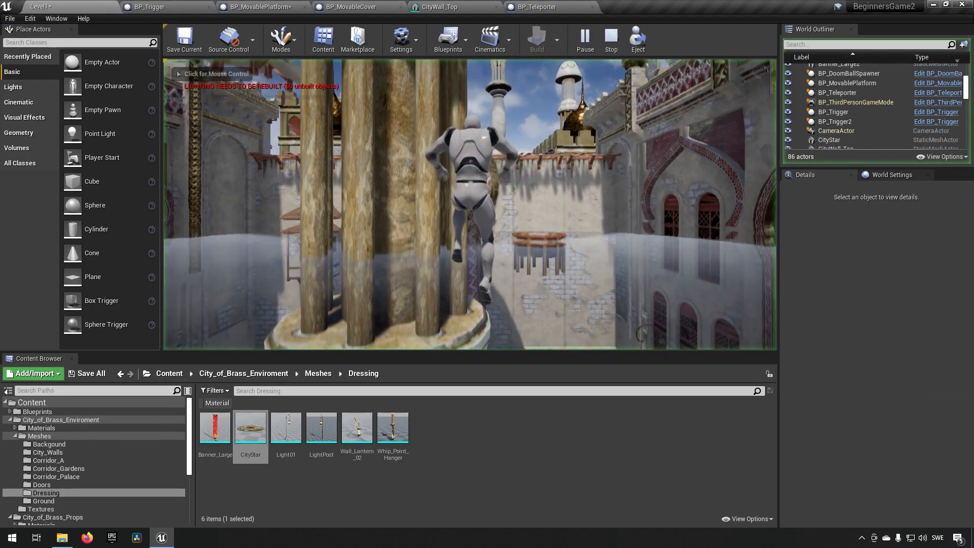
pyautogui.press('a')
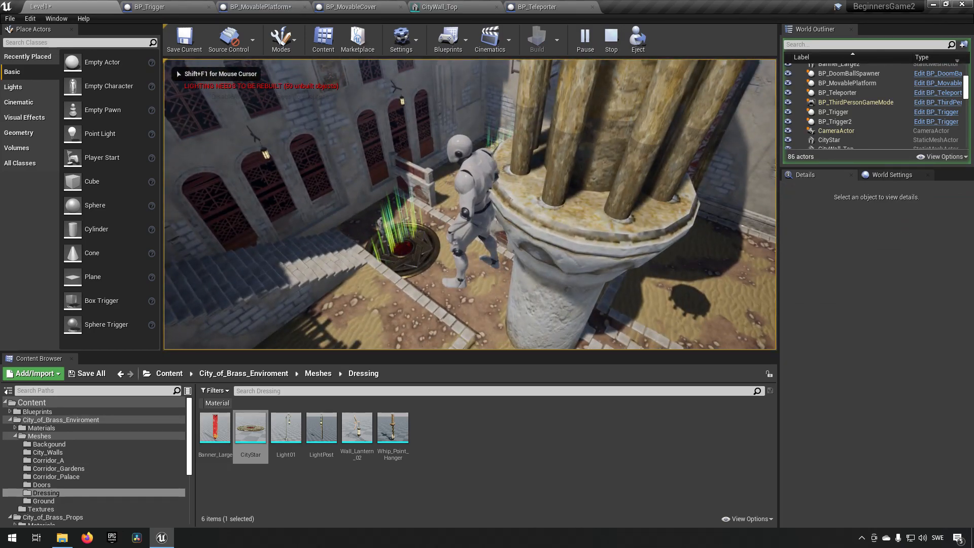
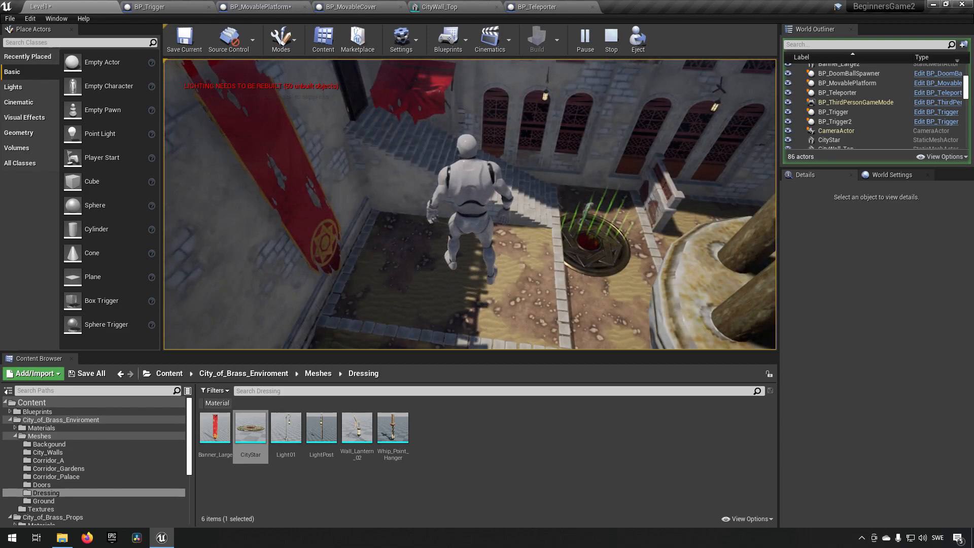
pyautogui.press('w')
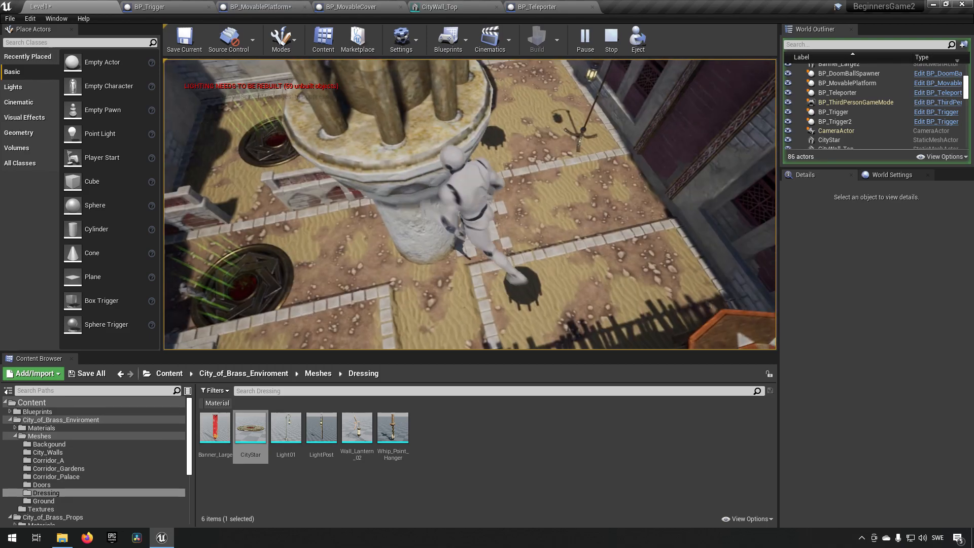
pyautogui.press('w')
pyautogui.press('space')
pyautogui.press('w')
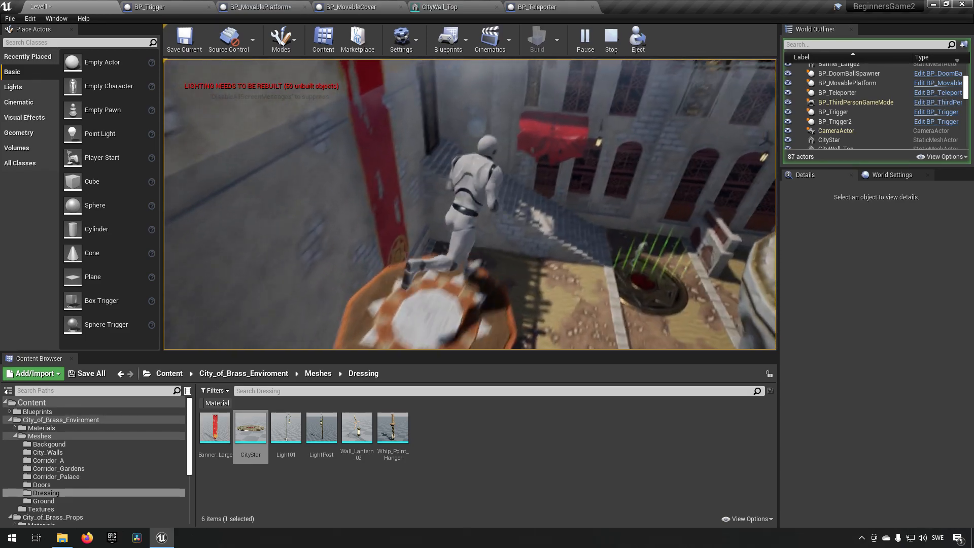
pyautogui.press('space')
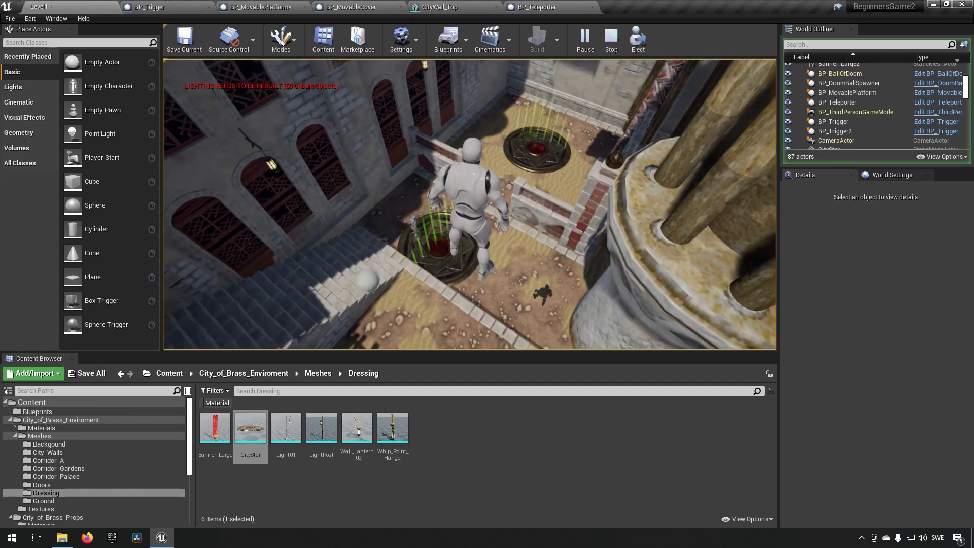
pyautogui.press('a')
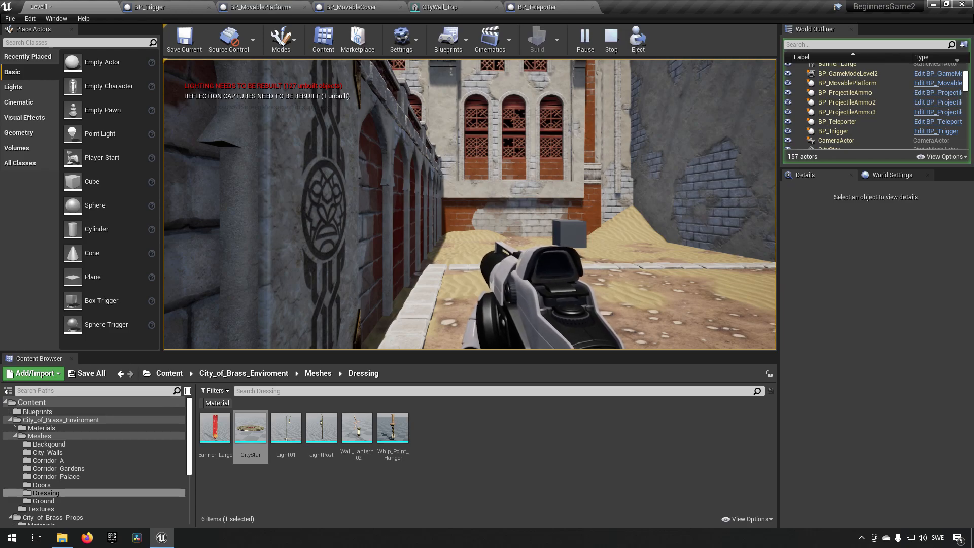
# - End the play-test and move BP_Teleporter from beside the stairs toward the walled corner area
pyautogui.press('Escape')
pyautogui.press('w')
pyautogui.moveTo(466, 246); pyautogui.dragTo(449, 283, button='right')
pyautogui.press('s')
pyautogui.press('a')
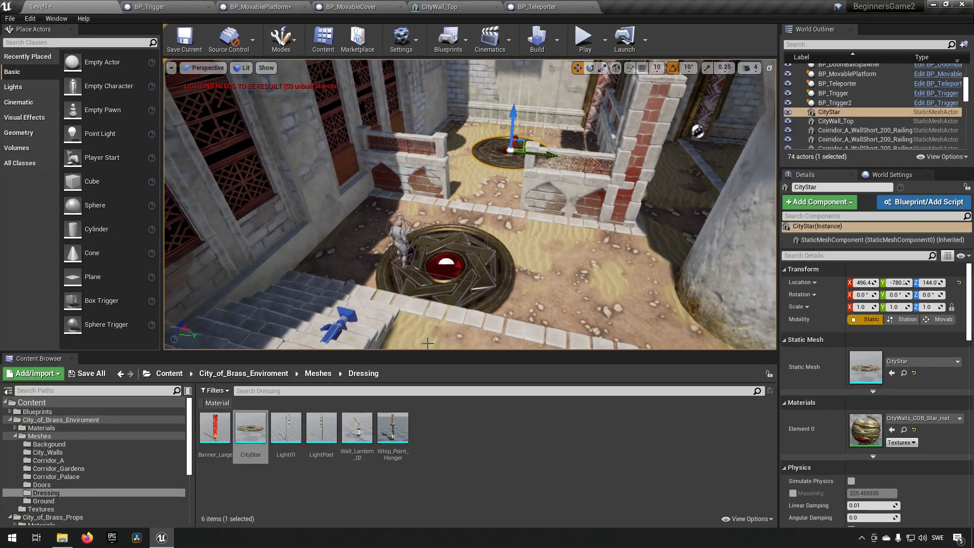
pyautogui.click(449, 283)
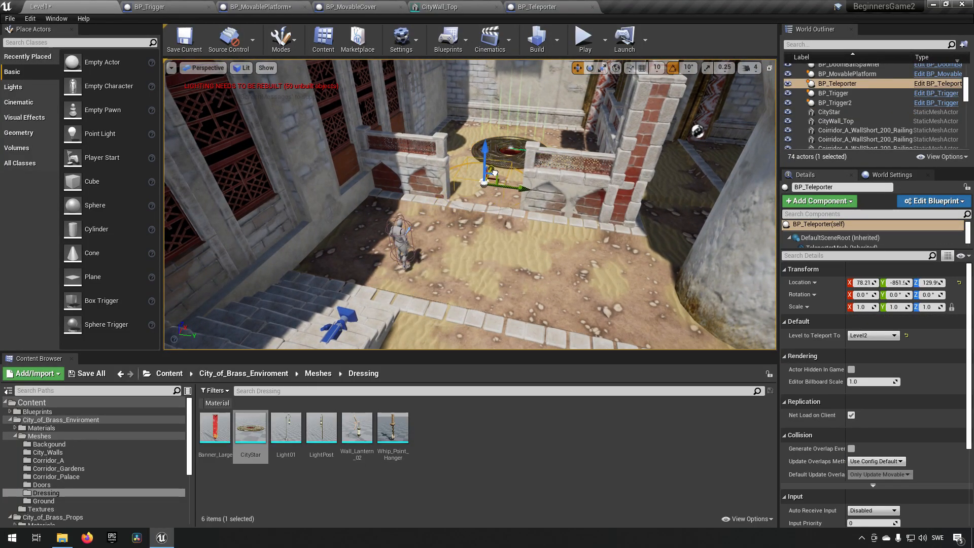
# - Delete the loose P_Gate_Green_Locked_01 emitter and the CityStar mesh in the walled corner area
pyautogui.press('w')
pyautogui.moveTo(497, 171)
pyautogui.mouseDown(button='right')
pyautogui.moveTo(497, 144)
pyautogui.moveTo(496, 177)
pyautogui.mouseUp(button='right')
pyautogui.moveTo(574, 167); pyautogui.dragTo(574, 170, button='right')
pyautogui.press('s')
pyautogui.click(522, 232)
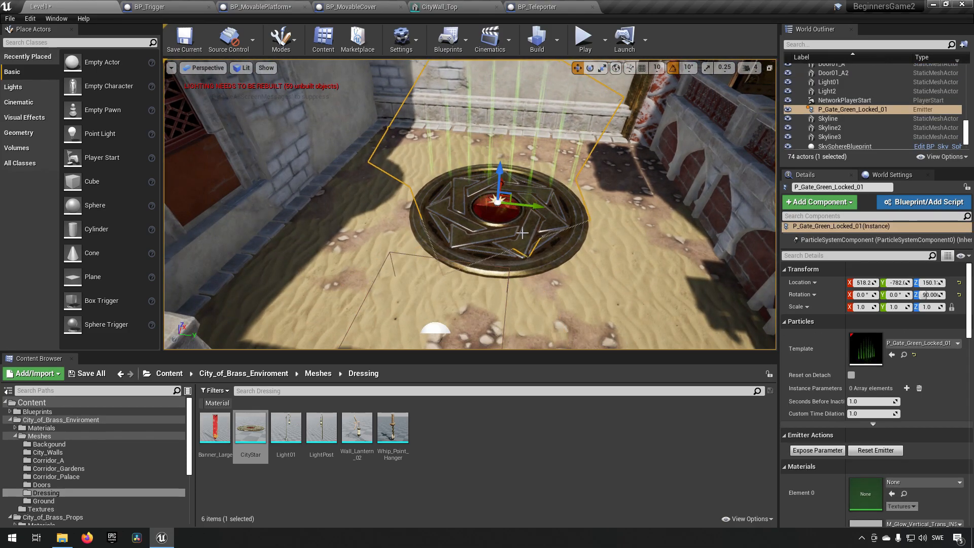
pyautogui.press('Delete')
pyautogui.click(515, 229)
pyautogui.press('Delete')
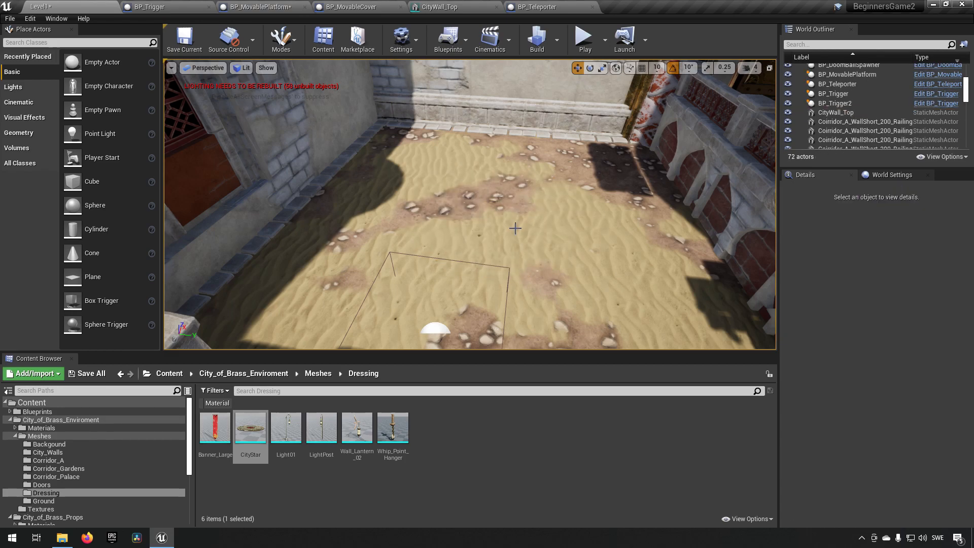
# - Move BP_Teleporter to the middle of the walled corner area and rotate it 90° about Z
pyautogui.click(442, 331)
pyautogui.moveTo(430, 321); pyautogui.dragTo(522, 225)
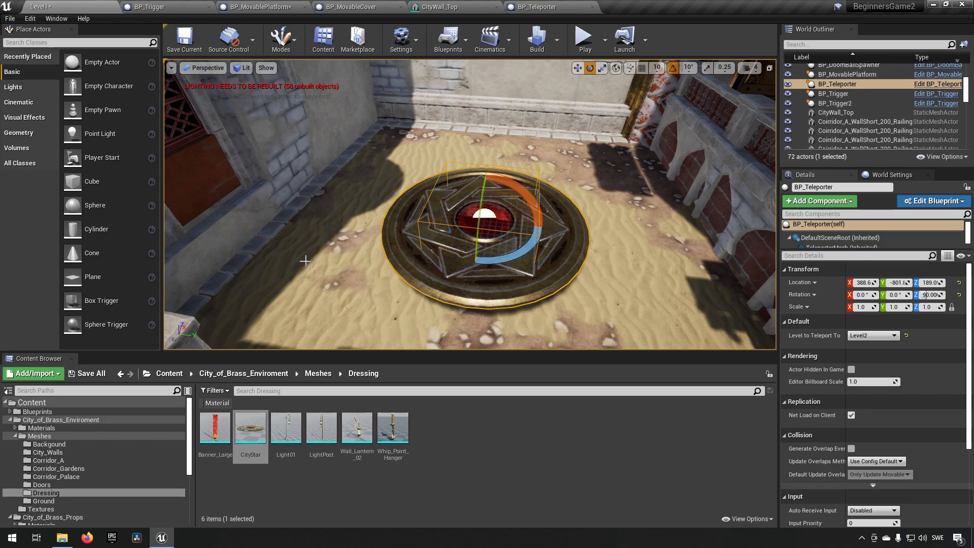
pyautogui.click(639, 274)
# - Snap BP_Teleporter down onto the floor
pyautogui.moveTo(639, 274); pyautogui.dragTo(568, 295, button='right')
pyautogui.moveTo(640, 247)
pyautogui.mouseDown(button='right')
pyautogui.moveTo(538, 284)
pyautogui.moveTo(619, 244)
pyautogui.moveTo(640, 247)
pyautogui.mouseUp(button='right')
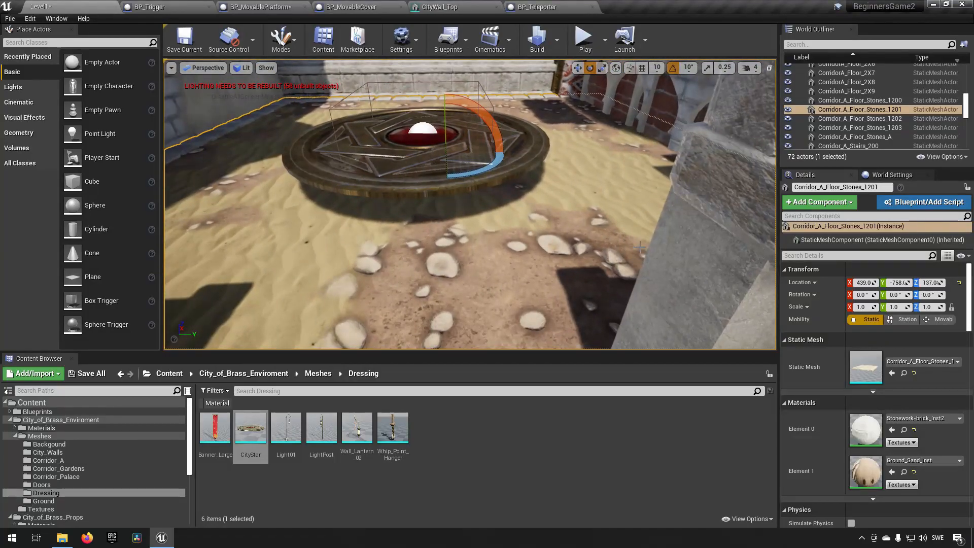
pyautogui.click(420, 195)
pyautogui.click(422, 236)
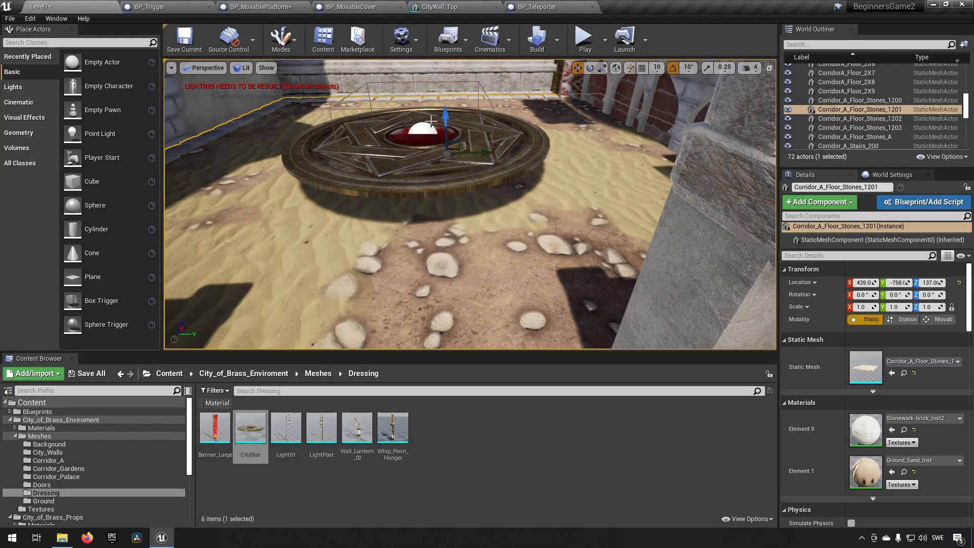
pyautogui.click(422, 183)
pyautogui.press('End')
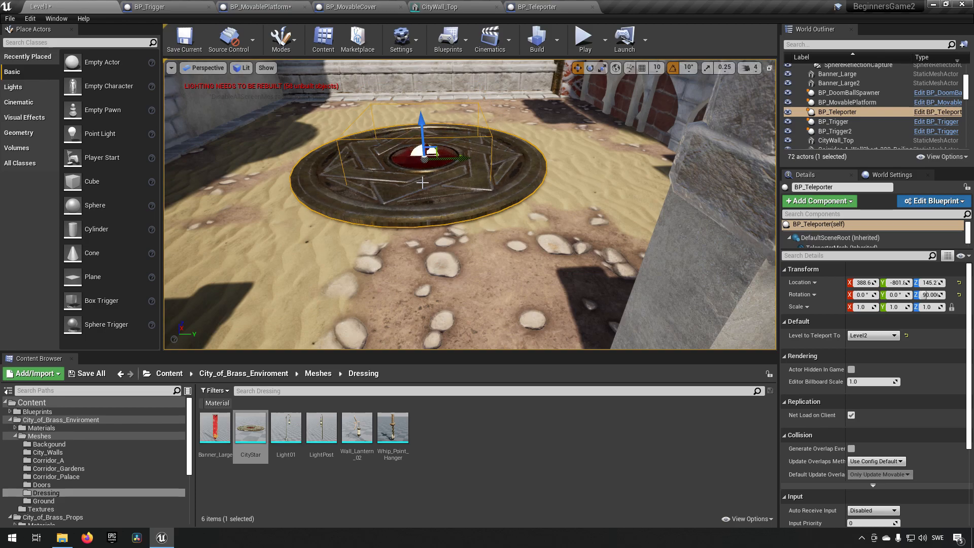
# - Switch the viewport to Player Collision and examine the floor collision around the stairs and walled corner
pyautogui.moveTo(456, 235); pyautogui.dragTo(258, 269, button='right')
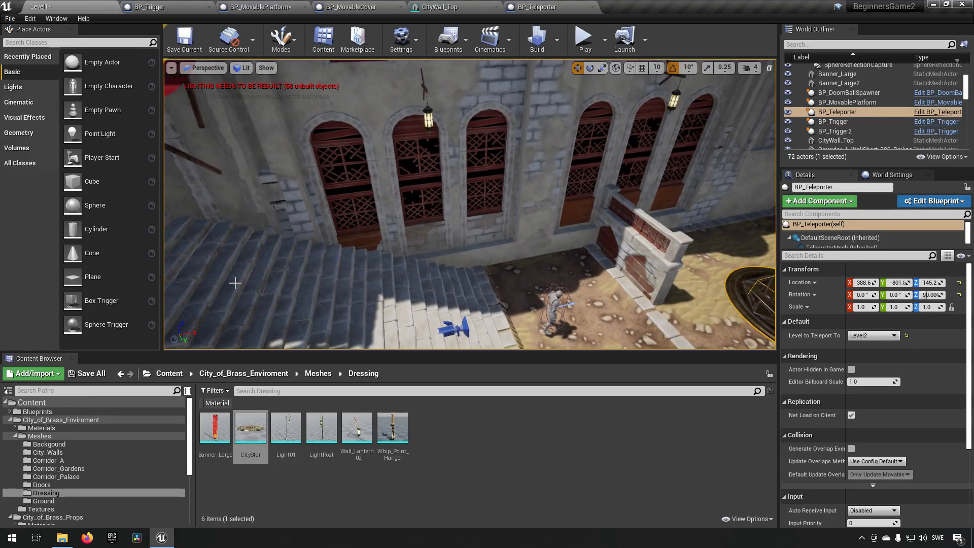
pyautogui.press('f')
pyautogui.moveTo(378, 272); pyautogui.dragTo(292, 183, button='right')
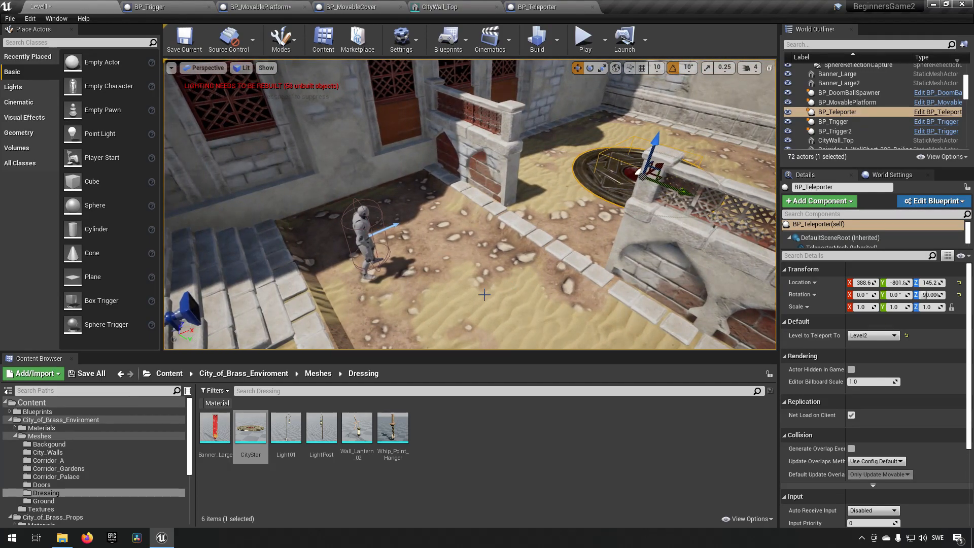
pyautogui.click(244, 69)
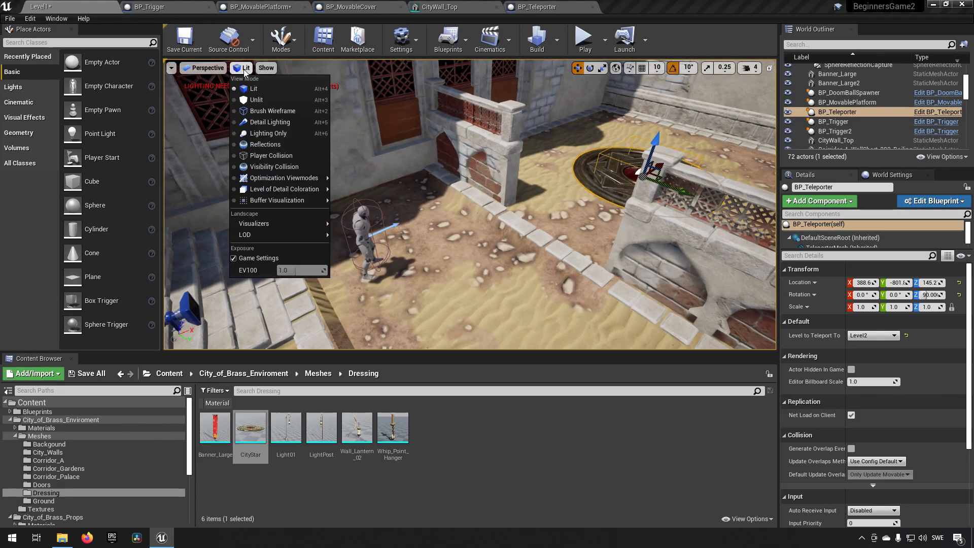
pyautogui.click(262, 157)
pyautogui.moveTo(323, 188); pyautogui.dragTo(390, 248, button='right')
pyautogui.press('Escape')
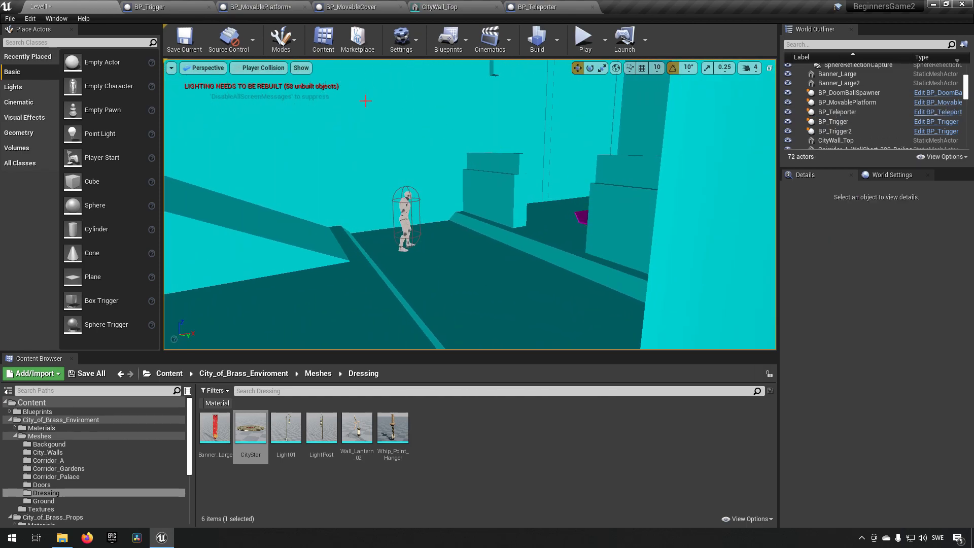
# - Lower the floor piece Corridor_A_Floor_Stones_1202 to a Z location of about 101
pyautogui.click(267, 70)
pyautogui.click(542, 273)
pyautogui.moveTo(543, 274); pyautogui.dragTo(402, 337, button='right')
pyautogui.press('f')
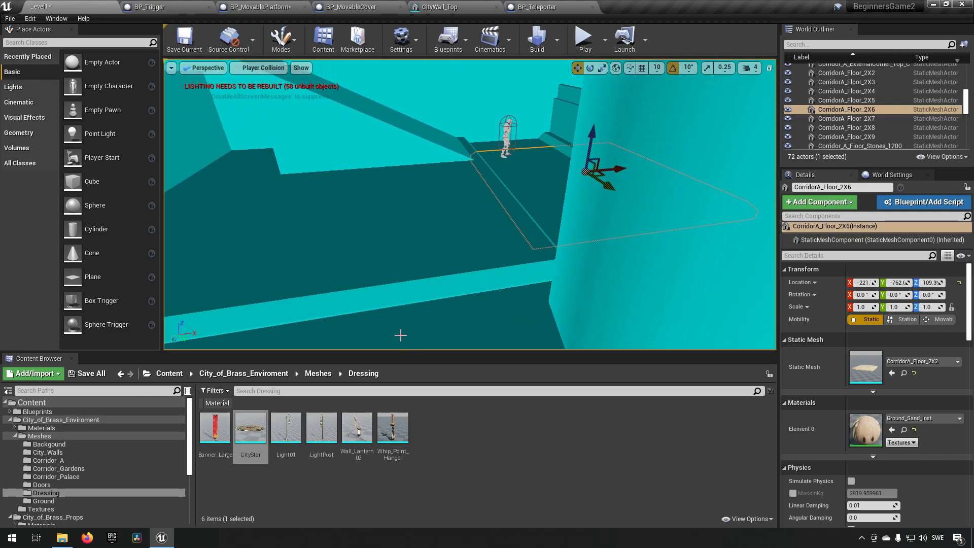
pyautogui.click(390, 228)
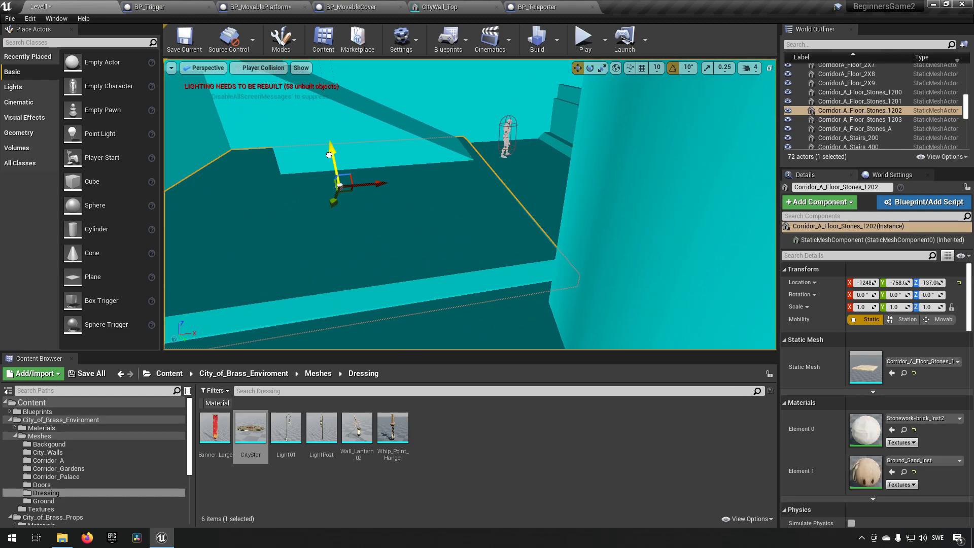
pyautogui.moveTo(329, 158); pyautogui.dragTo(329, 167)
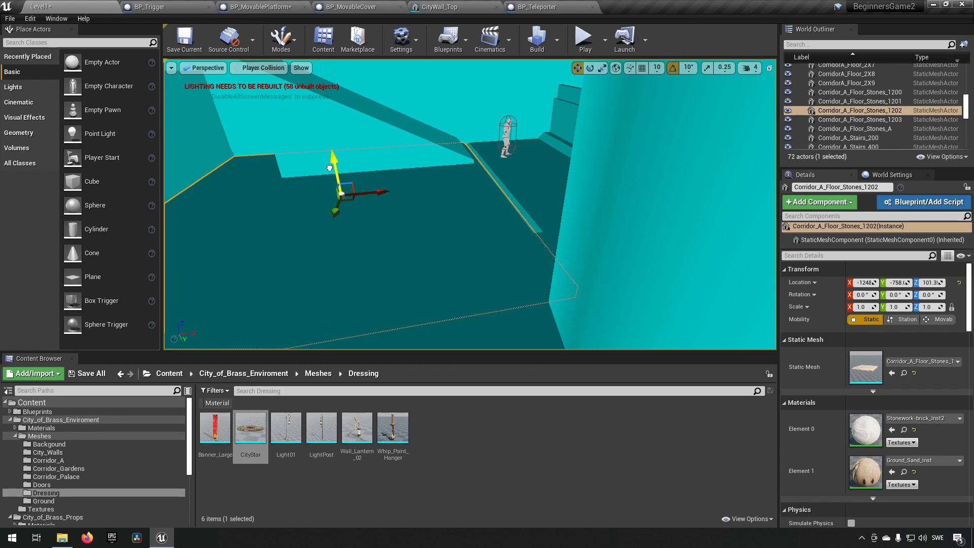
# - Return the viewport to Lit mode and raise Corridor_A_Floor_Stones_1202 to a Z location of about 111
pyautogui.click(251, 69)
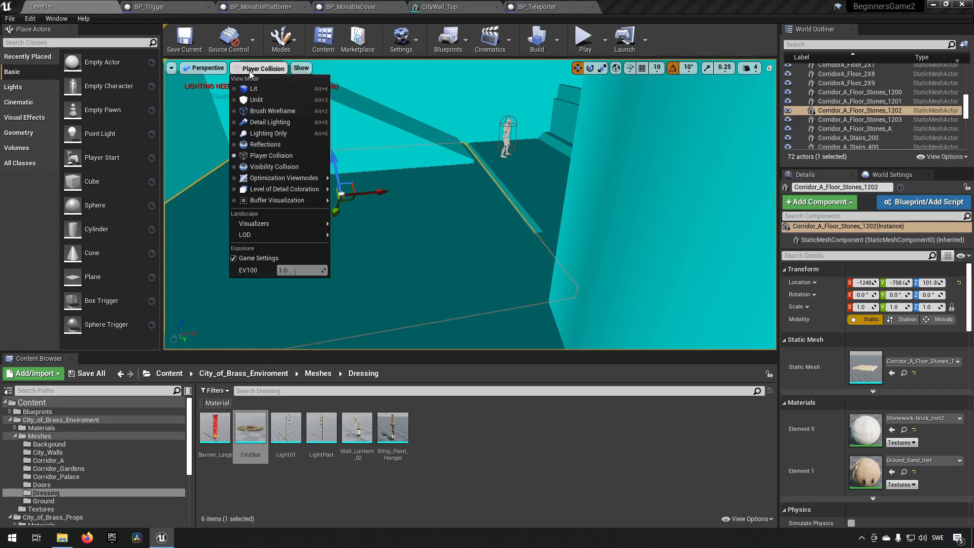
pyautogui.click(254, 89)
pyautogui.moveTo(340, 171); pyautogui.dragTo(331, 162)
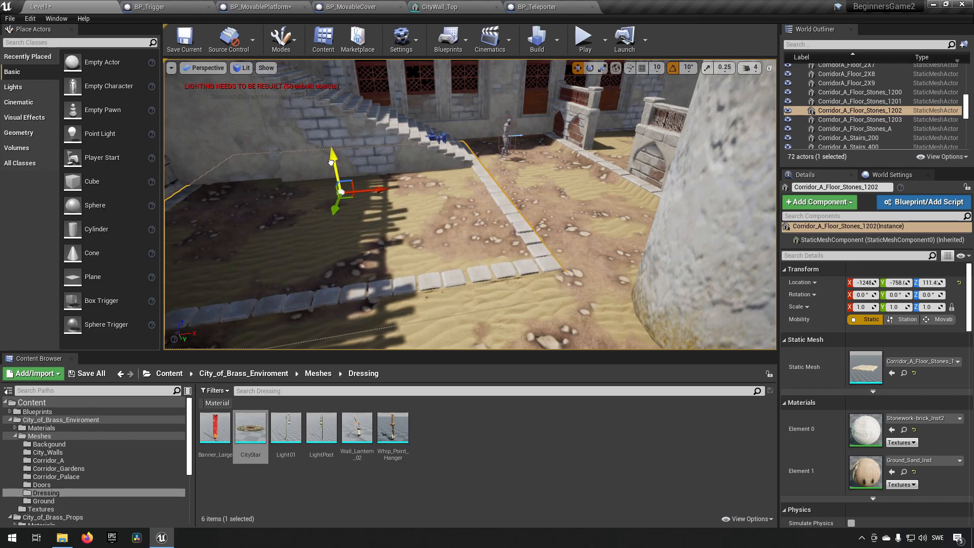
# - Lower Corridor_A_Floor_Stones_1201, the floor piece under the teleporter, to reduce its raised edge
pyautogui.moveTo(415, 180); pyautogui.dragTo(509, 255, button='right')
pyautogui.click(495, 252)
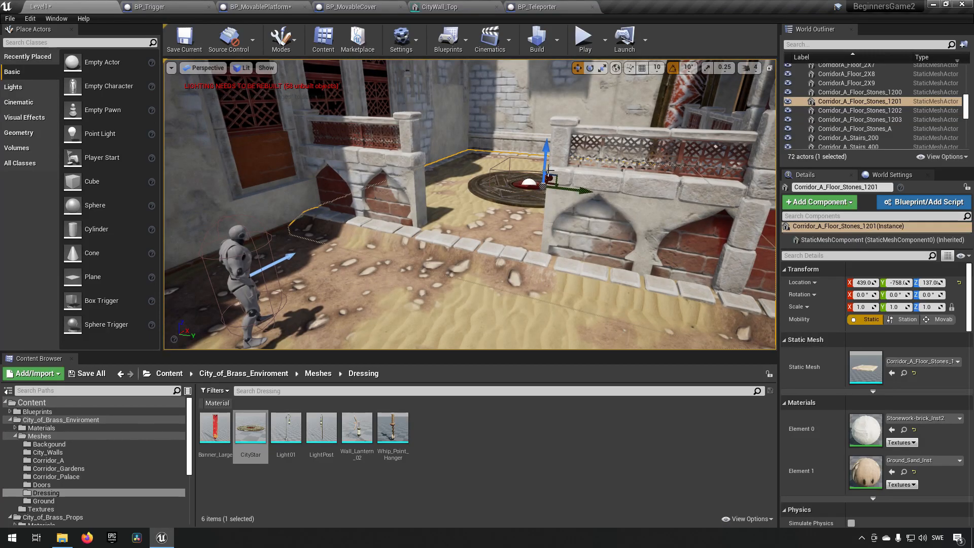
pyautogui.moveTo(545, 150); pyautogui.dragTo(537, 160)
# - Select the stone-edged floor piece by the lamp together with Light2 and lower both
pyautogui.moveTo(537, 160); pyautogui.dragTo(576, 259, button='right')
pyautogui.keyDown('ctrl'); pyautogui.click(723, 219); pyautogui.keyUp('ctrl')
pyautogui.press('f')
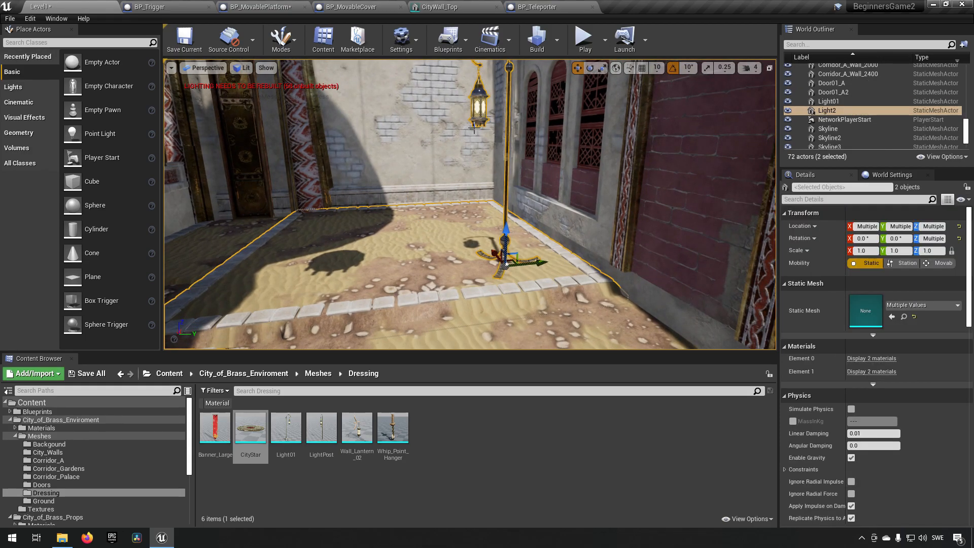
pyautogui.moveTo(416, 241); pyautogui.dragTo(416, 247, button='right')
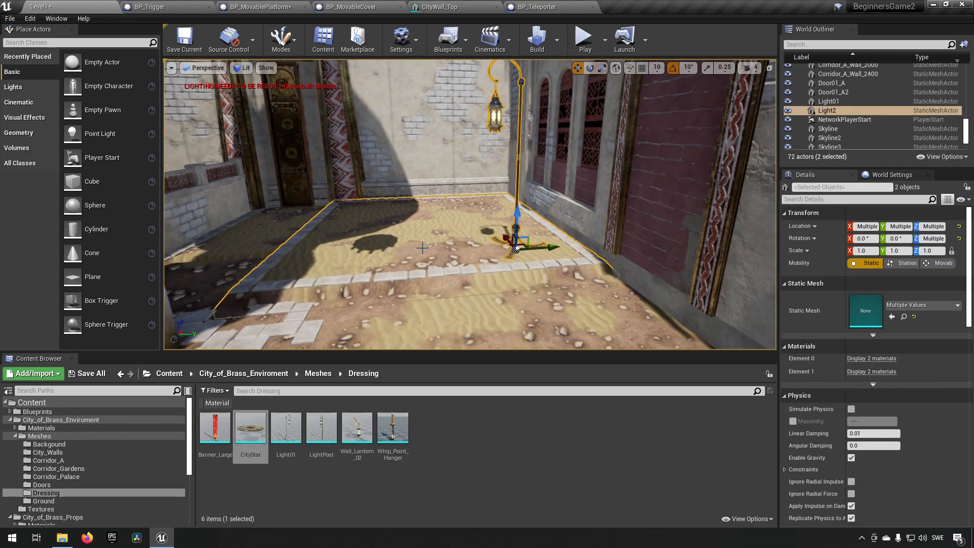
pyautogui.moveTo(514, 215); pyautogui.dragTo(516, 218)
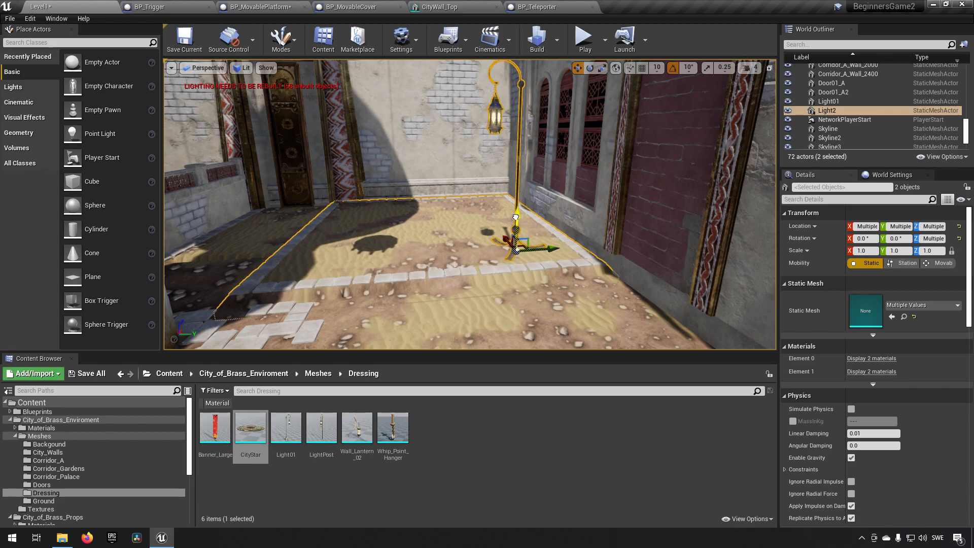
# - Adjust the height of Corridor_A_Floor_Stones_1203 to a Z location of about 106
pyautogui.moveTo(471, 271); pyautogui.dragTo(621, 293, button='right')
pyautogui.click(602, 242)
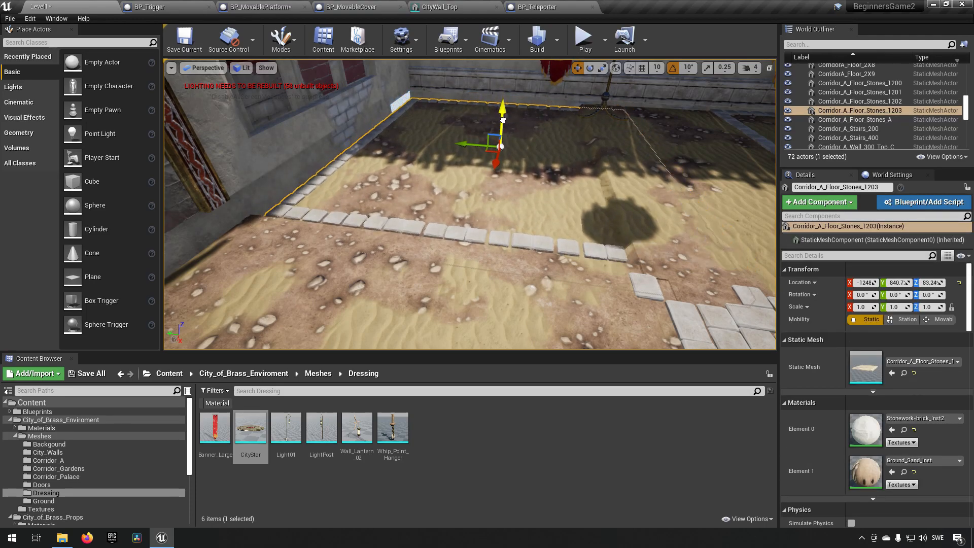
pyautogui.moveTo(503, 118); pyautogui.dragTo(499, 114)
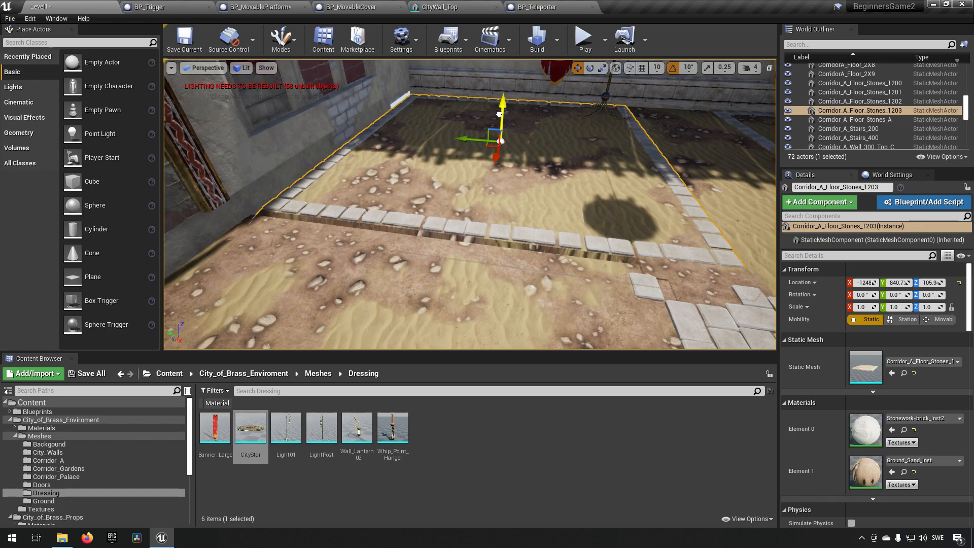
# - Snap BP_Teleporter down onto the lowered floor and save the level
pyautogui.moveTo(516, 210); pyautogui.dragTo(695, 173, button='right')
pyautogui.press('s')
pyautogui.moveTo(507, 202); pyautogui.dragTo(540, 205, button='right')
pyautogui.moveTo(719, 174); pyautogui.dragTo(756, 170, button='right')
pyautogui.press('w')
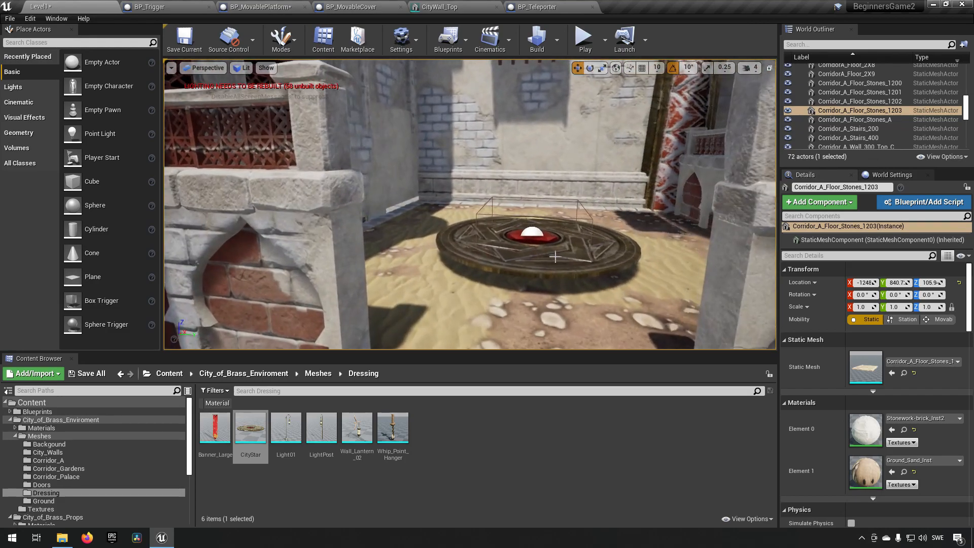
pyautogui.click(545, 265)
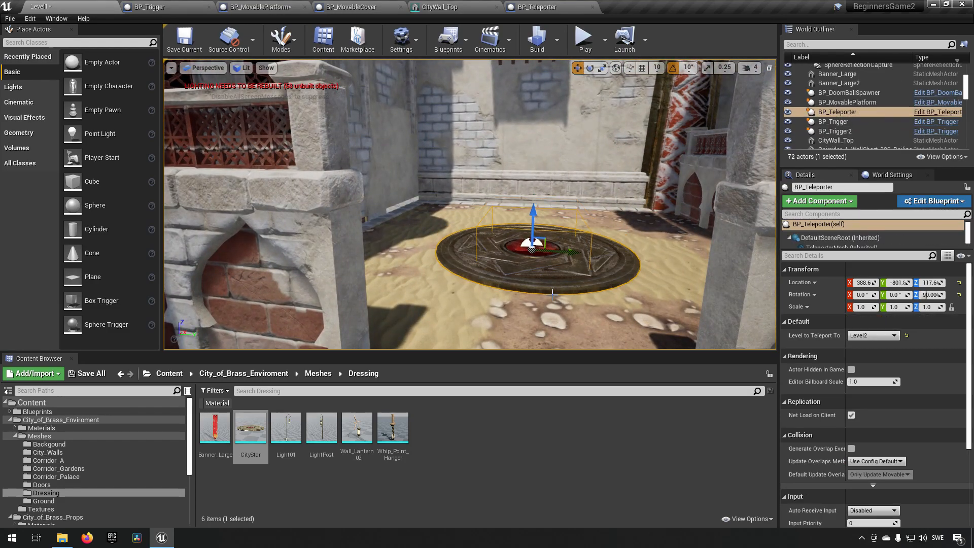
pyautogui.press('s')
pyautogui.moveTo(553, 293)
pyautogui.mouseDown(button='right')
pyautogui.moveTo(527, 313)
pyautogui.moveTo(568, 310)
pyautogui.moveTo(544, 298)
pyautogui.mouseUp(button='right')
pyautogui.press('s')
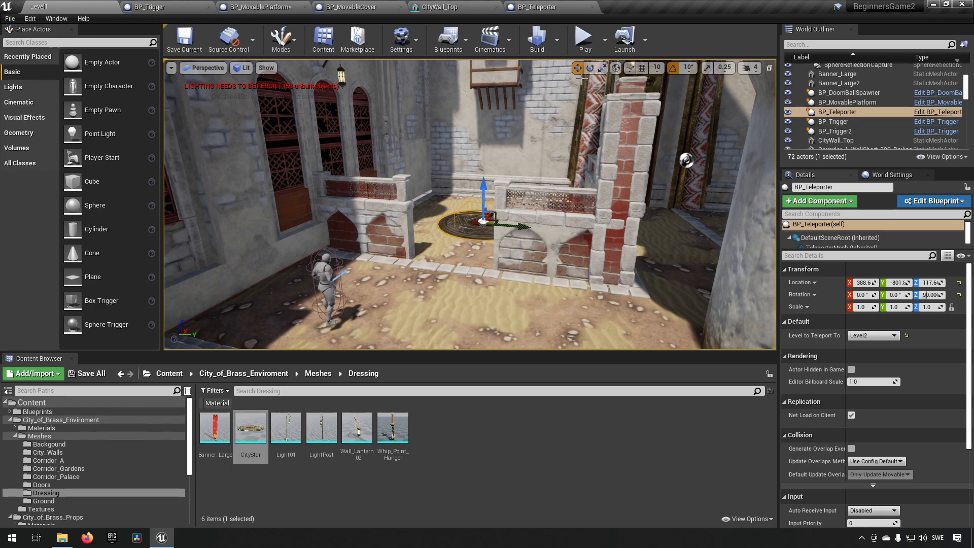
# - Play-test the level, jumping down from the pillar to the courtyard to check the lowered floors and teleporter effect
pyautogui.click(583, 41)
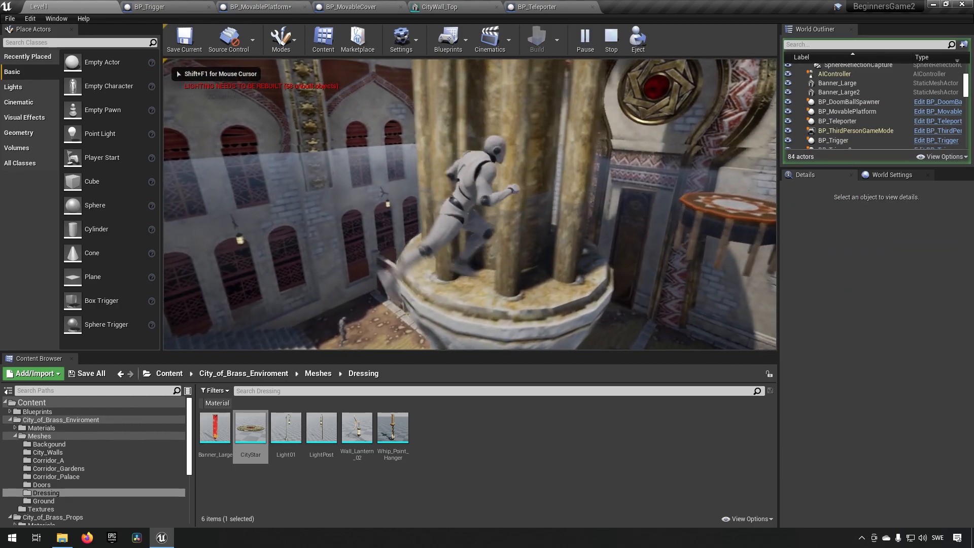
pyautogui.press('w')
pyautogui.press('space')
pyautogui.press('space')
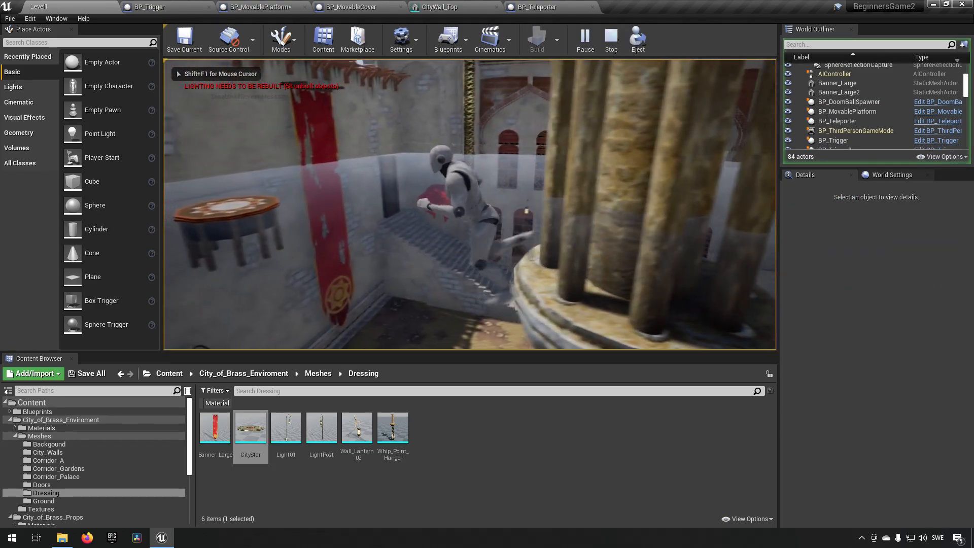
pyautogui.press('w')
pyautogui.press('space')
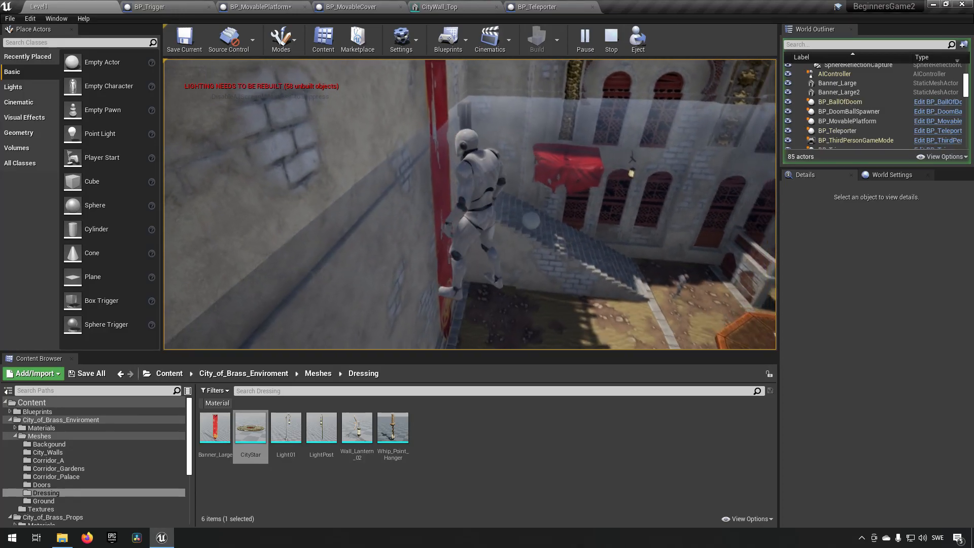
pyautogui.press('w')
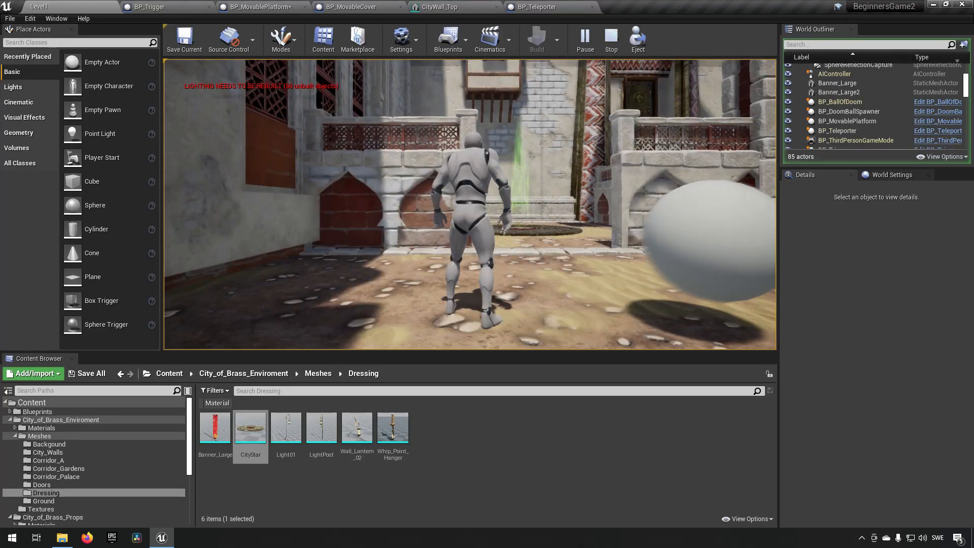
pyautogui.press('Escape')
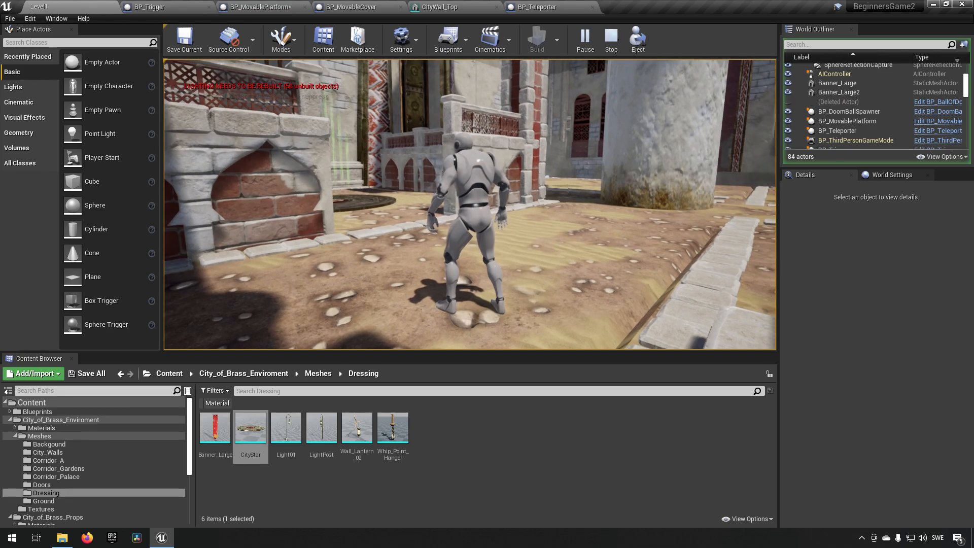
# - Open the BP_BallOfDoom blueprint from the Blueprints folder and show its viewport
pyautogui.moveTo(563, 293); pyautogui.dragTo(258, 297, button='right')
pyautogui.press('s')
pyautogui.press('s')
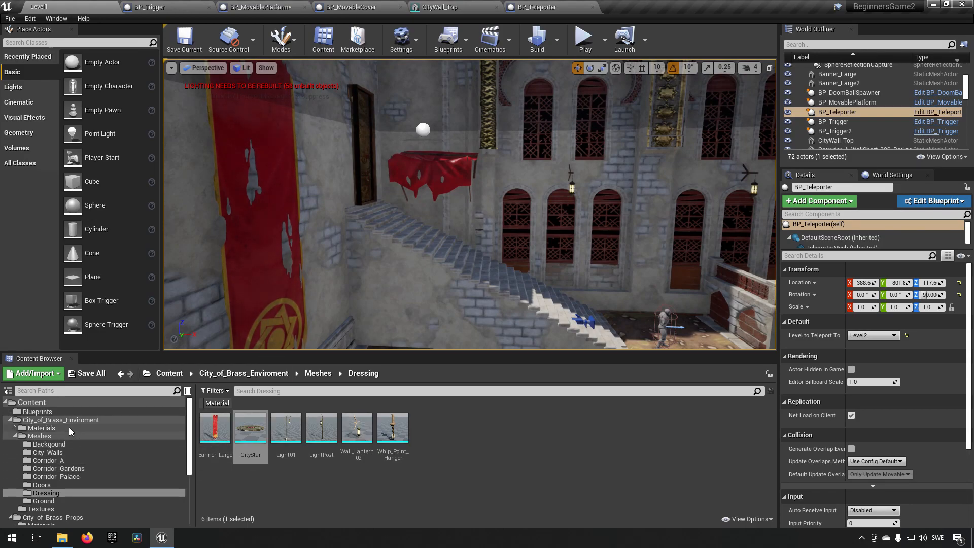
pyautogui.click(31, 402)
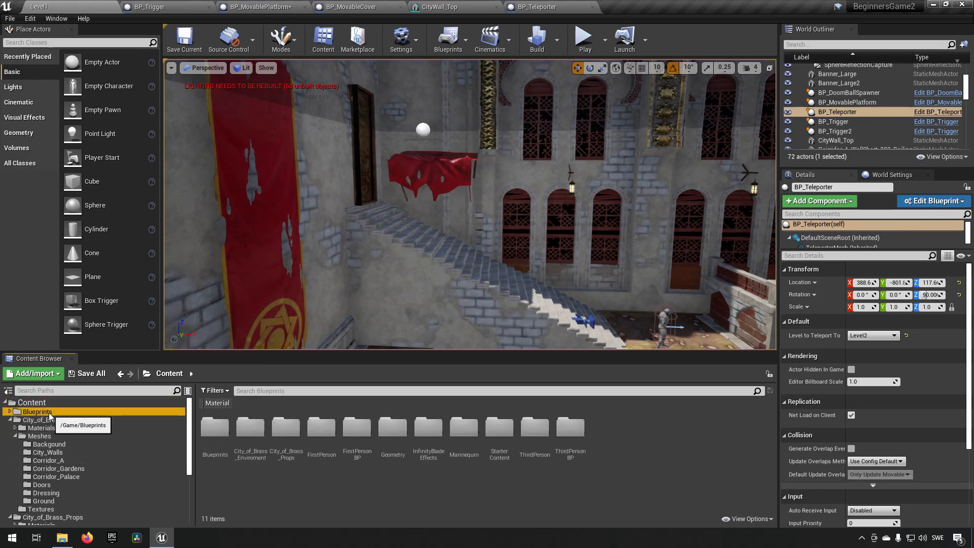
pyautogui.click(37, 411)
pyautogui.doubleClick(357, 431)
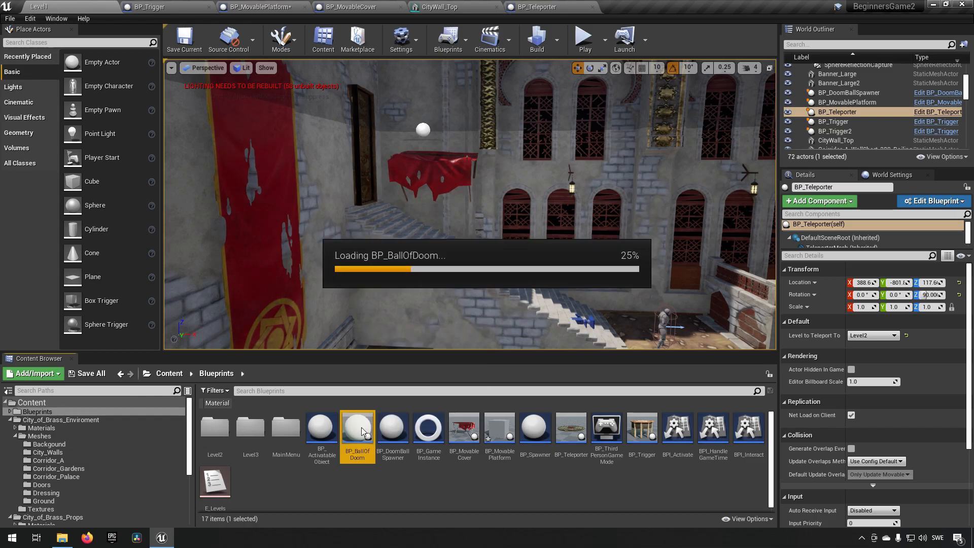
pyautogui.click(192, 65)
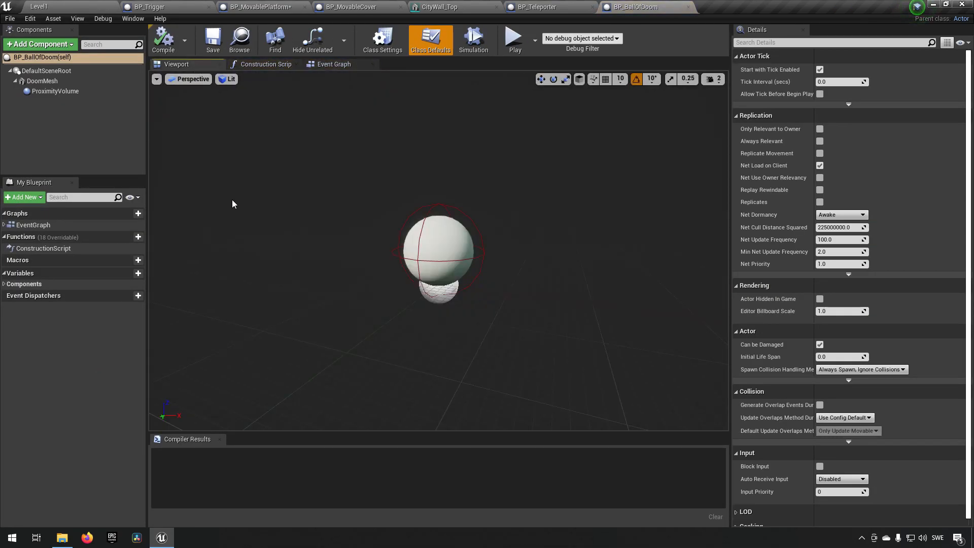
# - Assign the M_Metal_Gold material to the DoomMesh sphere of BP_BallOfDoom
pyautogui.click(62, 81)
pyautogui.click(918, 309)
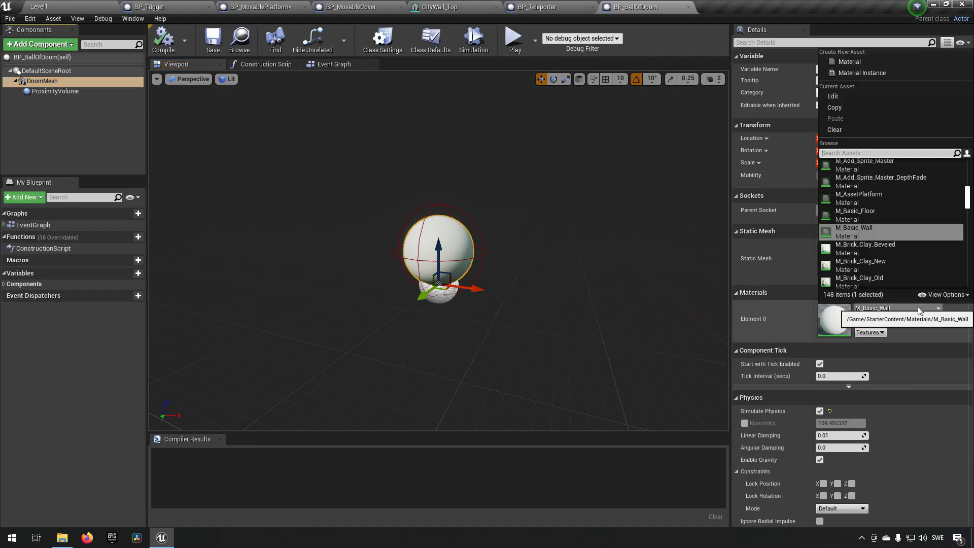
pyautogui.write('gold')
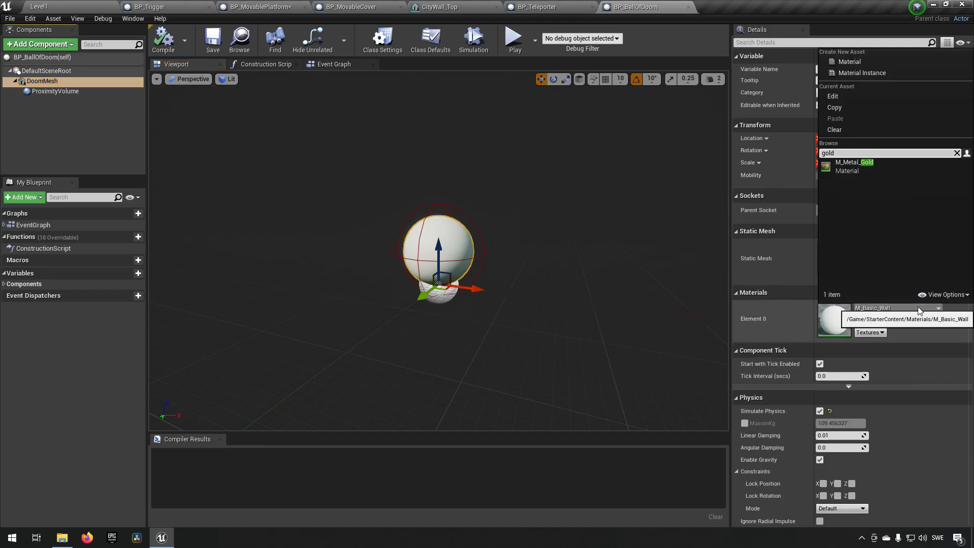
pyautogui.click(875, 164)
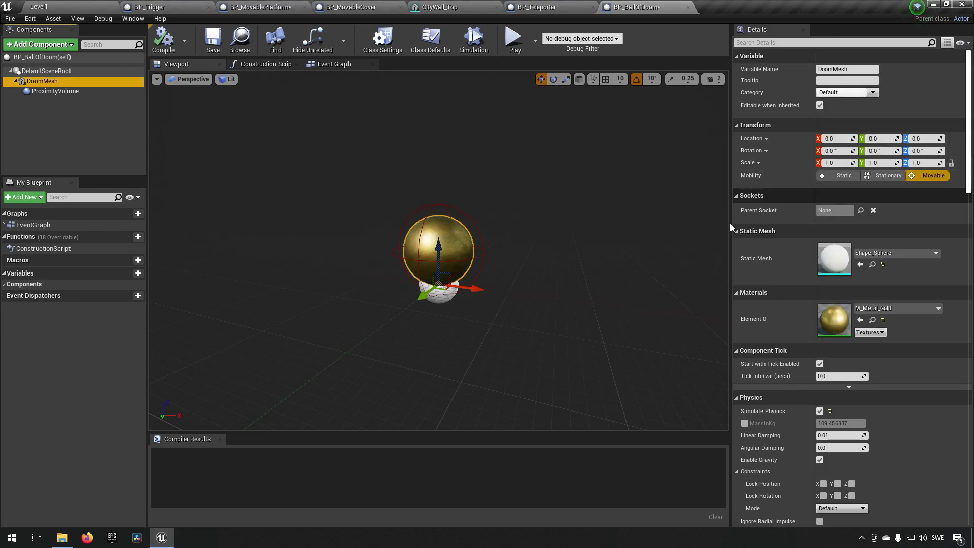
pyautogui.moveTo(526, 274); pyautogui.dragTo(589, 273, button='right')
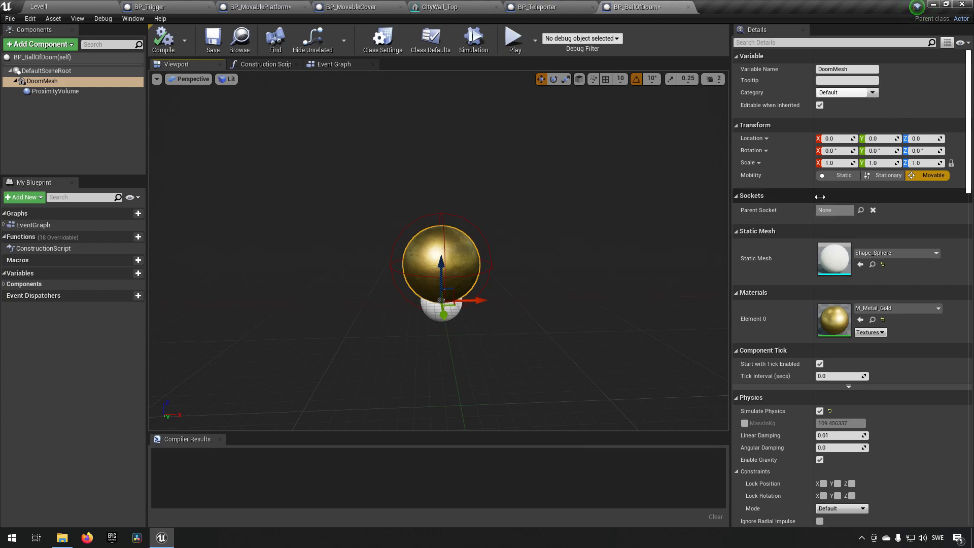
# - Scale the DoomMesh uniformly to 0.7 and compile the blueprint
pyautogui.click(844, 165)
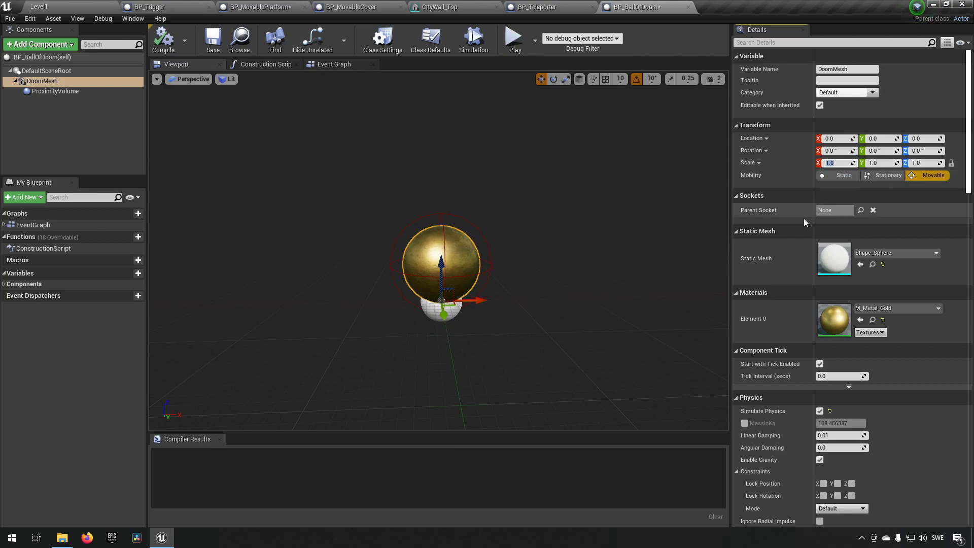
pyautogui.write('0.7')
pyautogui.press('Tab')
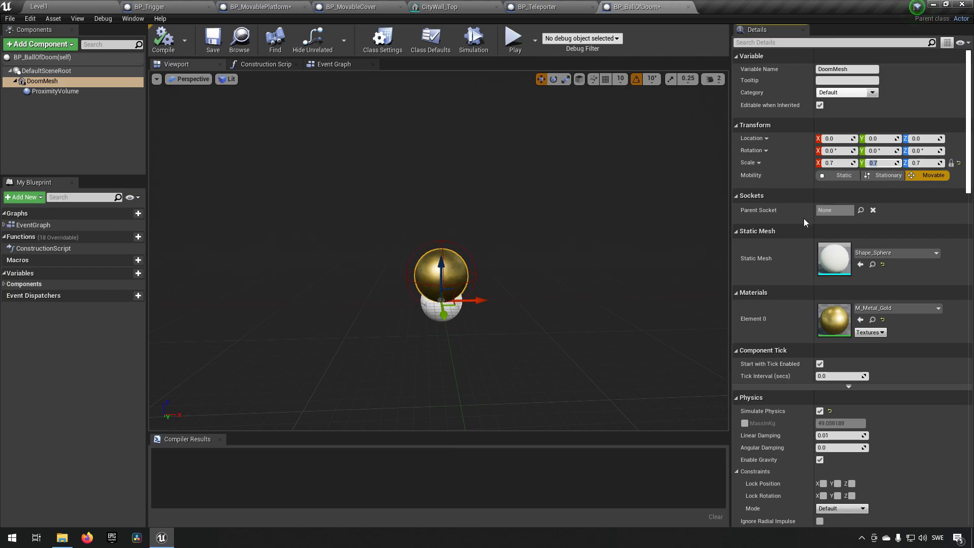
pyautogui.click(169, 40)
# - Play-test Level1, checking the gold doom ball in the courtyard and running into the teleporter to reach Level2
pyautogui.click(84, 8)
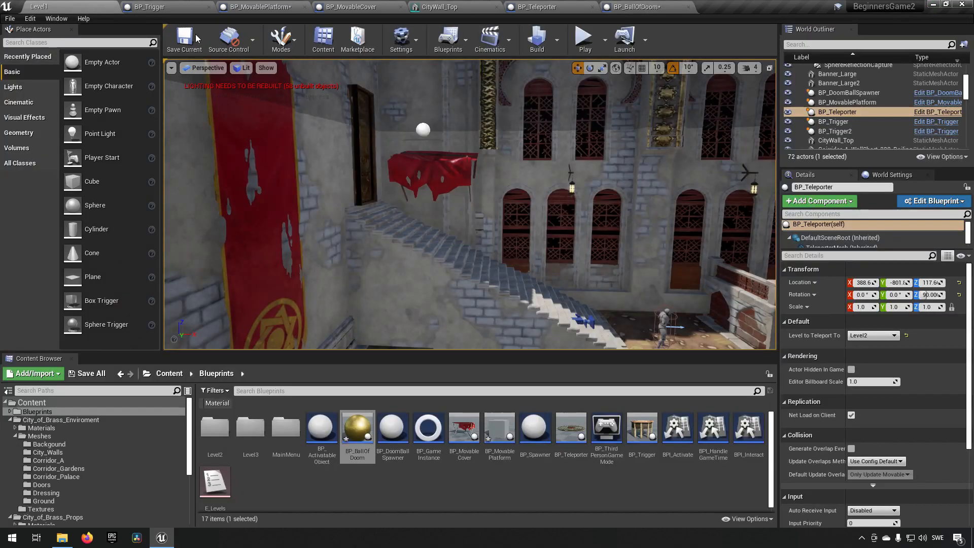
pyautogui.click(584, 38)
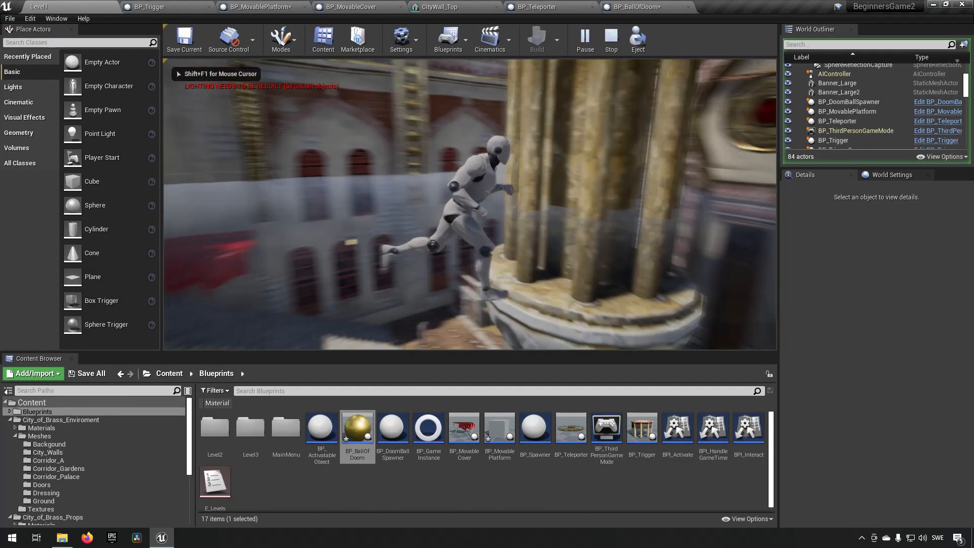
pyautogui.press('w')
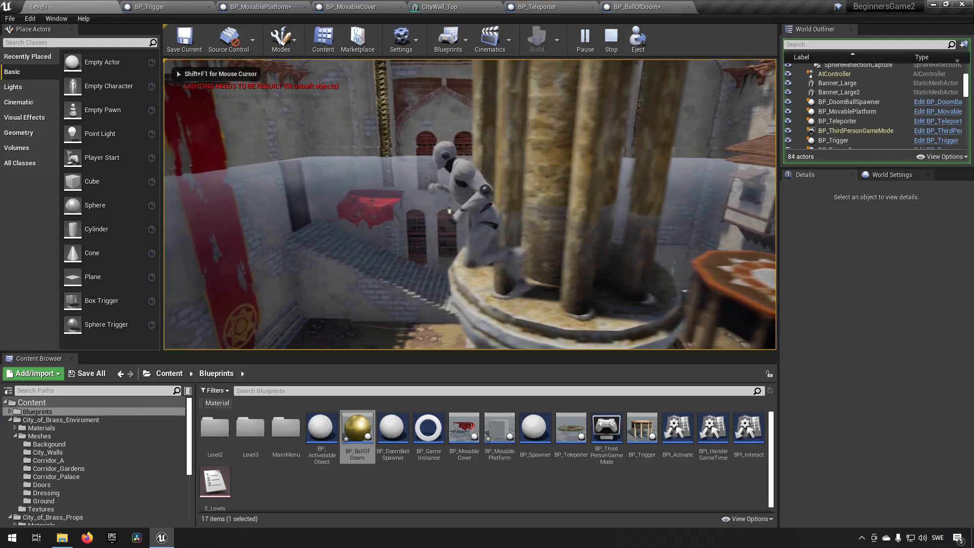
pyautogui.press('space')
pyautogui.press('w')
pyautogui.press('space')
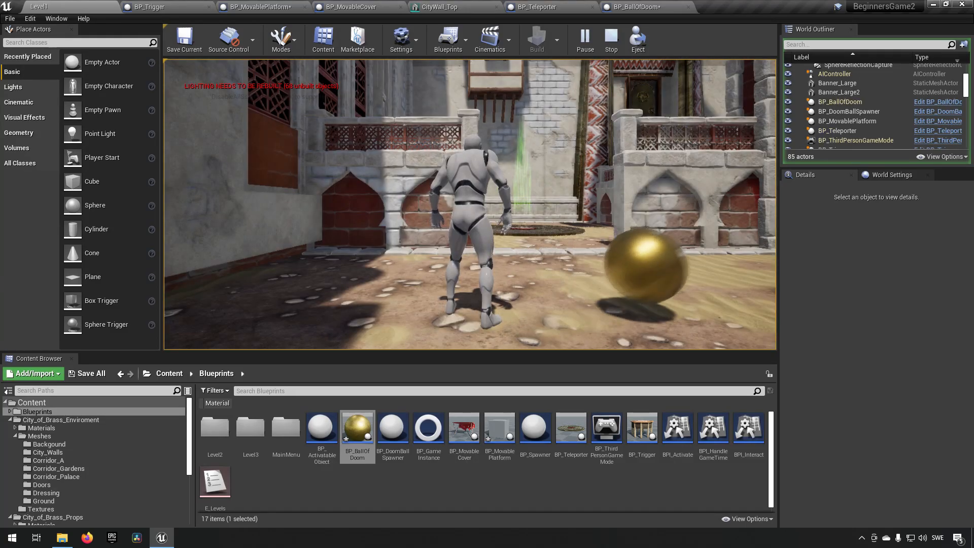
pyautogui.press('w')
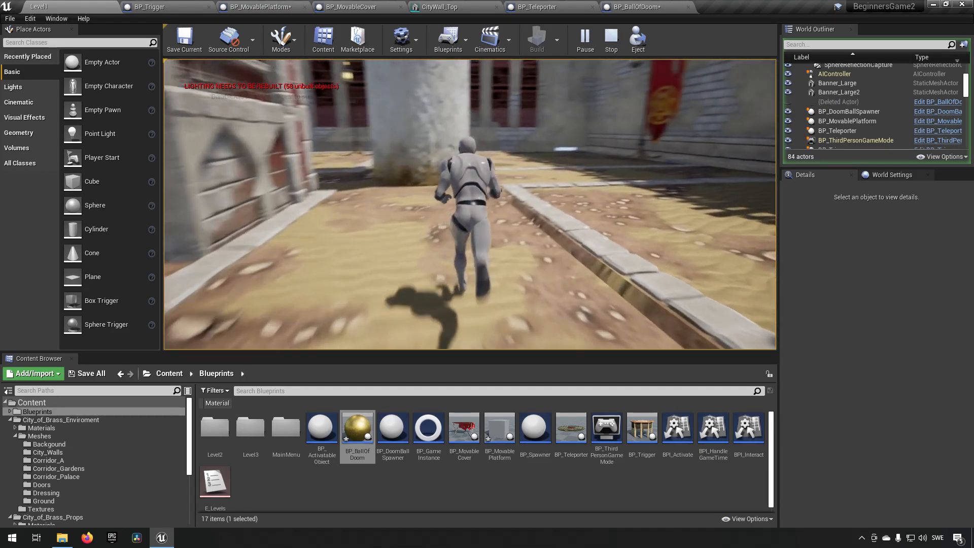
pyautogui.press('w')
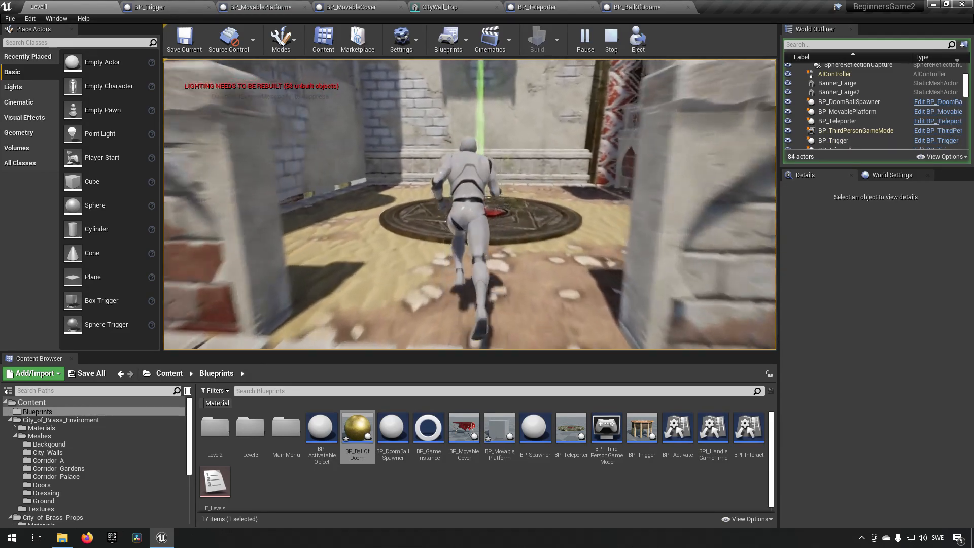
pyautogui.press('w')
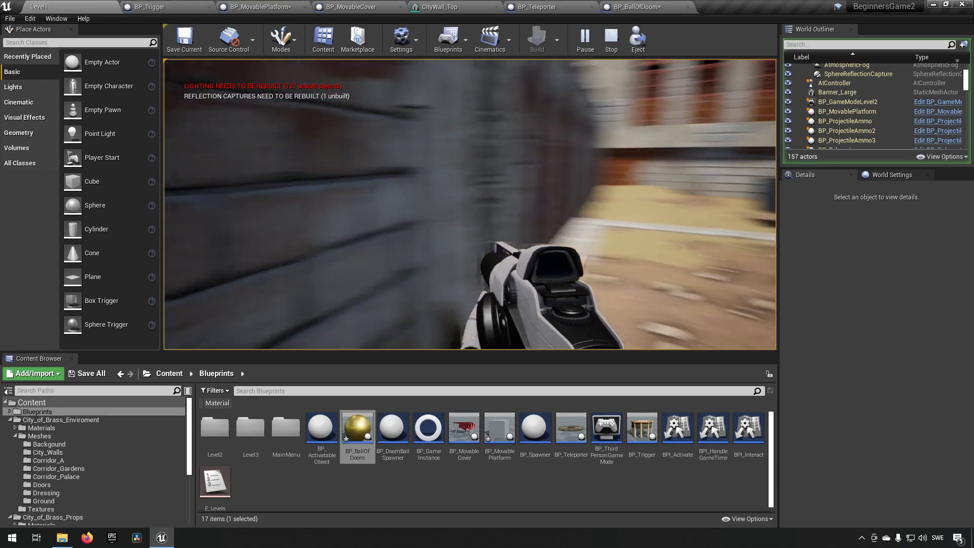
# - Walk around the Level2 courtyard in first person and end the play session
pyautogui.press('w')
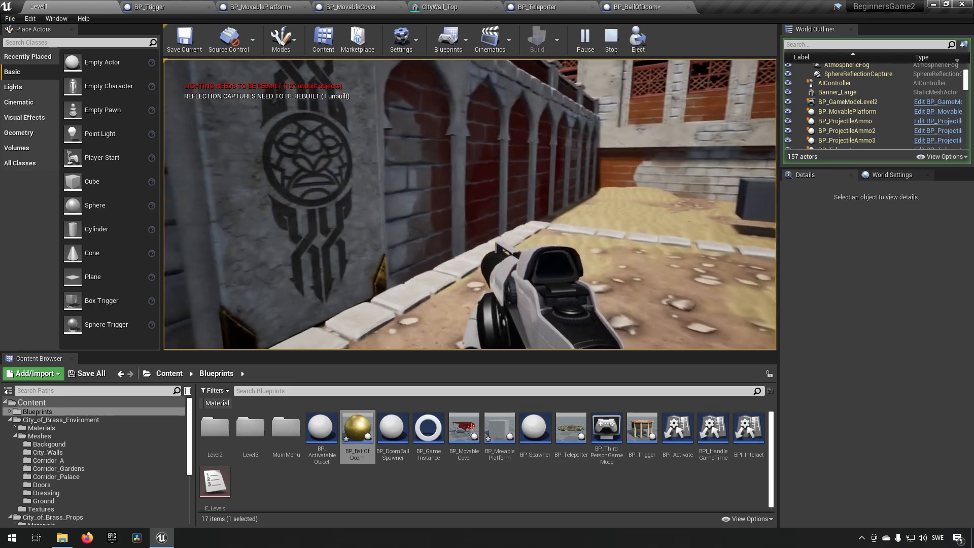
pyautogui.press('w')
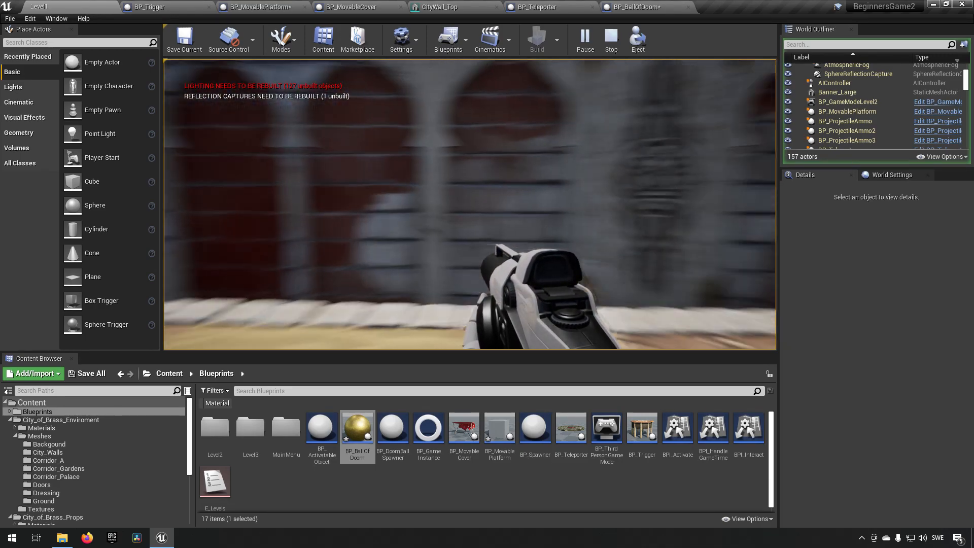
pyautogui.press('d')
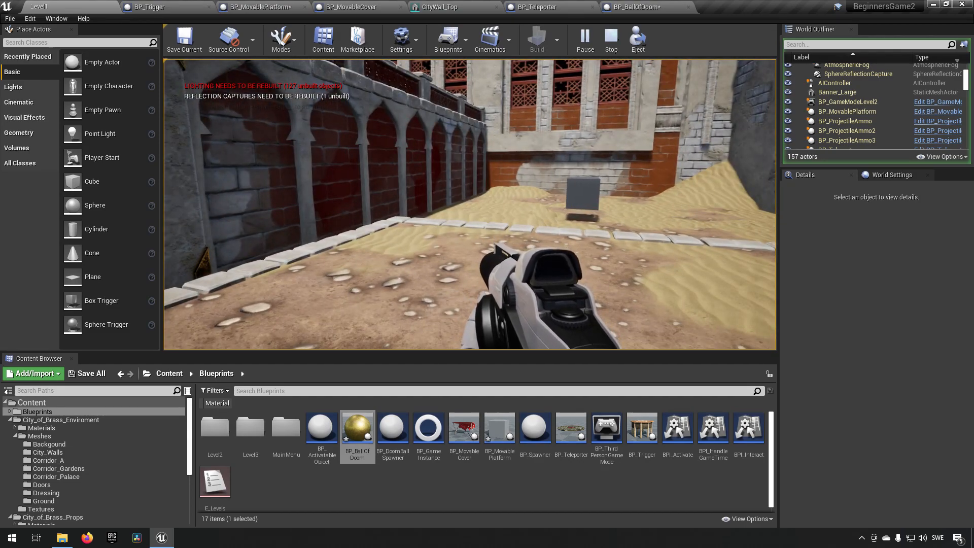
pyautogui.press('Escape')
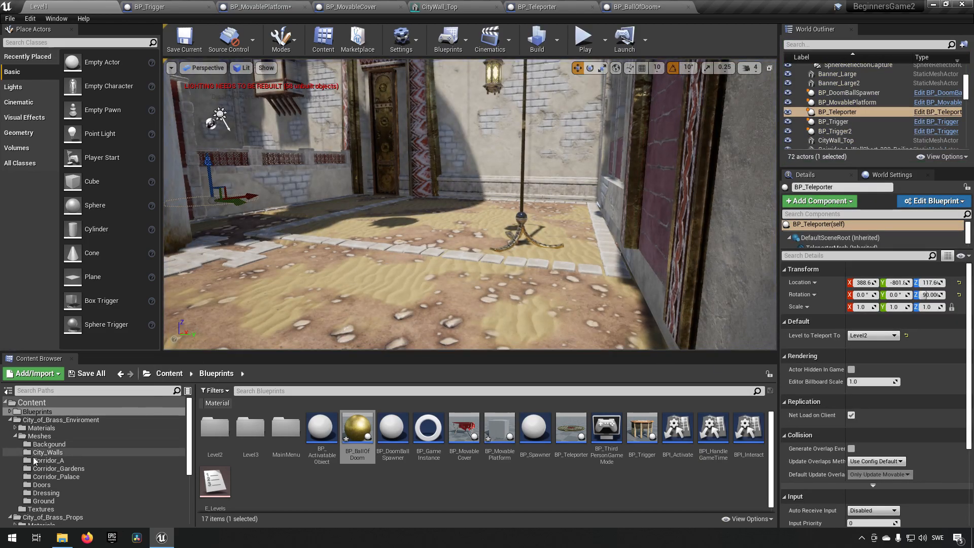
# - Open Level2 from the ThirdPersonBP Maps folder, saving BP_BallOfDoom and BP_MovablePlatform
pyautogui.scroll(-5, 52, 457)
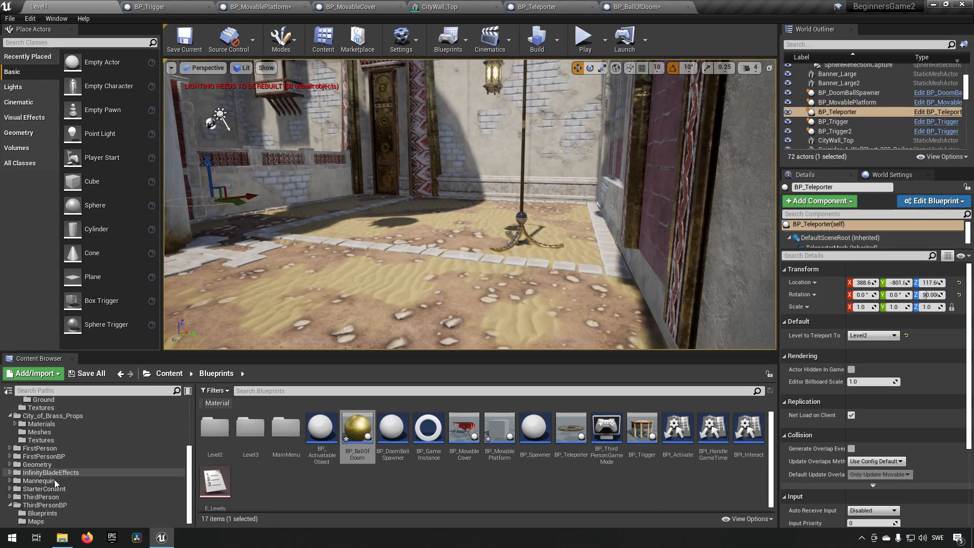
pyautogui.click(35, 521)
pyautogui.doubleClick(285, 426)
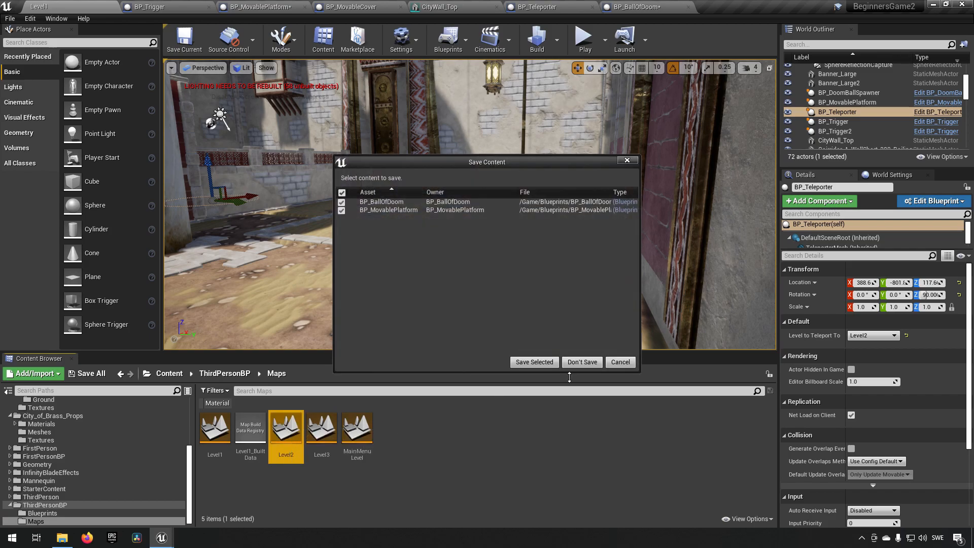
pyautogui.click(546, 362)
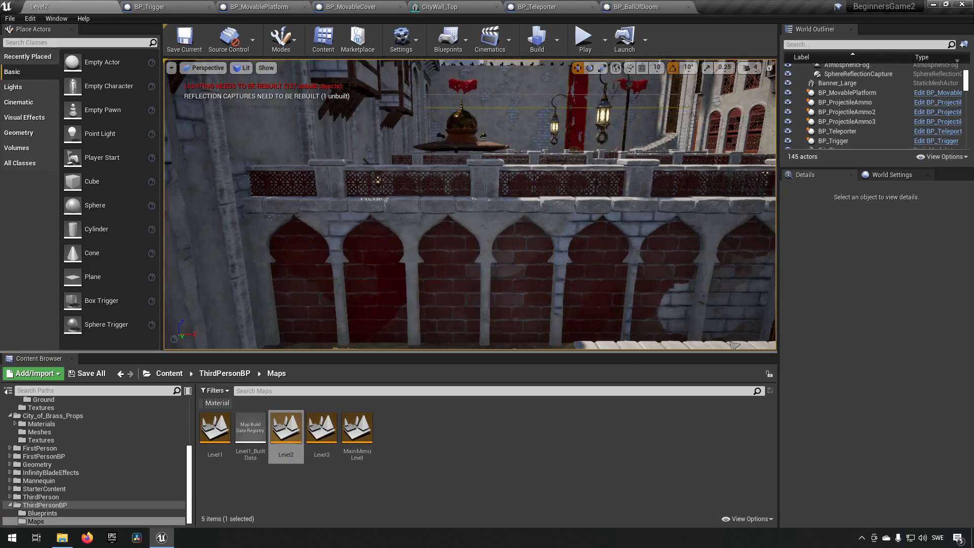
# - Examine the Level2 surroundings, including the Skyline4 backdrop, the arched courtyard walls and the Trap_DoorSlamming door
pyautogui.moveTo(600, 228); pyautogui.dragTo(641, 232, button='right')
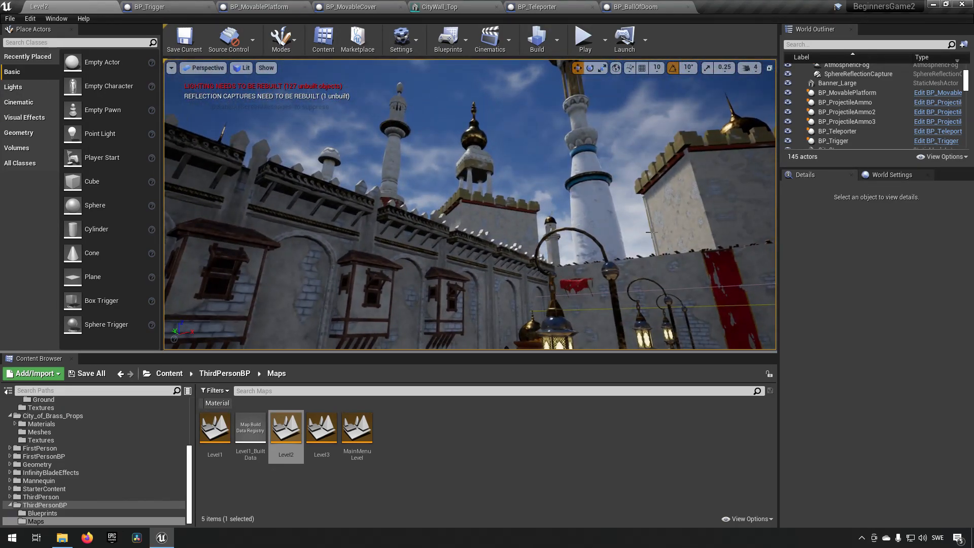
pyautogui.click(619, 206)
pyautogui.moveTo(558, 264); pyautogui.dragTo(195, 160, button='right')
pyautogui.moveTo(470, 204); pyautogui.dragTo(426, 189, button='right')
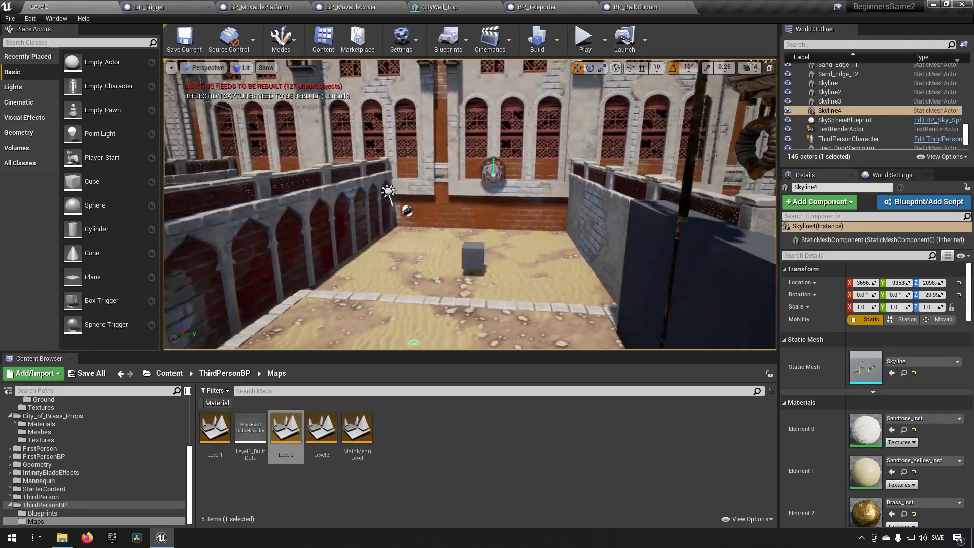
pyautogui.moveTo(672, 341)
pyautogui.mouseDown(button='right')
pyautogui.moveTo(710, 345)
pyautogui.moveTo(672, 341)
pyautogui.mouseUp(button='right')
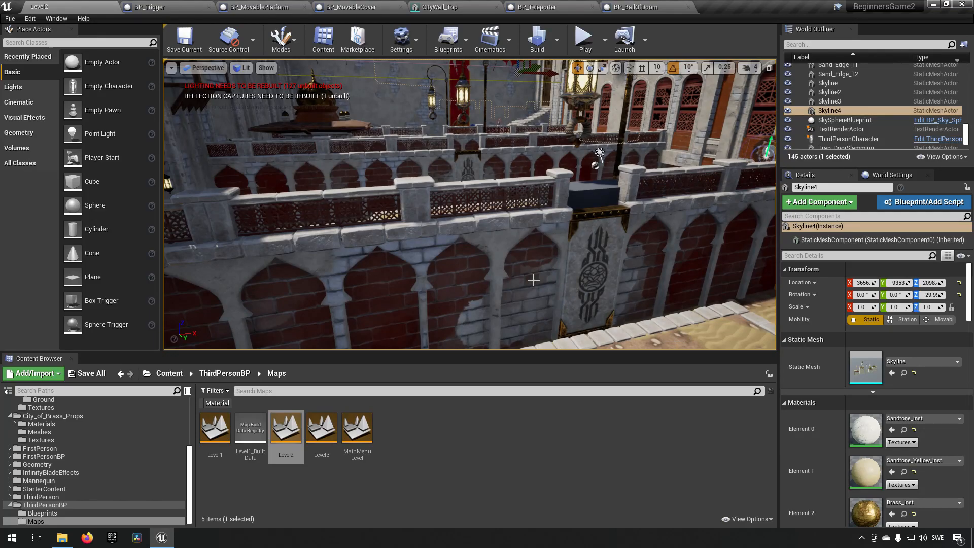
pyautogui.moveTo(373, 189); pyautogui.dragTo(401, 193, button='right')
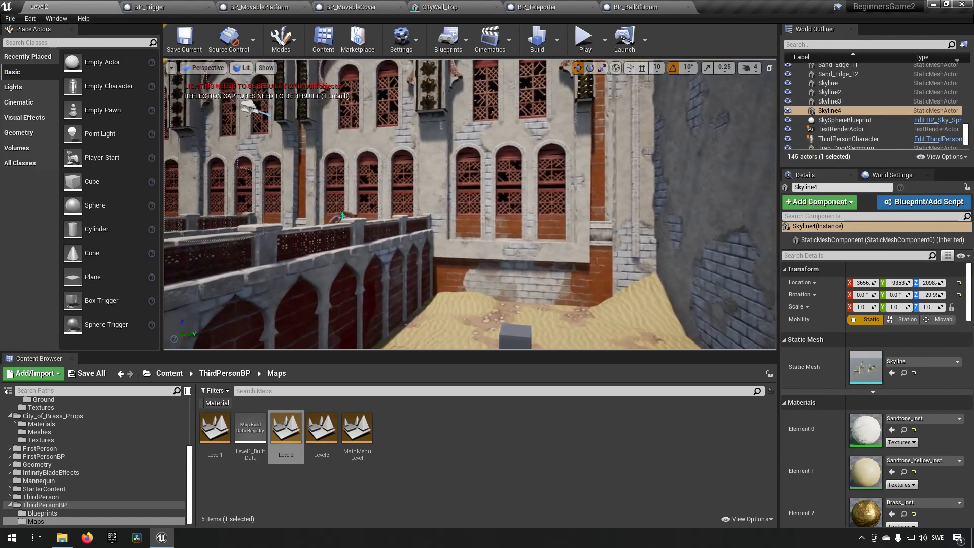
pyautogui.click(444, 255)
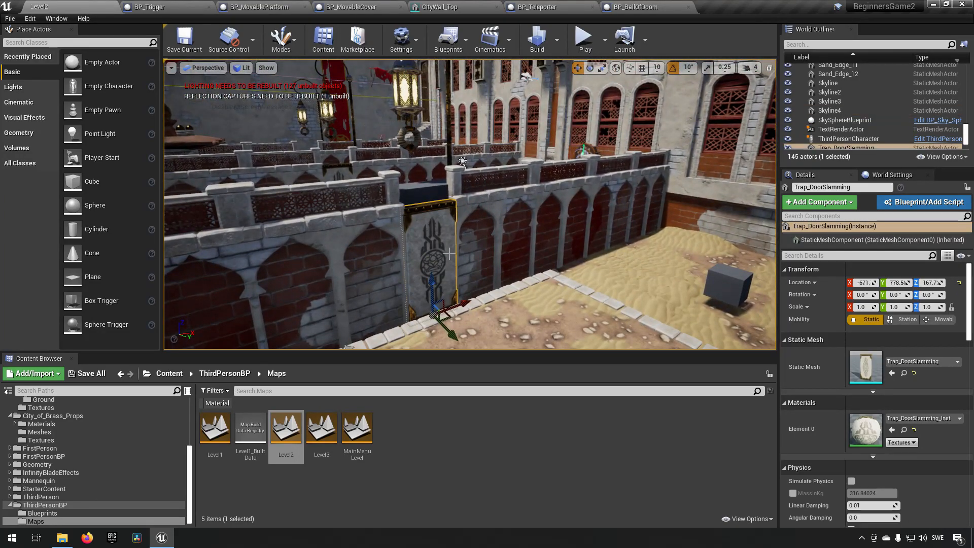
pyautogui.moveTo(444, 254)
pyautogui.mouseDown(button='right')
pyautogui.moveTo(487, 253)
pyautogui.moveTo(446, 274)
pyautogui.mouseUp(button='right')
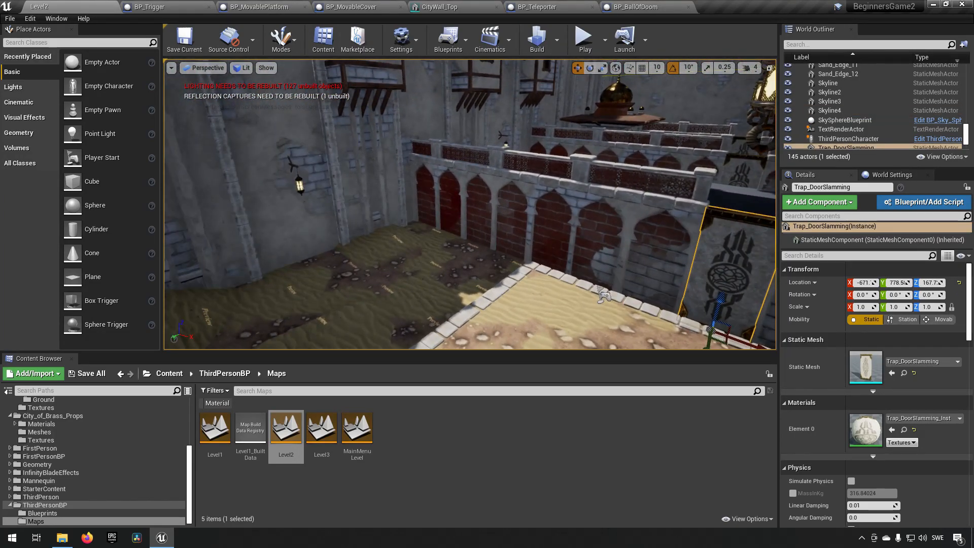
pyautogui.press('f')
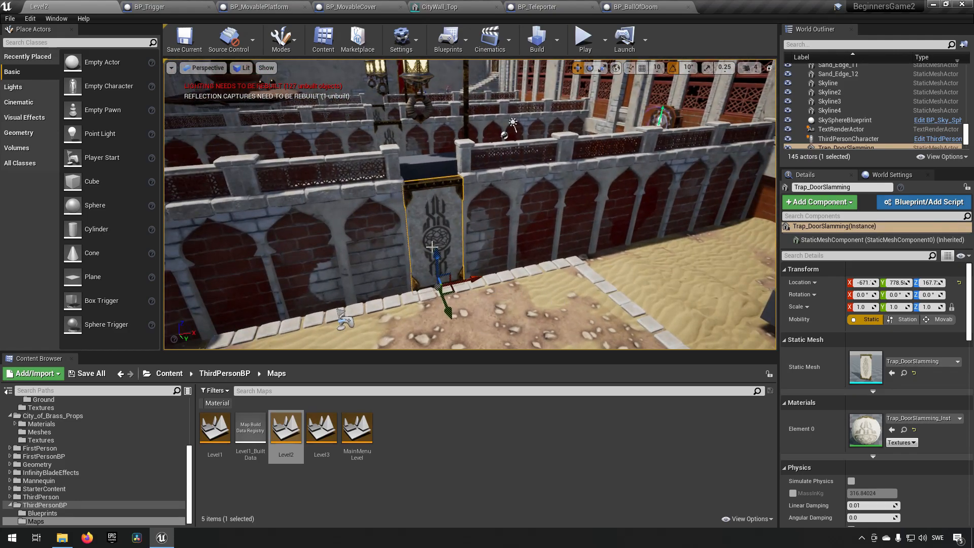
pyautogui.moveTo(456, 202)
pyautogui.mouseDown(button='right')
pyautogui.moveTo(434, 203)
pyautogui.moveTo(446, 203)
pyautogui.mouseUp(button='right')
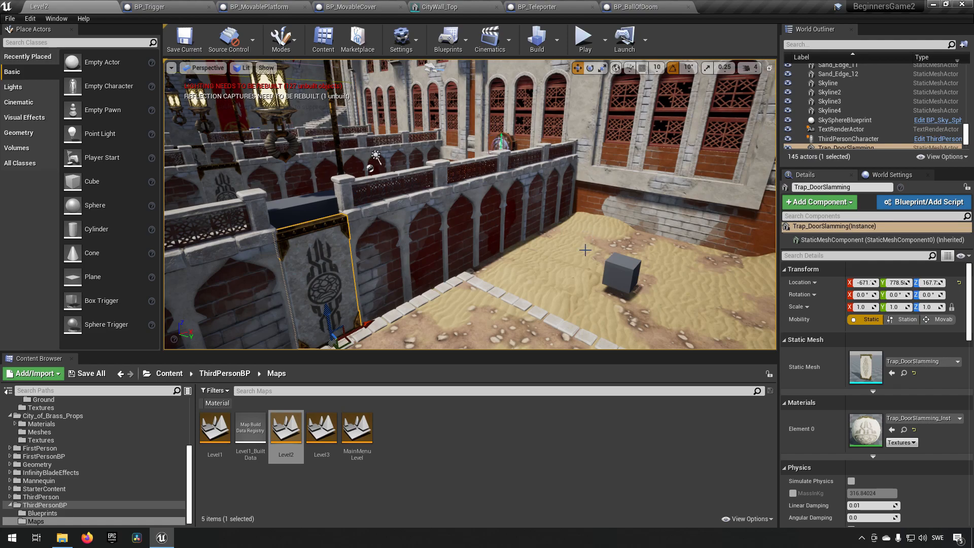
pyautogui.moveTo(446, 203); pyautogui.dragTo(654, 238, button='right')
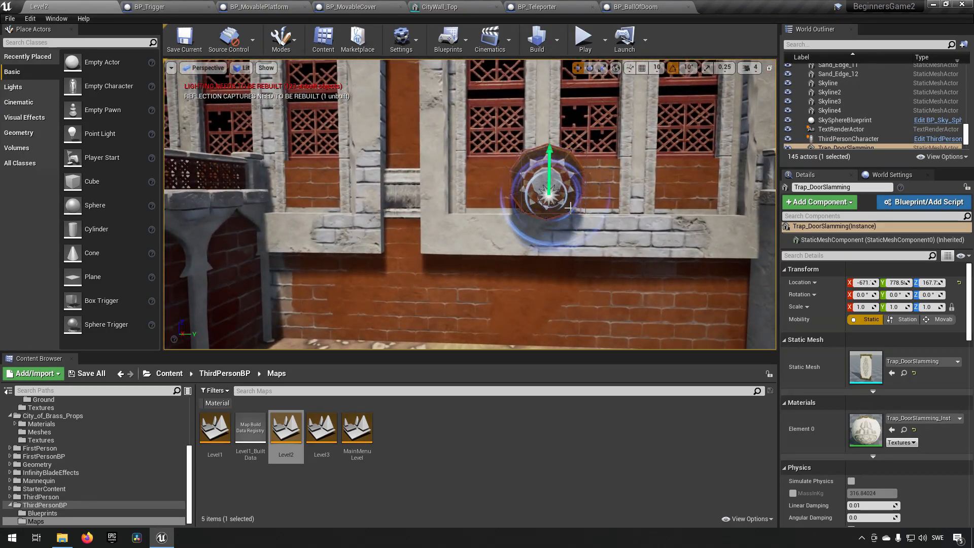
# - Raise BP_Trigger and its P_AuraCircle_Ice_Base_01 effect up the far wall, placing the effect at a Z location of about 878
pyautogui.click(548, 187)
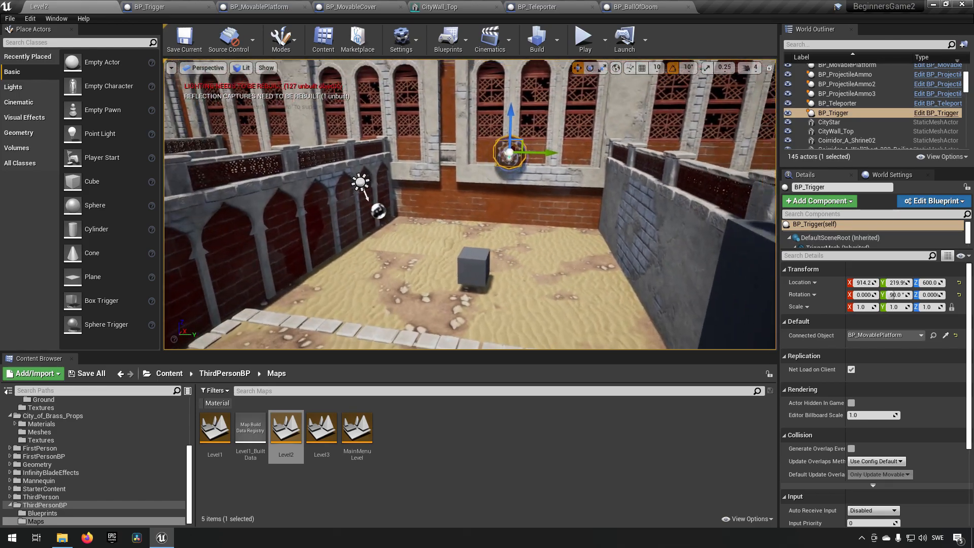
pyautogui.moveTo(471, 204); pyautogui.dragTo(438, 204, button='right')
pyautogui.press('f')
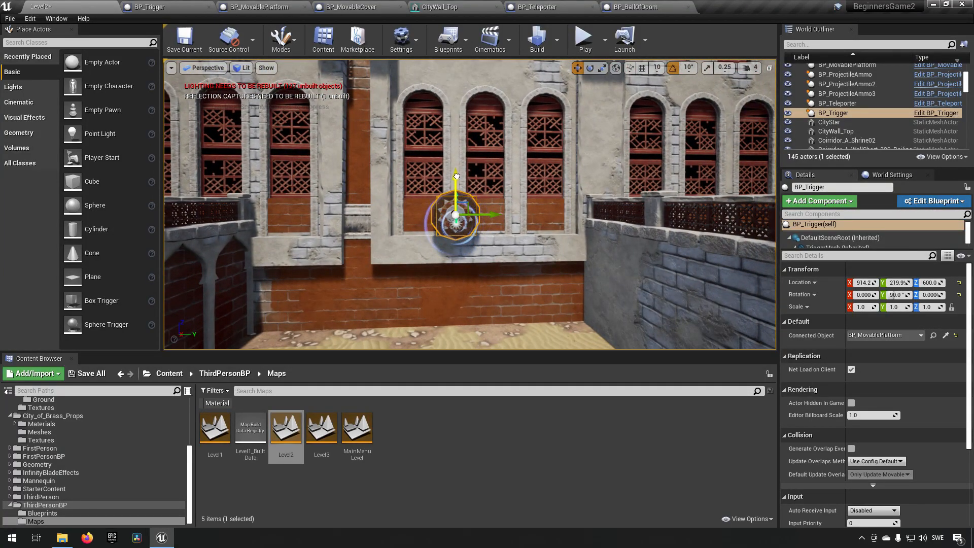
pyautogui.click(462, 229)
pyautogui.moveTo(459, 177); pyautogui.dragTo(468, 102)
pyautogui.keyDown('alt'); pyautogui.moveTo(480, 228); pyautogui.dragTo(277, 195); pyautogui.keyUp('alt')
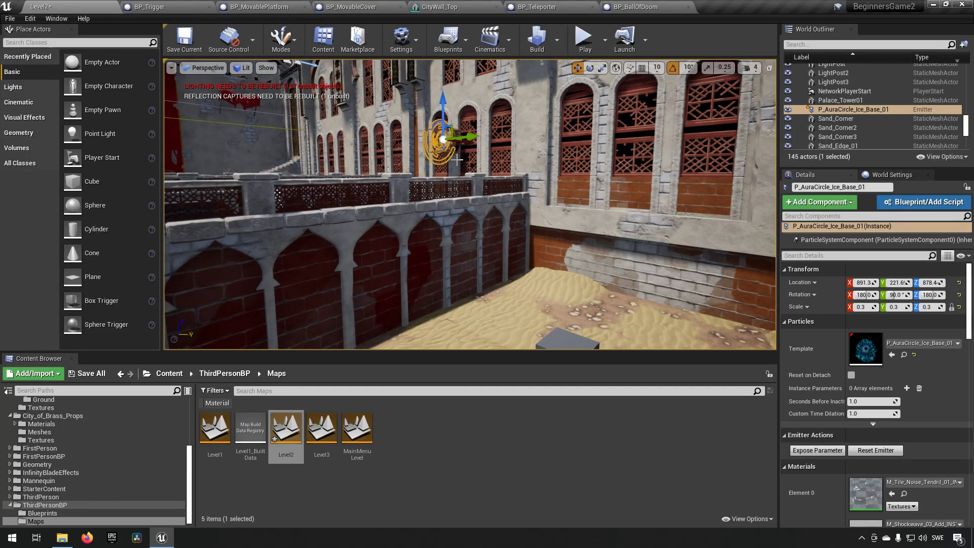
pyautogui.moveTo(440, 175); pyautogui.dragTo(424, 167, button='right')
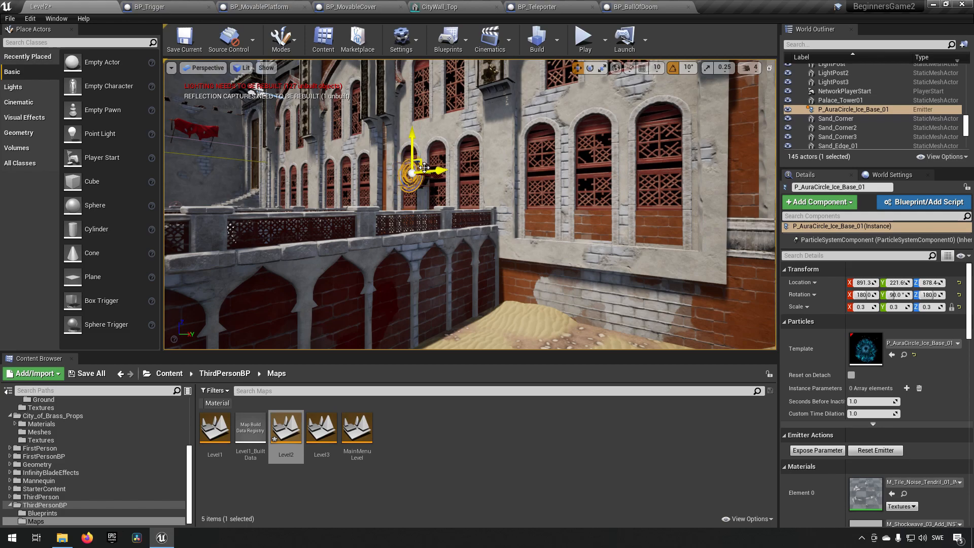
pyautogui.moveTo(424, 173); pyautogui.dragTo(469, 204, button='right')
# - Inspect the BP_ProjectileAmmo and BP_ProjectileAmmo2 pickups in the courtyard and their projectile ammo settings
pyautogui.click(528, 201)
pyautogui.moveTo(528, 202); pyautogui.dragTo(532, 226, button='right')
pyautogui.moveTo(560, 293); pyautogui.dragTo(563, 311, button='right')
pyautogui.click(501, 269)
pyautogui.moveTo(502, 268)
pyautogui.mouseDown(button='right')
pyautogui.moveTo(520, 268)
pyautogui.moveTo(489, 271)
pyautogui.mouseUp(button='right')
pyautogui.click(538, 243)
pyautogui.moveTo(520, 243)
pyautogui.mouseDown(button='right')
pyautogui.moveTo(499, 241)
pyautogui.moveTo(519, 243)
pyautogui.mouseUp(button='right')
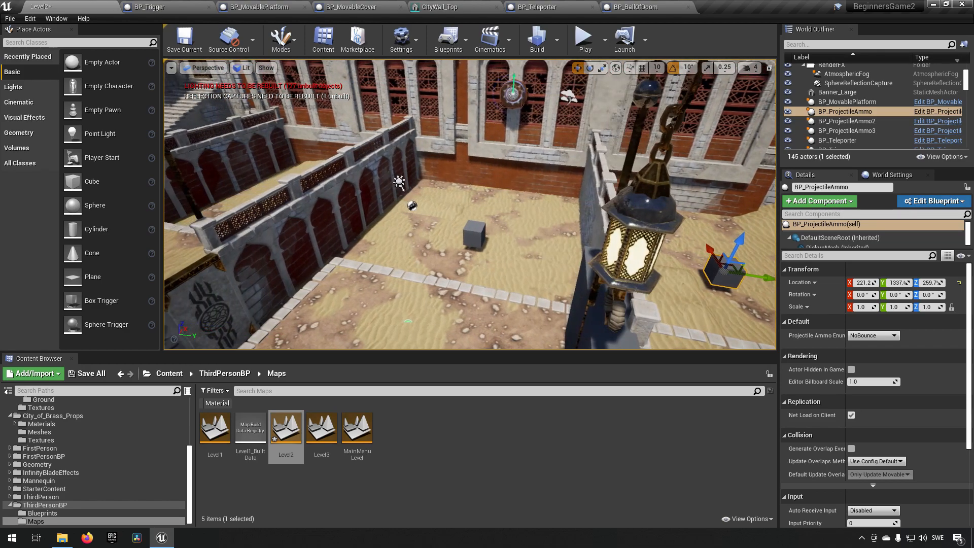
pyautogui.click(487, 238)
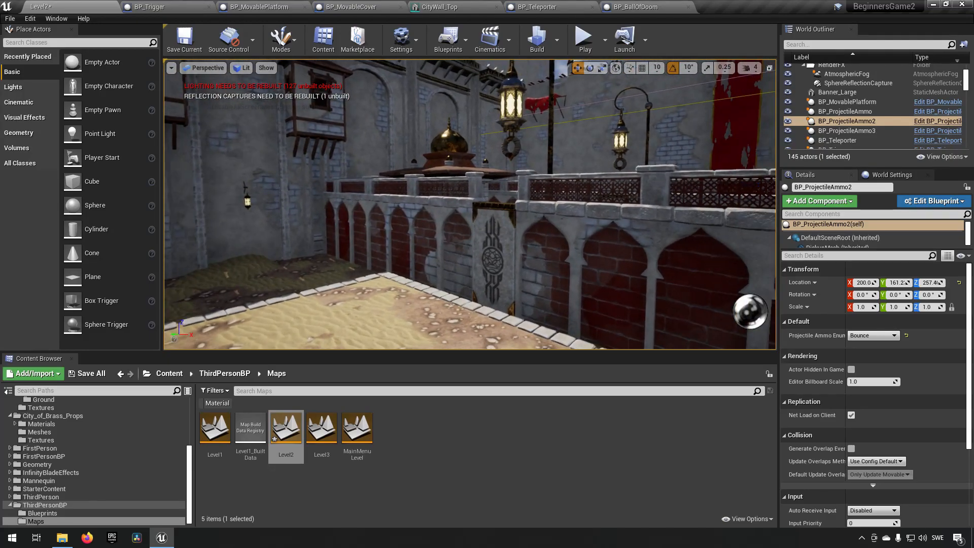
# - Inspect the BP_ProjectileAmmo3 pickup in the sandy corridor, its projectile ammo setting and the walls around it
pyautogui.moveTo(456, 168); pyautogui.dragTo(456, 162, button='right')
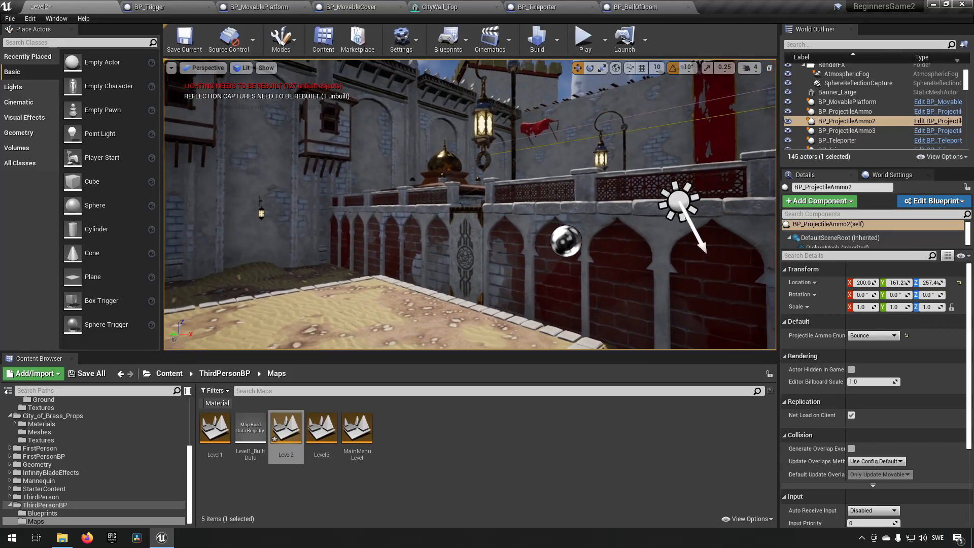
pyautogui.moveTo(121, 217); pyautogui.dragTo(138, 184, button='right')
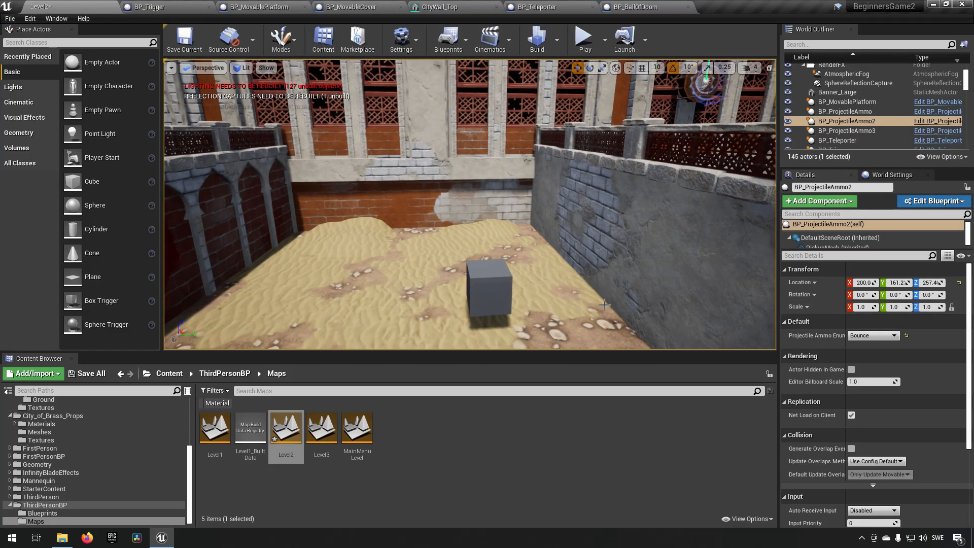
pyautogui.click(512, 293)
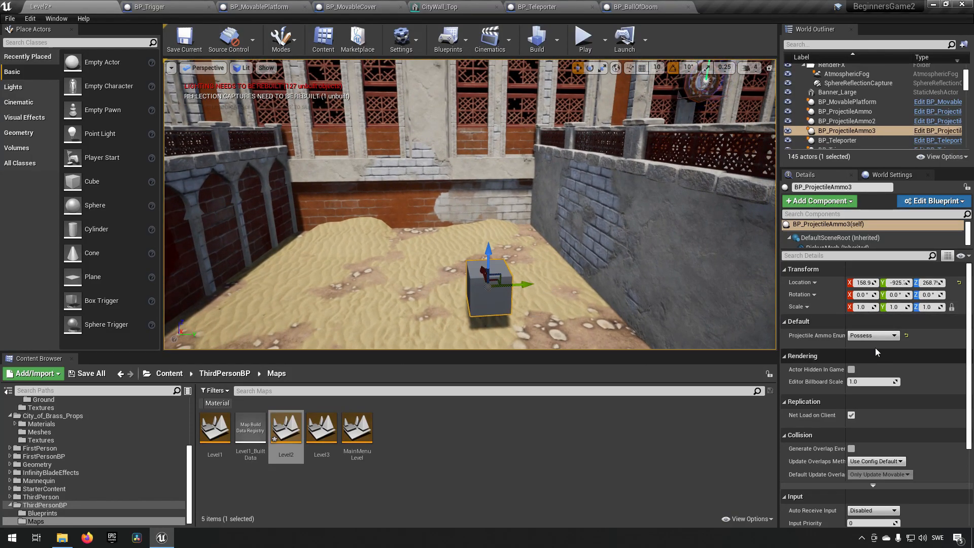
pyautogui.moveTo(471, 204)
pyautogui.mouseDown(button='right')
pyautogui.moveTo(234, 207)
pyautogui.moveTo(485, 202)
pyautogui.mouseUp(button='right')
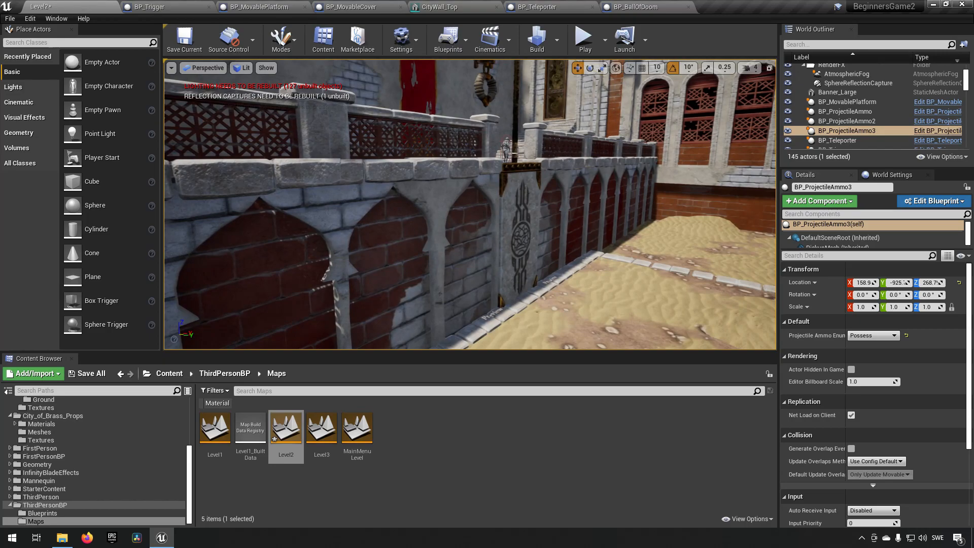
pyautogui.moveTo(520, 165); pyautogui.dragTo(540, 166, button='right')
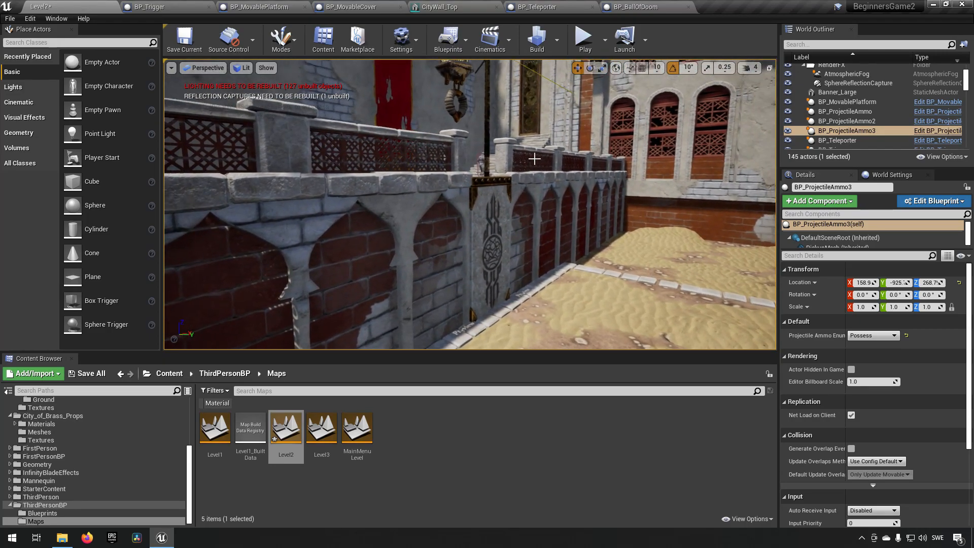
pyautogui.moveTo(527, 202); pyautogui.dragTo(544, 201, button='right')
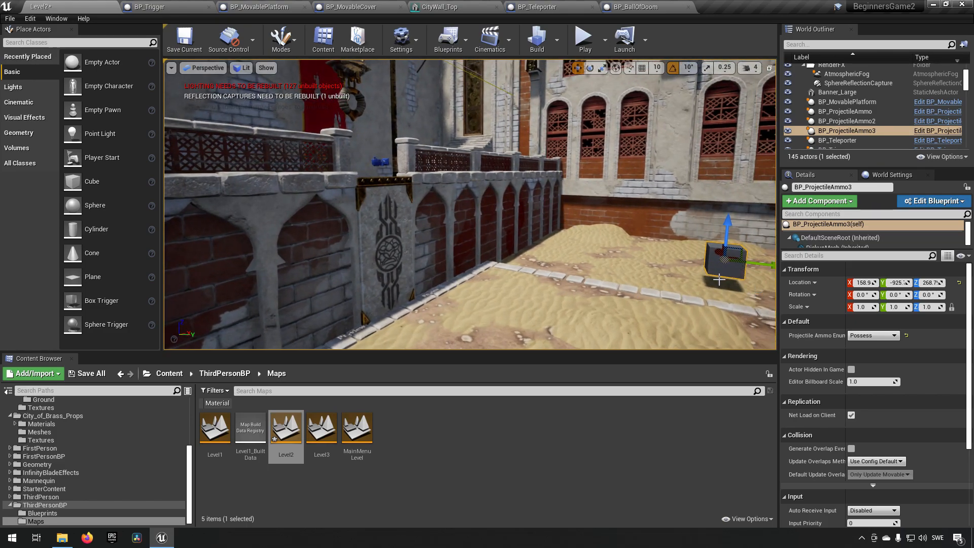
pyautogui.press('f')
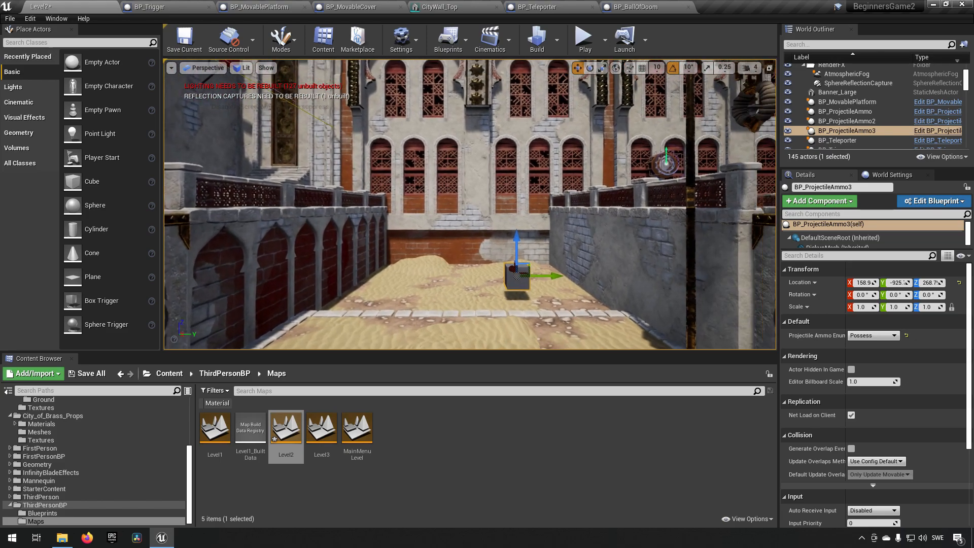
pyautogui.moveTo(377, 227); pyautogui.dragTo(377, 227, button='right')
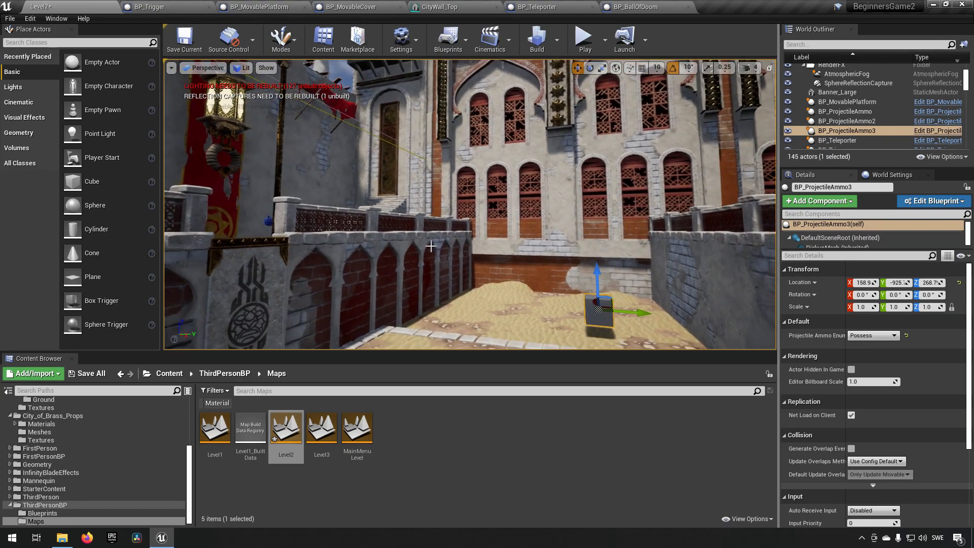
# - Examine the Trap_DoorSlamming3 door in the arched wall and the corridors on both sides of it
pyautogui.moveTo(283, 244); pyautogui.dragTo(284, 244, button='right')
pyautogui.click(469, 238)
pyautogui.moveTo(469, 239); pyautogui.dragTo(279, 236, button='right')
pyautogui.click(465, 227)
pyautogui.press('w')
pyautogui.press('s')
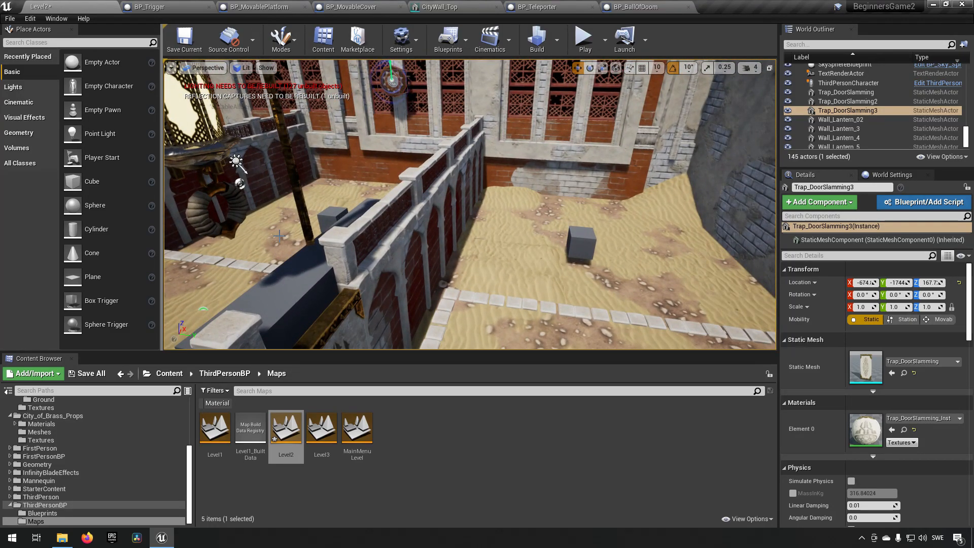
# - Lower the Corridor_A_Floor_Stones_1200 floor section to a Z location of about 170.5
pyautogui.moveTo(417, 253); pyautogui.dragTo(706, 279, button='right')
pyautogui.press('w')
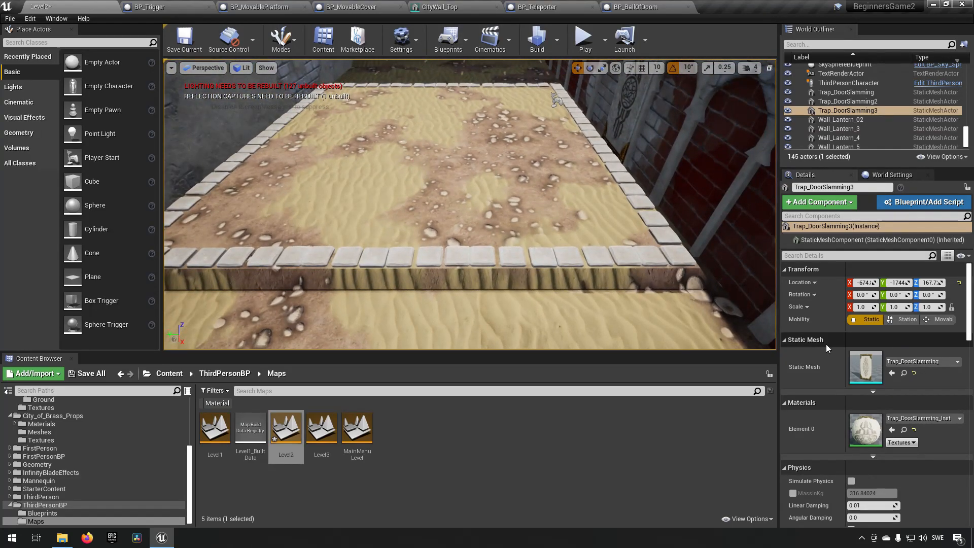
pyautogui.click(484, 164)
pyautogui.moveTo(427, 102); pyautogui.dragTo(427, 114)
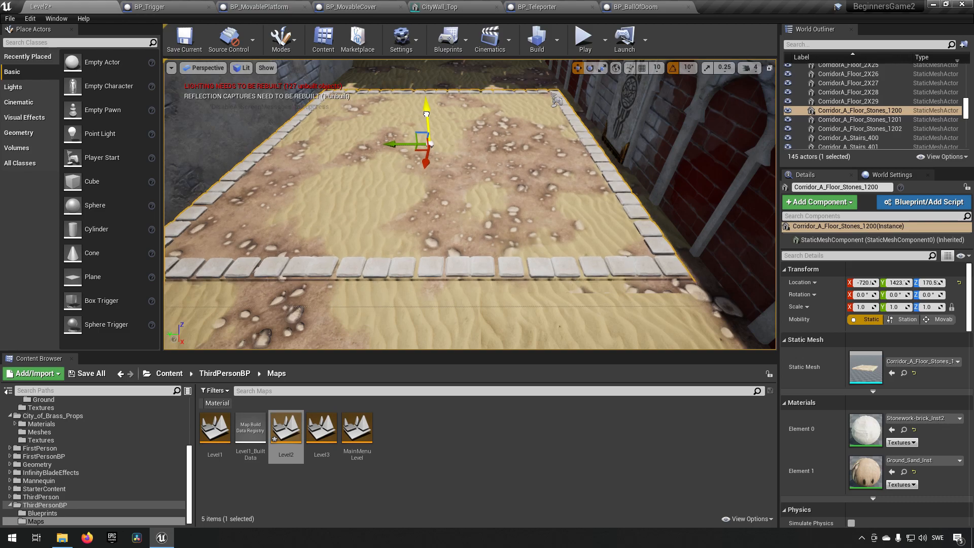
# - Select BP_Trigger beside its P_AuraCircle_Ice_Base_01 effect on the far wall and open its blueprint for editing
pyautogui.moveTo(427, 113); pyautogui.dragTo(820, 96, button='right')
pyautogui.press('s')
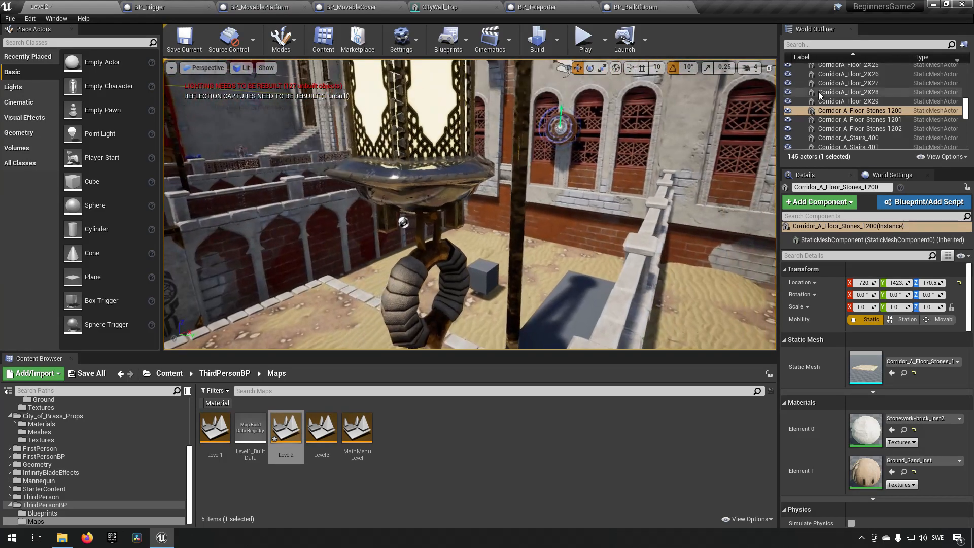
pyautogui.press('d')
pyautogui.moveTo(558, 126); pyautogui.dragTo(603, 132, button='right')
pyautogui.click(426, 133)
pyautogui.click(419, 127)
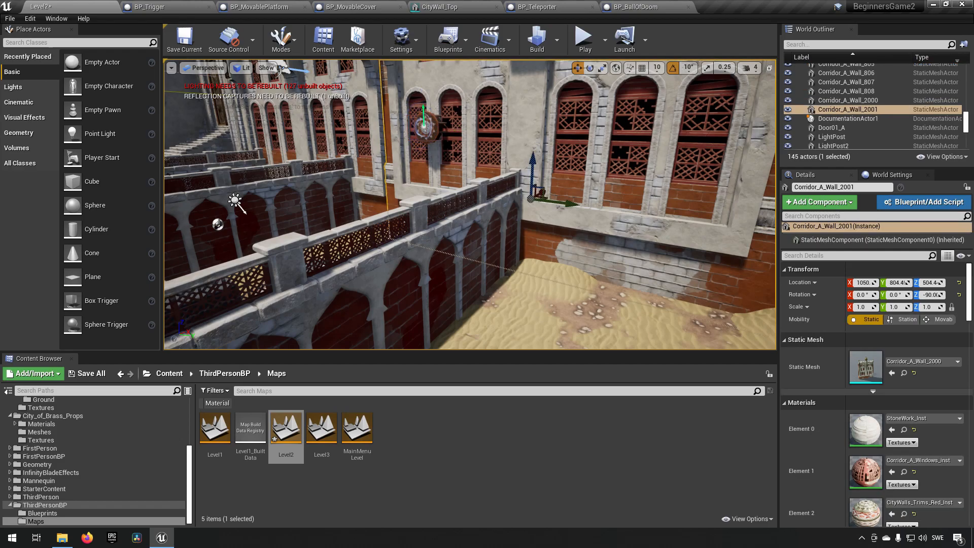
pyautogui.click(422, 126)
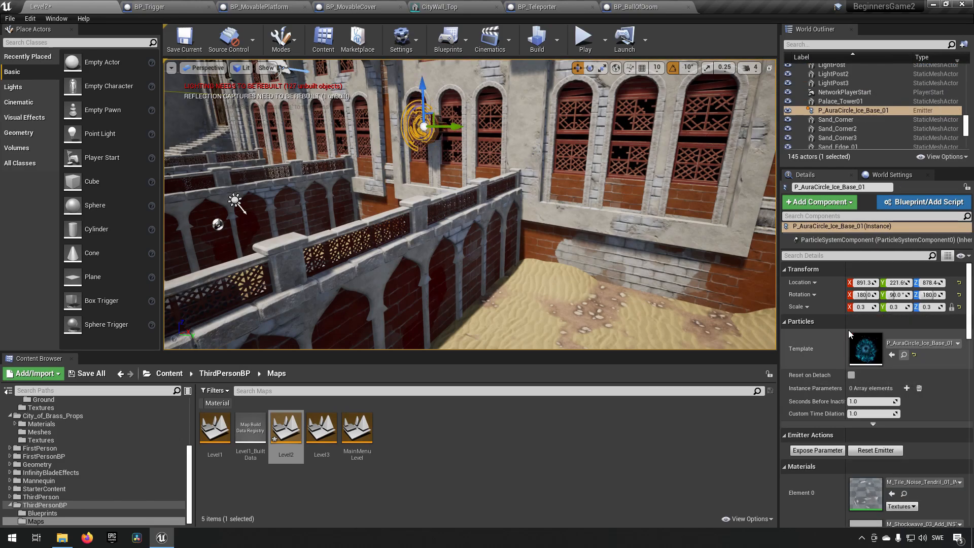
pyautogui.click(446, 148)
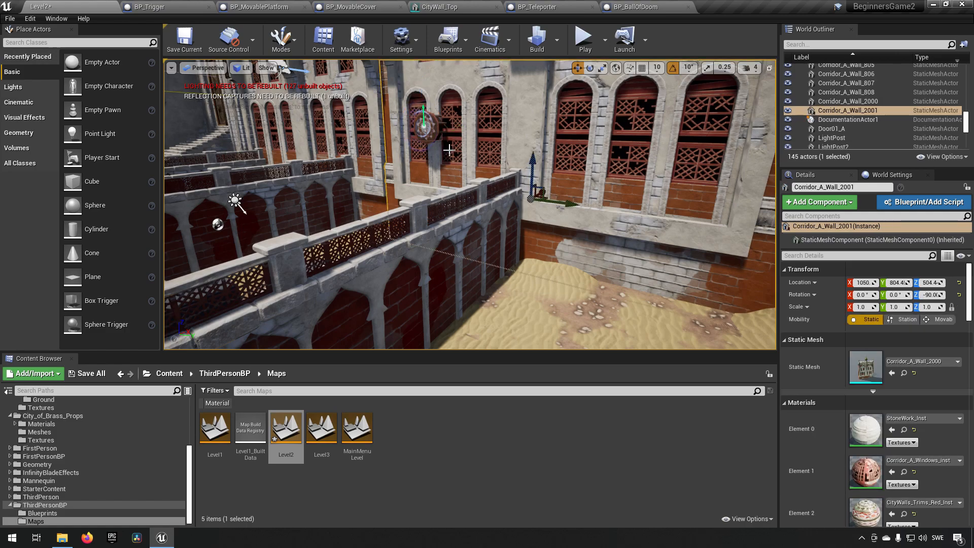
pyautogui.click(431, 130)
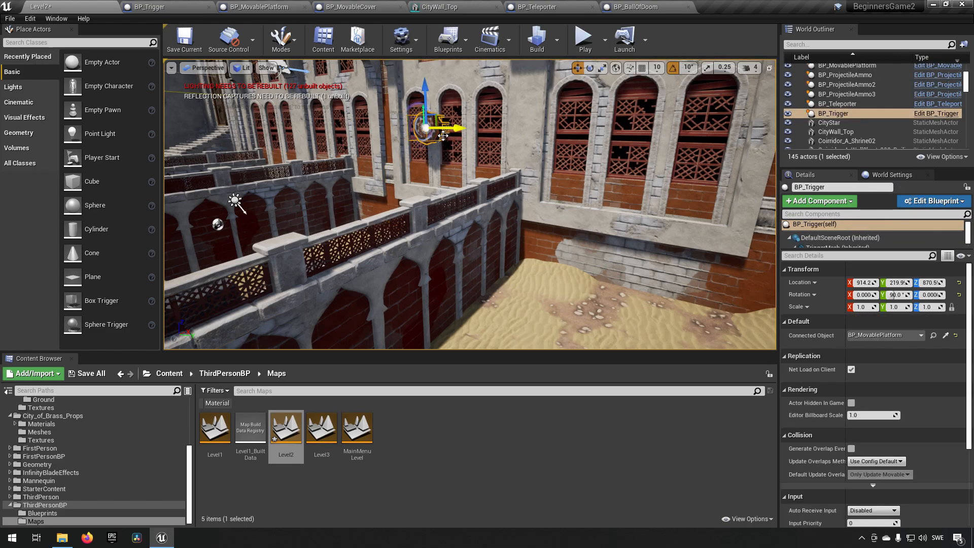
pyautogui.click(942, 115)
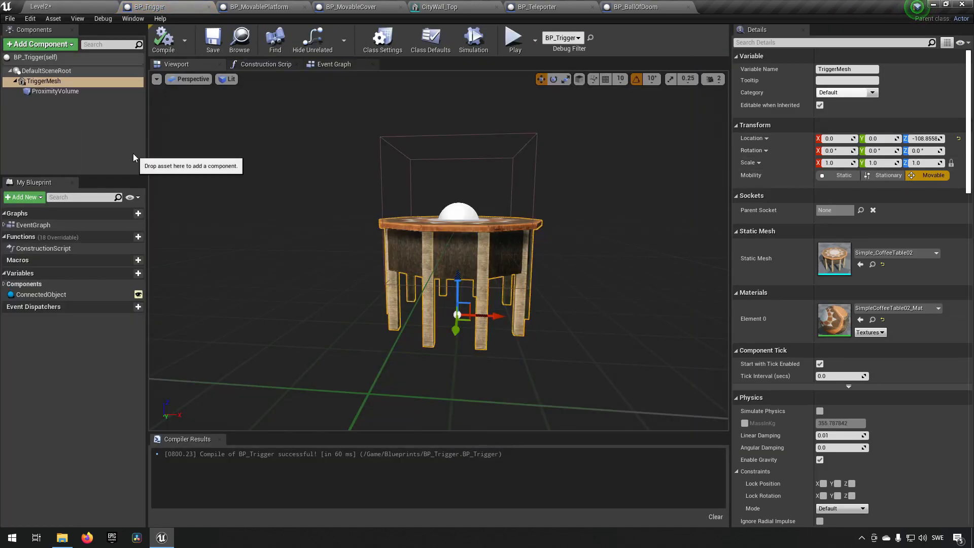
# - Remove the unused default event nodes from BP_Trigger's Event Graph
pyautogui.click(336, 68)
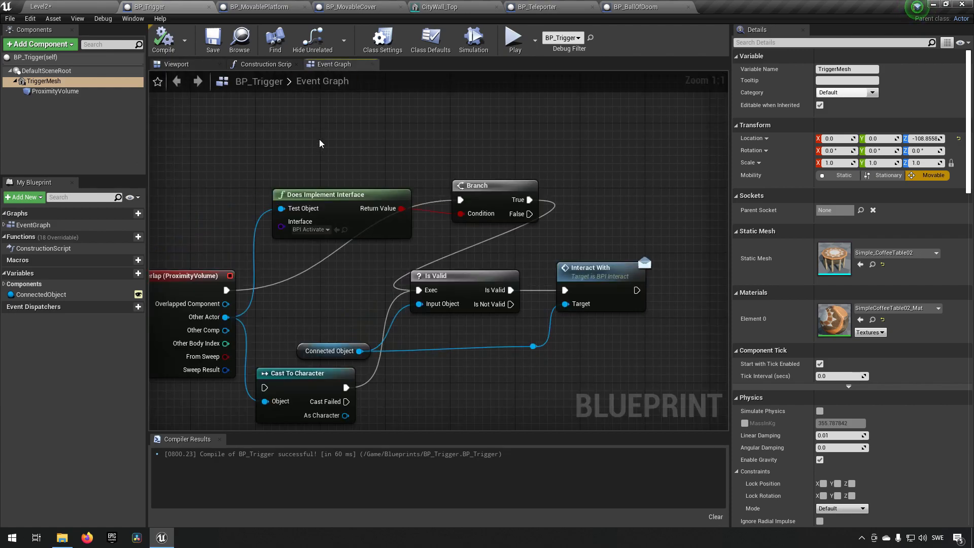
pyautogui.moveTo(208, 157); pyautogui.dragTo(403, 341)
pyautogui.press('Delete')
# - Add a Spawn Emitter at Location node to Event BeginPlay and arrange both nodes above the overlap logic
pyautogui.moveTo(347, 161); pyautogui.dragTo(365, 203, button='right')
pyautogui.moveTo(355, 136); pyautogui.dragTo(455, 227)
pyautogui.write('spawn pa')
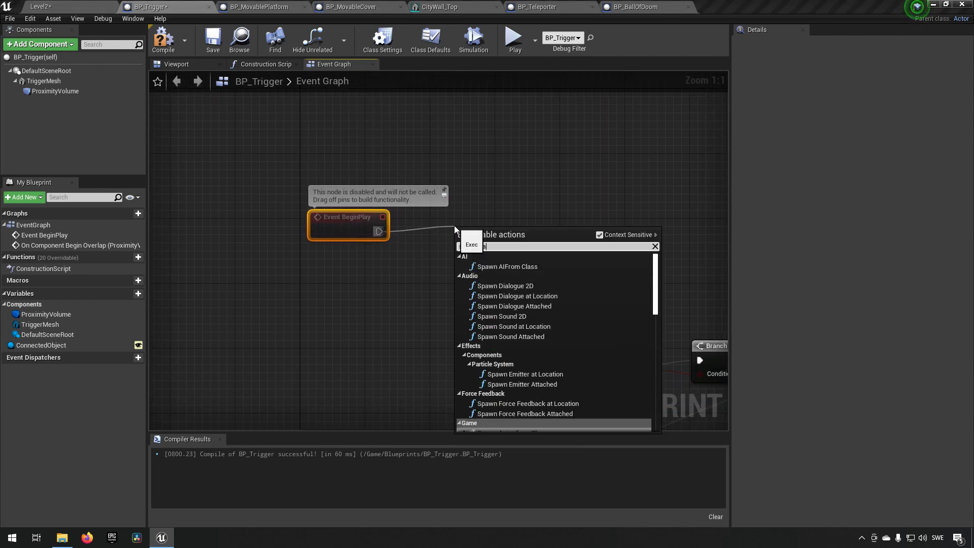
pyautogui.write('rt')
pyautogui.press('Up')
pyautogui.press('Return')
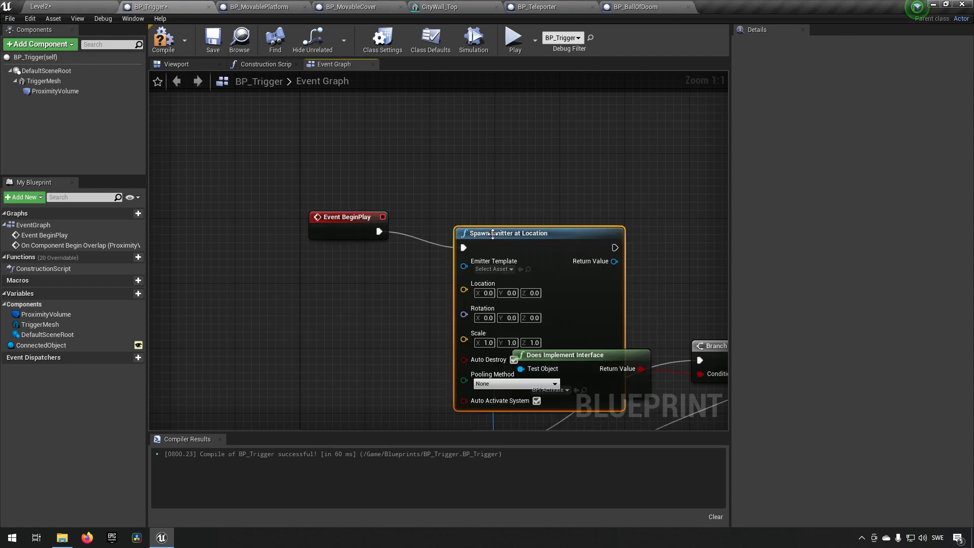
pyautogui.moveTo(492, 234); pyautogui.dragTo(500, 218)
pyautogui.moveTo(316, 163); pyautogui.dragTo(520, 153)
# - Add a GetActorLocation node and connect its return value to the Spawn Emitter node's Location
pyautogui.rightClick(299, 233)
pyautogui.write('get actor locatio')
pyautogui.press('Return')
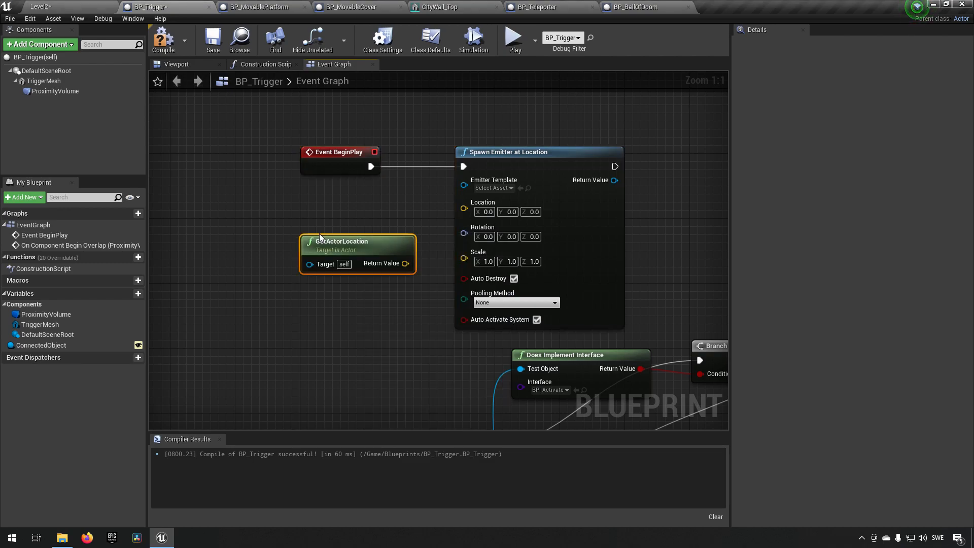
pyautogui.moveTo(405, 264); pyautogui.dragTo(463, 208)
pyautogui.moveTo(360, 235); pyautogui.dragTo(320, 203)
# - Set the Spawn Emitter node's template to P_AuraCircle_Ice_Base_01 and compile BP_Trigger
pyautogui.click(500, 188)
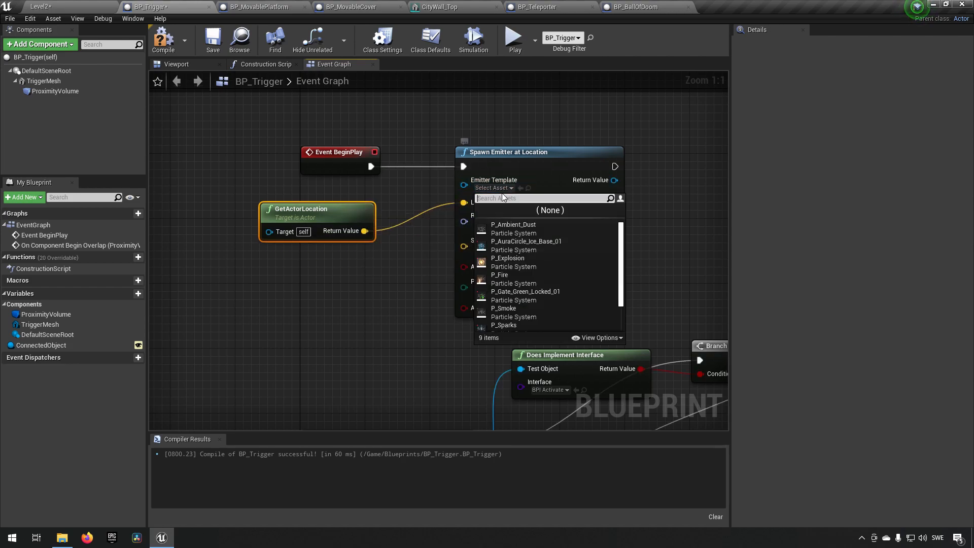
pyautogui.write('aura')
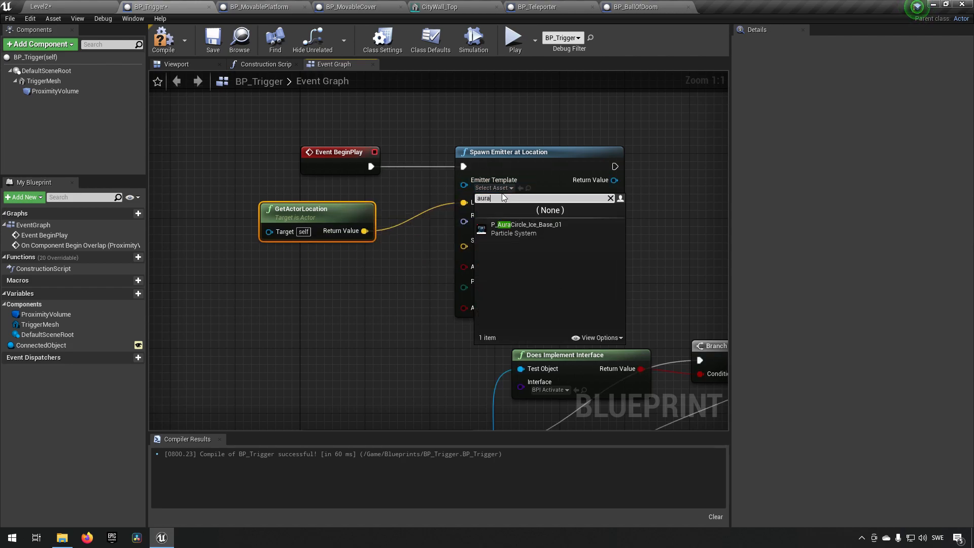
pyautogui.click(540, 236)
pyautogui.click(164, 38)
# - In Level2, align BP_Trigger at a Y location of about 221.7 and delete the separately placed P_AuraCircle_Ice_Base_01 emitter
pyautogui.click(69, 11)
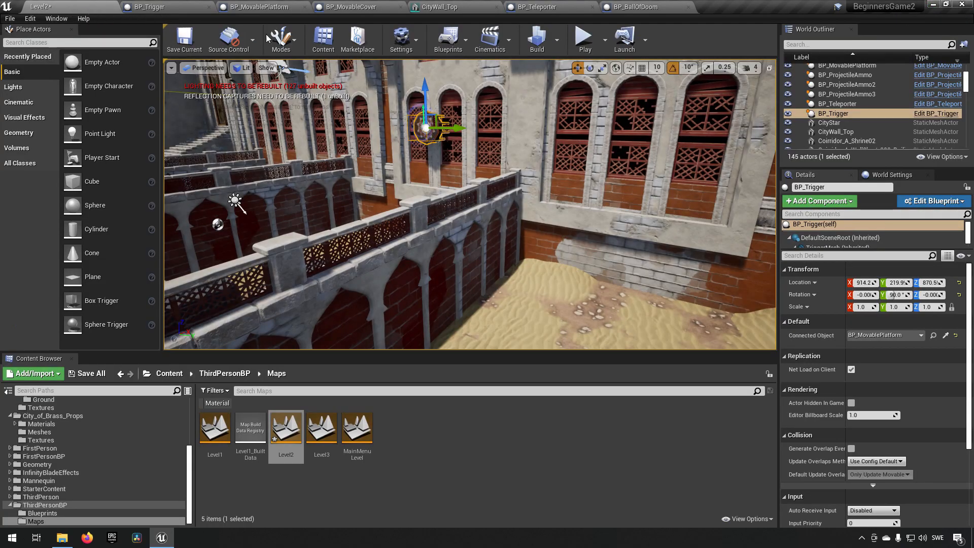
pyautogui.press('w')
pyautogui.moveTo(480, 95); pyautogui.dragTo(559, 84, button='right')
pyautogui.press('a')
pyautogui.press('s')
pyautogui.moveTo(531, 192); pyautogui.dragTo(440, 192)
pyautogui.click(490, 186)
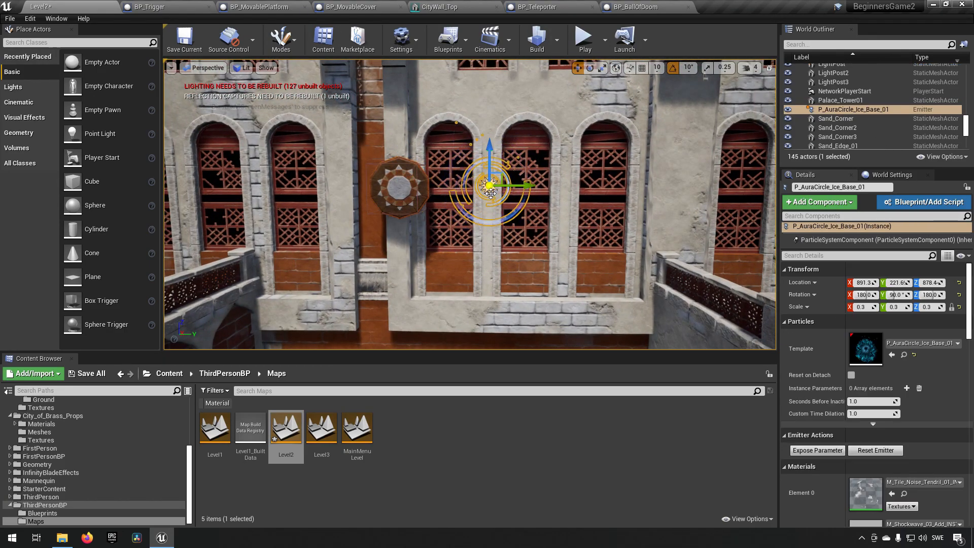
pyautogui.click(429, 195)
pyautogui.moveTo(437, 196); pyautogui.dragTo(521, 194)
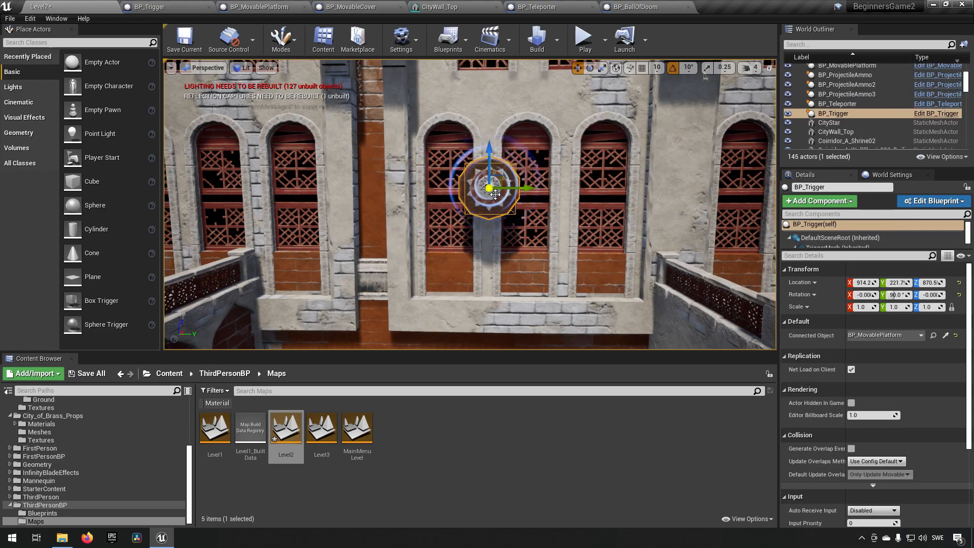
pyautogui.click(490, 209)
pyautogui.press('Delete')
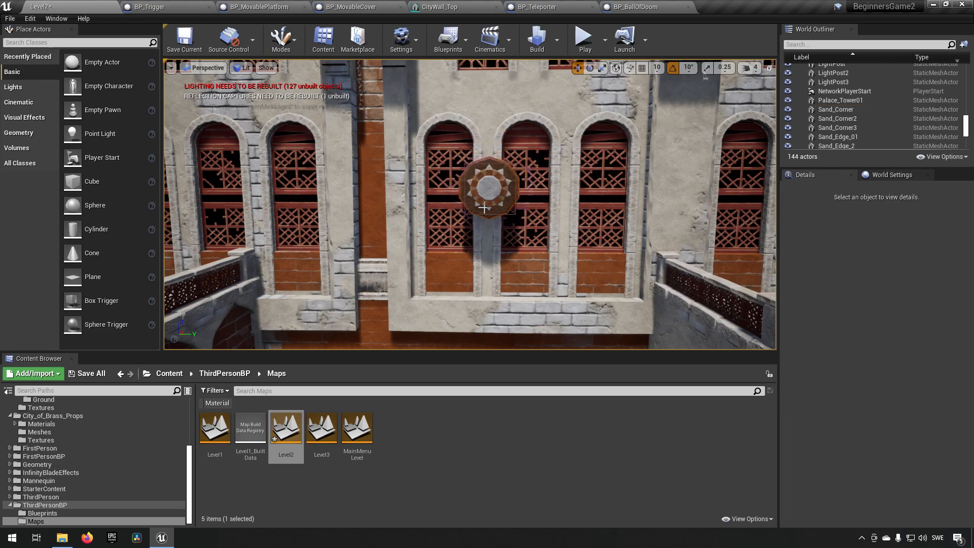
# - Play-test Level2 to check the aura effect spawned by BP_Trigger on the far wall
pyautogui.press('s')
pyautogui.moveTo(489, 207); pyautogui.dragTo(530, 153, button='right')
pyautogui.click(584, 38)
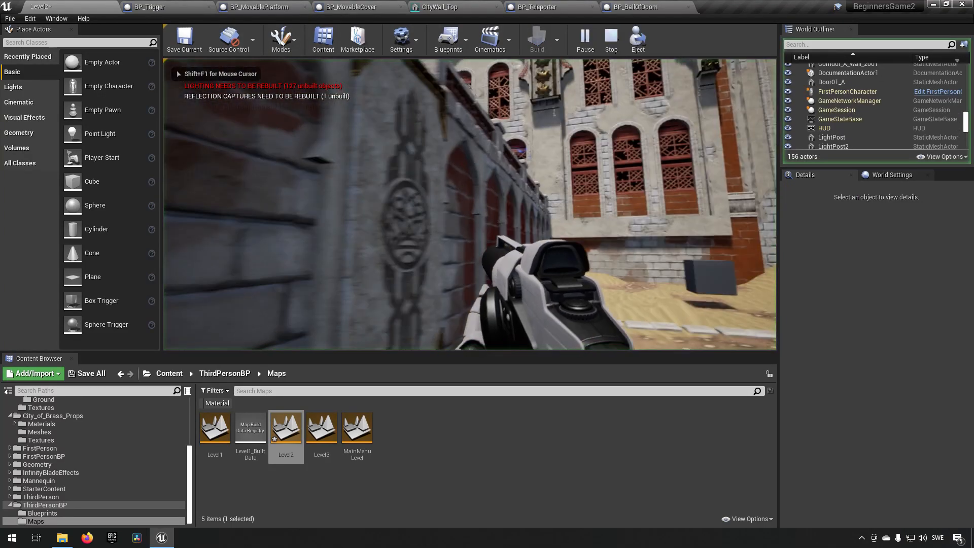
pyautogui.press('w')
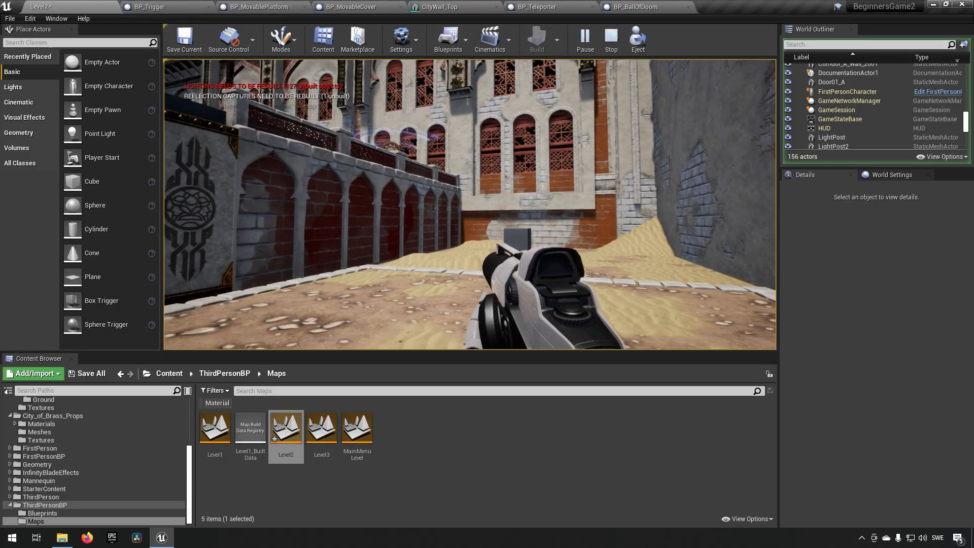
pyautogui.press('Escape')
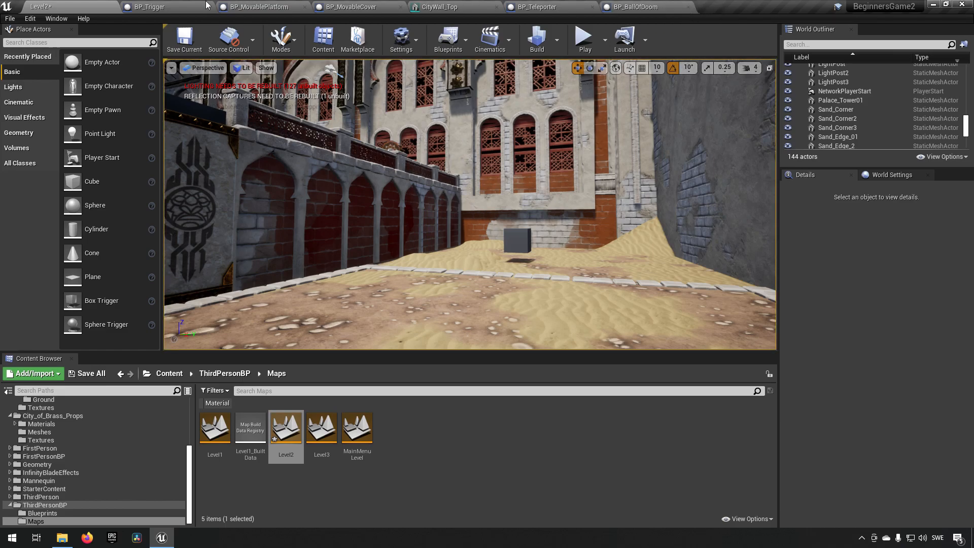
# - Recompile BP_Trigger and compare its mesh orientation with the emitter's rotation setting in the Event Graph
pyautogui.click(162, 7)
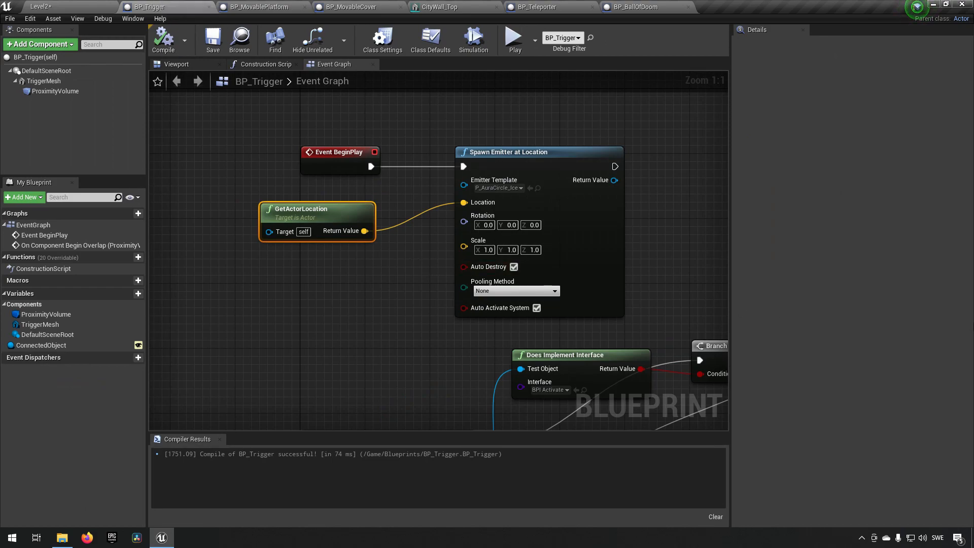
pyautogui.press('F7')
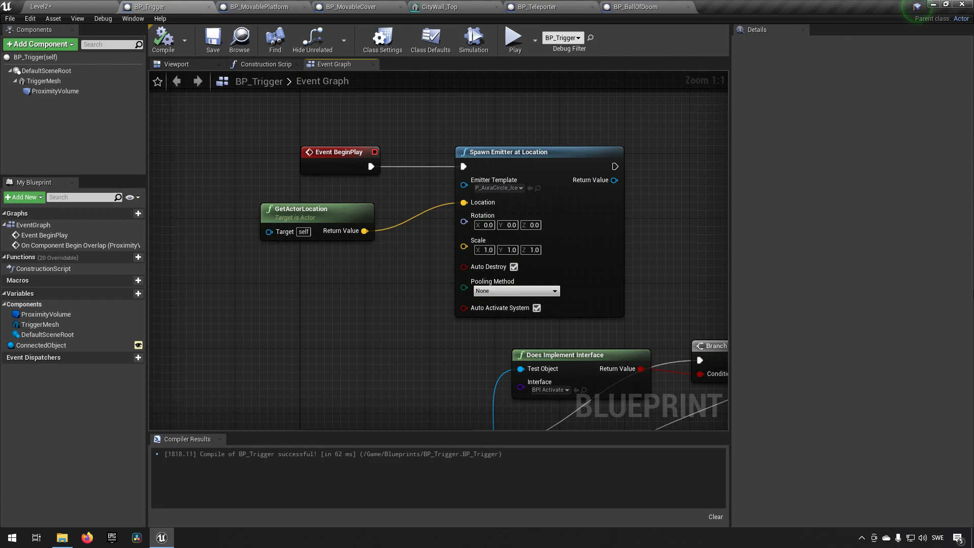
pyautogui.click(187, 65)
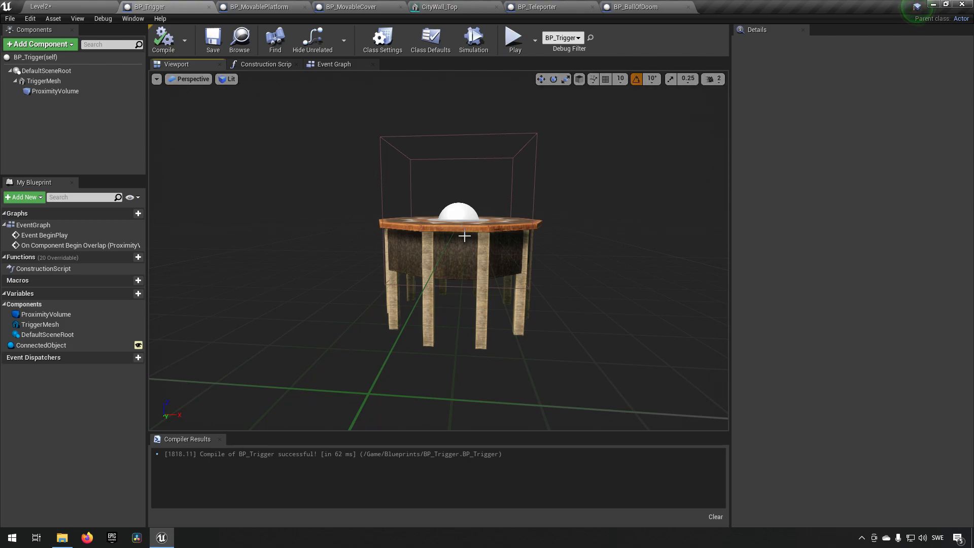
pyautogui.click(333, 65)
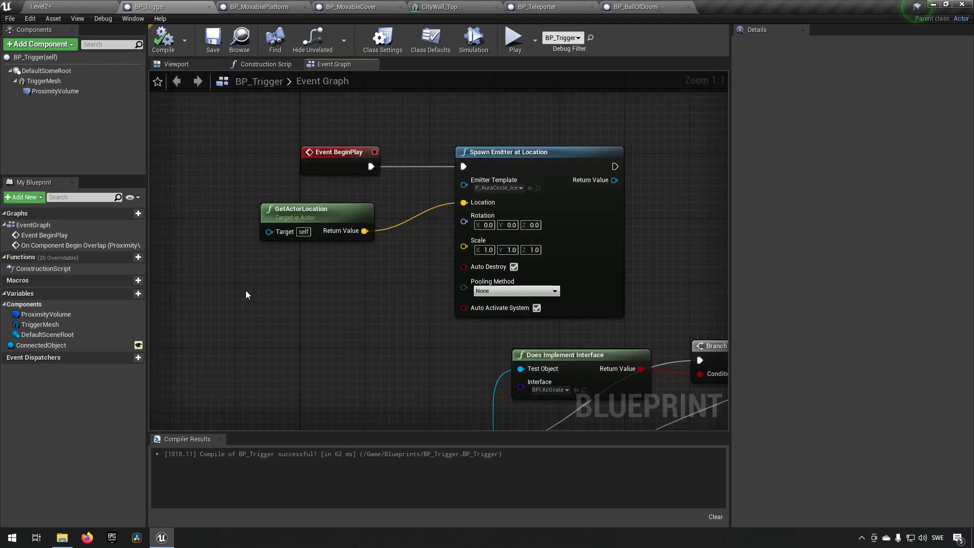
# - Drive the Spawn Emitter at Location node's rotation with a GetWorldRotation node for DefaultSceneRoot, and save BP_Trigger
pyautogui.rightClick(261, 287)
pyautogui.write('get world rotatio')
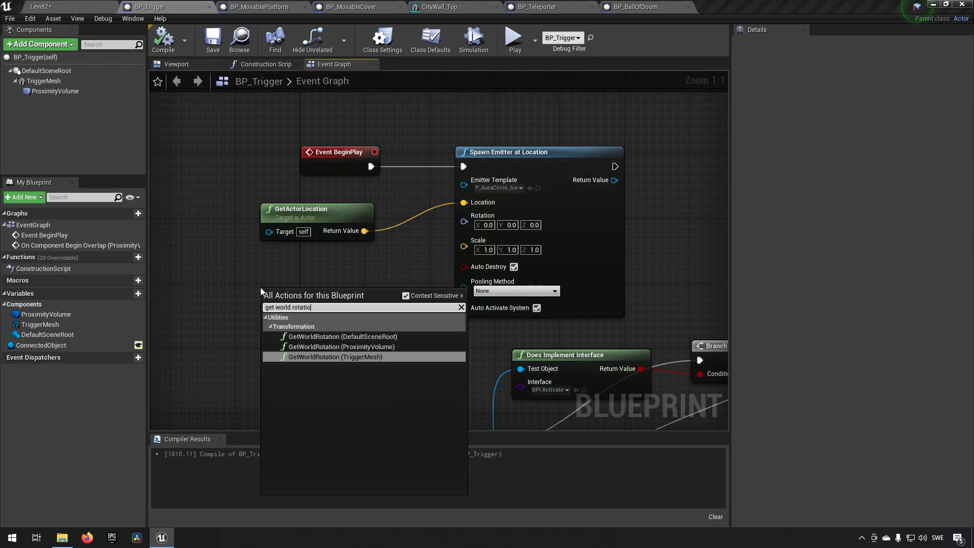
pyautogui.click(334, 340)
pyautogui.click(334, 341)
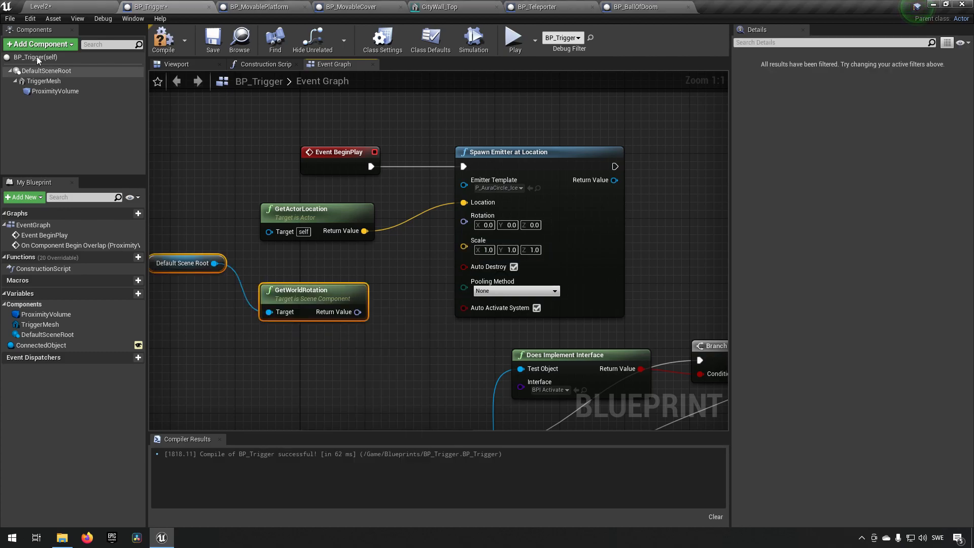
pyautogui.moveTo(193, 263); pyautogui.dragTo(208, 284)
pyautogui.click(338, 320)
pyautogui.moveTo(338, 320); pyautogui.dragTo(323, 275)
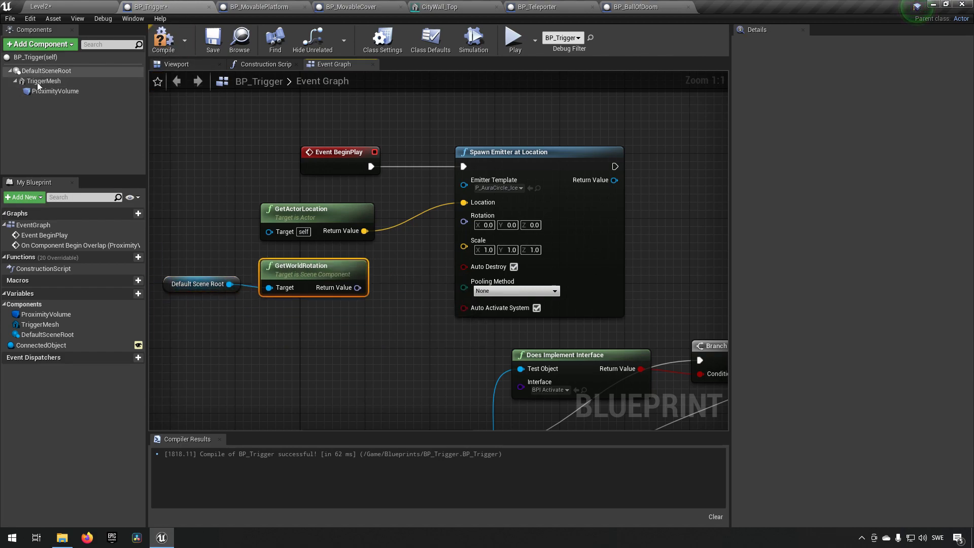
pyautogui.moveTo(358, 287); pyautogui.dragTo(464, 221)
pyautogui.click(213, 39)
# - In Level2, raise NetworkPlayerStart above the sandy floor to a Z location of about 330.3
pyautogui.click(72, 9)
pyautogui.moveTo(208, 125); pyautogui.dragTo(416, 175, button='right')
pyautogui.press('s')
pyautogui.press('s')
pyautogui.press('w')
pyautogui.moveTo(453, 267); pyautogui.dragTo(357, 256, button='right')
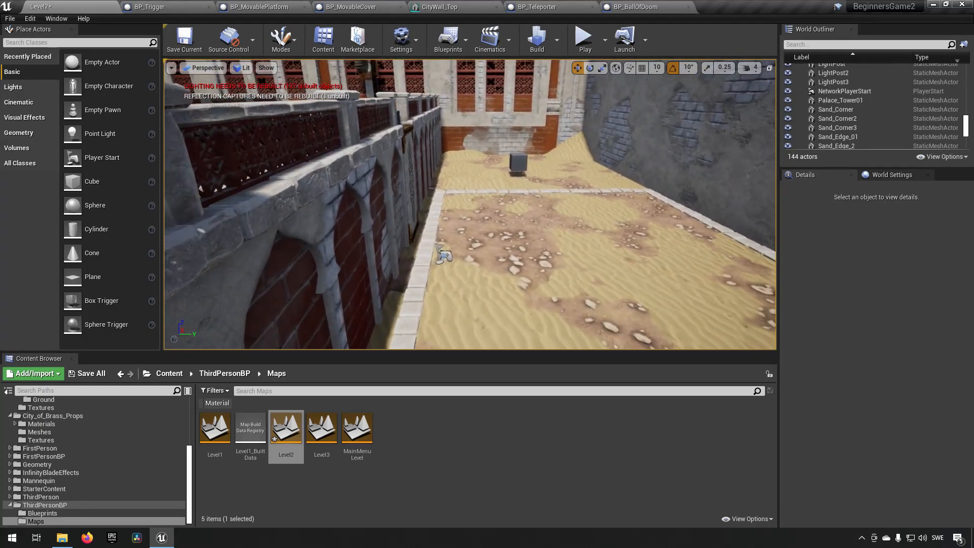
pyautogui.click(456, 261)
pyautogui.moveTo(350, 226); pyautogui.dragTo(365, 241, button='right')
pyautogui.press('a')
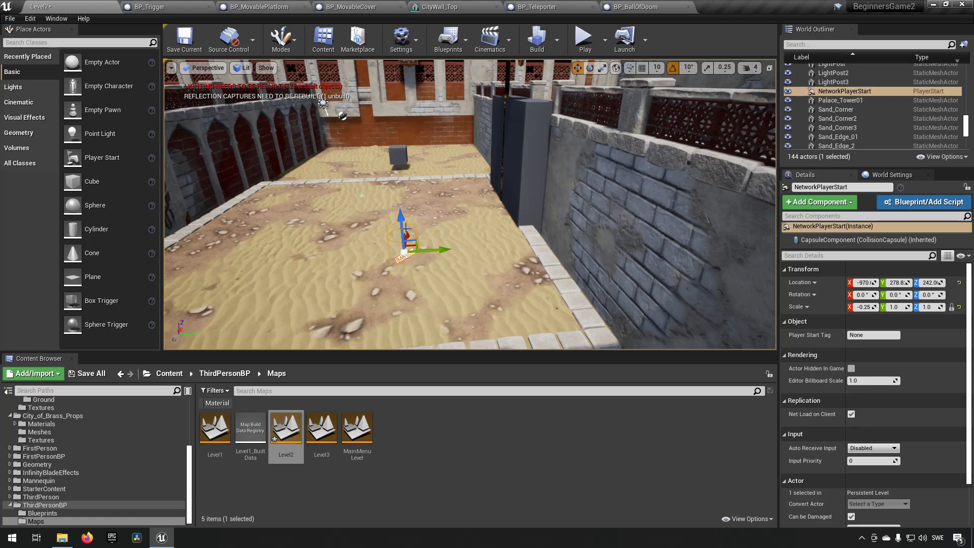
pyautogui.press('s')
pyautogui.moveTo(411, 193); pyautogui.dragTo(405, 209, button='right')
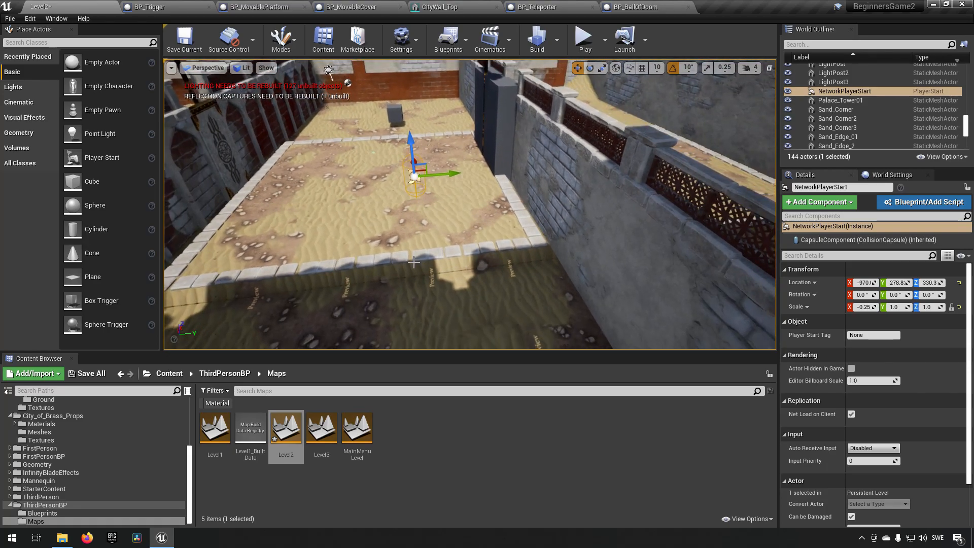
# - Adjust the height of the floor piece Corridor_A_Floor_Stones_1201 beneath the player start
pyautogui.click(386, 206)
pyautogui.moveTo(382, 152); pyautogui.dragTo(373, 154)
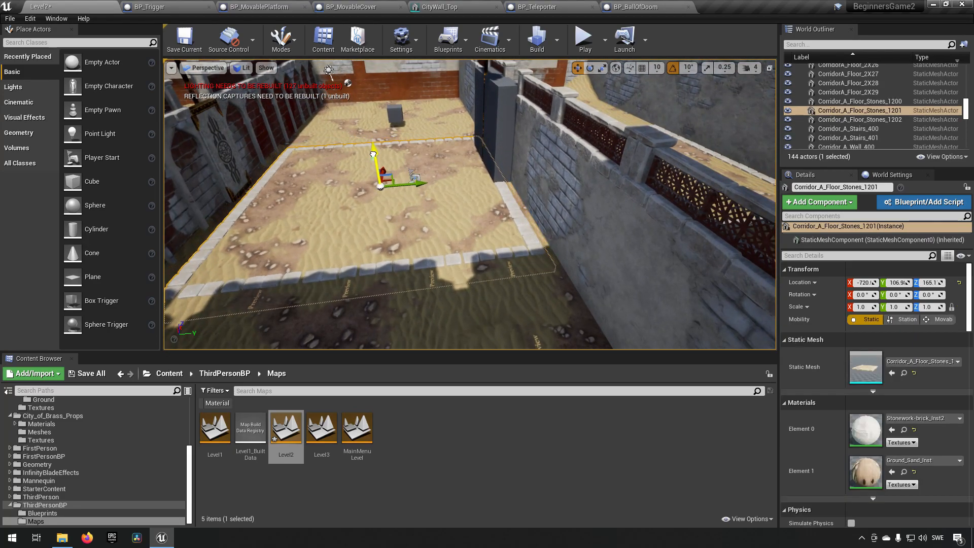
# - Playtest the level and examine the size of the aura effect around the trigger on the far wall
pyautogui.click(584, 41)
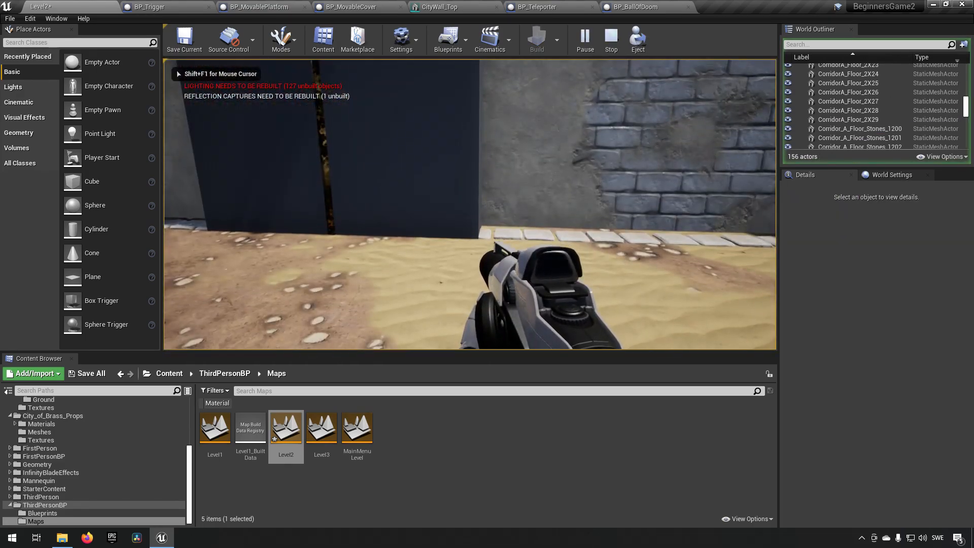
pyautogui.press('w')
pyautogui.press('s')
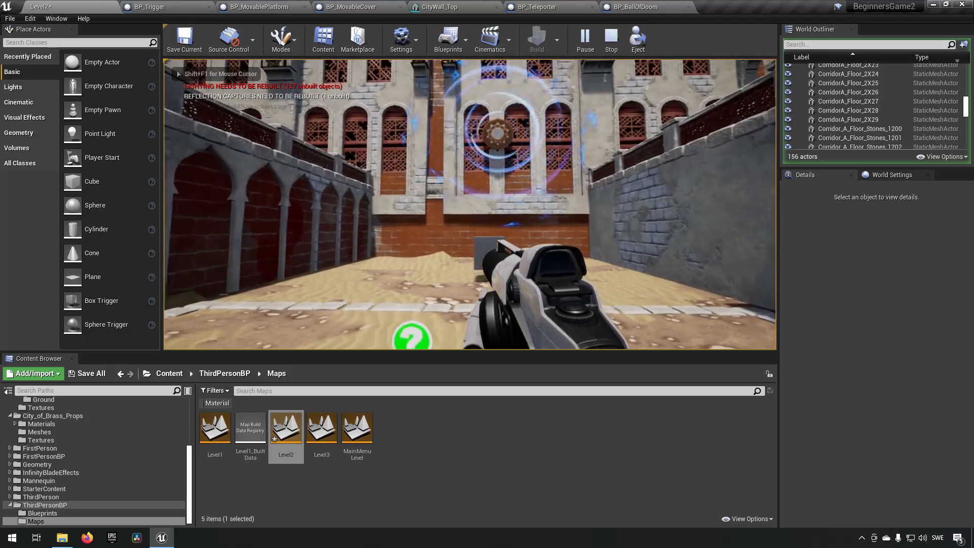
pyautogui.press('w')
pyautogui.press('w')
pyautogui.press('a')
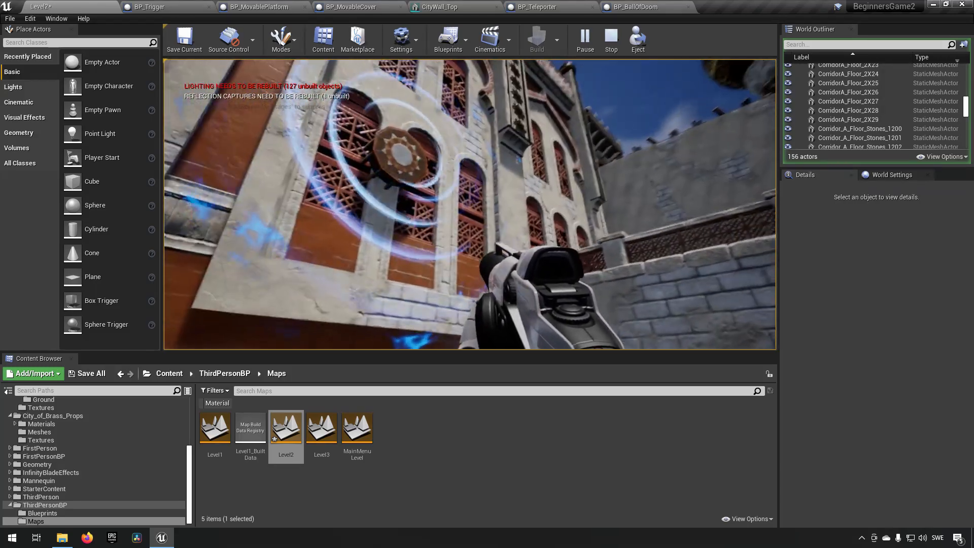
pyautogui.press('s')
pyautogui.press('d')
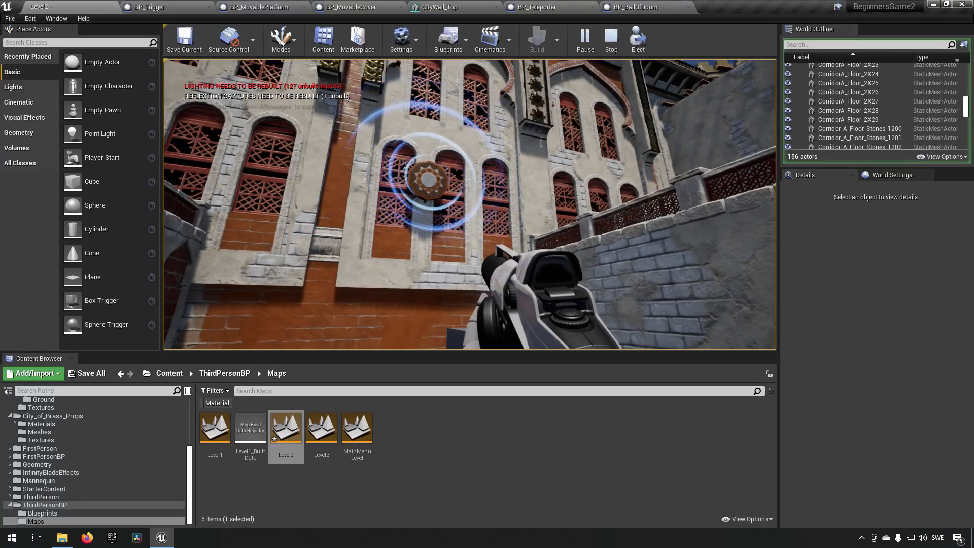
pyautogui.press('s')
pyautogui.press('d')
pyautogui.press('s')
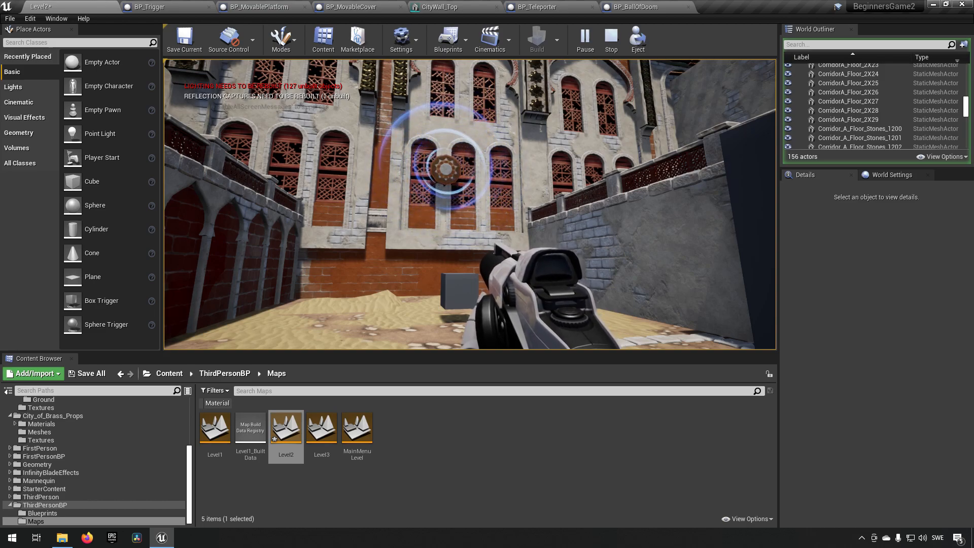
pyautogui.press('Escape')
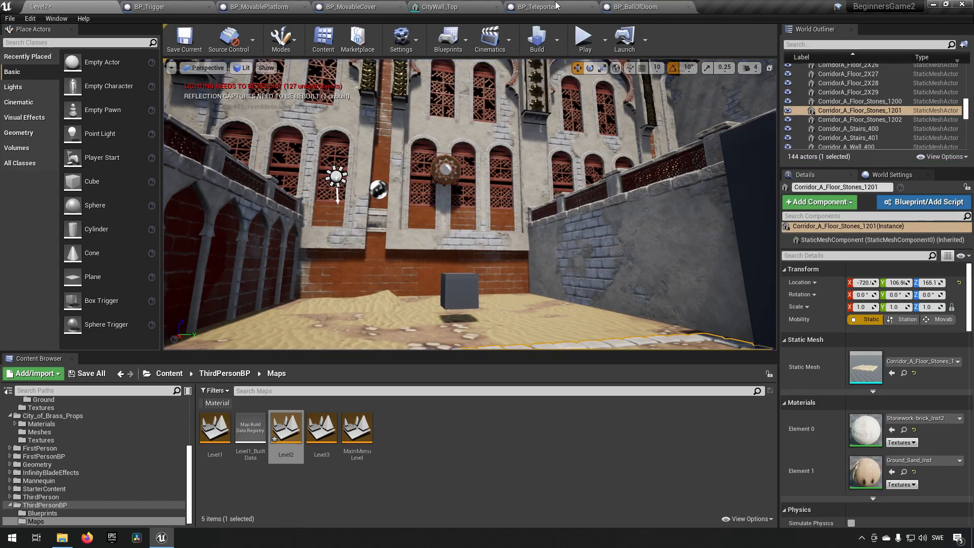
# - In BP_Trigger, set the Spawn Emitter at Location scale to 0.3 on X, Y and Z, and compile and save
pyautogui.click(184, 6)
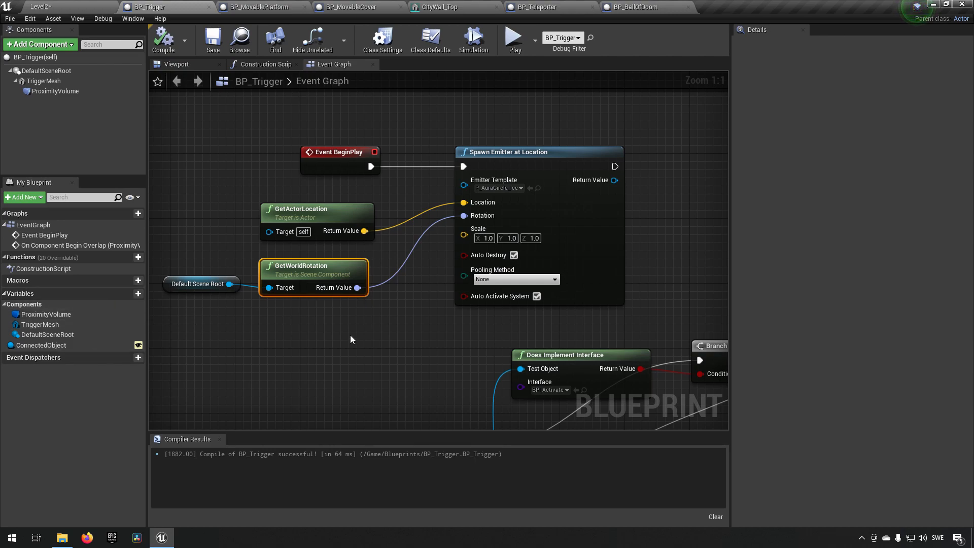
pyautogui.click(488, 238)
pyautogui.write('0.3')
pyautogui.press('Tab')
pyautogui.write('0.3')
pyautogui.press('Tab')
pyautogui.write('0.3')
pyautogui.click(164, 40)
pyautogui.click(212, 40)
# - Playtest Level2 again, check the trigger's aura size, shoot the trigger and inspect the moving blocks beside the wall doors
pyautogui.click(71, 7)
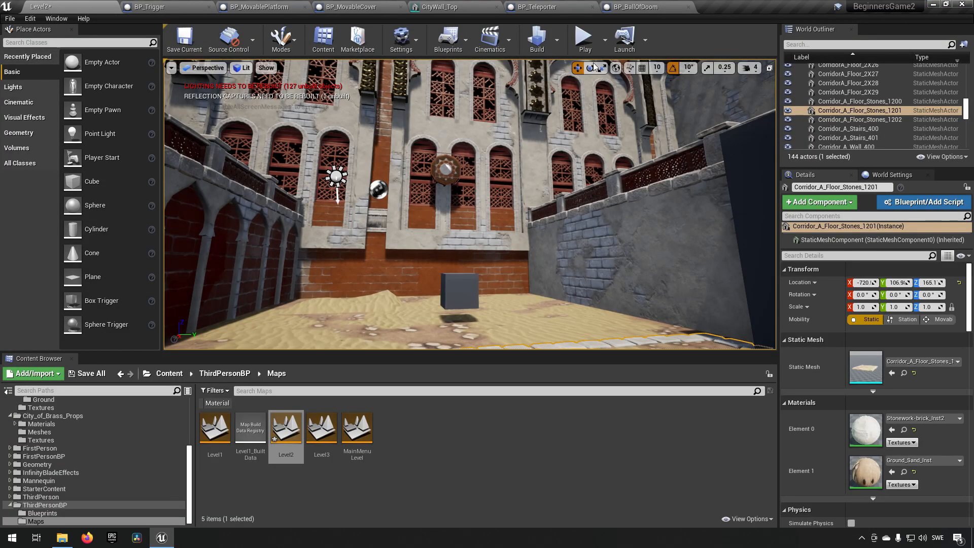
pyautogui.click(583, 38)
pyautogui.press('w')
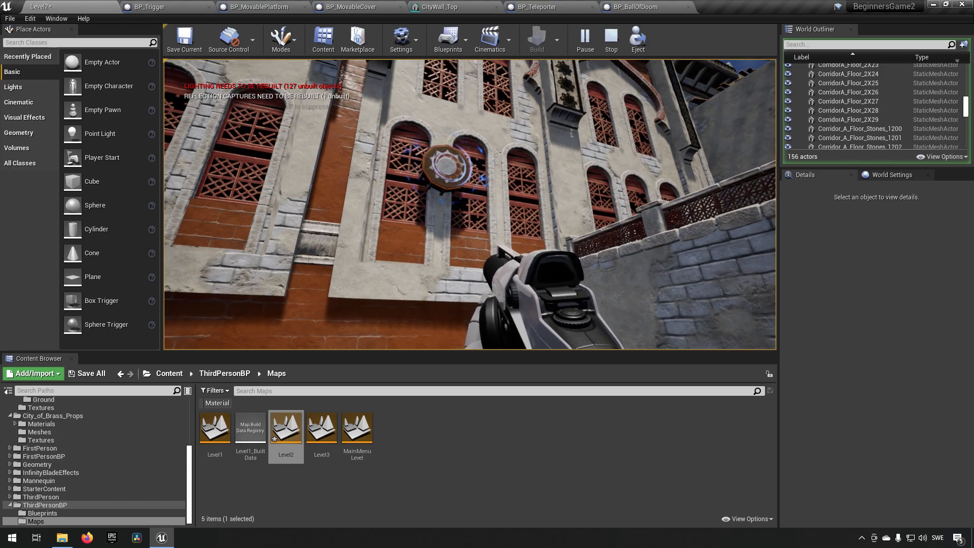
pyautogui.press('s')
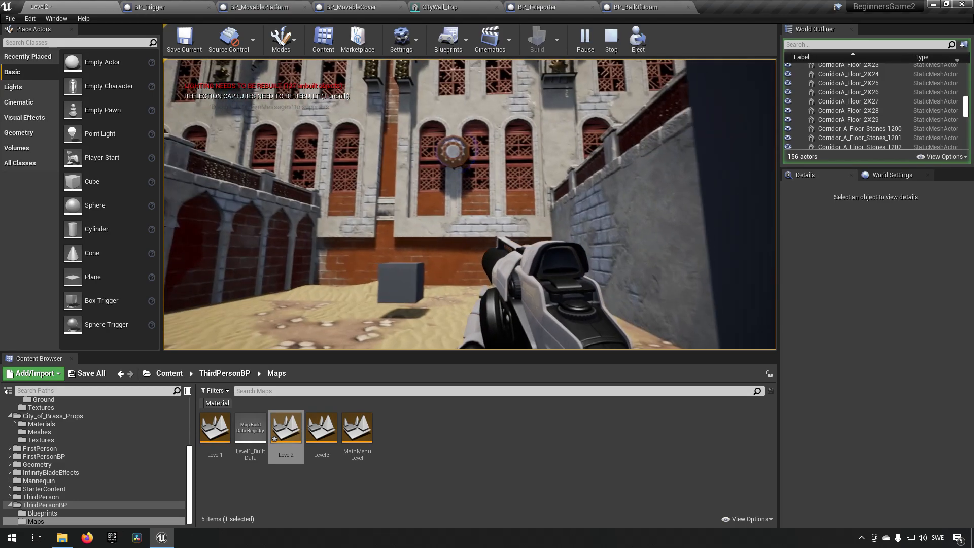
pyautogui.click(470, 204)
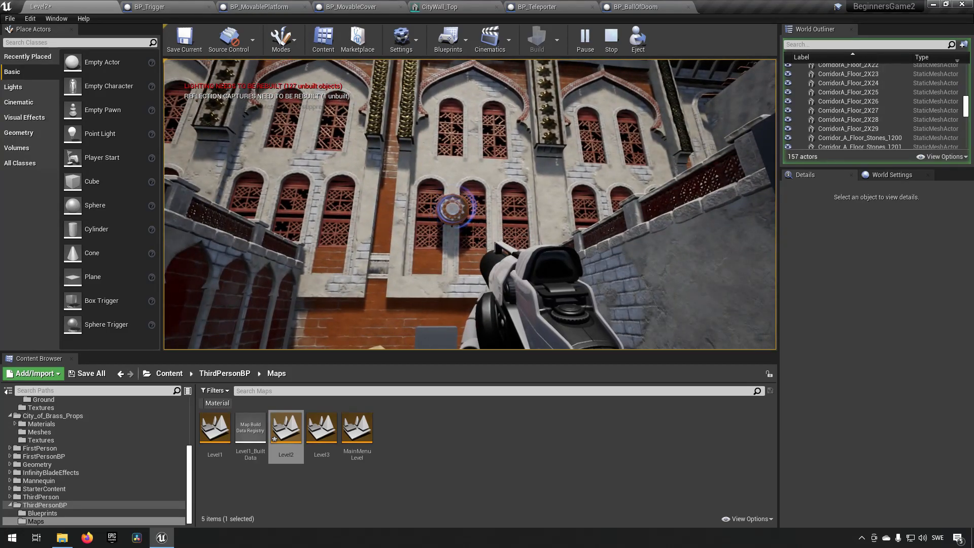
pyautogui.click(469, 204)
pyautogui.click(469, 204)
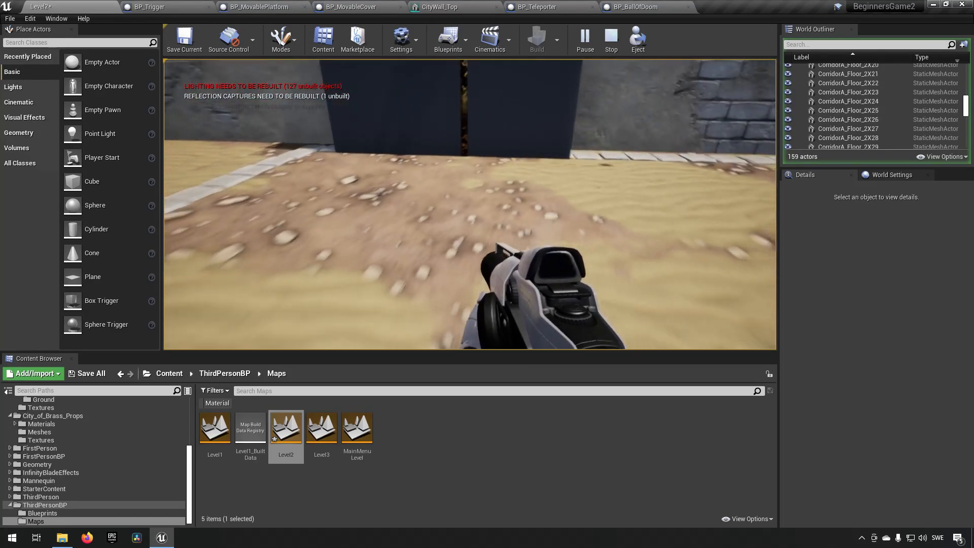
pyautogui.press('d')
pyautogui.press('w')
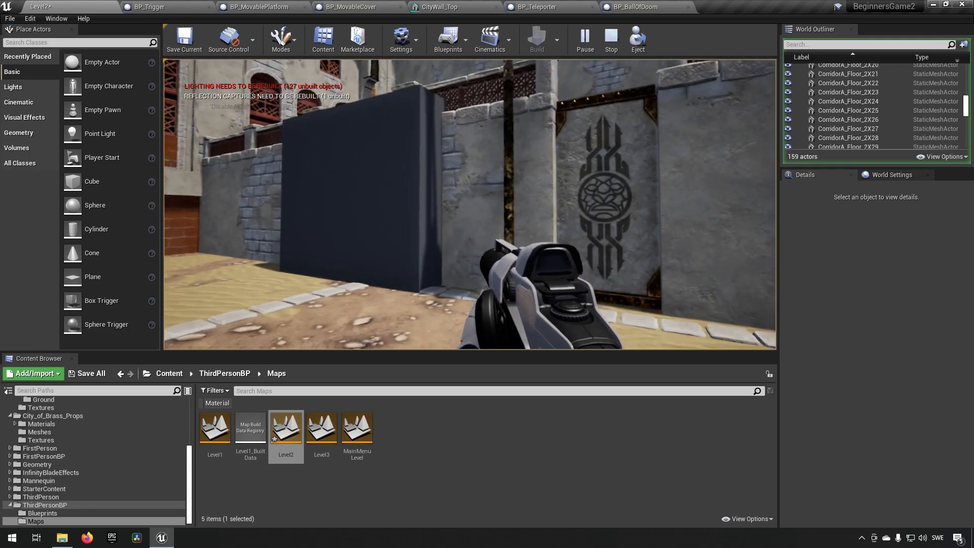
pyautogui.press('Escape')
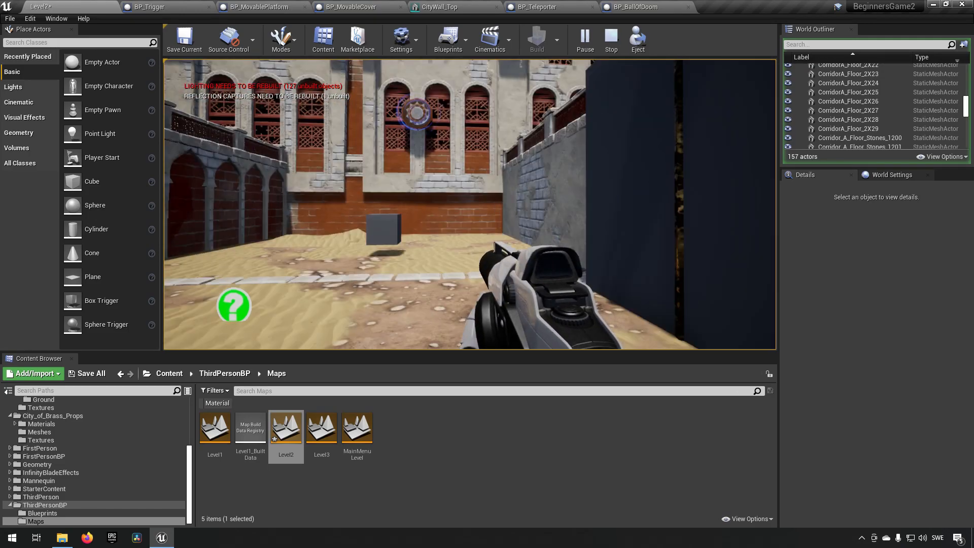
# - Select the movable platform block behind the wall door and locate its blueprint asset in the project content
pyautogui.click(593, 227)
pyautogui.moveTo(593, 227); pyautogui.dragTo(429, 279, button='right')
pyautogui.press('w')
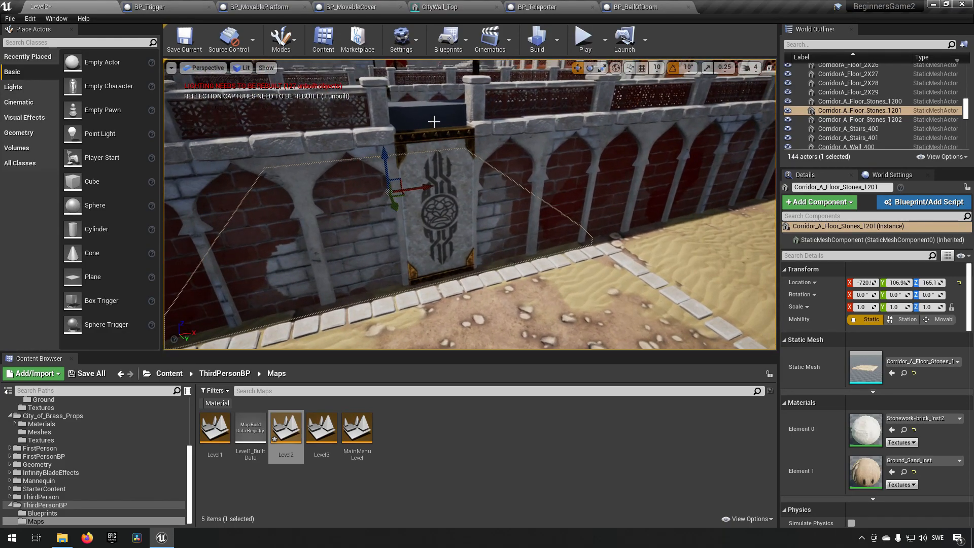
pyautogui.click(434, 120)
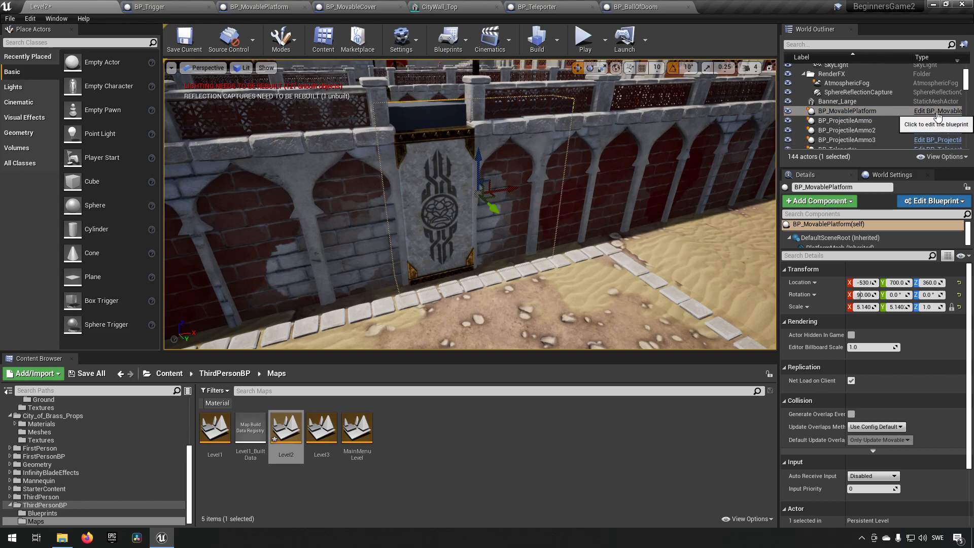
pyautogui.rightClick(444, 111)
pyautogui.click(473, 124)
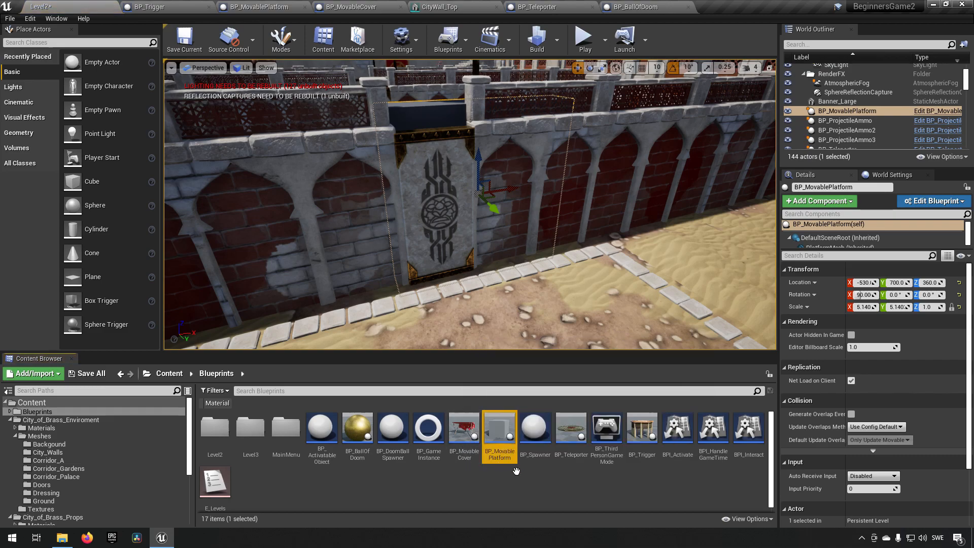
# - Create a child blueprint class of BP_MovablePlatform named BP_MovableDoor
pyautogui.rightClick(500, 432)
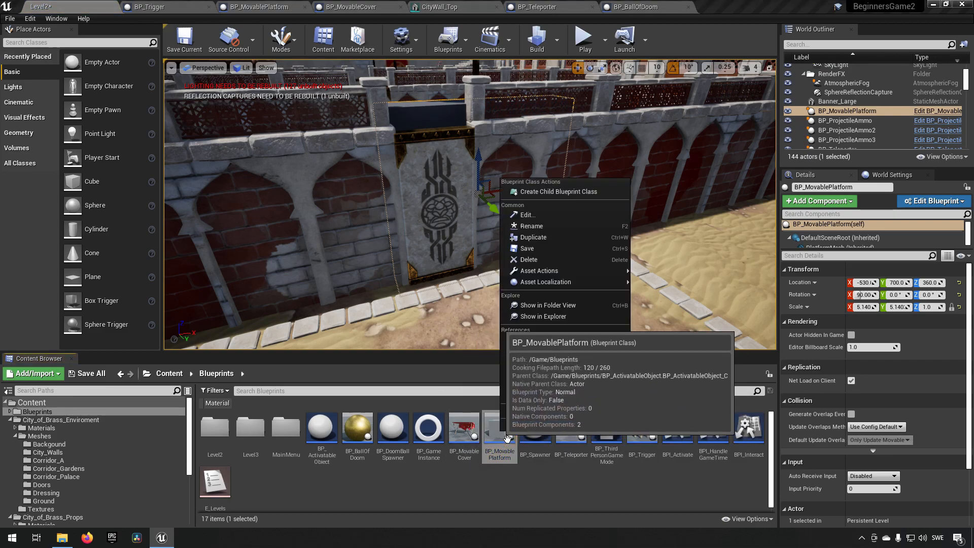
pyautogui.click(560, 193)
pyautogui.write('B')
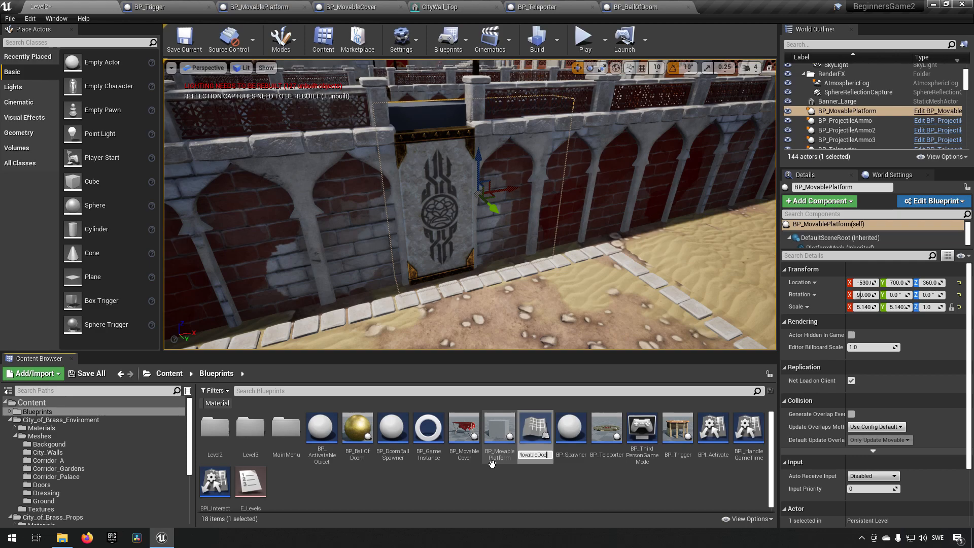
pyautogui.press('Return')
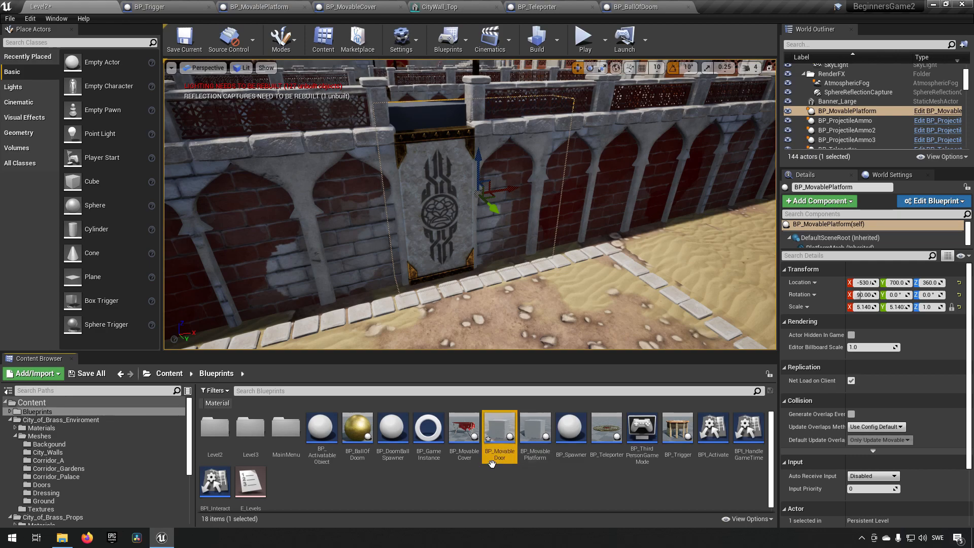
pyautogui.click(438, 251)
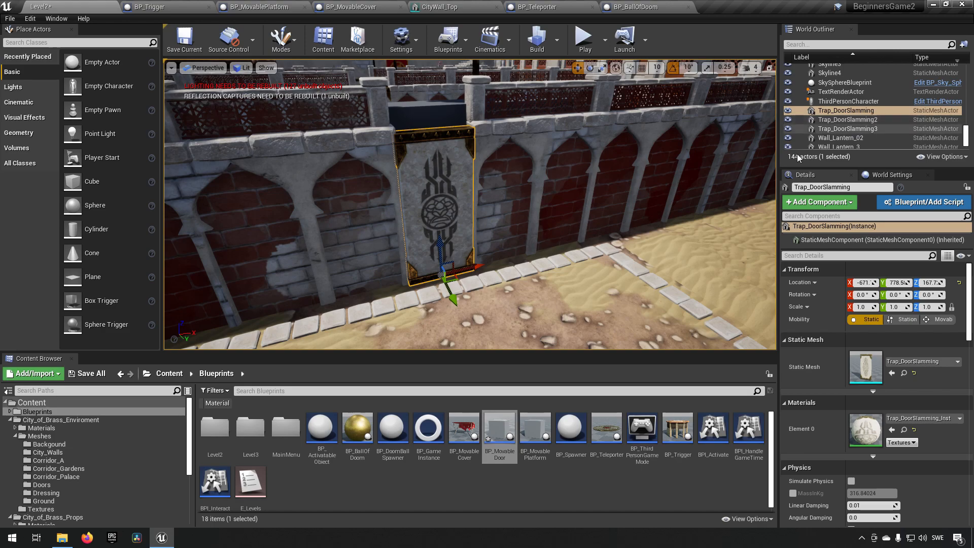
pyautogui.rightClick(445, 213)
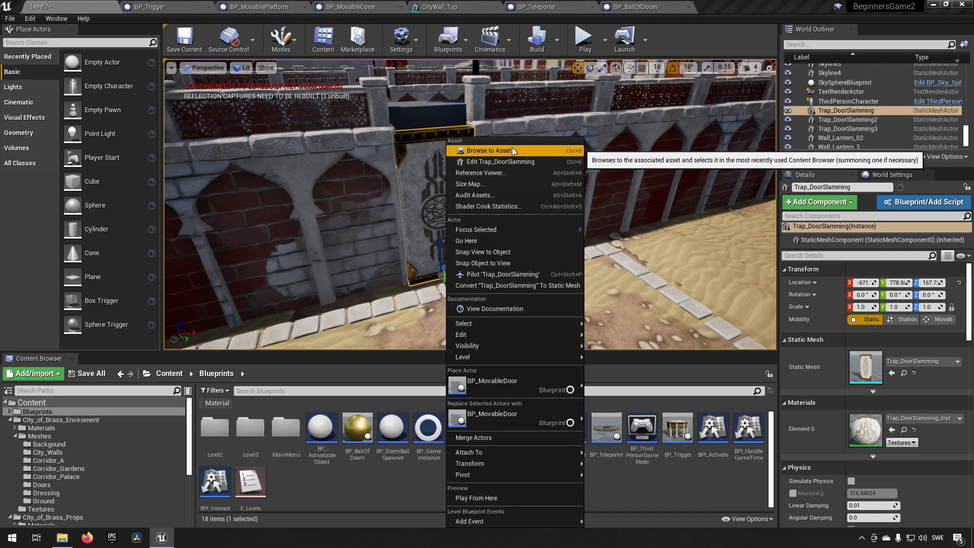
pyautogui.click(472, 150)
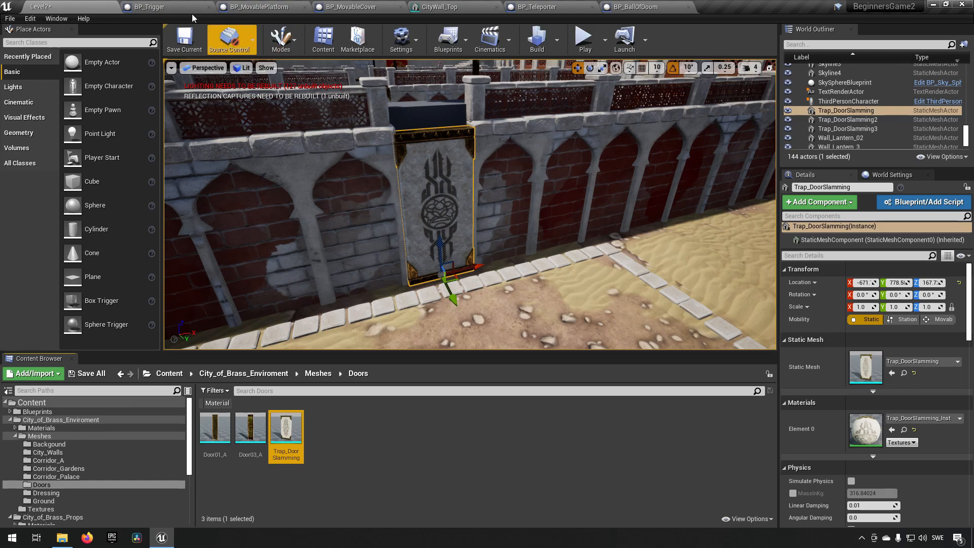
# - Return to the movable platform's asset folder and open the BP_MovableDoor blueprint for editing
pyautogui.click(430, 122)
pyautogui.rightClick(422, 114)
pyautogui.click(450, 135)
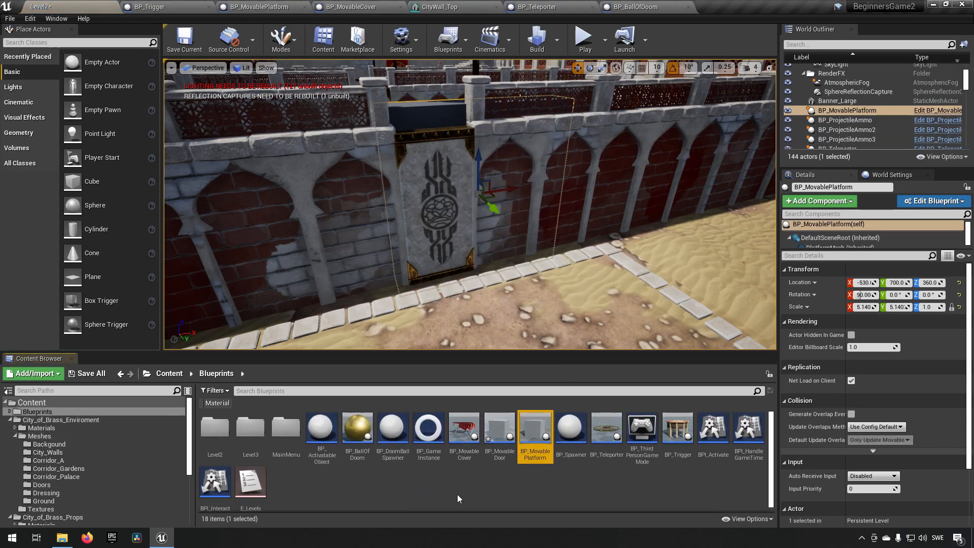
pyautogui.doubleClick(503, 431)
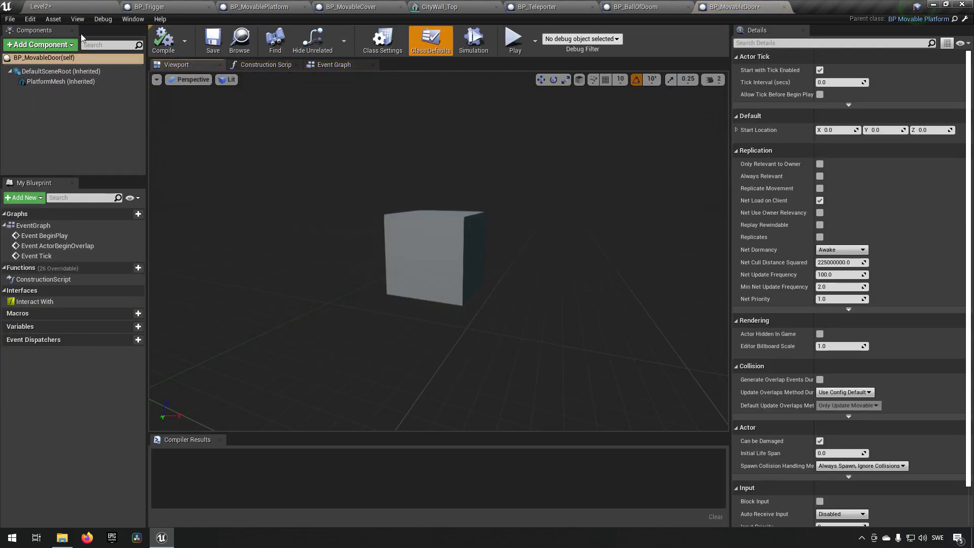
# - Assign the wall door's Trap_DoorSlamming mesh to the inherited PlatformMesh in BP_MovableDoor, and compile and save the blueprint
pyautogui.click(51, 6)
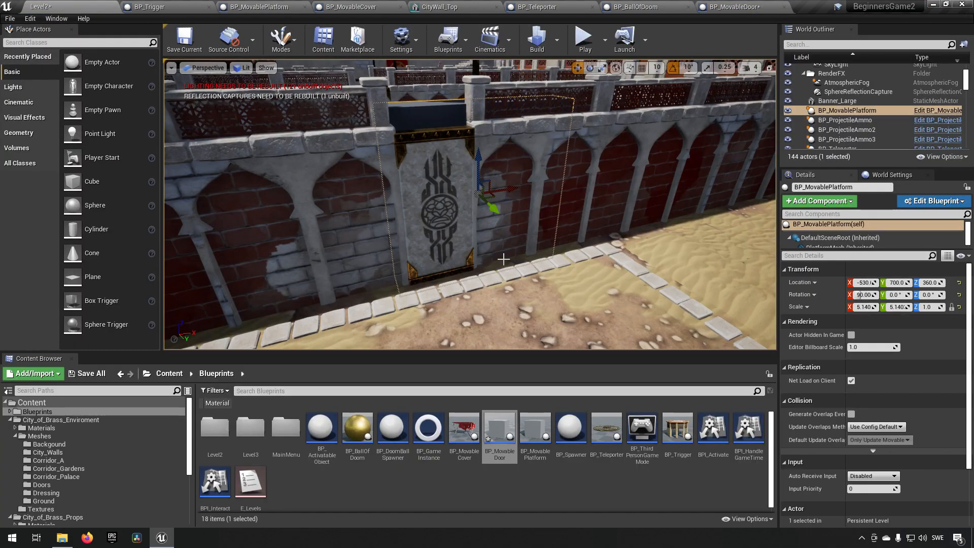
pyautogui.click(429, 213)
pyautogui.rightClick(424, 134)
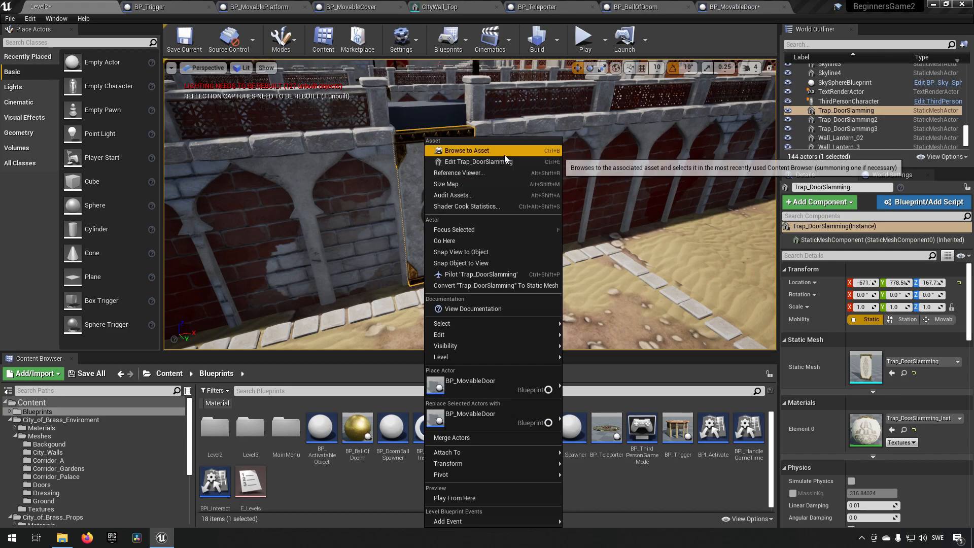
pyautogui.click(451, 148)
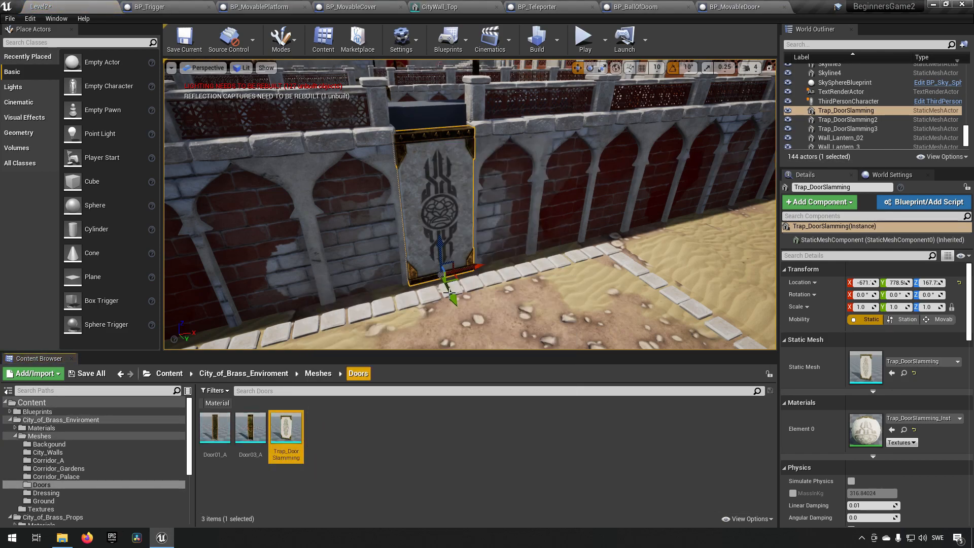
pyautogui.click(723, 6)
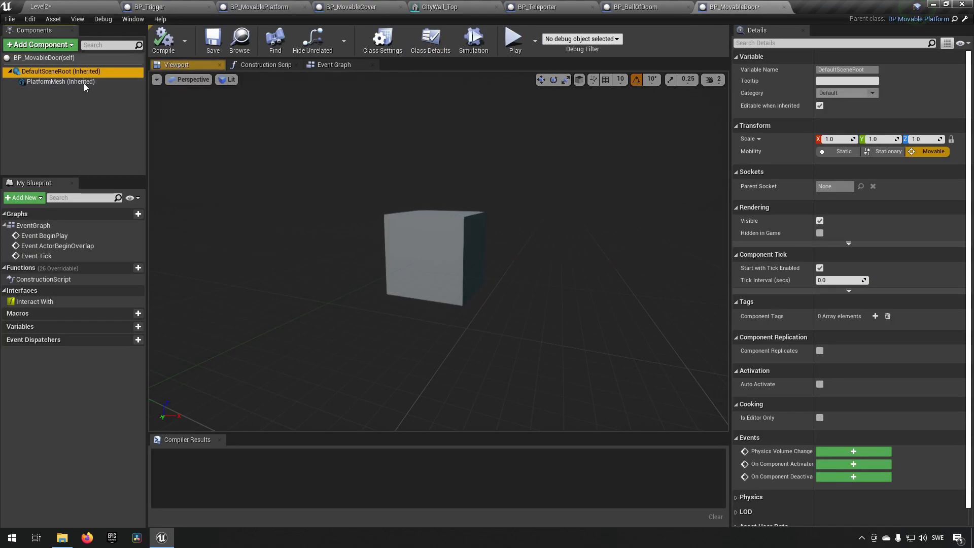
pyautogui.click(84, 82)
pyautogui.click(861, 264)
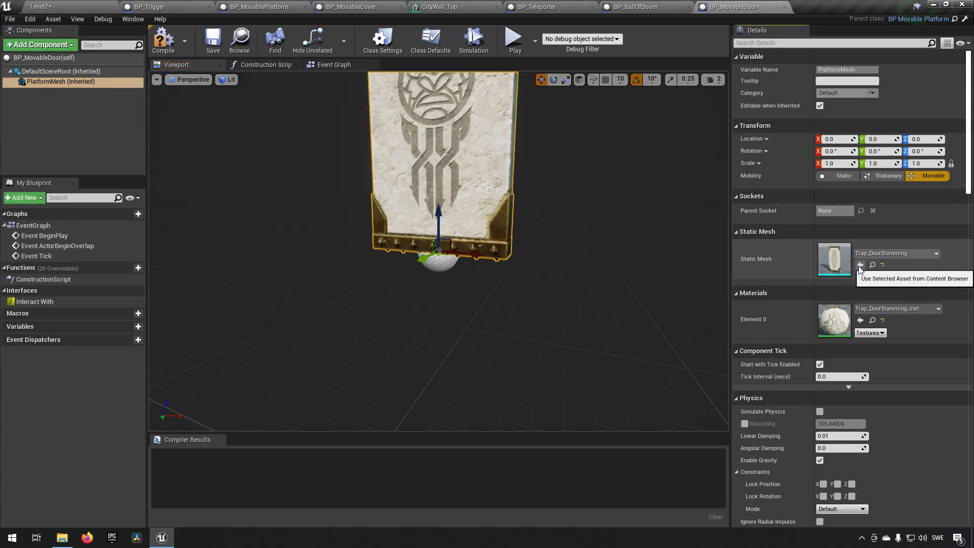
pyautogui.moveTo(538, 234)
pyautogui.mouseDown(button='right')
pyautogui.moveTo(594, 193)
pyautogui.moveTo(548, 203)
pyautogui.moveTo(555, 228)
pyautogui.mouseUp(button='right')
pyautogui.click(162, 39)
pyautogui.click(212, 42)
# - Replace the selected Trap_DoorSlamming actor in Level2 with the BP_MovableDoor blueprint
pyautogui.click(41, 6)
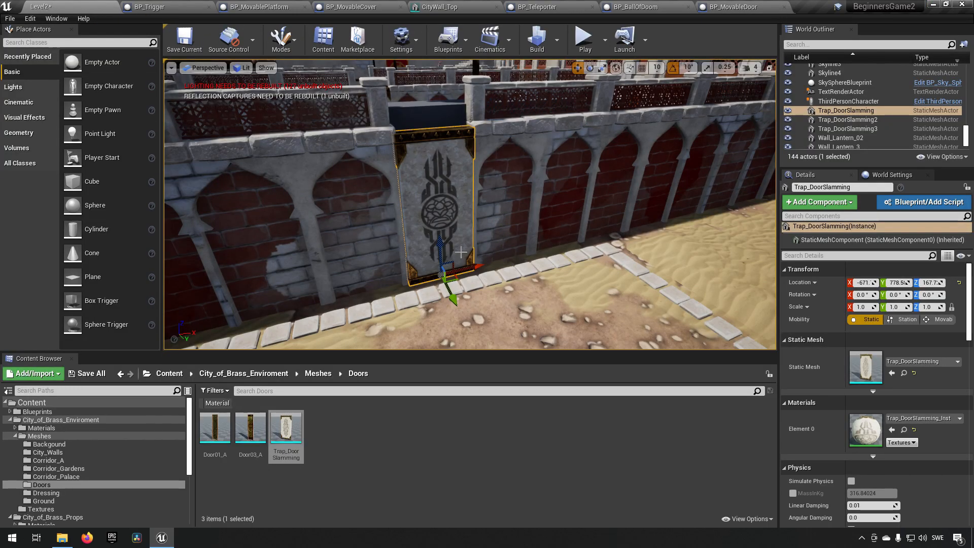
pyautogui.click(37, 412)
pyautogui.click(500, 432)
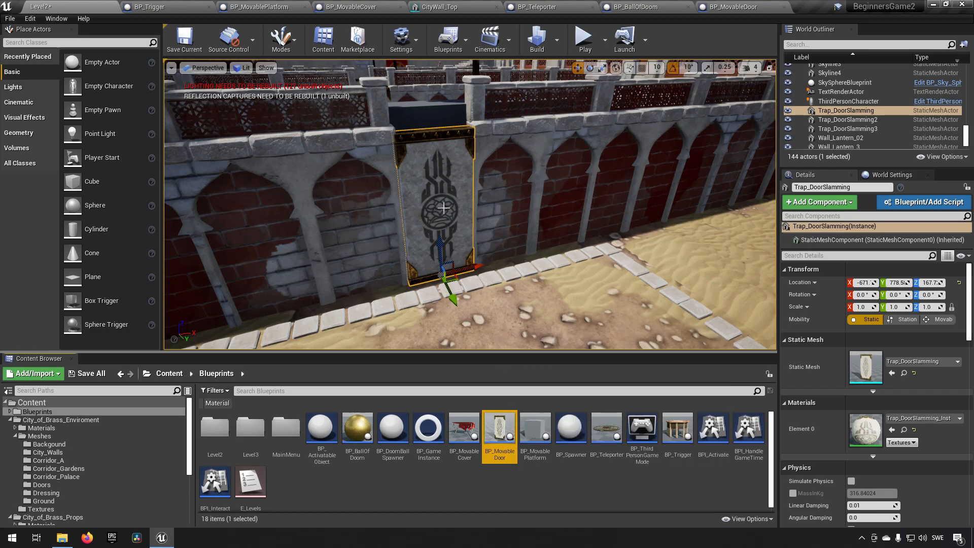
pyautogui.rightClick(440, 200)
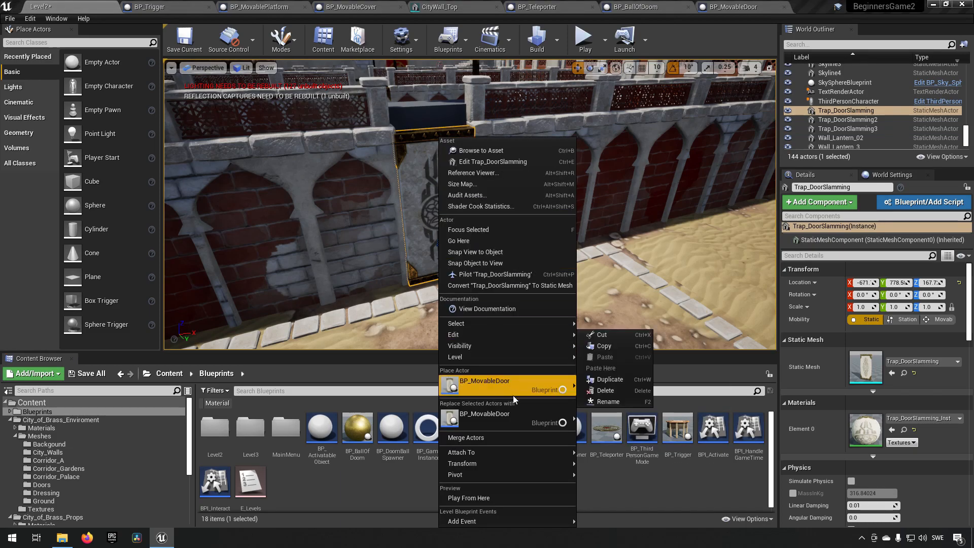
pyautogui.click(509, 416)
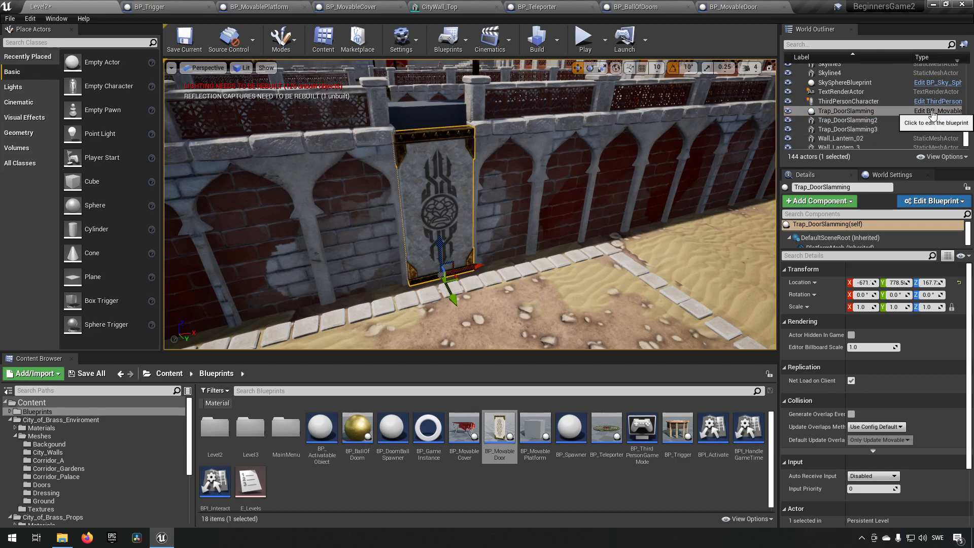
pyautogui.click(426, 122)
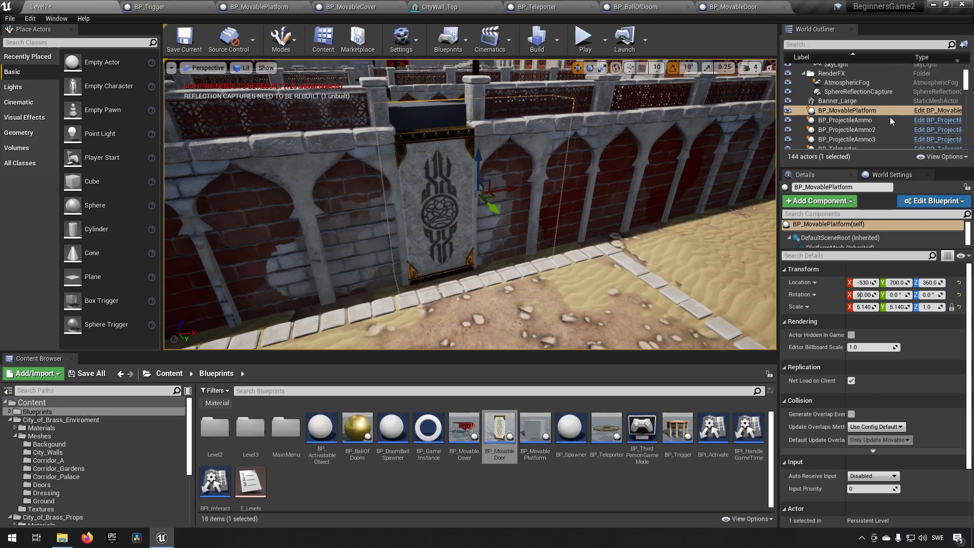
pyautogui.press('Delete')
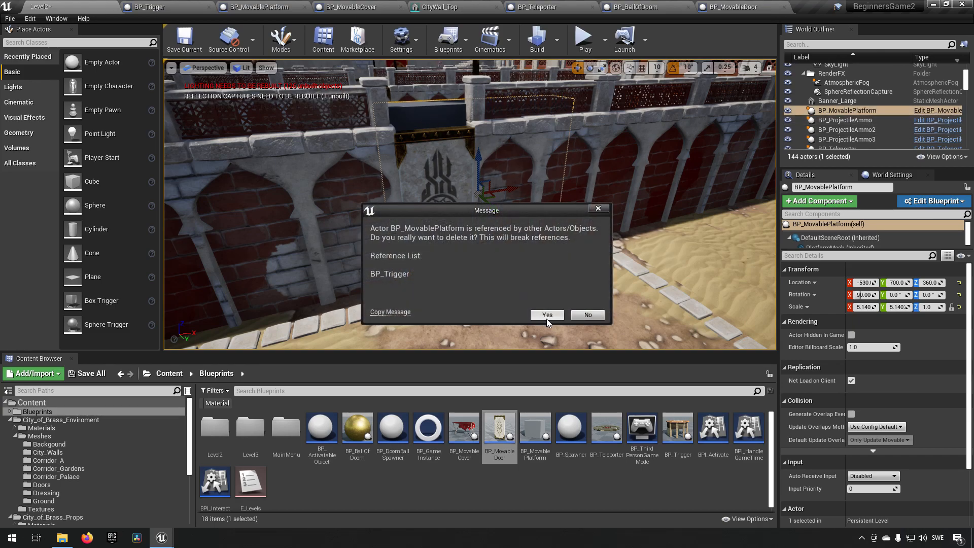
pyautogui.click(587, 315)
# - Inspect the wall door, the platform block and BP_Trigger to check which object the trigger is connected to
pyautogui.moveTo(583, 225); pyautogui.dragTo(584, 224, button='right')
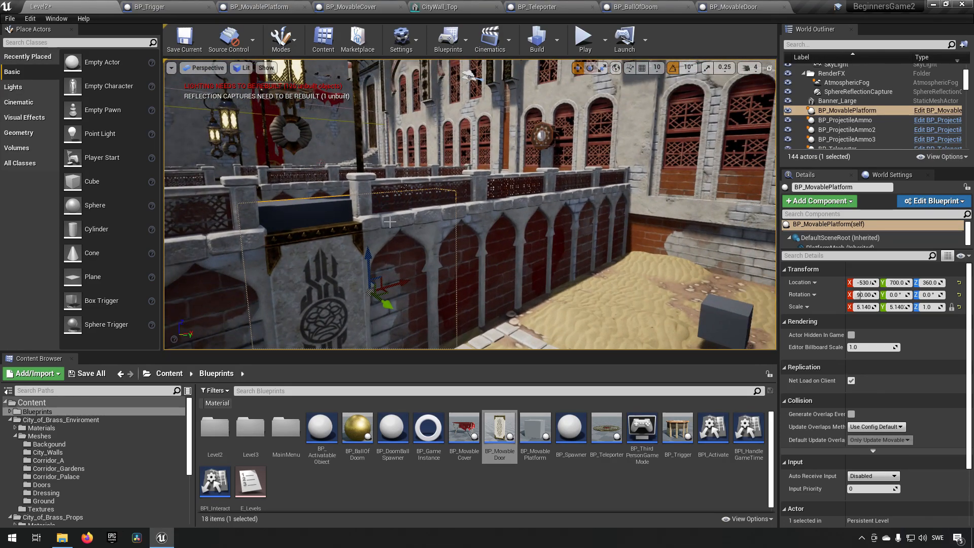
pyautogui.click(344, 279)
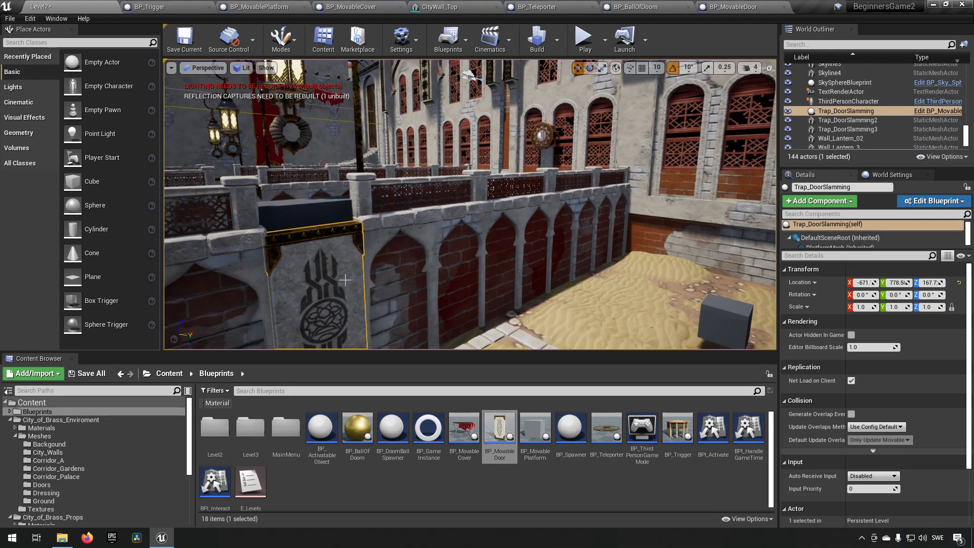
pyautogui.click(562, 145)
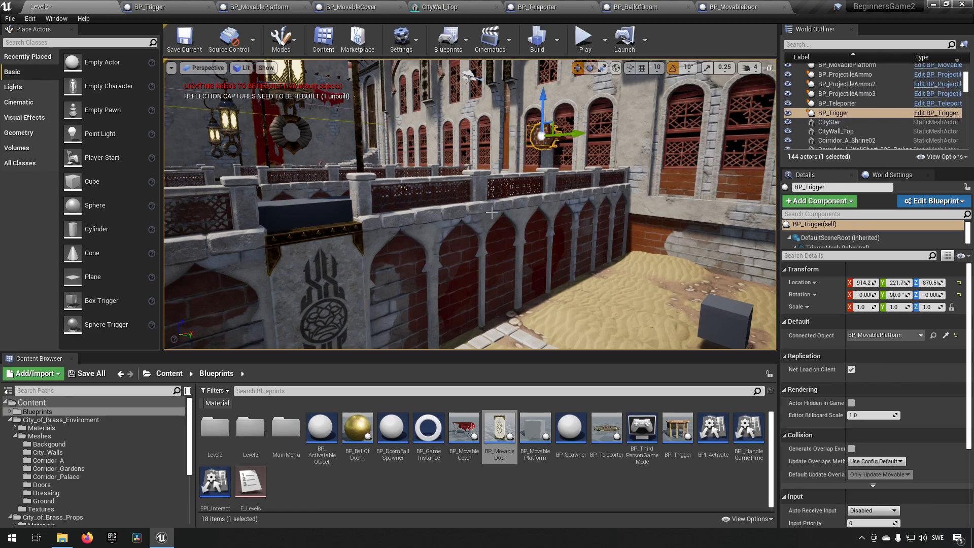
pyautogui.click(355, 305)
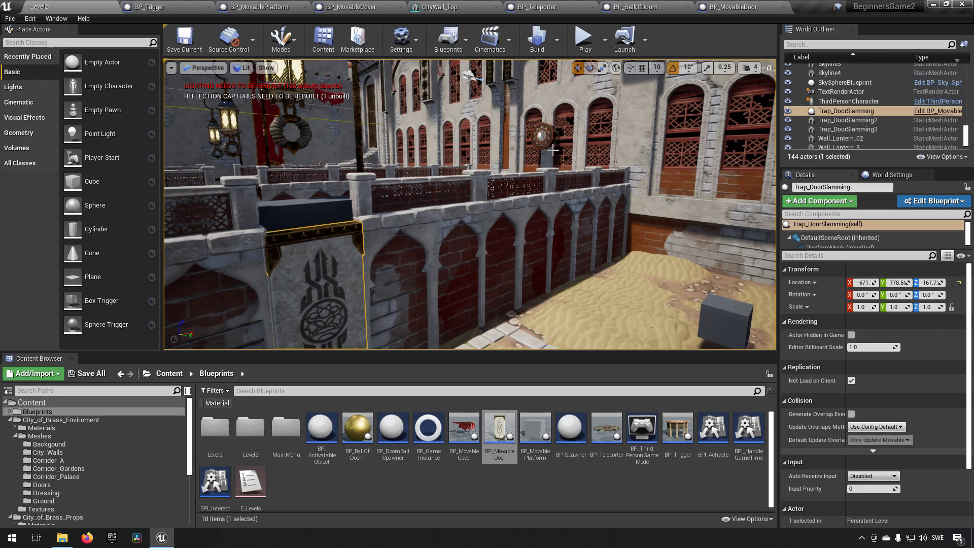
pyautogui.click(310, 221)
pyautogui.click(551, 142)
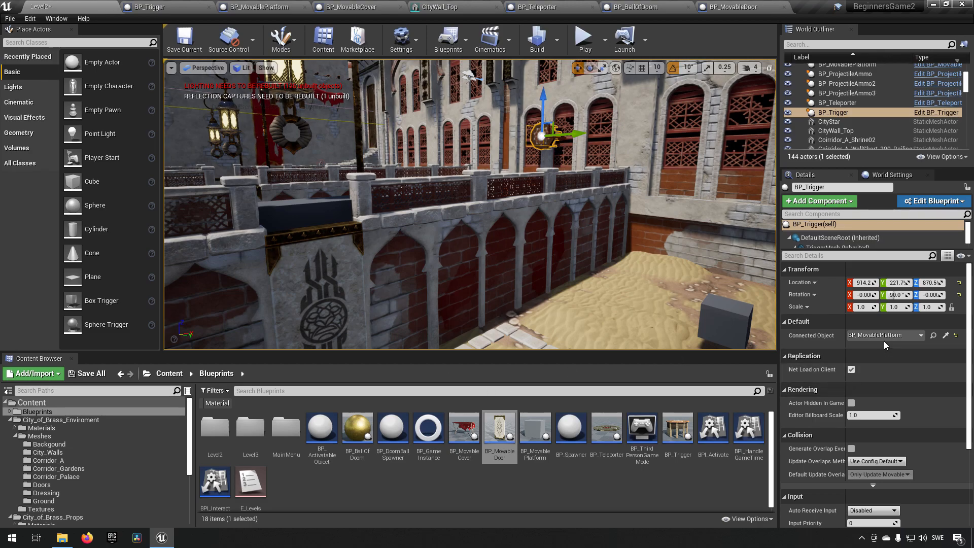
# - Delete the BP_MovablePlatform block behind the wall door from Level2 despite its reference in BP_Trigger
pyautogui.click(320, 218)
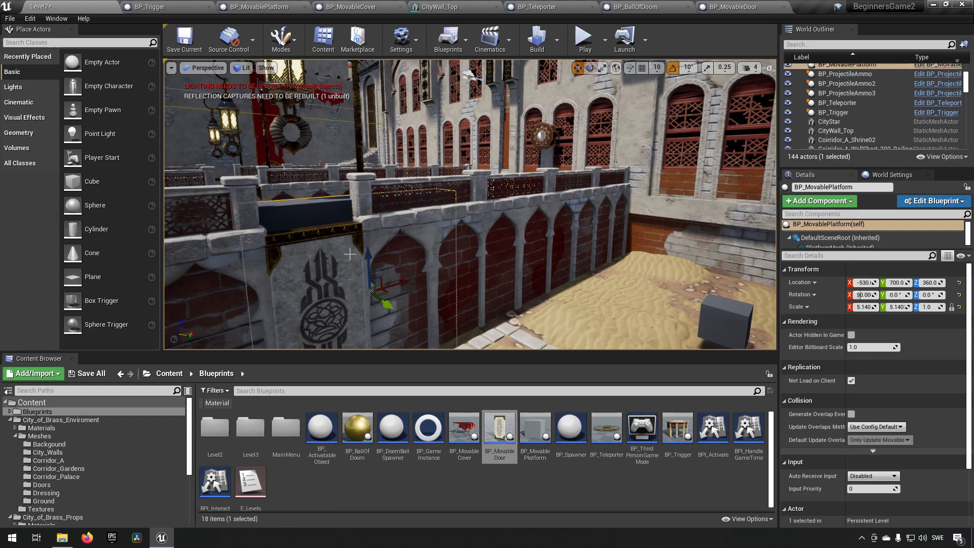
pyautogui.press('Delete')
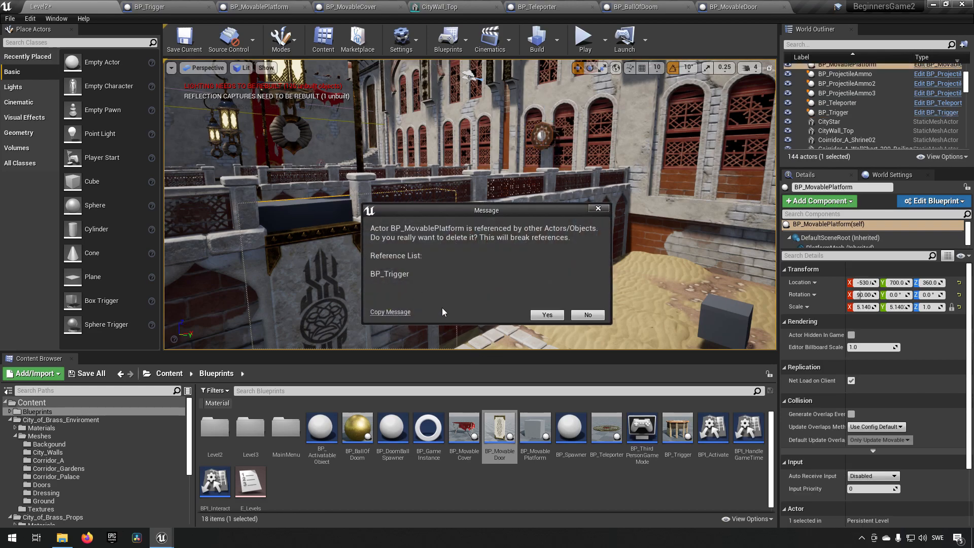
pyautogui.click(546, 316)
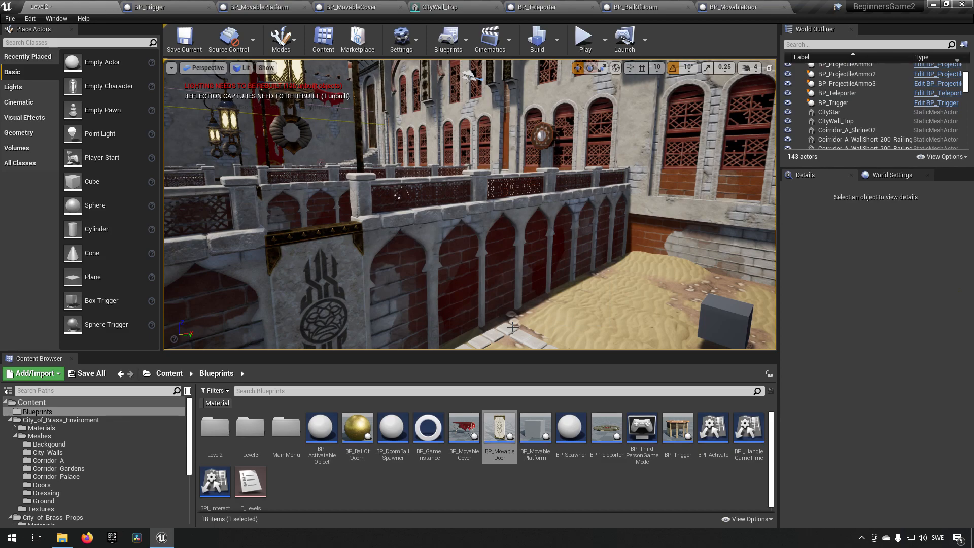
# - Set BP_Trigger's Connected Object to the Trap_DoorSlamming door and save the level
pyautogui.click(558, 139)
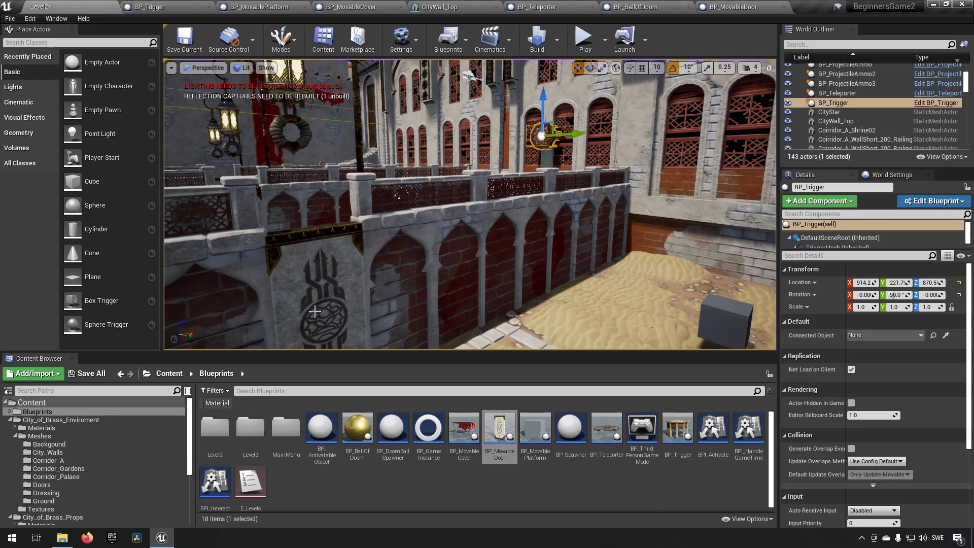
pyautogui.click(912, 335)
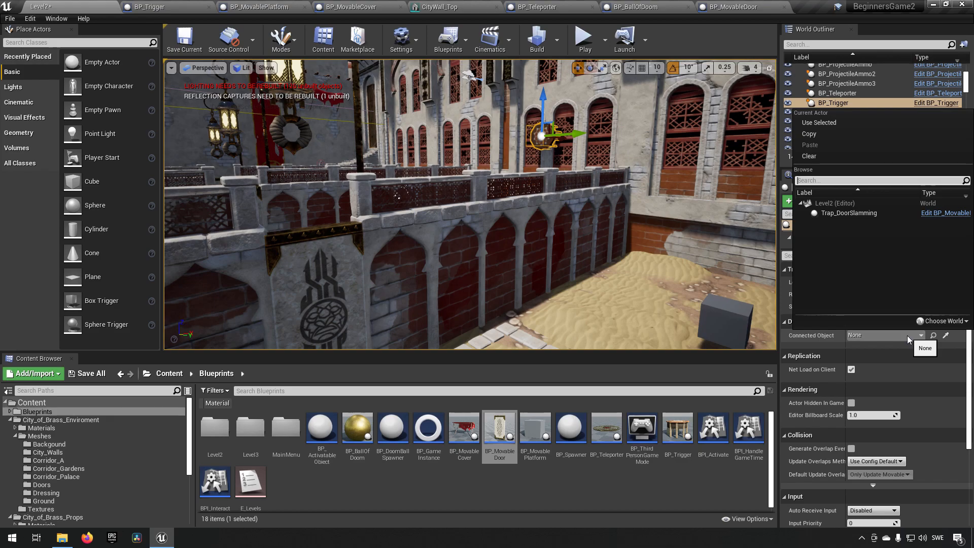
pyautogui.click(859, 212)
pyautogui.click(184, 38)
# - Play the level and shoot the wall trigger to test the movable door, walking up to the doorway
pyautogui.click(585, 39)
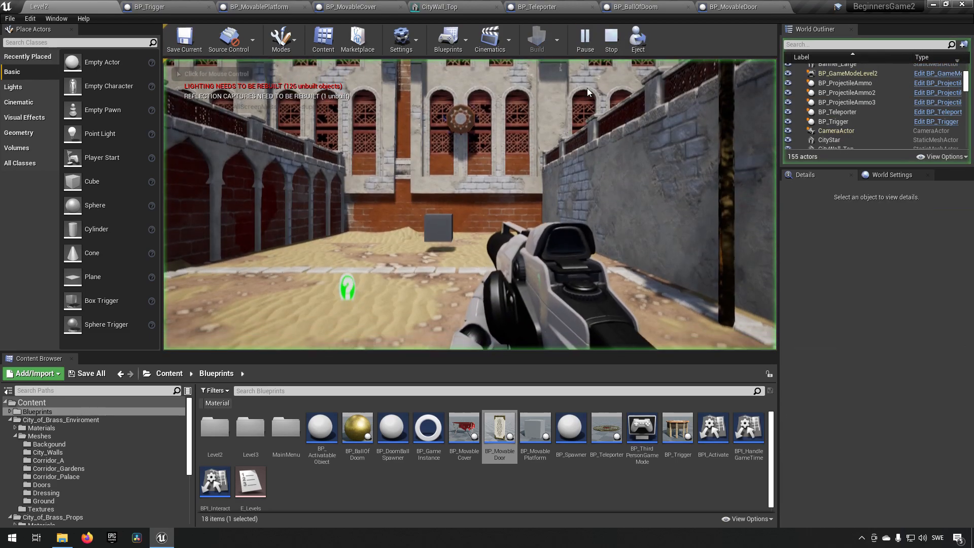
pyautogui.click(469, 205)
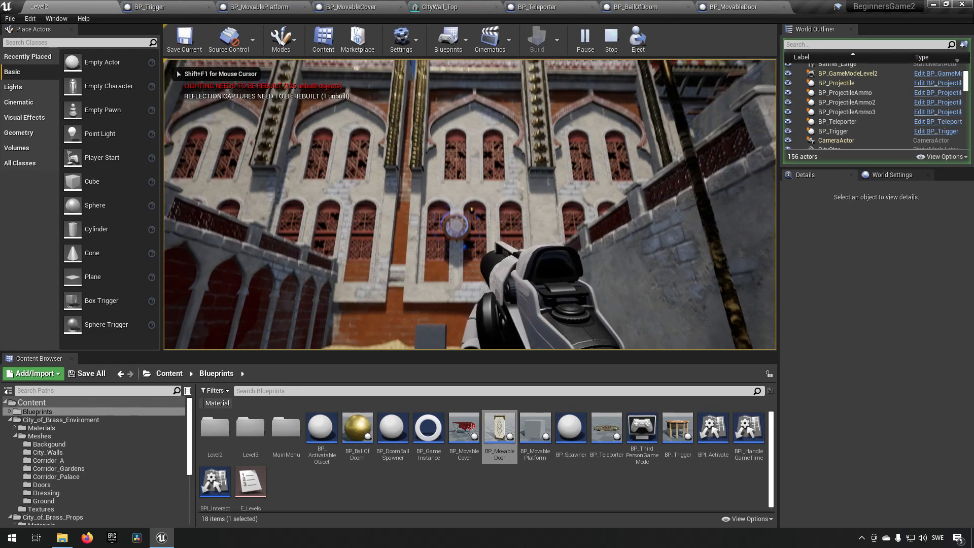
pyautogui.click(470, 204)
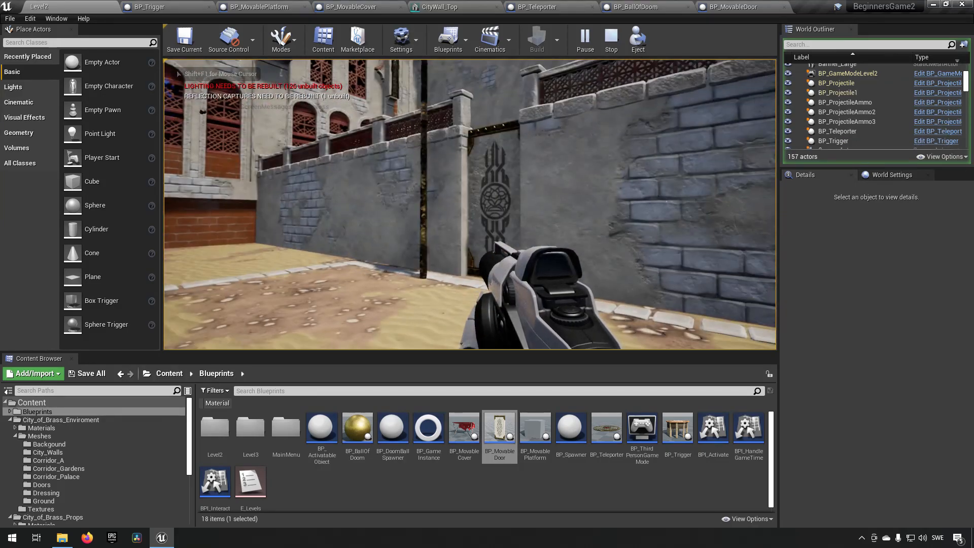
pyautogui.click(470, 205)
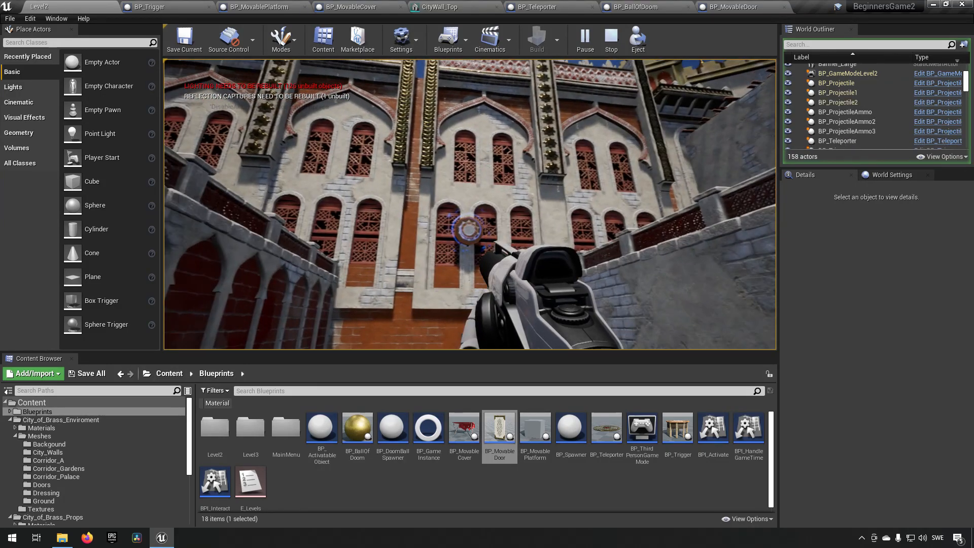
pyautogui.click(470, 204)
pyautogui.press('w')
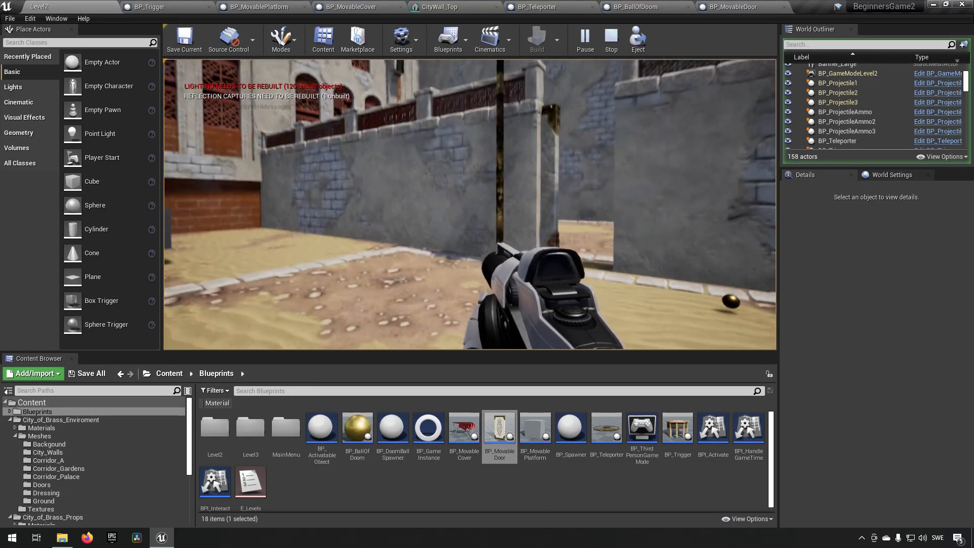
pyautogui.press('w')
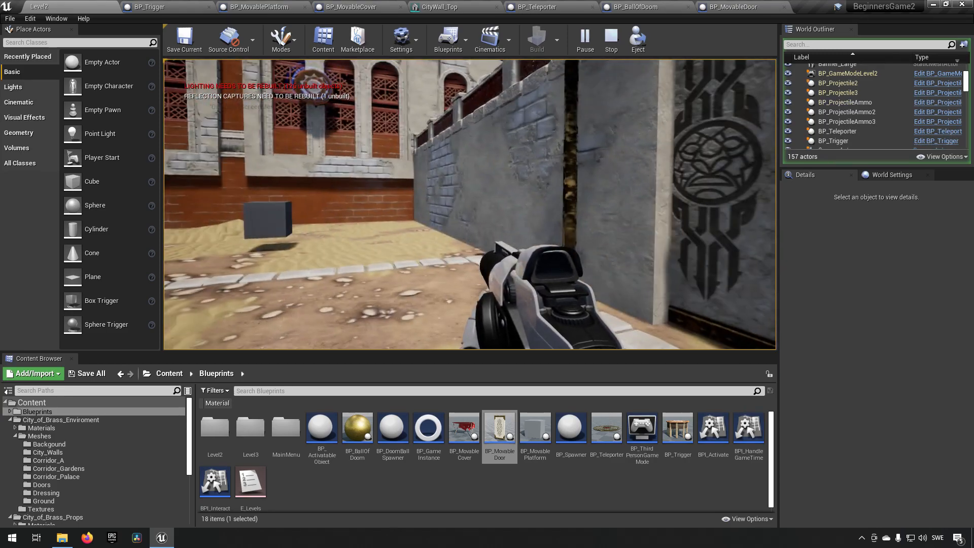
pyautogui.press('w')
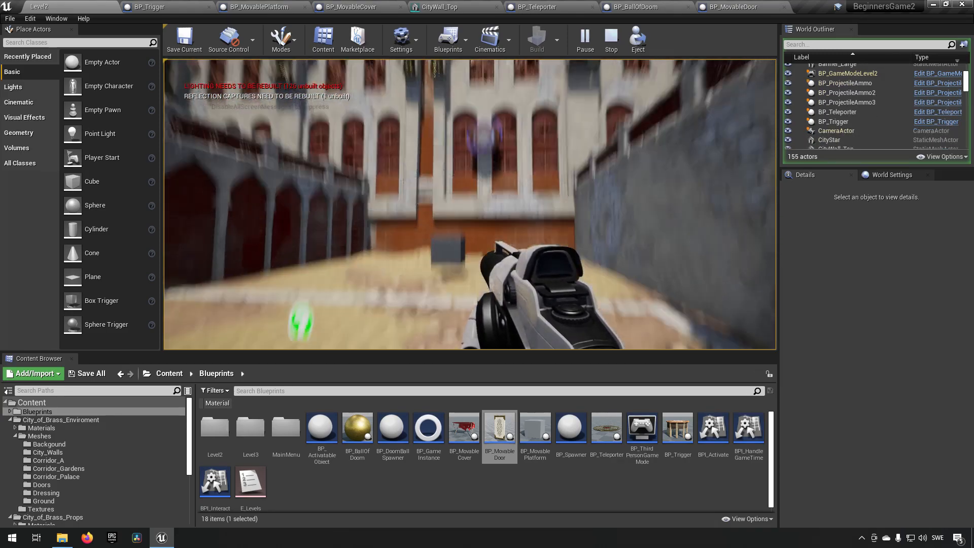
# - Shoot the trigger repeatedly and walk between the door and the arena to check how the door moves
pyautogui.click(469, 205)
pyautogui.click(470, 204)
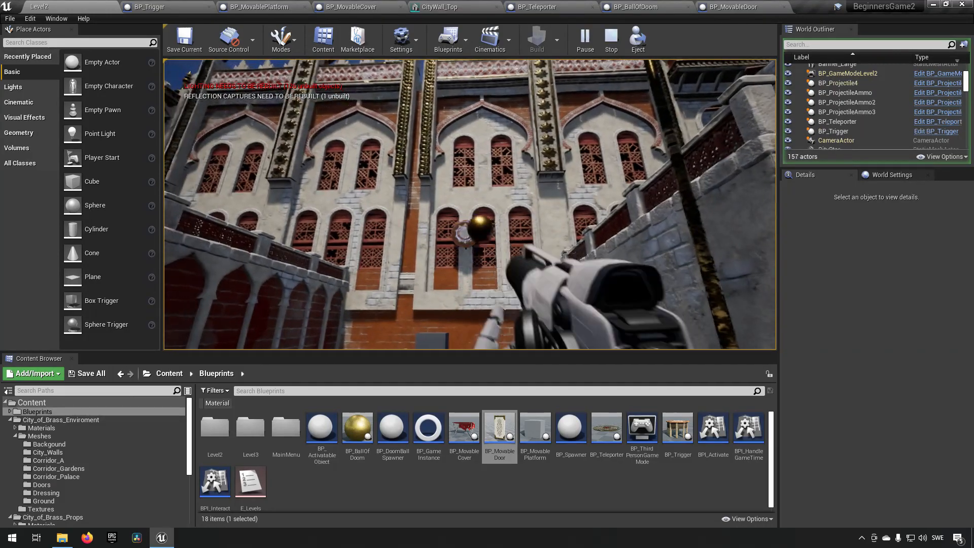
pyautogui.press('d')
pyautogui.press('w')
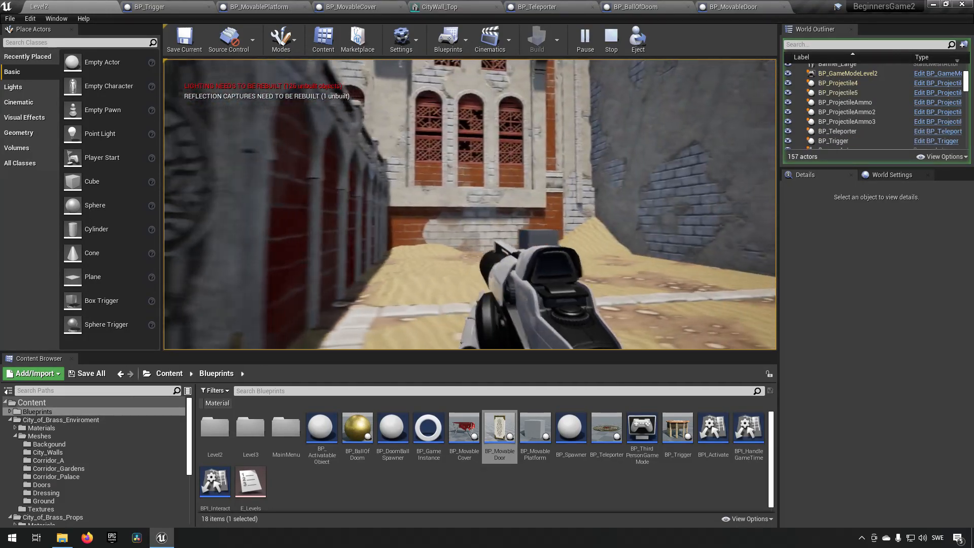
pyautogui.press('w')
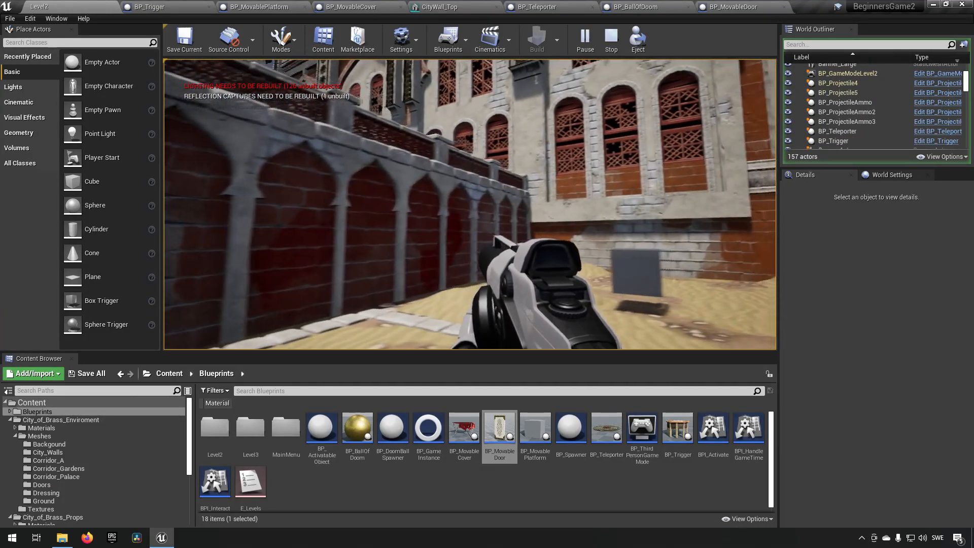
pyautogui.click(470, 204)
pyautogui.click(470, 205)
pyautogui.press('w')
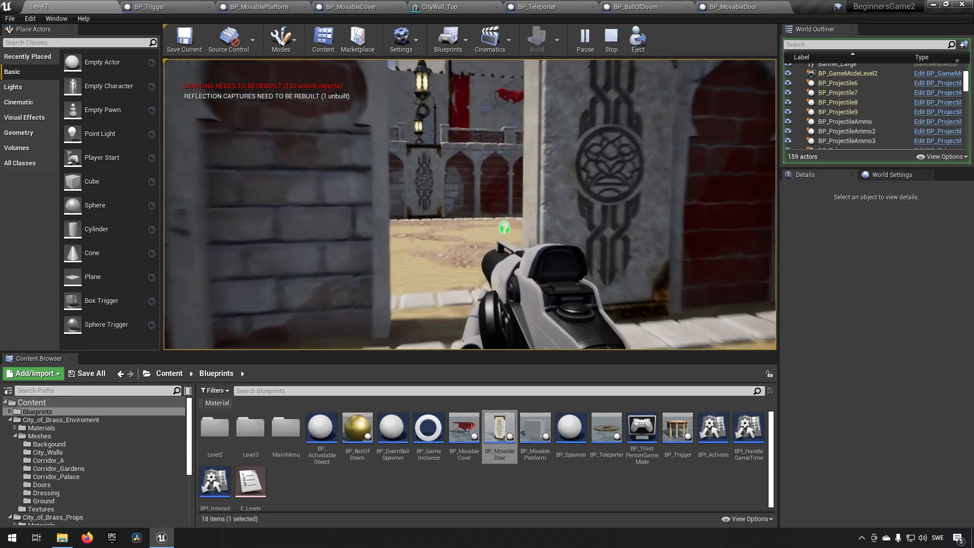
pyautogui.press('w')
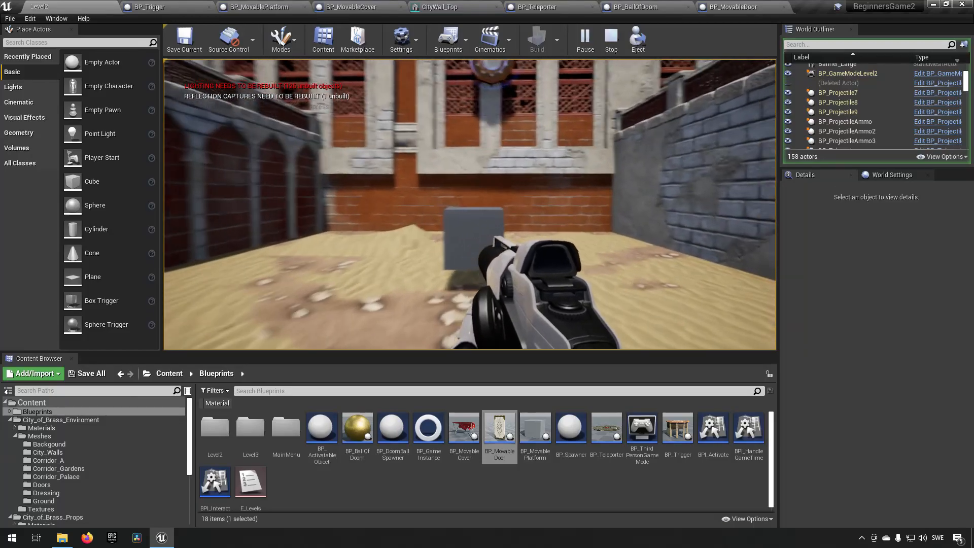
pyautogui.press('w')
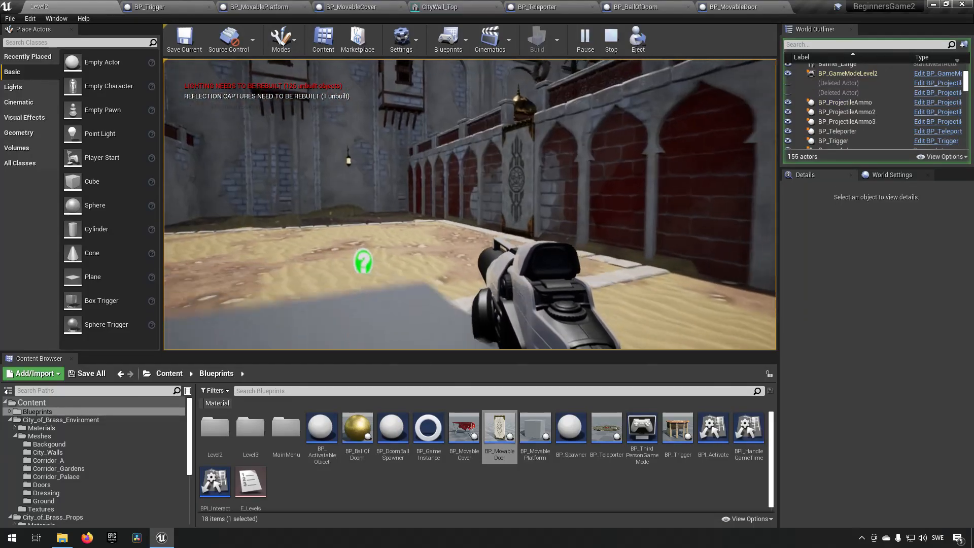
# - Fire bouncing projectiles across the arena, back away, and stop the play session
pyautogui.click(470, 204)
pyautogui.click(470, 205)
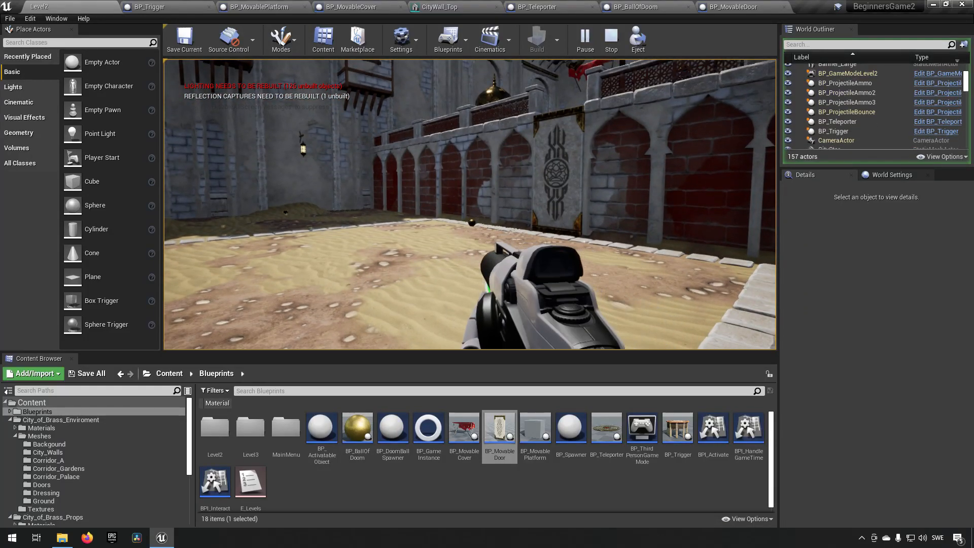
pyautogui.press('s')
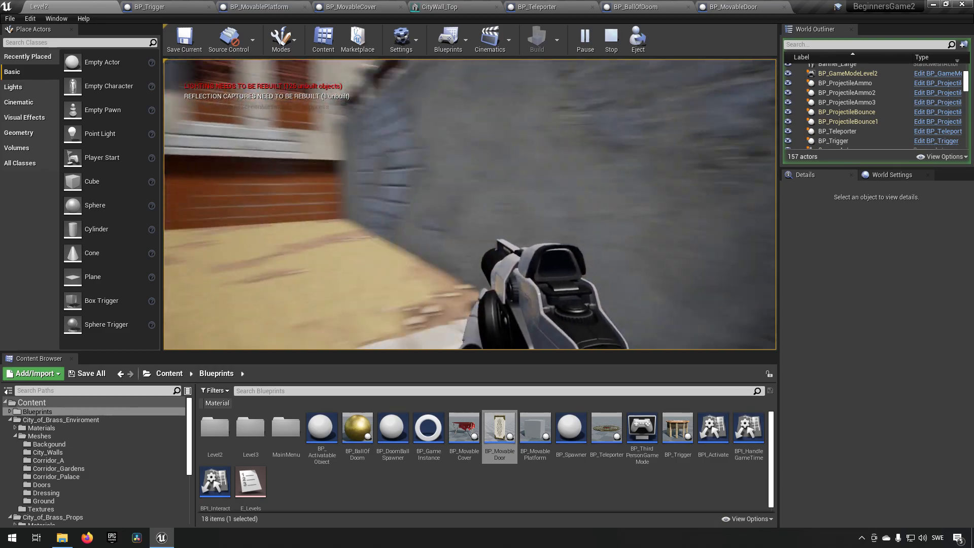
pyautogui.press('Escape')
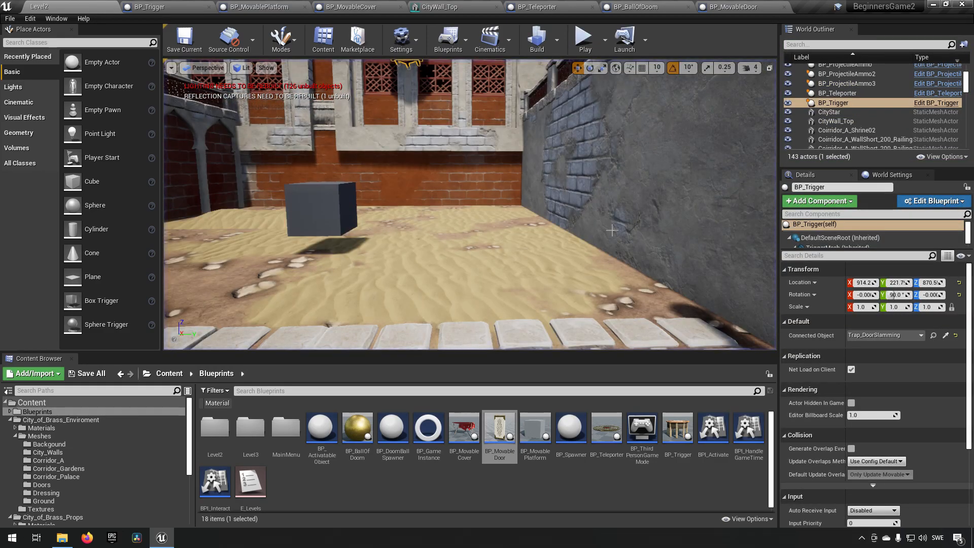
# - Open the FirstPersonCharacter blueprint from the Blueprints folder of FirstPersonBP
pyautogui.press('s')
pyautogui.moveTo(487, 236); pyautogui.dragTo(424, 248, button='right')
pyautogui.press('s')
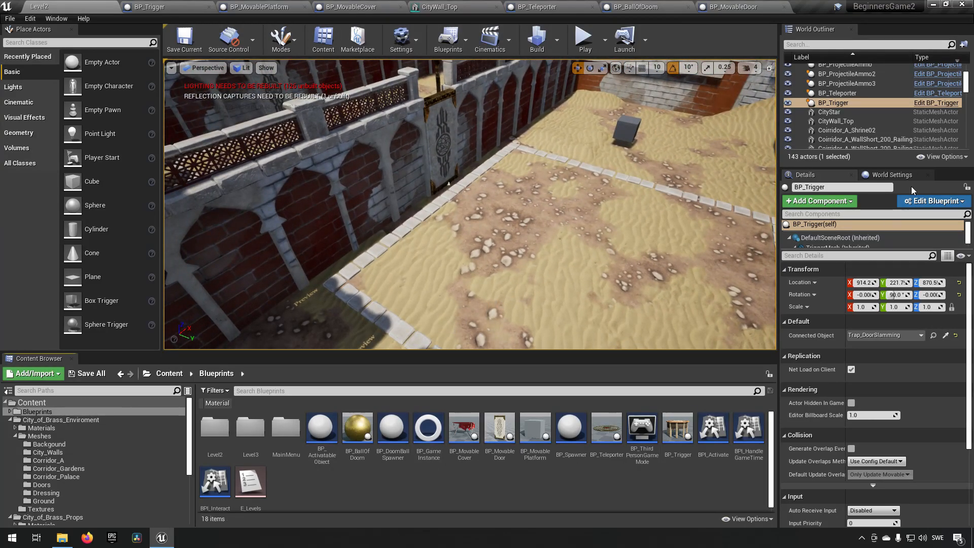
pyautogui.scroll(10, 906, 113)
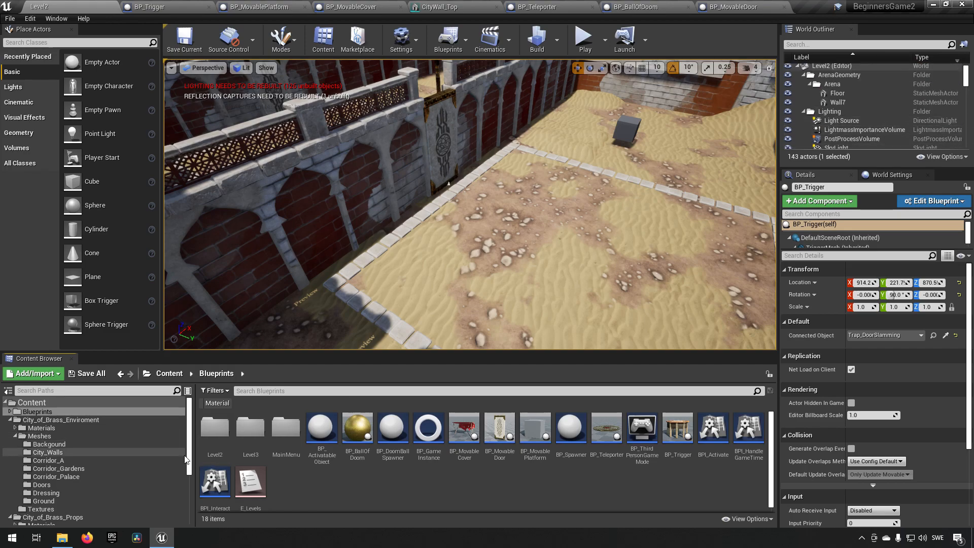
pyautogui.scroll(-4, 81, 449)
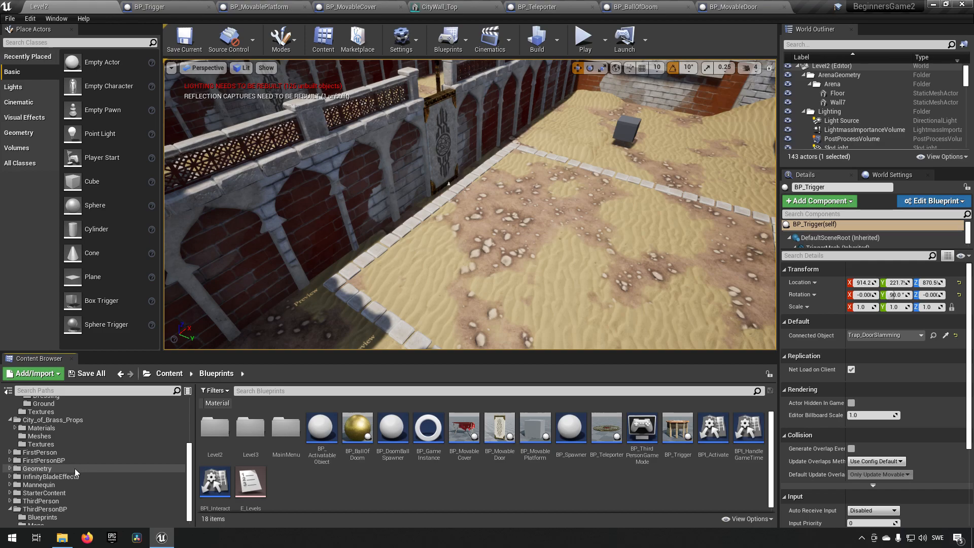
pyautogui.click(65, 461)
pyautogui.doubleClick(214, 427)
pyautogui.click(219, 436)
pyautogui.doubleClick(220, 443)
# - Set the default value of ProjectileTypeEquipped to BP_ProjectileNoBounce, and compile and save the character blueprint
pyautogui.click(84, 404)
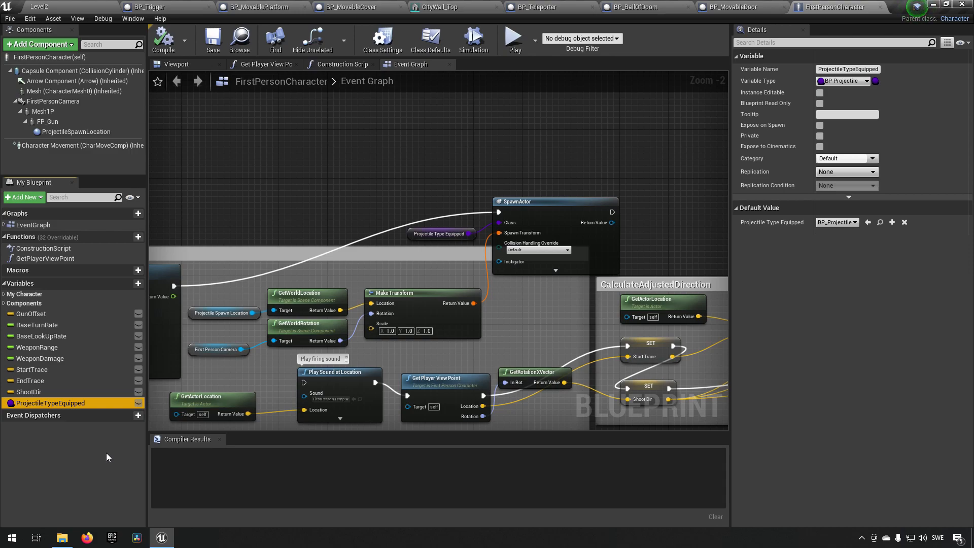
pyautogui.click(846, 223)
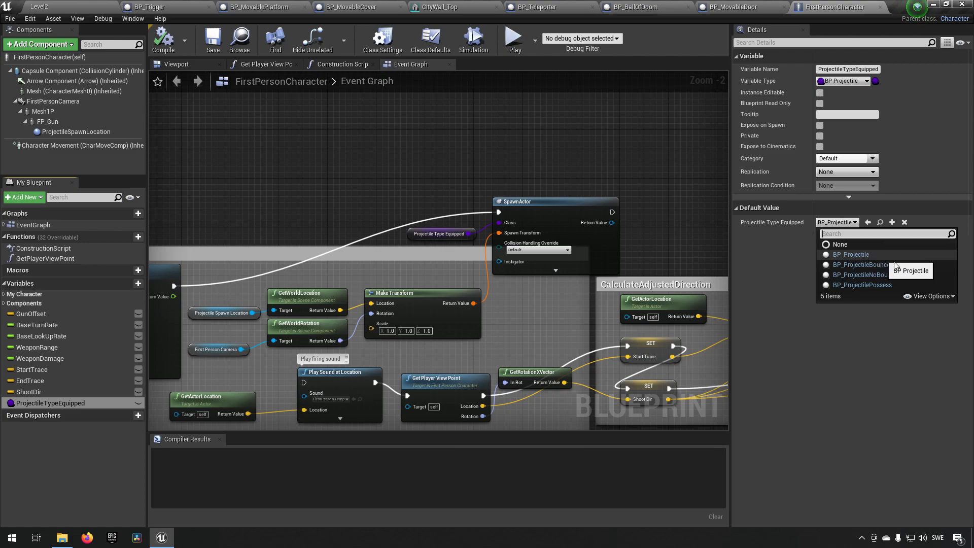
pyautogui.click(867, 275)
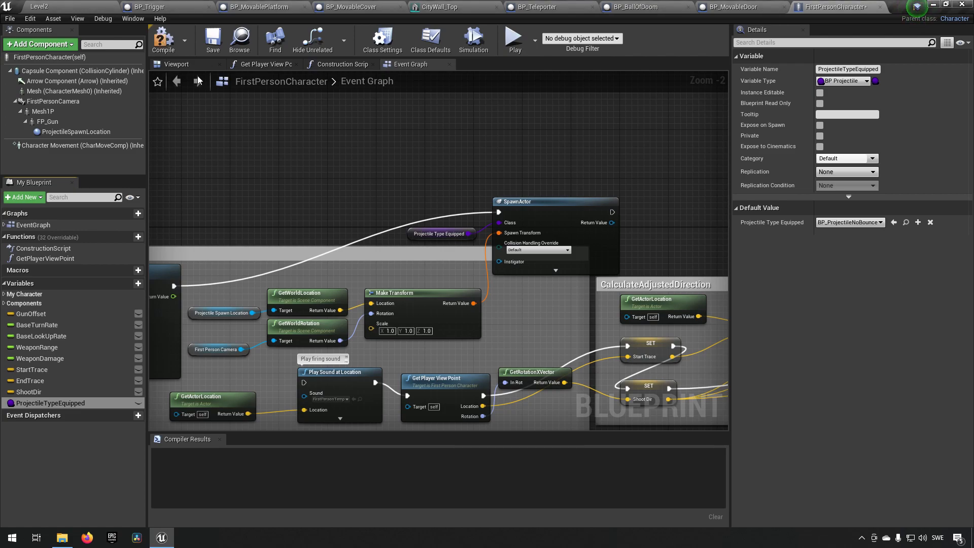
pyautogui.click(159, 46)
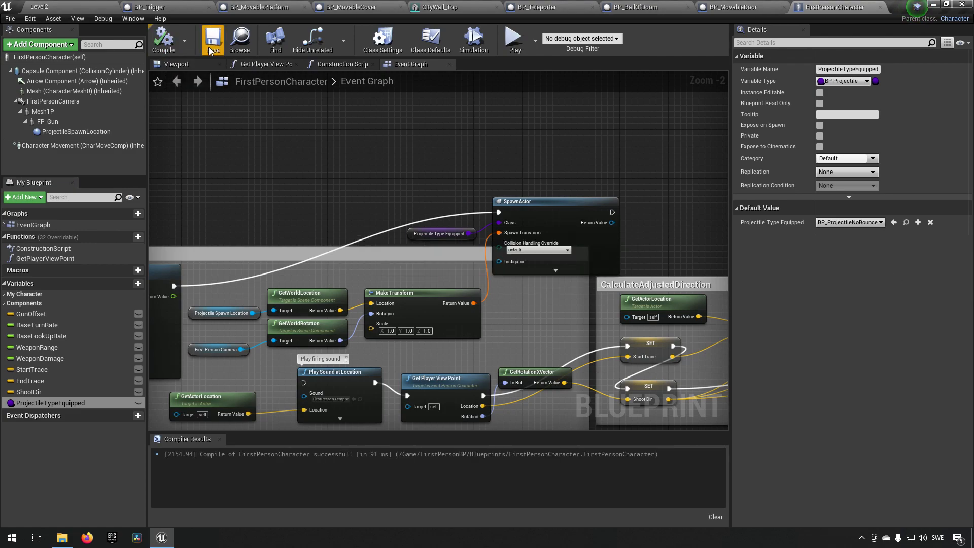
# - Play Level2 and fire several non-bouncing projectiles at the arena's side wall and the high trigger
pyautogui.click(75, 5)
pyautogui.click(583, 40)
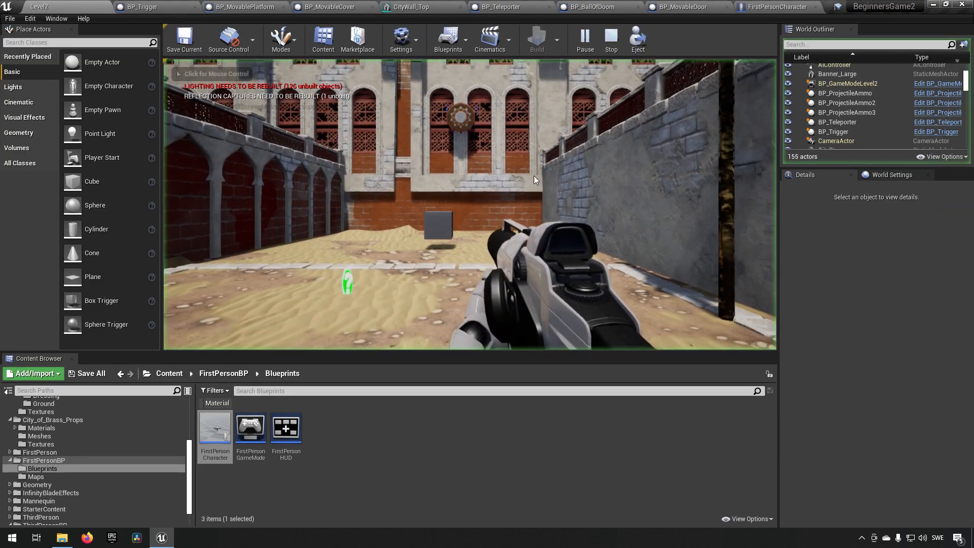
pyautogui.click(470, 204)
pyautogui.click(470, 205)
pyautogui.click(469, 205)
pyautogui.click(470, 205)
pyautogui.click(470, 204)
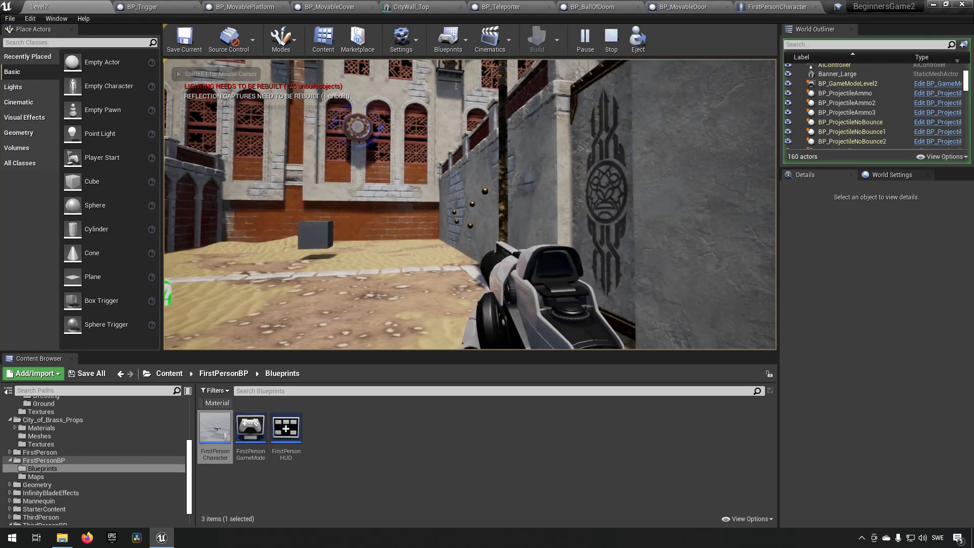
pyautogui.click(470, 205)
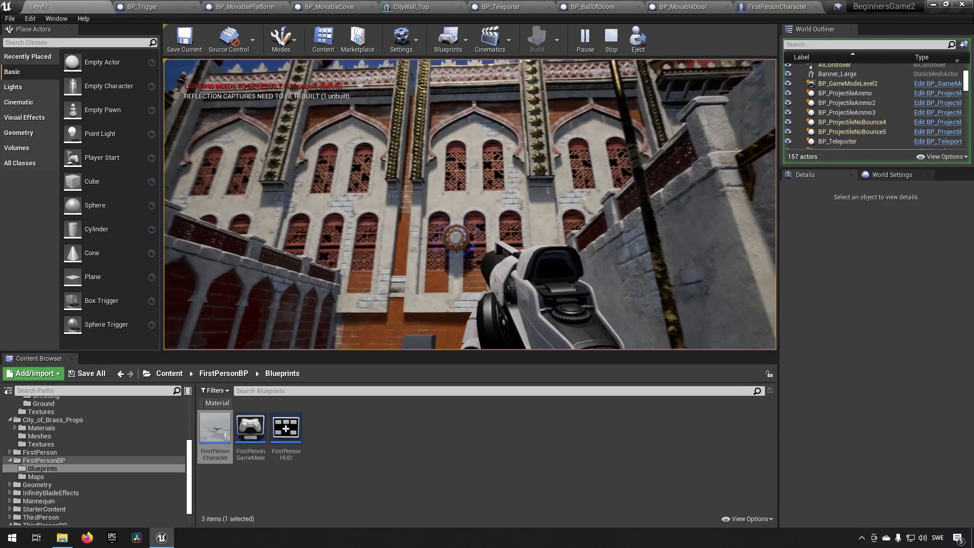
# - Walk around the arena, shoot toward the far wall above the closed door, and stop the play session
pyautogui.press('w')
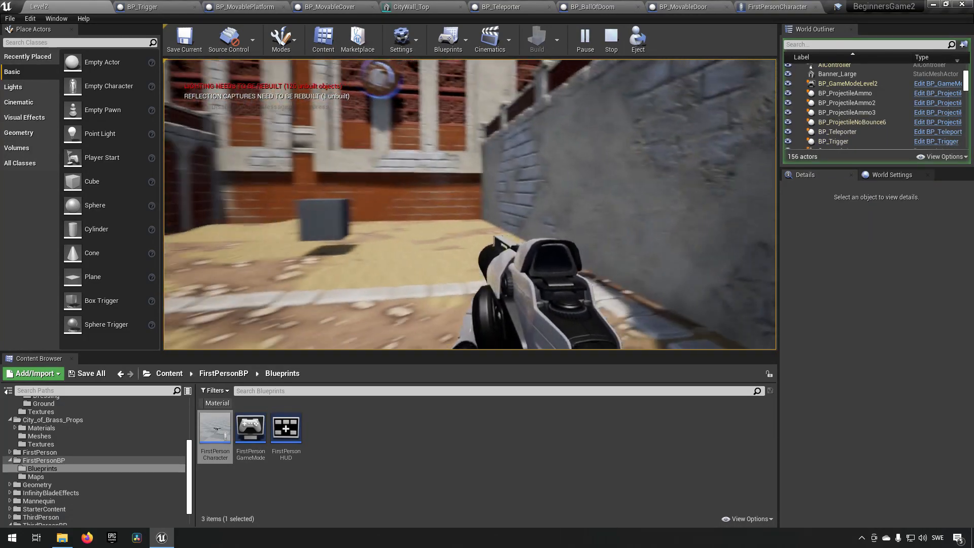
pyautogui.press('d')
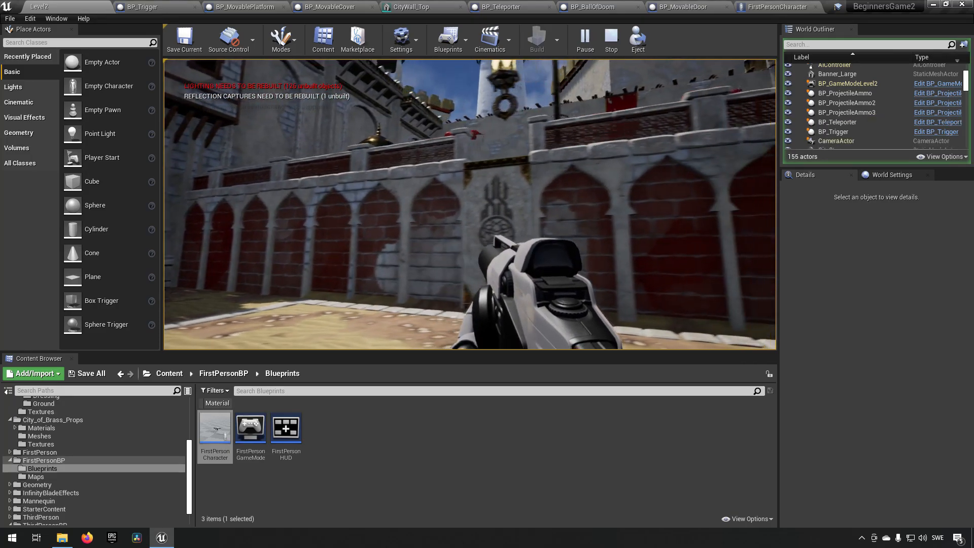
pyautogui.hotkey('shift', 'F1')
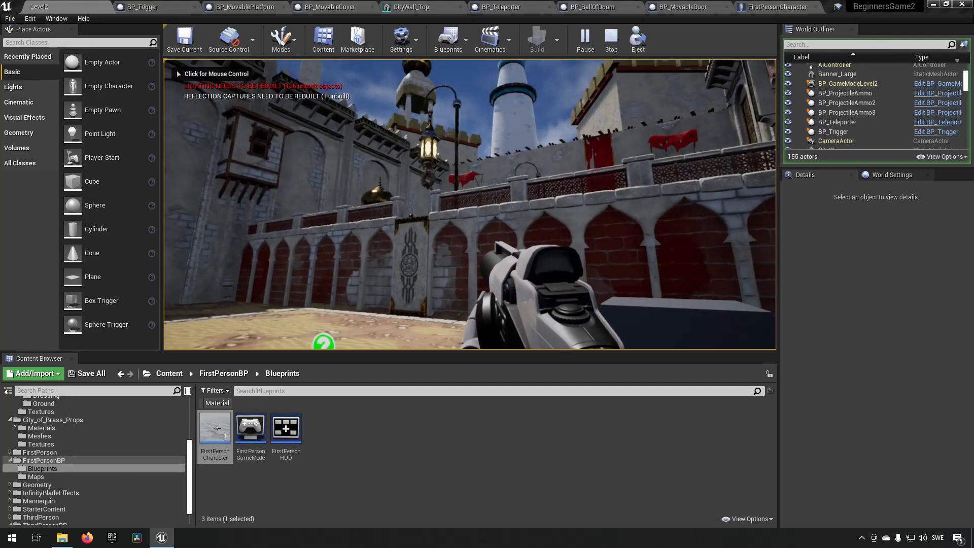
pyautogui.click(264, 203)
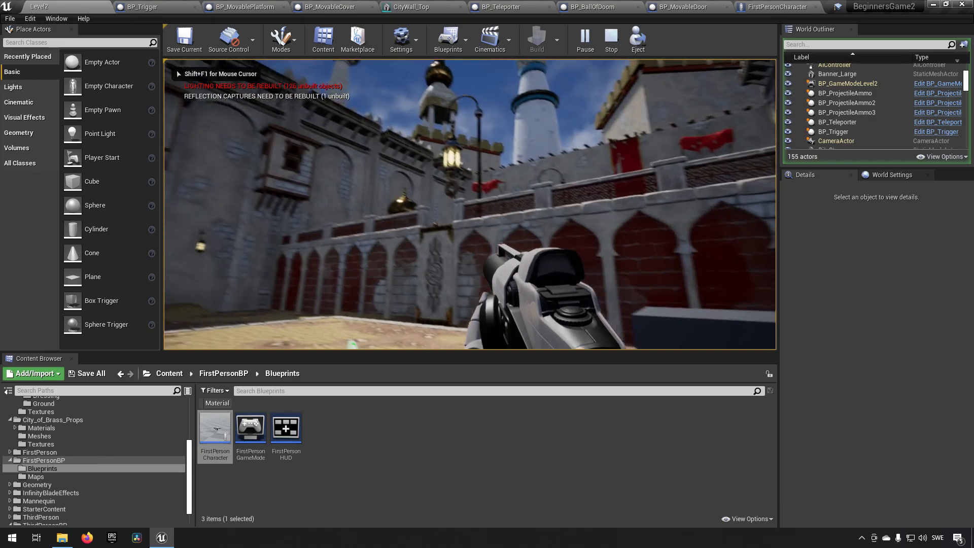
pyautogui.press('s')
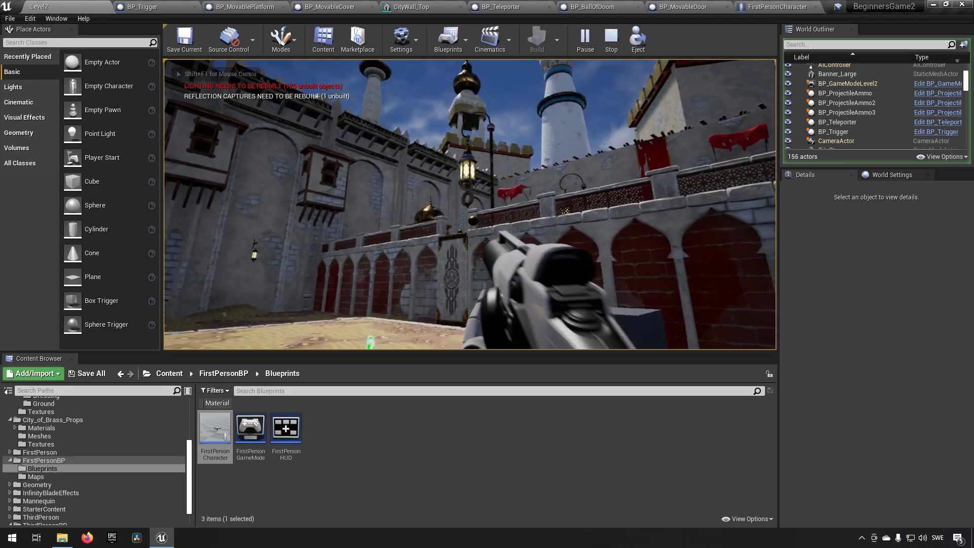
pyautogui.click(470, 204)
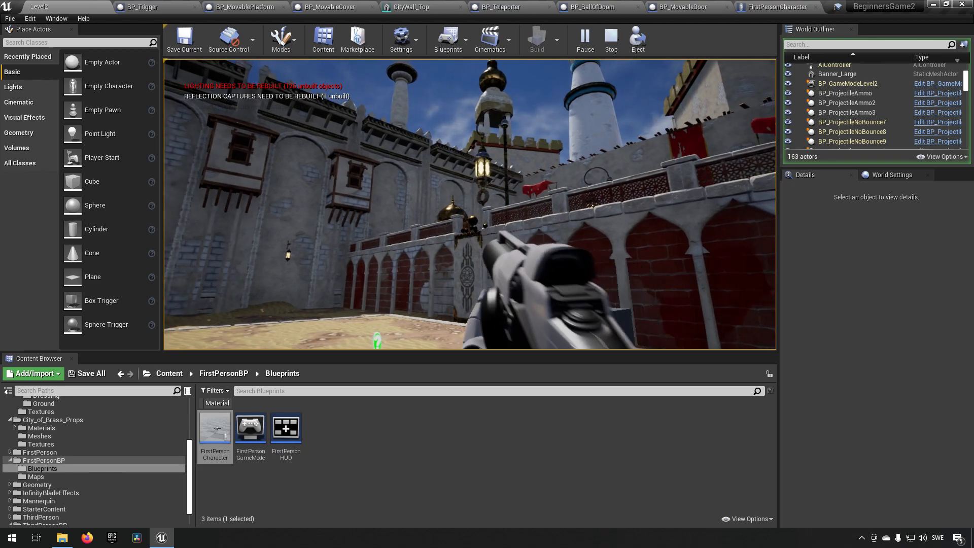
pyautogui.press('w')
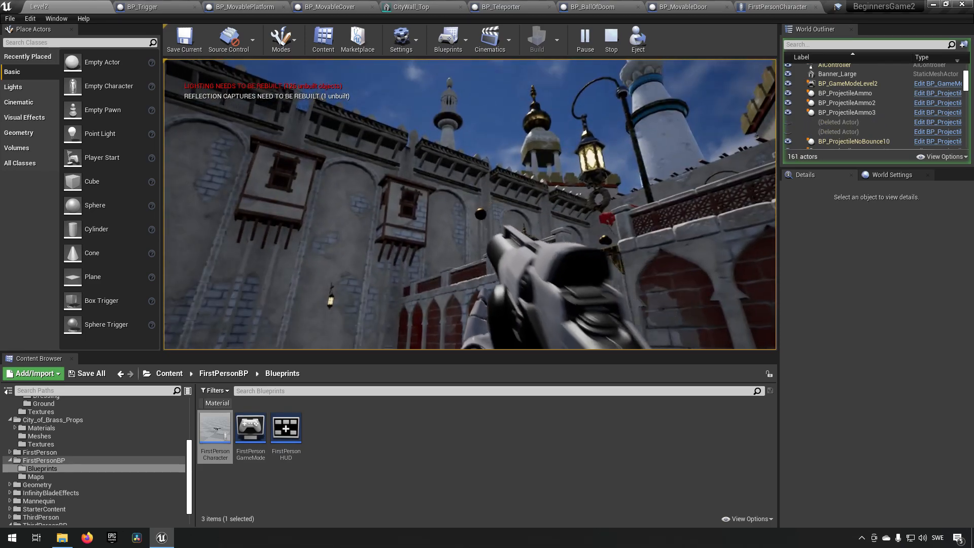
pyautogui.press('w')
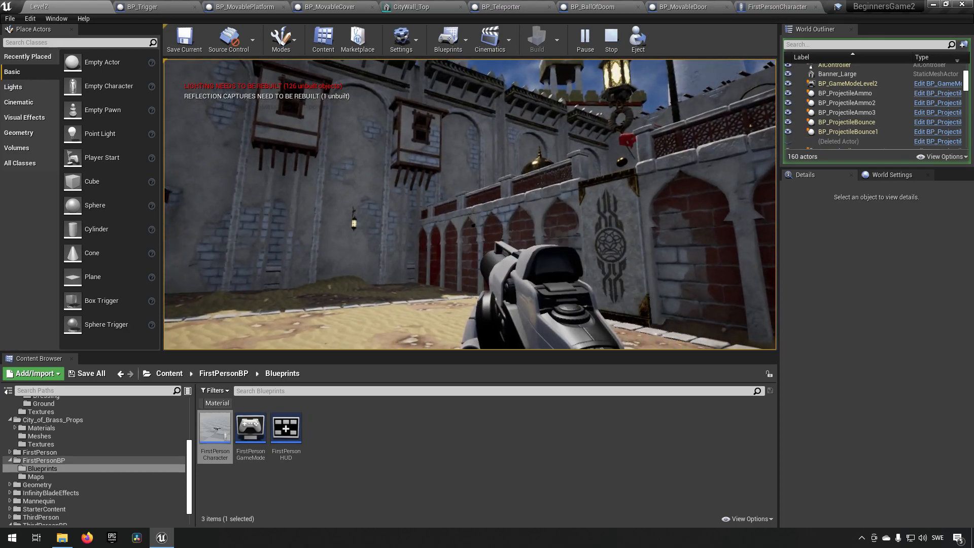
pyautogui.press('w')
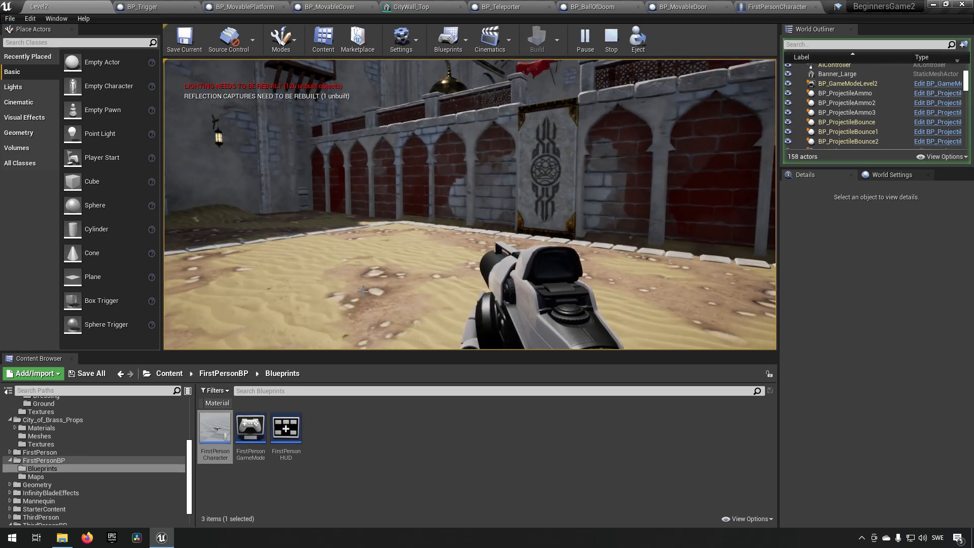
pyautogui.press('Escape')
# - Place a second BP_Trigger from the Blueprints folder on the roof of the domed shrine behind the arena wall
pyautogui.press('s')
pyautogui.moveTo(370, 215)
pyautogui.mouseDown(button='right')
pyautogui.moveTo(381, 137)
pyautogui.moveTo(373, 239)
pyautogui.moveTo(391, 254)
pyautogui.moveTo(569, 246)
pyautogui.moveTo(375, 227)
pyautogui.mouseUp(button='right')
pyautogui.scroll(5, 41, 455)
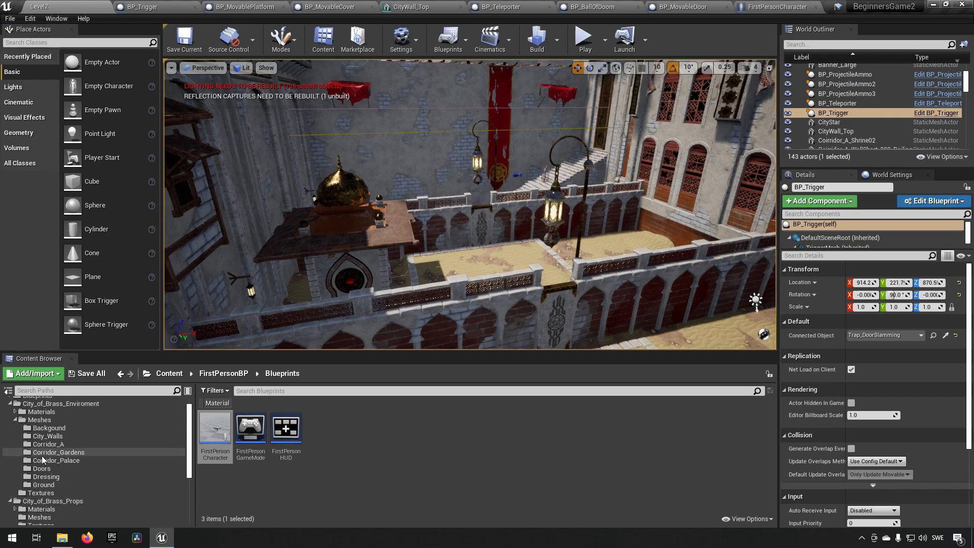
pyautogui.click(55, 413)
pyautogui.moveTo(446, 228); pyautogui.dragTo(431, 249, button='right')
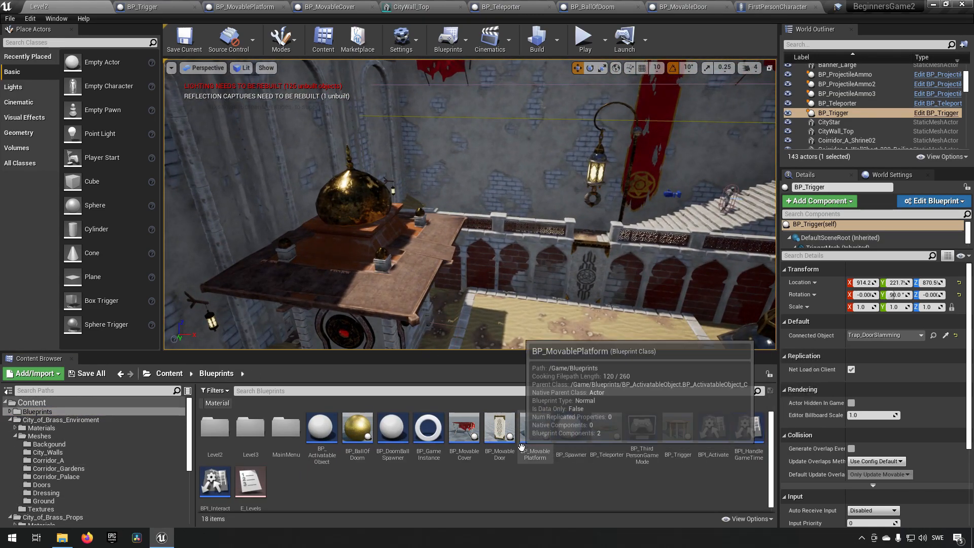
pyautogui.moveTo(678, 429); pyautogui.dragTo(467, 299)
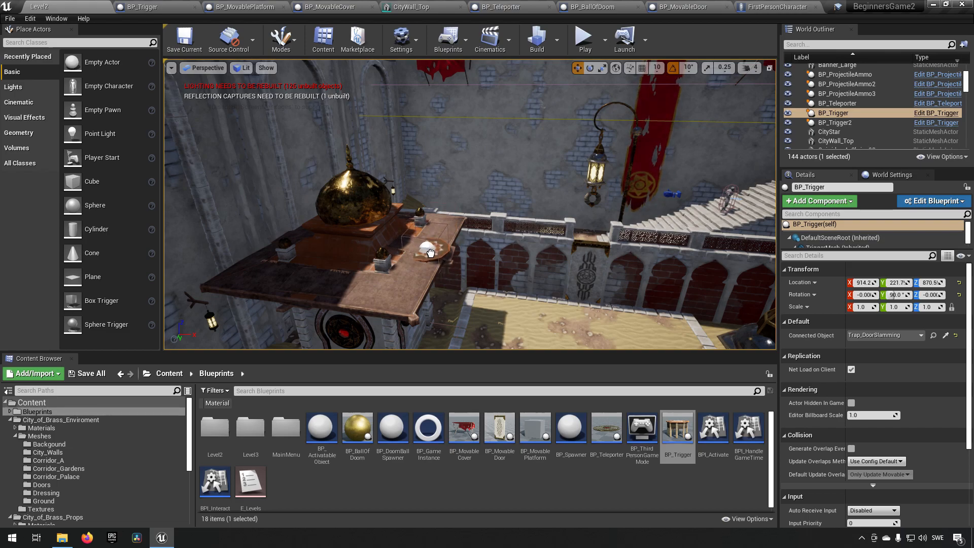
pyautogui.moveTo(431, 253); pyautogui.dragTo(432, 255)
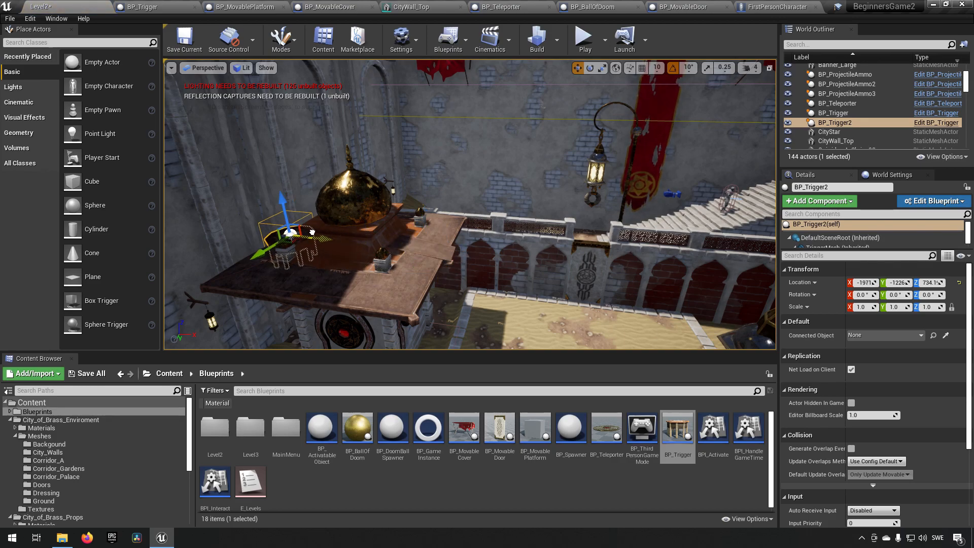
pyautogui.moveTo(319, 247); pyautogui.dragTo(404, 259, button='right')
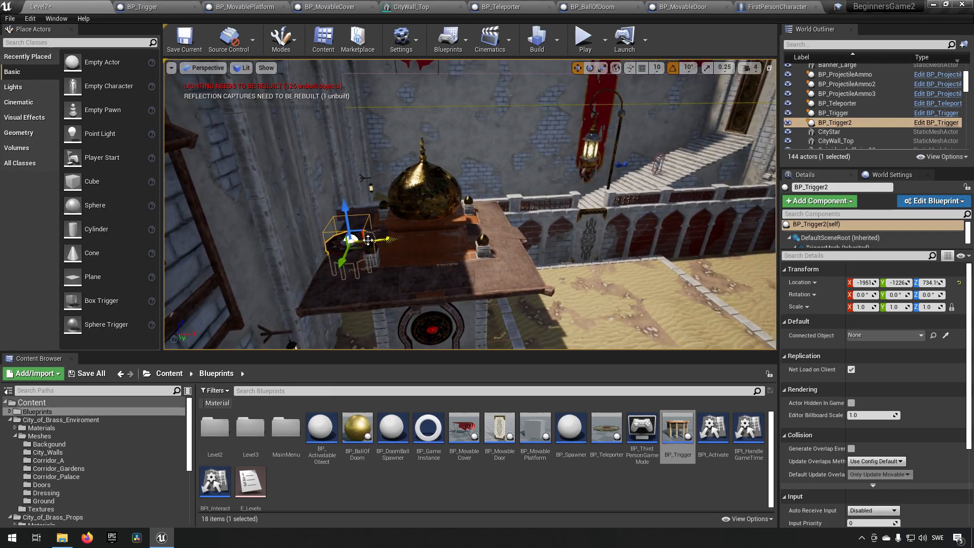
# - Play the level to check whether the roof trigger can be seen from the arena, and stop the session
pyautogui.click(584, 38)
pyautogui.press('w')
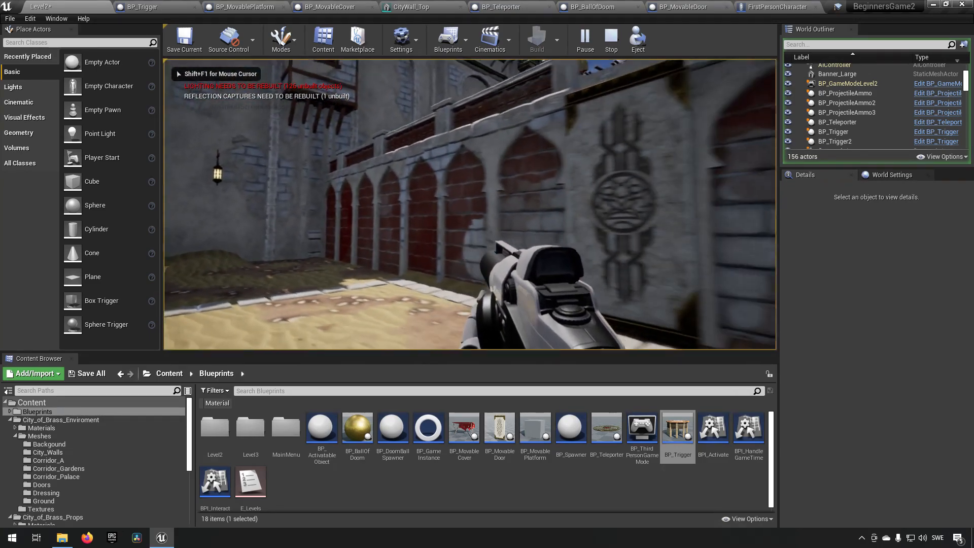
pyautogui.press('w')
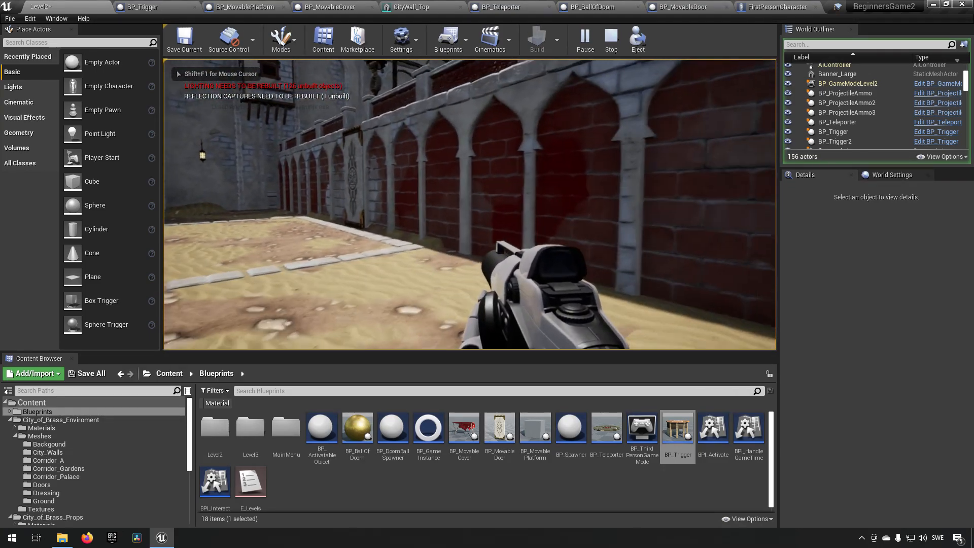
pyautogui.press('w')
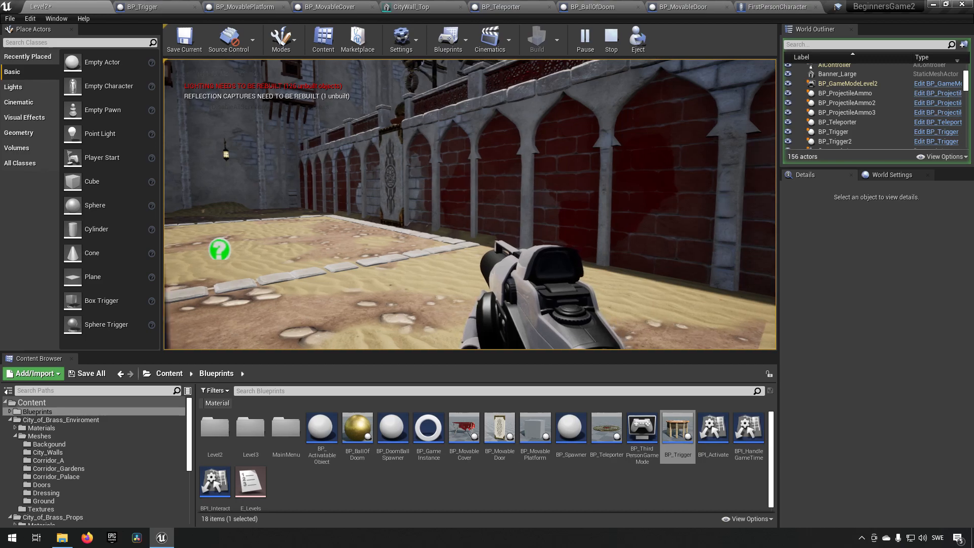
pyautogui.press('w')
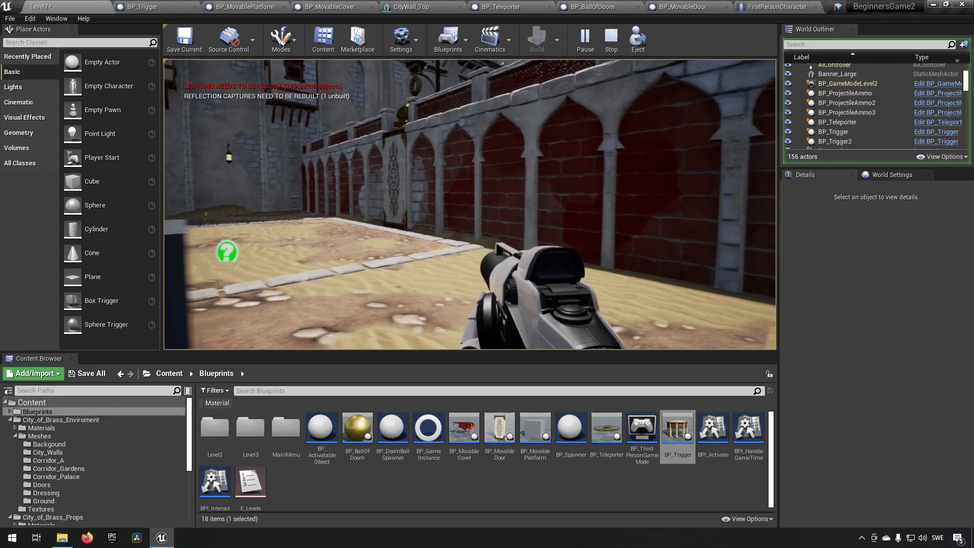
pyautogui.press('Escape')
# - Move the new trigger to the outer edge of the shrine roof, at about X -1397 and Z 752.4
pyautogui.moveTo(467, 244); pyautogui.dragTo(466, 244, button='right')
pyautogui.press('w')
pyautogui.moveTo(572, 189); pyautogui.dragTo(677, 188)
pyautogui.moveTo(688, 191); pyautogui.dragTo(578, 171, button='right')
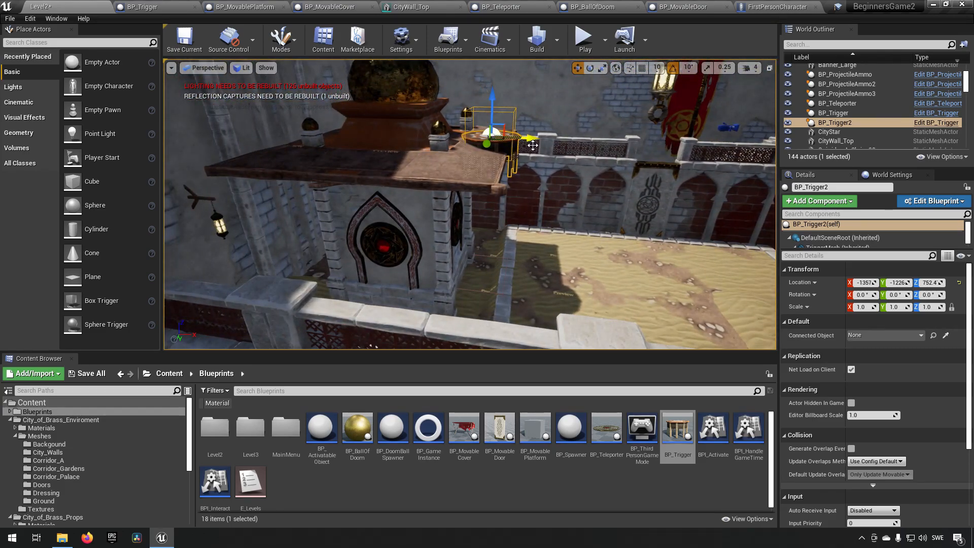
# - Play the level, back away in the arena, shoot toward the roof trigger over the wall, and stop the session
pyautogui.click(584, 41)
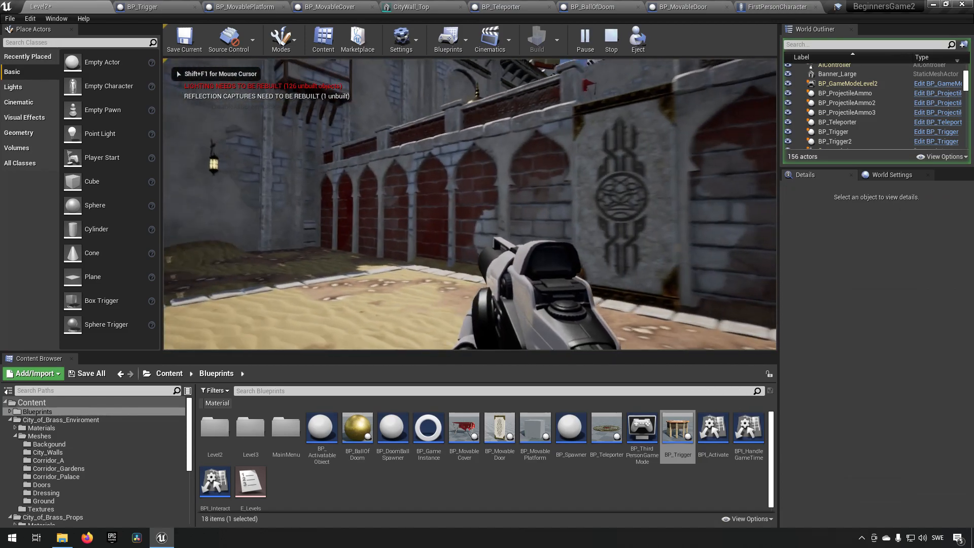
pyautogui.press('s')
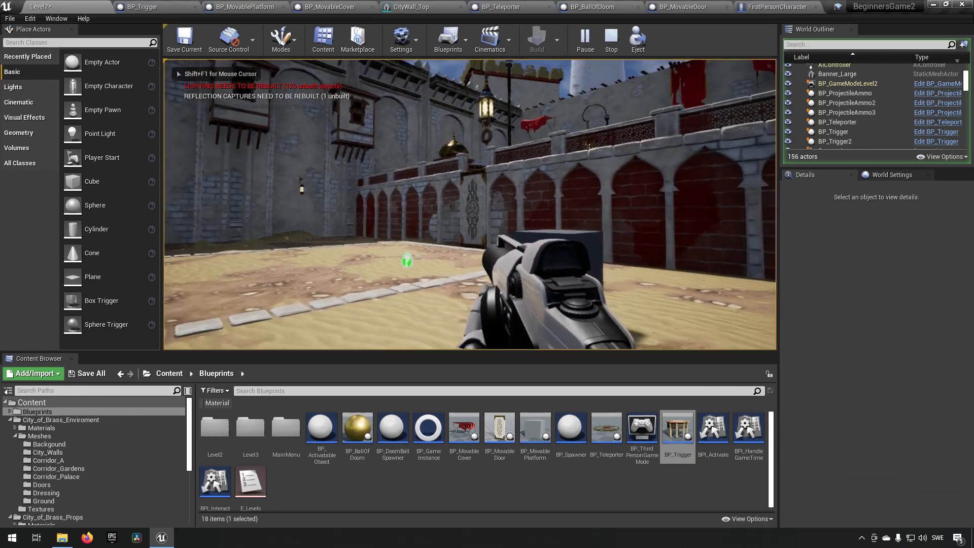
pyautogui.press('s')
pyautogui.press('w')
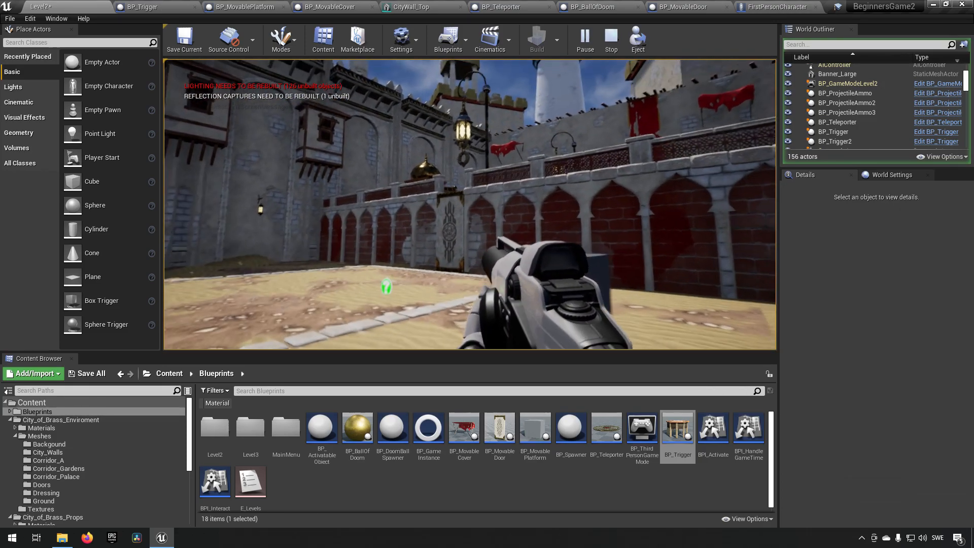
pyautogui.click(470, 204)
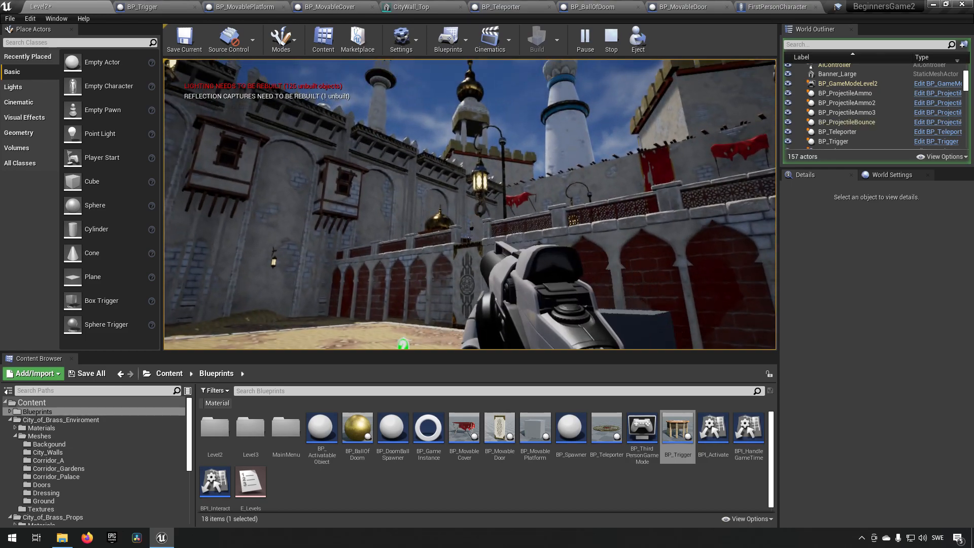
pyautogui.click(470, 205)
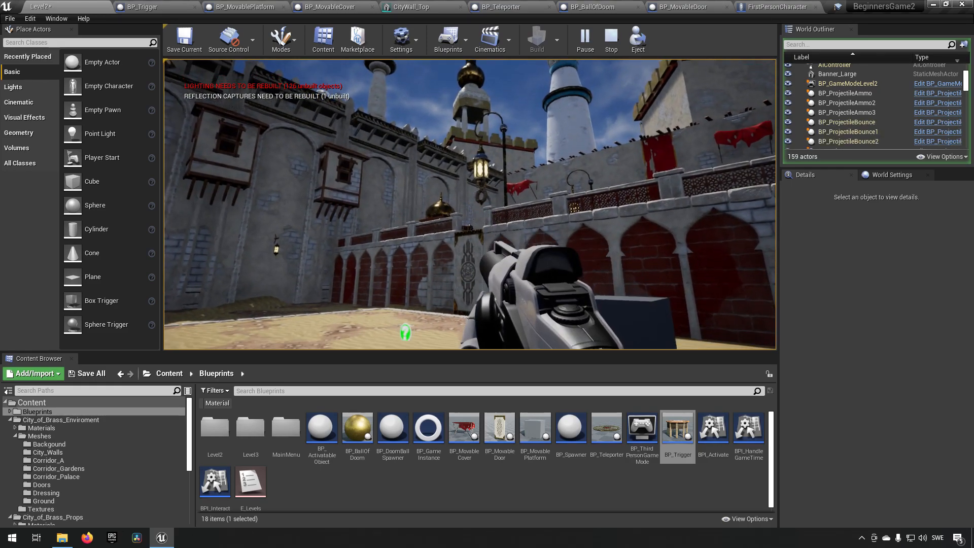
pyautogui.press('Escape')
# - Replace the static door mesh Trap_DoorSlamming2 in the near arena wall with the BP_MovableDoor blueprint
pyautogui.moveTo(470, 205); pyautogui.dragTo(503, 355, button='right')
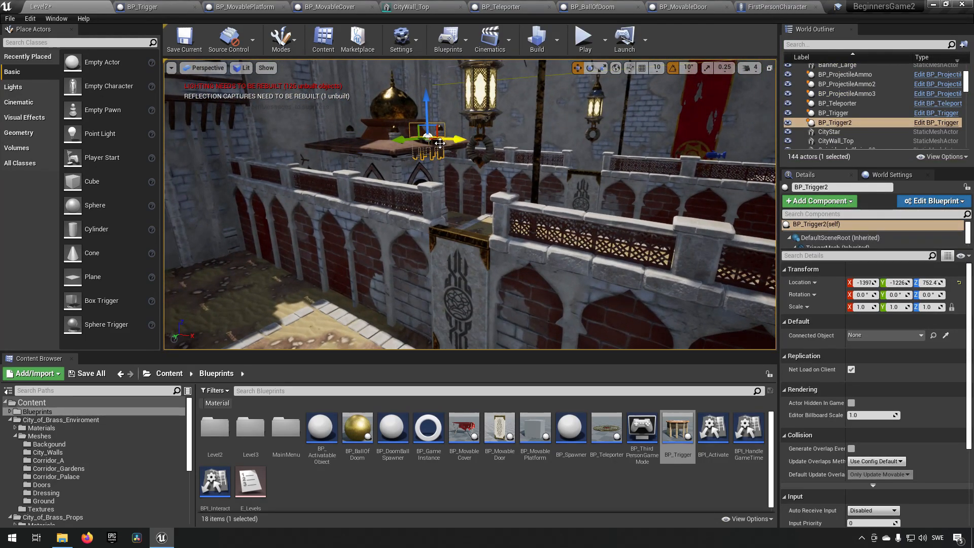
pyautogui.click(469, 296)
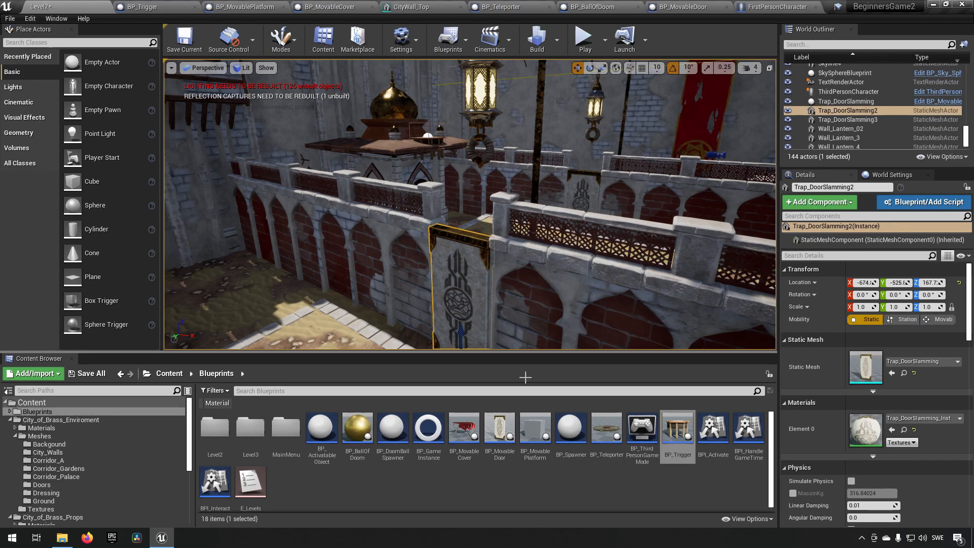
pyautogui.rightClick(505, 435)
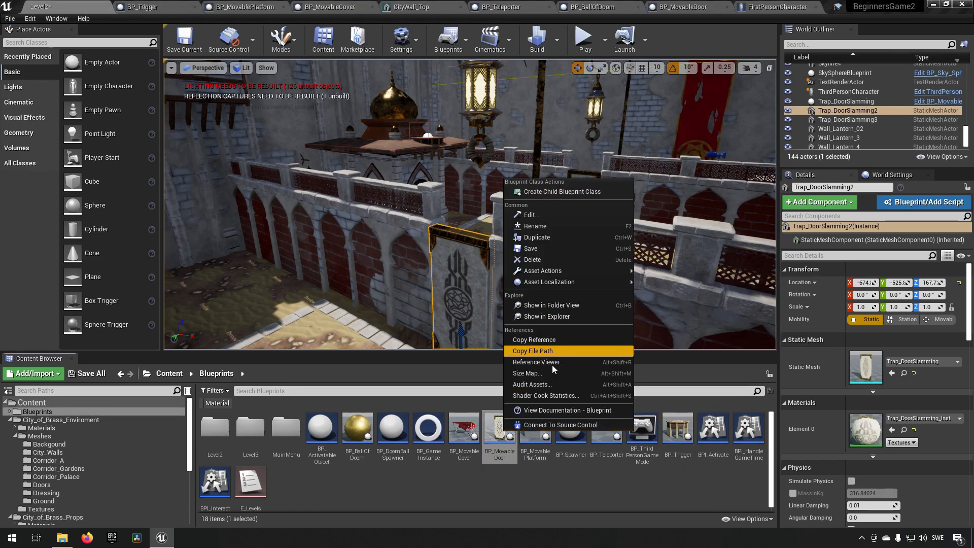
pyautogui.click(499, 480)
pyautogui.click(502, 437)
pyautogui.rightClick(472, 286)
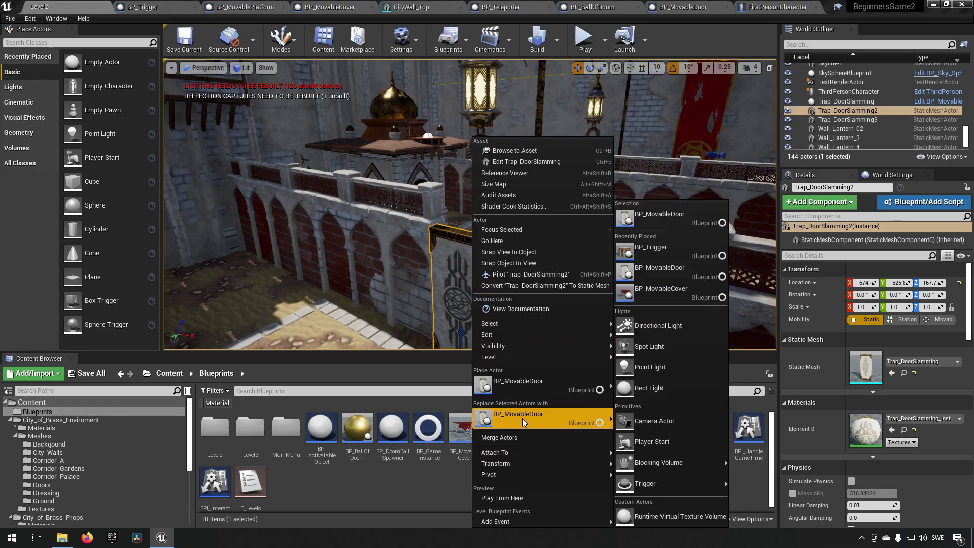
pyautogui.click(530, 425)
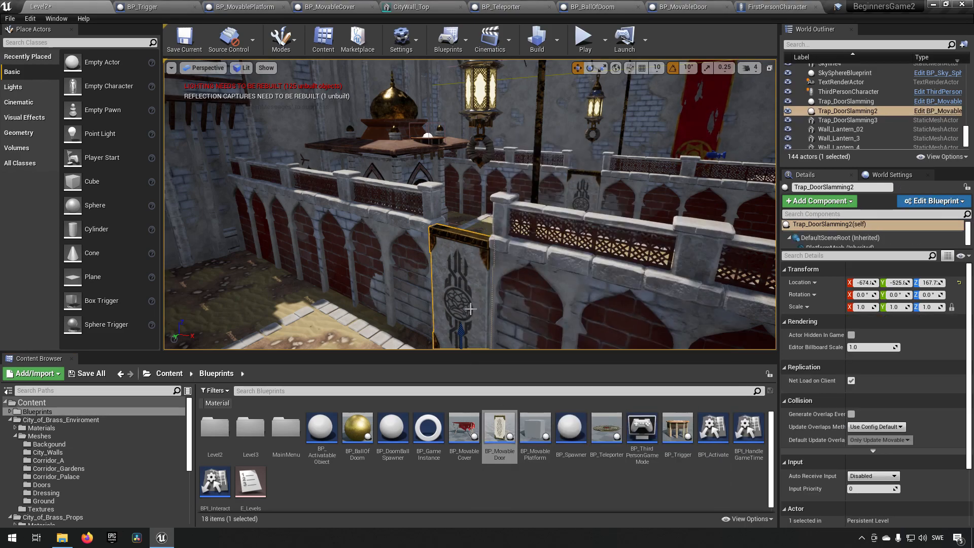
# - Set the Connected Object of BP_Trigger2 on the shrine roof to Trap_DoorSlamming2
pyautogui.click(438, 146)
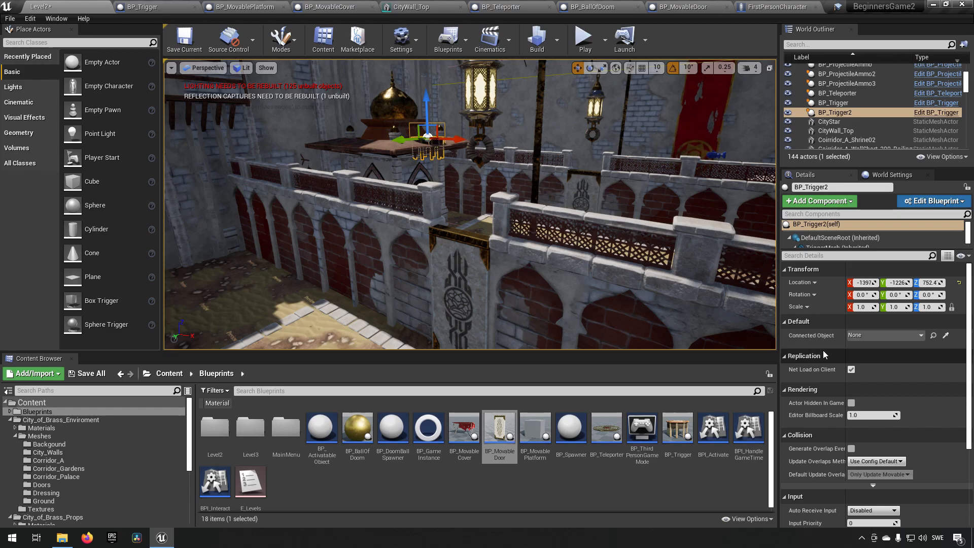
pyautogui.click(881, 336)
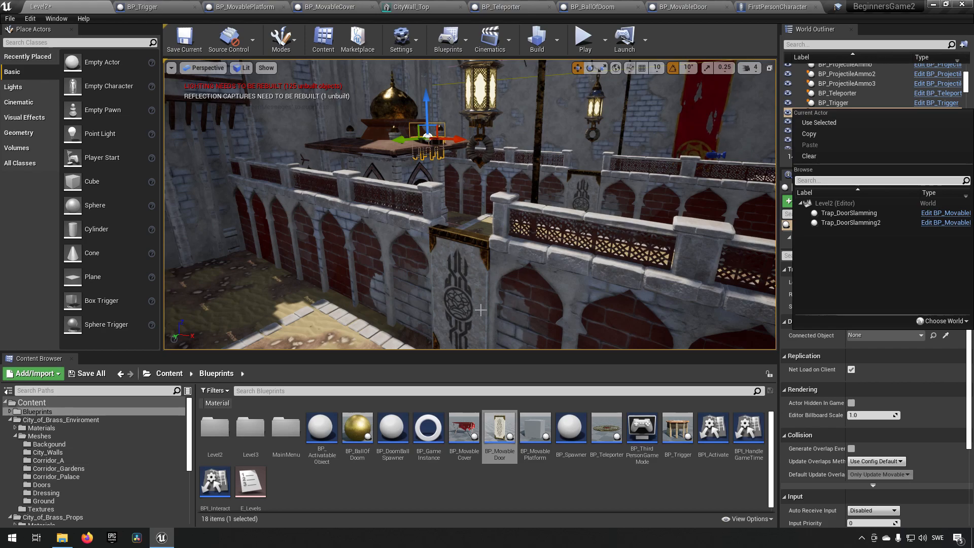
pyautogui.click(470, 288)
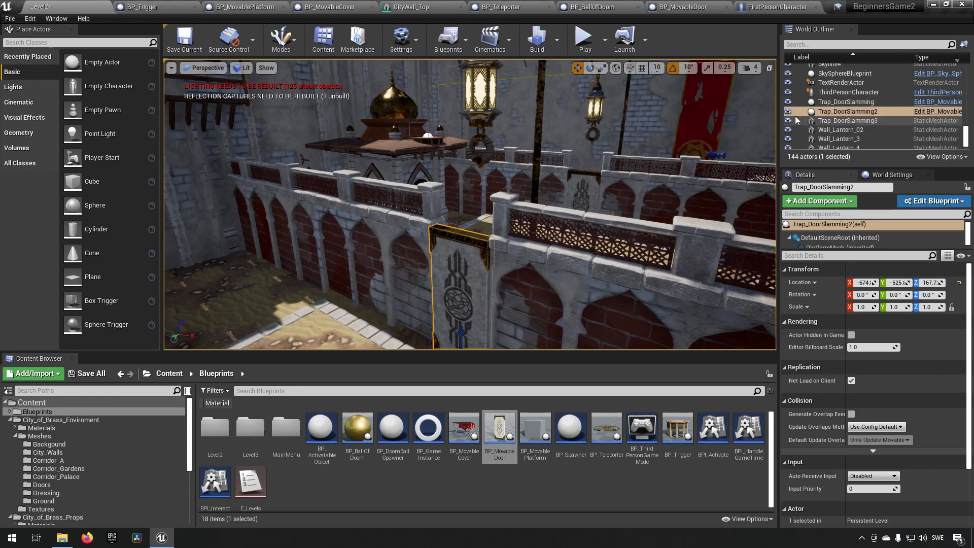
pyautogui.click(428, 137)
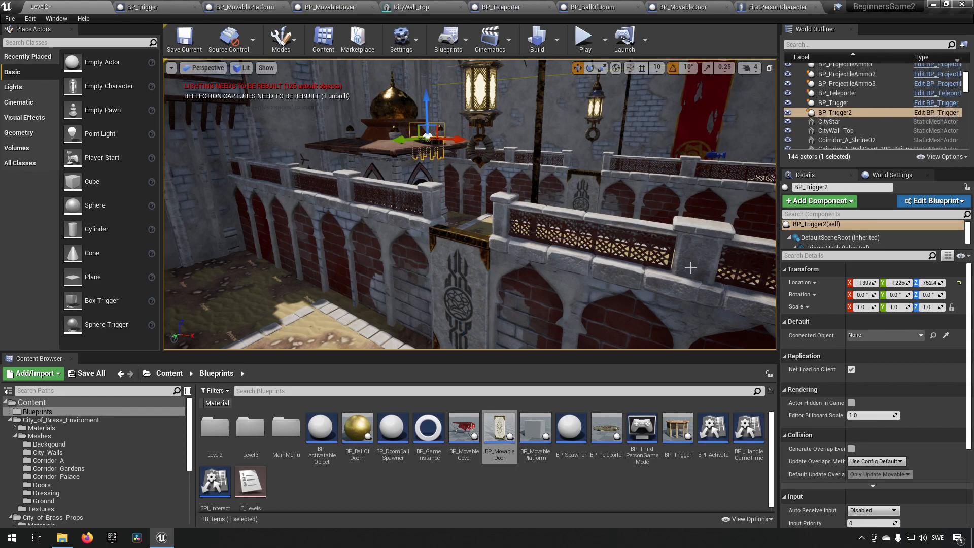
pyautogui.click(876, 334)
pyautogui.click(848, 226)
pyautogui.scroll(2, 470, 205)
pyautogui.moveTo(568, 168); pyautogui.dragTo(606, 180, button='right')
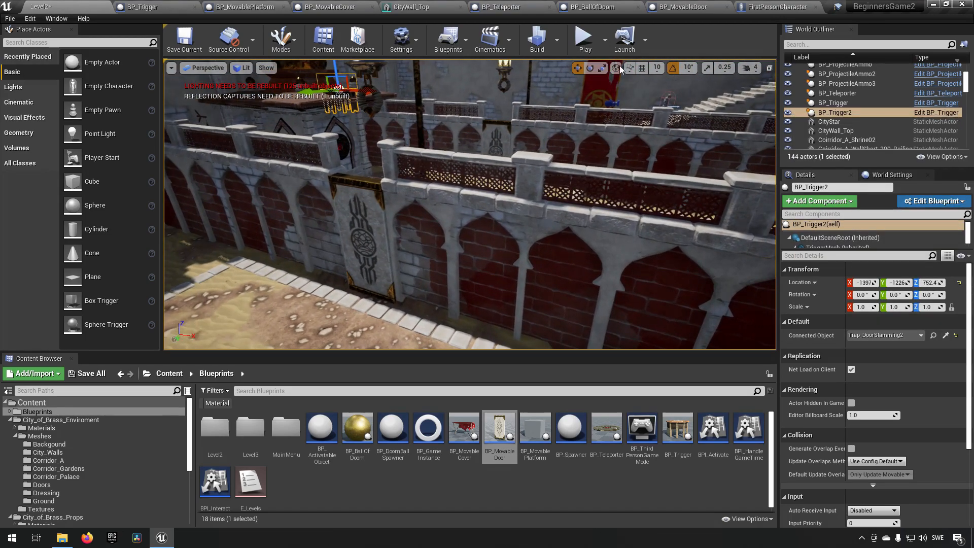
# - Play the level, back away in the arena, and fire non-bouncing projectiles over the wall toward the roof trigger
pyautogui.click(585, 41)
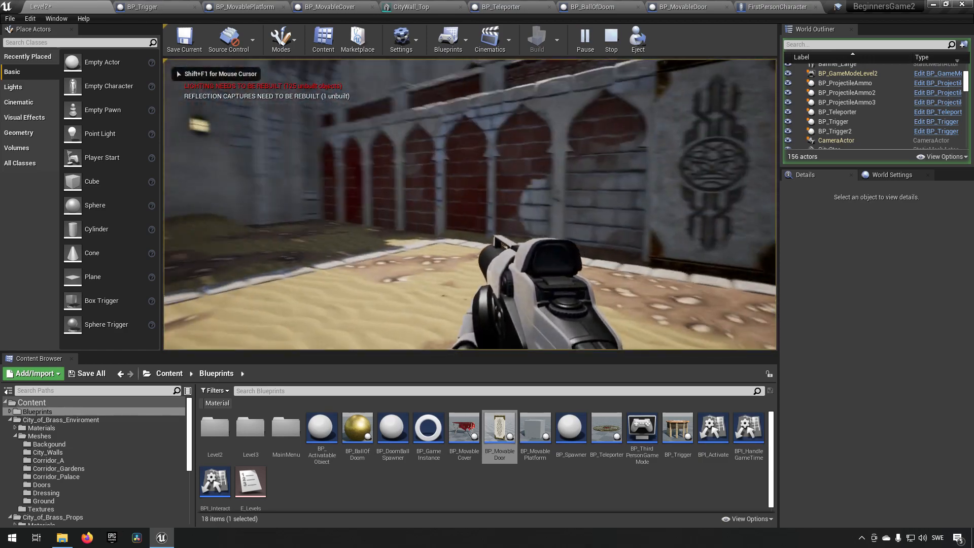
pyautogui.press('s')
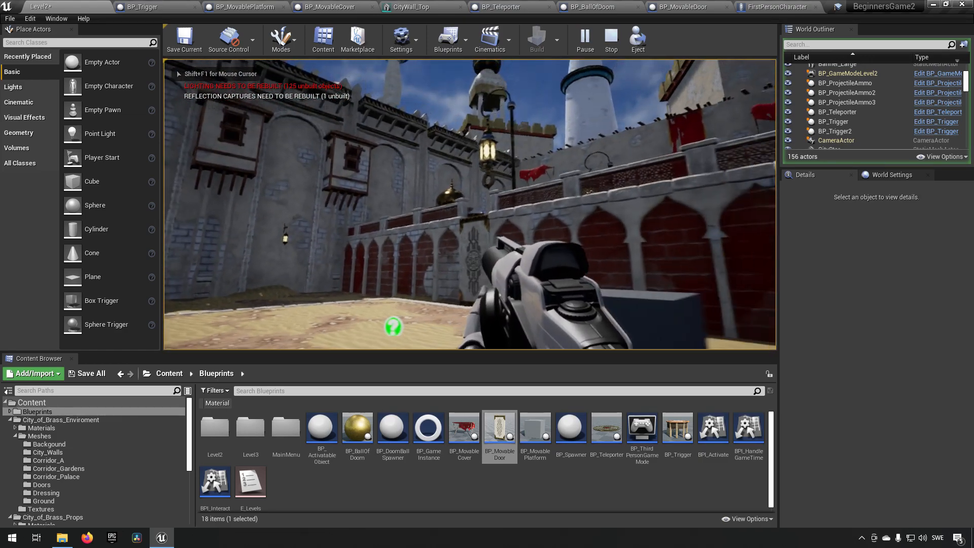
pyautogui.click(470, 205)
pyautogui.click(470, 204)
pyautogui.click(471, 204)
pyautogui.click(470, 204)
pyautogui.click(470, 205)
pyautogui.click(470, 204)
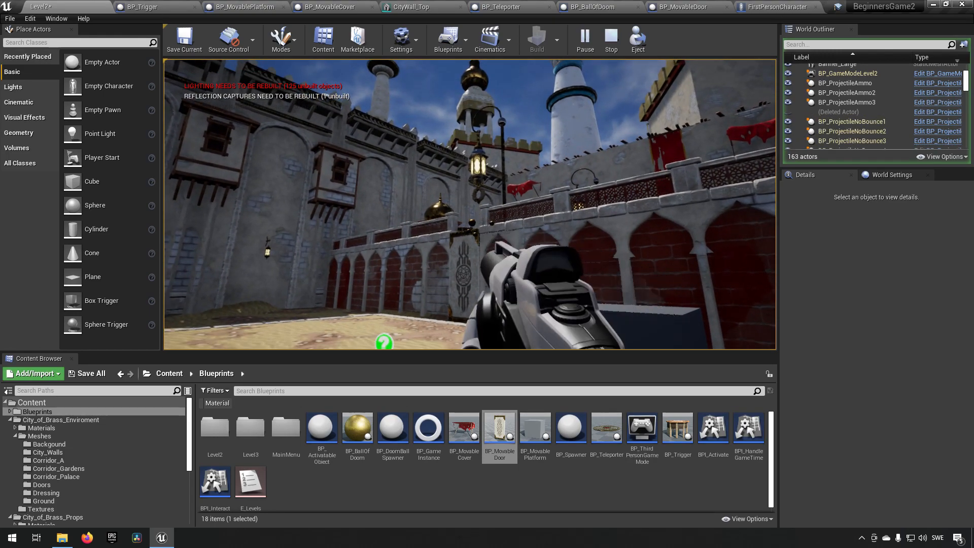
pyautogui.click(471, 204)
pyautogui.click(470, 204)
pyautogui.click(470, 205)
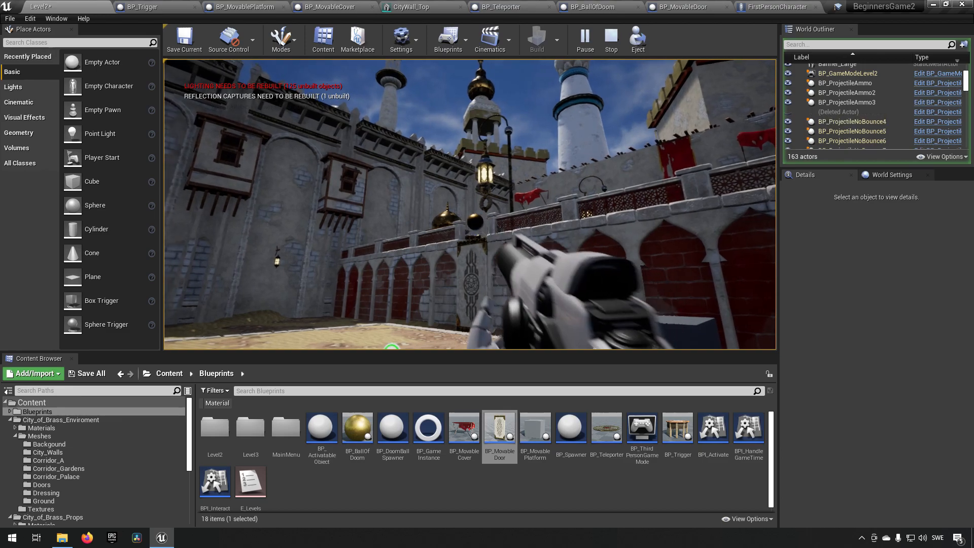
pyautogui.click(470, 204)
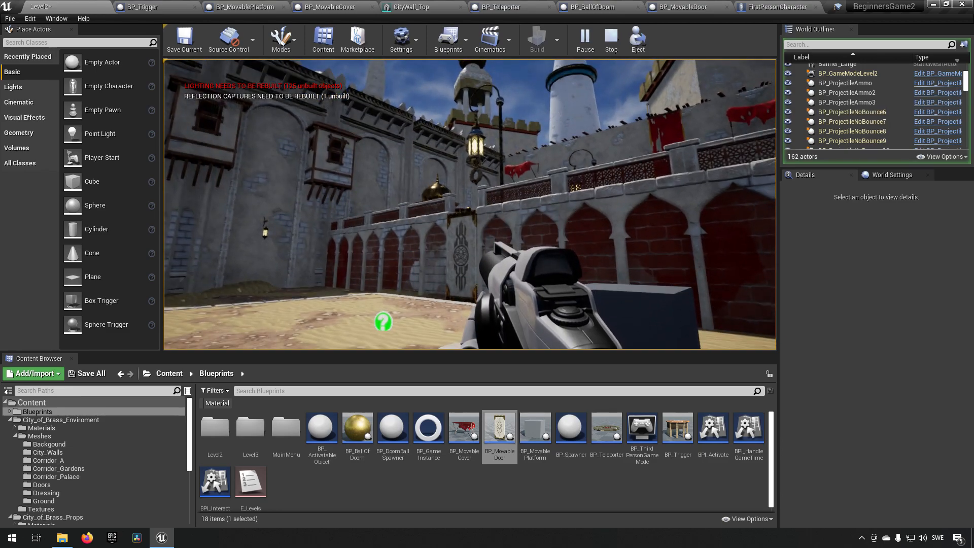
# - Fire bouncing projectiles over the wall toward the roof trigger from several spots, and stop the session
pyautogui.press('w')
pyautogui.press('space')
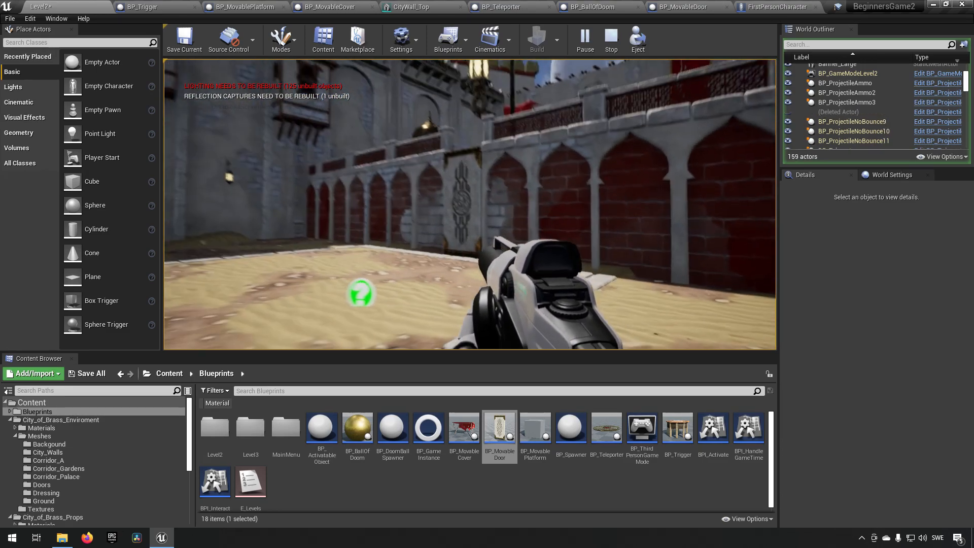
pyautogui.press('s')
pyautogui.rightClick(471, 204)
pyautogui.rightClick(470, 205)
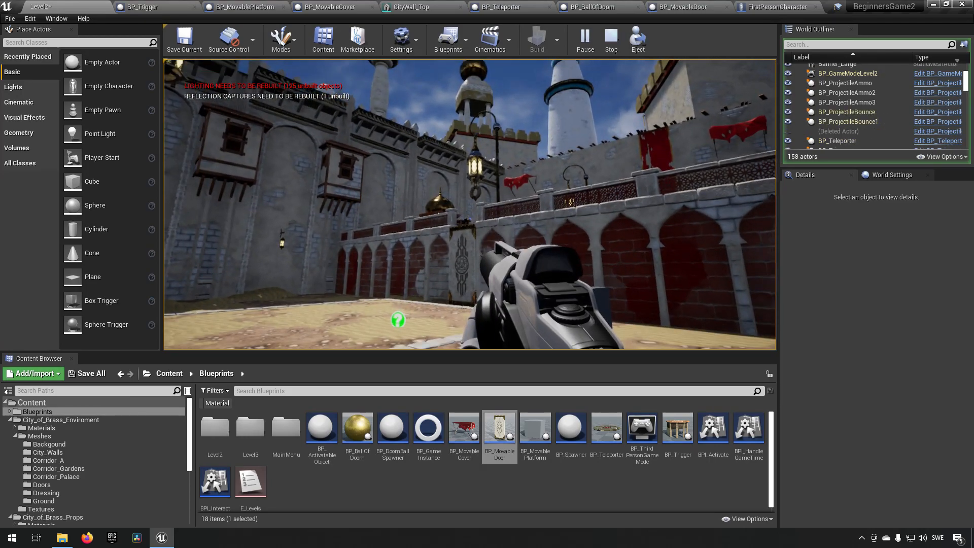
pyautogui.press('s')
pyautogui.rightClick(470, 205)
pyautogui.rightClick(471, 204)
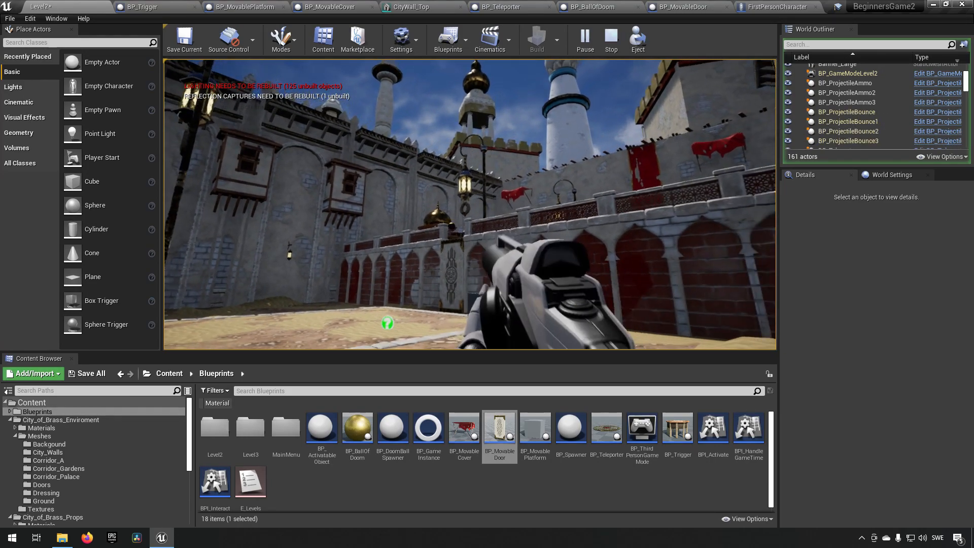
pyautogui.rightClick(471, 204)
pyautogui.press('w')
pyautogui.rightClick(470, 204)
pyautogui.rightClick(470, 205)
pyautogui.rightClick(471, 205)
pyautogui.rightClick(470, 204)
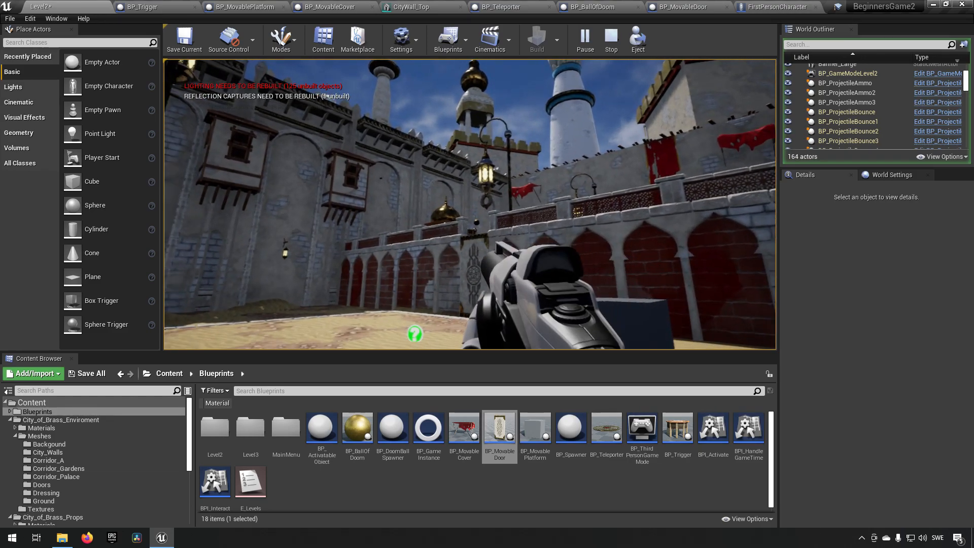
pyautogui.press('s')
pyautogui.rightClick(470, 205)
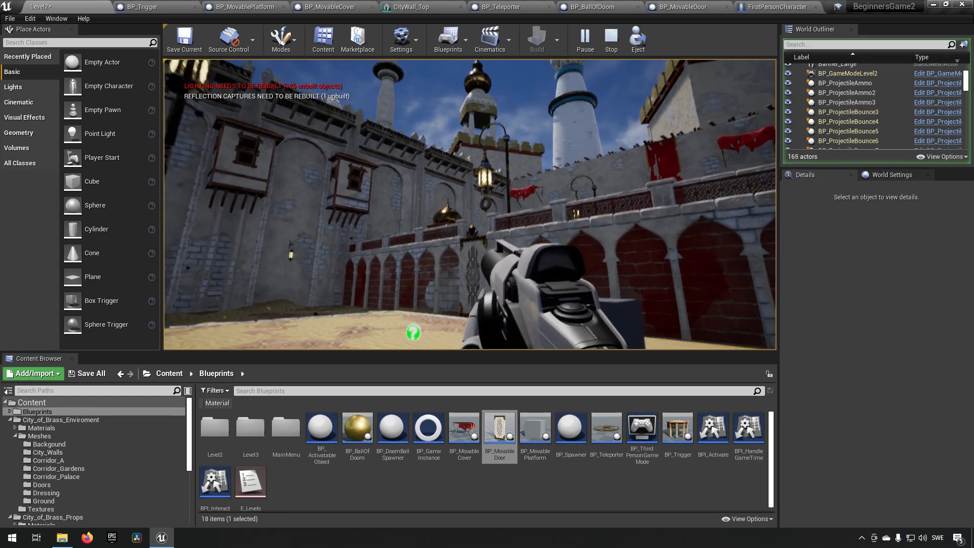
pyautogui.rightClick(471, 205)
pyautogui.rightClick(470, 205)
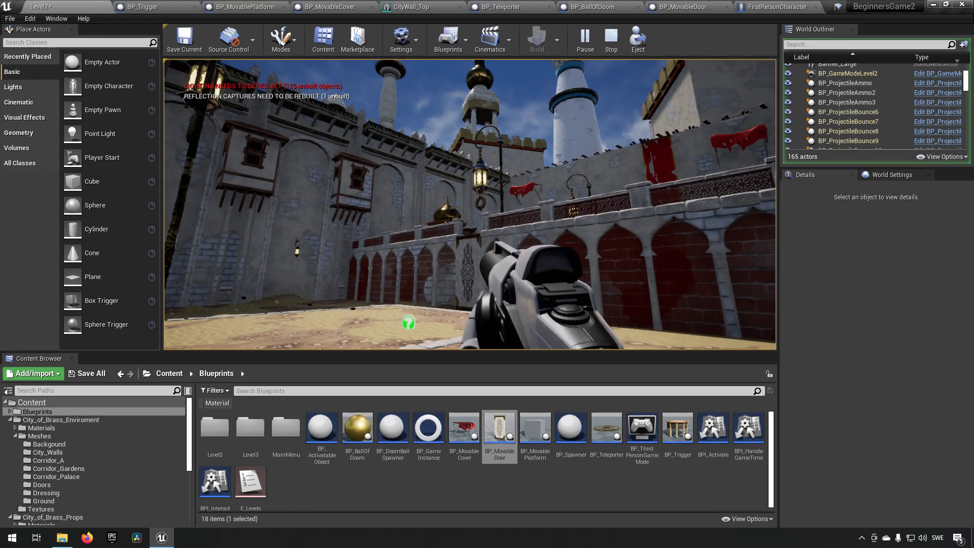
pyautogui.rightClick(470, 204)
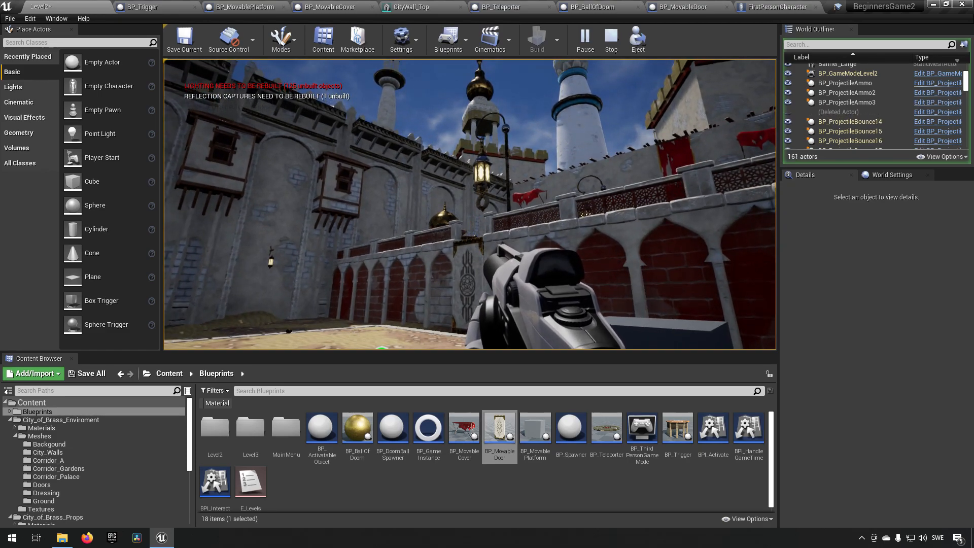
pyautogui.press('Escape')
# - Move NetworkPlayerStart along the Y axis to the middle of the walled sand arena, at about X -580 and Y -1123
pyautogui.moveTo(475, 312); pyautogui.dragTo(445, 280, button='right')
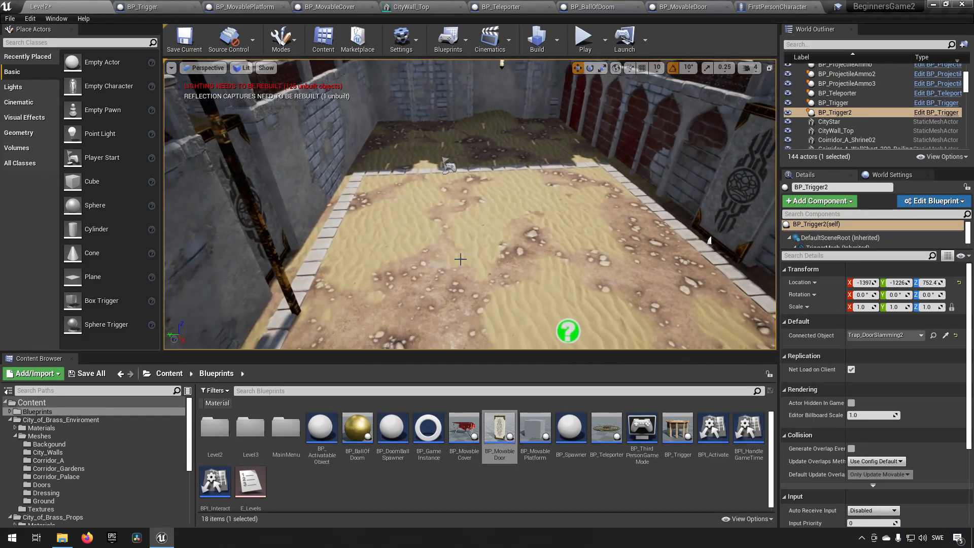
pyautogui.click(449, 167)
pyautogui.moveTo(447, 169); pyautogui.dragTo(401, 147, button='right')
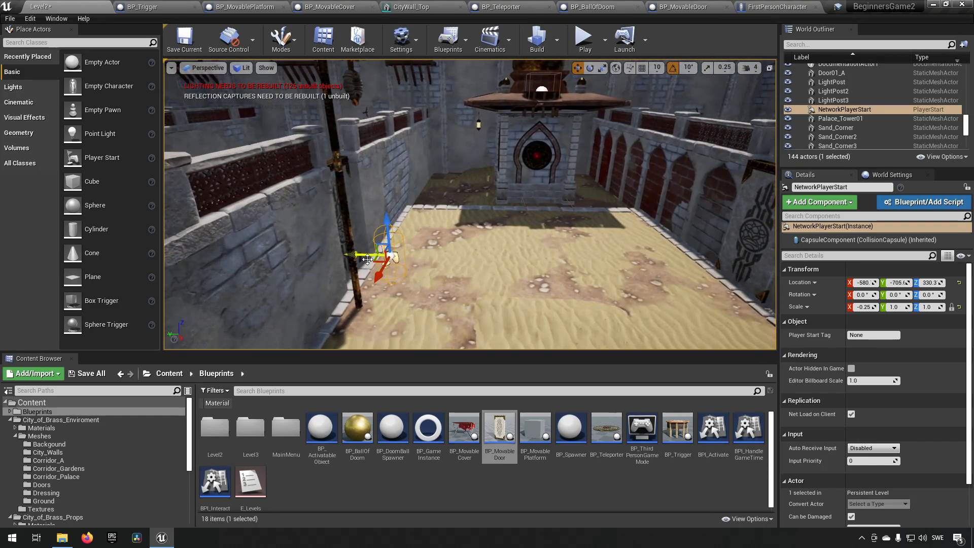
# - Play the level from the moved player start, test shooting toward the shrine roof, and stop the session
pyautogui.click(586, 39)
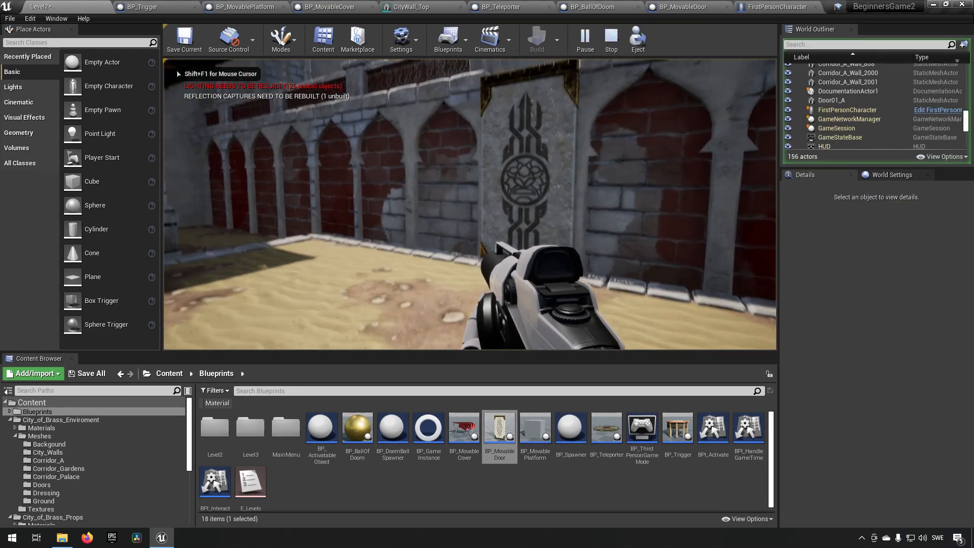
pyautogui.press('w')
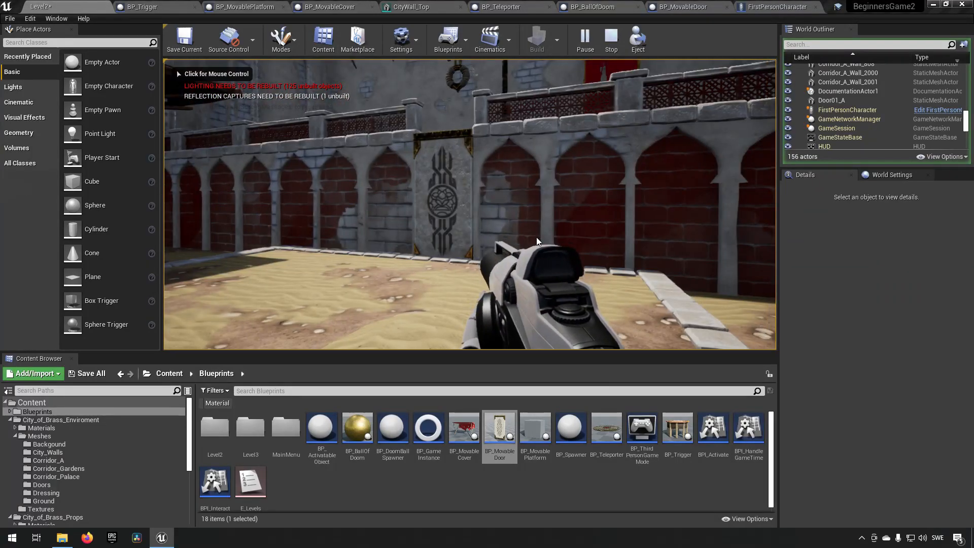
pyautogui.click(537, 240)
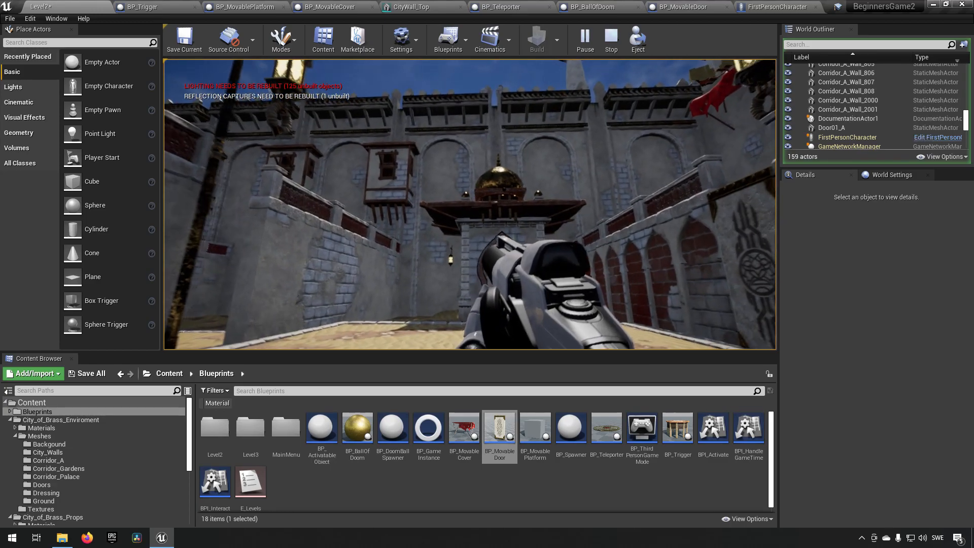
pyautogui.press('w')
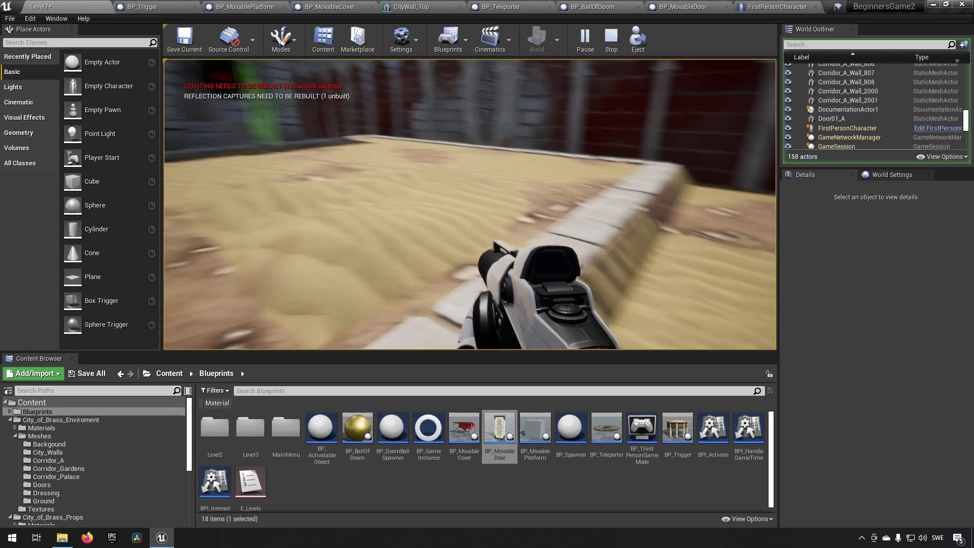
pyautogui.press('Escape')
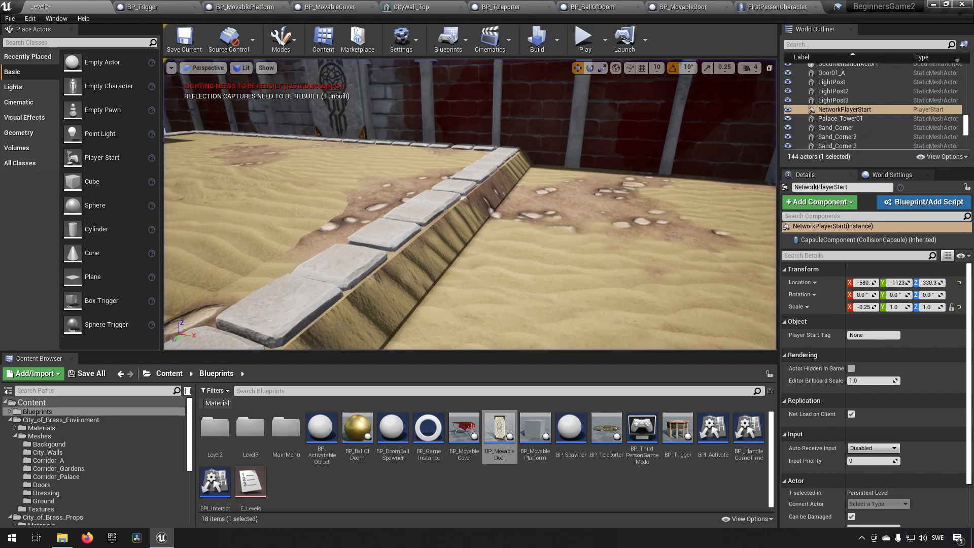
# - Select the arena floor pieces Sand_Edge_12 and Corridor_A_Floor_Stones_1202 together
pyautogui.press('f')
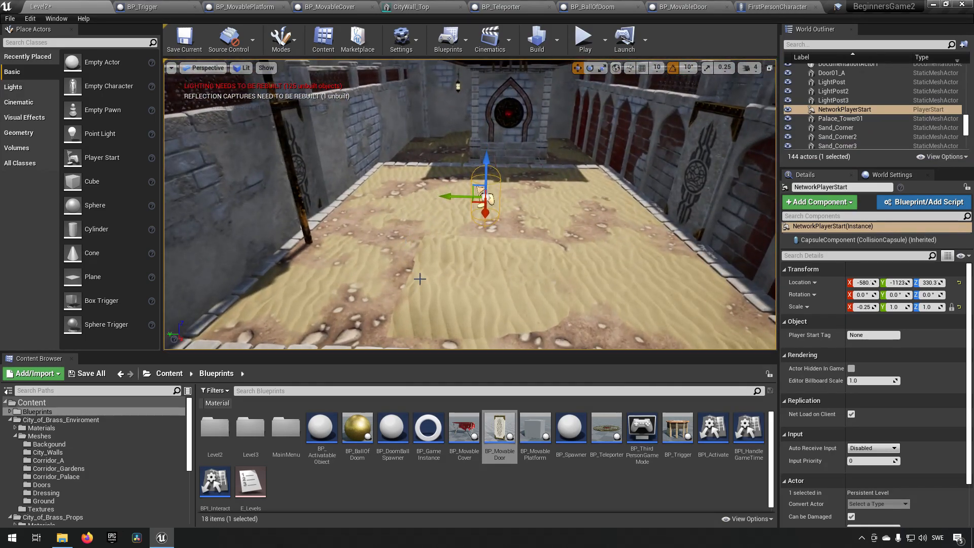
pyautogui.click(416, 279)
pyautogui.press('f')
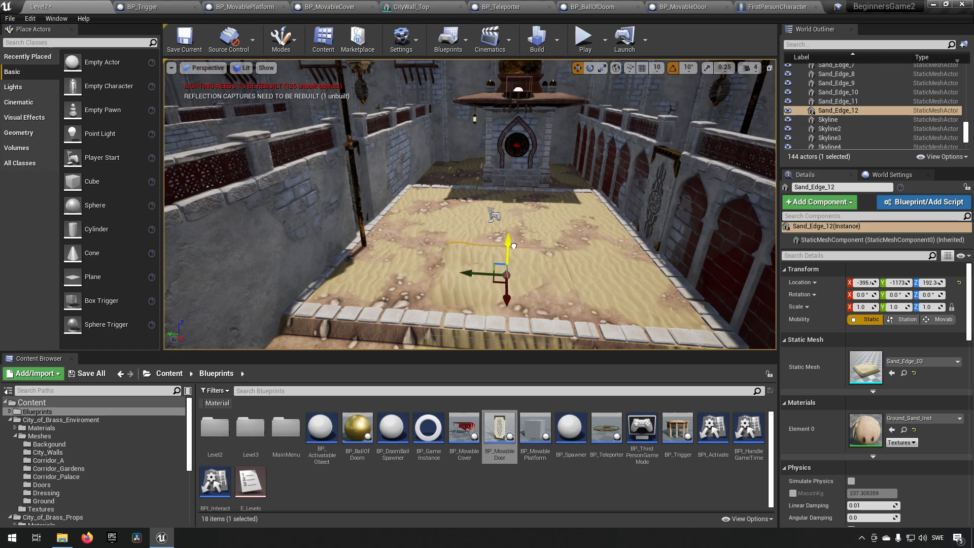
pyautogui.keyDown('ctrl'); pyautogui.click(529, 286); pyautogui.keyUp('ctrl')
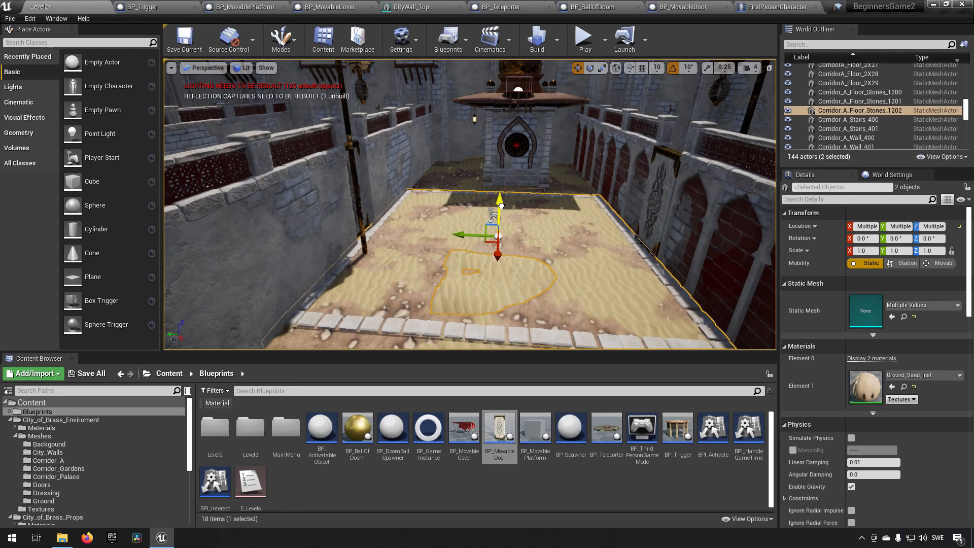
pyautogui.moveTo(687, 275); pyautogui.dragTo(744, 260, button='right')
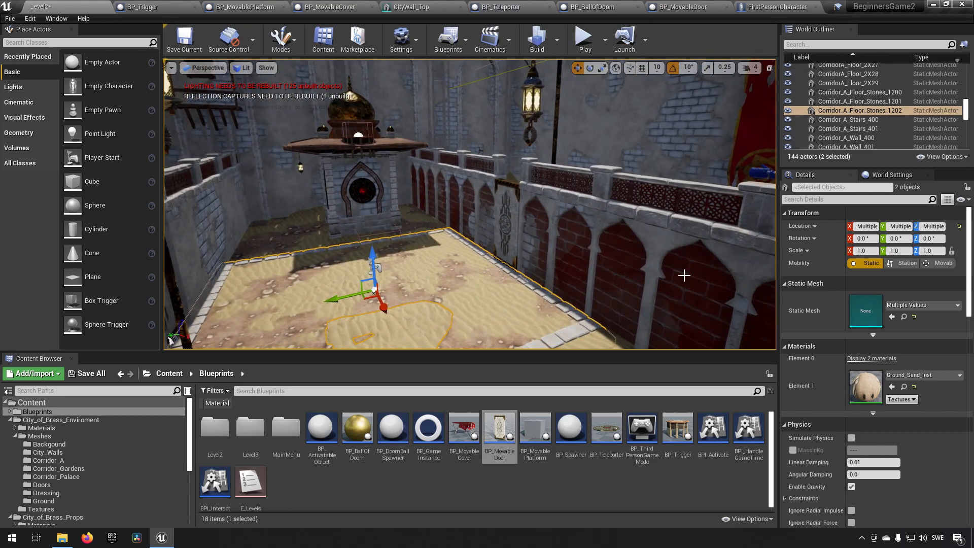
# - Examine the arena's side walls, the windowed facade, the shrine and the teleporter area behind the wall
pyautogui.click(618, 134)
pyautogui.moveTo(618, 134); pyautogui.dragTo(709, 254, button='right')
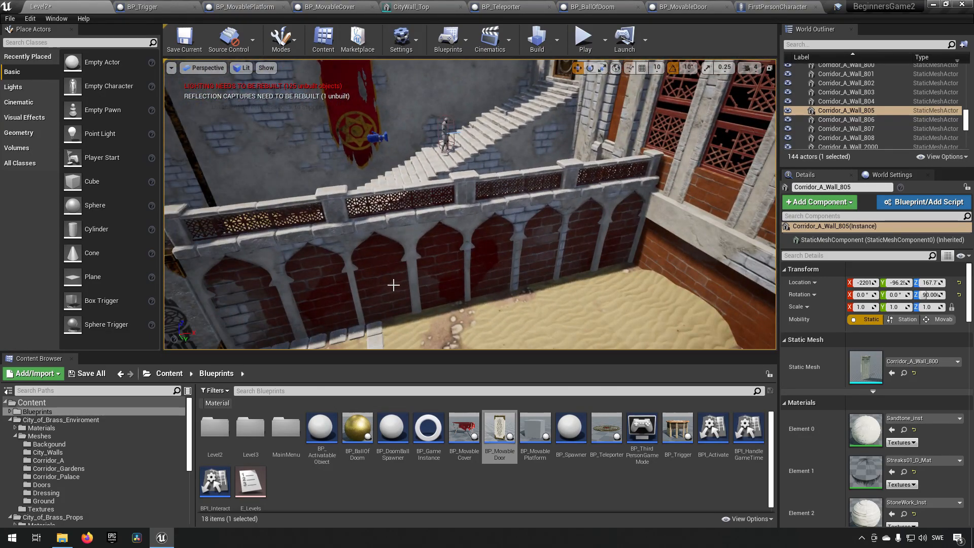
pyautogui.moveTo(507, 297); pyautogui.dragTo(434, 317, button='right')
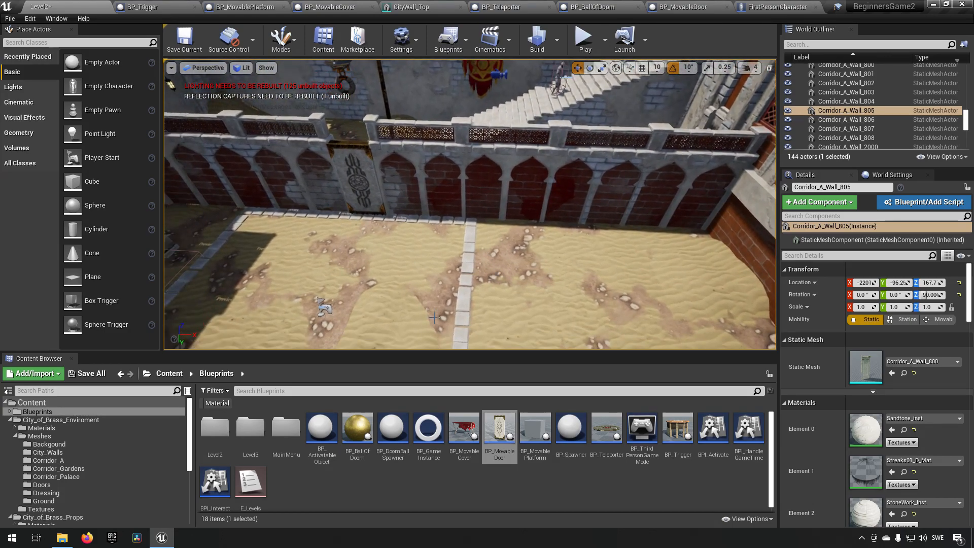
pyautogui.moveTo(412, 212); pyautogui.dragTo(472, 206, button='right')
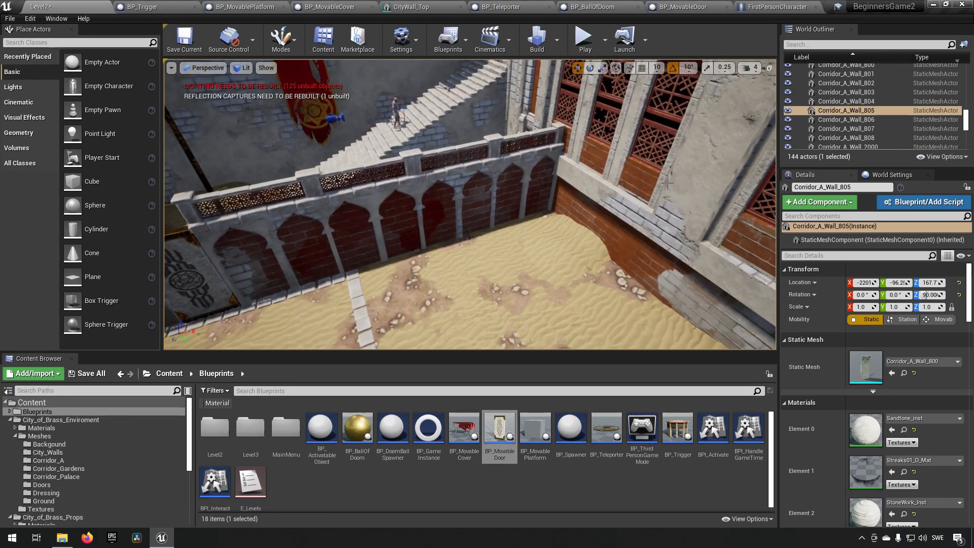
pyautogui.moveTo(659, 208); pyautogui.dragTo(630, 231, button='right')
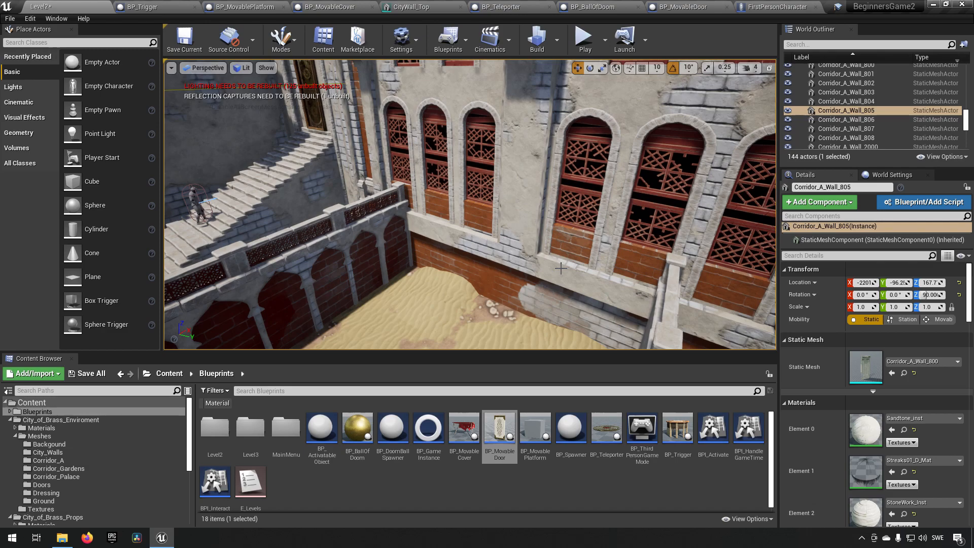
pyautogui.moveTo(576, 204); pyautogui.dragTo(572, 215, button='right')
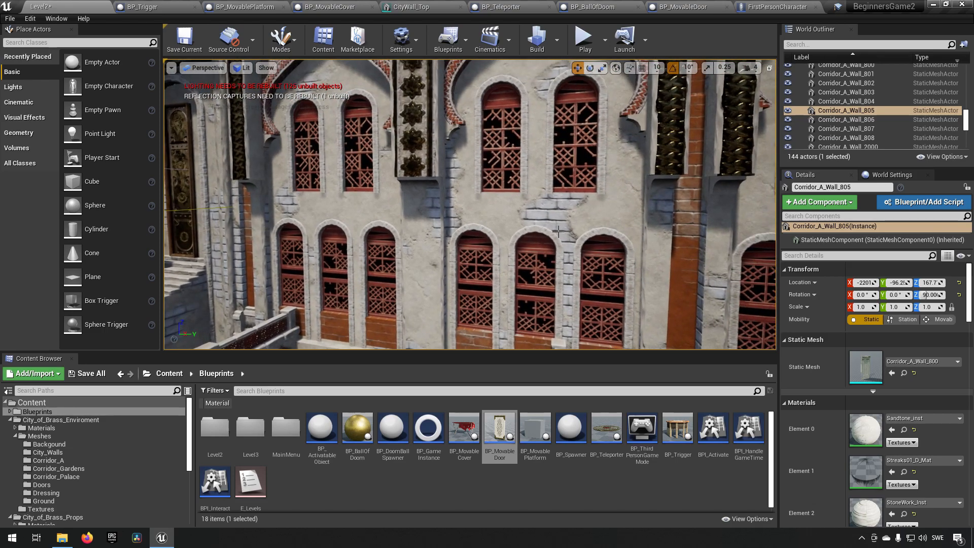
pyautogui.moveTo(517, 203)
pyautogui.mouseDown(button='right')
pyautogui.moveTo(502, 201)
pyautogui.moveTo(517, 204)
pyautogui.mouseUp(button='right')
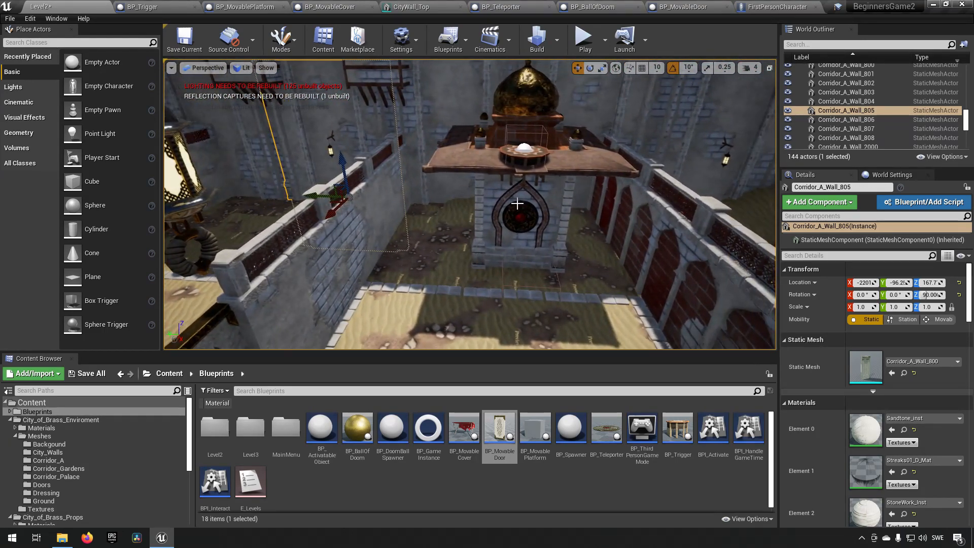
pyautogui.moveTo(406, 295)
pyautogui.mouseDown(button='right')
pyautogui.moveTo(446, 294)
pyautogui.moveTo(407, 295)
pyautogui.mouseUp(button='right')
pyautogui.moveTo(530, 248)
pyautogui.mouseDown(button='right')
pyautogui.moveTo(543, 248)
pyautogui.moveTo(530, 248)
pyautogui.mouseUp(button='right')
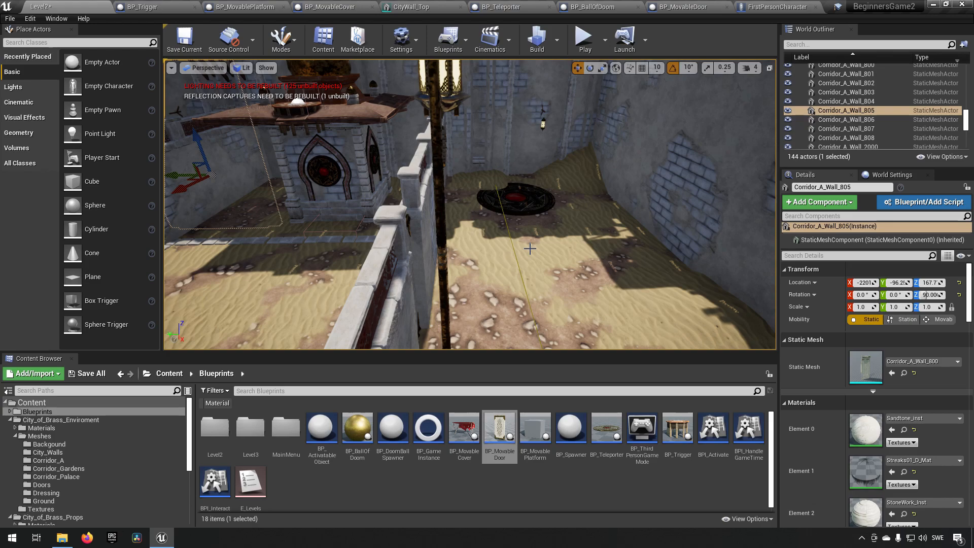
# - Replace the CityStar disc on the sand behind the wall with the BP_Teleporter blueprint
pyautogui.click(541, 216)
pyautogui.press('f')
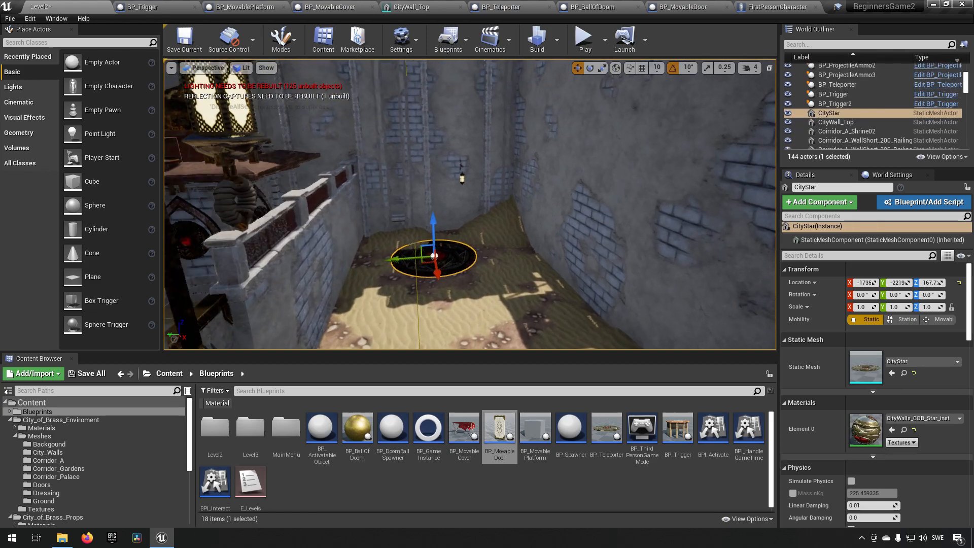
pyautogui.rightClick(608, 437)
pyautogui.press('Escape')
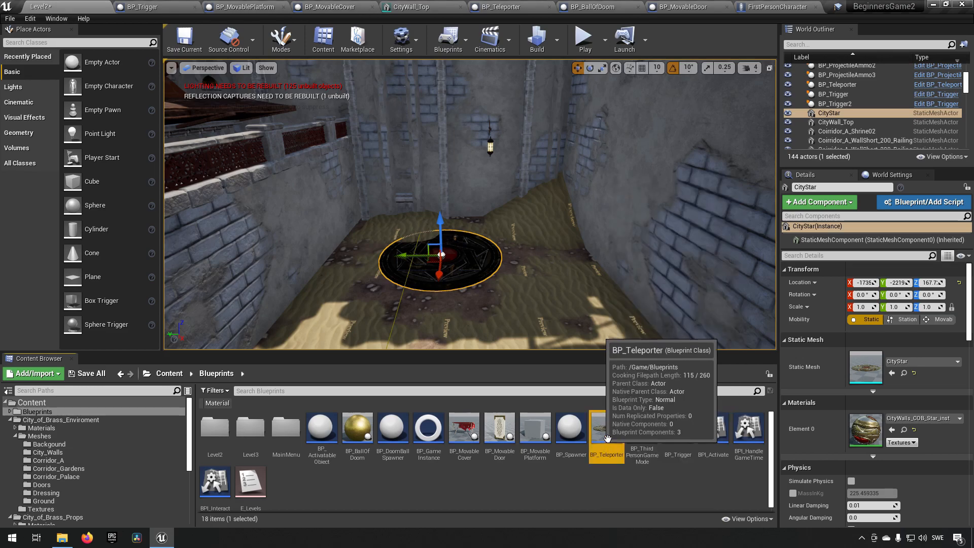
pyautogui.rightClick(459, 263)
pyautogui.click(510, 412)
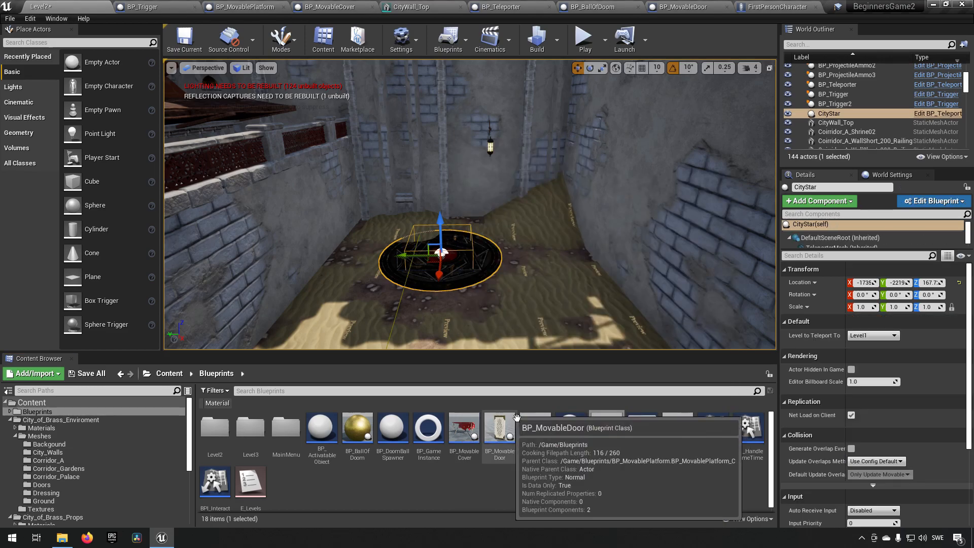
# - Play the level, shoot possess projectiles toward the character on the stairs, walk up the steps as that character, and stop the session
pyautogui.moveTo(470, 205)
pyautogui.mouseDown(button='right')
pyautogui.moveTo(457, 203)
pyautogui.moveTo(497, 203)
pyautogui.moveTo(471, 204)
pyautogui.mouseUp(button='right')
pyautogui.moveTo(768, 250)
pyautogui.mouseDown(button='right')
pyautogui.moveTo(736, 238)
pyautogui.moveTo(768, 249)
pyautogui.mouseUp(button='right')
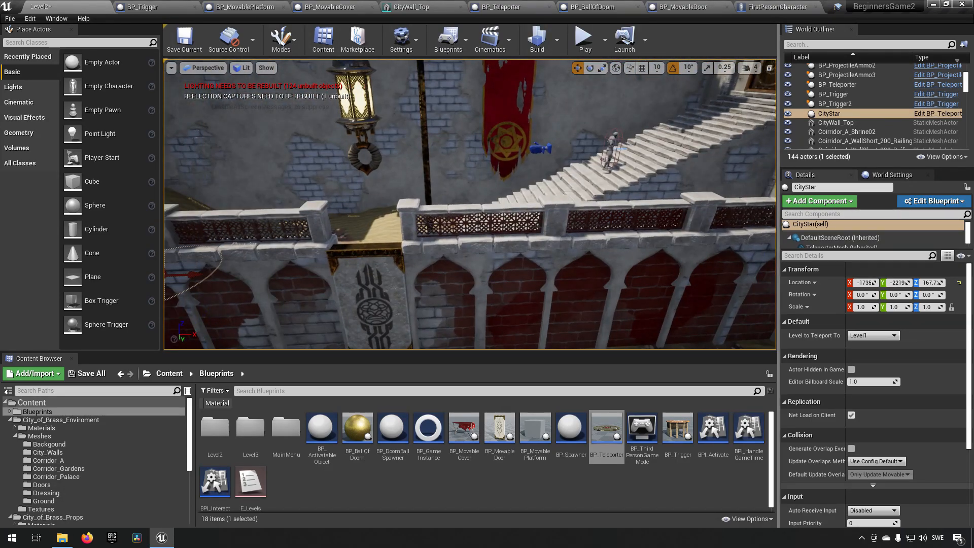
pyautogui.click(583, 39)
pyautogui.press('w')
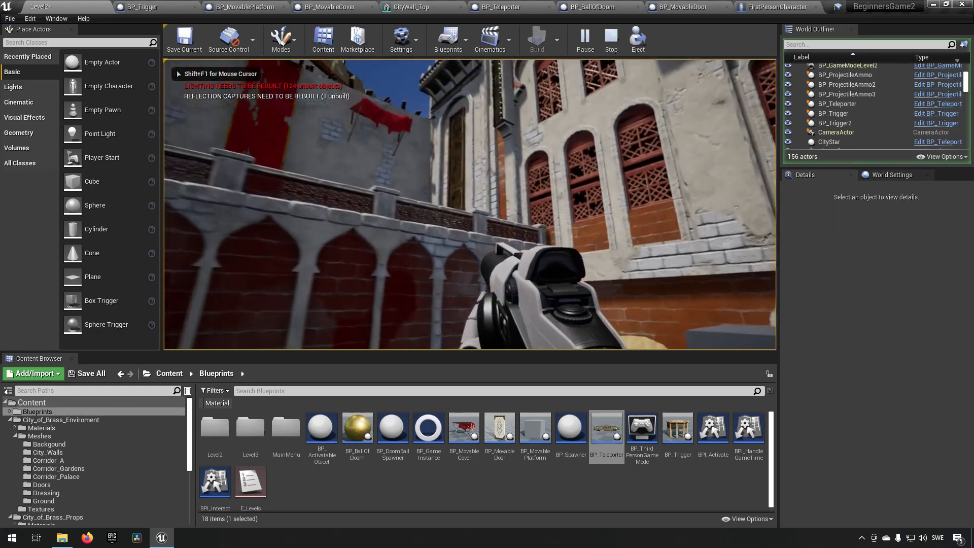
pyautogui.click(470, 204)
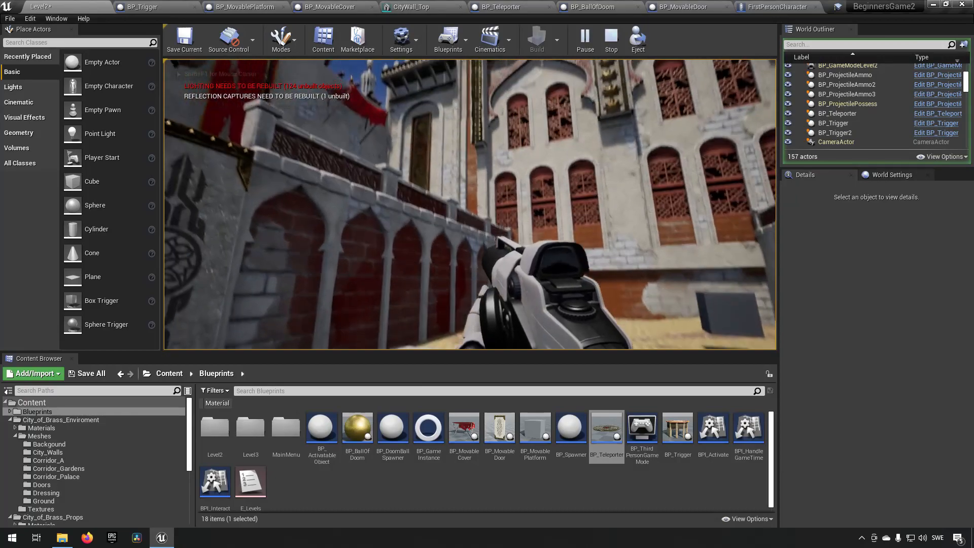
pyautogui.click(470, 205)
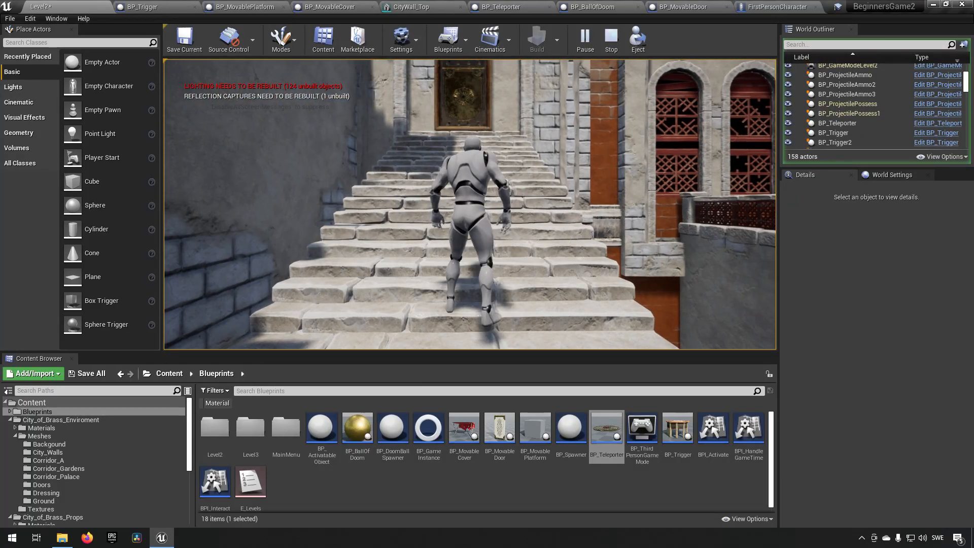
pyautogui.press('w')
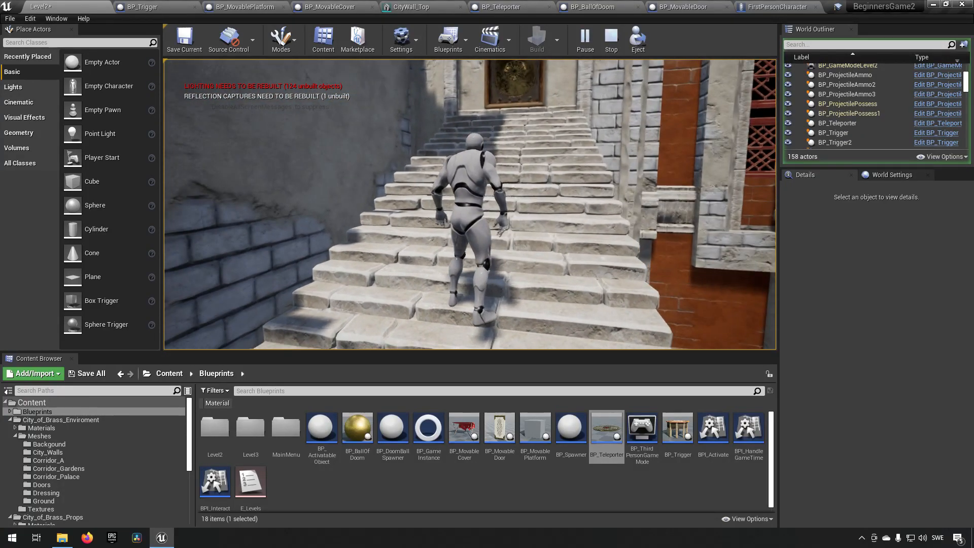
pyautogui.press('Escape')
# - Play the level twice more from the player start to test the area in front of the shrine, stopping each session
pyautogui.moveTo(470, 205); pyautogui.dragTo(610, 185, button='right')
pyautogui.click(585, 39)
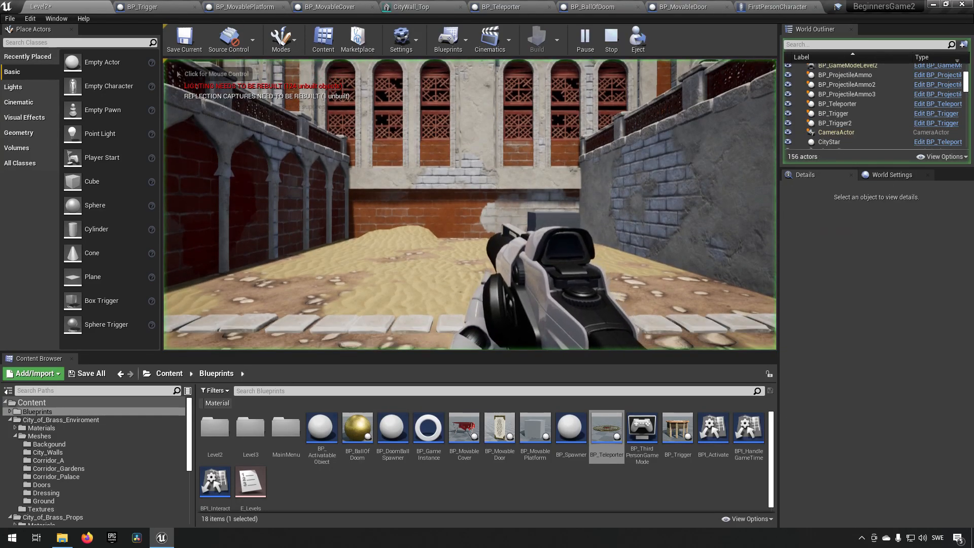
pyautogui.press('s')
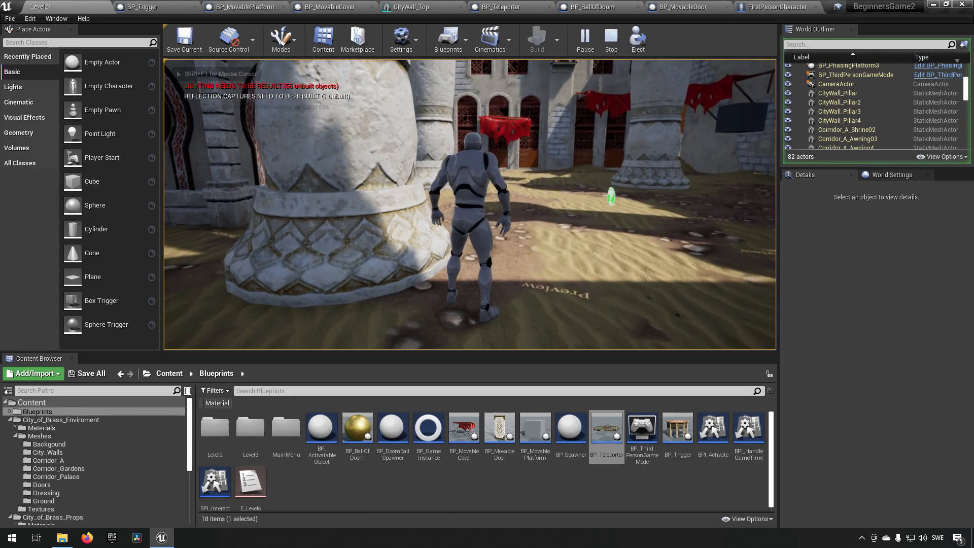
pyautogui.press('Escape')
pyautogui.moveTo(408, 205); pyautogui.dragTo(825, 203, button='right')
pyautogui.click(584, 38)
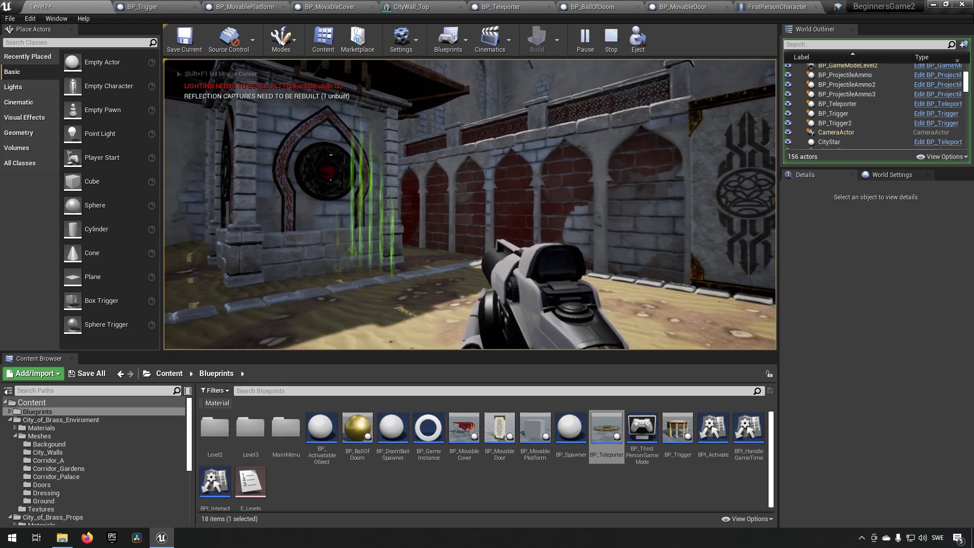
pyautogui.press('Escape')
# - Filter the level's actors by "telepor" and select the CityStar teleporter behind the wall
pyautogui.moveTo(470, 205); pyautogui.dragTo(383, 267, button='right')
pyautogui.click(465, 290)
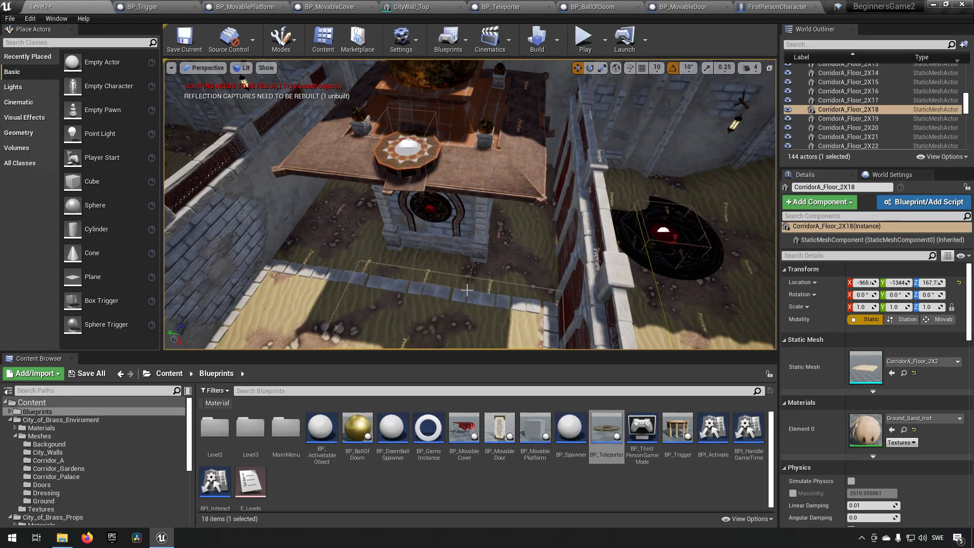
pyautogui.click(478, 283)
pyautogui.click(857, 74)
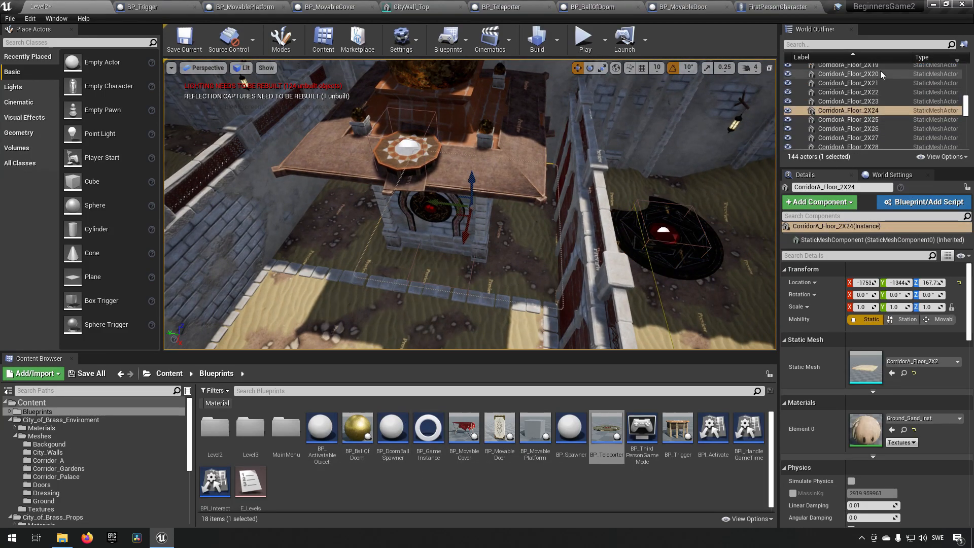
pyautogui.scroll(5, 861, 122)
pyautogui.scroll(8, 862, 133)
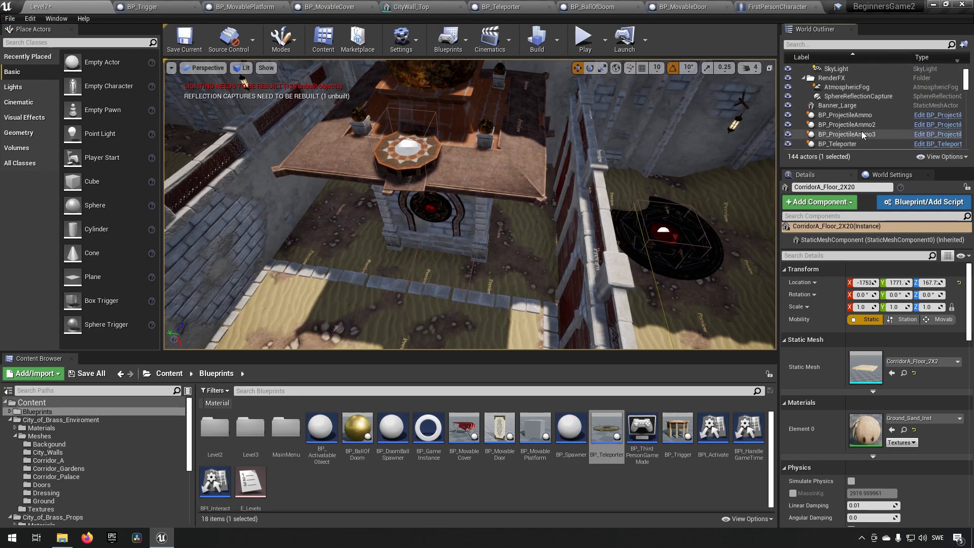
pyautogui.scroll(-3, 878, 111)
pyautogui.scroll(7, 877, 126)
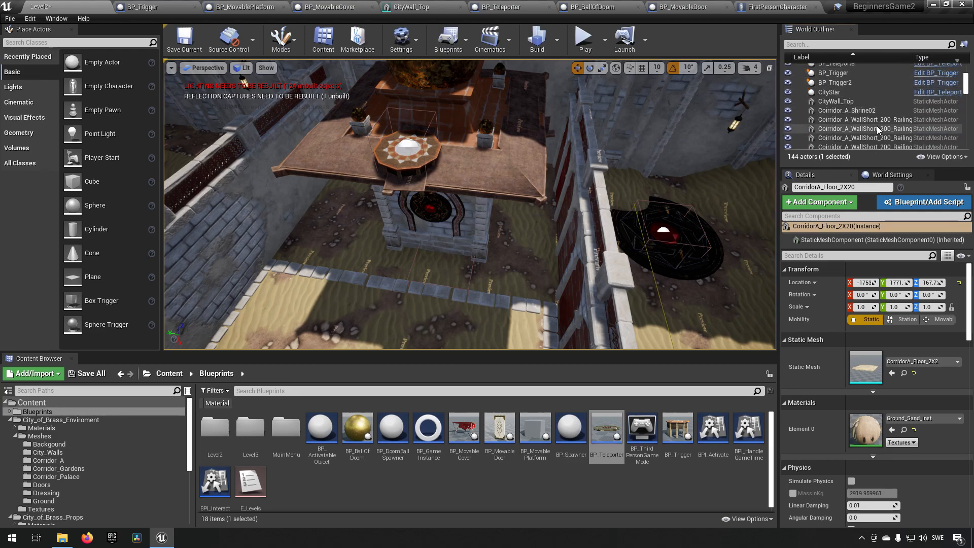
pyautogui.scroll(1, 876, 126)
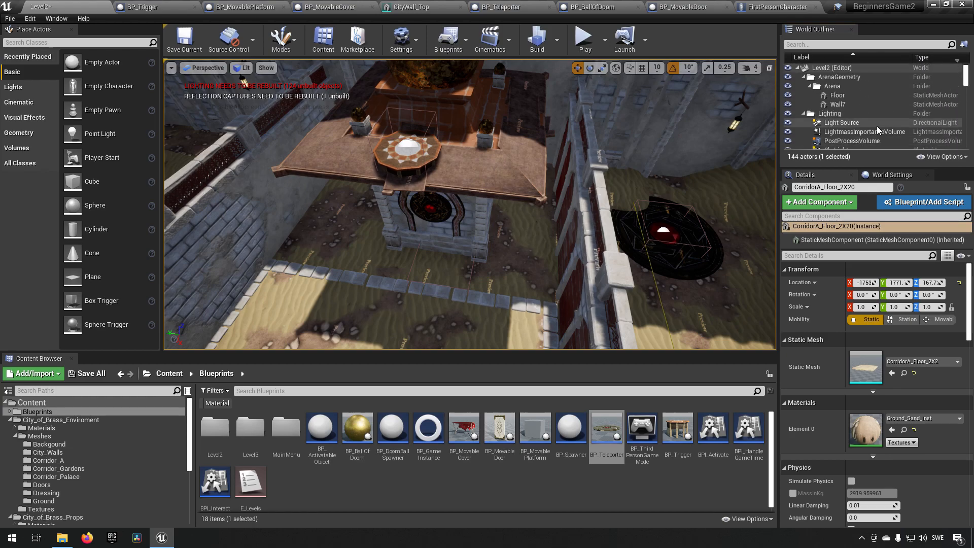
pyautogui.scroll(-1, 876, 126)
pyautogui.click(875, 51)
pyautogui.write('telepor')
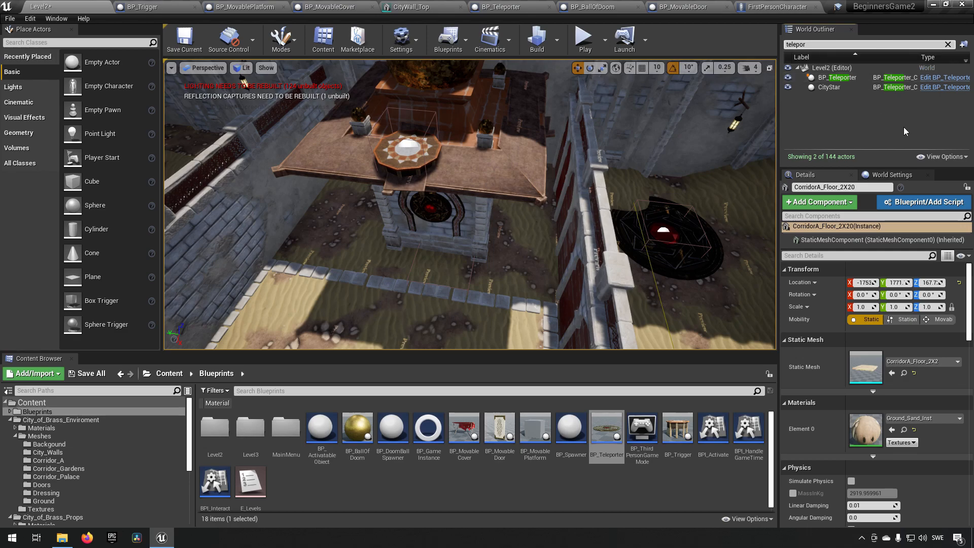
pyautogui.click(829, 87)
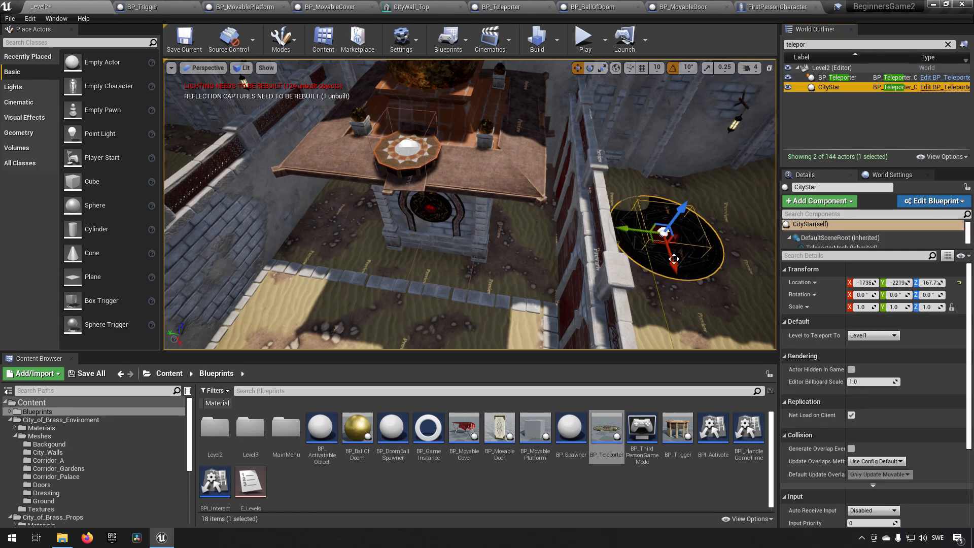
pyautogui.moveTo(675, 293)
pyautogui.mouseDown(button='right')
pyautogui.moveTo(715, 307)
pyautogui.moveTo(690, 294)
pyautogui.mouseUp(button='right')
# - Move BP_Teleporter from in front of the shrine to behind the wall, at Y about -2275 and Z about 265.5
pyautogui.click(837, 78)
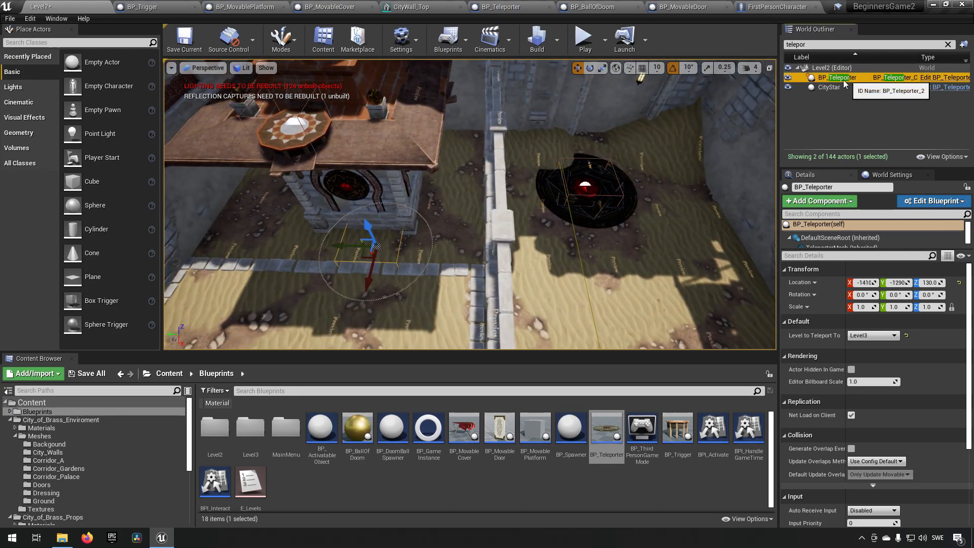
pyautogui.moveTo(341, 248); pyautogui.dragTo(576, 263)
pyautogui.moveTo(625, 244); pyautogui.dragTo(631, 215)
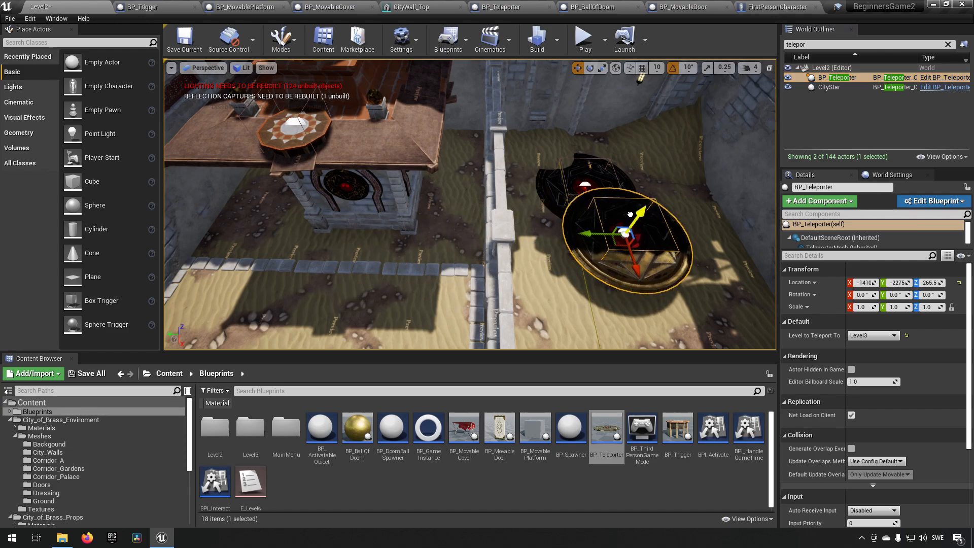
# - Delete the CityStar teleporter and shift BP_Teleporter along the X axis toward the vacated spot behind the wall
pyautogui.click(564, 199)
pyautogui.press('Delete')
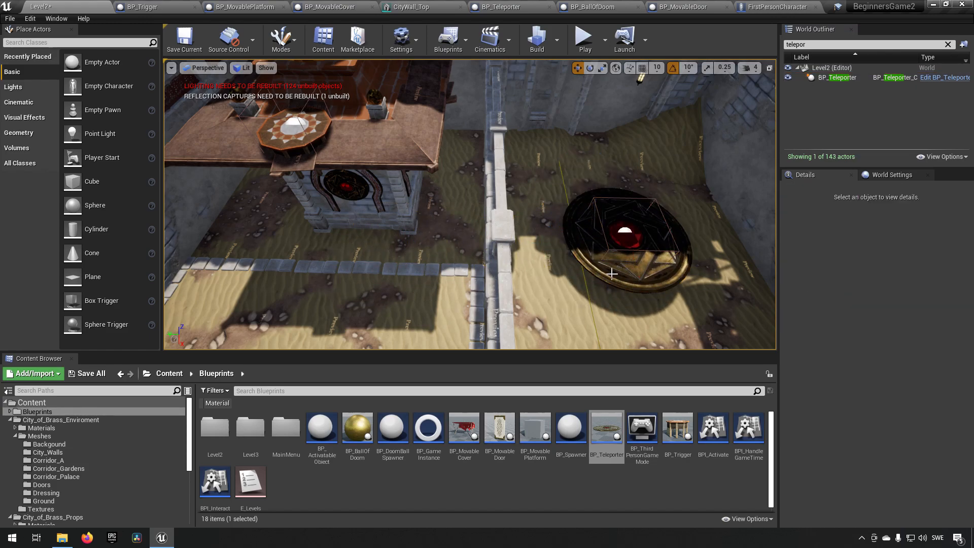
pyautogui.click(626, 249)
pyautogui.moveTo(645, 274); pyautogui.dragTo(622, 212)
# - Play the level, moving around the floating grey cube while firing projectiles toward the brick wall, and stop the session
pyautogui.moveTo(622, 249); pyautogui.dragTo(604, 252, button='right')
pyautogui.click(585, 40)
pyautogui.press('s')
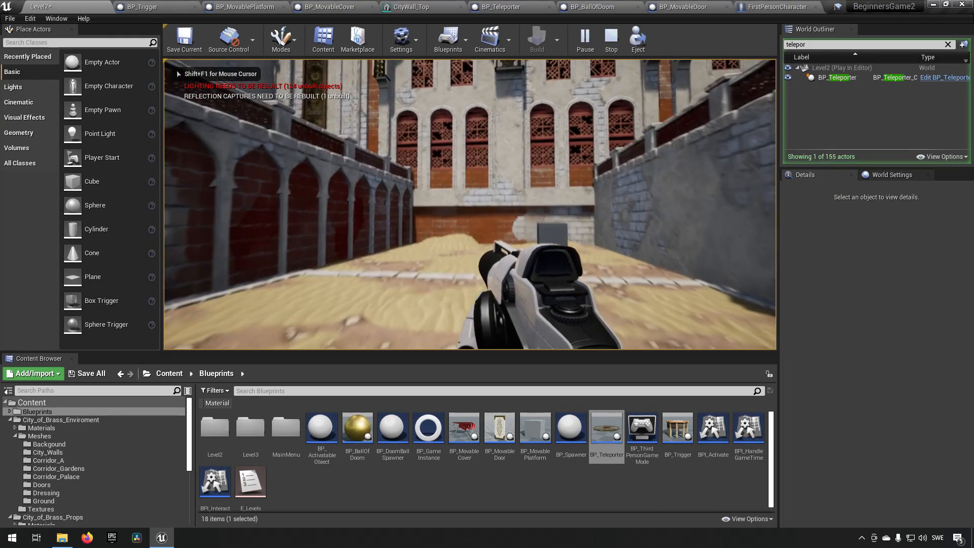
pyautogui.press('w')
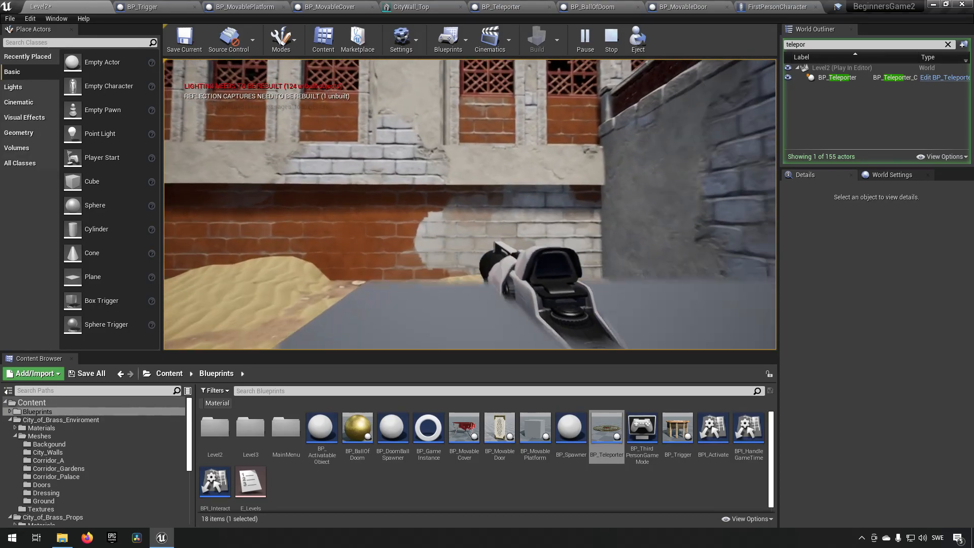
pyautogui.press('s')
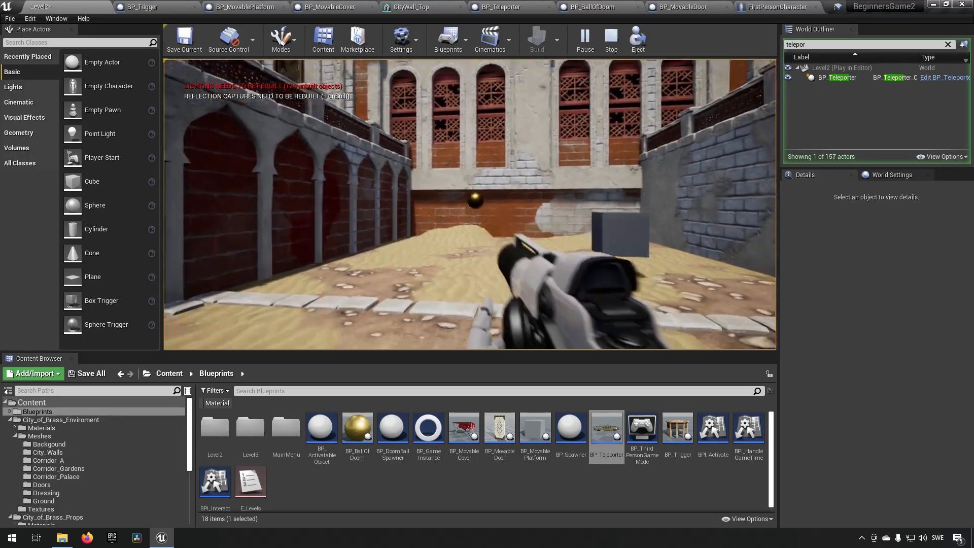
pyautogui.click(471, 205)
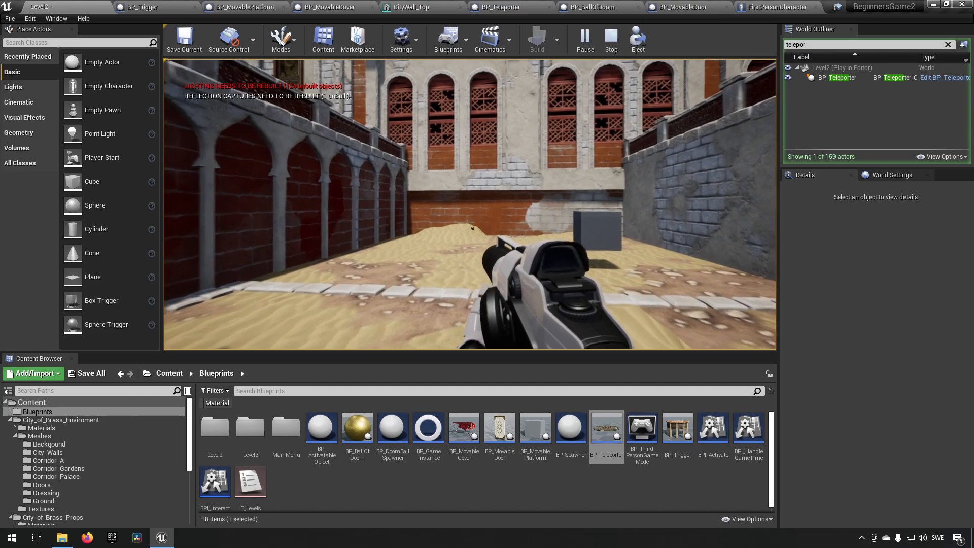
pyautogui.press('w')
pyautogui.click(470, 205)
pyautogui.press('w')
pyautogui.click(470, 204)
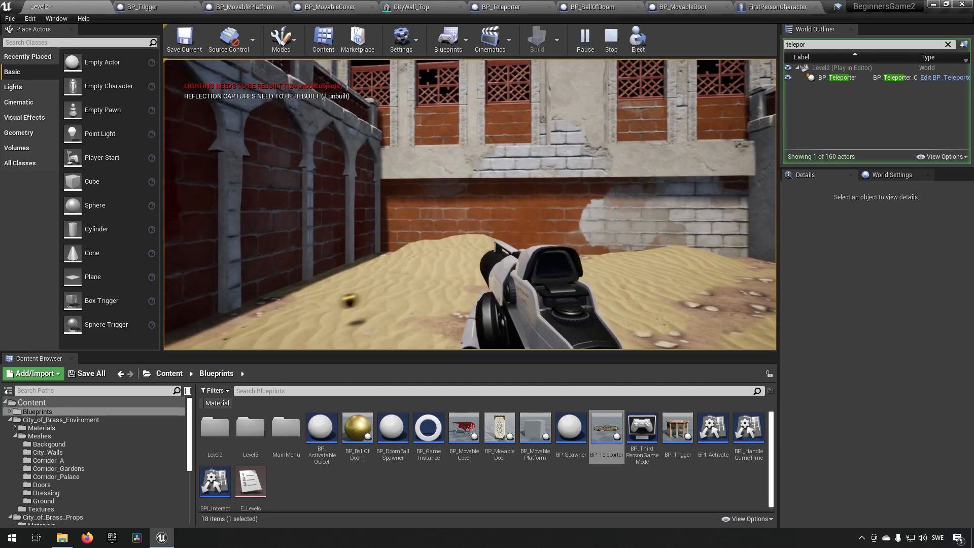
pyautogui.press('s')
pyautogui.click(470, 204)
pyautogui.press('s')
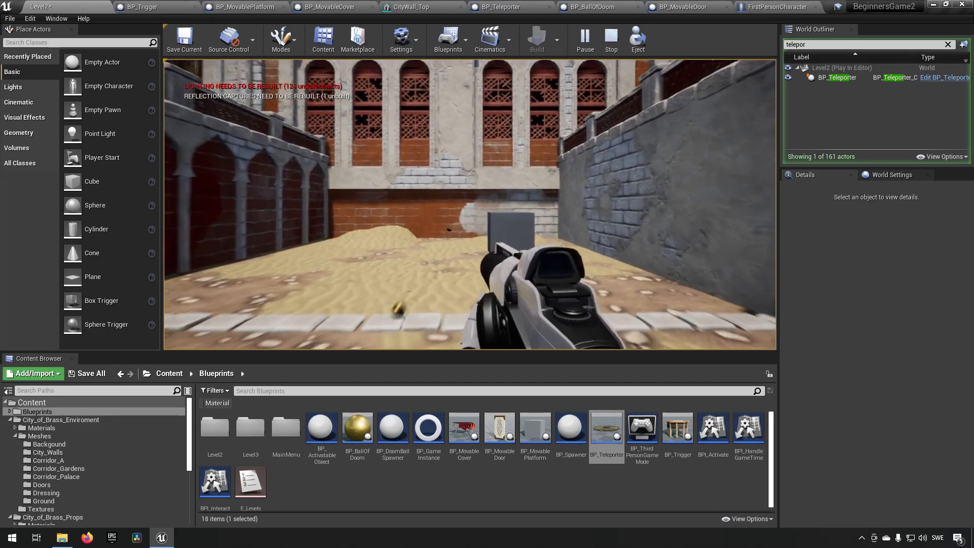
pyautogui.press('w')
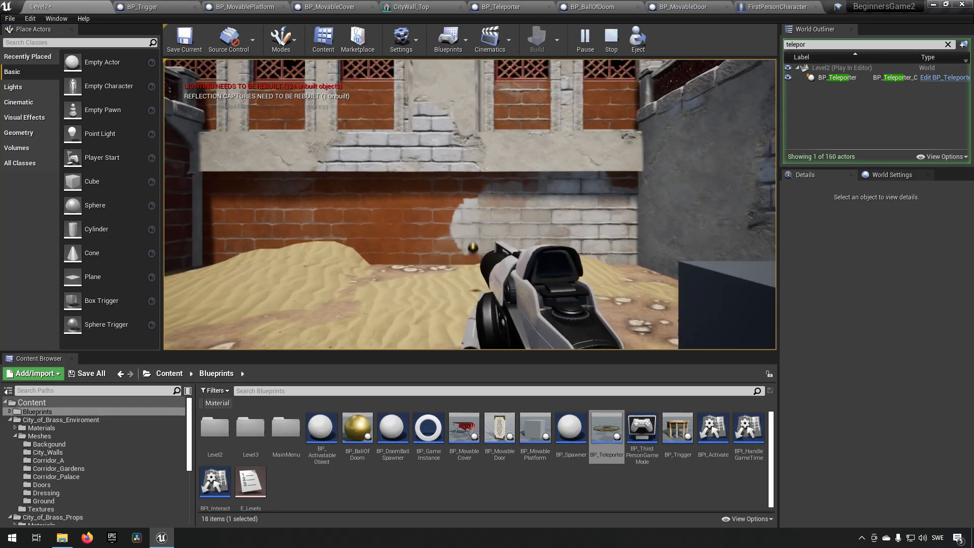
pyautogui.press('w')
pyautogui.click(470, 205)
pyautogui.press('s')
pyautogui.press('w')
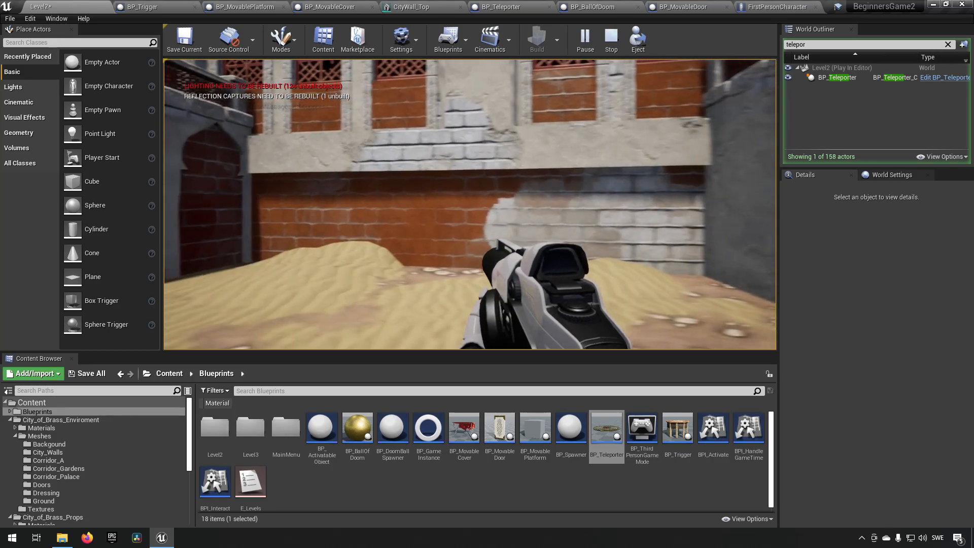
pyautogui.press('s')
pyautogui.click(470, 204)
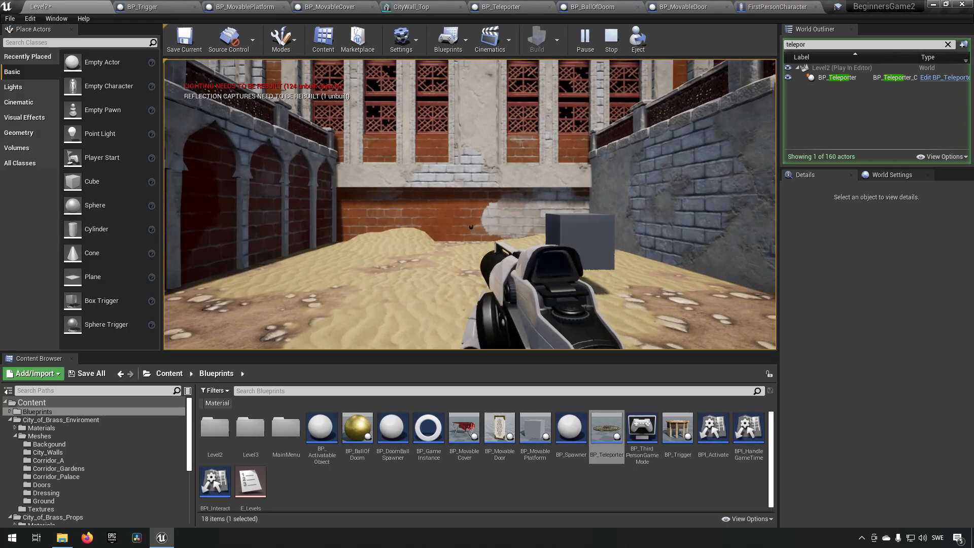
pyautogui.click(470, 204)
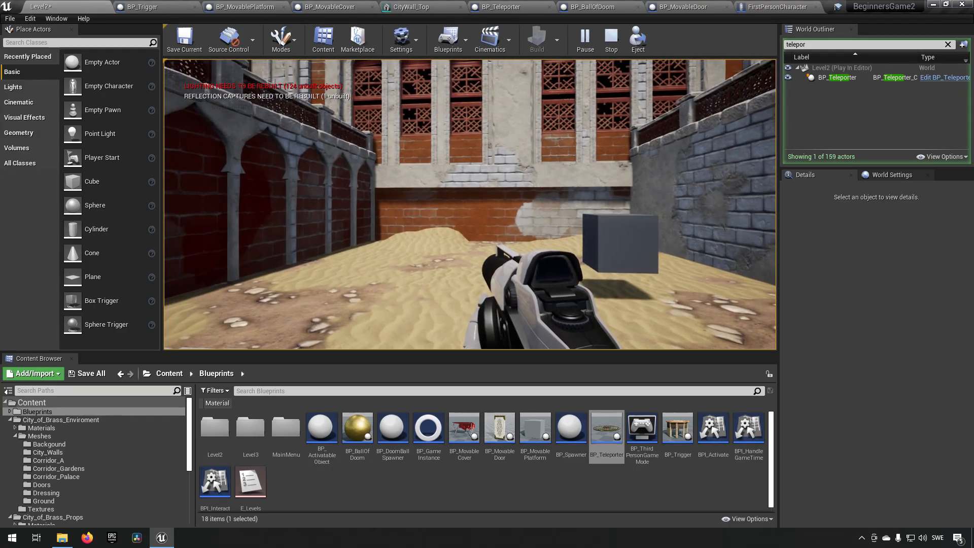
pyautogui.press('w')
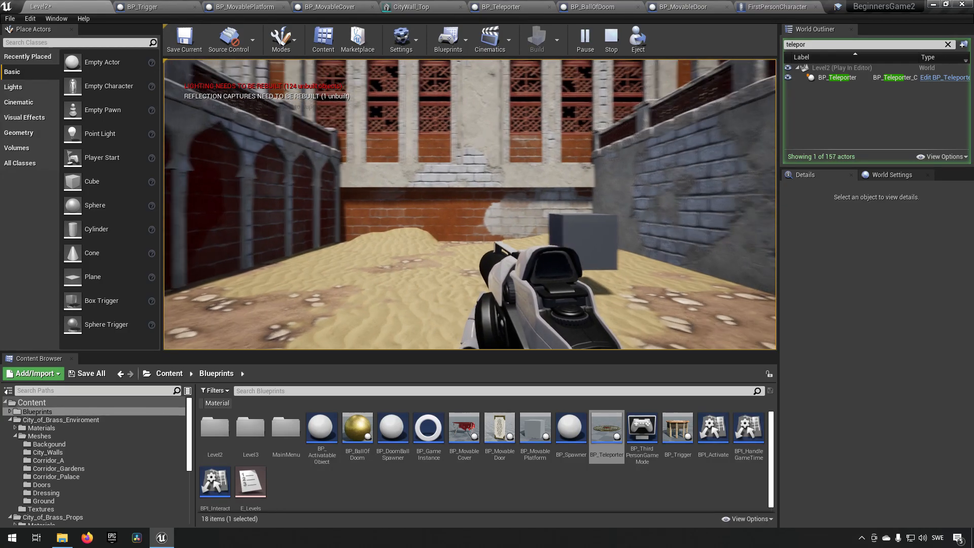
pyautogui.click(470, 205)
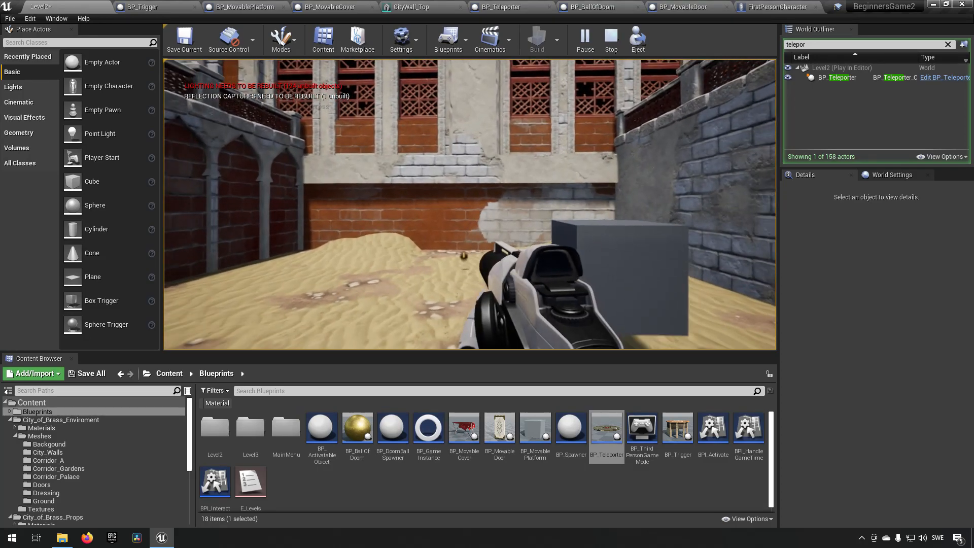
pyautogui.press('s')
pyautogui.click(471, 204)
pyautogui.click(471, 205)
pyautogui.press('w')
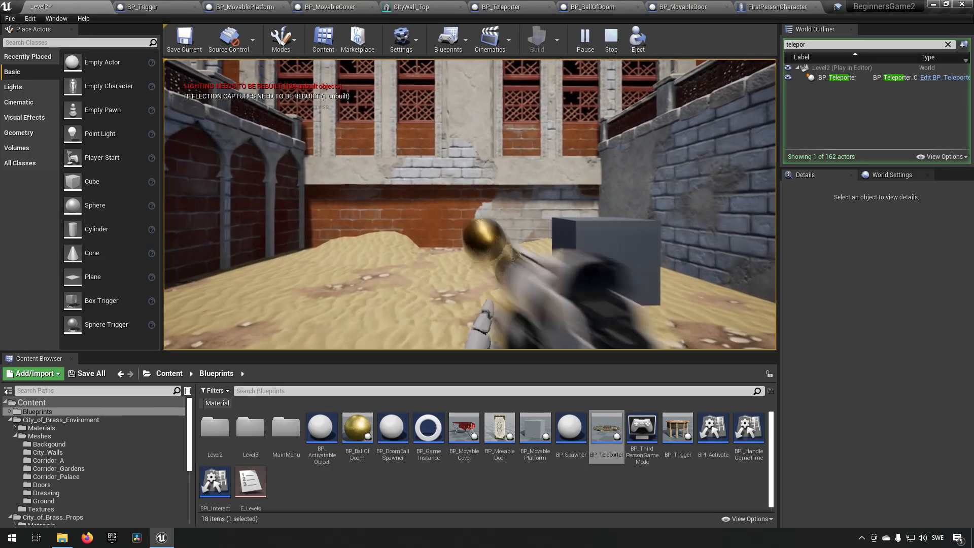
pyautogui.click(470, 205)
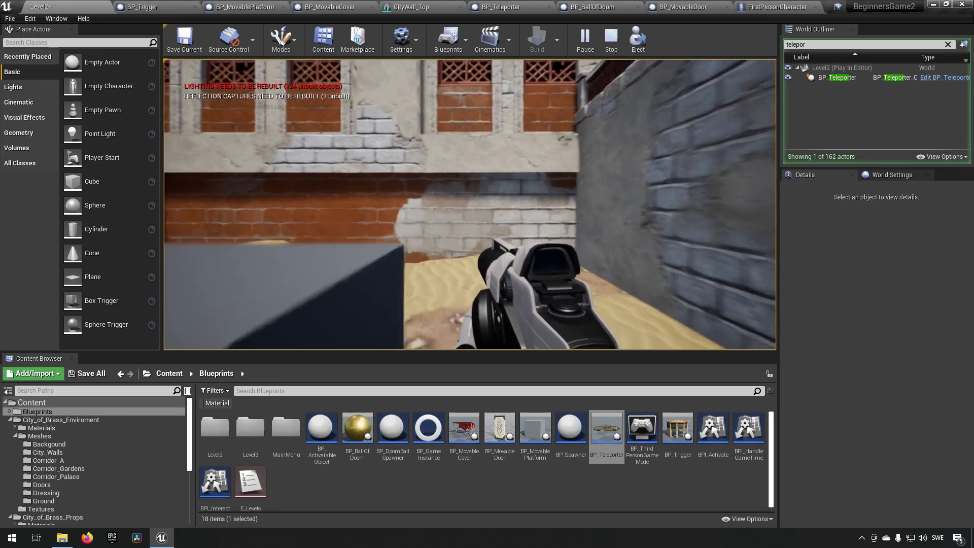
pyautogui.press('Escape')
# - Run one more short play session, firing a few shots beside the floating cube, and end it
pyautogui.click(584, 38)
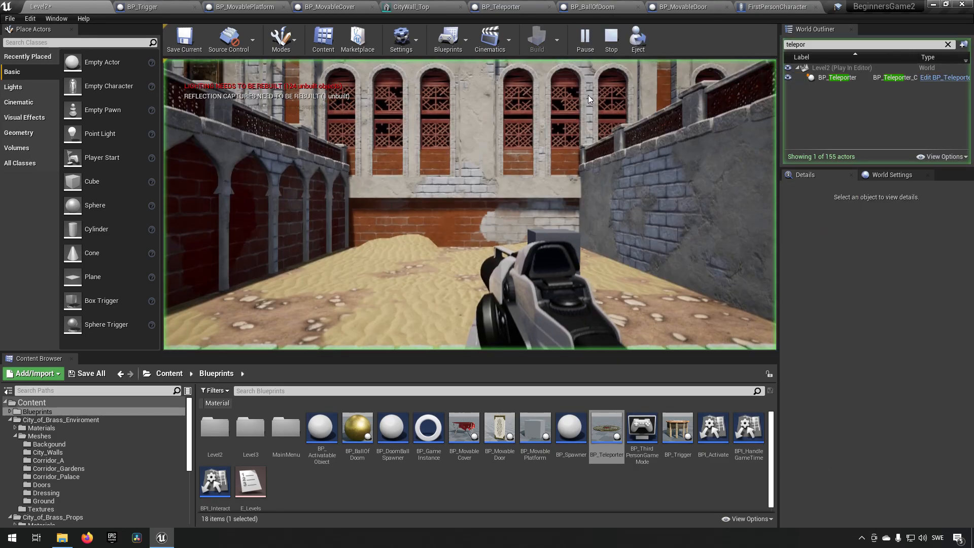
pyautogui.click(470, 204)
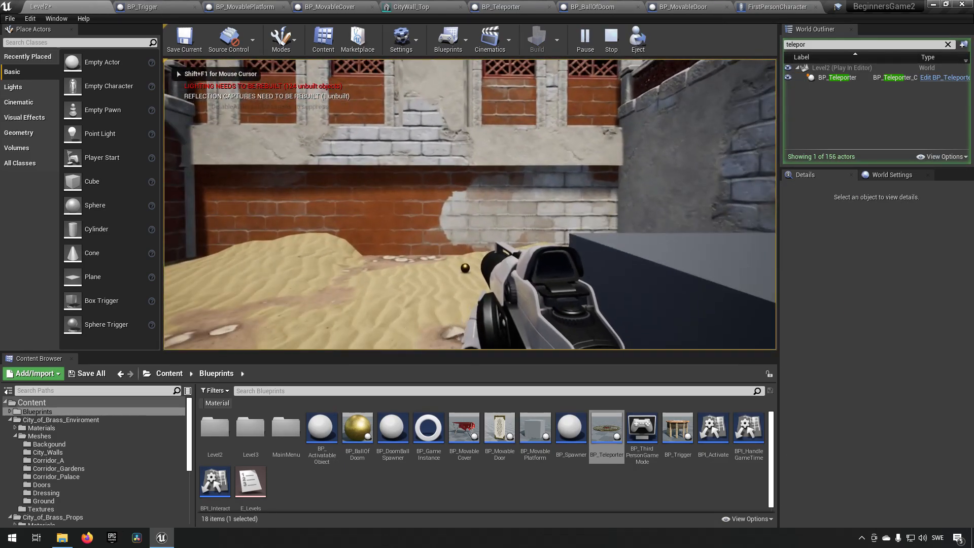
pyautogui.press('a')
pyautogui.click(471, 204)
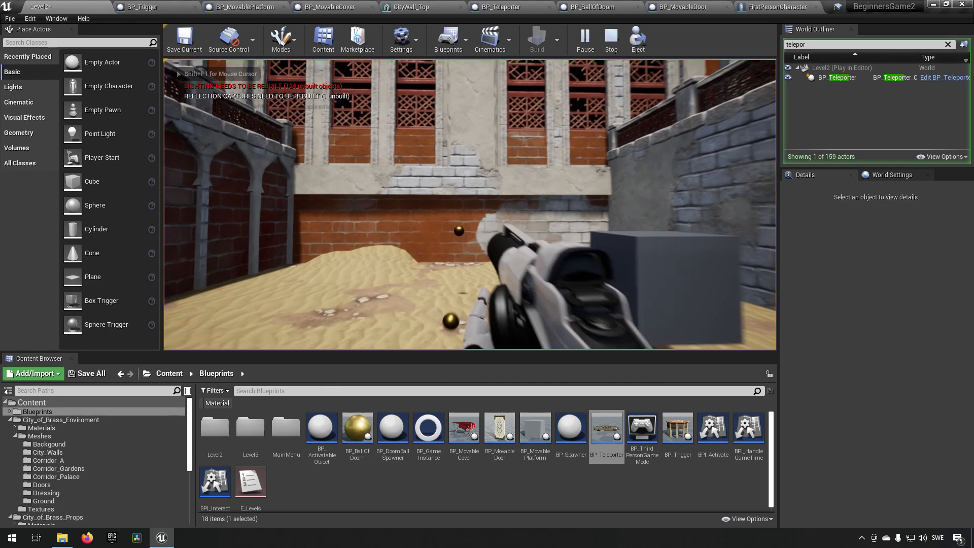
pyautogui.press('Escape')
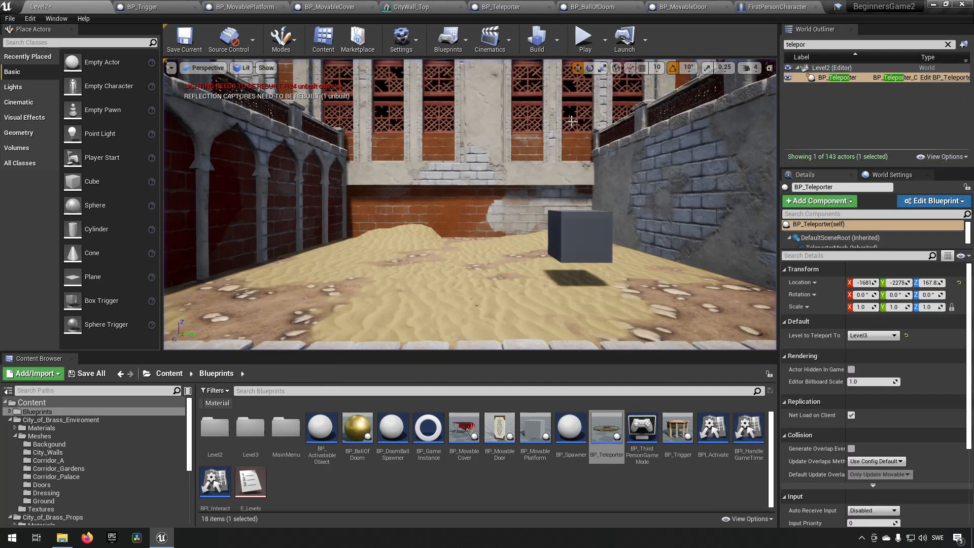
# - Open the BP_ProjectilePossess blueprint from the Level2 blueprints folder
pyautogui.moveTo(496, 182)
pyautogui.mouseDown(button='right')
pyautogui.moveTo(469, 223)
pyautogui.moveTo(492, 220)
pyautogui.moveTo(495, 174)
pyautogui.mouseUp(button='right')
pyautogui.press('s')
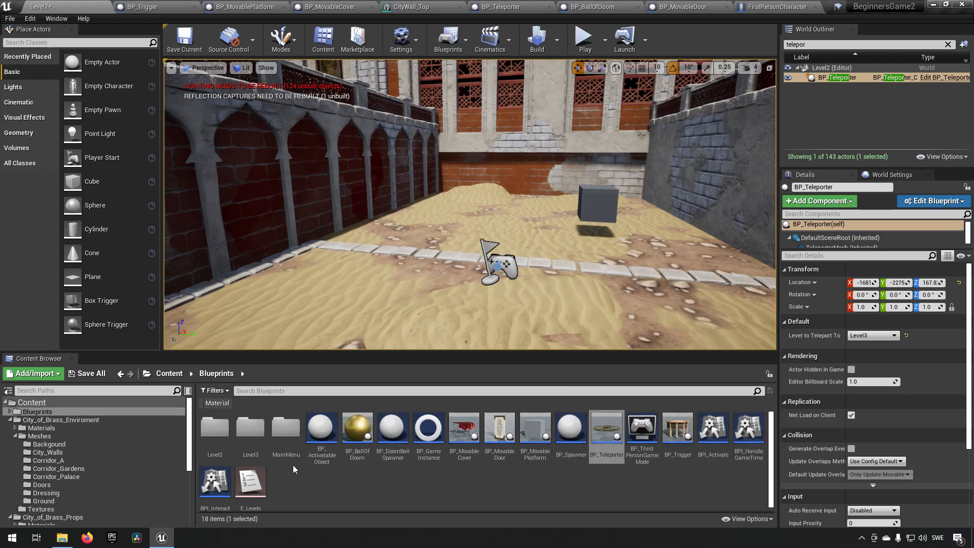
pyautogui.click(230, 445)
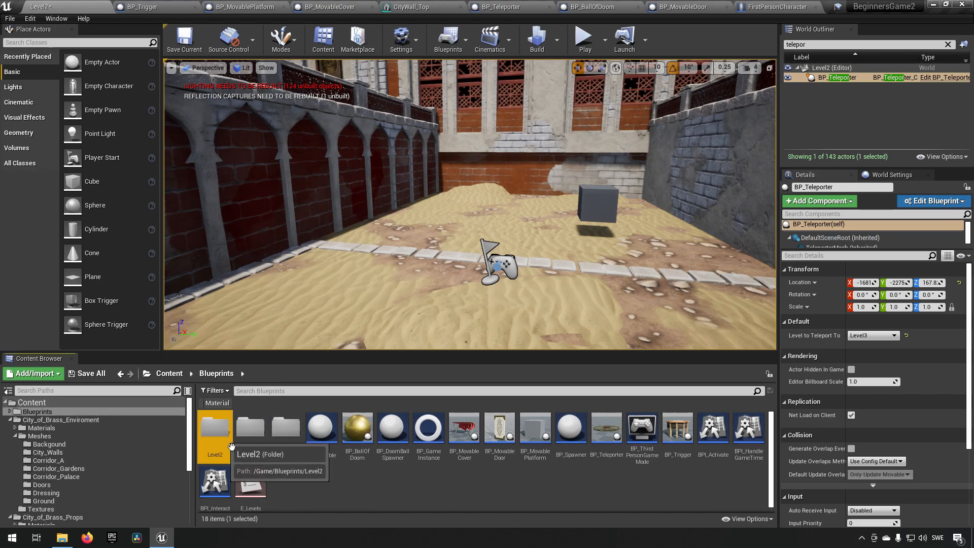
pyautogui.doubleClick(231, 446)
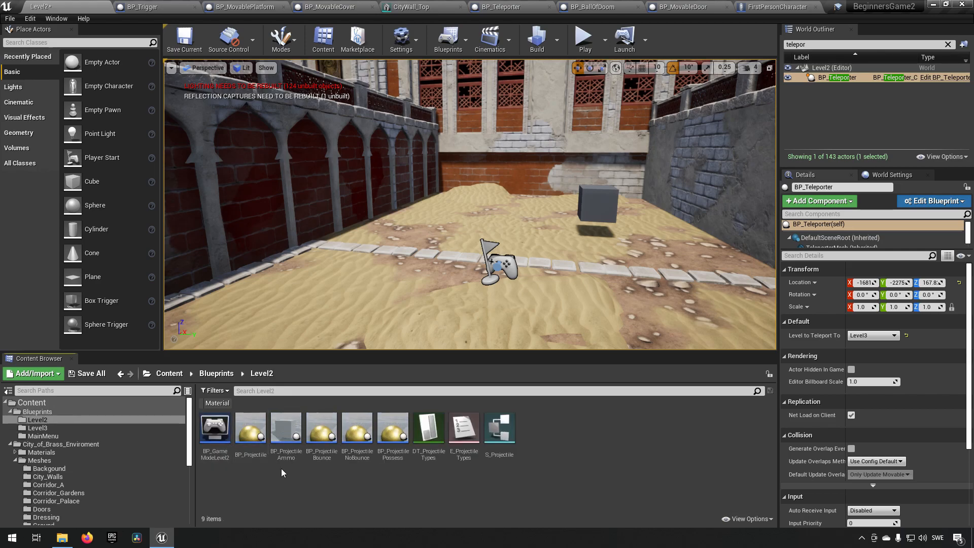
pyautogui.doubleClick(385, 442)
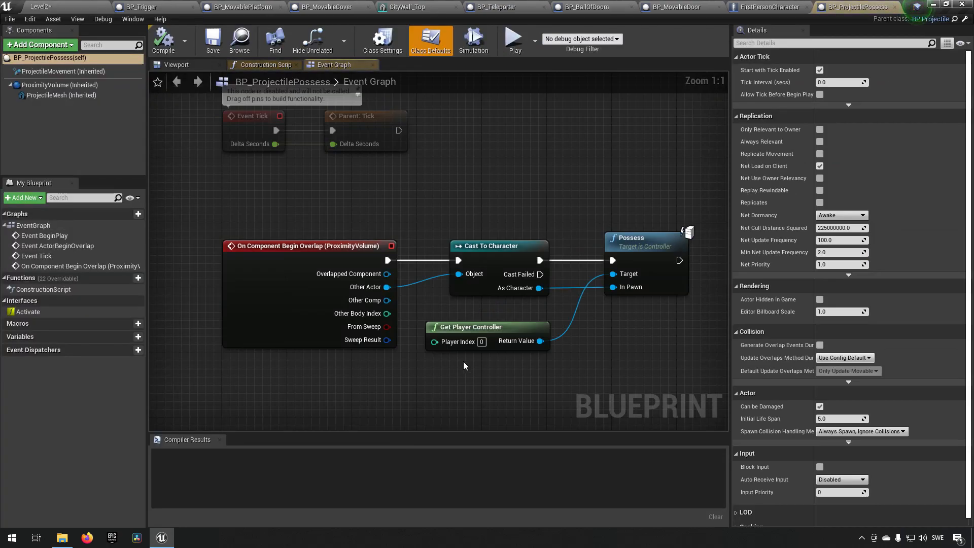
# - Examine the Cast To Character, Get Player Controller and Possess nodes attached to the ProximityVolume overlap event
pyautogui.click(476, 242)
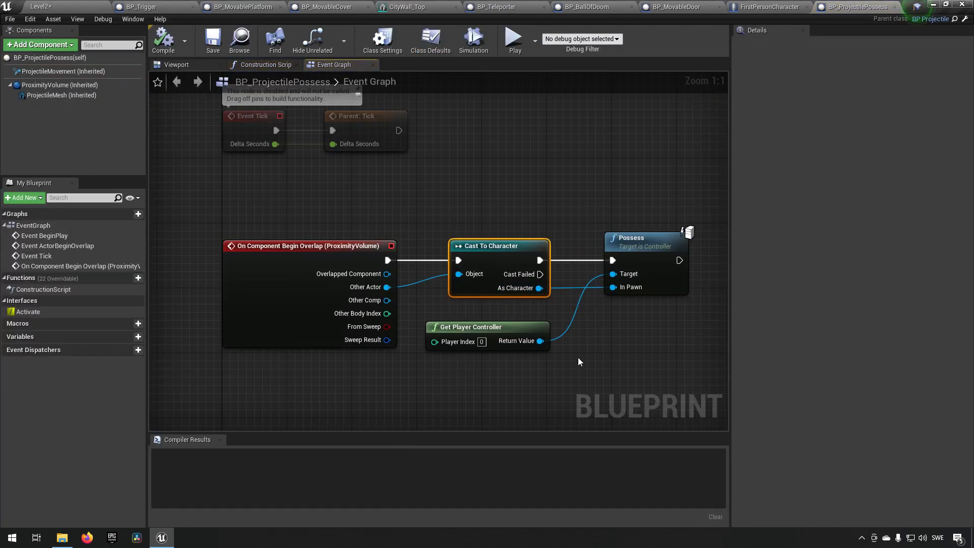
pyautogui.moveTo(614, 365); pyautogui.dragTo(503, 352, button='right')
pyautogui.click(376, 313)
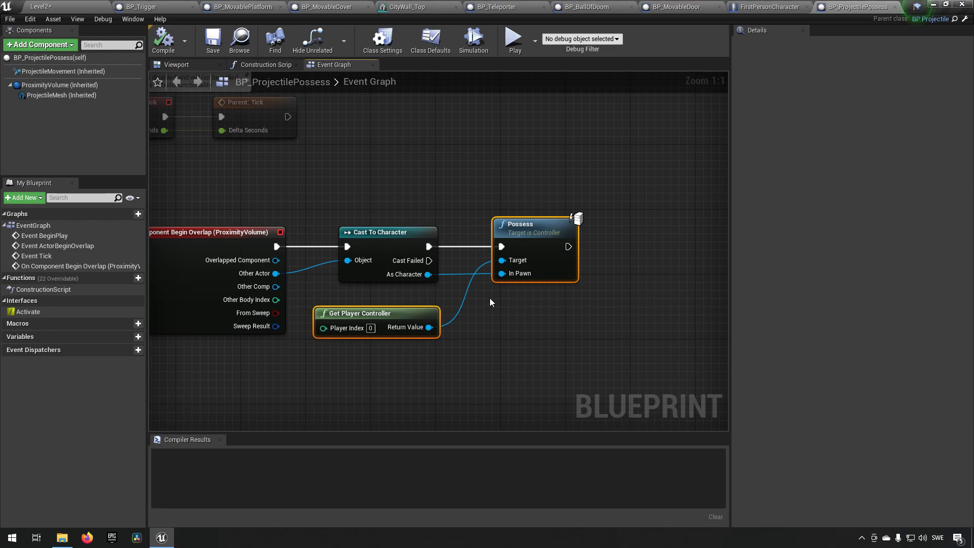
pyautogui.click(392, 254)
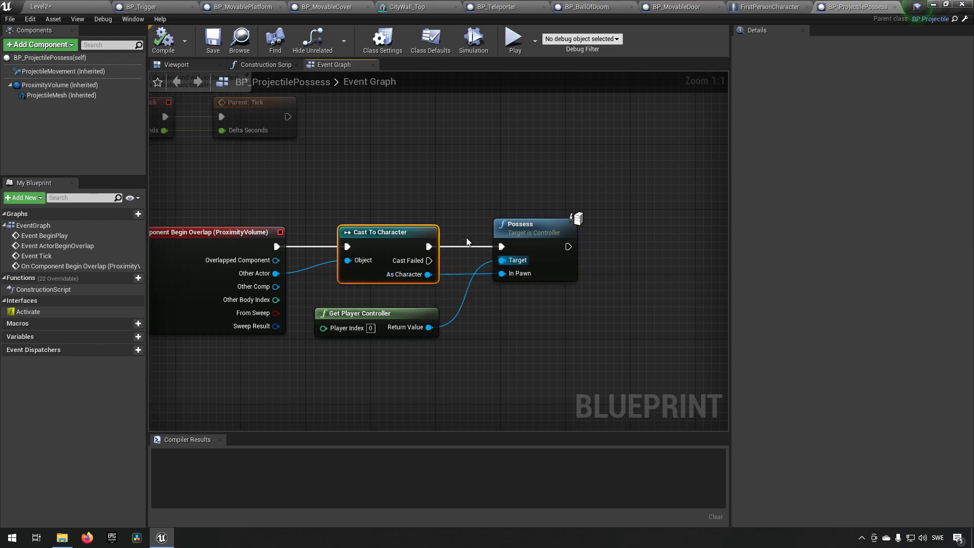
pyautogui.moveTo(455, 213); pyautogui.dragTo(647, 340)
pyautogui.keyDown('shift'); pyautogui.moveTo(341, 287); pyautogui.dragTo(528, 372); pyautogui.keyUp('shift')
pyautogui.moveTo(516, 221); pyautogui.dragTo(665, 223)
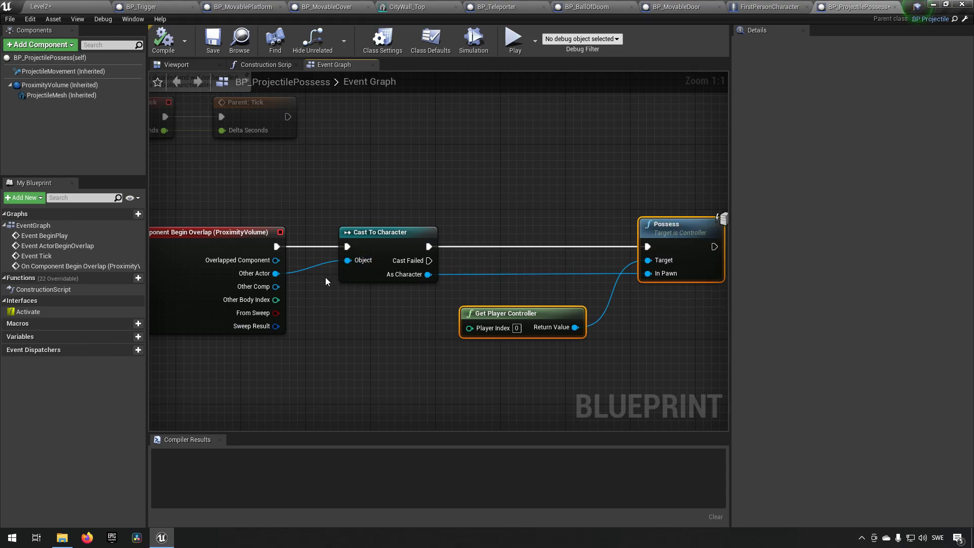
pyautogui.moveTo(275, 273); pyautogui.dragTo(459, 266)
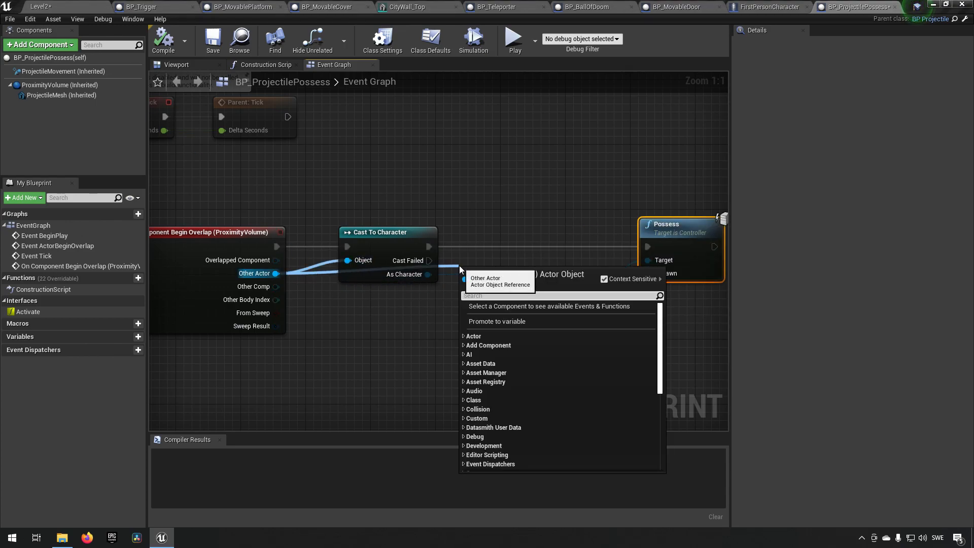
pyautogui.write('third per')
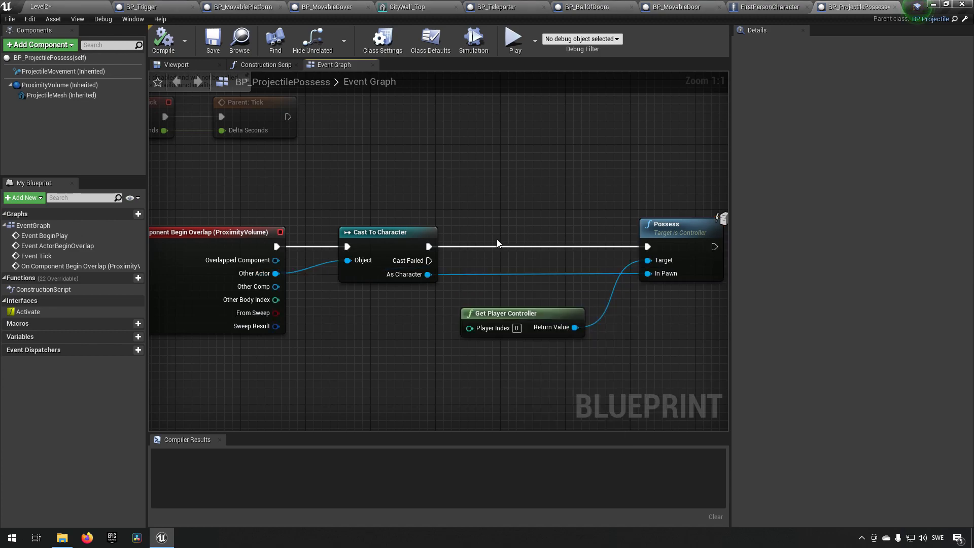
pyautogui.moveTo(497, 244); pyautogui.dragTo(658, 329)
pyautogui.moveTo(658, 234); pyautogui.dragTo(575, 235)
# - Compile the BP_ProjectilePossess blueprint
pyautogui.click(503, 179)
pyautogui.click(163, 40)
pyautogui.click(145, 7)
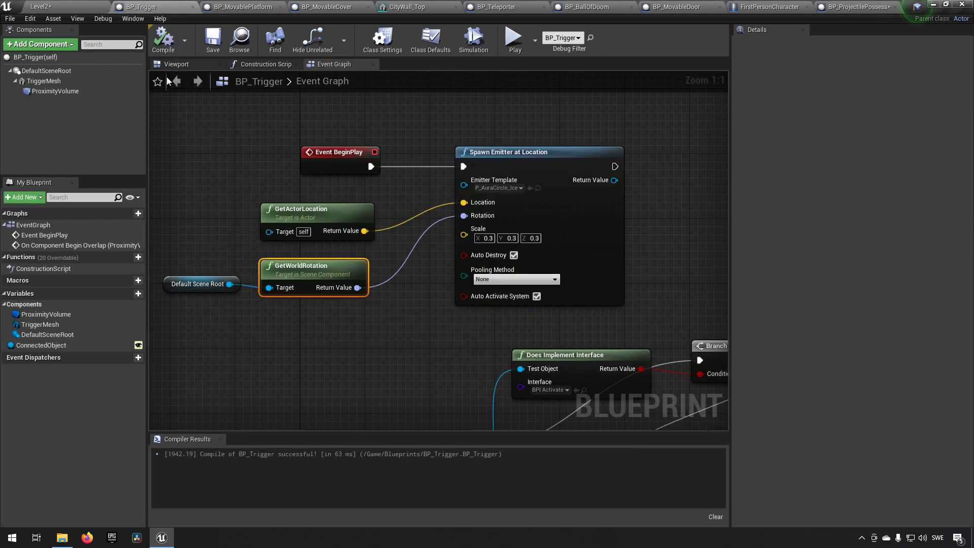
# - Return to the Level2 viewport and select the ThirdPersonCharacter standing on the stairs
pyautogui.click(74, 5)
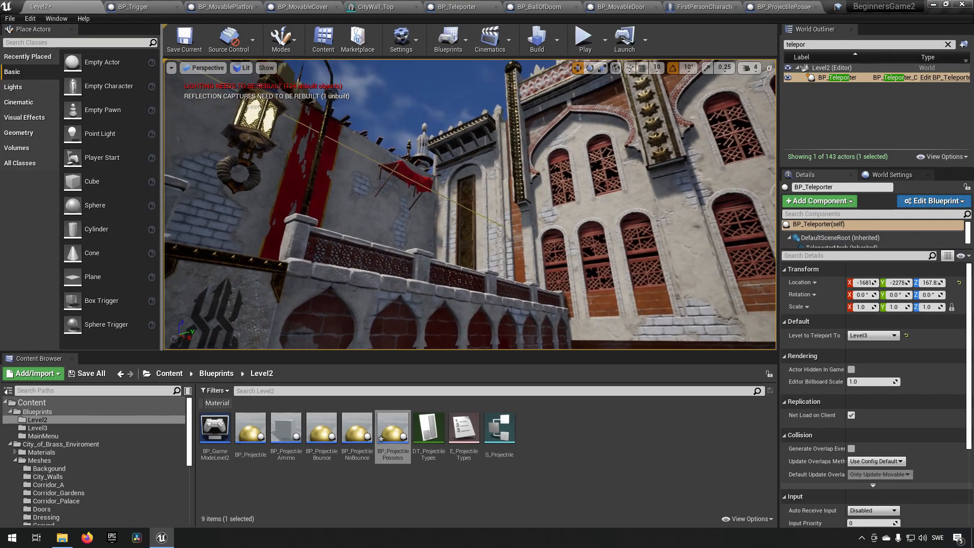
pyautogui.moveTo(438, 225); pyautogui.dragTo(438, 225, button='right')
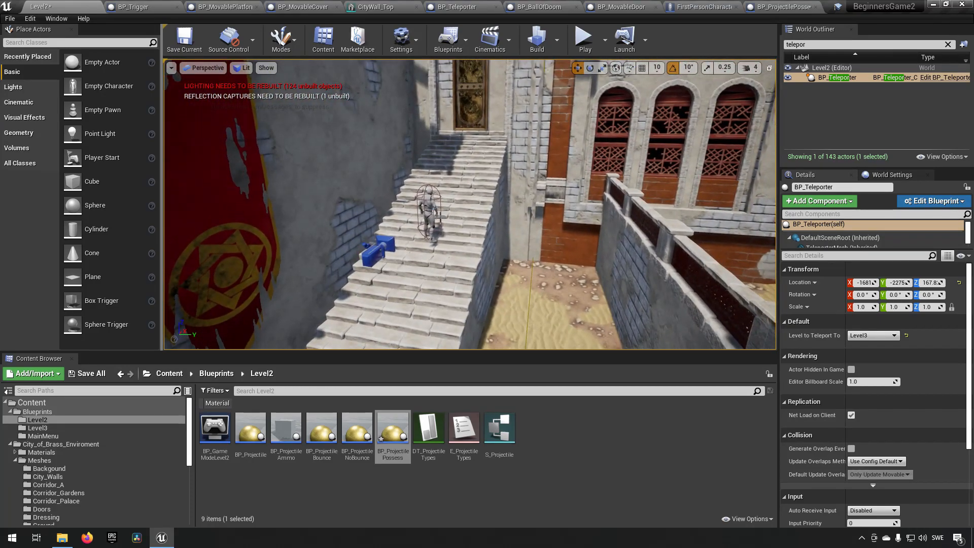
pyautogui.click(438, 225)
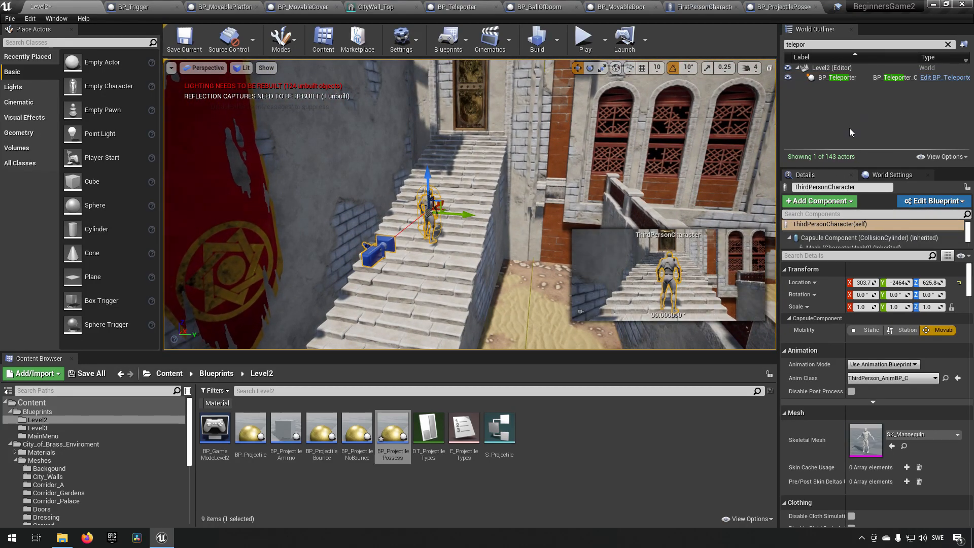
# - Reopen the Level2 blueprints folder and save the BP_ProjectilePossess asset
pyautogui.click(80, 411)
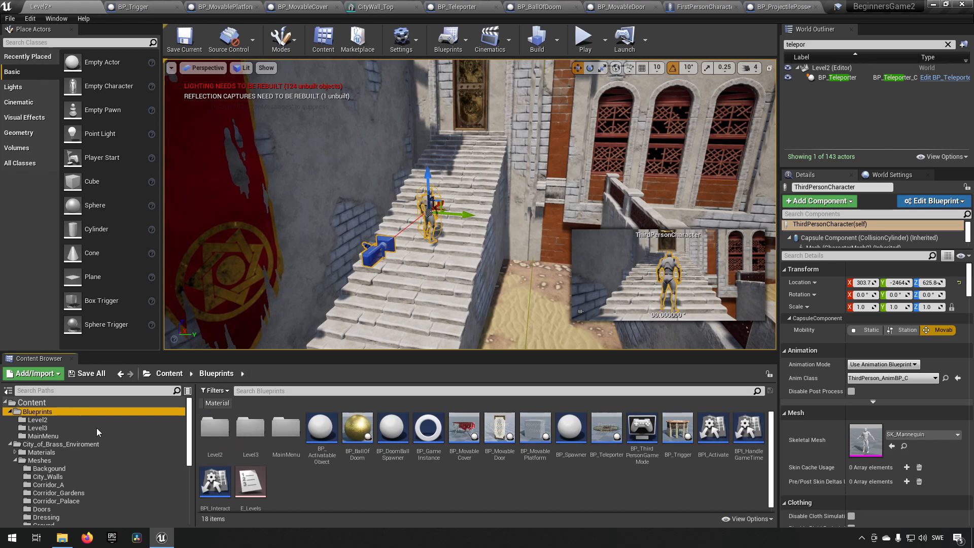
pyautogui.doubleClick(214, 427)
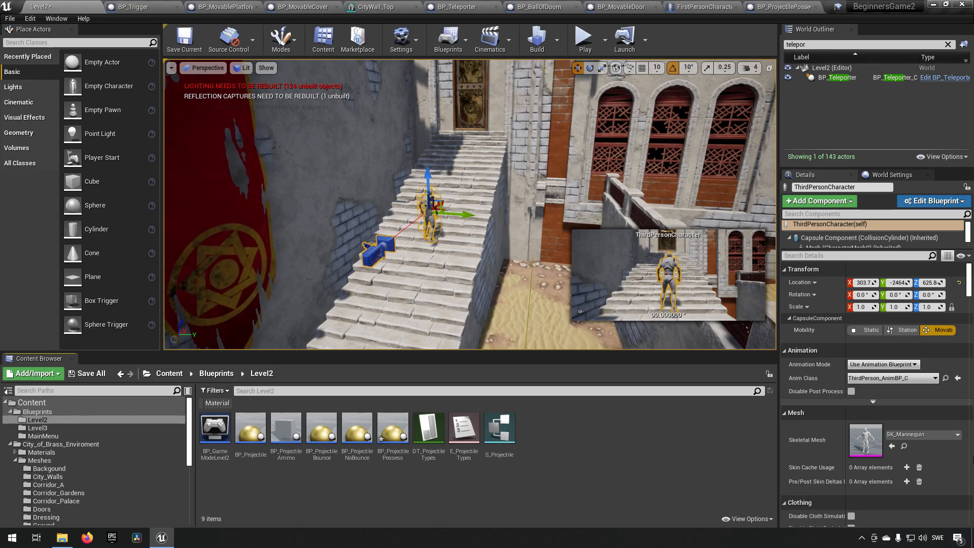
pyautogui.click(393, 433)
pyautogui.click(578, 481)
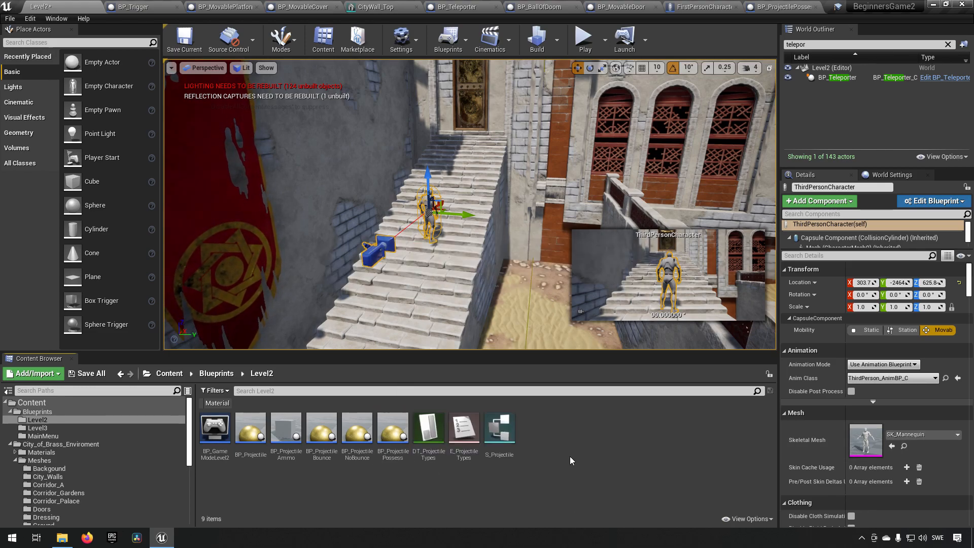
# - Create a Blueprint Interface asset named BPI_Possessable in the Level2 blueprints folder
pyautogui.rightClick(568, 453)
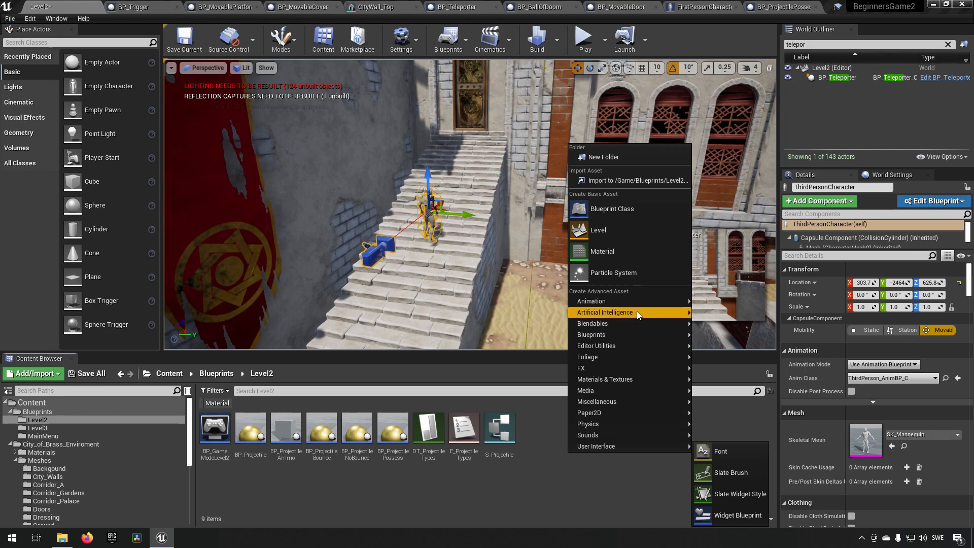
pyautogui.moveTo(626, 333)
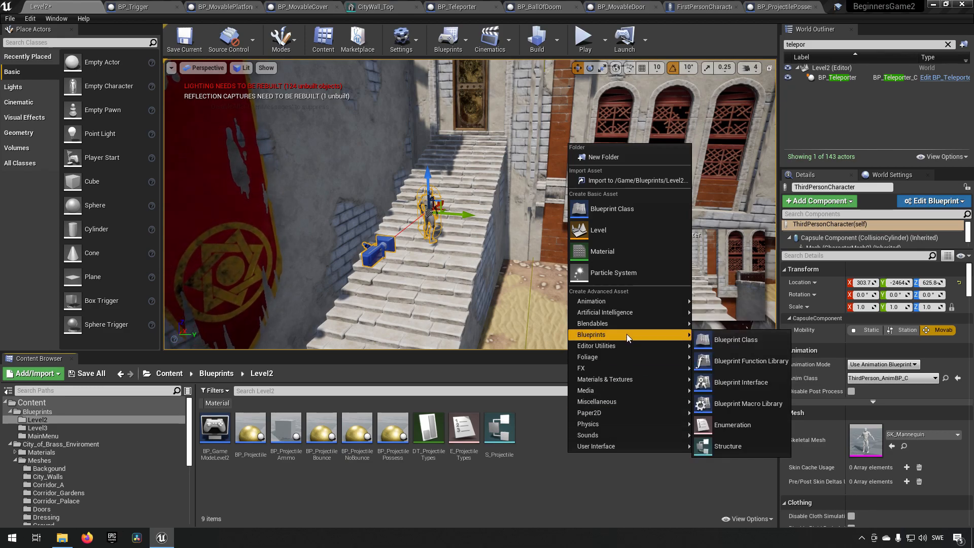
pyautogui.click(744, 388)
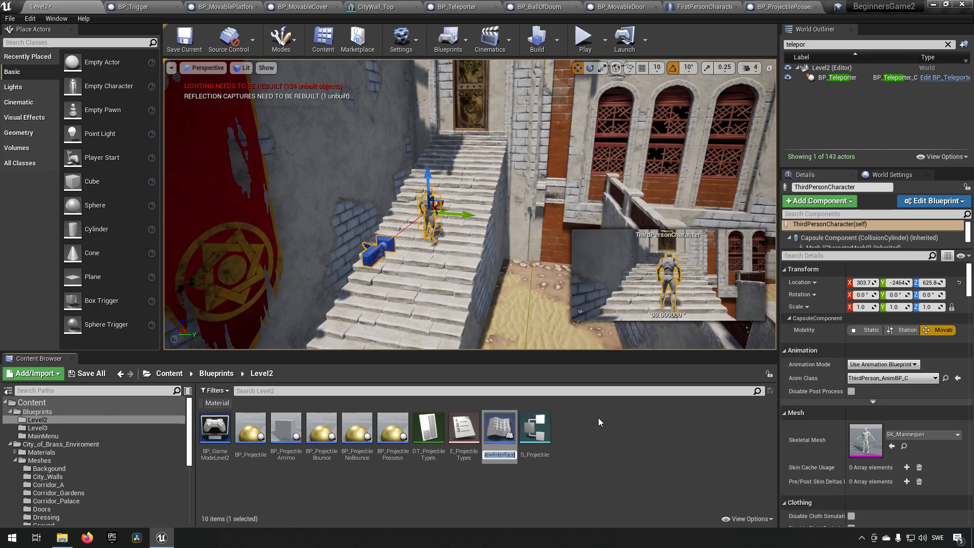
pyautogui.write('BPI_Po')
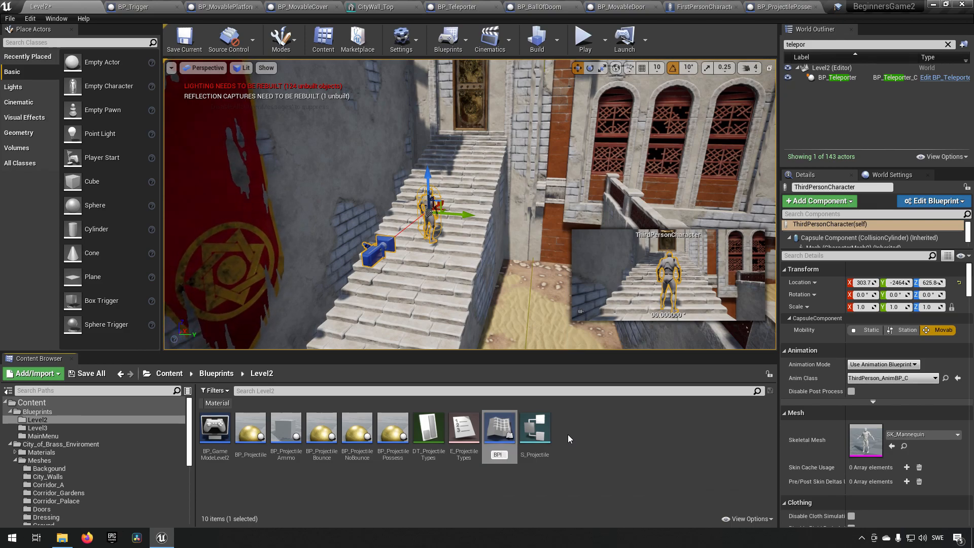
pyautogui.write('ssessable')
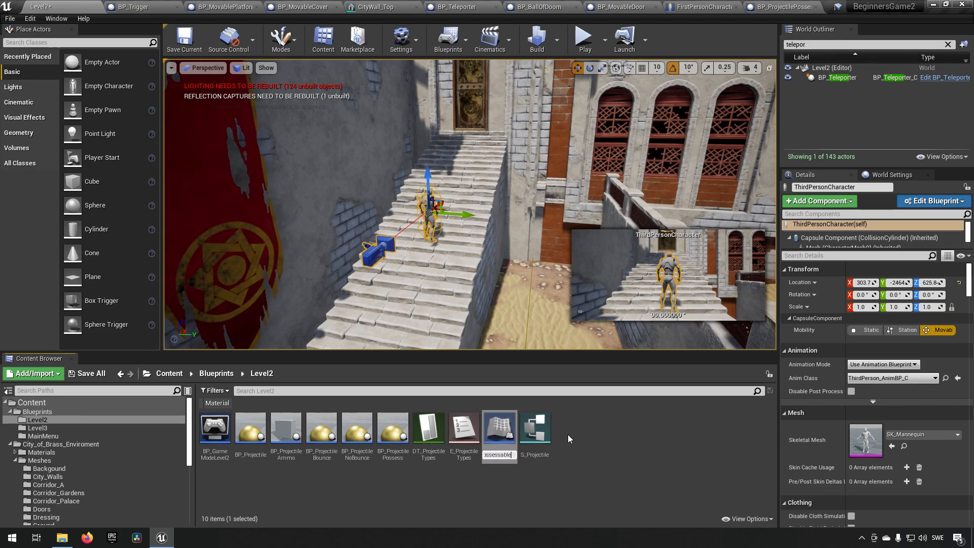
pyautogui.press('Return')
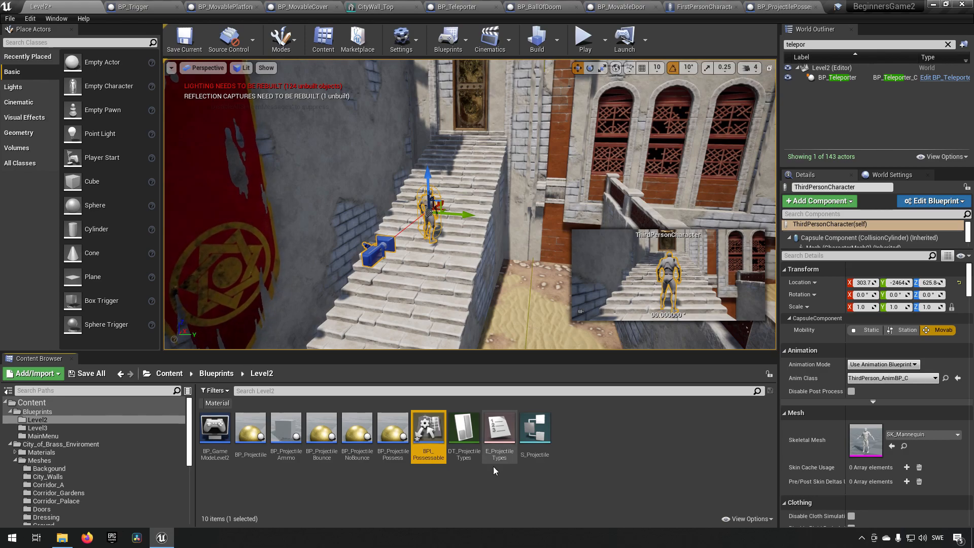
# - Open BPI_Possessable, name its function Possession, then compile and save the interface
pyautogui.doubleClick(433, 446)
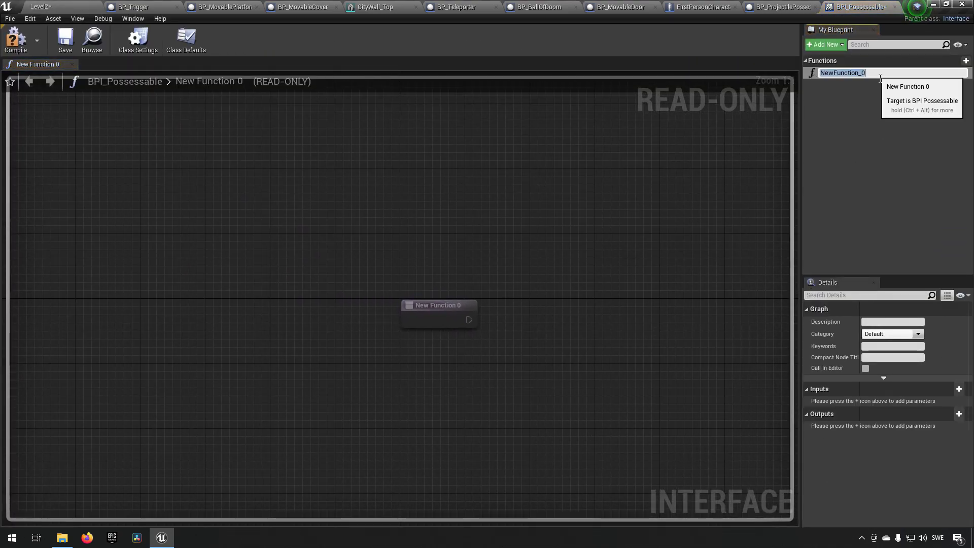
pyautogui.write('Possession')
pyautogui.press('Return')
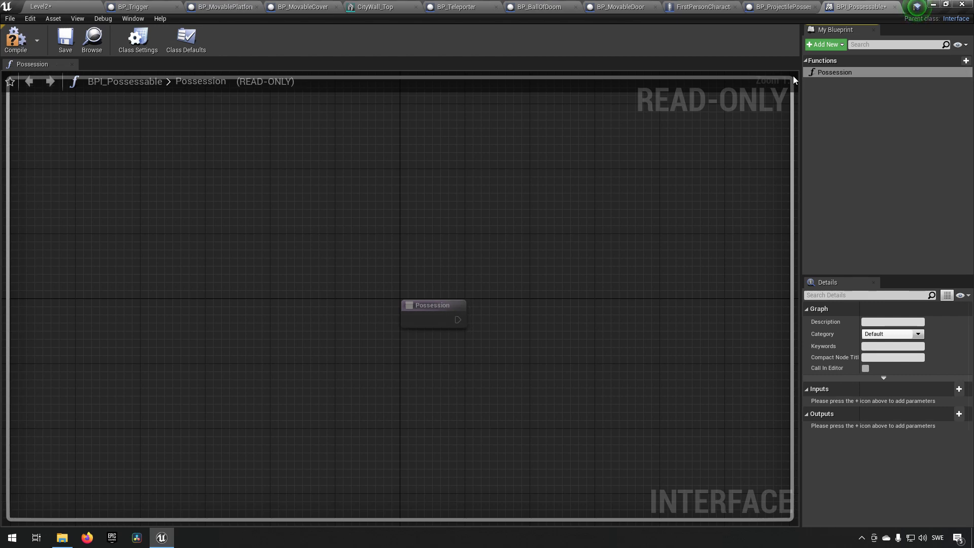
pyautogui.click(15, 40)
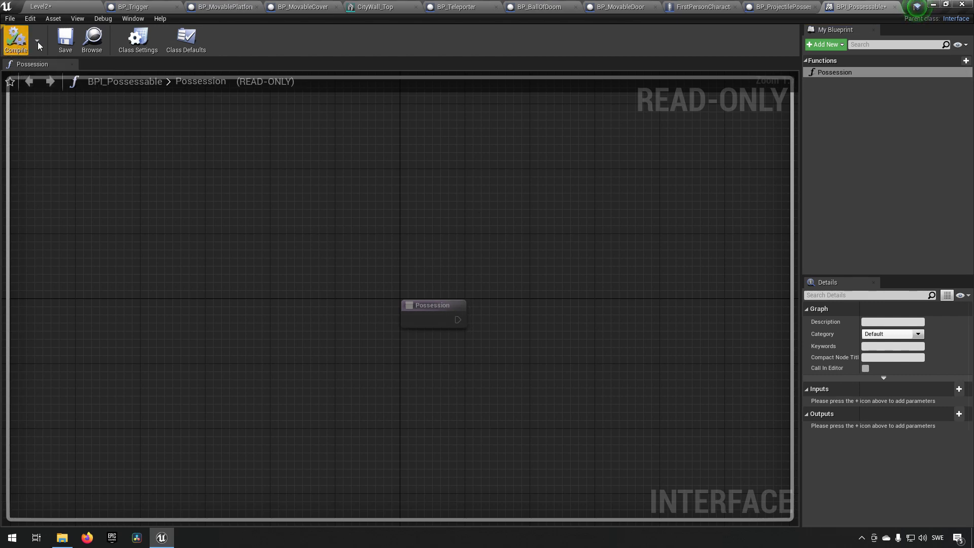
pyautogui.click(65, 38)
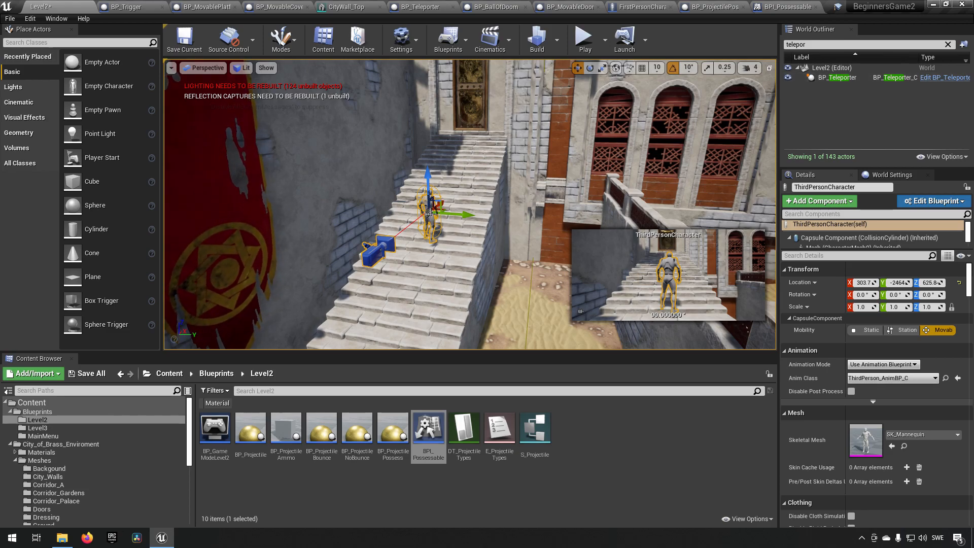
# - Clear the World Outliner filter and open the blueprint of the ThirdPersonCharacter on the stairs
pyautogui.click(457, 233)
pyautogui.click(431, 224)
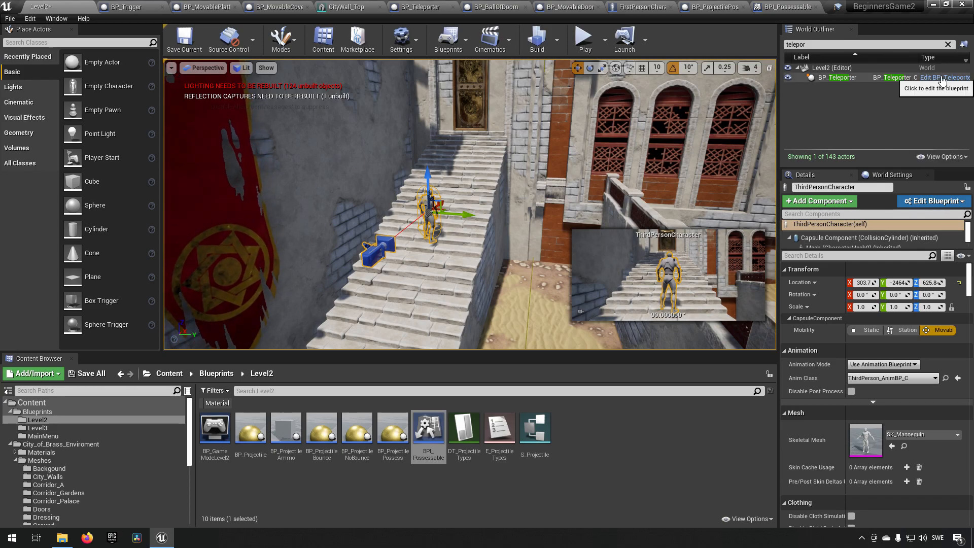
pyautogui.click(948, 44)
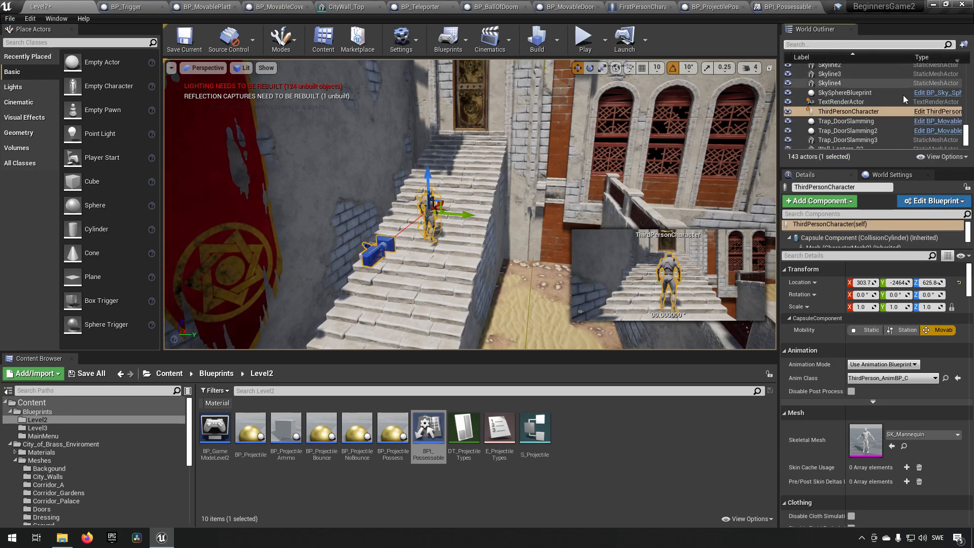
pyautogui.click(939, 112)
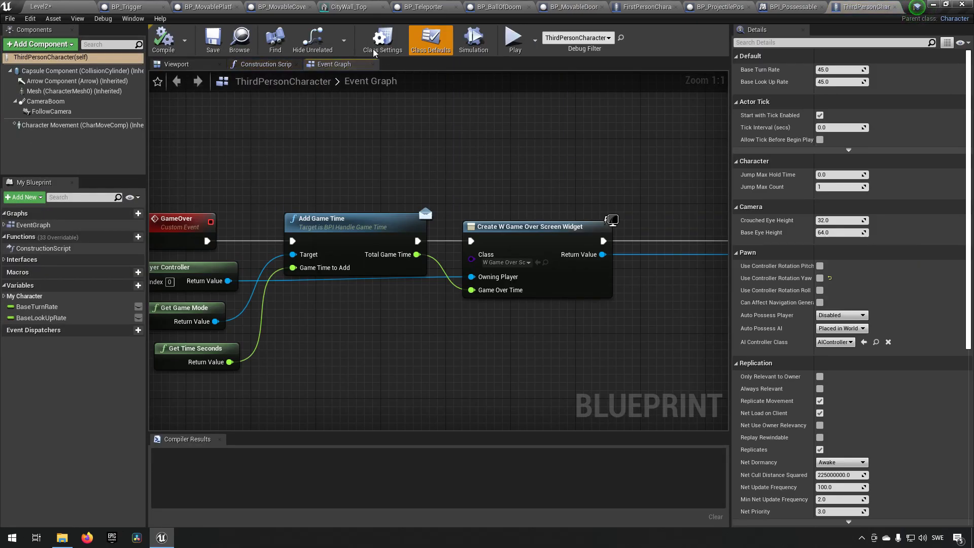
# - Implement the BPI_Possessable interface in the ThirdPersonCharacter class settings and compile the blueprint
pyautogui.click(381, 42)
pyautogui.click(949, 243)
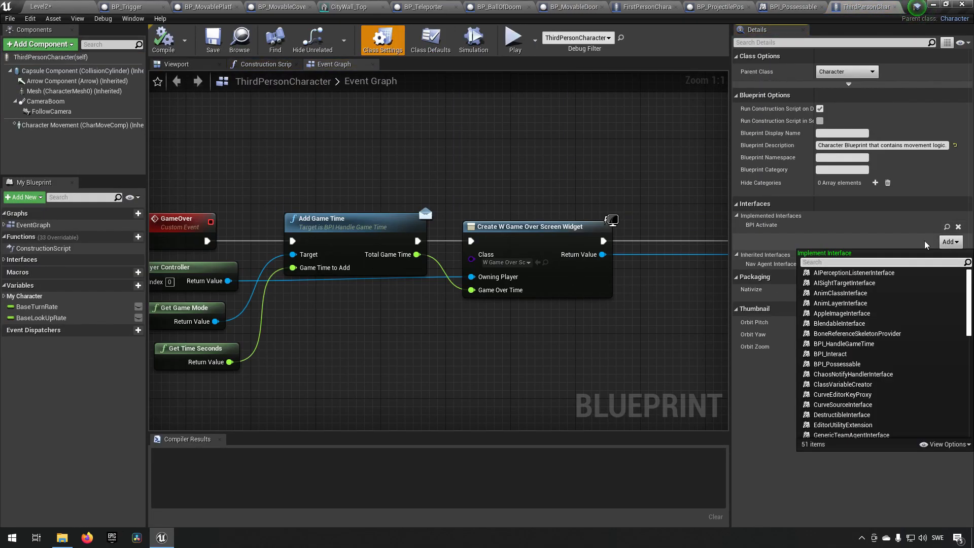
pyautogui.write('bpi')
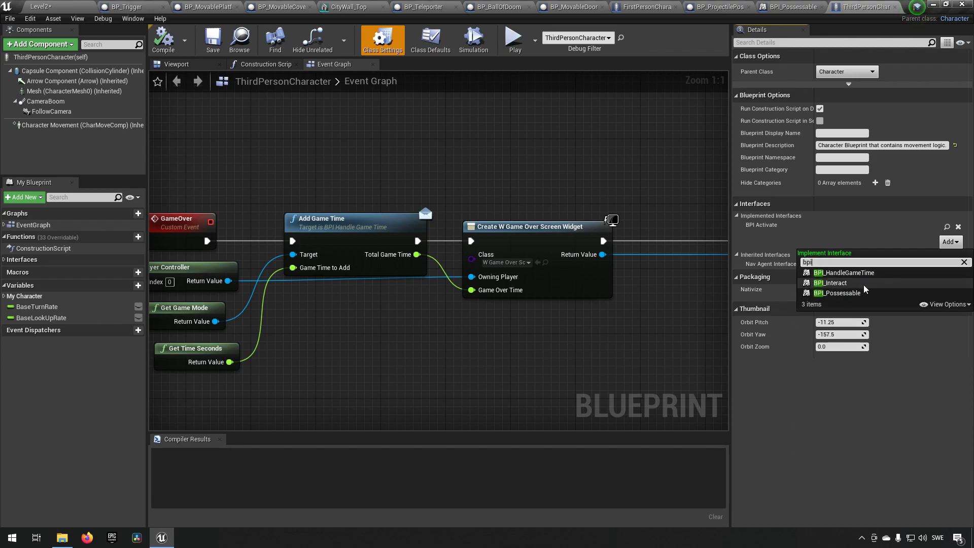
pyautogui.click(864, 292)
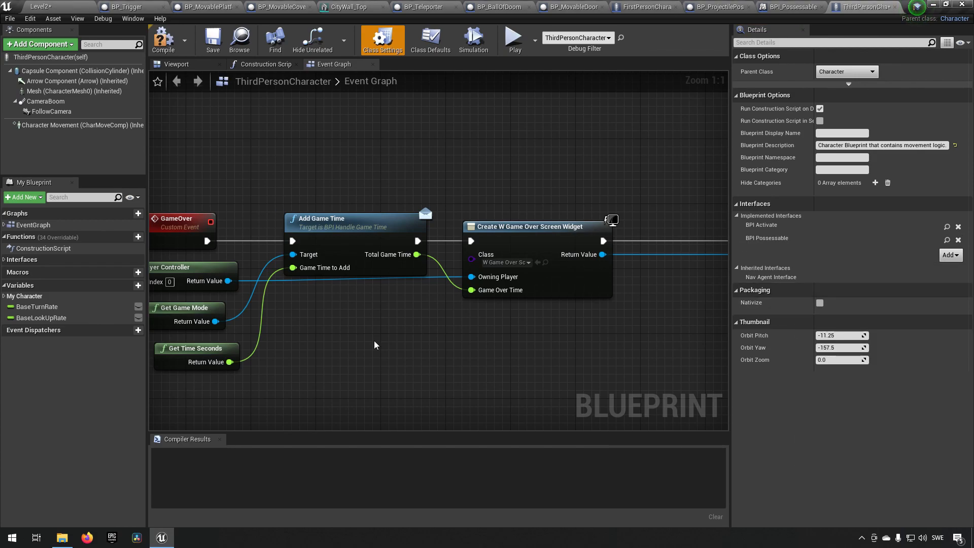
pyautogui.click(163, 40)
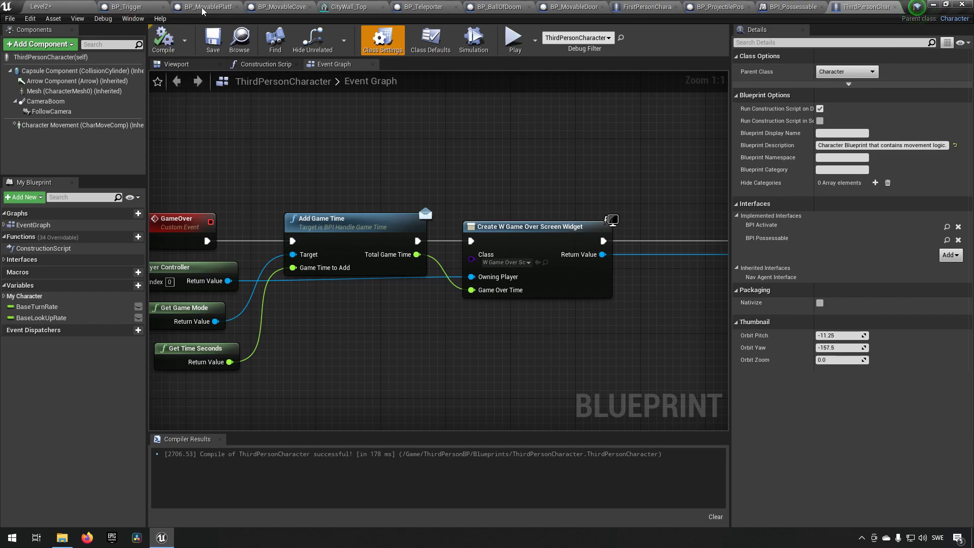
# - In BP_ProjectilePossess, add a Does Implement Interface node fed by the Other Actor output of the ProximityVolume overlap event
pyautogui.click(769, 6)
pyautogui.click(715, 7)
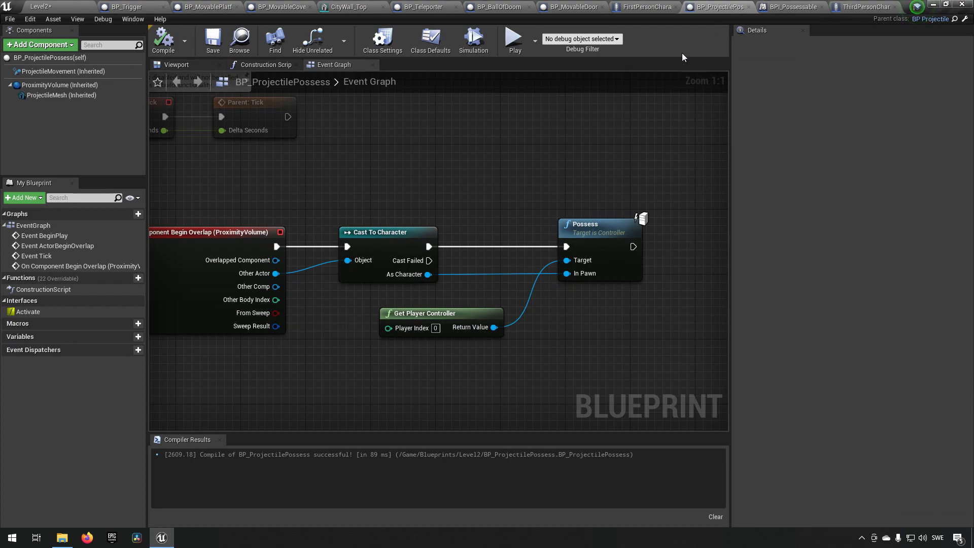
pyautogui.moveTo(531, 141); pyautogui.dragTo(498, 154, button='right')
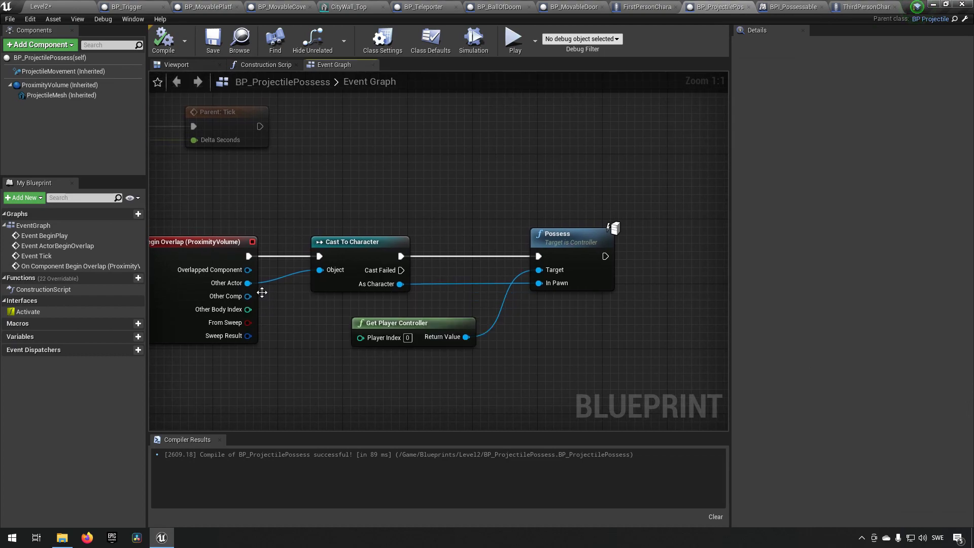
pyautogui.moveTo(248, 283); pyautogui.dragTo(311, 203)
pyautogui.write('implement')
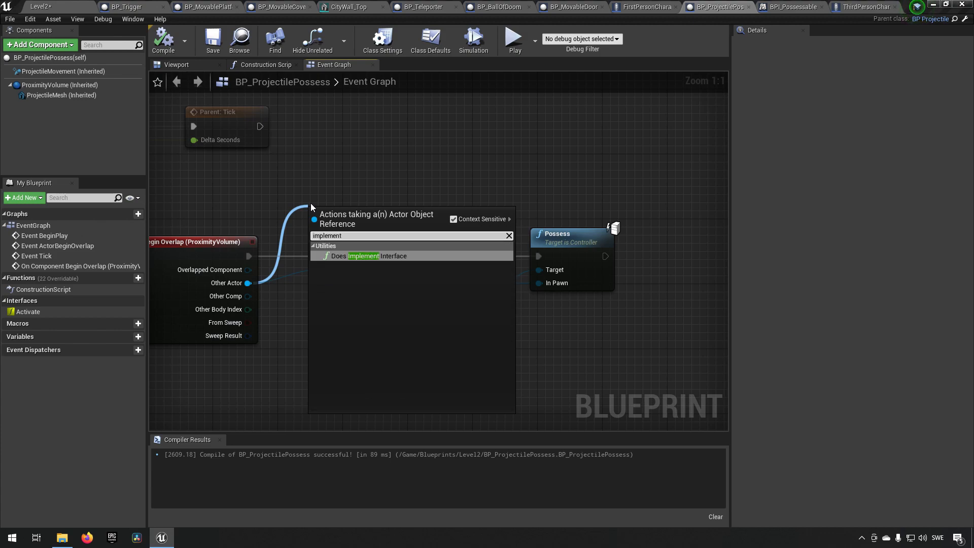
pyautogui.press('Return')
# - Delete the Cast To Character node and set the Does Implement Interface node's interface to BPI_Possessable
pyautogui.click(355, 262)
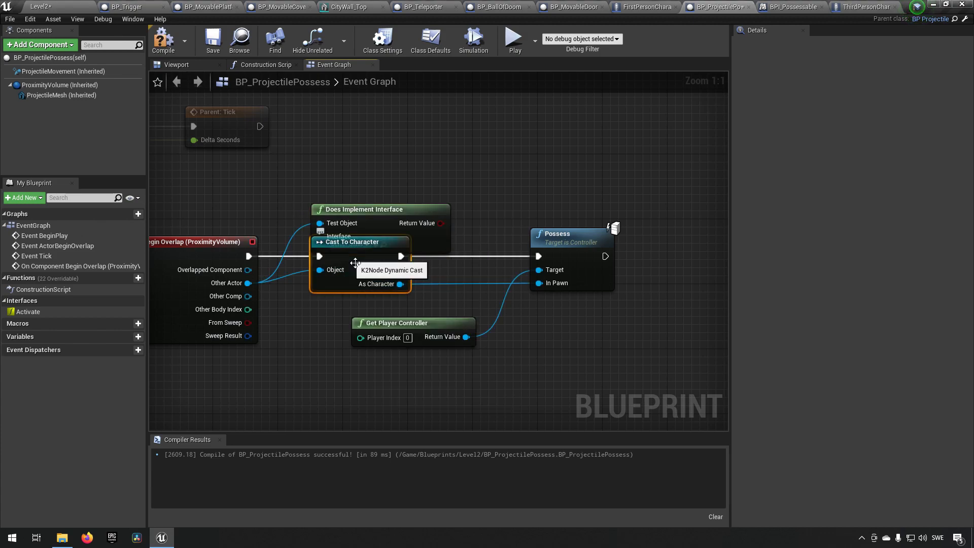
pyautogui.press('Delete')
pyautogui.moveTo(383, 215); pyautogui.dragTo(366, 270)
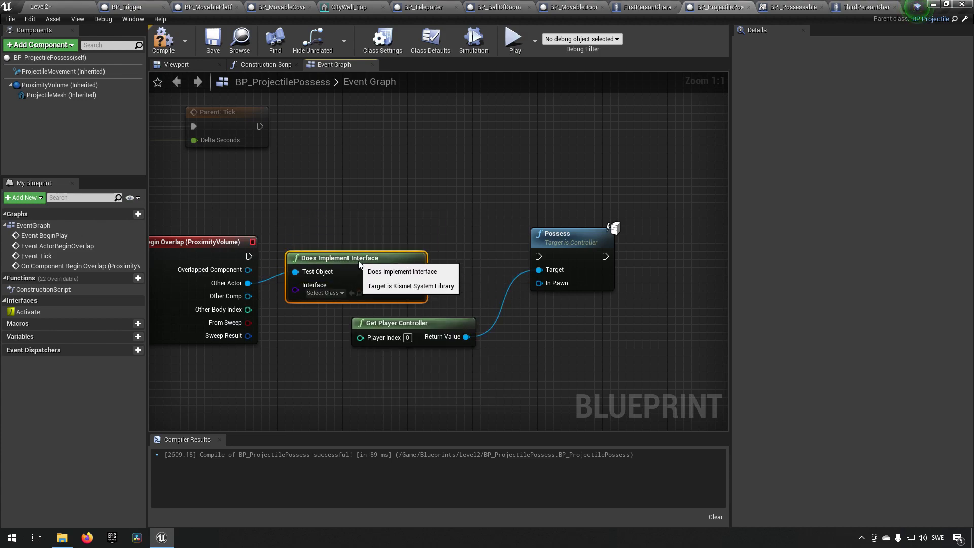
pyautogui.click(335, 301)
pyautogui.write('bpi')
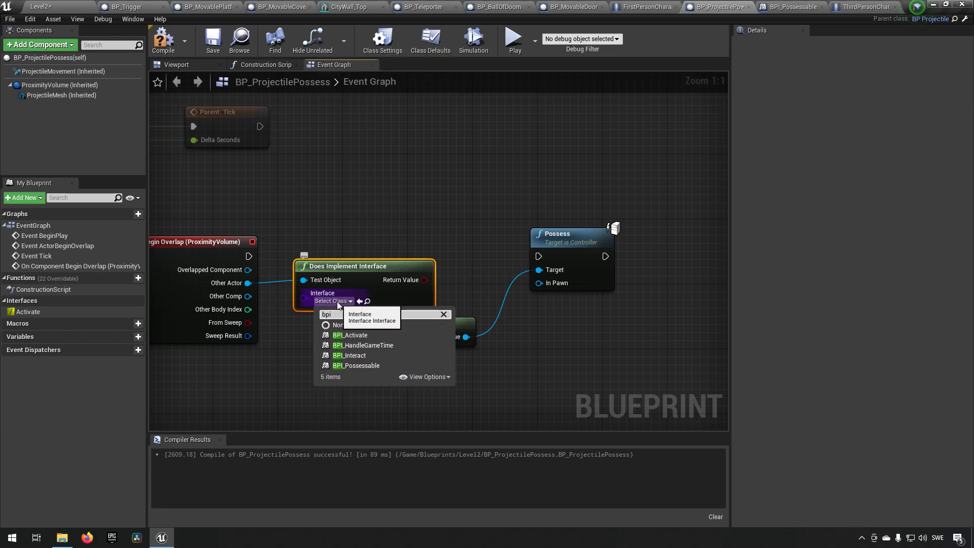
pyautogui.click(375, 366)
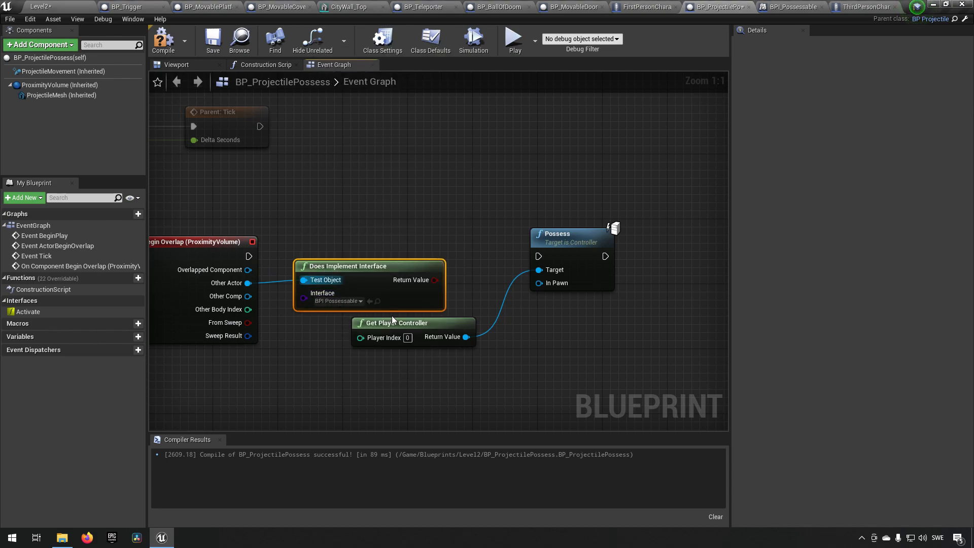
# - Wire the overlap event's execution to Possess and spread out the Get Player Controller and Possess nodes to make room between them
pyautogui.moveTo(441, 337); pyautogui.dragTo(408, 370)
pyautogui.moveTo(242, 254); pyautogui.dragTo(539, 256)
pyautogui.moveTo(434, 280); pyautogui.dragTo(437, 280)
pyautogui.moveTo(558, 235); pyautogui.dragTo(647, 235)
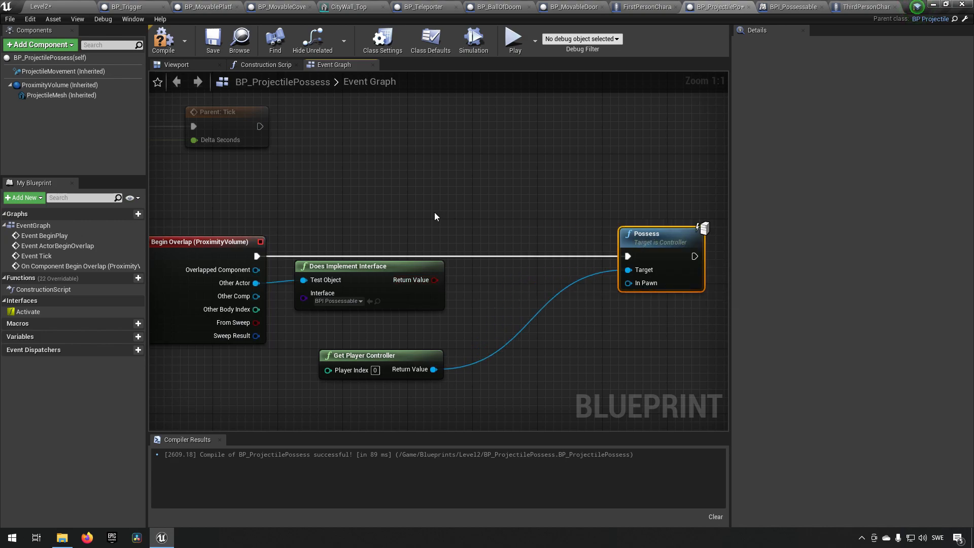
# - Insert a Branch before Possess, conditioned on the Does Implement Interface result with True leading to Possess, and compile the blueprint
pyautogui.click(483, 238)
pyautogui.moveTo(256, 256); pyautogui.dragTo(491, 258)
pyautogui.moveTo(435, 280); pyautogui.dragTo(494, 277)
pyautogui.moveTo(554, 259); pyautogui.dragTo(629, 259)
pyautogui.click(173, 48)
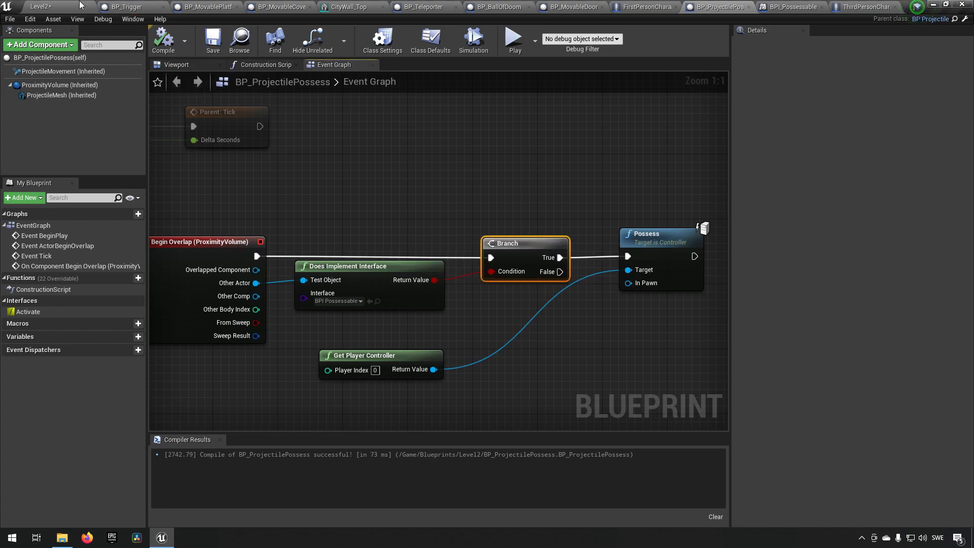
# - Play-test Level2 by walking the sand courtyard and firing projectiles at the walls and over the balustrade, then stop the session
pyautogui.click(80, 6)
pyautogui.click(583, 38)
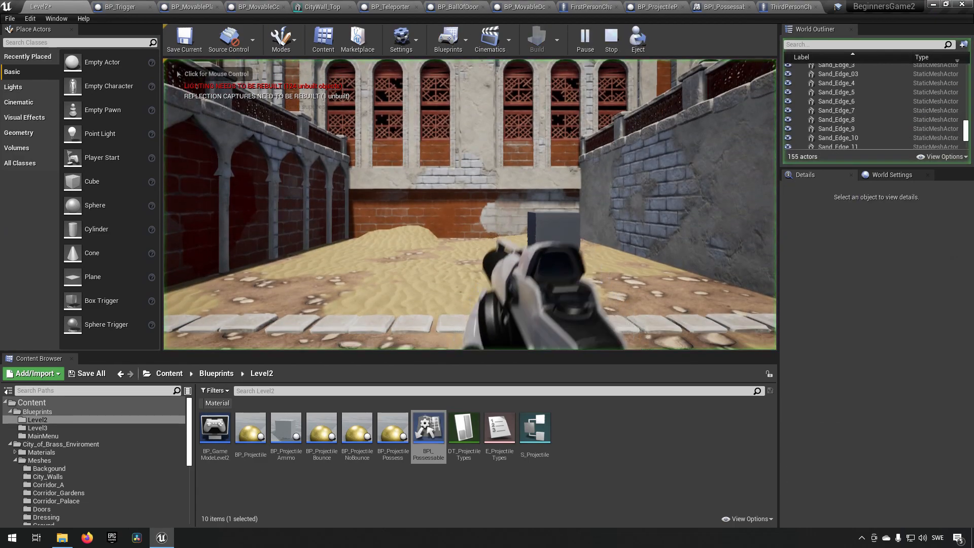
pyautogui.click(470, 204)
pyautogui.press('w')
pyautogui.press('s')
pyautogui.press('w')
pyautogui.click(469, 204)
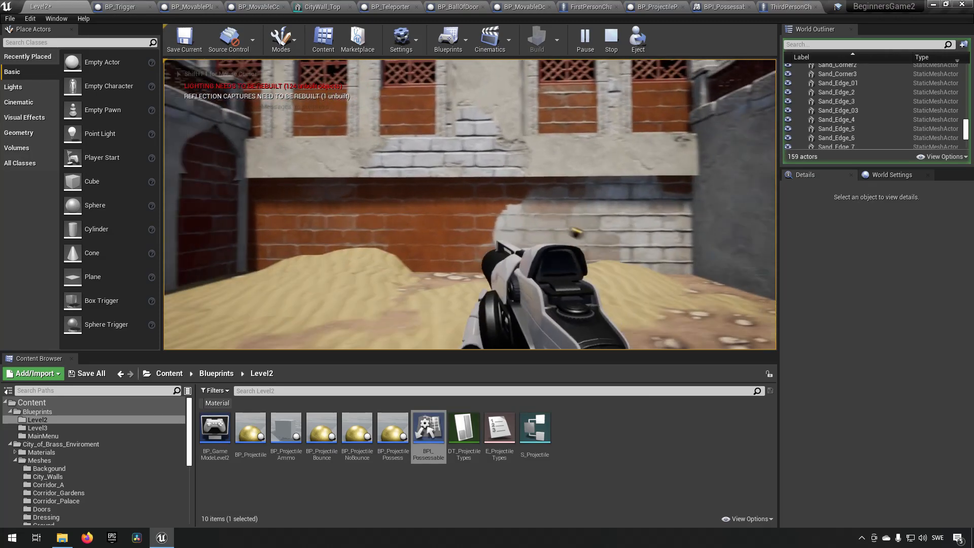
pyautogui.press('s')
pyautogui.click(470, 204)
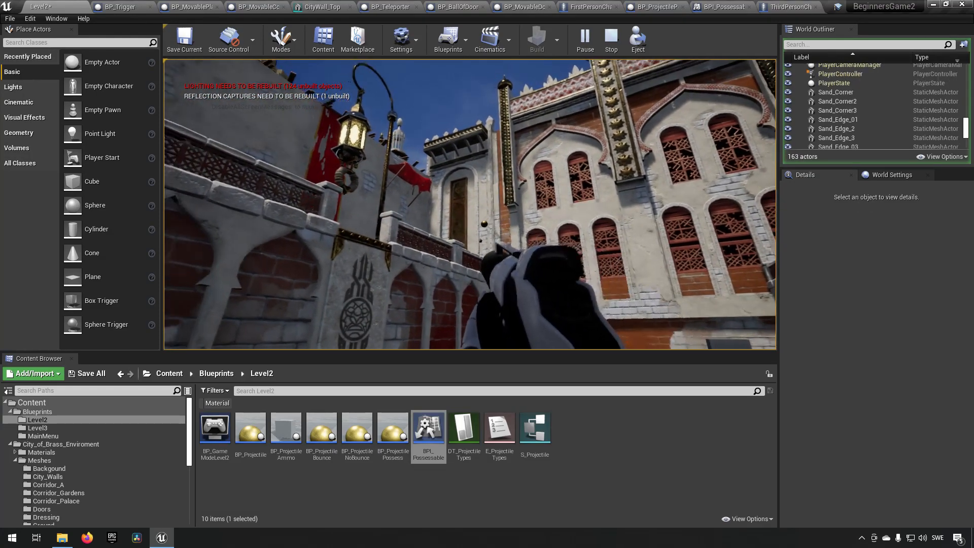
pyautogui.click(470, 204)
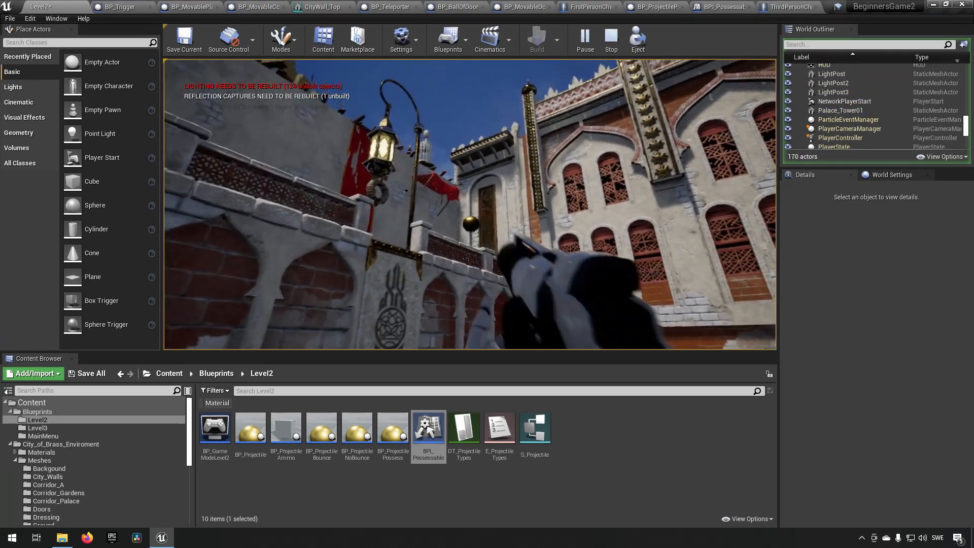
pyautogui.click(470, 204)
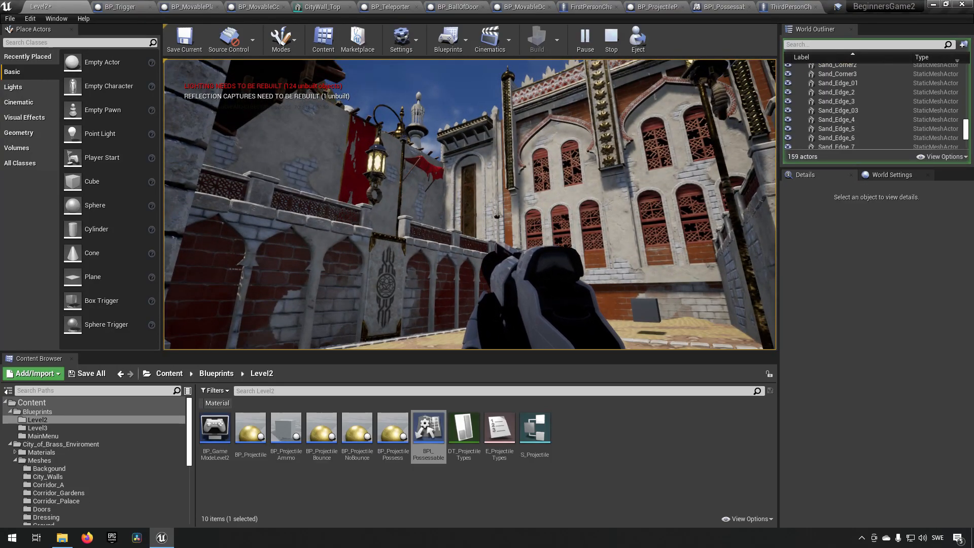
pyautogui.press('Escape')
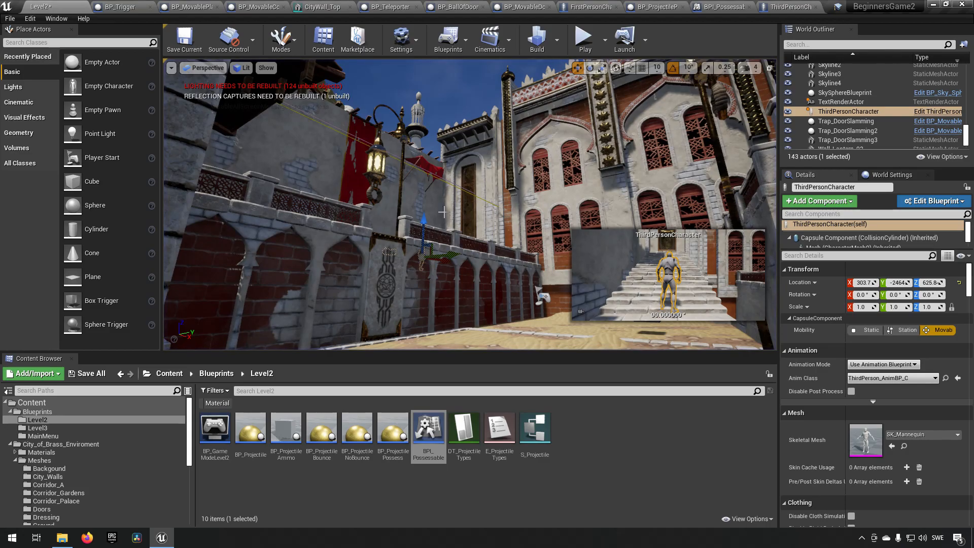
# - Move the NetworkPlayerStart to the foot of the stairs and place a copy of the Possess ammo pickup beside the stairs
pyautogui.moveTo(443, 212); pyautogui.dragTo(482, 239, button='right')
pyautogui.moveTo(482, 203); pyautogui.dragTo(557, 354, button='right')
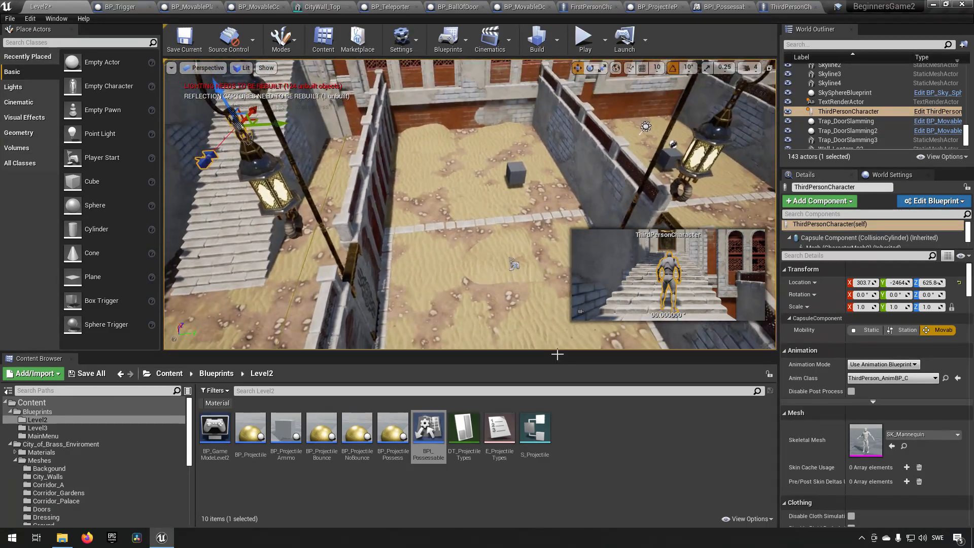
pyautogui.click(521, 272)
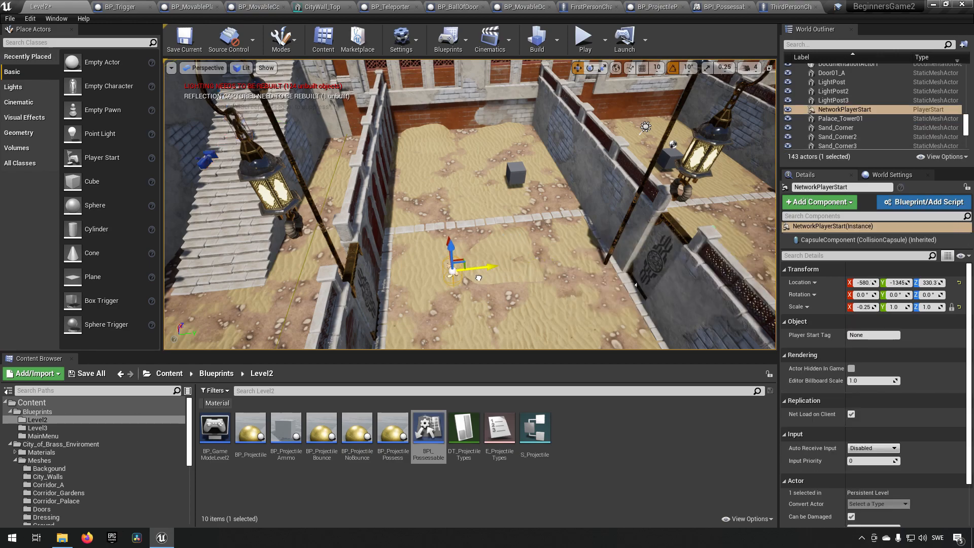
pyautogui.click(518, 185)
pyautogui.keyDown('alt'); pyautogui.moveTo(544, 176); pyautogui.dragTo(355, 192); pyautogui.keyUp('alt')
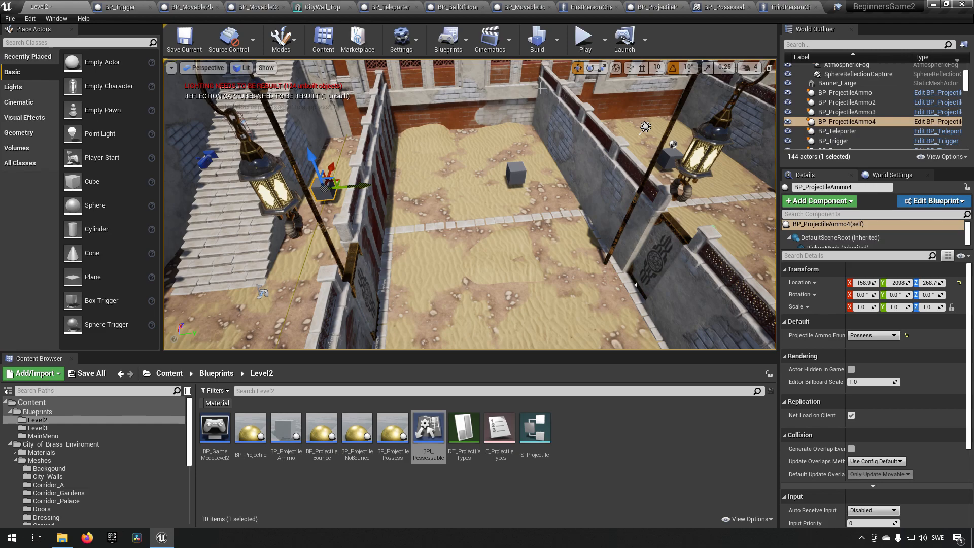
# - Play-test Level2 by collecting the Possess ammo and firing projectiles at the ThirdPersonCharacter on the stairs, and stop the session
pyautogui.click(584, 39)
pyautogui.press('w')
pyautogui.click(470, 204)
pyautogui.click(470, 205)
pyautogui.click(469, 205)
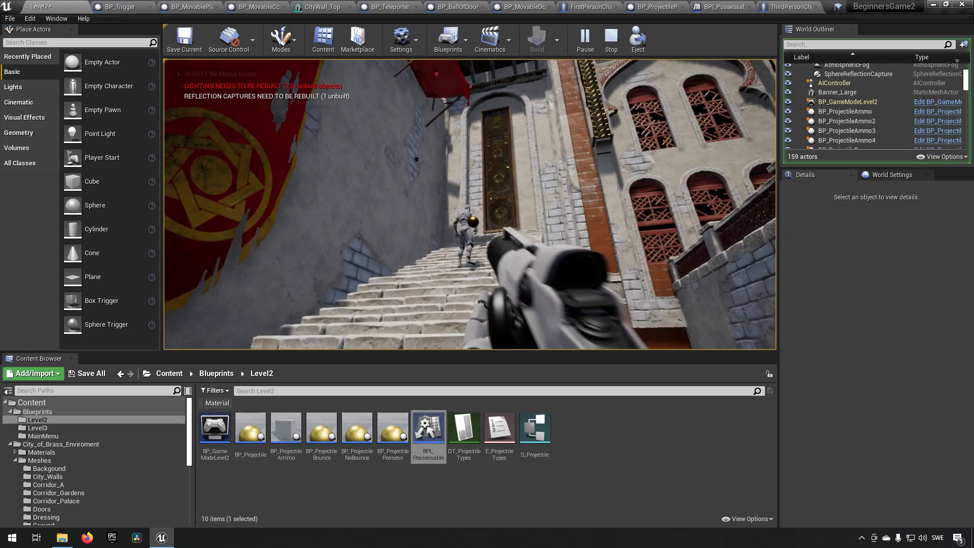
pyautogui.click(469, 204)
pyautogui.click(470, 205)
pyautogui.click(470, 205)
pyautogui.click(470, 204)
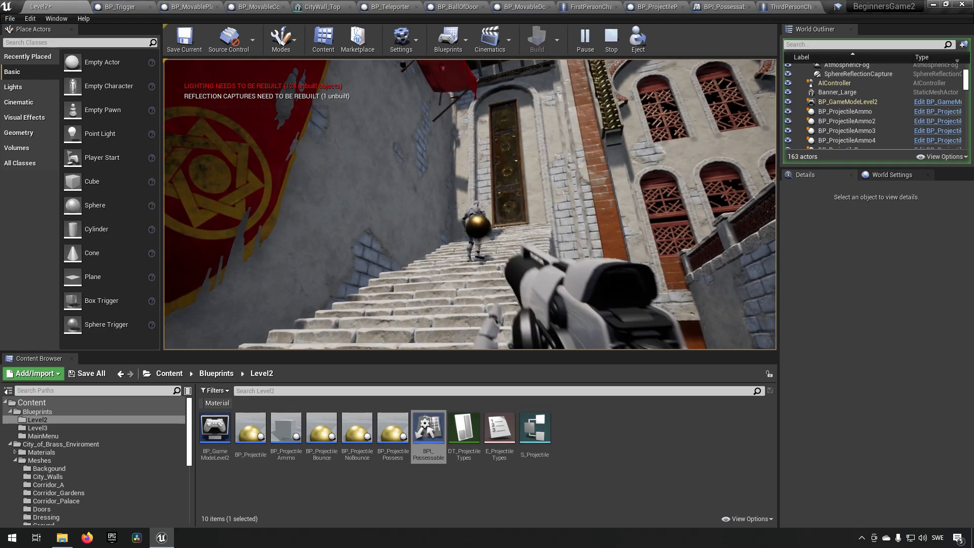
pyautogui.press('Escape')
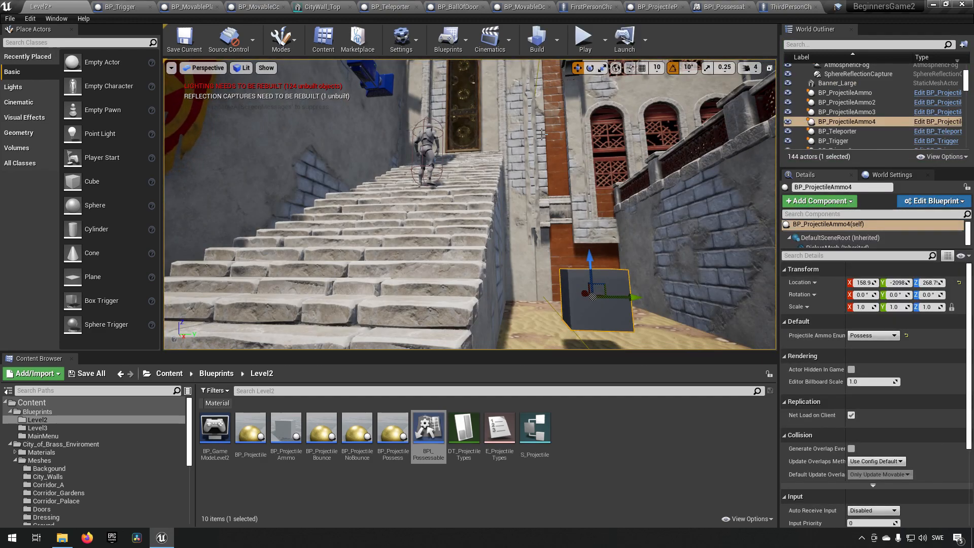
# - Recompile the ThirdPersonCharacter blueprint and check the Possession function in BPI_Possessable
pyautogui.click(793, 7)
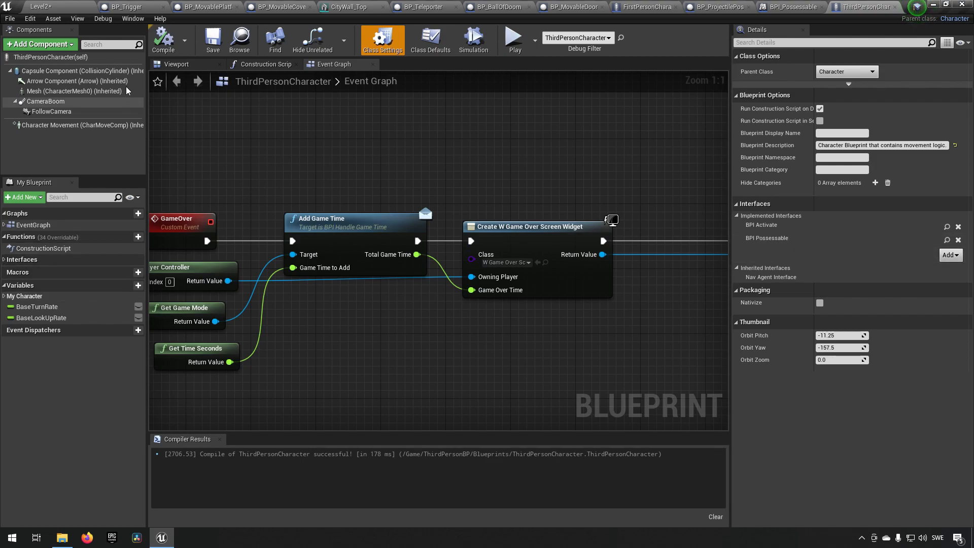
pyautogui.click(163, 41)
pyautogui.moveTo(616, 175); pyautogui.dragTo(726, 200, button='right')
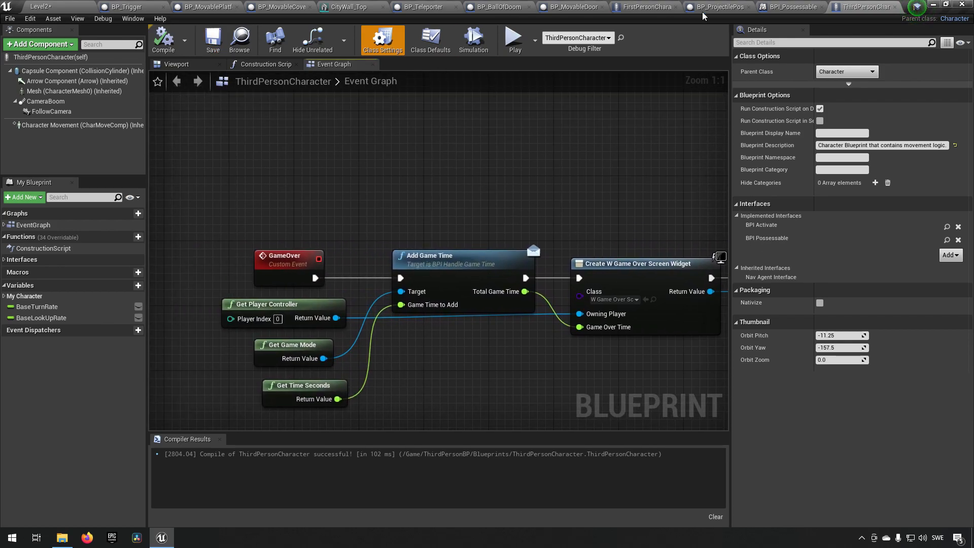
pyautogui.click(794, 7)
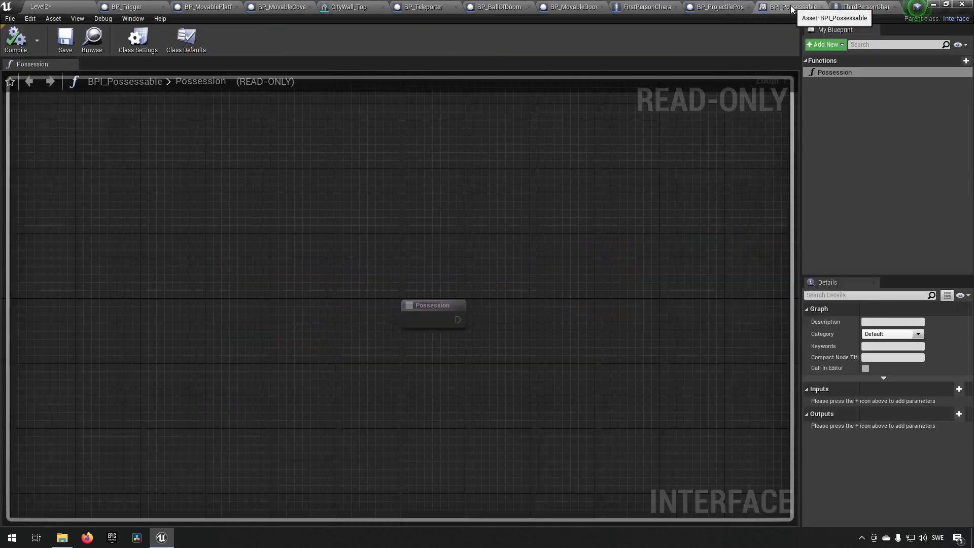
# - In BP_ProjectilePossess, insert a Print String with the text Hello between the Branch's True output and Possess, and compile and save
pyautogui.click(751, 5)
pyautogui.moveTo(480, 178)
pyautogui.mouseDown(button='right')
pyautogui.moveTo(509, 165)
pyautogui.moveTo(506, 150)
pyautogui.moveTo(481, 180)
pyautogui.mouseUp(button='right')
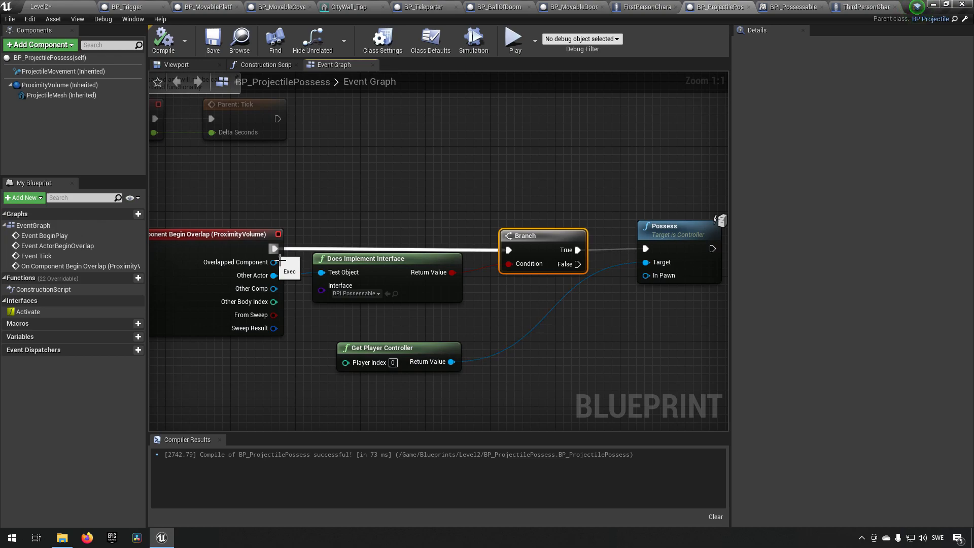
pyautogui.moveTo(370, 187); pyautogui.dragTo(332, 152, button='right')
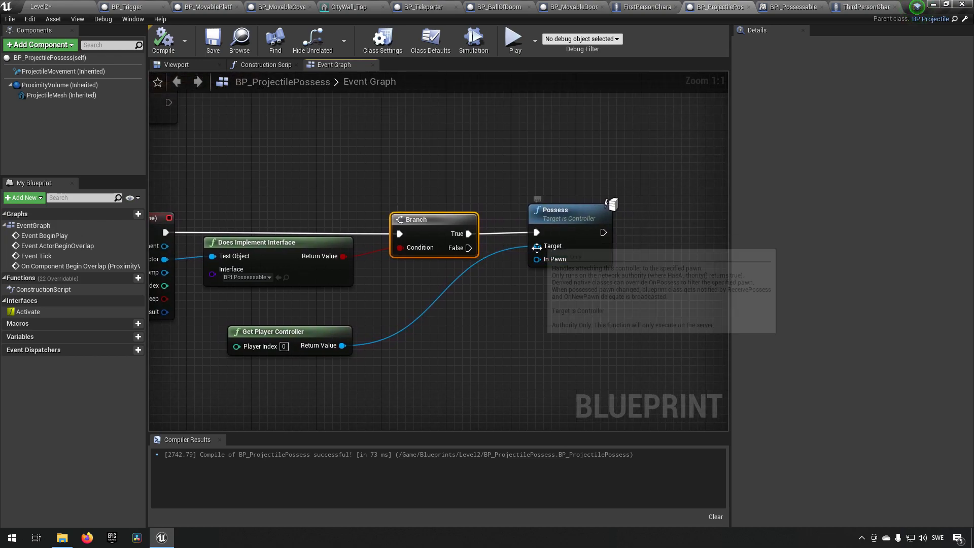
pyautogui.moveTo(469, 233); pyautogui.dragTo(479, 135)
pyautogui.write('print')
pyautogui.press('Return')
pyautogui.moveTo(540, 152); pyautogui.dragTo(539, 128)
pyautogui.click(163, 41)
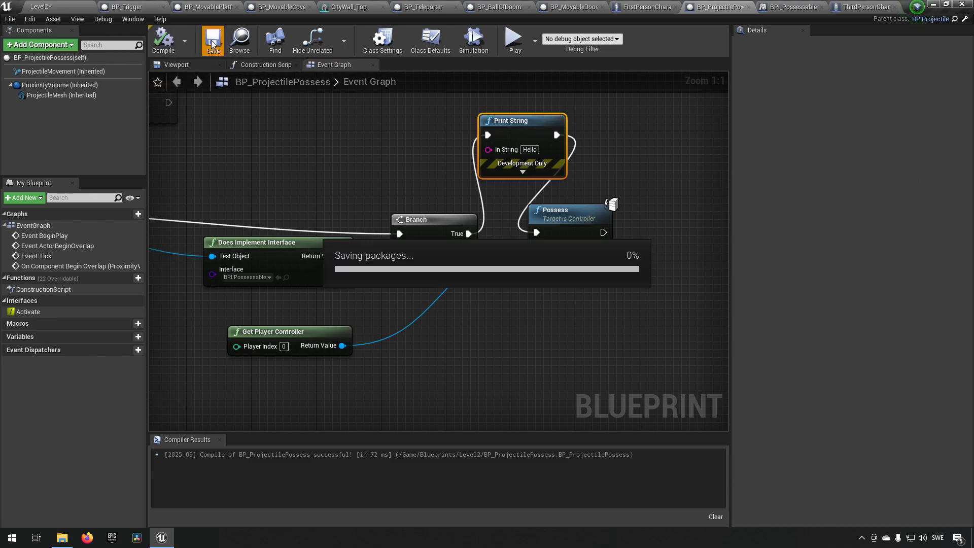
# - Play-test Level2 by firing at the ThirdPersonCharacter on the stairs to check whether the Print String runs, and stop the session
pyautogui.click(56, 6)
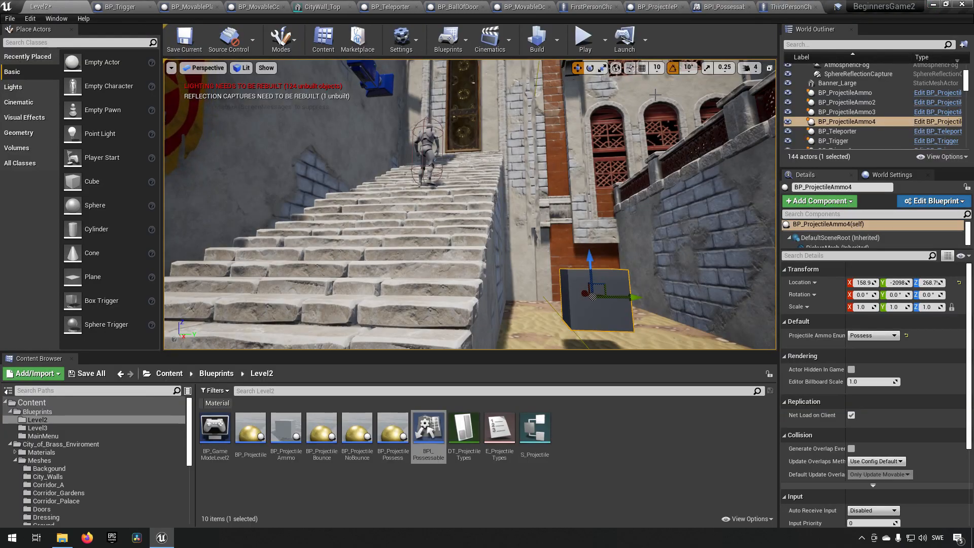
pyautogui.click(585, 38)
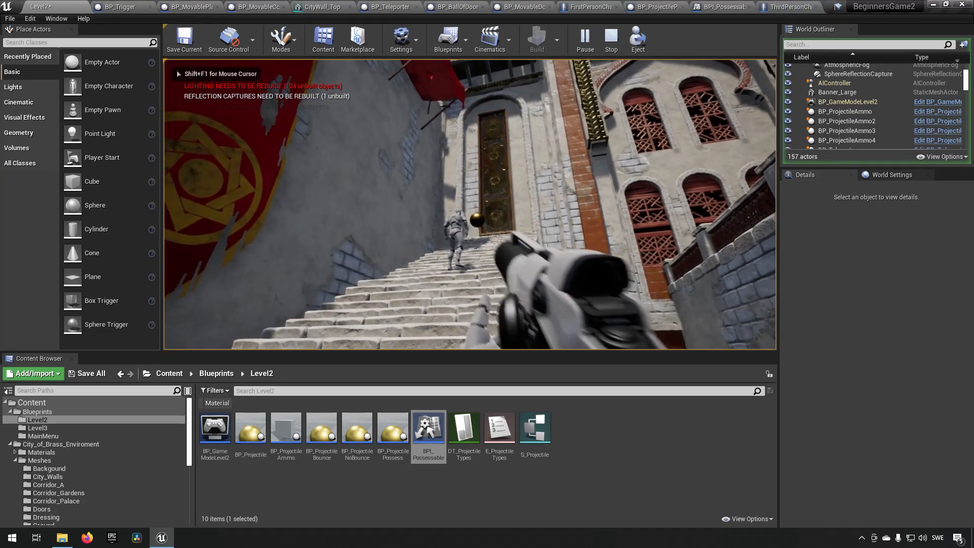
pyautogui.click(462, 191)
pyautogui.click(462, 192)
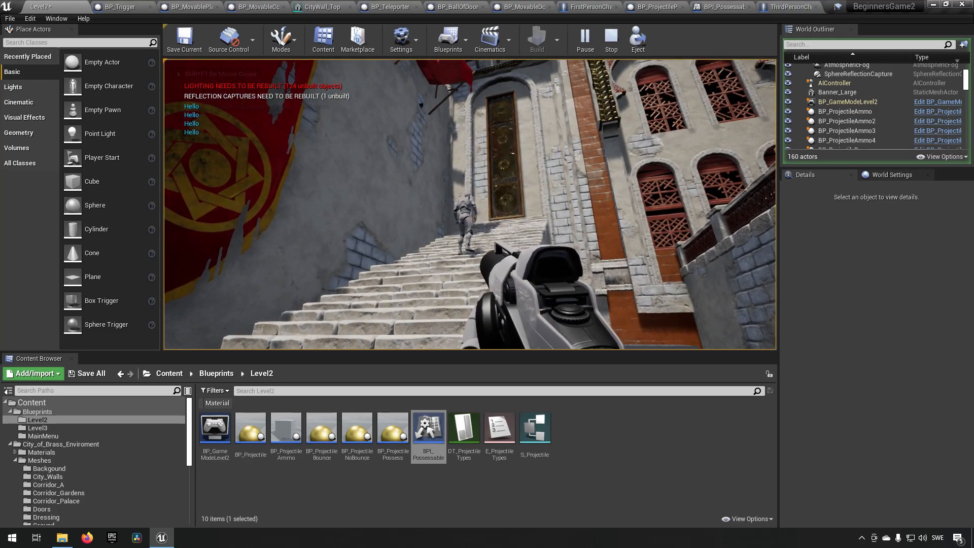
pyautogui.press('Escape')
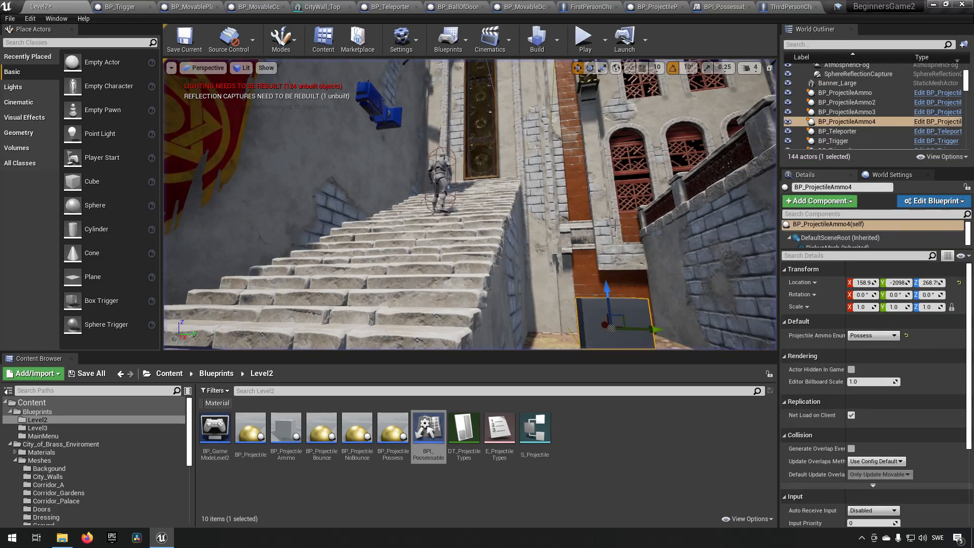
# - Review the ThirdPersonCharacter's GameOver logic and implemented interfaces, and the overlap logic leading to Possess in BP_ProjectilePossess
pyautogui.click(790, 7)
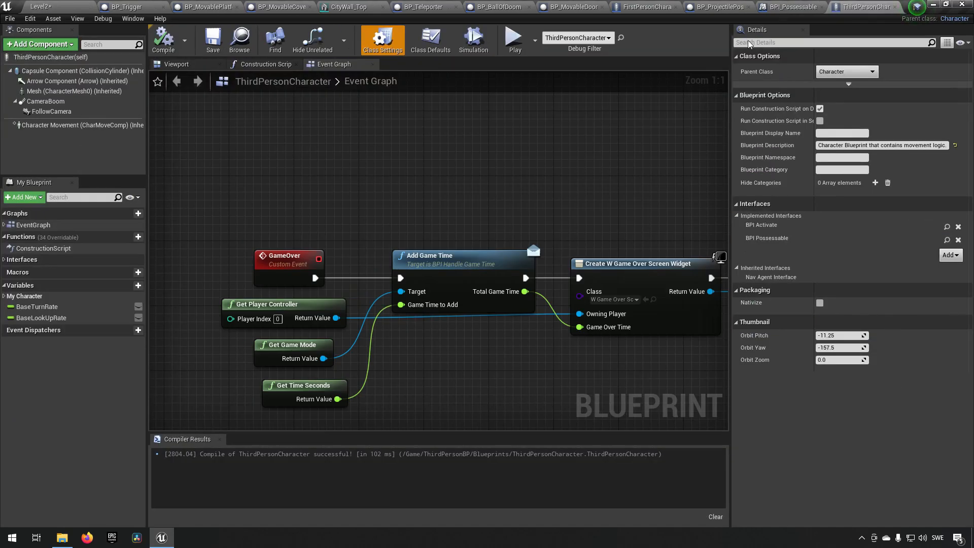
pyautogui.moveTo(656, 194); pyautogui.dragTo(442, 182, button='right')
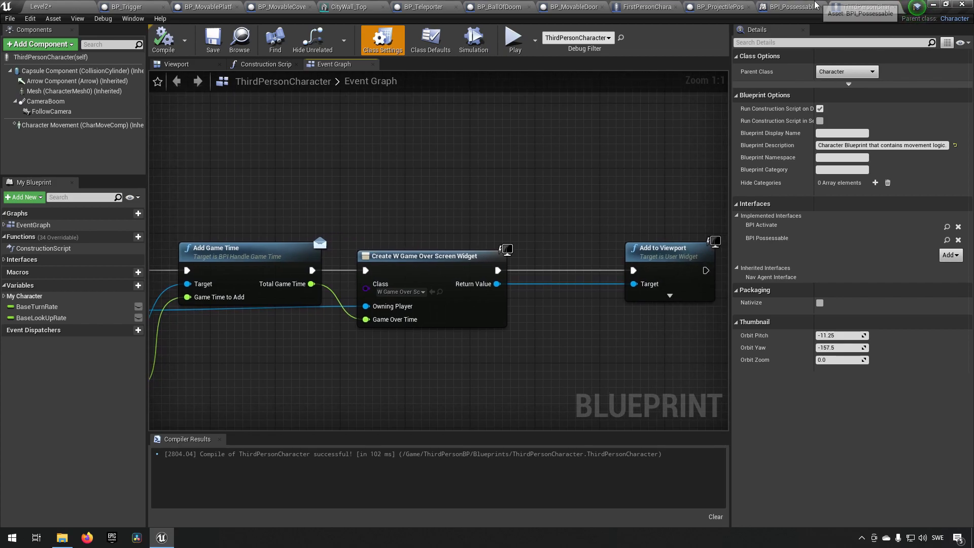
pyautogui.click(814, 4)
pyautogui.click(704, 4)
pyautogui.moveTo(370, 145); pyautogui.dragTo(390, 150, button='right')
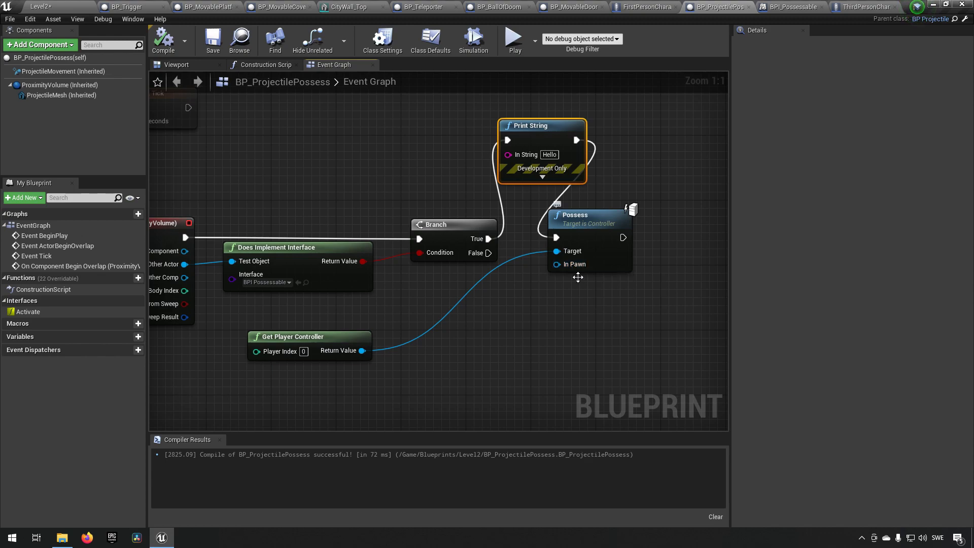
pyautogui.moveTo(409, 334); pyautogui.dragTo(454, 313, button='right')
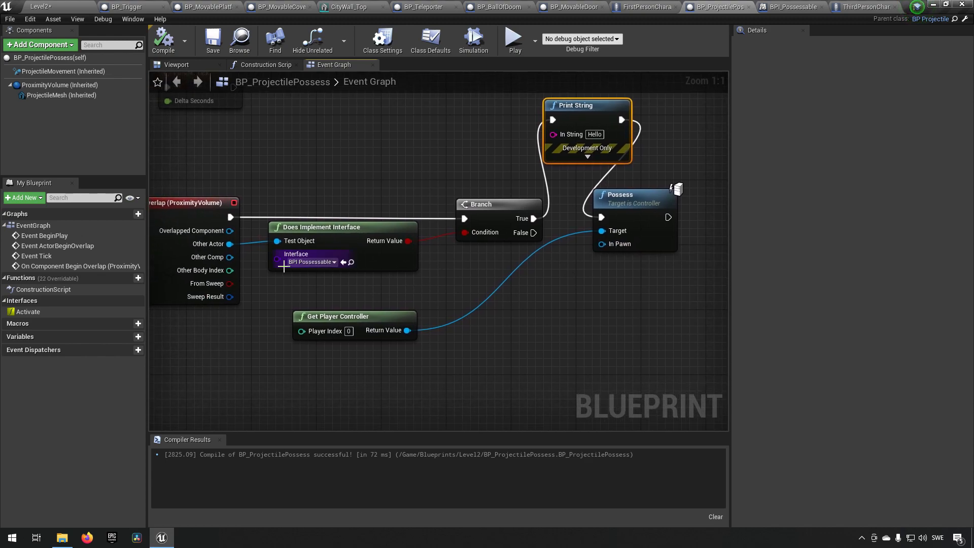
# - Add a Cast To Pawn node fed by the overlap event's Other Actor and place it between Branch and Possess, making room for it
pyautogui.moveTo(229, 244)
pyautogui.mouseDown()
pyautogui.moveTo(393, 261)
pyautogui.moveTo(606, 243)
pyautogui.moveTo(532, 291)
pyautogui.moveTo(282, 275)
pyautogui.moveTo(225, 245)
pyautogui.moveTo(236, 246)
pyautogui.mouseUp()
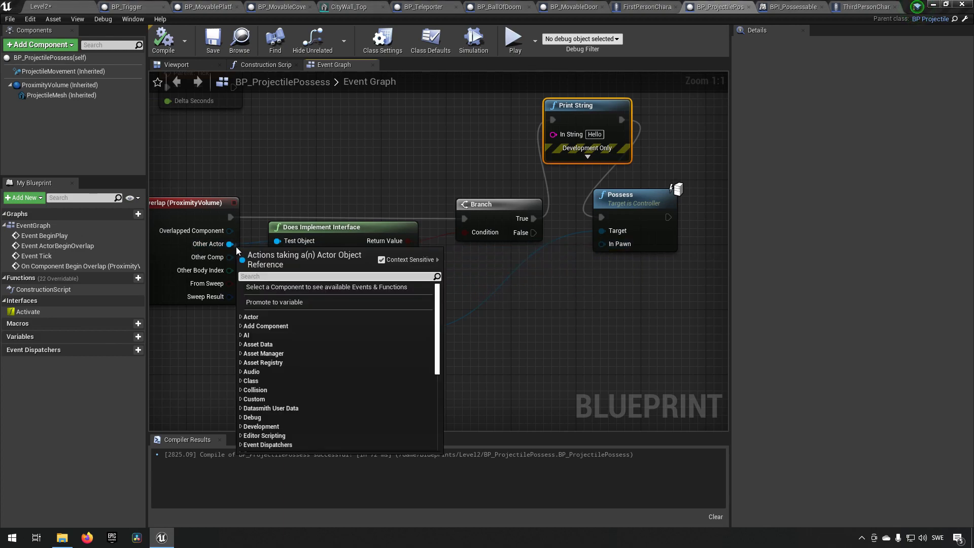
pyautogui.click(258, 196)
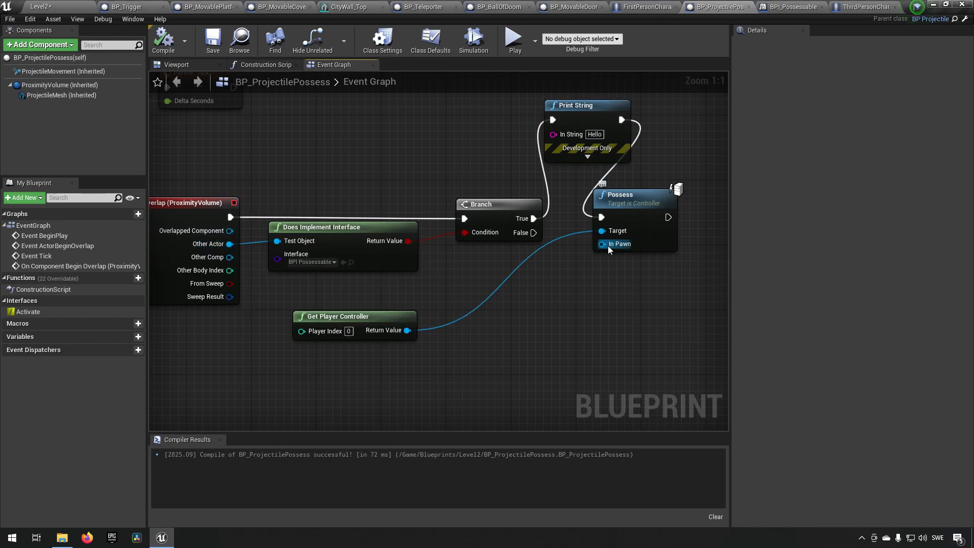
pyautogui.moveTo(230, 244); pyautogui.dragTo(555, 292)
pyautogui.write('cast pawn')
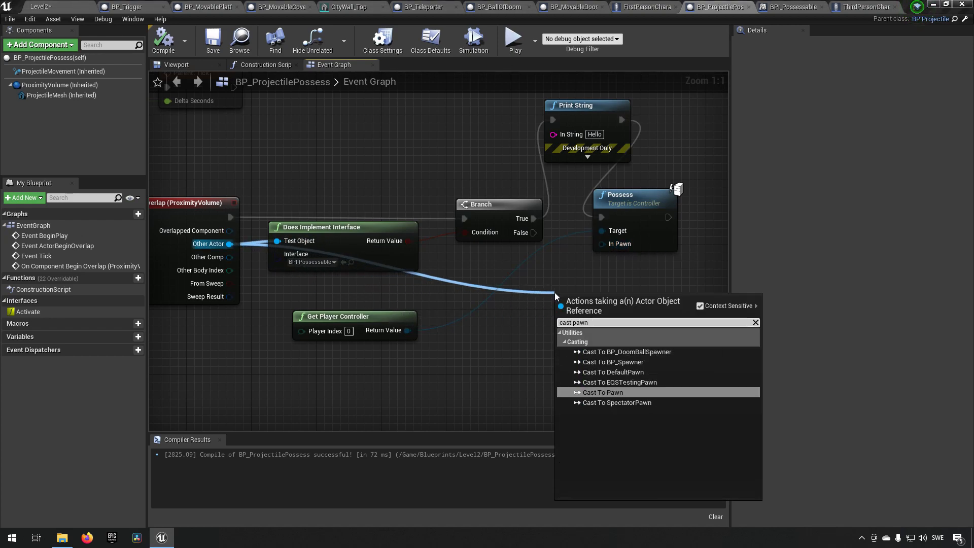
pyautogui.press('Return')
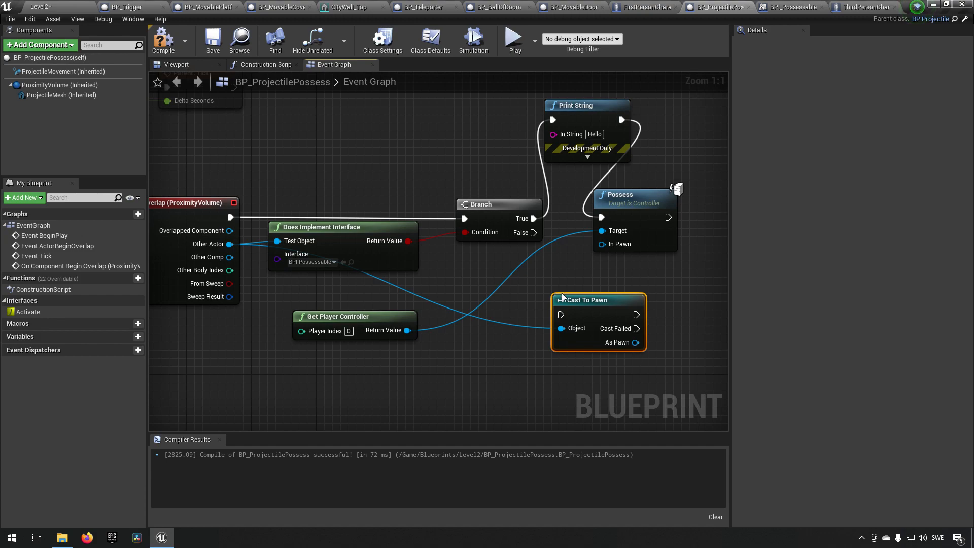
pyautogui.moveTo(724, 285); pyautogui.dragTo(663, 308, button='right')
pyautogui.moveTo(563, 223); pyautogui.dragTo(659, 223)
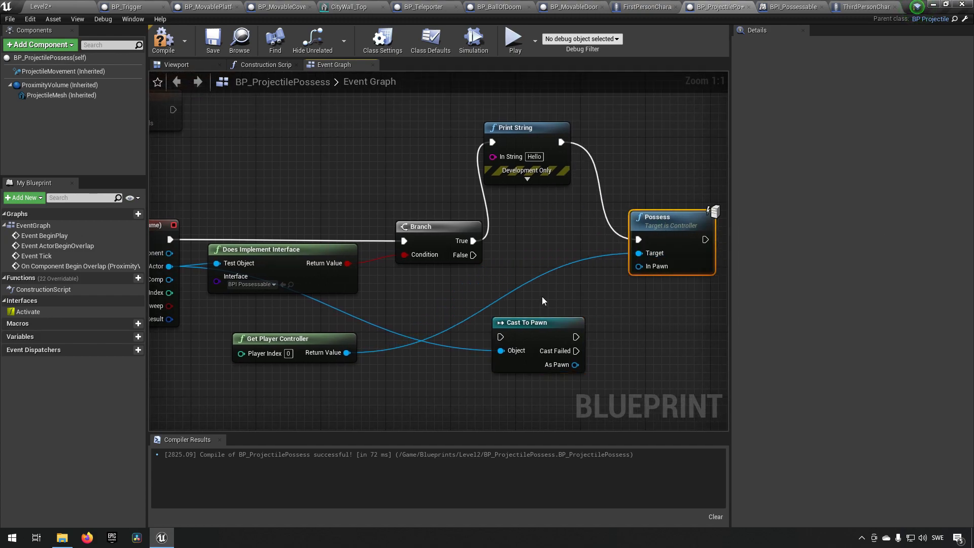
pyautogui.moveTo(530, 323); pyautogui.dragTo(546, 225)
# - Wire Branch's True through Cast To Pawn to Possess, with As Pawn feeding In Pawn, and delete the Print String node
pyautogui.moveTo(473, 240); pyautogui.dragTo(517, 242)
pyautogui.moveTo(591, 268); pyautogui.dragTo(640, 265)
pyautogui.moveTo(592, 239); pyautogui.dragTo(640, 242)
pyautogui.moveTo(456, 117); pyautogui.dragTo(573, 174)
pyautogui.press('Delete')
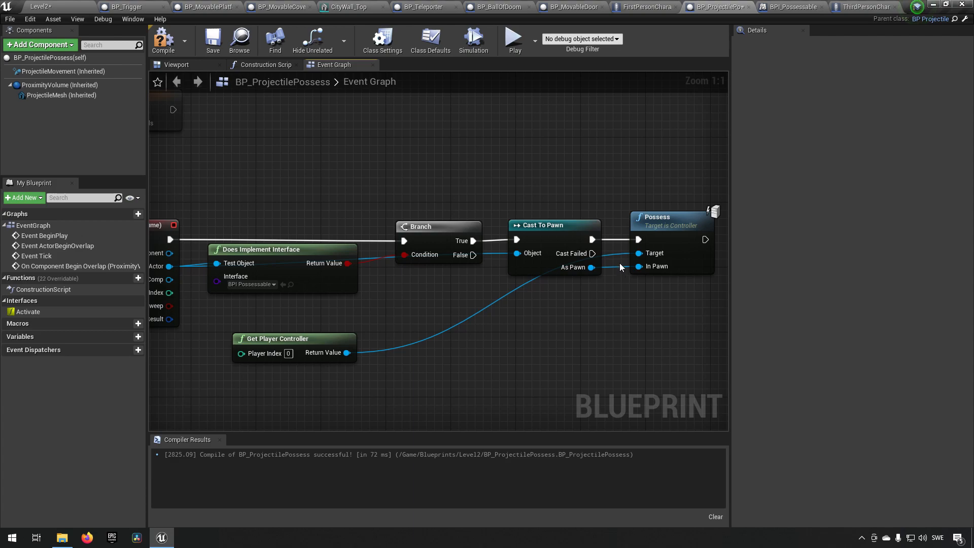
# - Route the Other Actor wire to Cast To Pawn below Does Implement Interface with two reroute nodes, and compile and save the blueprint
pyautogui.moveTo(421, 302); pyautogui.dragTo(487, 291, button='right')
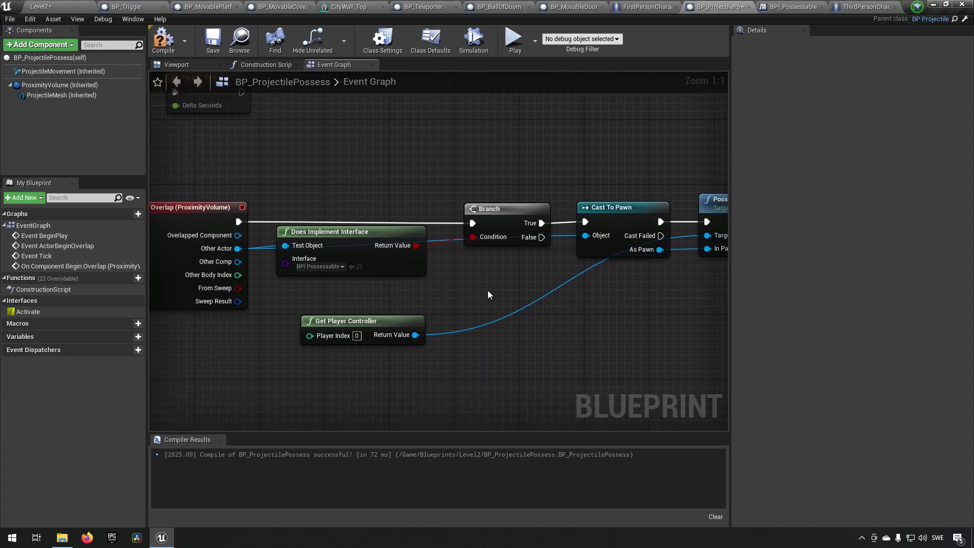
pyautogui.doubleClick(560, 237)
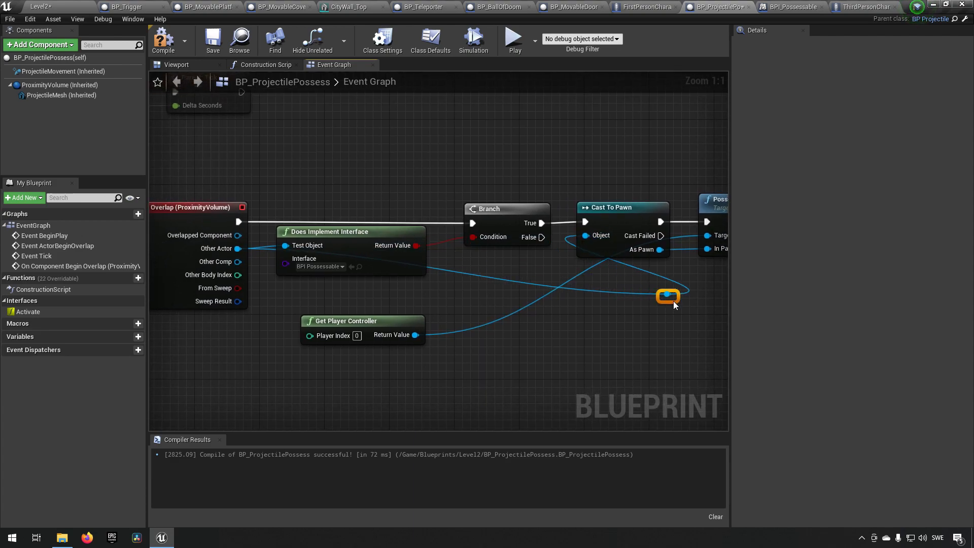
pyautogui.moveTo(531, 285); pyautogui.dragTo(490, 271)
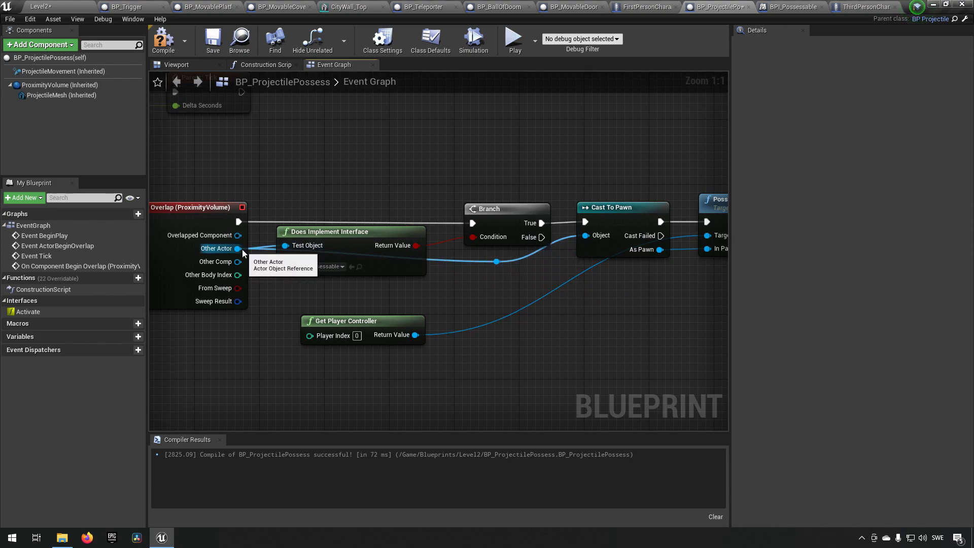
pyautogui.moveTo(498, 271); pyautogui.dragTo(351, 287)
pyautogui.doubleClick(487, 286)
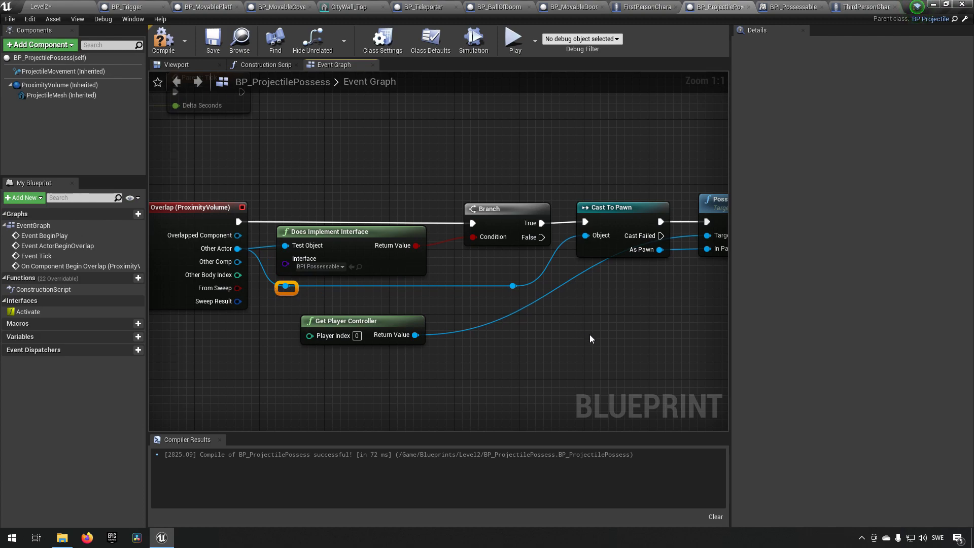
pyautogui.moveTo(412, 218); pyautogui.dragTo(355, 223, button='right')
pyautogui.click(164, 48)
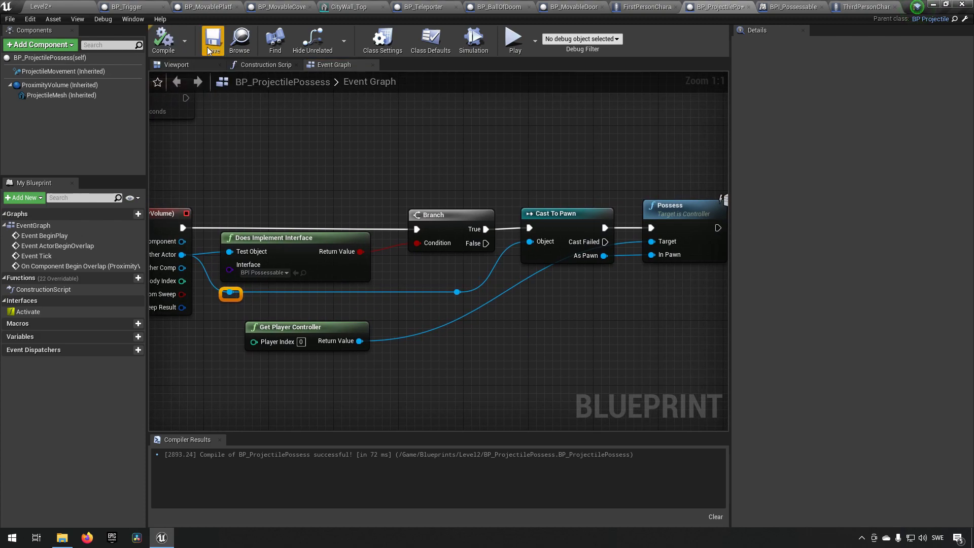
# - Play-test Level2 by collecting the Possess ammo, shooting the ThirdPersonCharacter on the stairs and walking as it, and stop the session
pyautogui.click(76, 6)
pyautogui.click(583, 38)
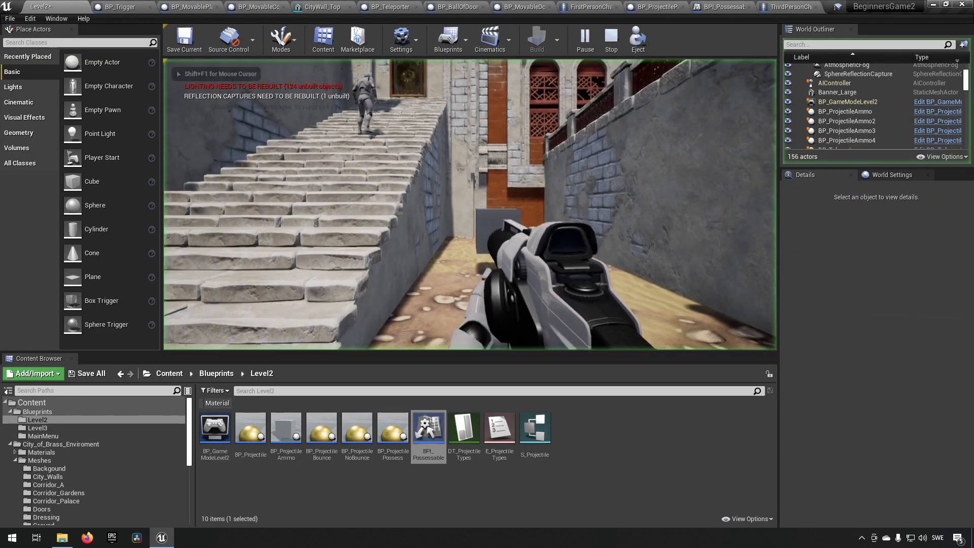
pyautogui.press('w')
pyautogui.press('s')
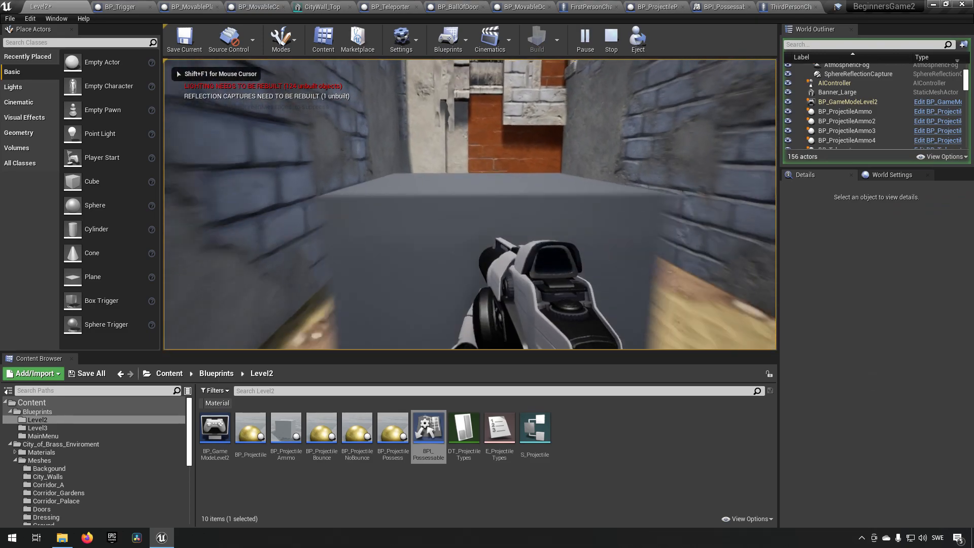
pyautogui.press('a')
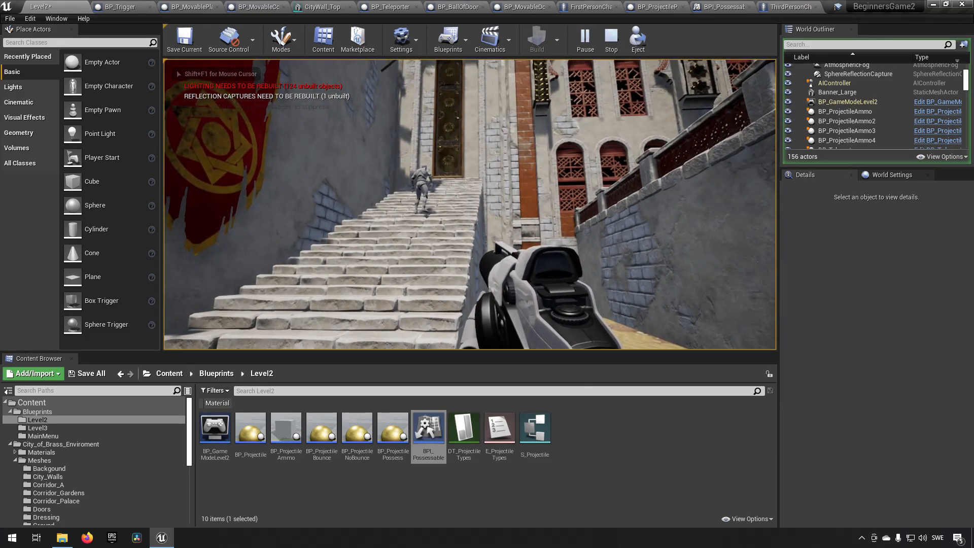
pyautogui.click(469, 205)
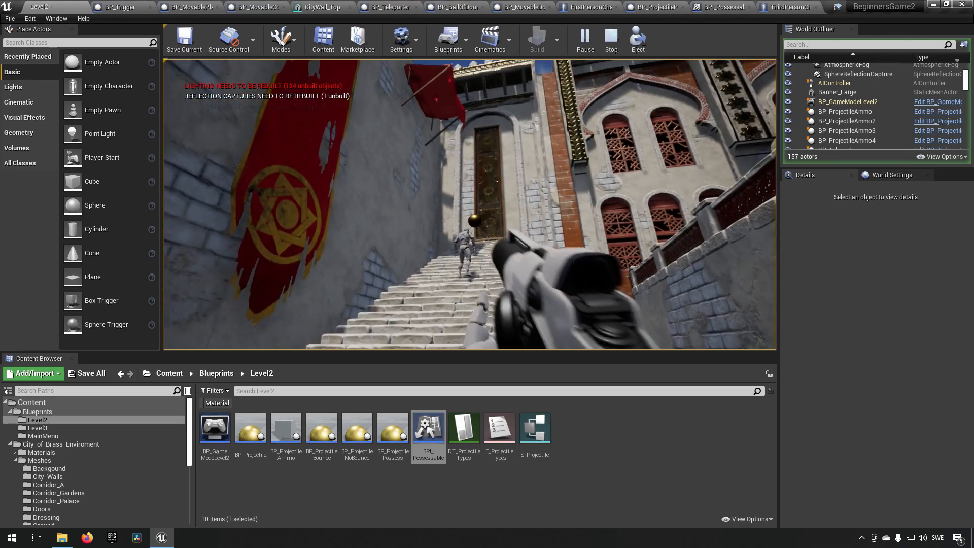
pyautogui.press('d')
pyautogui.press('s')
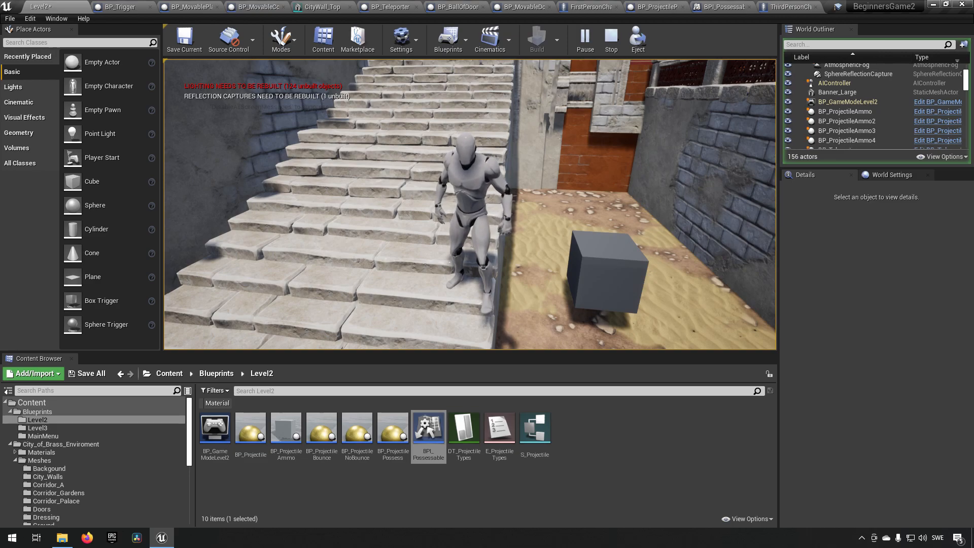
pyautogui.press('Escape')
# - Delete the copied Possess ammo pickup beside the foot of the stairs
pyautogui.press('s')
pyautogui.moveTo(651, 208); pyautogui.dragTo(694, 207, button='right')
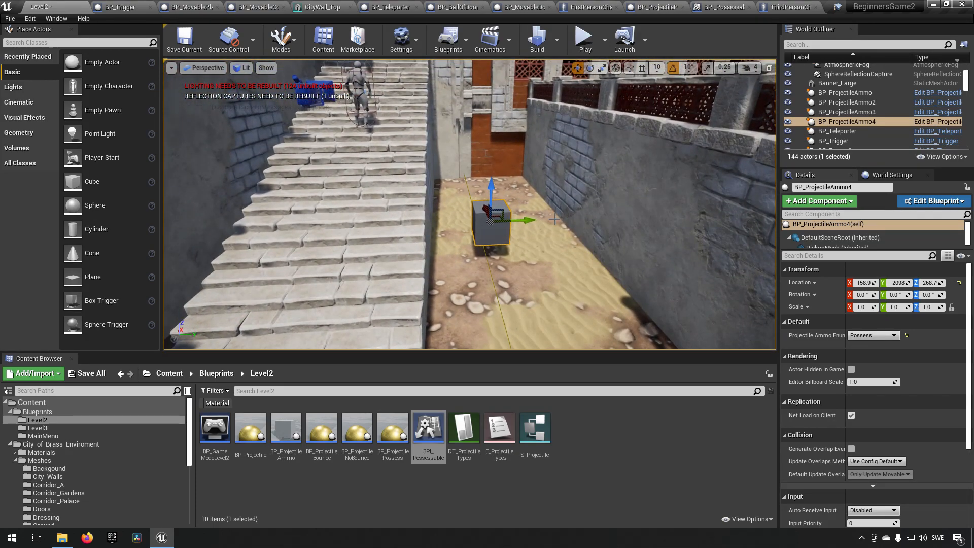
pyautogui.press('Delete')
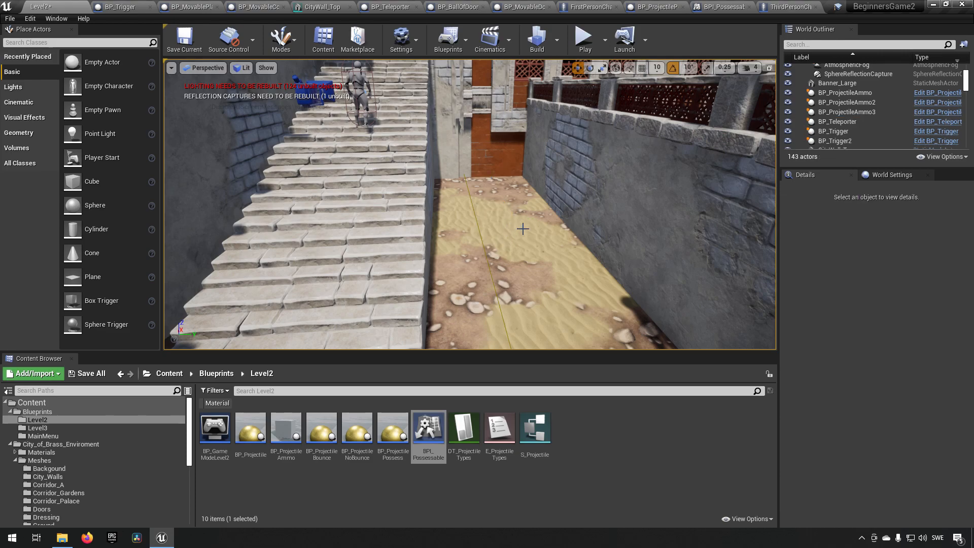
# - Save the level and move NetworkPlayerStart over the wall into the sand courtyard with the ammo cube, to Y -1205
pyautogui.click(186, 50)
pyautogui.press('s')
pyautogui.moveTo(436, 203); pyautogui.dragTo(464, 209, button='right')
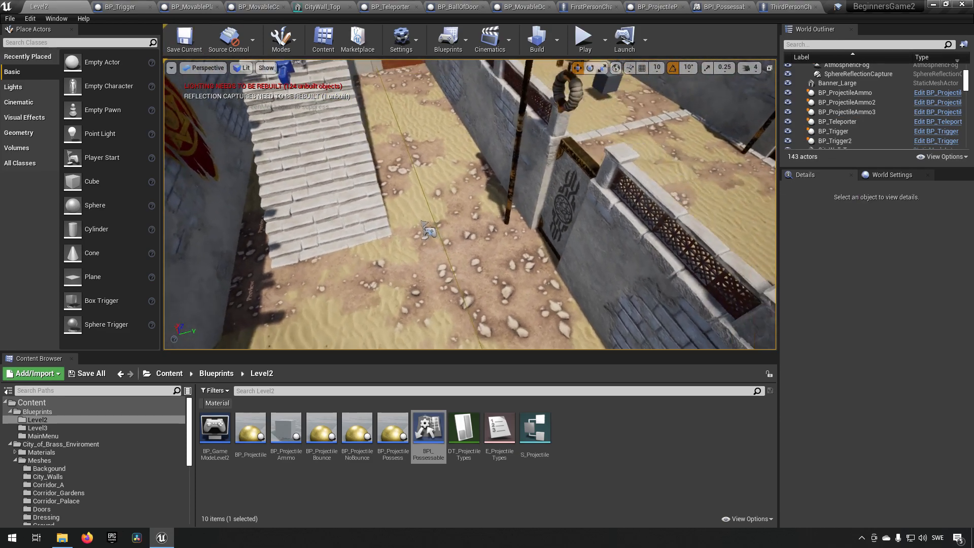
pyautogui.click(412, 233)
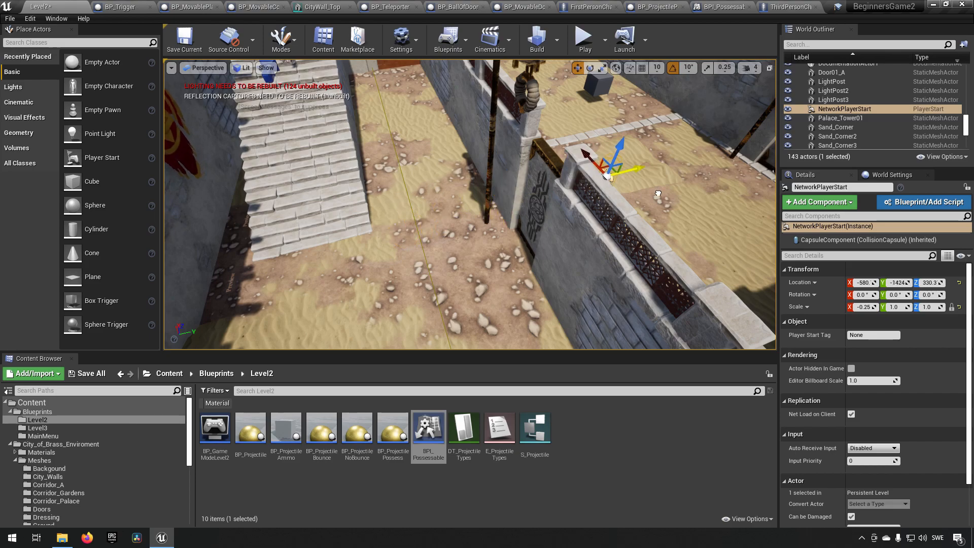
# - Play-test the level from the moved start, jump around the courtyard, fire one shot and stop the session
pyautogui.click(590, 33)
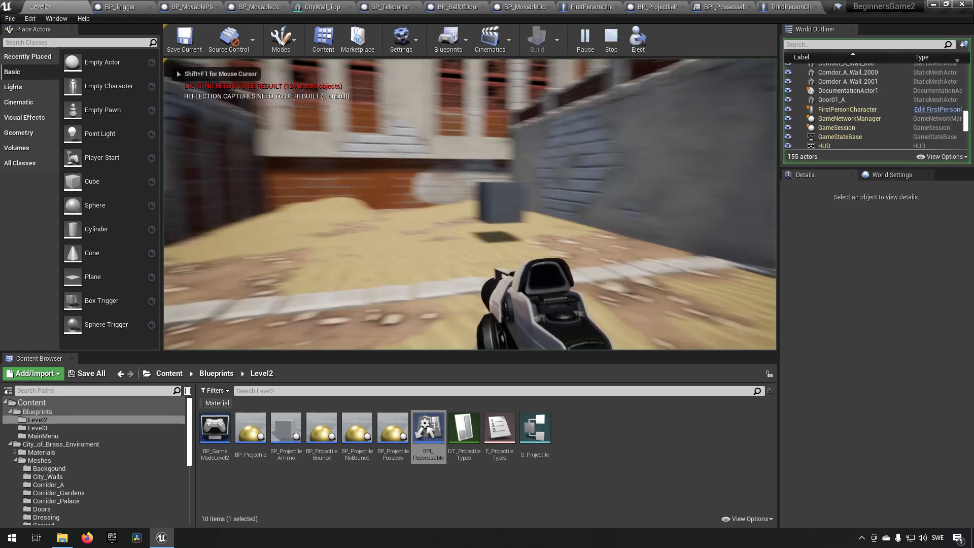
pyautogui.press('w')
pyautogui.press('space')
pyautogui.press('s')
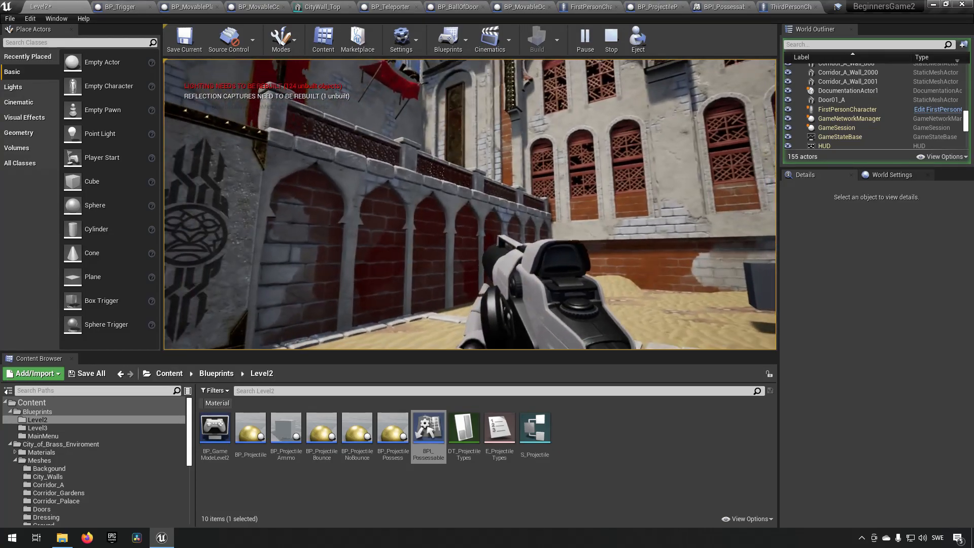
pyautogui.click(470, 205)
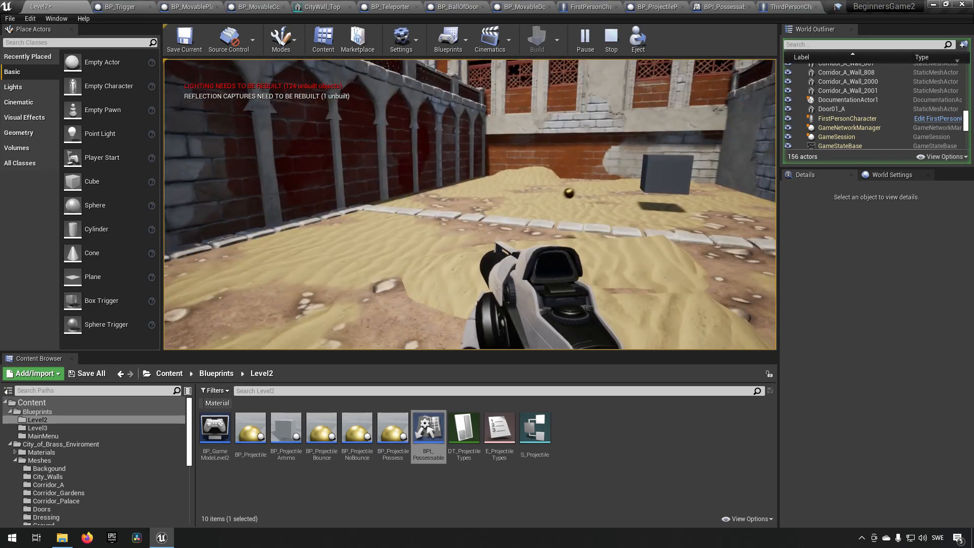
pyautogui.press('Escape')
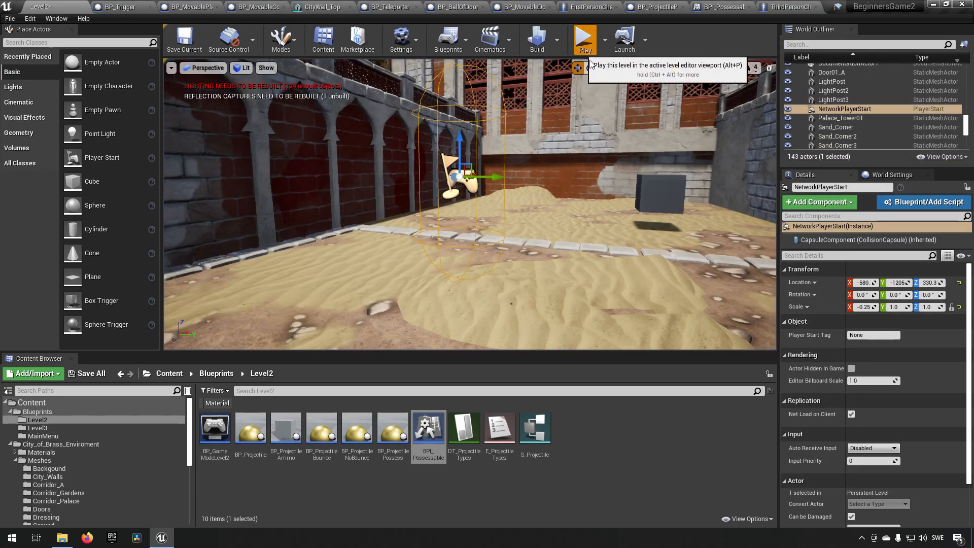
# - Play-test again by running to the ammo cube and firing high arcing shots over the arched wall towards the stairs
pyautogui.click(583, 39)
pyautogui.press('w')
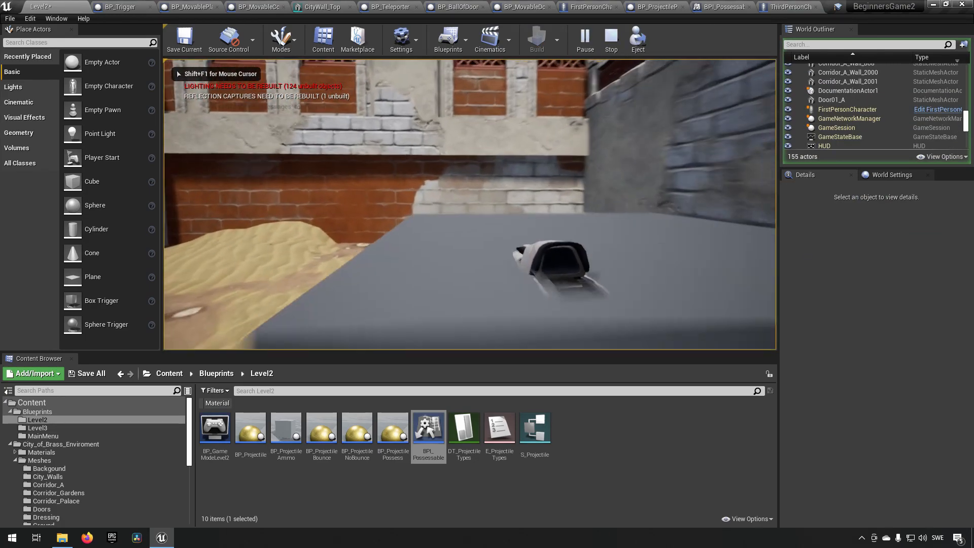
pyautogui.click(469, 205)
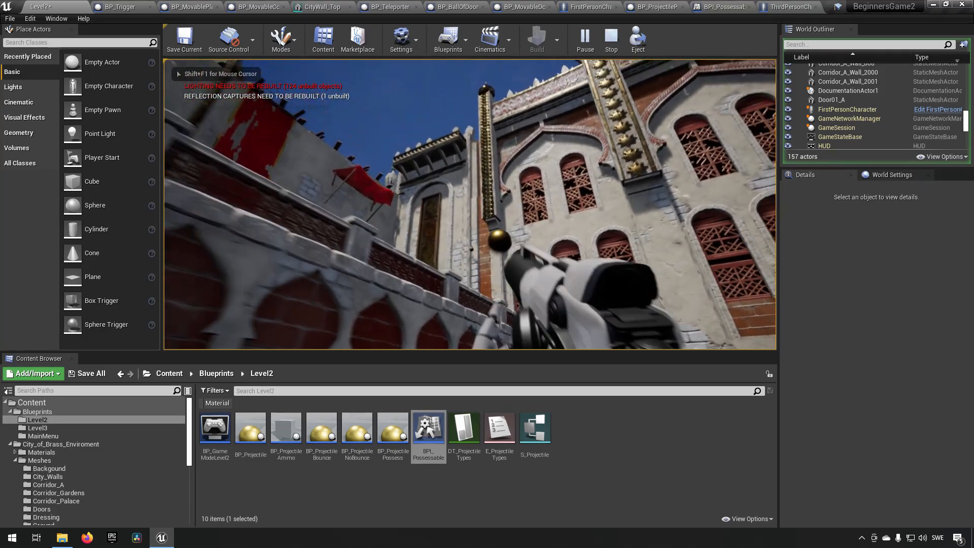
pyautogui.click(470, 204)
pyautogui.click(469, 204)
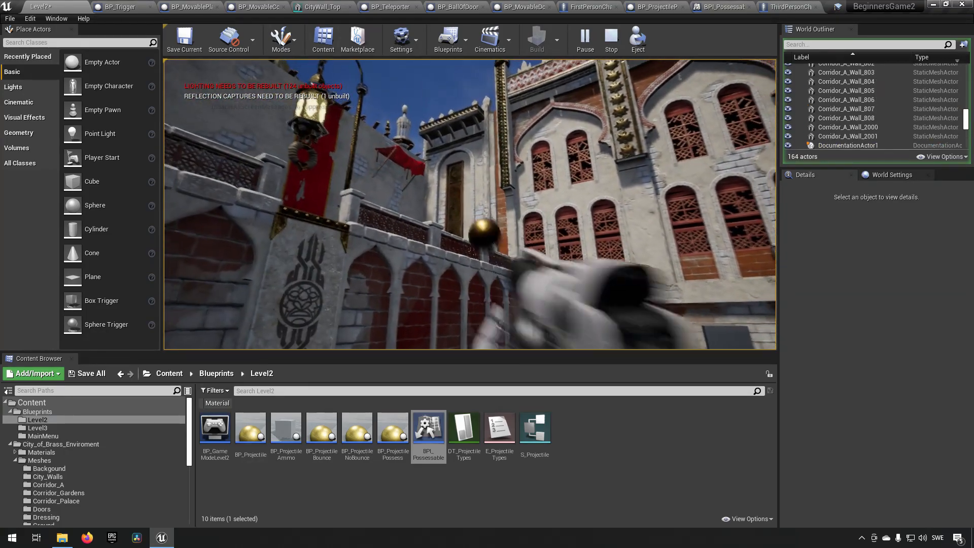
pyautogui.click(469, 204)
pyautogui.click(470, 204)
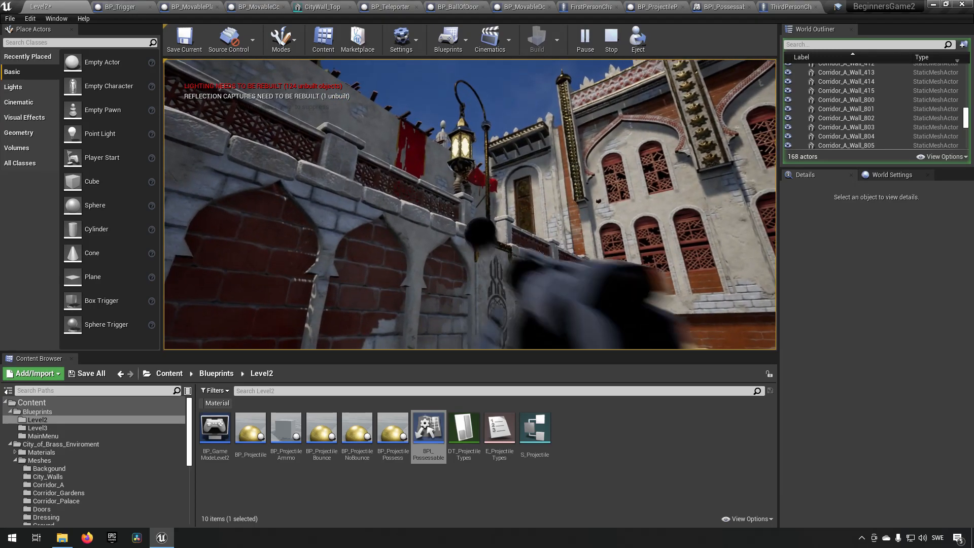
# - Back away and return to the arched wall, fire more high shots over it from different positions, and stop the session
pyautogui.press('s')
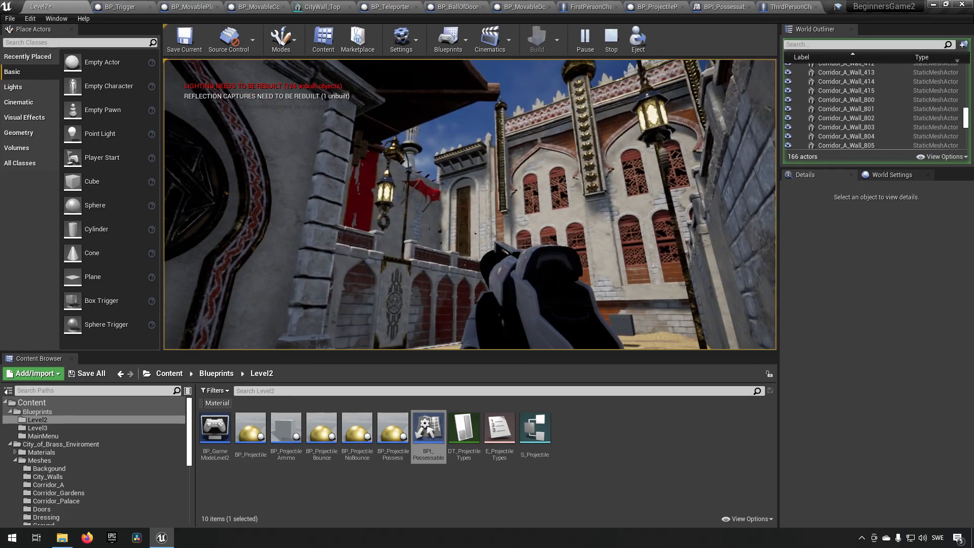
pyautogui.press('w')
pyautogui.click(470, 204)
pyautogui.click(470, 204)
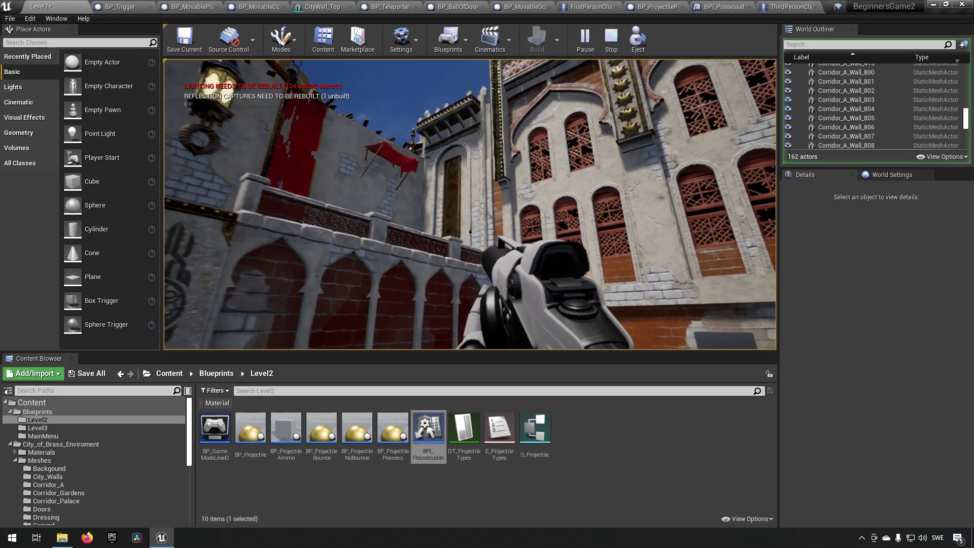
pyautogui.press('w')
pyautogui.click(470, 205)
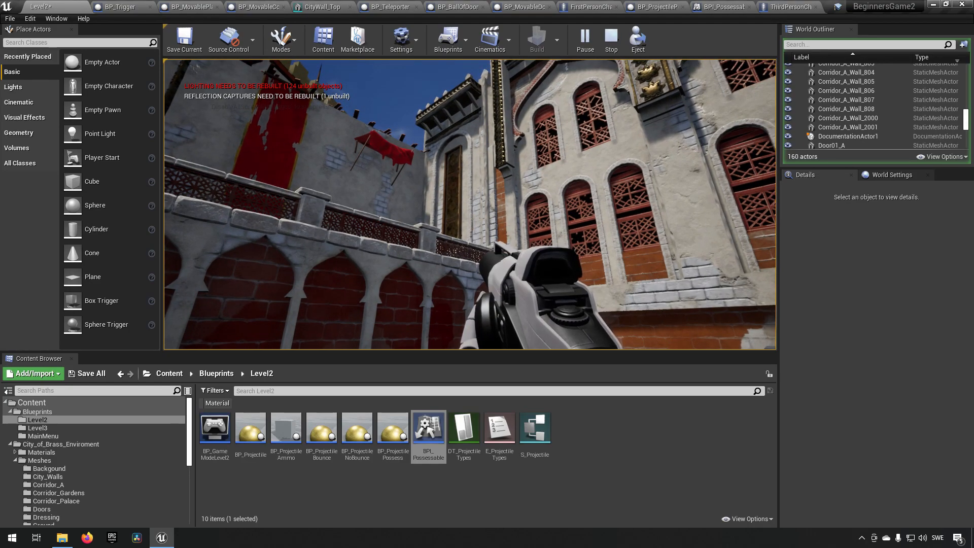
pyautogui.click(470, 204)
pyautogui.press('d')
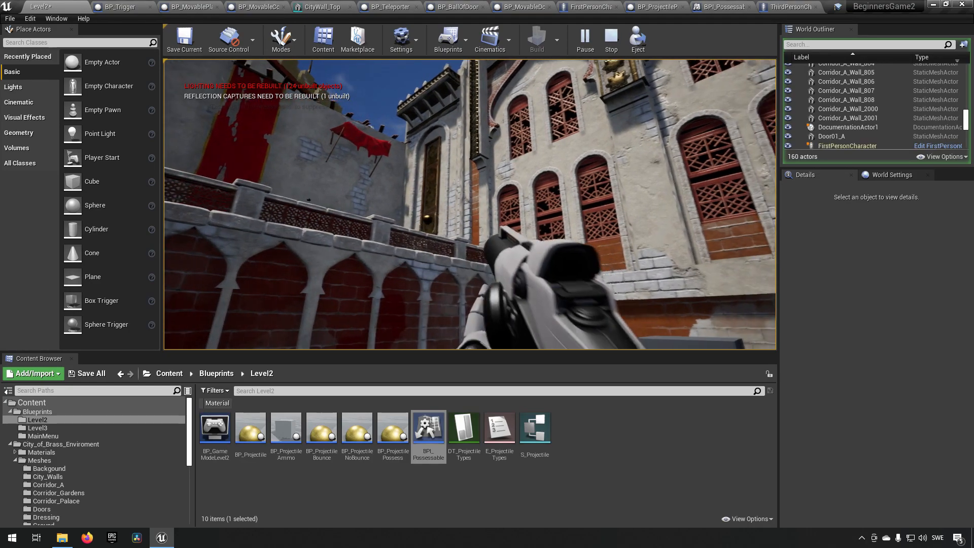
pyautogui.click(471, 204)
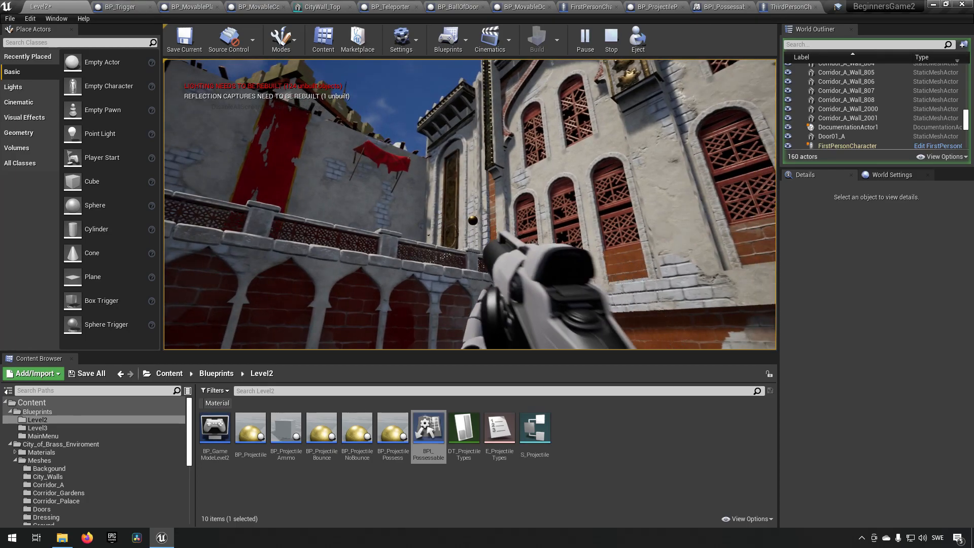
pyautogui.press('Escape')
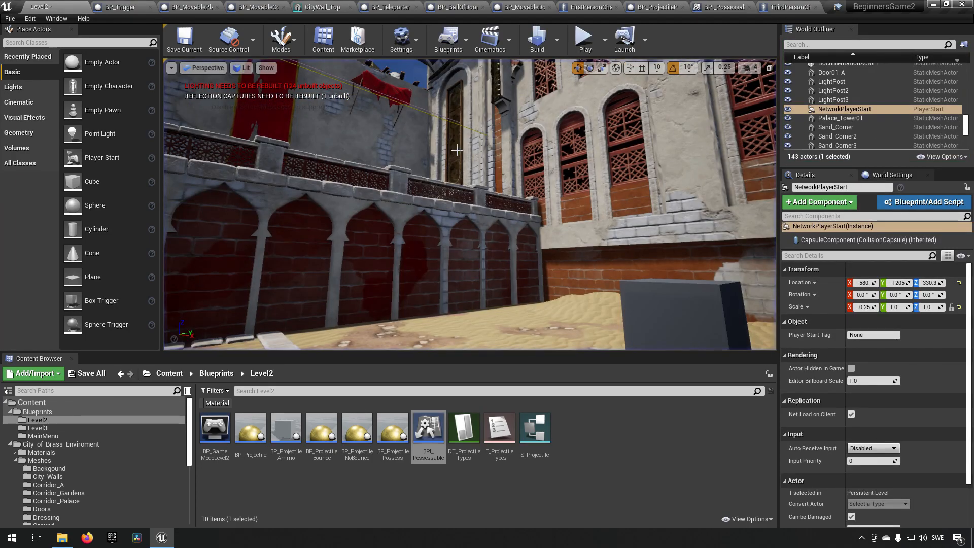
# - Raise the arched wall section in front of the stairs to about Z 875 to open a view of the ThirdPersonCharacter
pyautogui.click(377, 276)
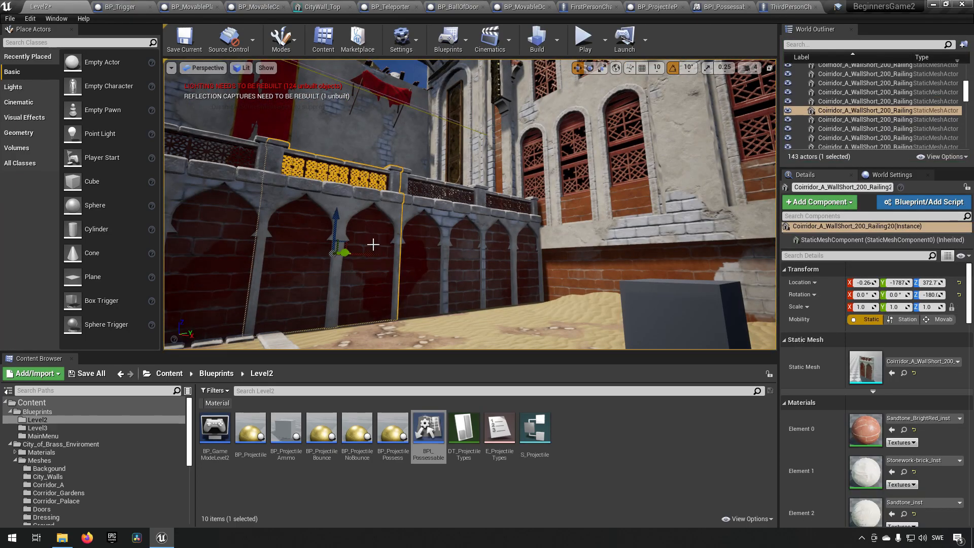
pyautogui.moveTo(346, 160); pyautogui.dragTo(352, 76)
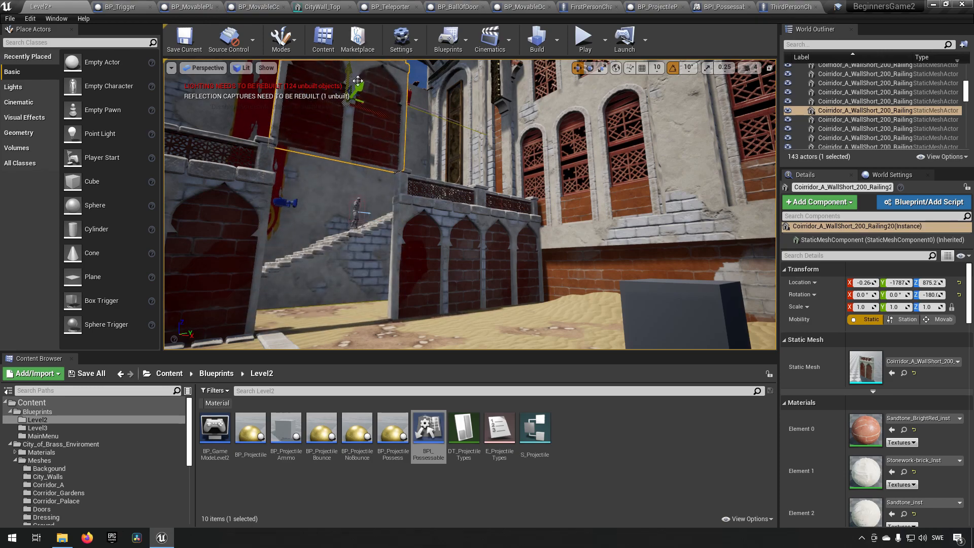
# - Play-test the level and fire arcing shots from the courtyard near the opened wall towards the ThirdPersonCharacter on the stairs
pyautogui.click(585, 38)
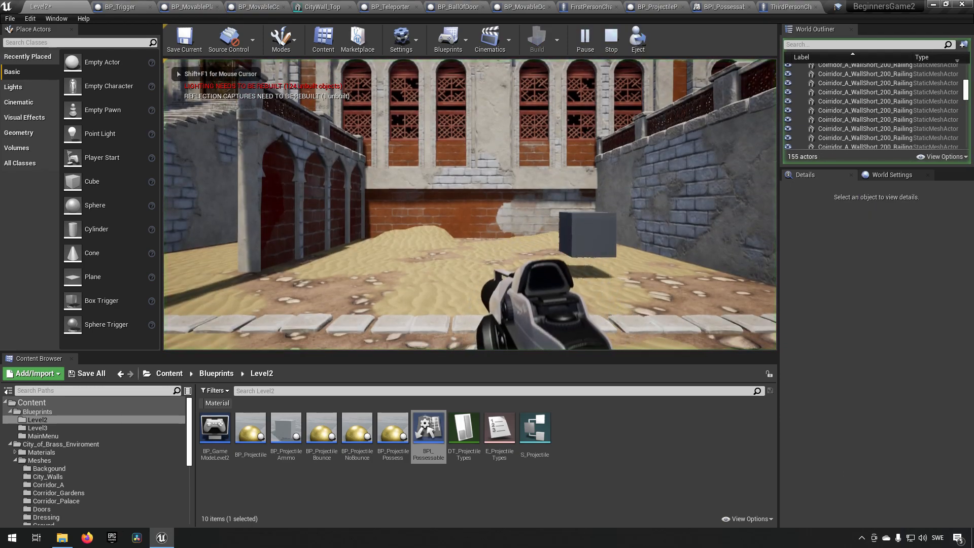
pyautogui.press('w')
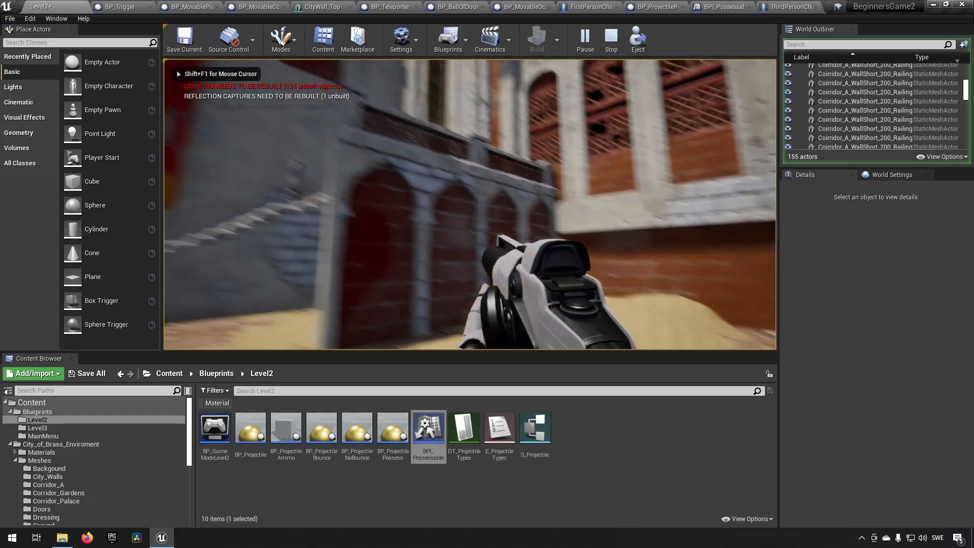
pyautogui.click(470, 205)
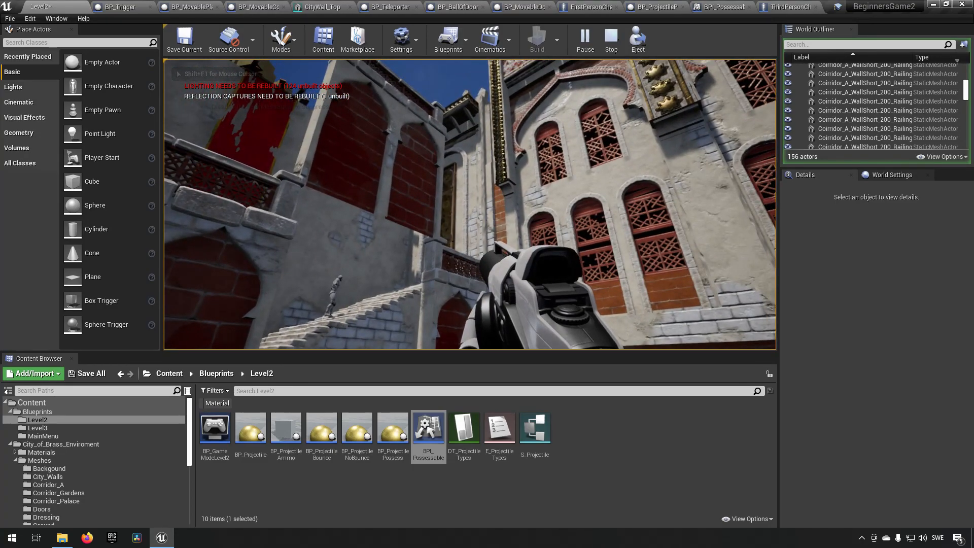
pyautogui.click(469, 204)
pyautogui.click(470, 204)
pyautogui.press('s')
pyautogui.click(470, 204)
pyautogui.click(469, 205)
pyautogui.press('s')
pyautogui.click(470, 204)
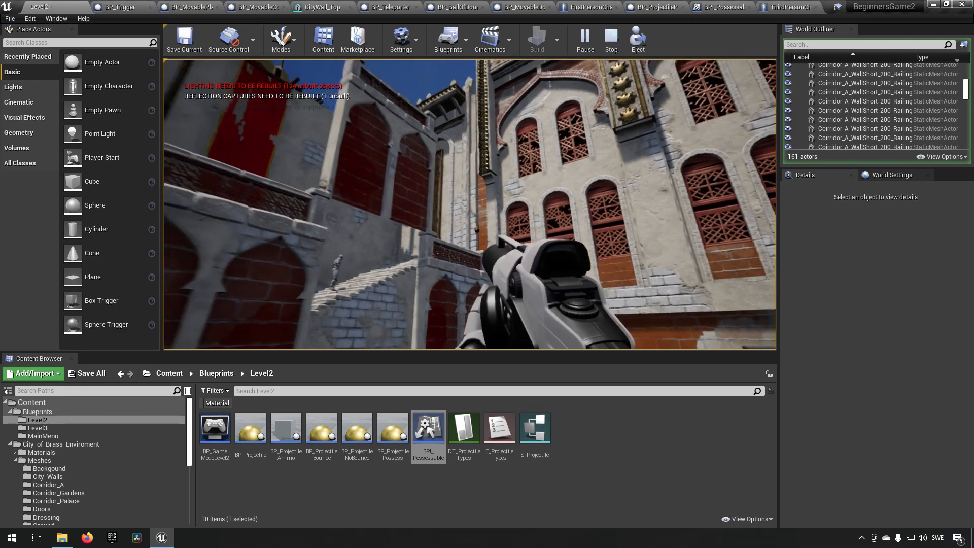
pyautogui.click(470, 205)
pyautogui.click(470, 204)
pyautogui.press('d')
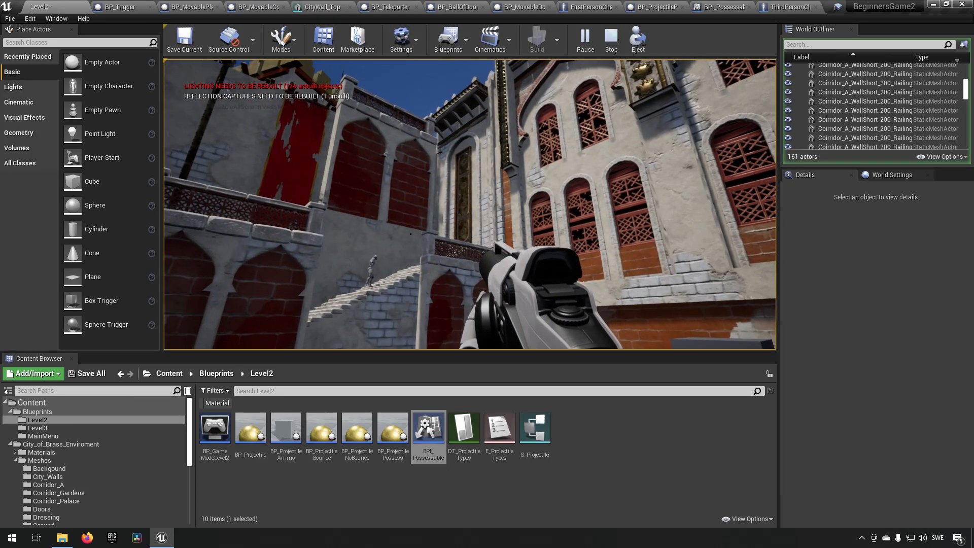
# - Lob shots over the wall from farther back until the ThirdPersonCharacter on the stairs is possessed, and stop the session
pyautogui.click(470, 205)
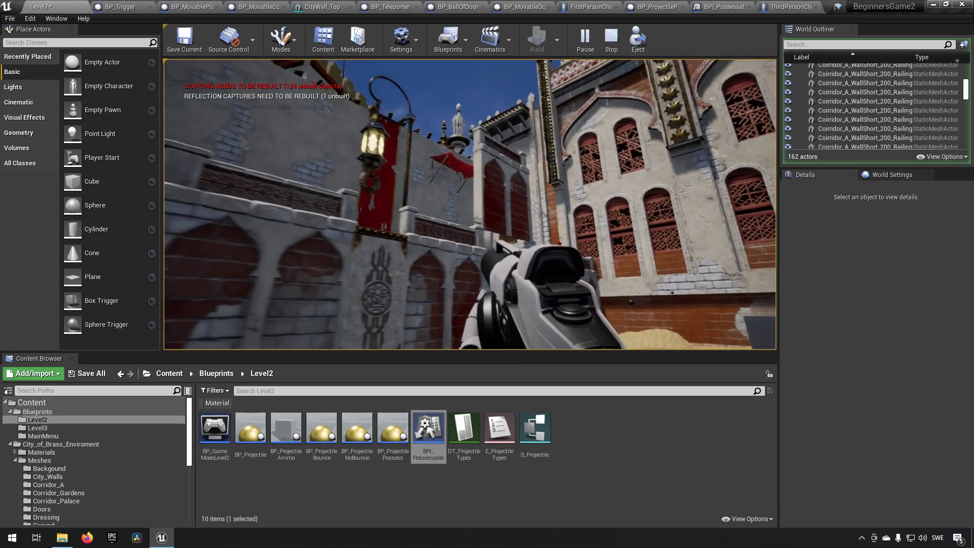
pyautogui.press('s')
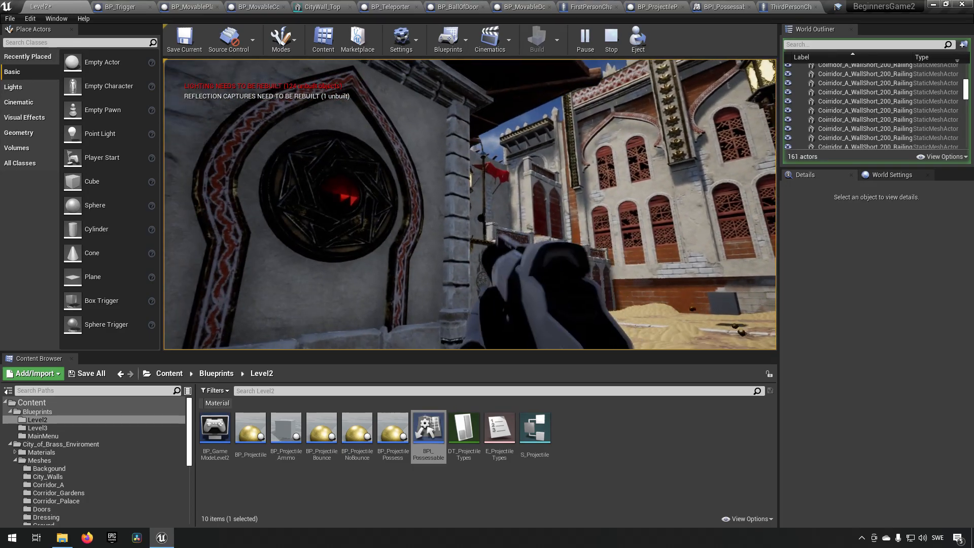
pyautogui.click(470, 204)
pyautogui.click(470, 204)
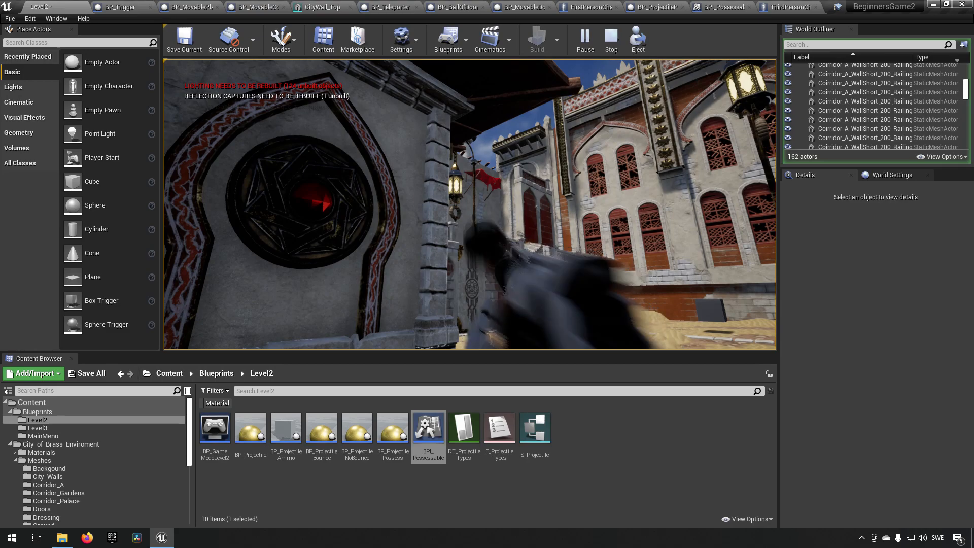
pyautogui.click(470, 205)
pyautogui.press('w')
pyautogui.click(470, 204)
pyautogui.click(470, 204)
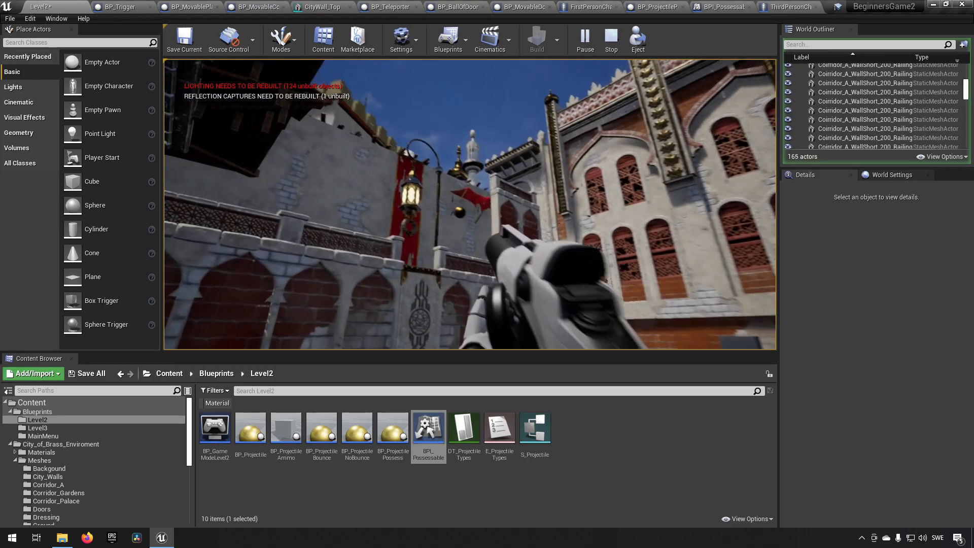
pyautogui.press('w')
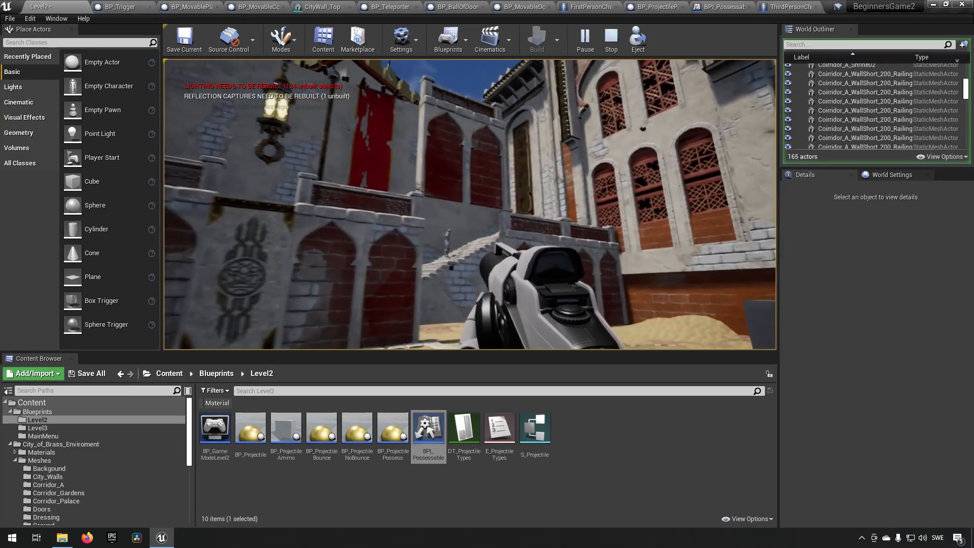
pyautogui.click(470, 205)
pyautogui.press('Escape')
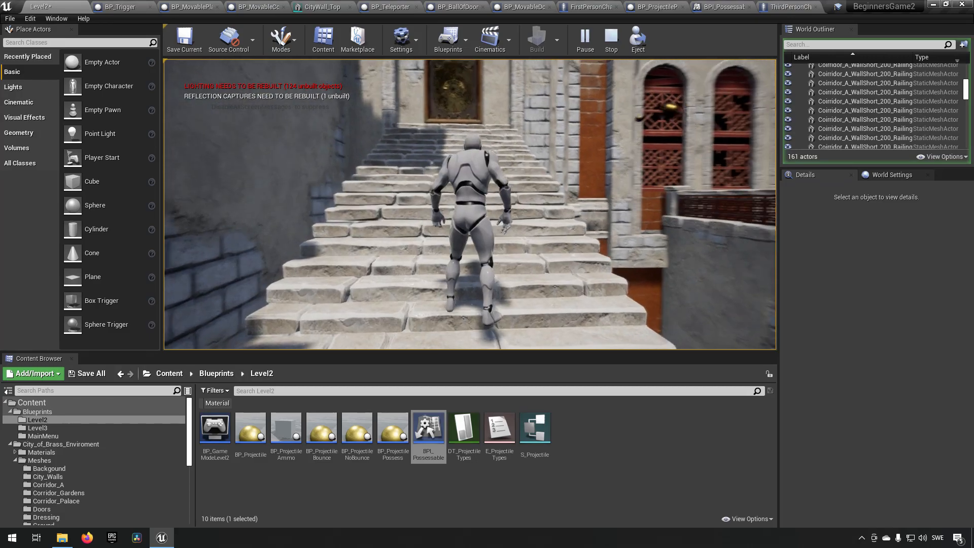
# - Lower the raised arched wall section to about Z 371, in line with its neighbours, and check its alignment from the side
pyautogui.press('w')
pyautogui.moveTo(369, 182)
pyautogui.mouseDown(button='right')
pyautogui.moveTo(436, 195)
pyautogui.moveTo(345, 175)
pyautogui.moveTo(369, 183)
pyautogui.mouseUp(button='right')
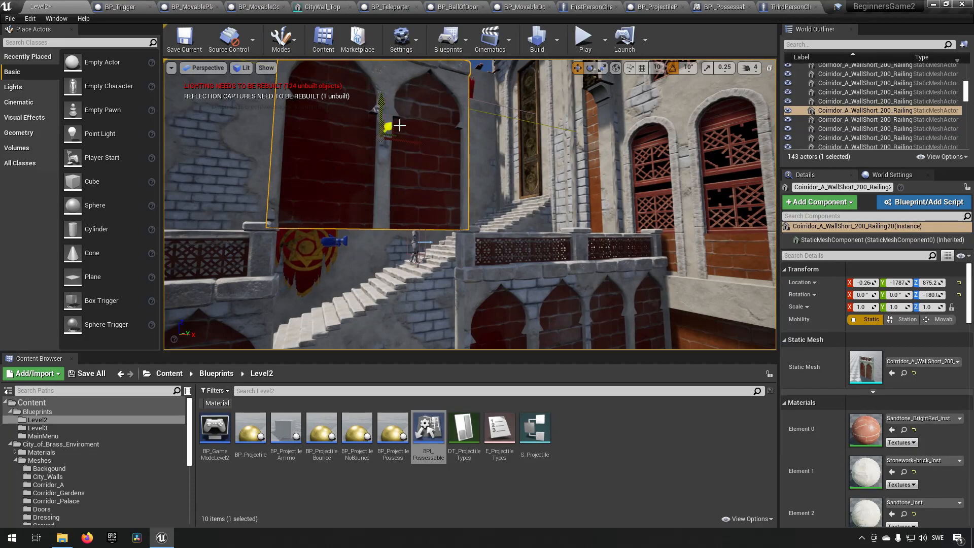
pyautogui.moveTo(387, 103); pyautogui.dragTo(377, 206)
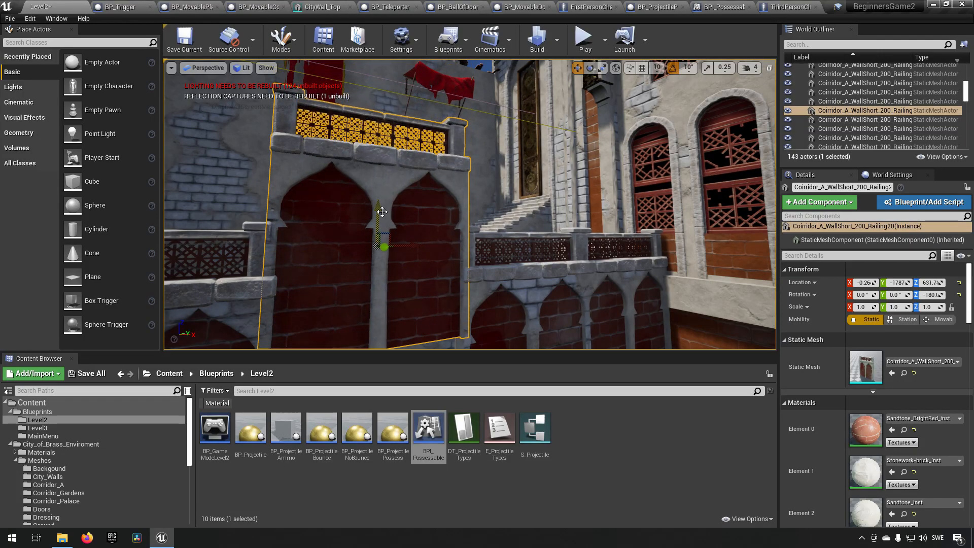
pyautogui.moveTo(415, 239); pyautogui.dragTo(416, 239, button='right')
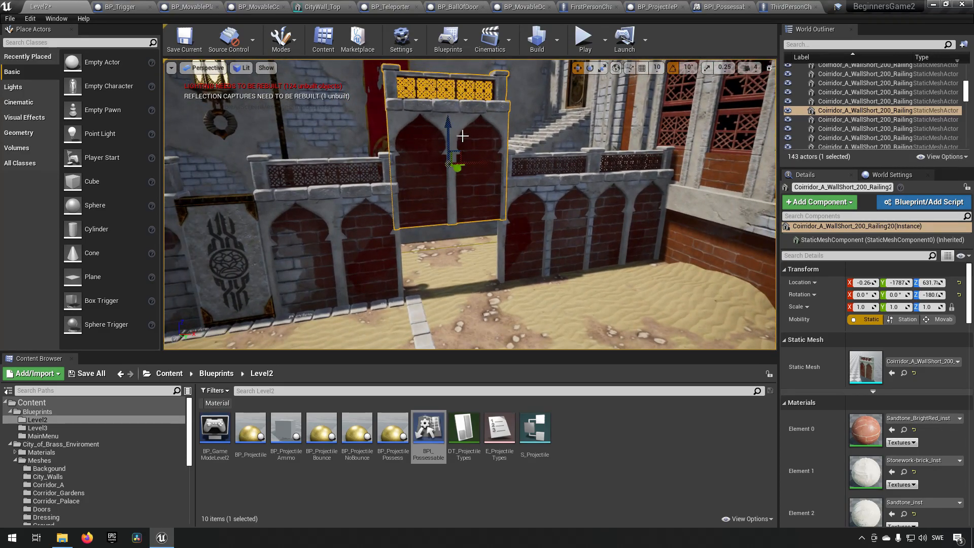
pyautogui.moveTo(446, 126); pyautogui.dragTo(455, 200)
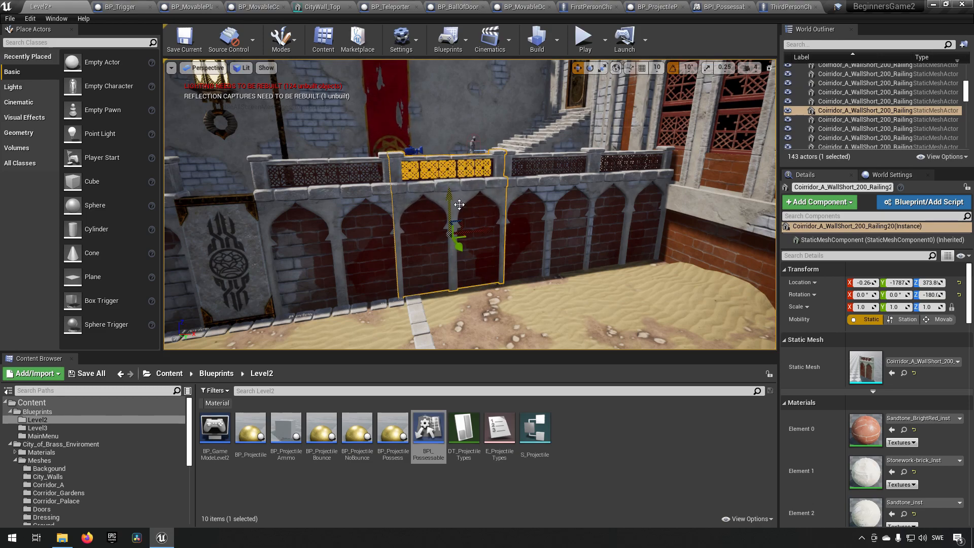
pyautogui.press('d')
pyautogui.moveTo(405, 220); pyautogui.dragTo(405, 220, button='right')
pyautogui.press('w')
pyautogui.moveTo(429, 195); pyautogui.dragTo(430, 196)
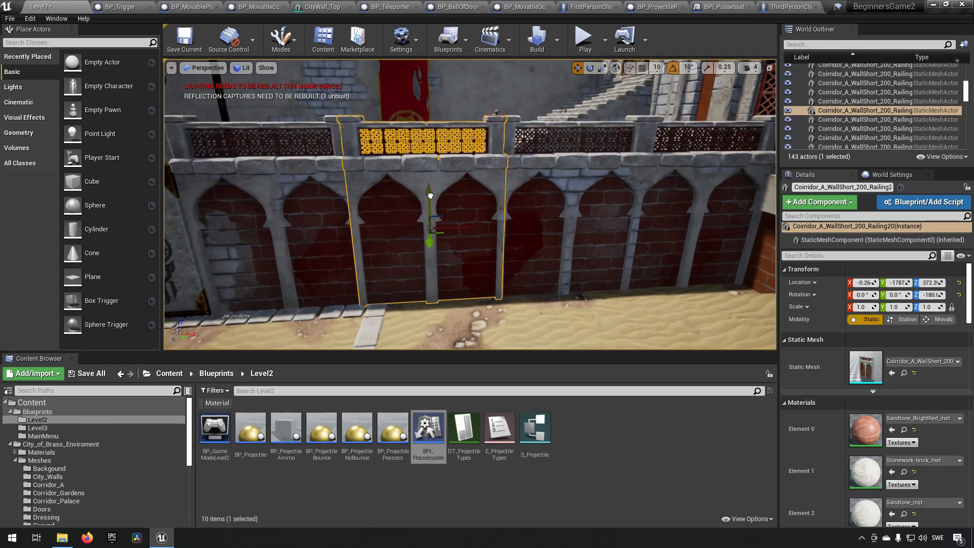
pyautogui.press('a')
pyautogui.moveTo(436, 201); pyautogui.dragTo(436, 202, button='right')
pyautogui.press('w')
pyautogui.moveTo(551, 164); pyautogui.dragTo(552, 164, button='right')
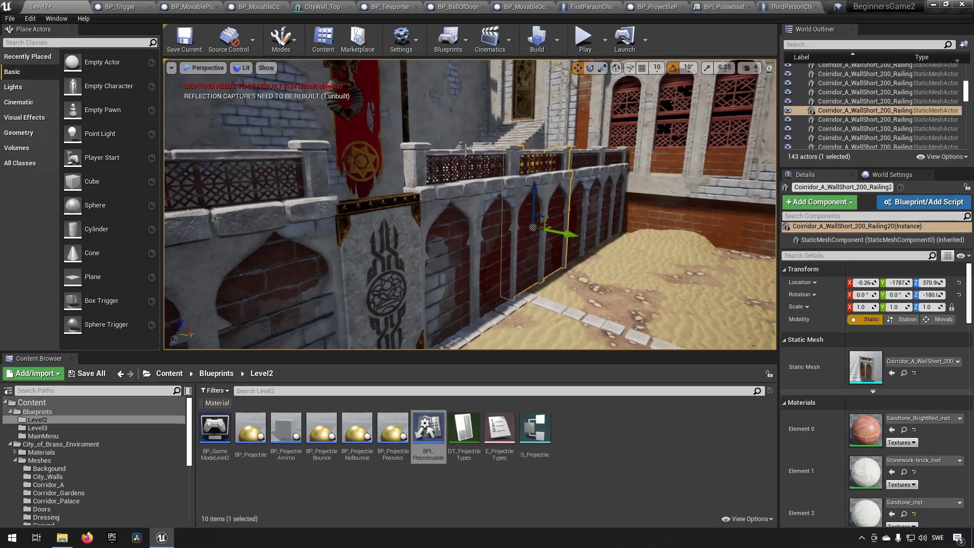
# - Move the ThirdPersonCharacter up the stairs behind the arched wall to about X 423.8, Z 691.3
pyautogui.click(469, 213)
pyautogui.click(460, 149)
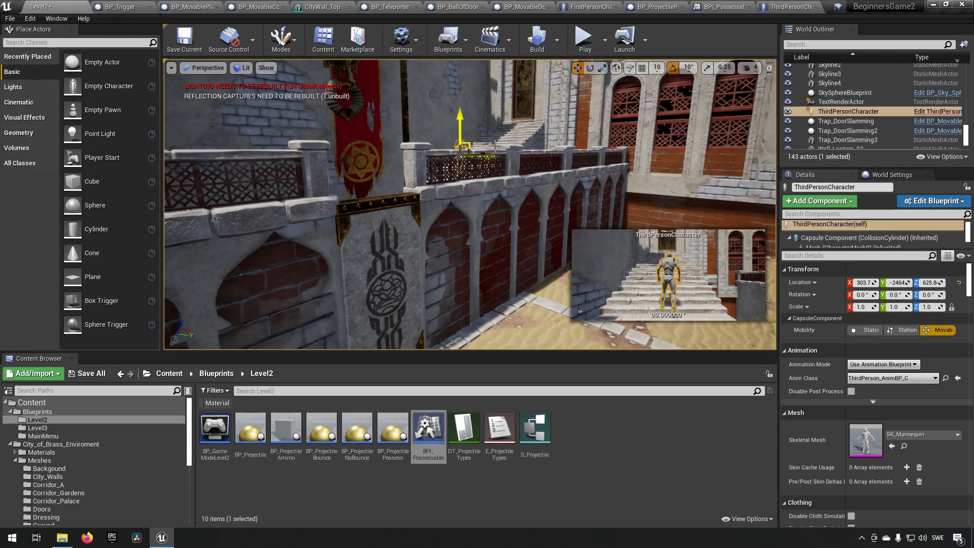
pyautogui.press('f')
pyautogui.moveTo(406, 189); pyautogui.dragTo(405, 189, button='right')
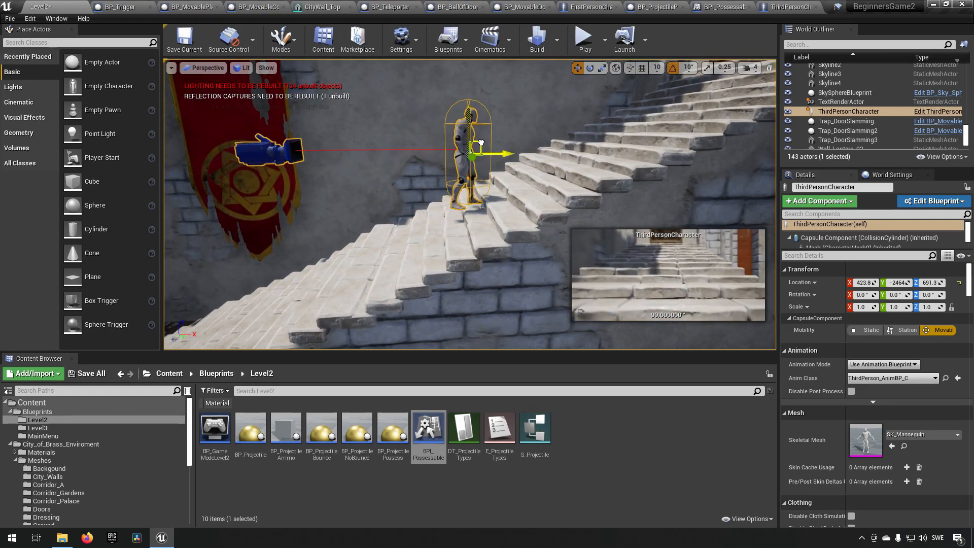
# - Check the view of the ThirdPersonCharacter from the courtyard in a play-test and move it farther up the stairs to about X 543, Z 749
pyautogui.click(584, 45)
pyautogui.press('w')
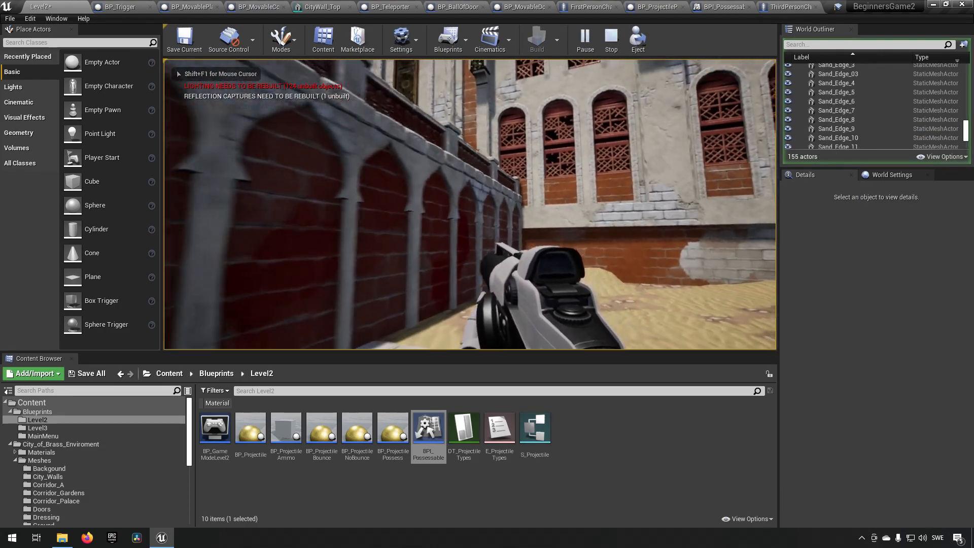
pyautogui.press('d')
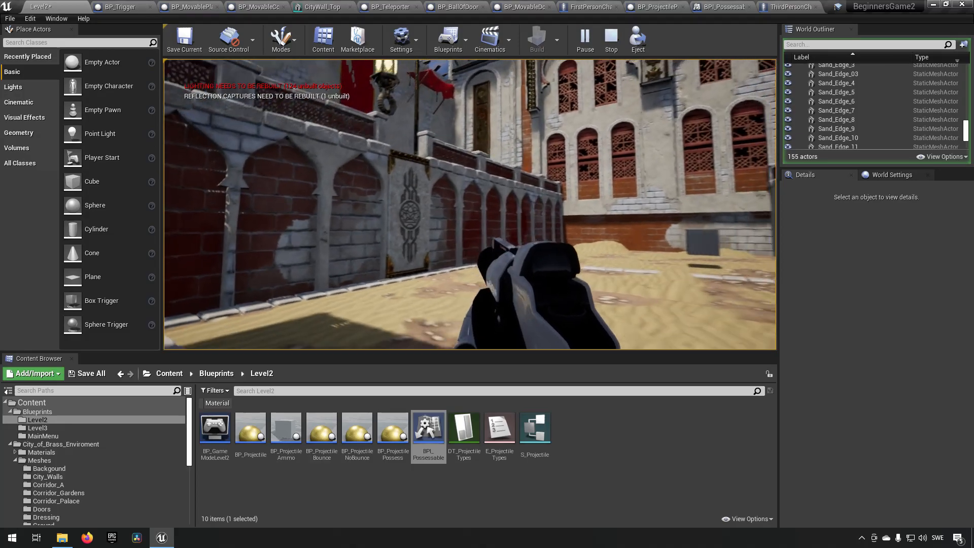
pyautogui.press('w')
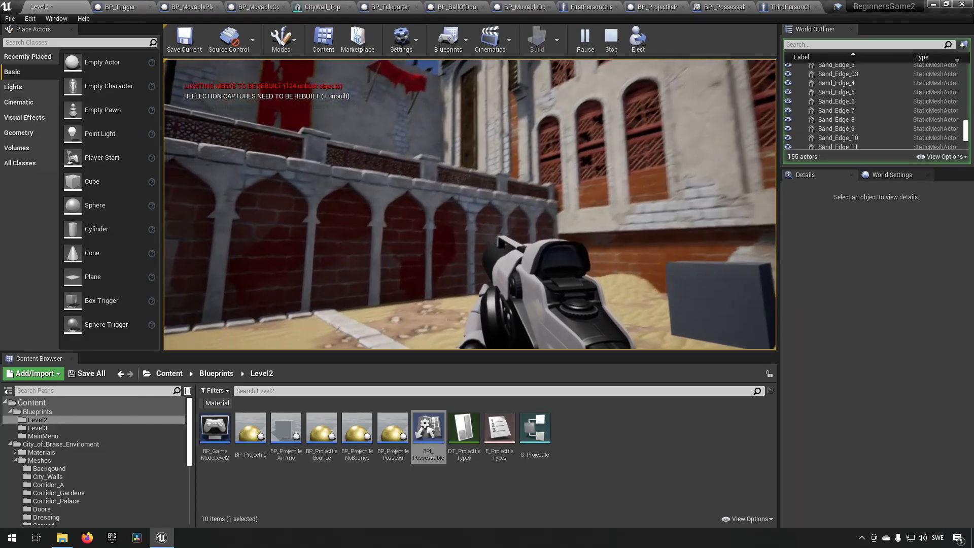
pyautogui.press('Escape')
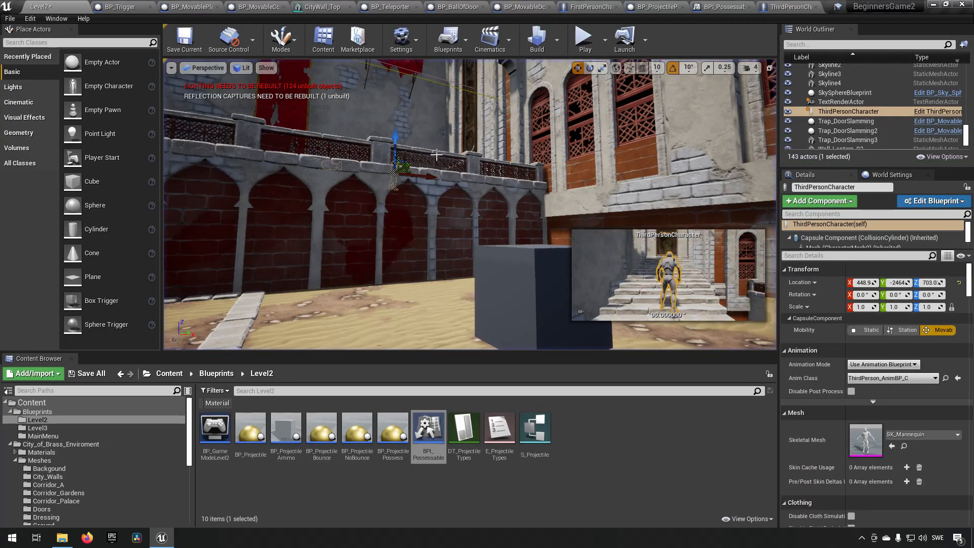
pyautogui.press('f')
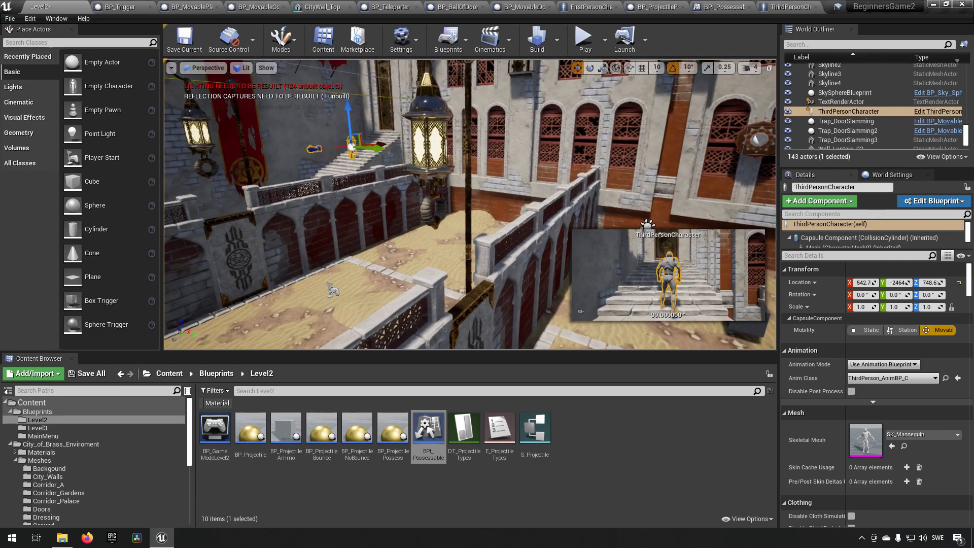
# - Inspect the projectile ammo type of the ammo pickup boxes on both sides of the dividing wall
pyautogui.moveTo(469, 203); pyautogui.dragTo(346, 235, button='right')
pyautogui.click(346, 235)
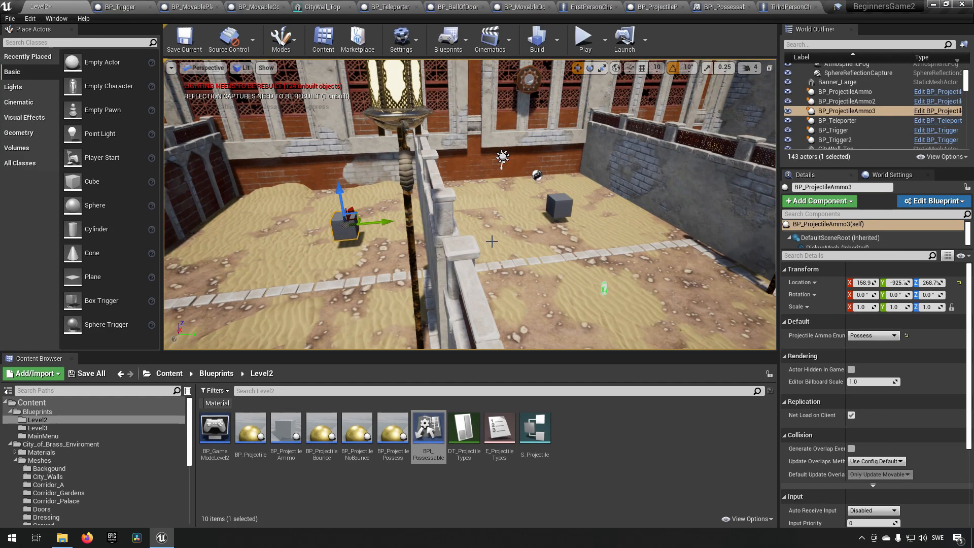
pyautogui.click(560, 213)
pyautogui.moveTo(544, 228); pyautogui.dragTo(470, 297, button='right')
pyautogui.click(541, 243)
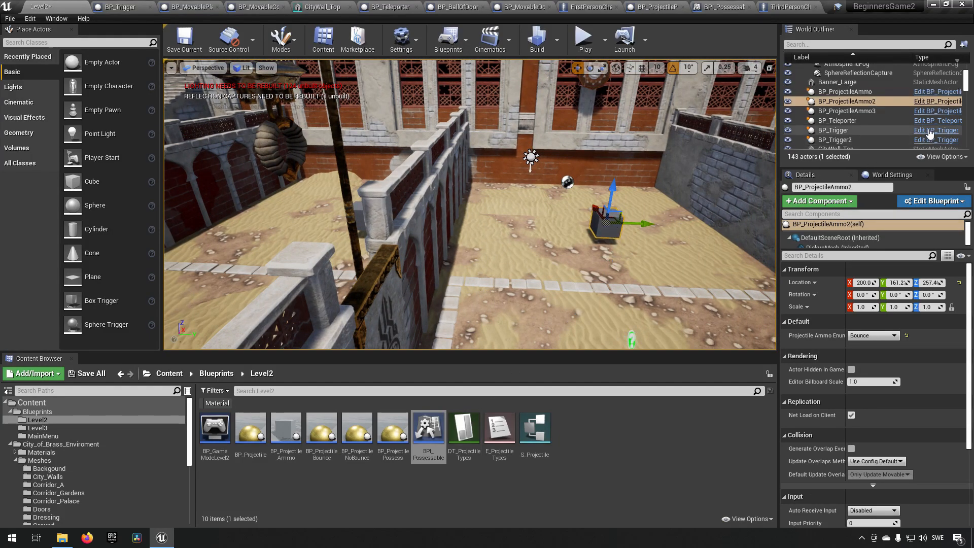
# - Open the blueprint of BP_ProjectileAmmo2 and examine the pickup overlap logic in its Event Graph
pyautogui.click(937, 100)
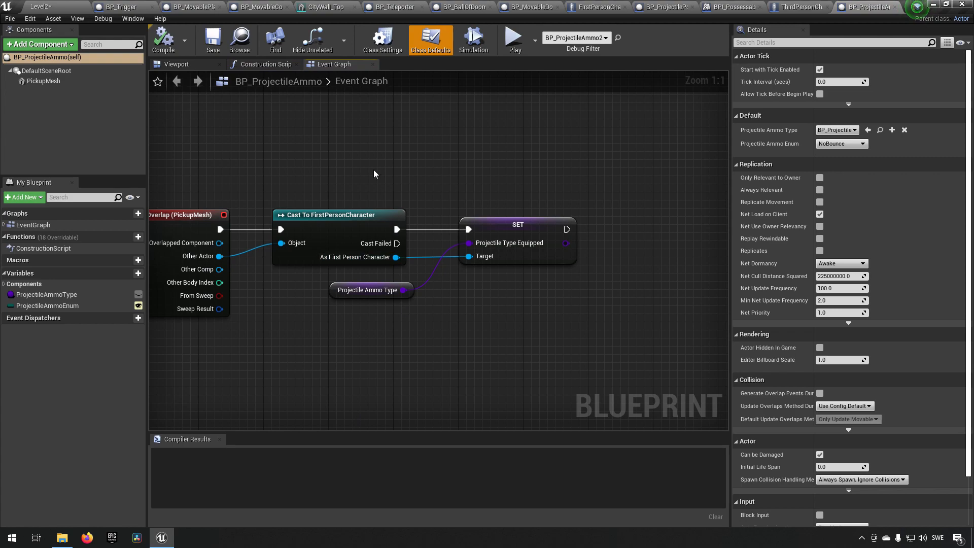
pyautogui.moveTo(375, 174); pyautogui.dragTo(468, 232, button='right')
pyautogui.moveTo(322, 186); pyautogui.dragTo(491, 198, button='right')
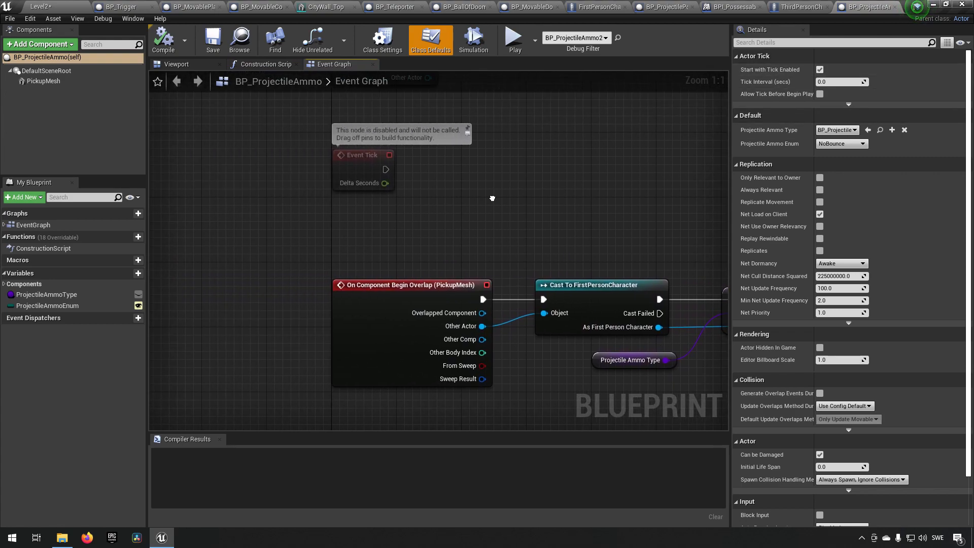
pyautogui.scroll(-2, 486, 205)
pyautogui.moveTo(582, 217); pyautogui.dragTo(465, 201, button='right')
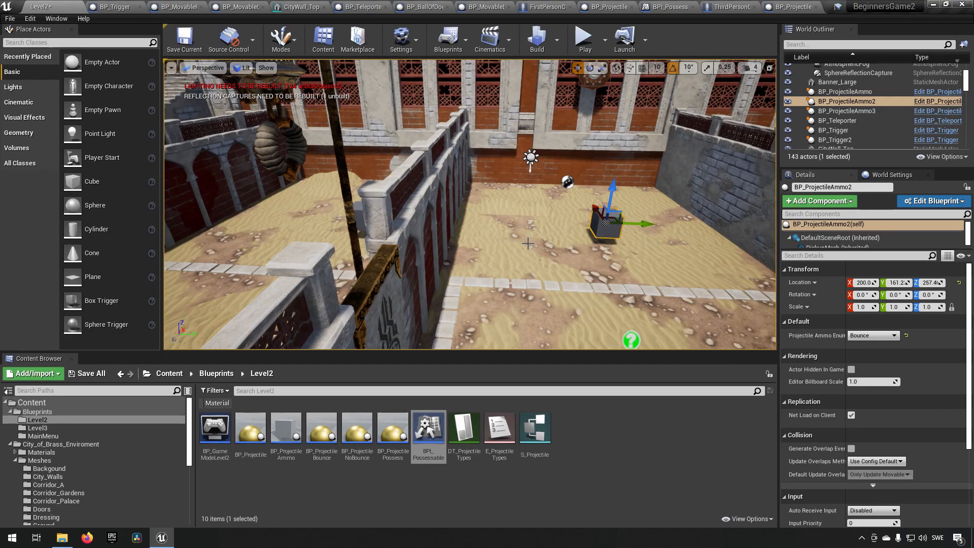
# - Select BP_ProjectileAmmo3 in the level, reopen its blueprint and review the overlap and Event BeginPlay logic
pyautogui.press('a')
pyautogui.moveTo(527, 243); pyautogui.dragTo(577, 249, button='right')
pyautogui.click(390, 222)
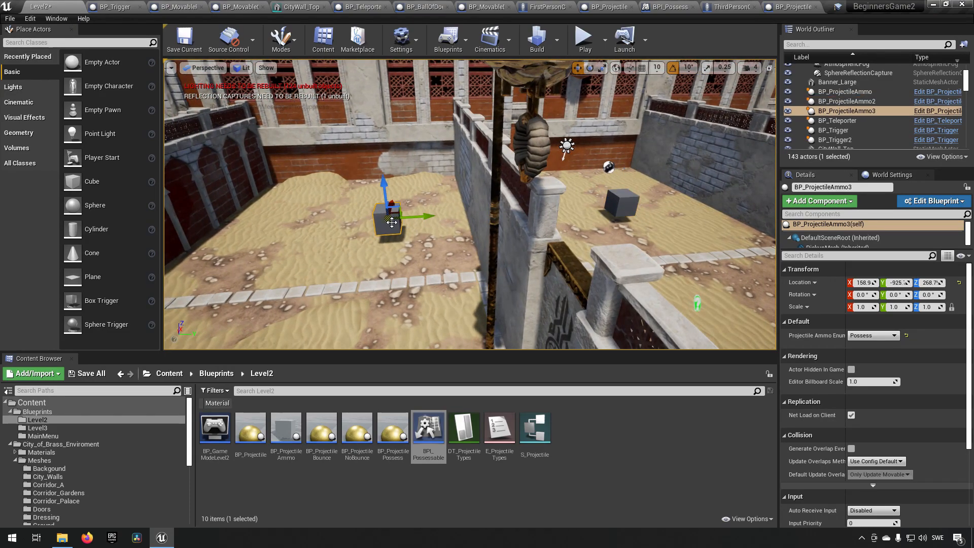
pyautogui.click(940, 111)
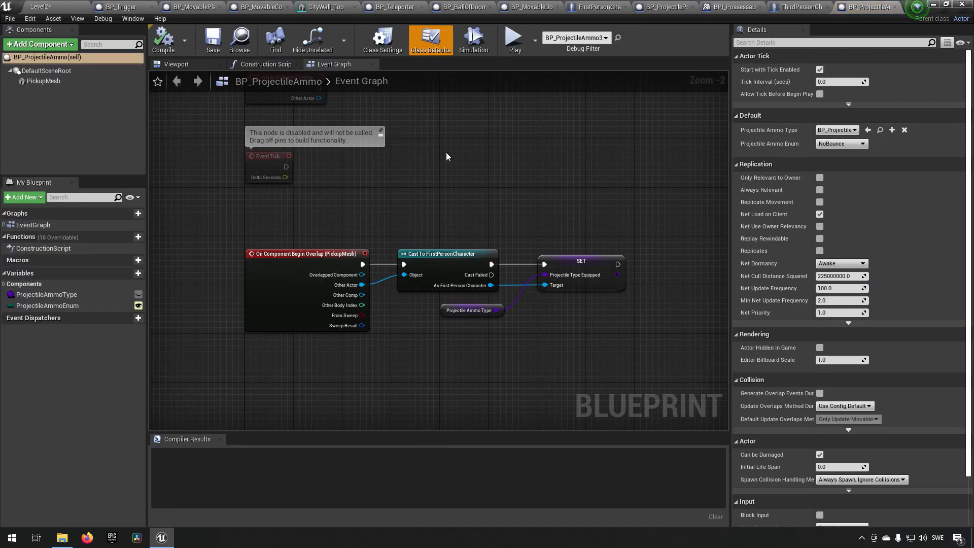
pyautogui.moveTo(542, 153); pyautogui.dragTo(450, 182, button='right')
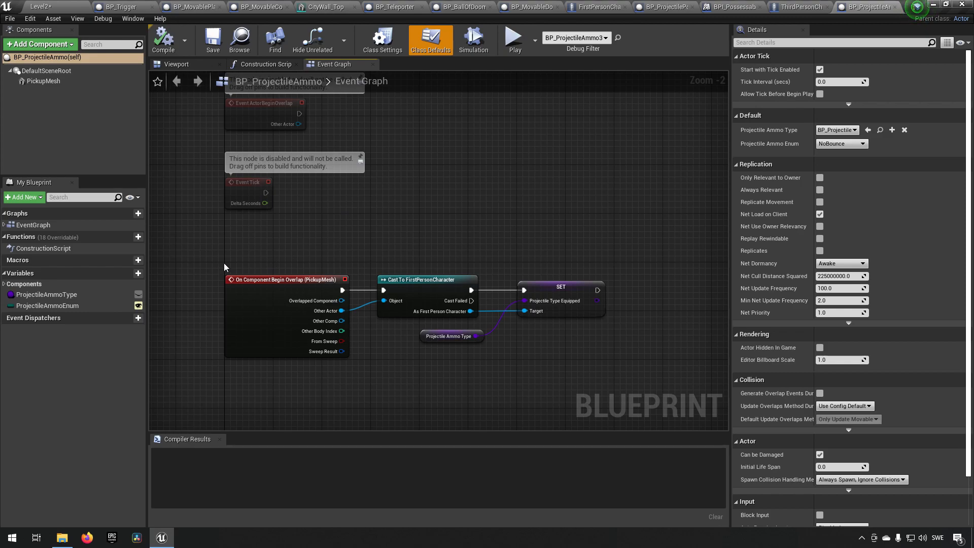
pyautogui.moveTo(395, 160); pyautogui.dragTo(421, 292, button='right')
pyautogui.moveTo(423, 189)
pyautogui.mouseDown(button='right')
pyautogui.moveTo(440, 244)
pyautogui.moveTo(439, 347)
pyautogui.mouseUp(button='right')
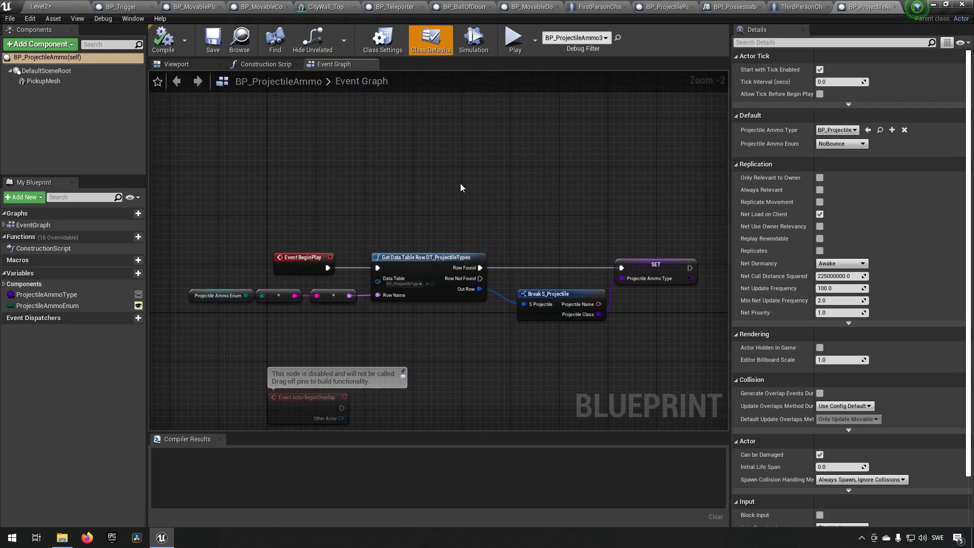
pyautogui.click(180, 64)
pyautogui.click(64, 45)
pyautogui.write('tex')
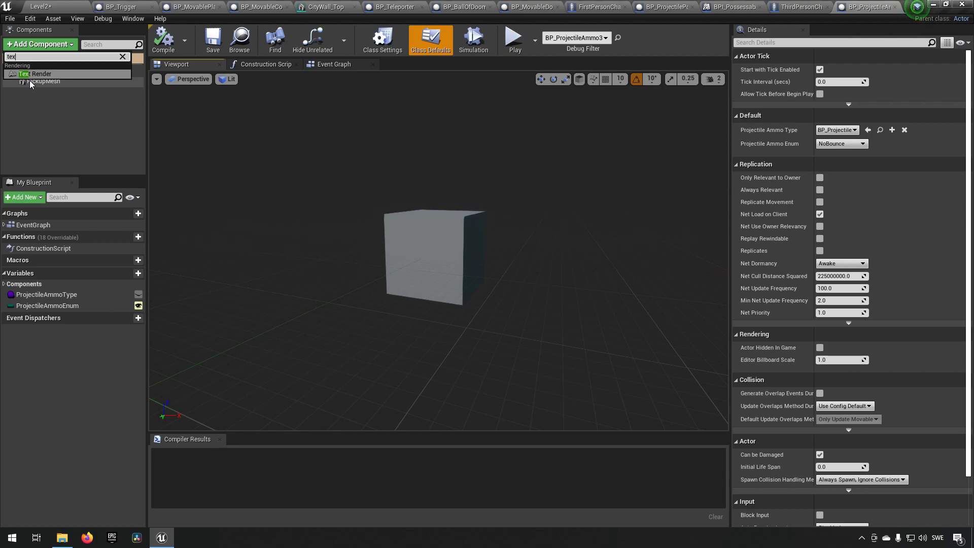
pyautogui.press('BackSpace')
pyautogui.press('BackSpace')
pyautogui.press('BackSpace')
pyautogui.write('bill')
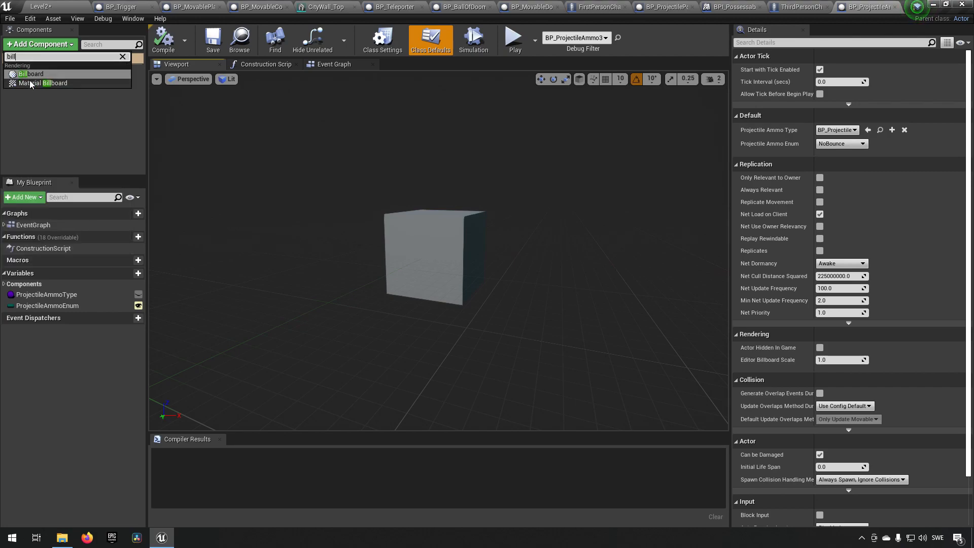
pyautogui.click(30, 75)
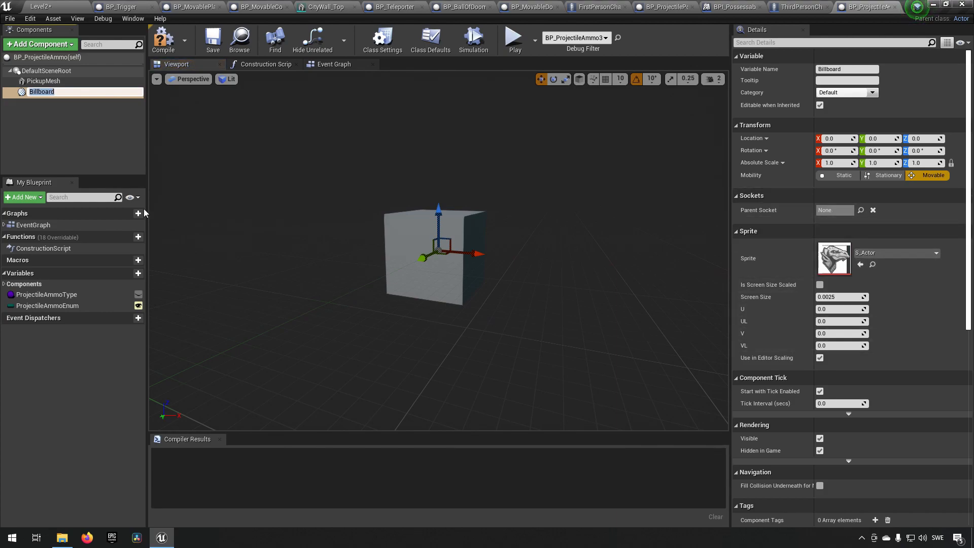
pyautogui.click(49, 94)
pyautogui.press('Delete')
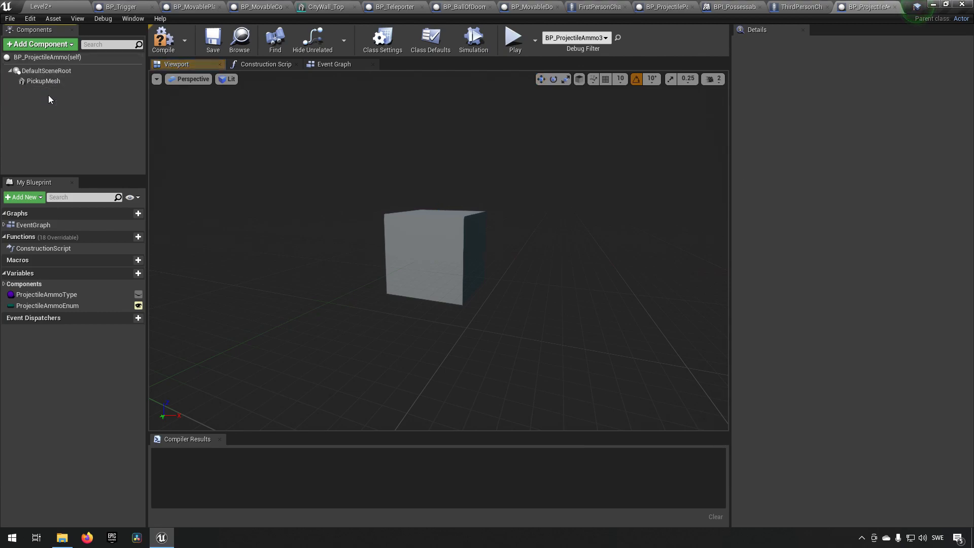
# - Add a Text Render component named AmmoNameText to the BP_ProjectileAmmo blueprint
pyautogui.click(65, 44)
pyautogui.write('text')
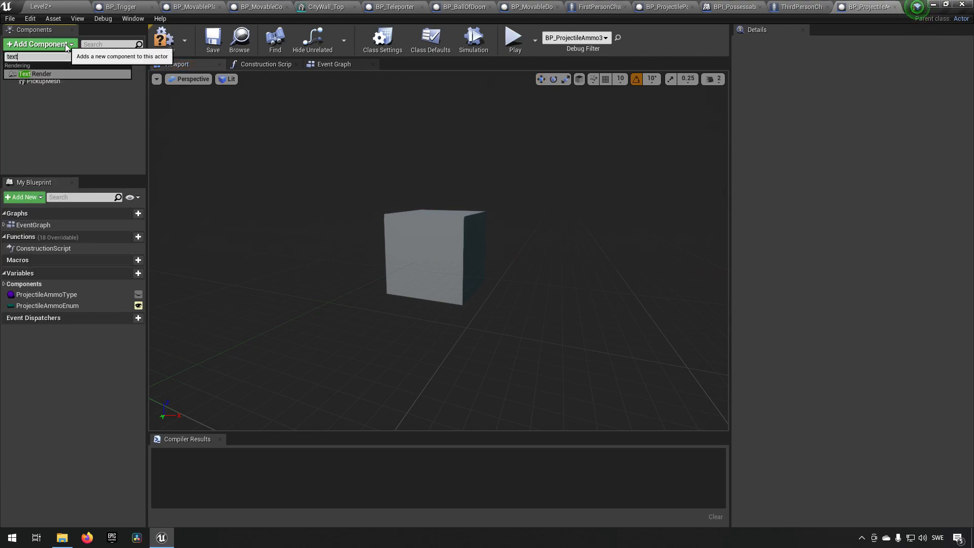
pyautogui.click(80, 75)
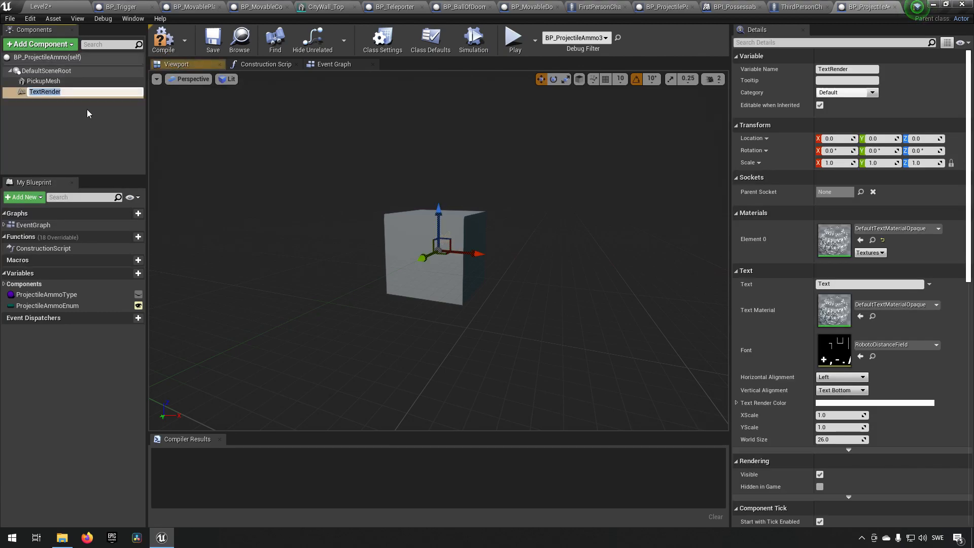
pyautogui.write('AmmoN')
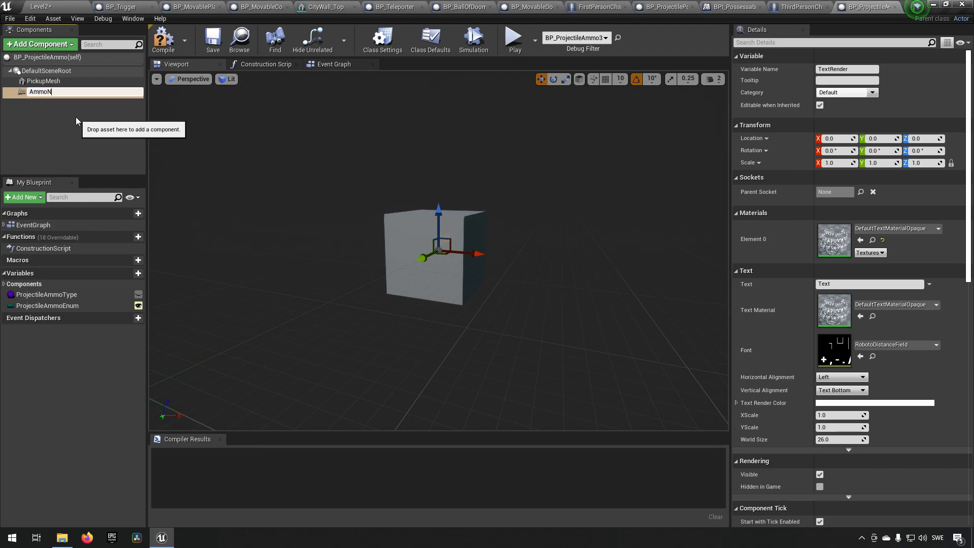
pyautogui.write('ameText')
pyautogui.press('Return')
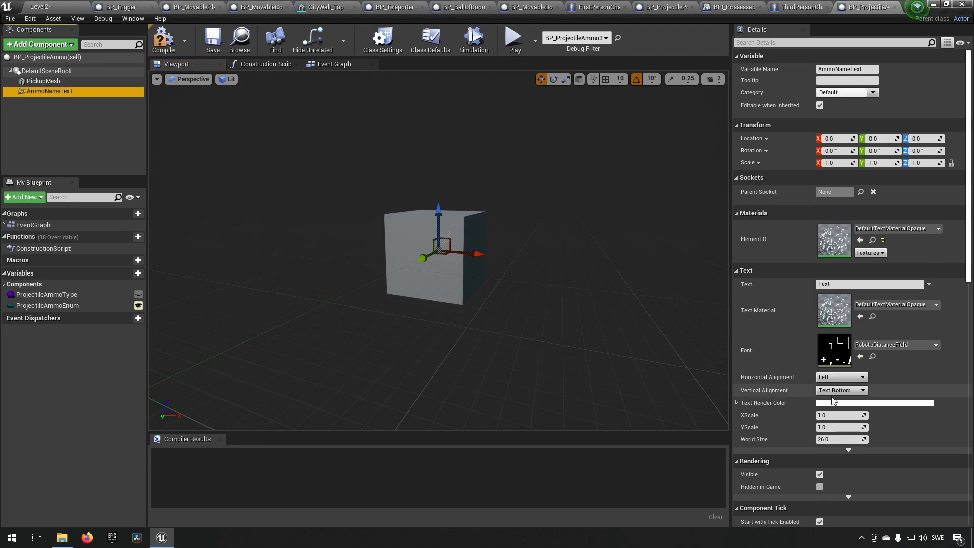
# - Search the AmmoNameText component's details for a billboard option and clear the search
pyautogui.scroll(-3, 845, 399)
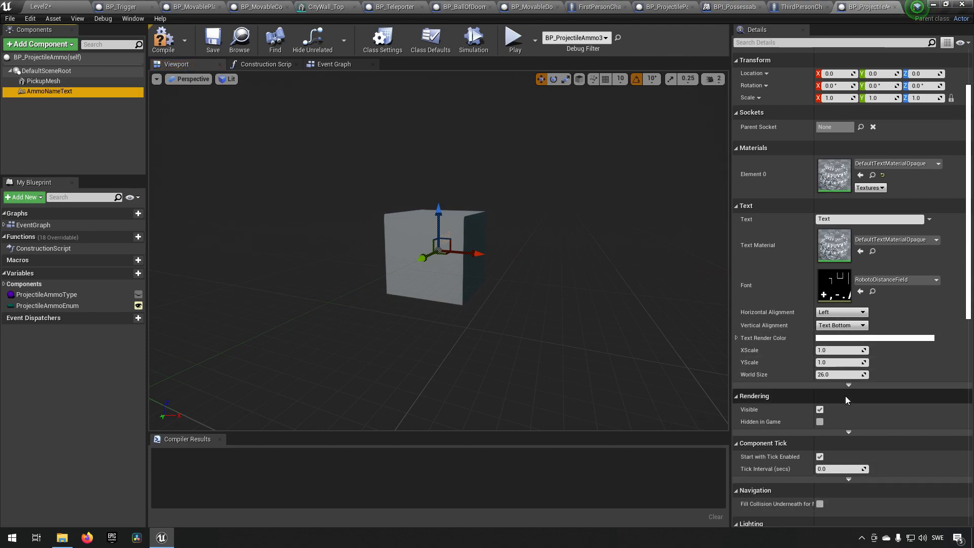
pyautogui.scroll(3, 845, 399)
pyautogui.click(836, 43)
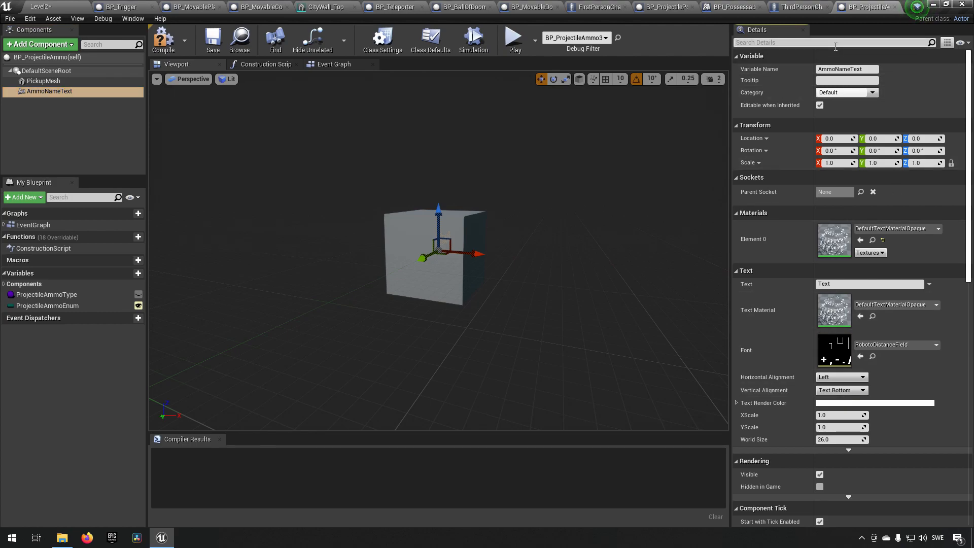
pyautogui.write('bil')
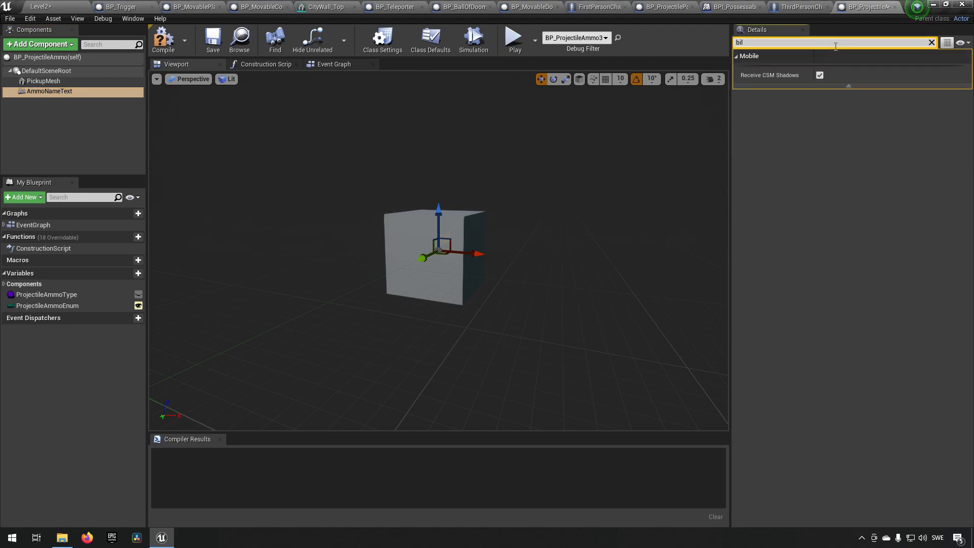
pyautogui.press('BackSpace')
pyautogui.press('BackSpace')
pyautogui.press('BackSpace')
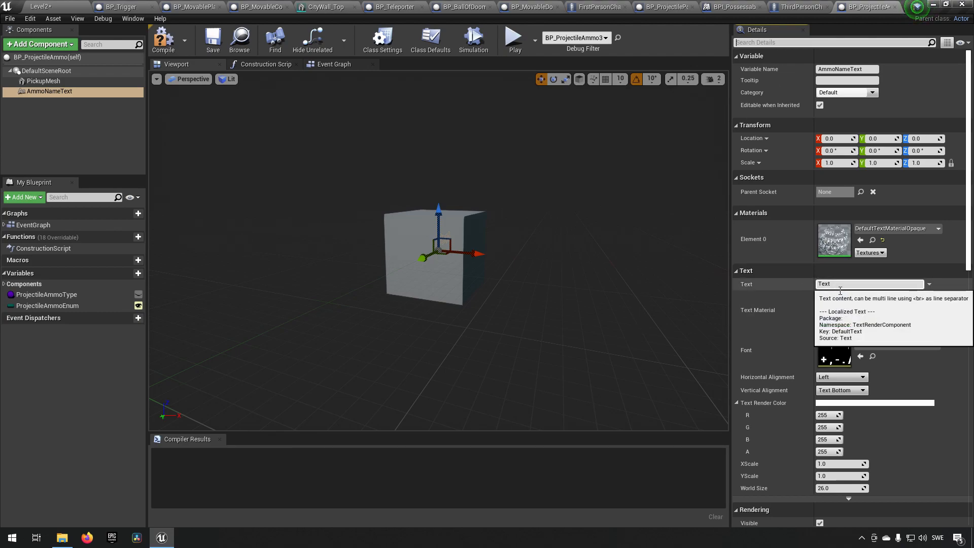
# - Set the AmmoNameText text to Ammo and raise it above the cube to about Z 86
pyautogui.click(790, 287)
pyautogui.write('Ammo')
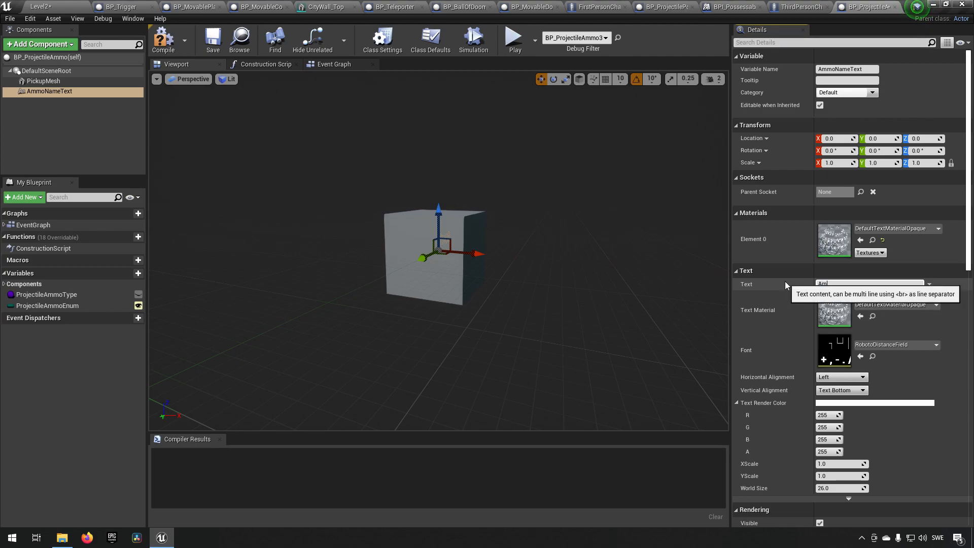
pyautogui.moveTo(438, 211); pyautogui.dragTo(439, 138)
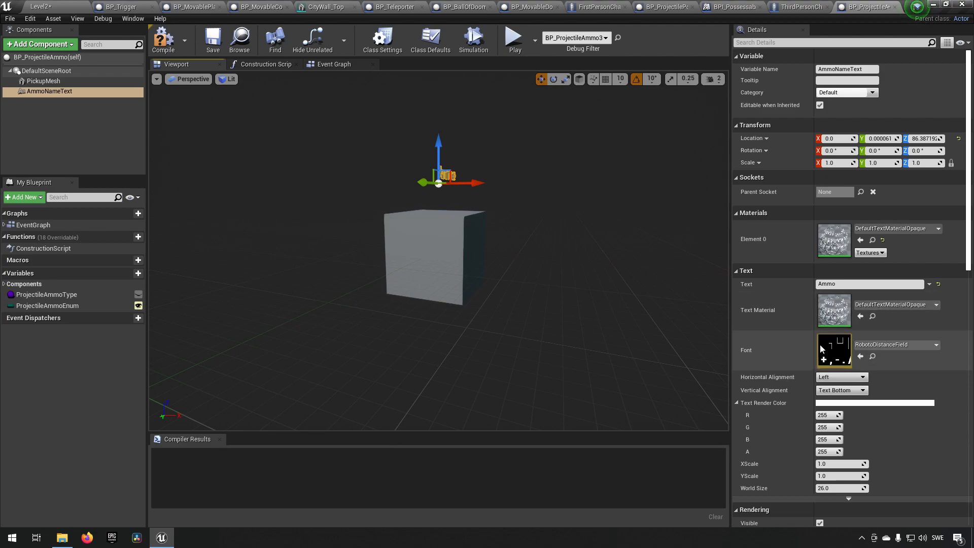
# - Set the Ammo text's horizontal alignment to Center, and compile and save the blueprint
pyautogui.scroll(-2, 819, 344)
pyautogui.click(825, 360)
pyautogui.moveTo(703, 325); pyautogui.dragTo(462, 320, button='right')
pyautogui.moveTo(464, 234); pyautogui.dragTo(475, 232, button='right')
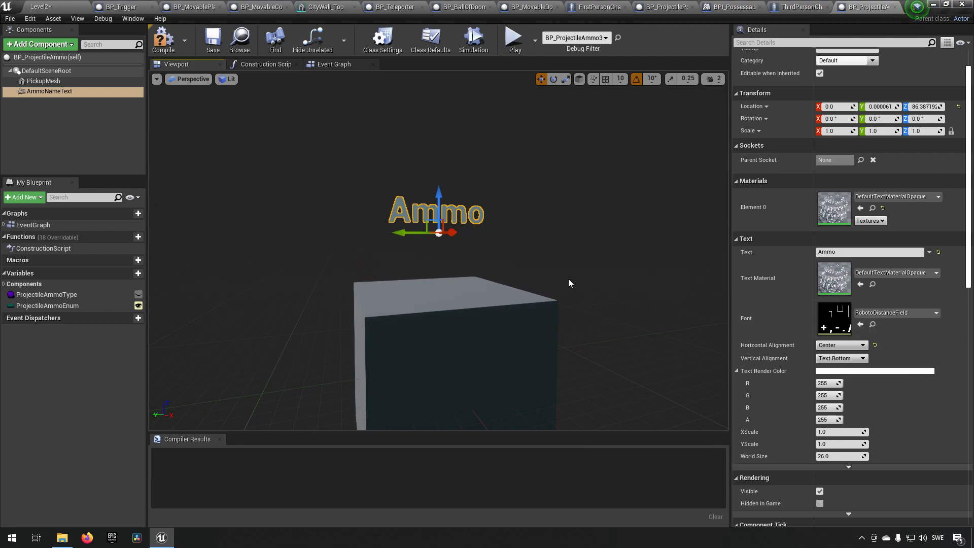
pyautogui.click(164, 40)
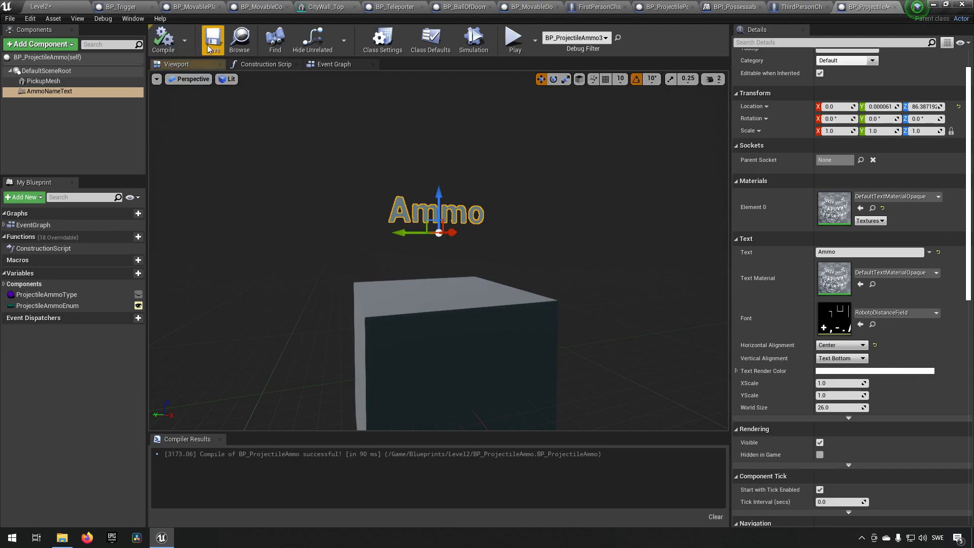
# - In the BP_ProjectileAmmo event graph, add an AmmoNameText reference and create a Set Text node from it
pyautogui.click(332, 64)
pyautogui.moveTo(545, 208); pyautogui.dragTo(523, 202, button='right')
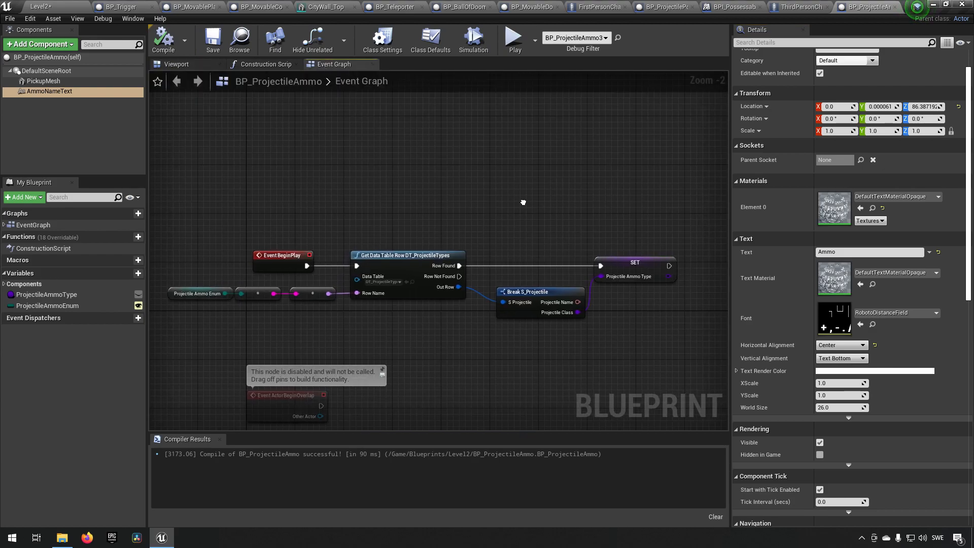
pyautogui.moveTo(212, 204); pyautogui.dragTo(682, 347)
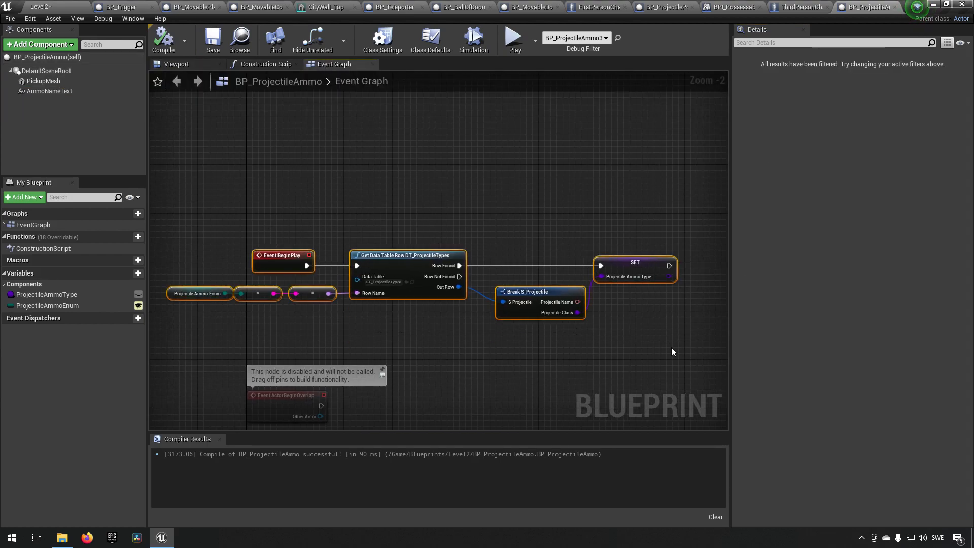
pyautogui.moveTo(554, 350); pyautogui.dragTo(530, 343, button='right')
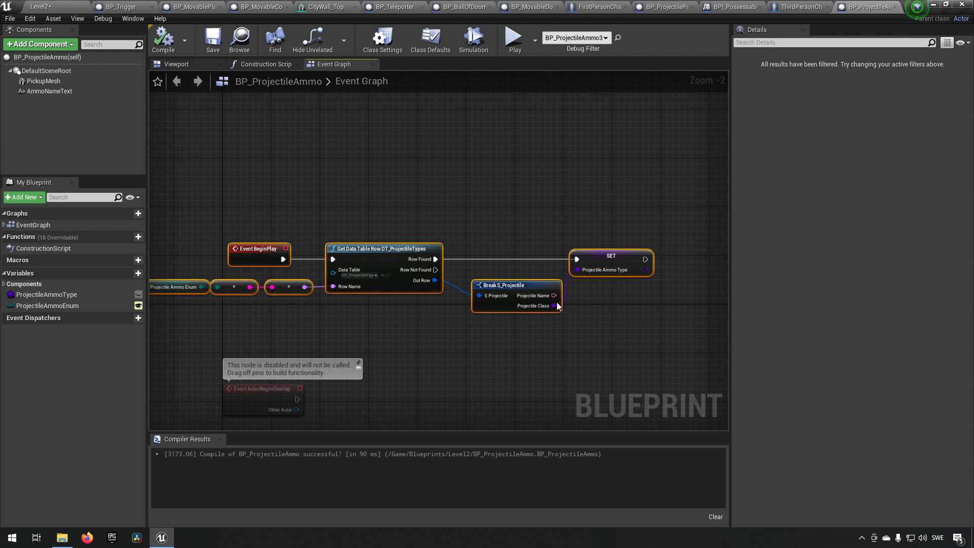
pyautogui.moveTo(642, 351); pyautogui.dragTo(401, 345, button='right')
pyautogui.moveTo(321, 312); pyautogui.dragTo(337, 318, button='right')
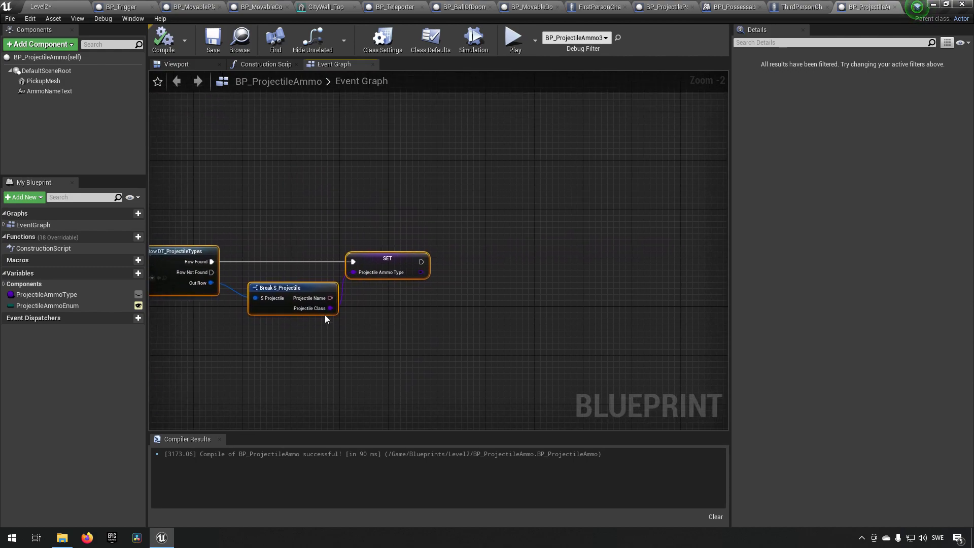
pyautogui.moveTo(49, 91); pyautogui.dragTo(480, 287)
pyautogui.write('set tex')
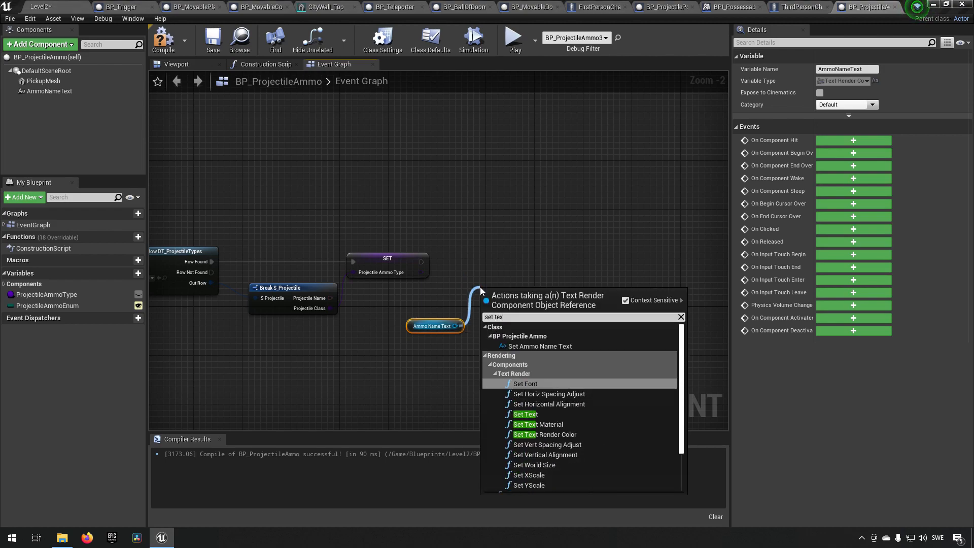
pyautogui.write('t')
pyautogui.press('Down')
pyautogui.press('Down')
pyautogui.press('Down')
pyautogui.press('Return')
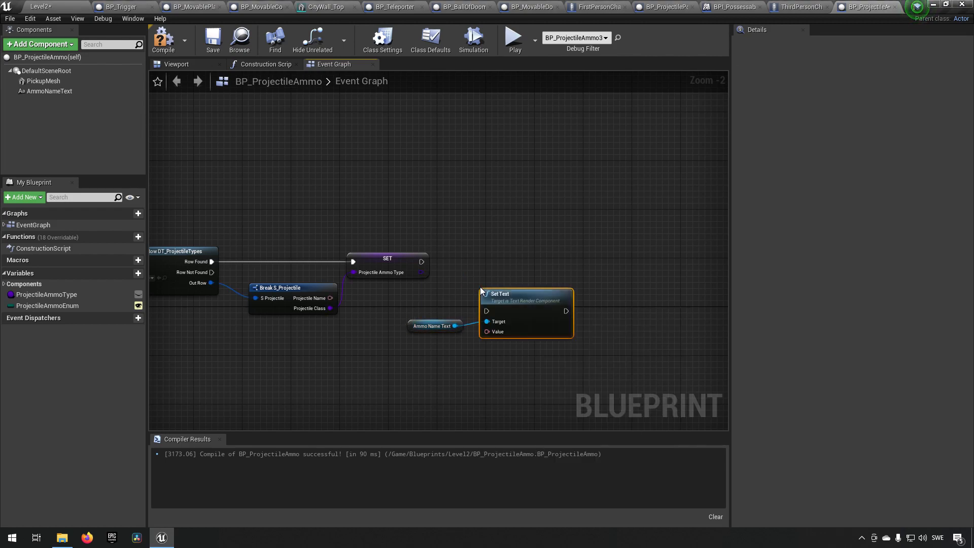
# - Run Set Text after the Projectile Ammo Type SET node, feed Projectile Name into its Value, and tidy the nodes
pyautogui.moveTo(492, 294); pyautogui.dragTo(492, 257)
pyautogui.moveTo(423, 262); pyautogui.dragTo(487, 276)
pyautogui.moveTo(331, 298); pyautogui.dragTo(492, 294)
pyautogui.moveTo(531, 256); pyautogui.dragTo(519, 244)
pyautogui.moveTo(431, 326); pyautogui.dragTo(395, 313)
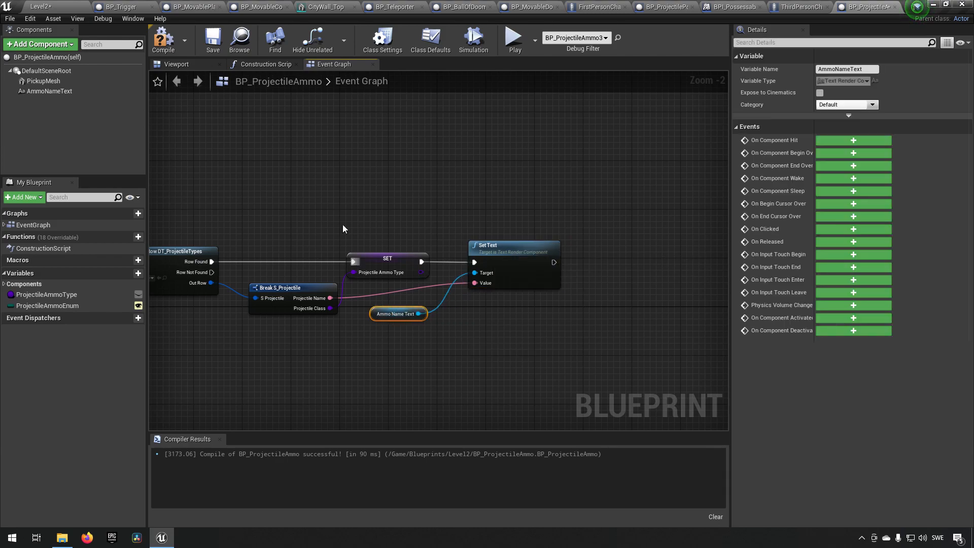
# - Compile and save BP_ProjectileAmmo, and play-test Level2 to check the floating ammo name
pyautogui.click(164, 51)
pyautogui.click(205, 39)
pyautogui.click(43, 7)
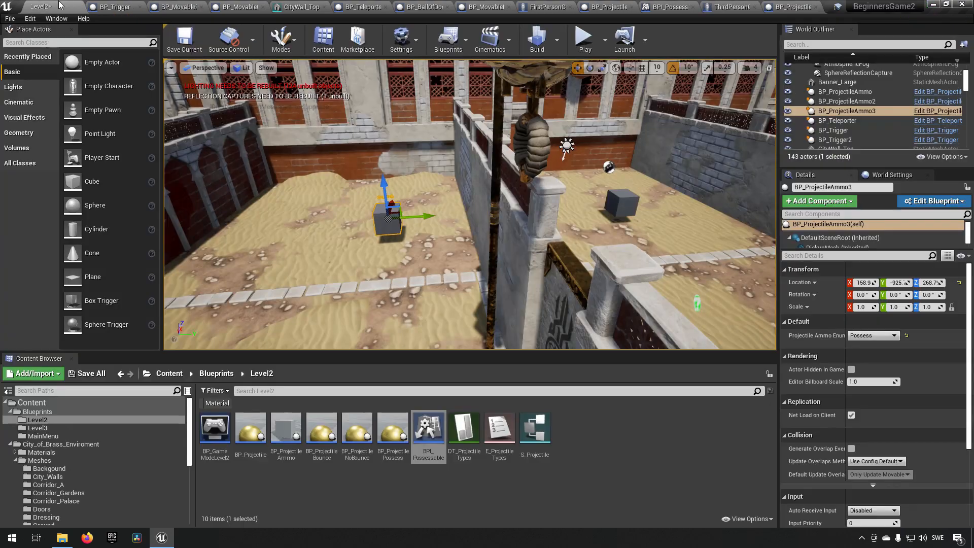
pyautogui.click(584, 40)
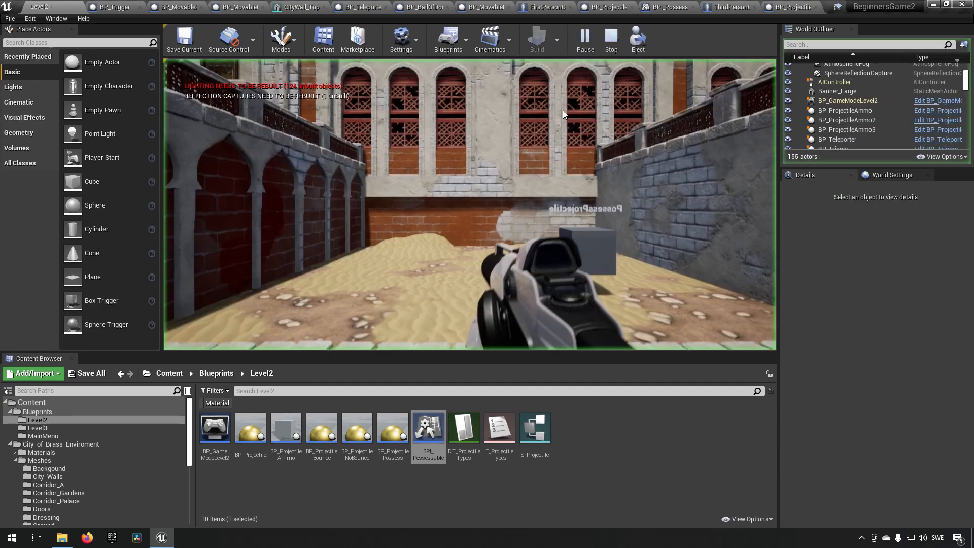
pyautogui.press('s')
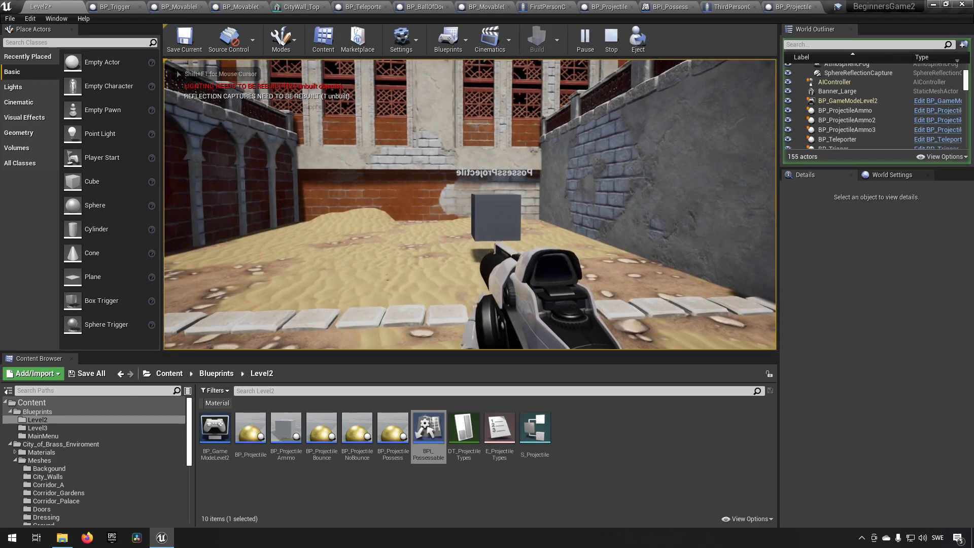
pyautogui.press('Escape')
# - Rotate the BP_ProjectileAmmo3 pickup in Level2 by about 180° around Z
pyautogui.rightClick(553, 260)
pyautogui.press('e')
pyautogui.press('r')
pyautogui.press('w')
pyautogui.moveTo(549, 248); pyautogui.dragTo(479, 305, button='right')
pyautogui.press('e')
pyautogui.press('e')
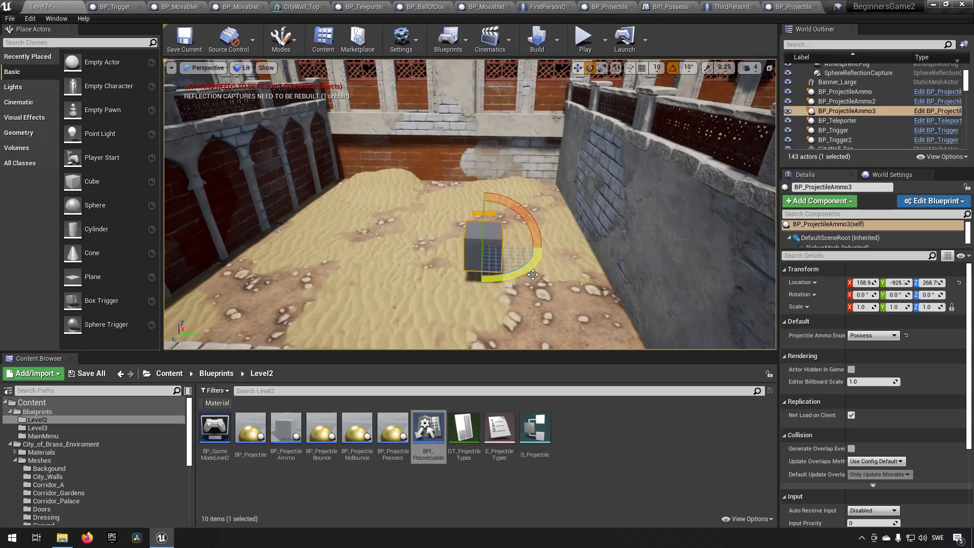
pyautogui.moveTo(355, 265); pyautogui.dragTo(267, 259)
pyautogui.moveTo(533, 273); pyautogui.dragTo(380, 271)
pyautogui.moveTo(485, 261)
pyautogui.mouseDown(button='right')
pyautogui.moveTo(548, 264)
pyautogui.moveTo(457, 269)
pyautogui.moveTo(513, 273)
pyautogui.moveTo(496, 272)
pyautogui.mouseUp(button='right')
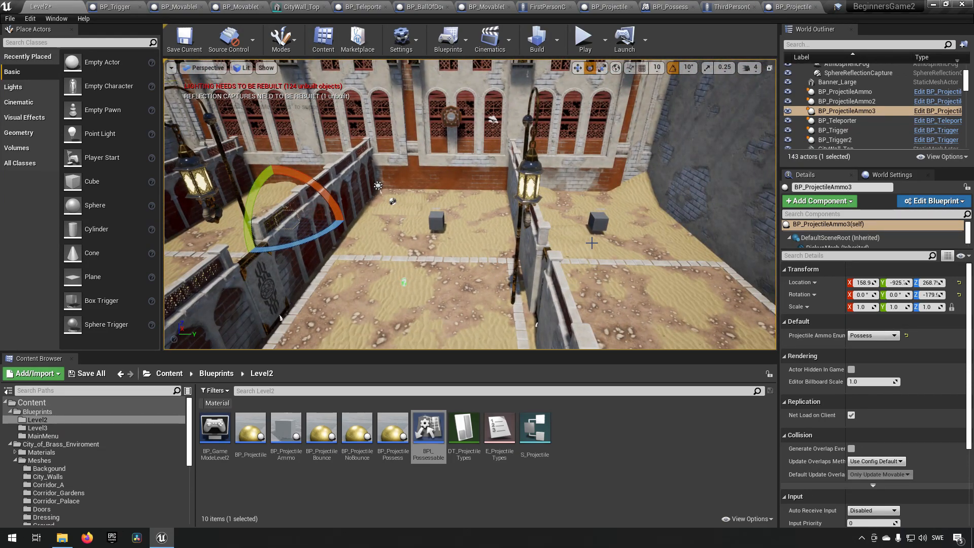
pyautogui.moveTo(387, 245); pyautogui.dragTo(478, 312, button='right')
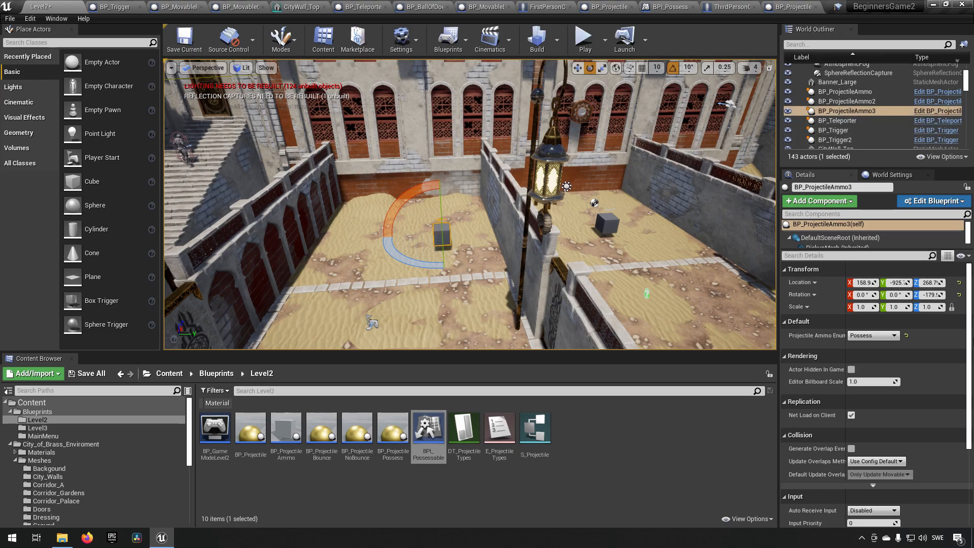
# - Browse the project content for a treasure particle effect in InfinityBladeEffects/Effects/FX_Treasure/Chest
pyautogui.click(37, 411)
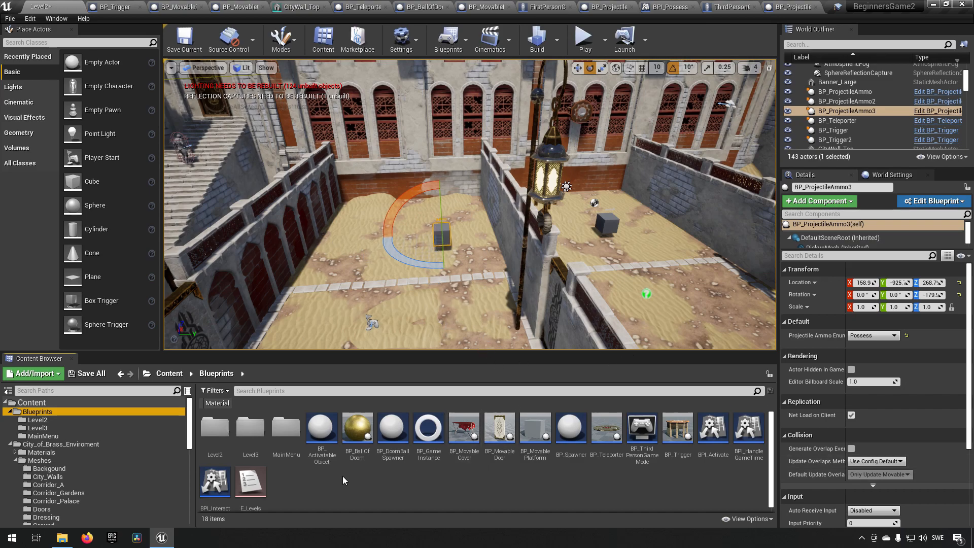
pyautogui.scroll(-5, 63, 477)
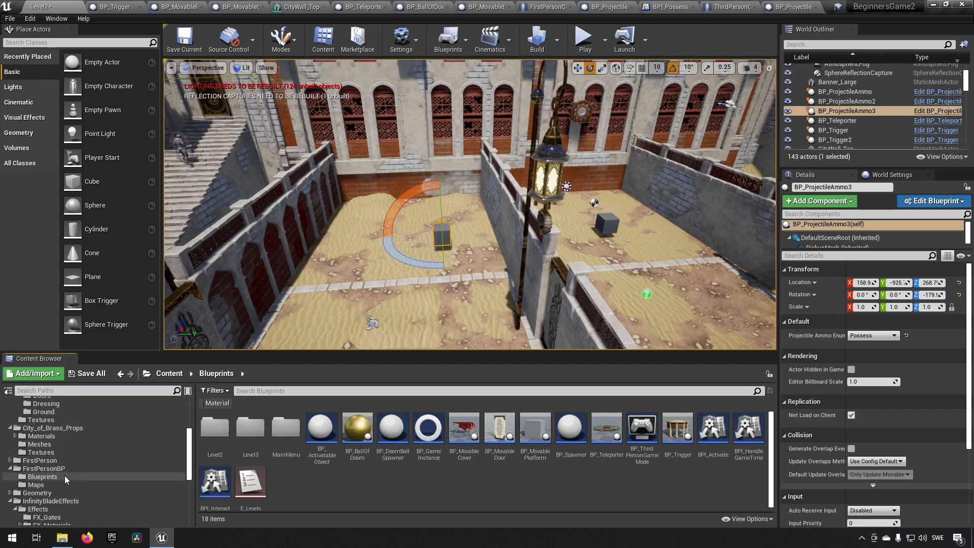
pyautogui.scroll(-3, 81, 467)
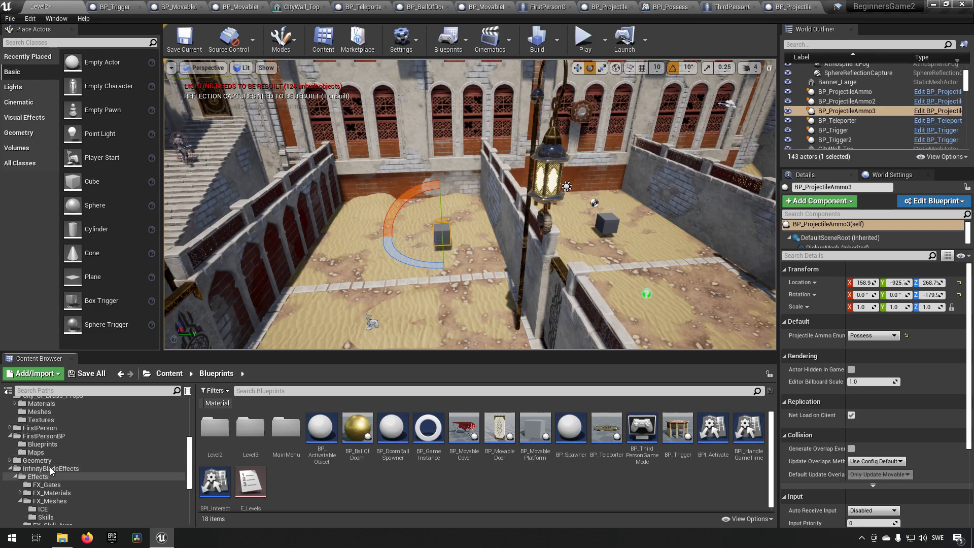
pyautogui.scroll(-2, 67, 473)
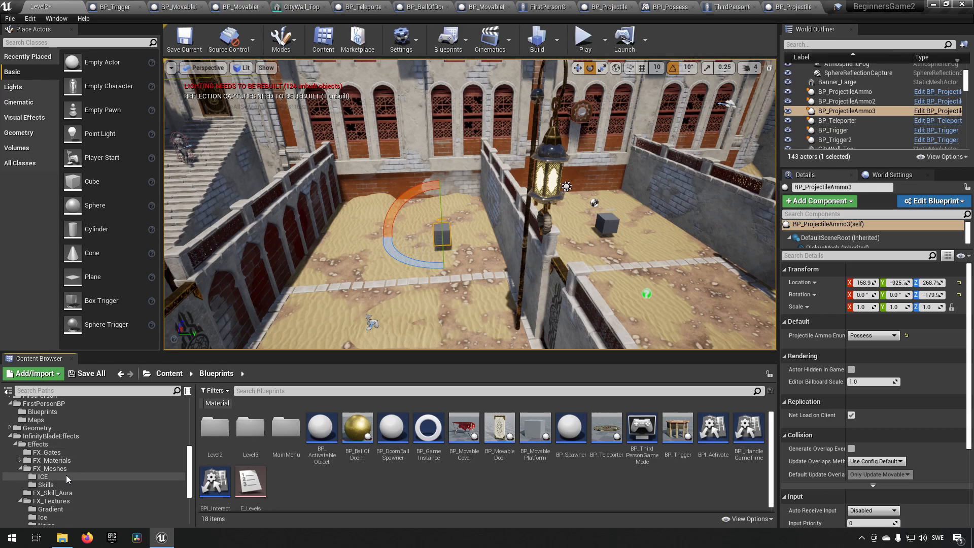
pyautogui.scroll(1, 47, 495)
pyautogui.click(53, 452)
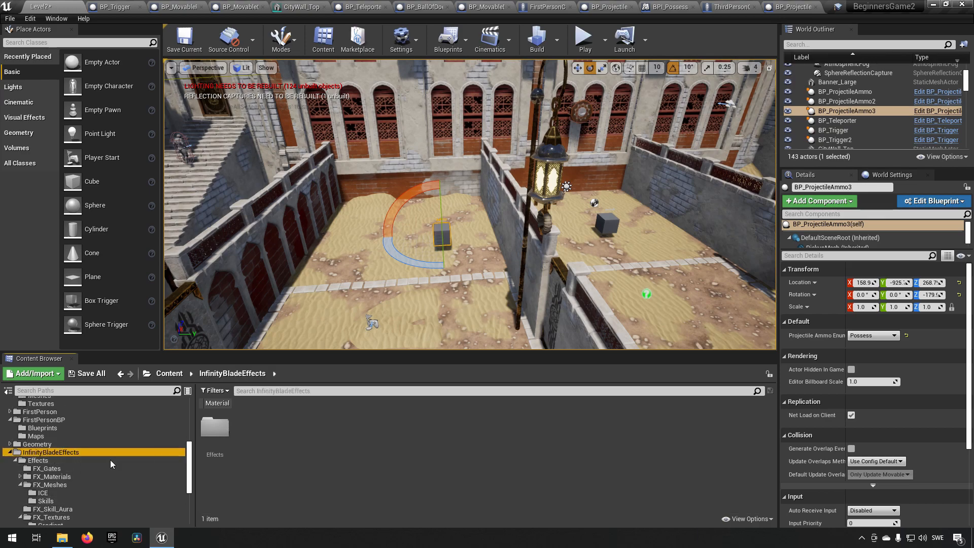
pyautogui.doubleClick(231, 441)
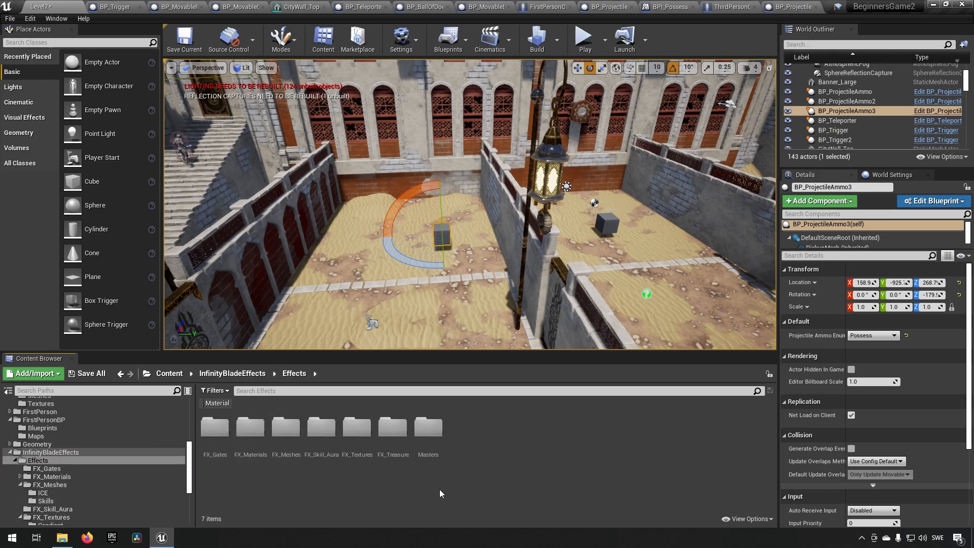
pyautogui.doubleClick(393, 428)
pyautogui.doubleClick(214, 426)
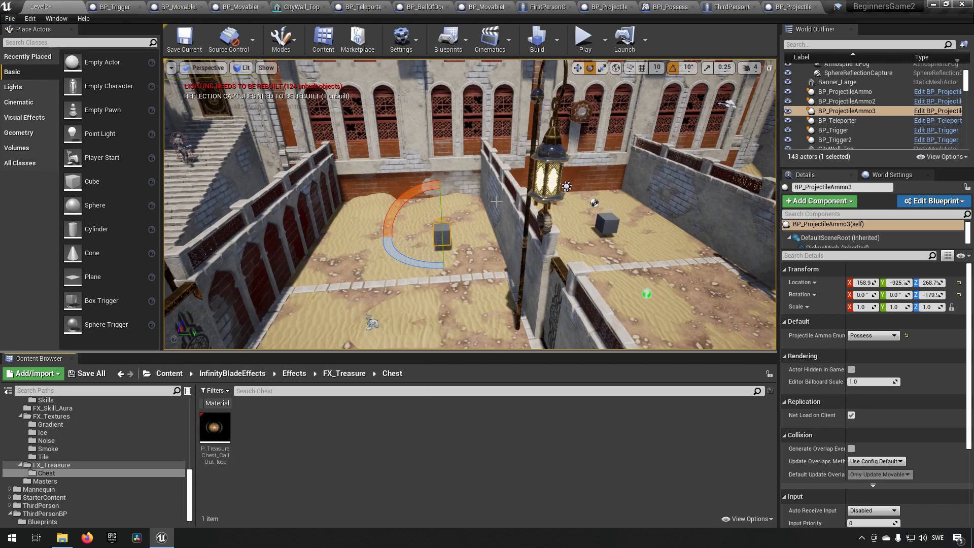
# - Add a Spawn Emitter at Location node after Set Text in the BP_ProjectileAmmo event graph and align it with the chain
pyautogui.click(942, 111)
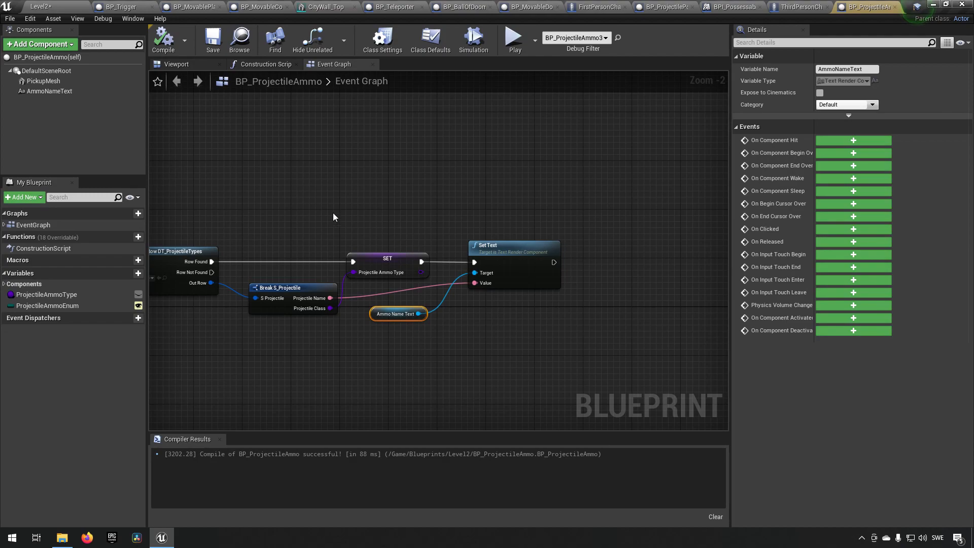
pyautogui.moveTo(205, 120); pyautogui.dragTo(417, 198, button='right')
pyautogui.moveTo(619, 234); pyautogui.dragTo(223, 211, button='right')
pyautogui.moveTo(383, 273); pyautogui.dragTo(422, 269)
pyautogui.write('spawn parti')
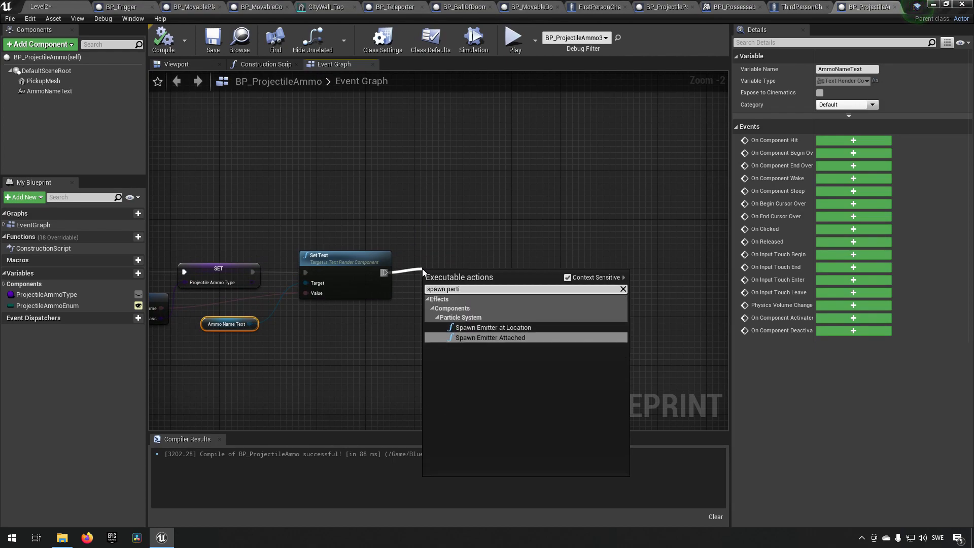
pyautogui.press('Up')
pyautogui.press('Return')
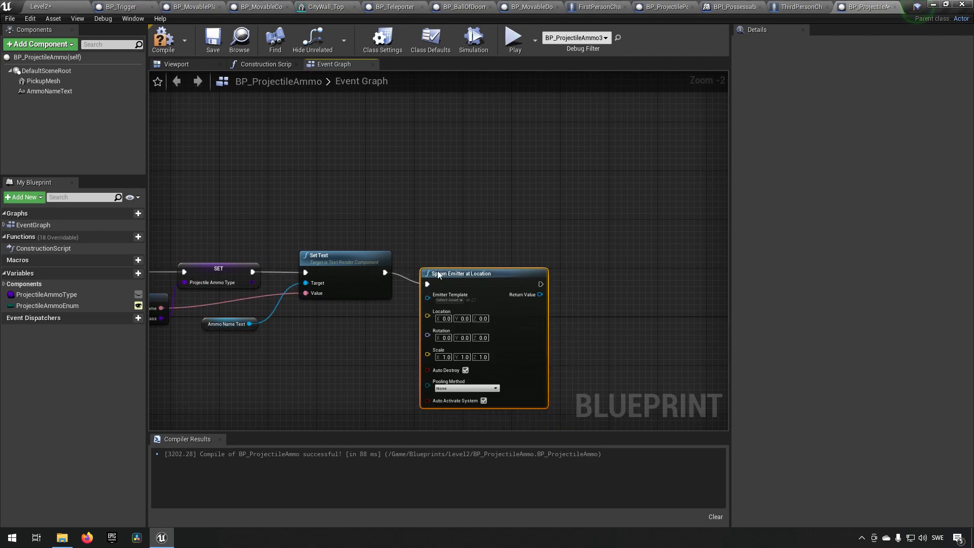
pyautogui.moveTo(464, 282); pyautogui.dragTo(500, 271)
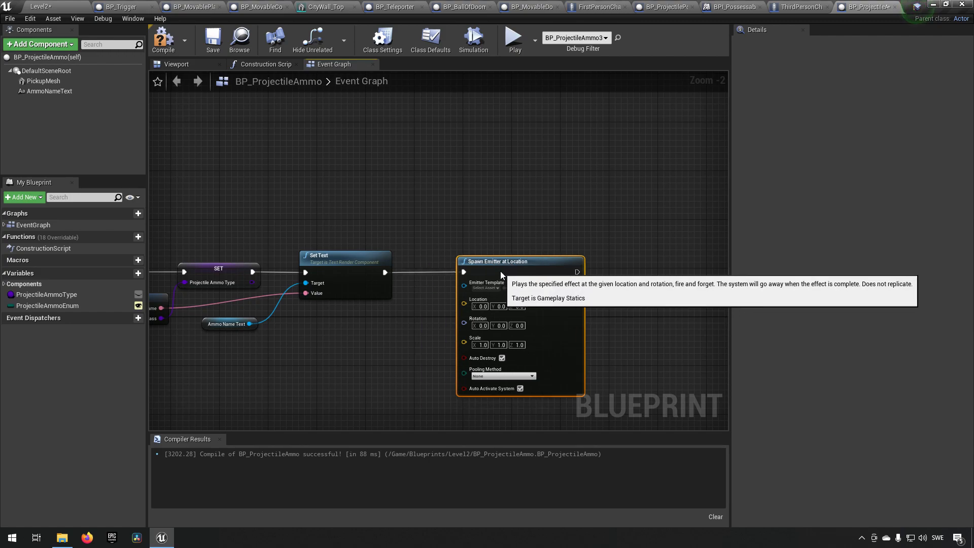
# - Add a GetActorLocation node and connect its Return Value to the Location of Spawn Emitter at Location
pyautogui.rightClick(317, 327)
pyautogui.write('get actorloc')
pyautogui.press('Return')
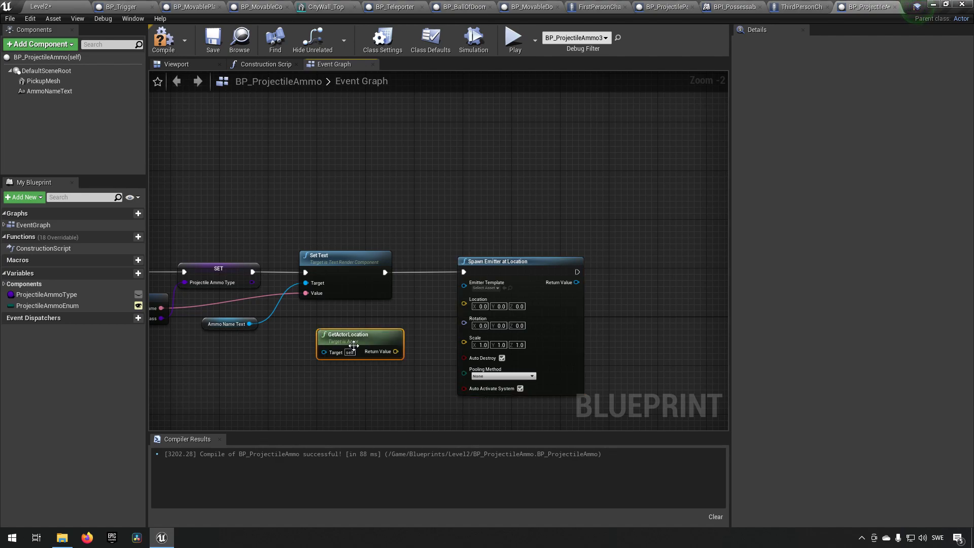
pyautogui.moveTo(395, 351); pyautogui.dragTo(468, 305)
# - Set the Spawn Emitter's template to P_TreasureChest_CallOut_loop, align the GetActorLocation node under SetText, and compile the blueprint
pyautogui.click(484, 287)
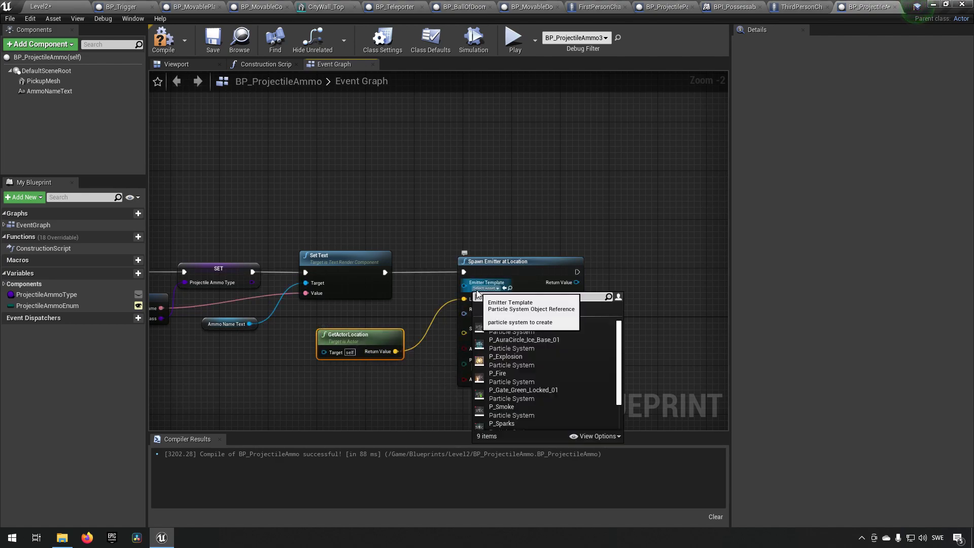
pyautogui.write('cehst')
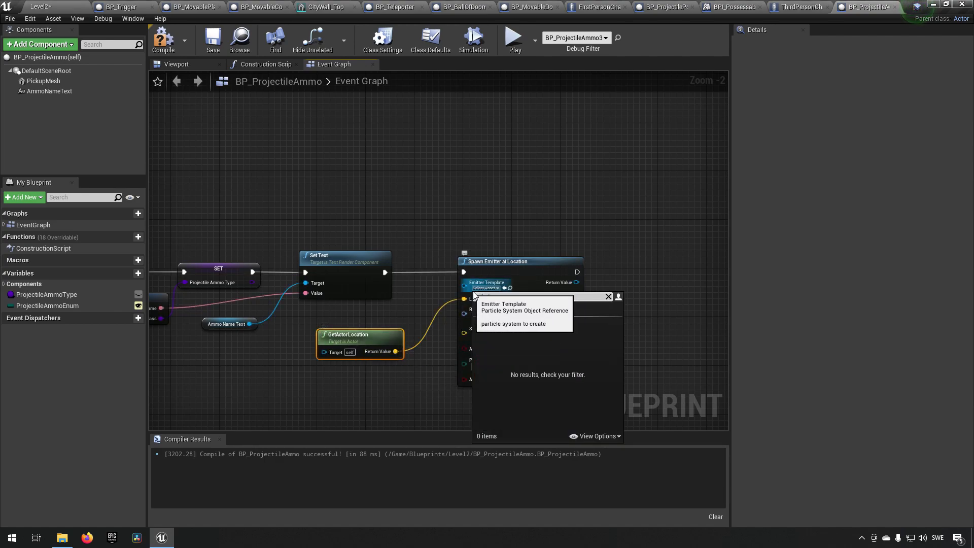
pyautogui.press('BackSpace')
pyautogui.press('BackSpace')
pyautogui.press('BackSpace')
pyautogui.press('BackSpace')
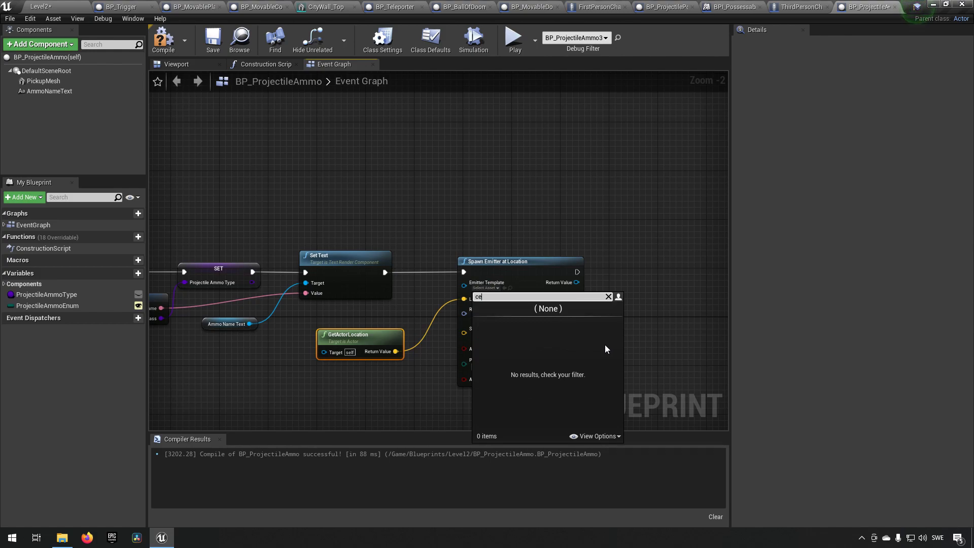
pyautogui.write('hest')
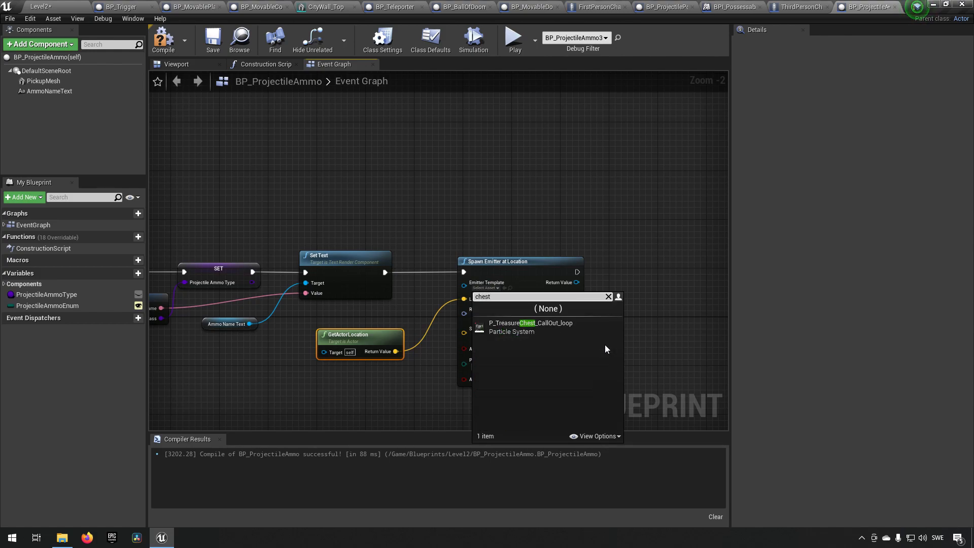
pyautogui.click(580, 331)
pyautogui.moveTo(378, 336); pyautogui.dragTo(360, 324)
pyautogui.click(163, 41)
# - Playtest Level2 and check the particle effect on the ammo pickup cube
pyautogui.click(76, 5)
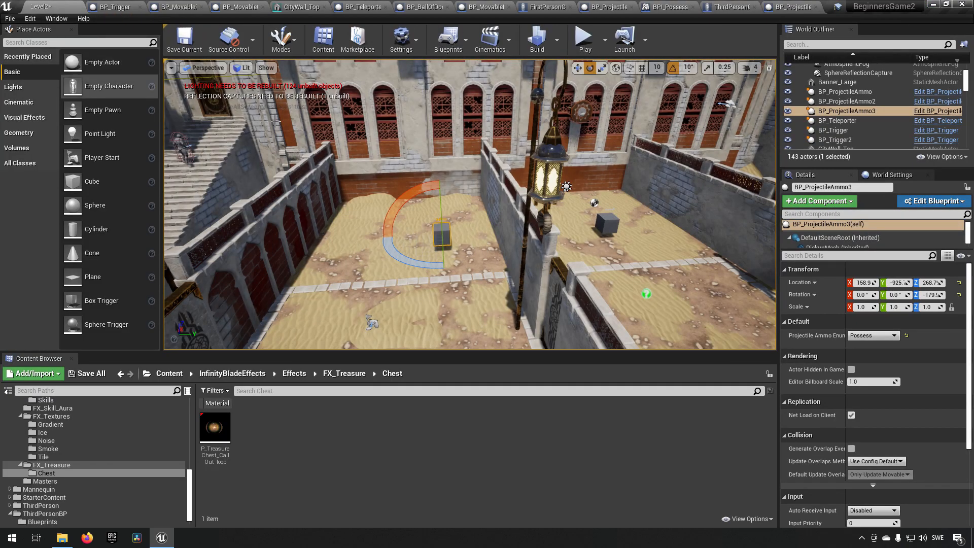
pyautogui.click(585, 37)
pyautogui.click(526, 163)
pyautogui.press('w')
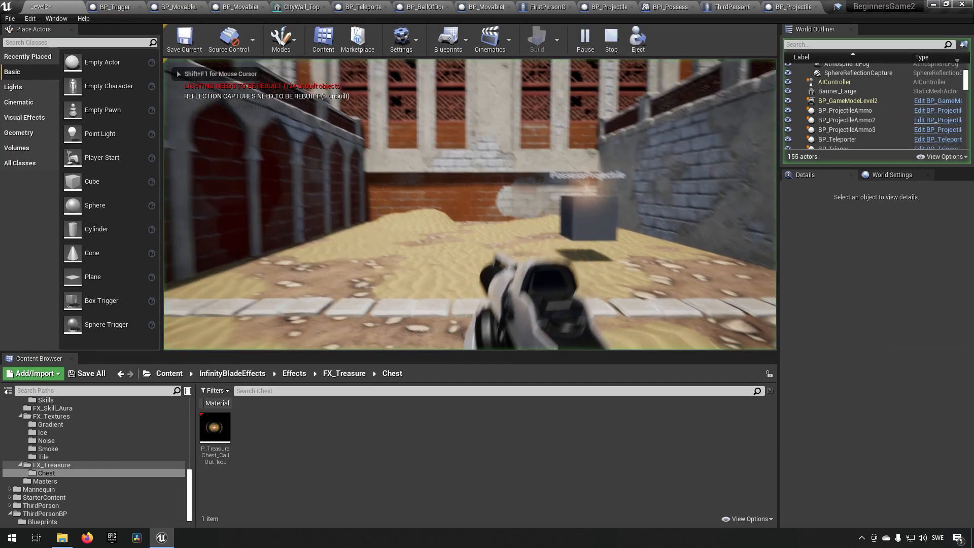
pyautogui.press('s')
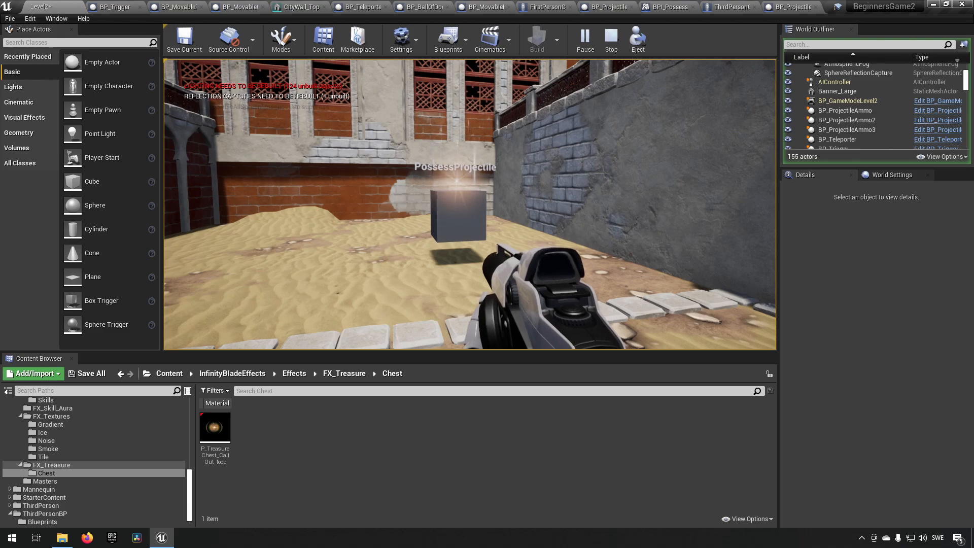
pyautogui.press('Escape')
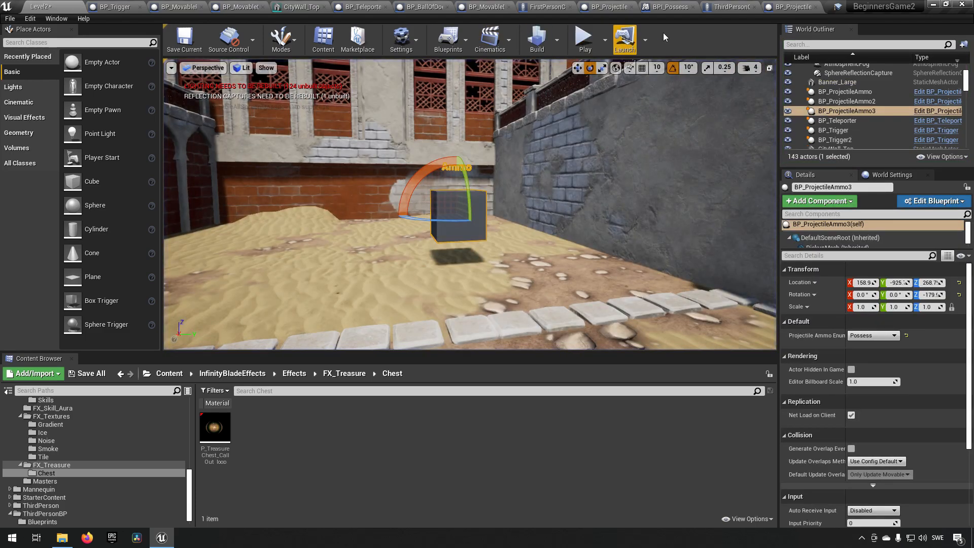
# - Enable Hidden in Game on the PickupMesh of BP_ProjectileAmmo, then compile and save the blueprint
pyautogui.click(788, 6)
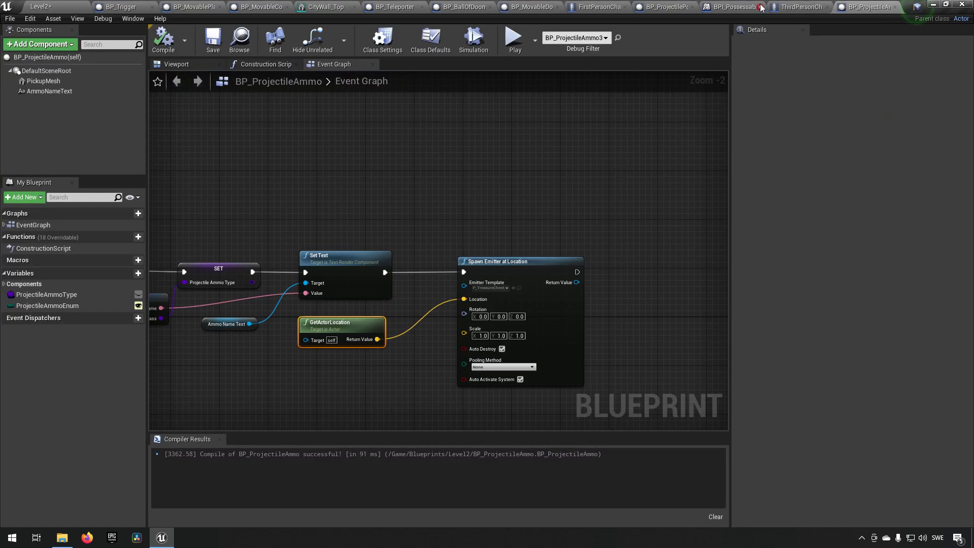
pyautogui.click(178, 65)
pyautogui.click(419, 367)
pyautogui.moveTo(419, 367)
pyautogui.mouseDown(button='right')
pyautogui.moveTo(398, 387)
pyautogui.moveTo(406, 377)
pyautogui.mouseUp(button='right')
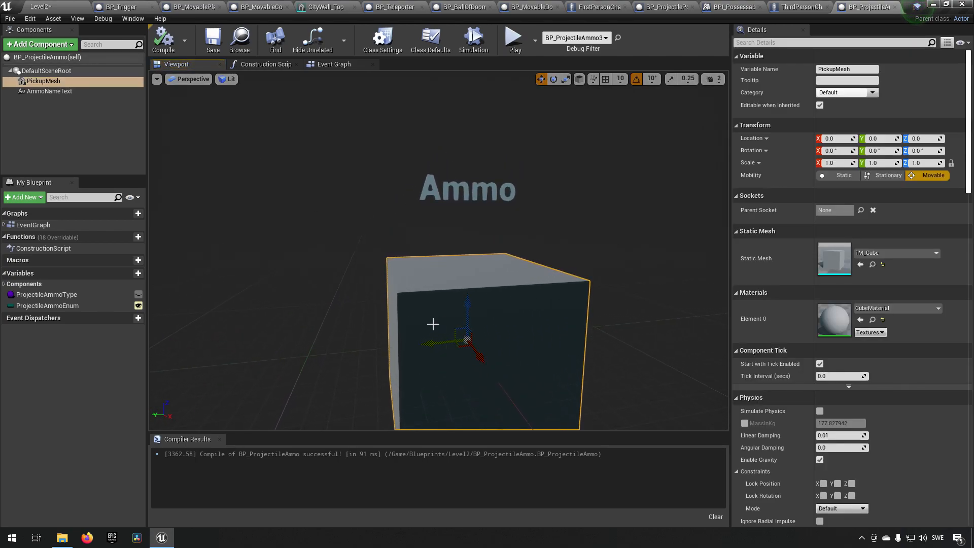
pyautogui.scroll(-15, 786, 358)
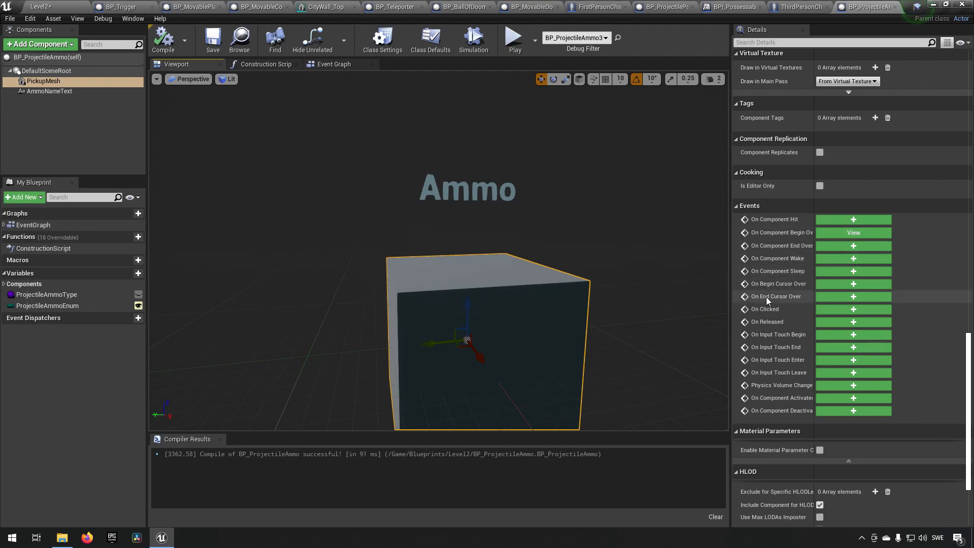
pyautogui.scroll(4, 781, 270)
pyautogui.scroll(2, 793, 288)
pyautogui.click(819, 258)
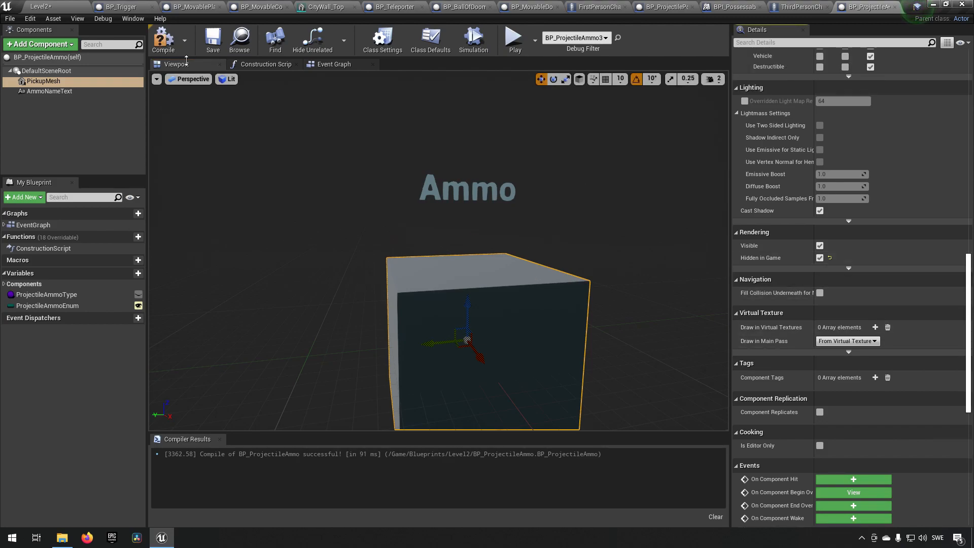
pyautogui.click(163, 39)
pyautogui.click(212, 40)
# - Playtest Level2 by walking through the PossessProjectile pickup and firing several projectiles toward the building
pyautogui.click(62, 5)
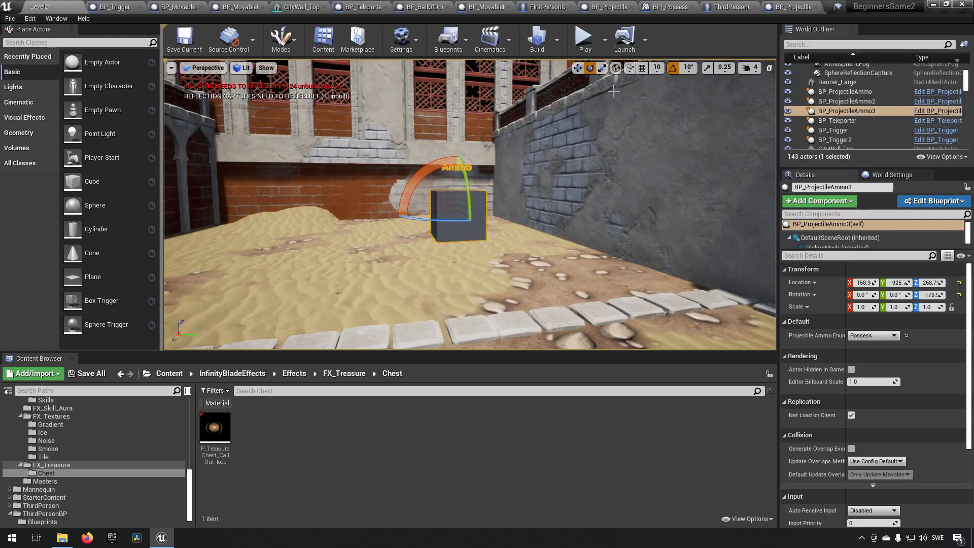
pyautogui.click(581, 37)
pyautogui.press('w')
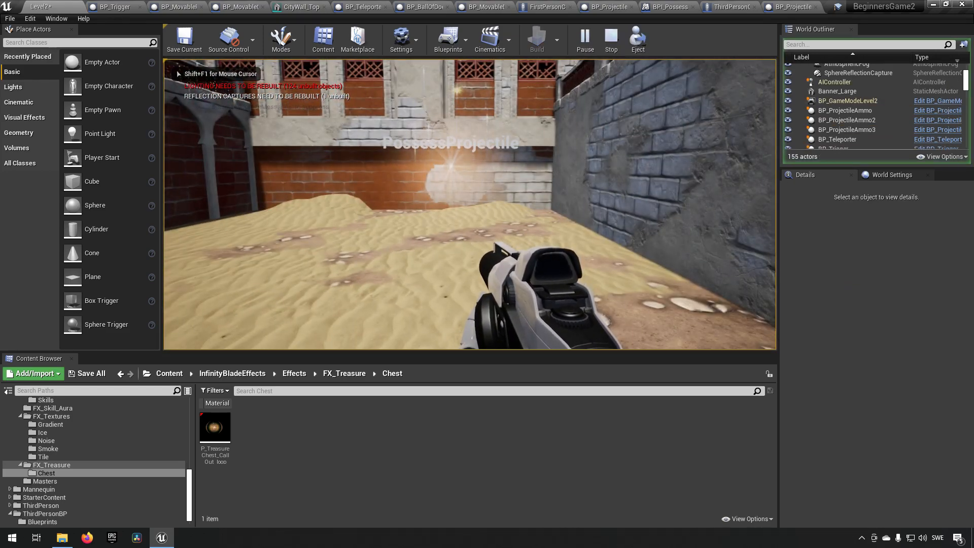
pyautogui.press('w')
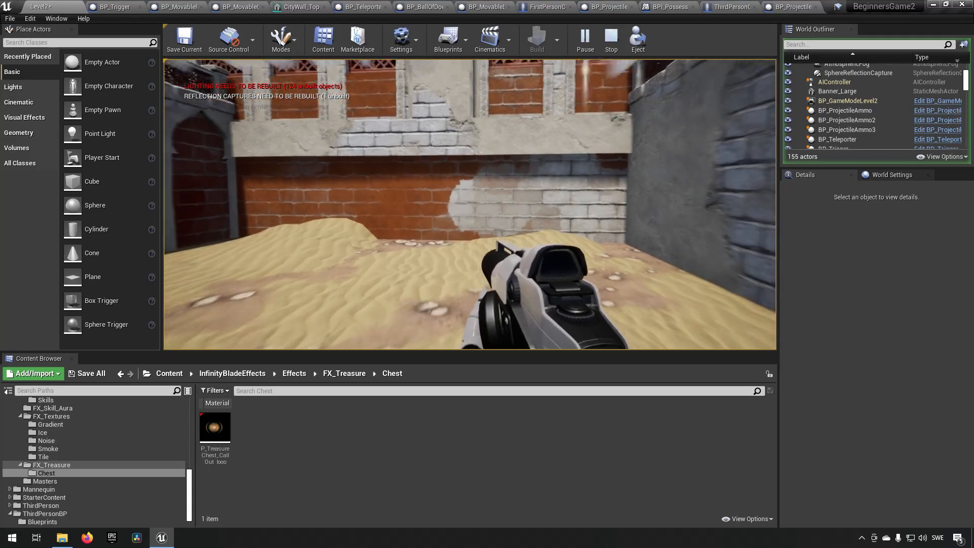
pyautogui.press('s')
pyautogui.click(470, 204)
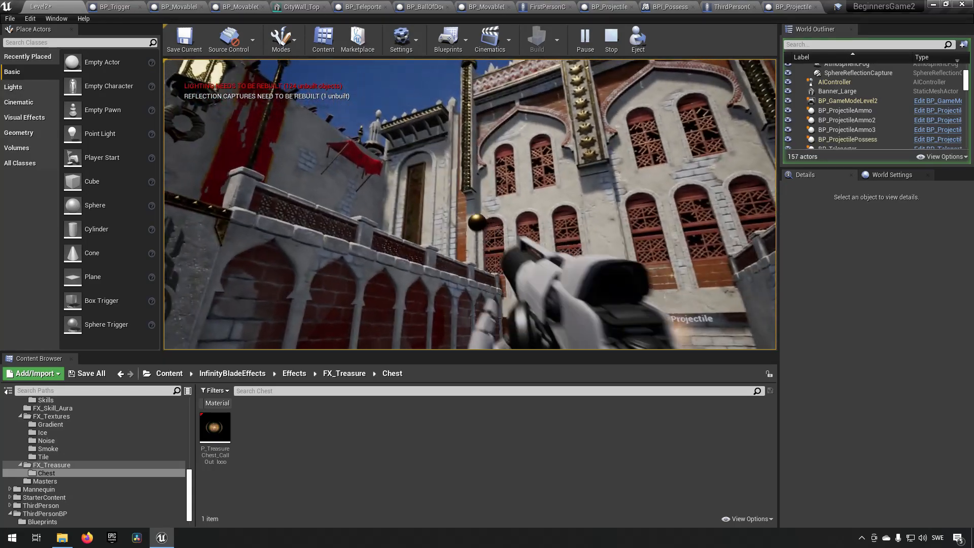
pyautogui.click(469, 204)
pyautogui.click(470, 204)
pyautogui.click(469, 205)
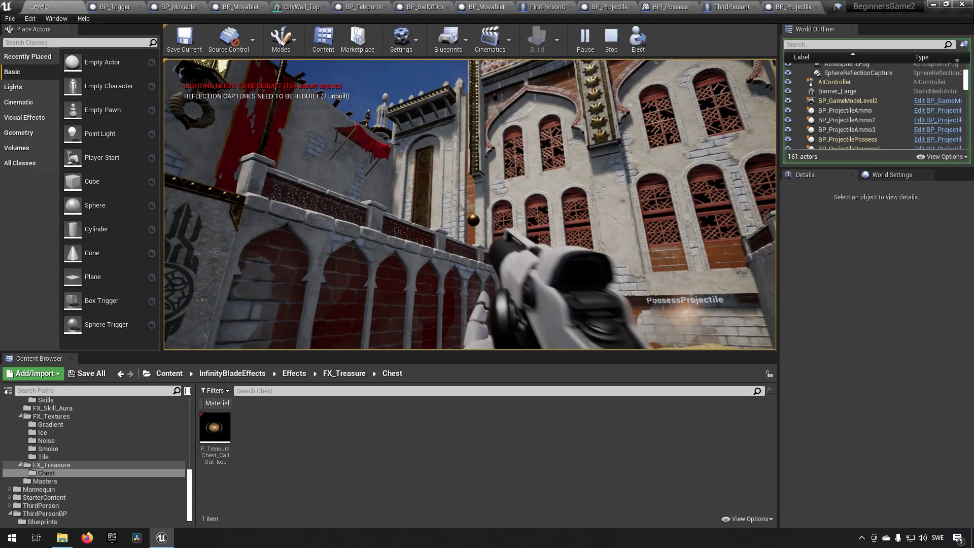
pyautogui.click(470, 205)
pyautogui.click(470, 205)
pyautogui.click(470, 204)
pyautogui.click(470, 204)
pyautogui.click(469, 204)
pyautogui.press('Escape')
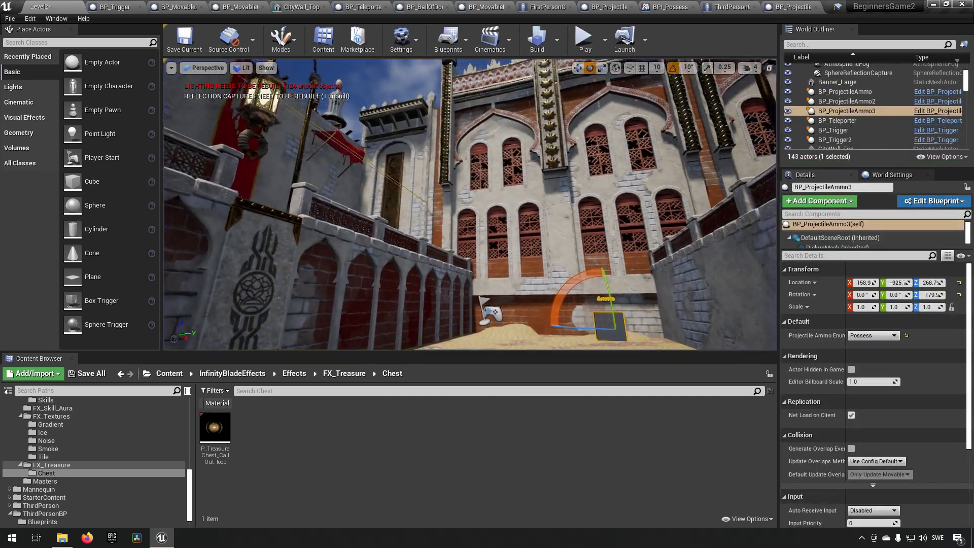
# - Turn off Visible for the PickupMesh in BP_ProjectileAmmo and compile the blueprint
pyautogui.press('s')
pyautogui.moveTo(504, 278)
pyautogui.mouseDown(button='right')
pyautogui.moveTo(504, 304)
pyautogui.moveTo(517, 302)
pyautogui.moveTo(504, 278)
pyautogui.mouseUp(button='right')
pyautogui.press('w')
pyautogui.moveTo(473, 243); pyautogui.dragTo(474, 218, button='right')
pyautogui.press('d')
pyautogui.press('a')
pyautogui.moveTo(479, 321); pyautogui.dragTo(480, 321, button='right')
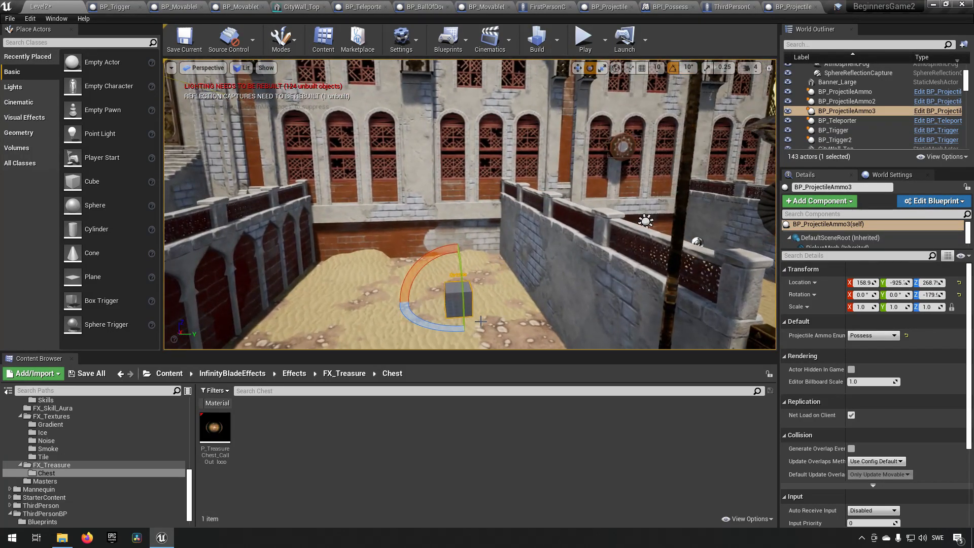
pyautogui.click(802, 10)
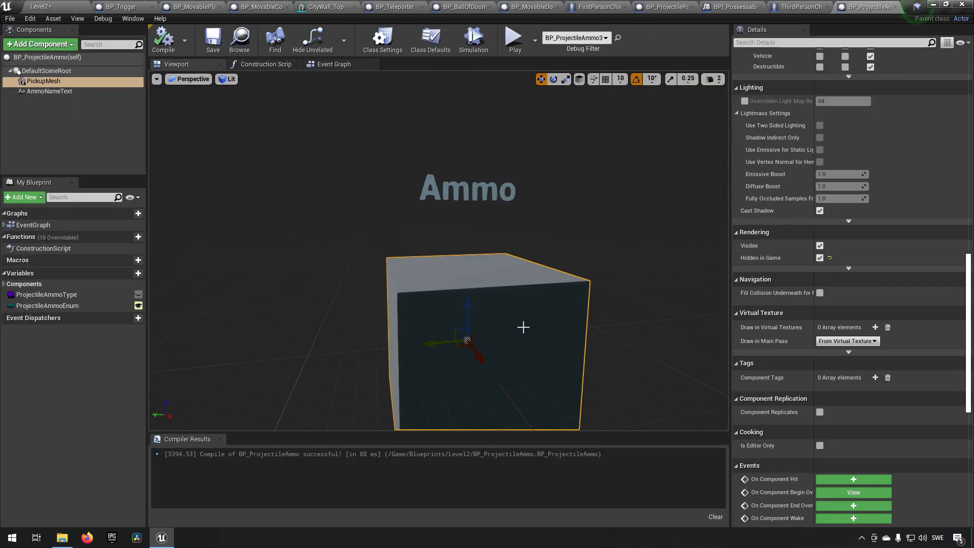
pyautogui.click(820, 246)
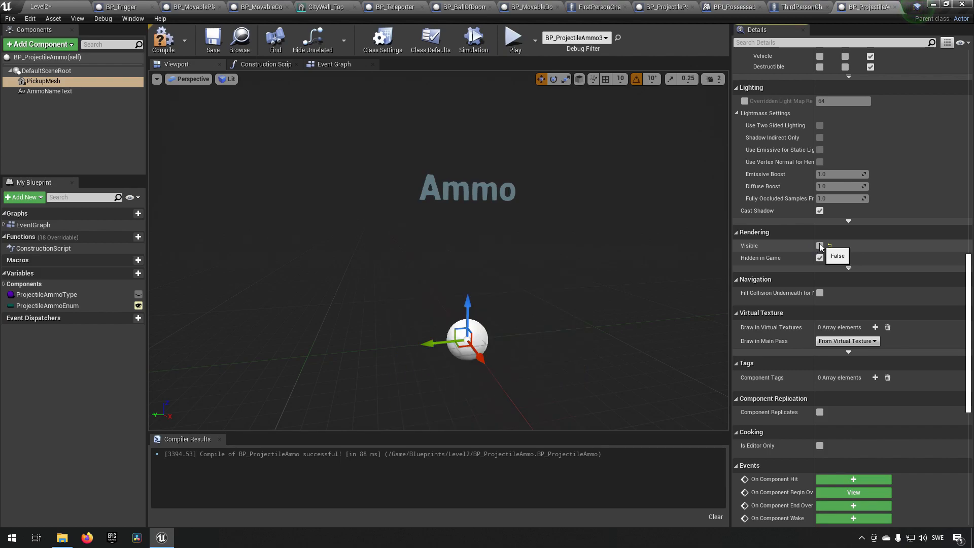
pyautogui.click(163, 40)
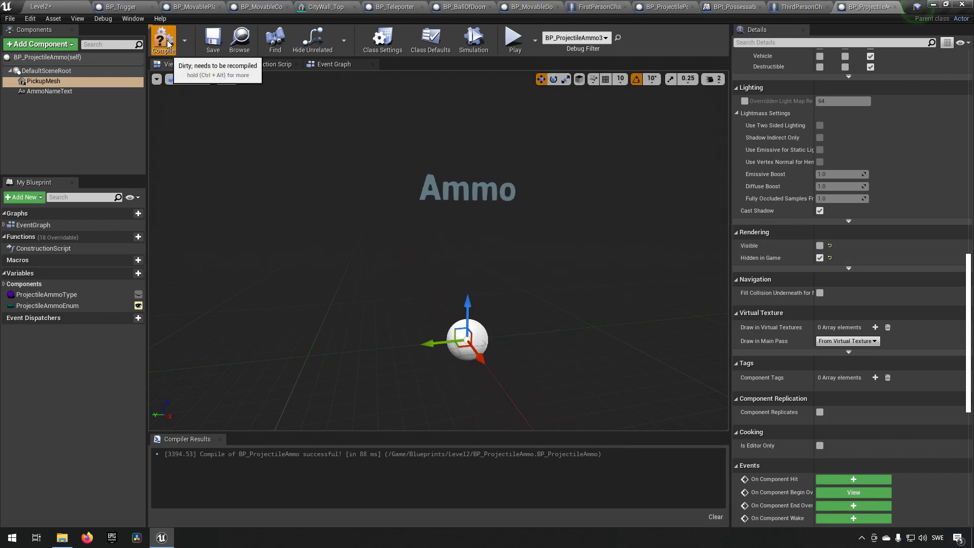
# - Run Level2 briefly and examine how the ammo pickups appear in the editor viewport with their mesh invisible
pyautogui.click(46, 6)
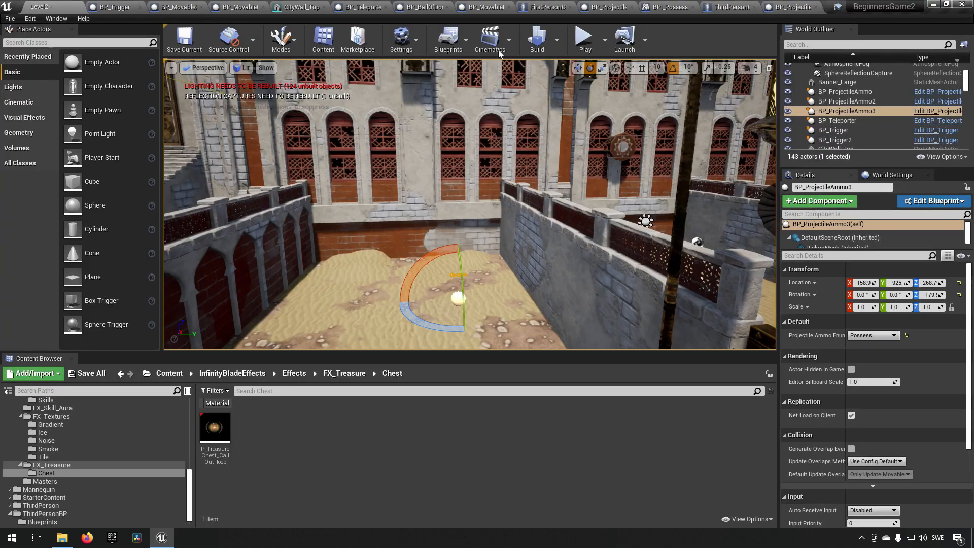
pyautogui.click(585, 38)
pyautogui.press('Escape')
pyautogui.moveTo(619, 208)
pyautogui.mouseDown(button='right')
pyautogui.moveTo(619, 261)
pyautogui.moveTo(620, 215)
pyautogui.mouseUp(button='right')
pyautogui.press('s')
pyautogui.click(525, 199)
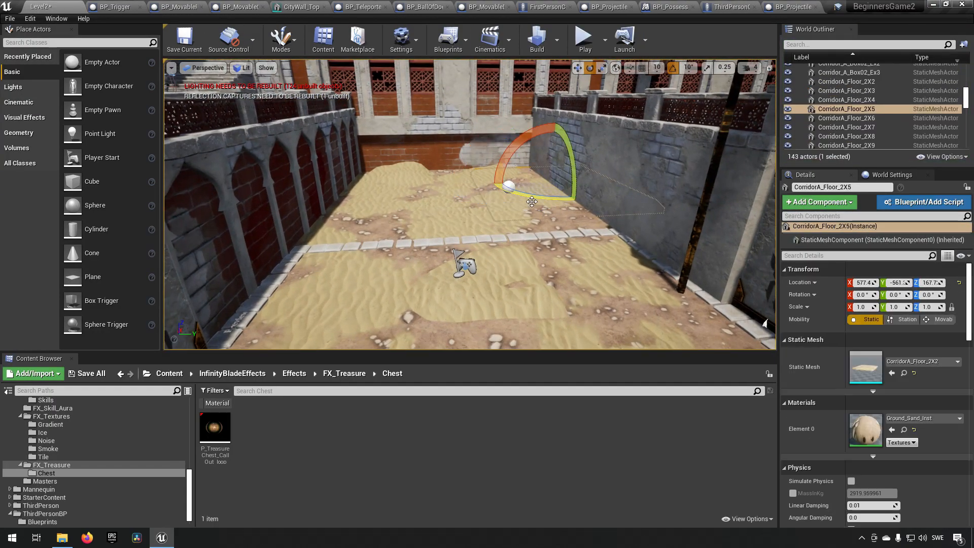
pyautogui.click(470, 209)
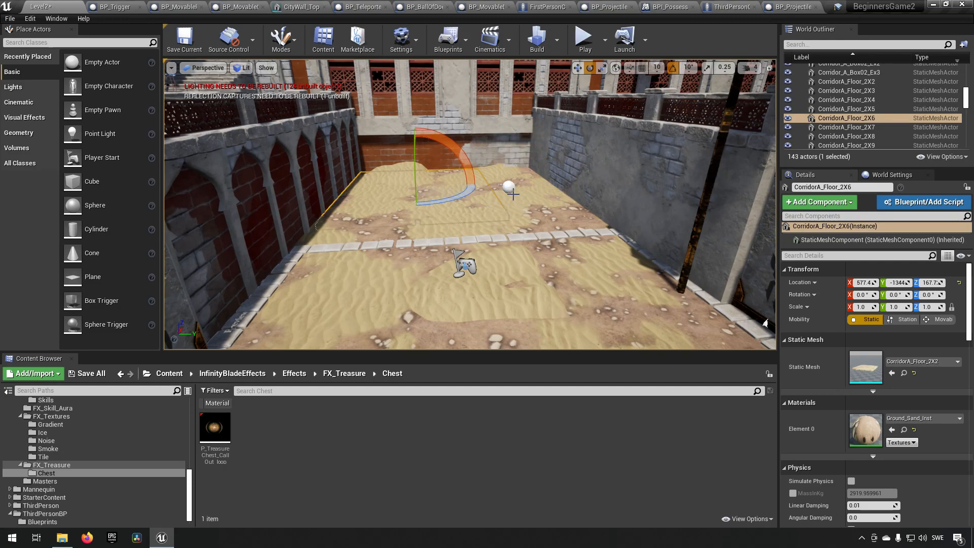
pyautogui.click(513, 196)
pyautogui.press('w')
pyautogui.moveTo(513, 196)
pyautogui.mouseDown(button='right')
pyautogui.moveTo(531, 181)
pyautogui.moveTo(514, 202)
pyautogui.mouseUp(button='right')
pyautogui.press('s')
pyautogui.click(547, 225)
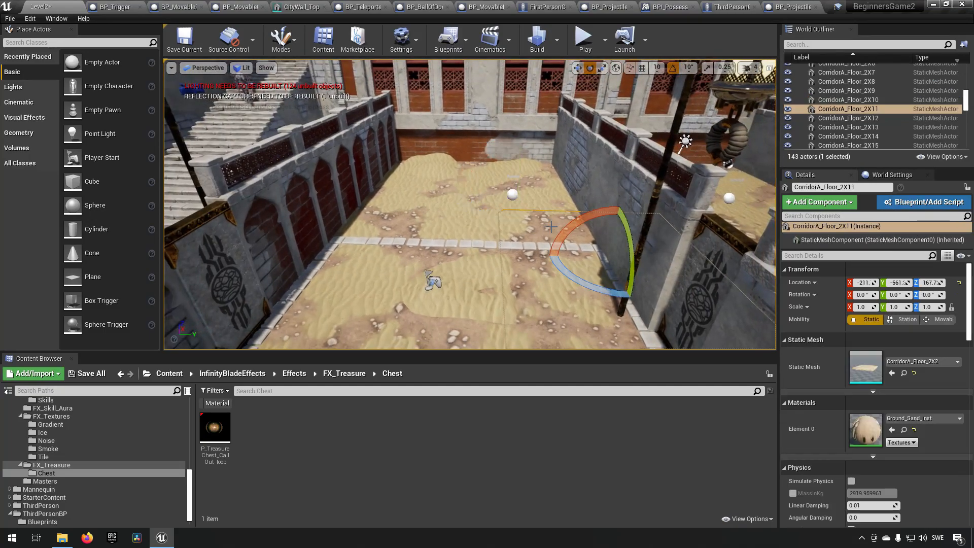
# - Turn Visible back on for the PickupMesh, compile and save BP_ProjectileAmmo, and return to Level2
pyautogui.click(793, 7)
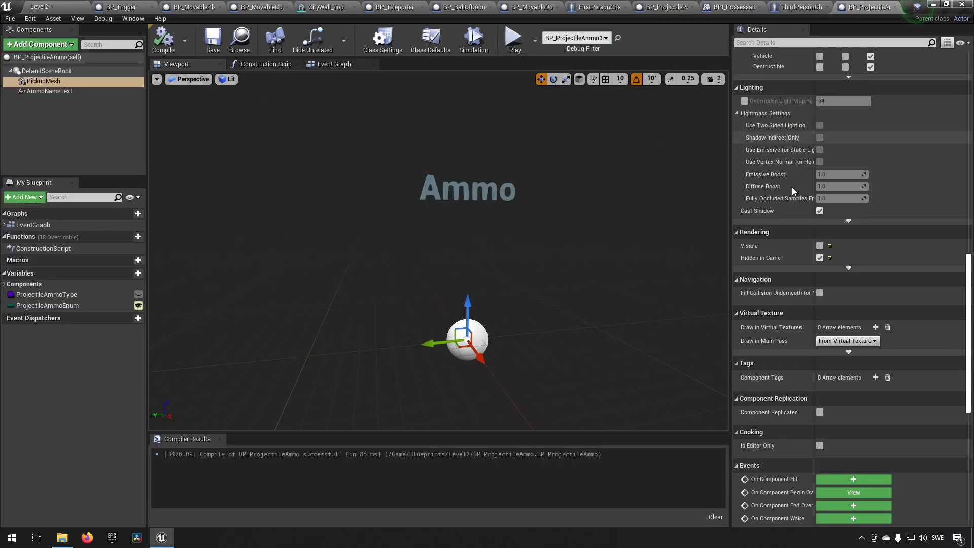
pyautogui.click(820, 245)
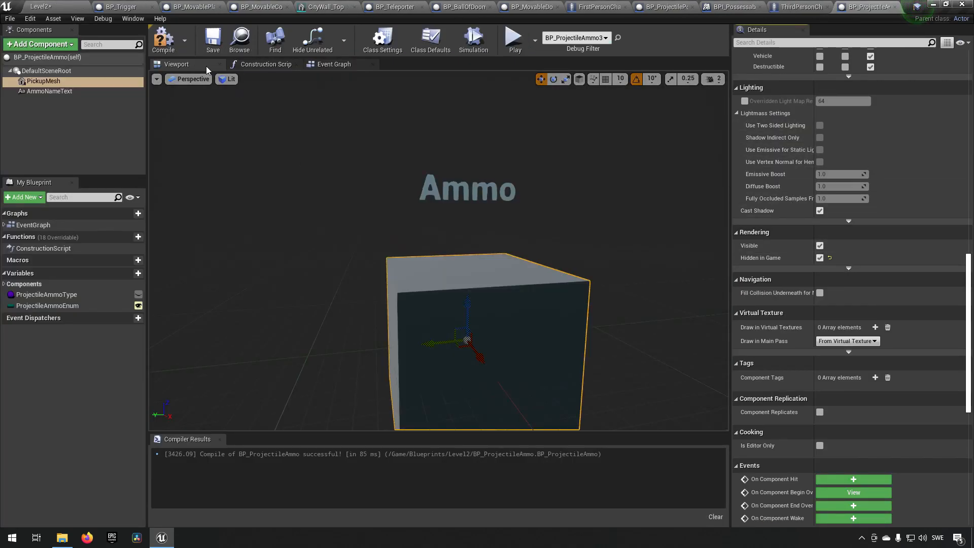
pyautogui.click(163, 38)
pyautogui.click(213, 38)
pyautogui.click(56, 6)
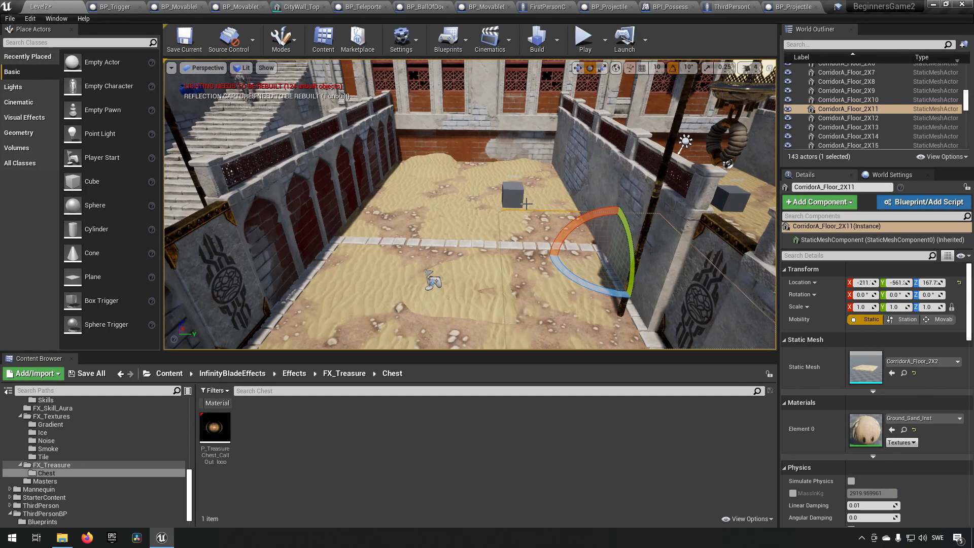
# - Move the rooftop BP_Trigger2 toward the dome to about X -1476 and Z 784, and set its Y rotation to -20°
pyautogui.press('d')
pyautogui.moveTo(582, 225); pyautogui.dragTo(582, 215, button='right')
pyautogui.click(378, 118)
pyautogui.moveTo(488, 258)
pyautogui.mouseDown(button='right')
pyautogui.moveTo(487, 250)
pyautogui.moveTo(469, 260)
pyautogui.moveTo(475, 251)
pyautogui.mouseUp(button='right')
pyautogui.press('s')
pyautogui.press('w')
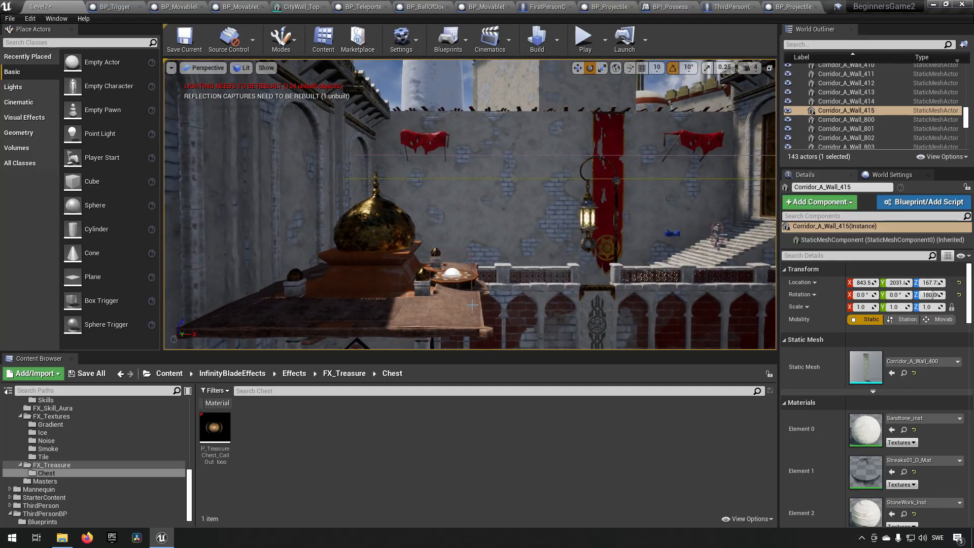
pyautogui.click(471, 289)
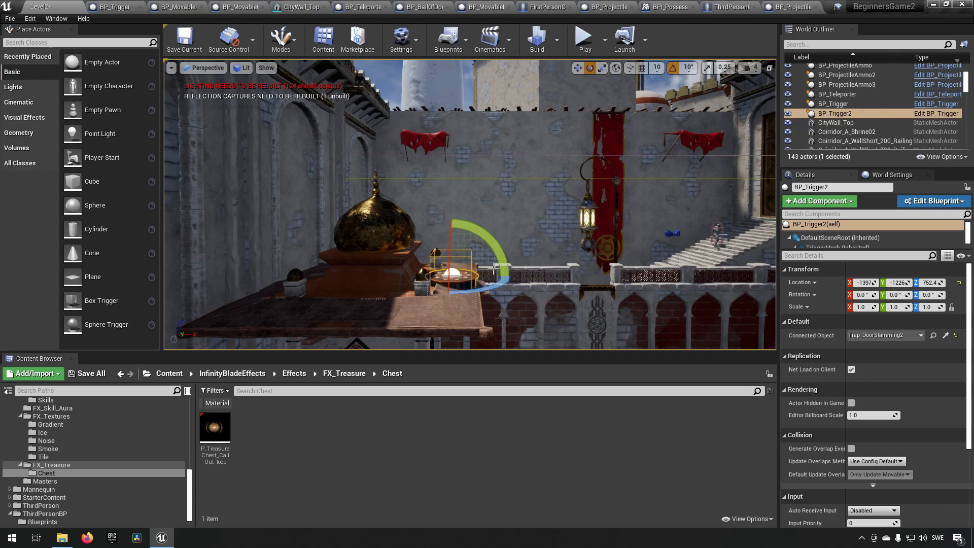
pyautogui.press('s')
pyautogui.moveTo(515, 309); pyautogui.dragTo(507, 325, button='right')
pyautogui.press('w')
pyautogui.press('d')
pyautogui.moveTo(665, 346); pyautogui.dragTo(664, 347, button='right')
pyautogui.moveTo(493, 254); pyautogui.dragTo(494, 253, button='right')
pyautogui.press('w')
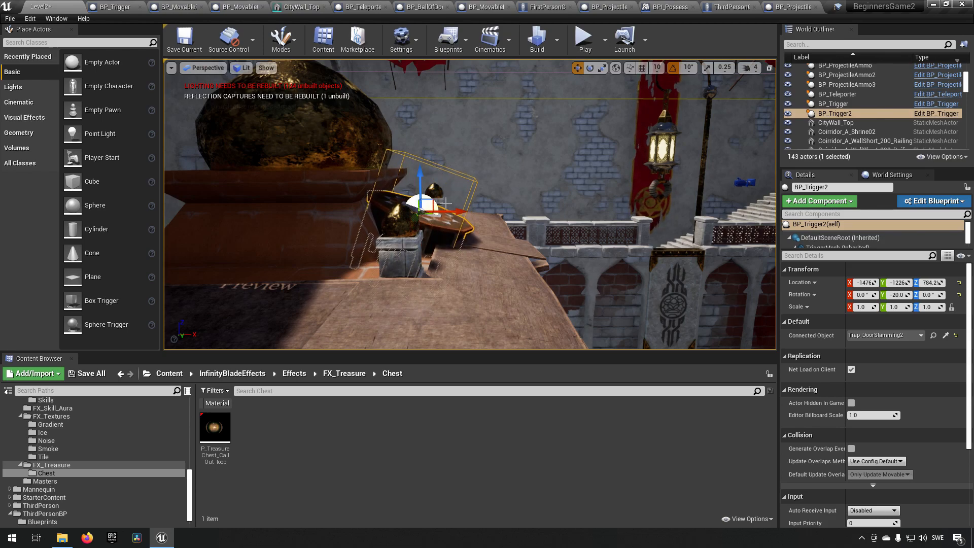
# - Tilt BP_Trigger2 to a Y rotation of -40° and adjust its position to about X -1469 and Z 796
pyautogui.press('e')
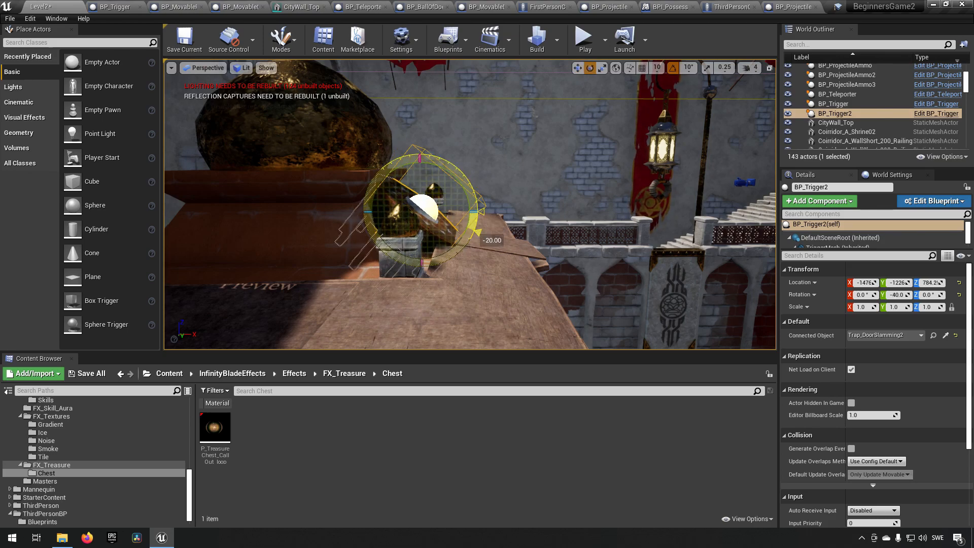
pyautogui.press('w')
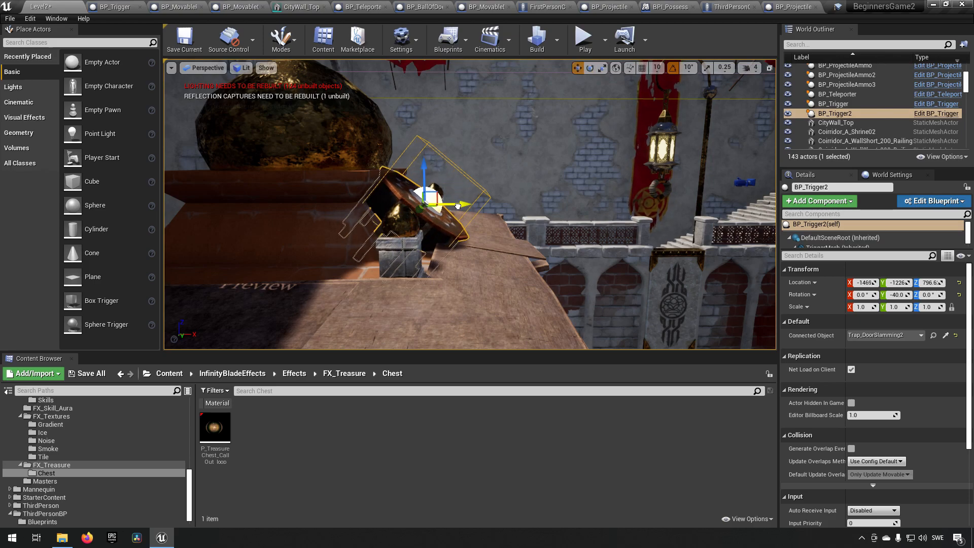
pyautogui.press('s')
pyautogui.moveTo(423, 236); pyautogui.dragTo(381, 241, button='right')
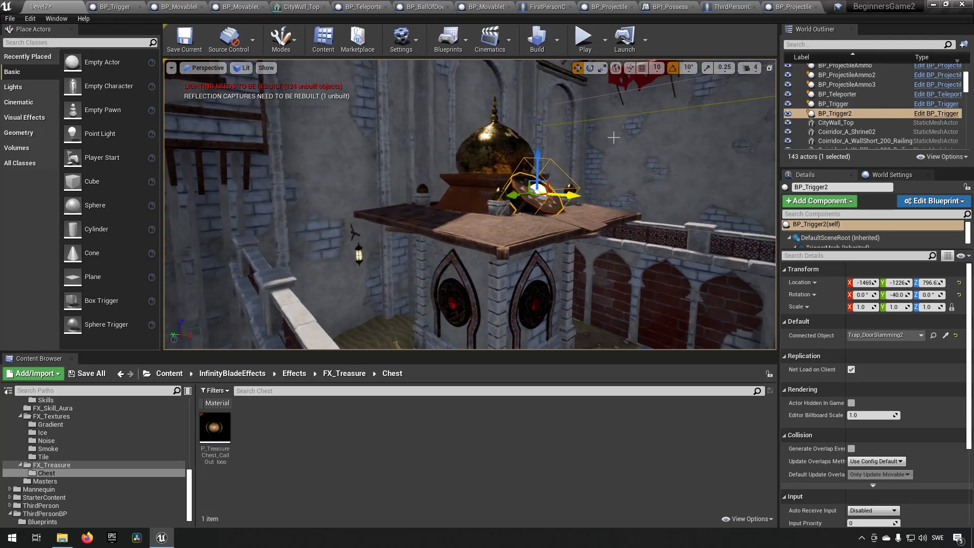
# - Run Level2 briefly and examine how the tilted rooftop trigger looks from the ground
pyautogui.click(583, 39)
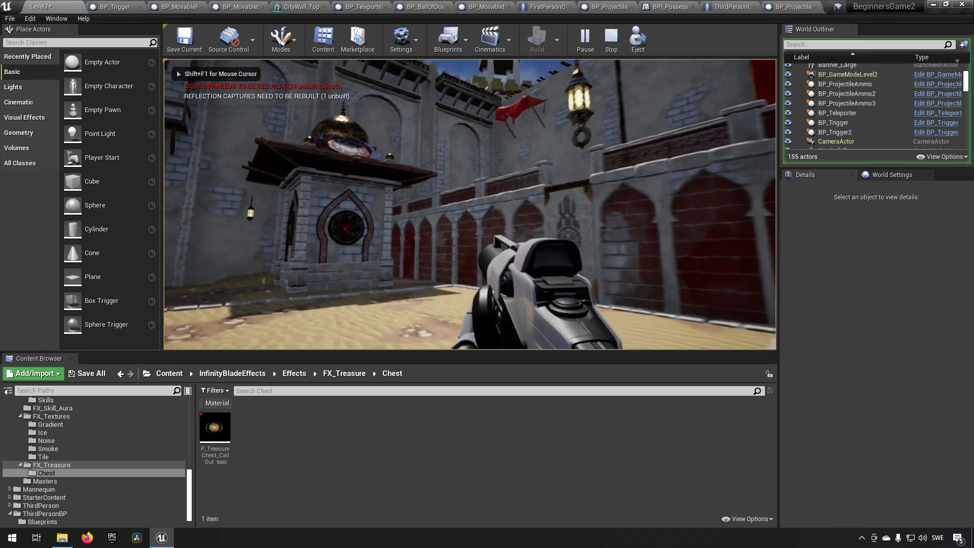
pyautogui.press('Escape')
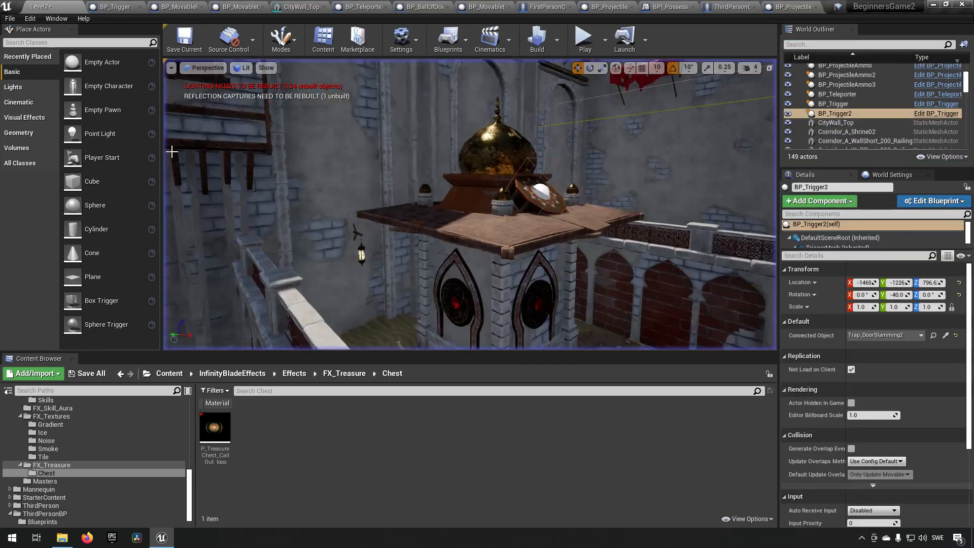
pyautogui.press('f')
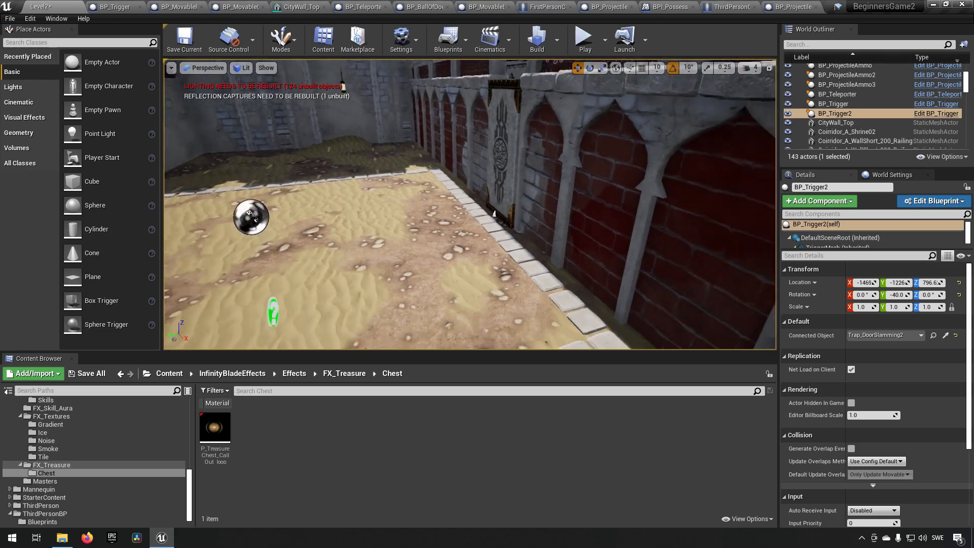
pyautogui.moveTo(470, 202)
pyautogui.mouseDown(button='right')
pyautogui.moveTo(446, 228)
pyautogui.moveTo(487, 213)
pyautogui.moveTo(466, 210)
pyautogui.moveTo(471, 203)
pyautogui.moveTo(469, 216)
pyautogui.moveTo(442, 211)
pyautogui.moveTo(451, 205)
pyautogui.mouseUp(button='right')
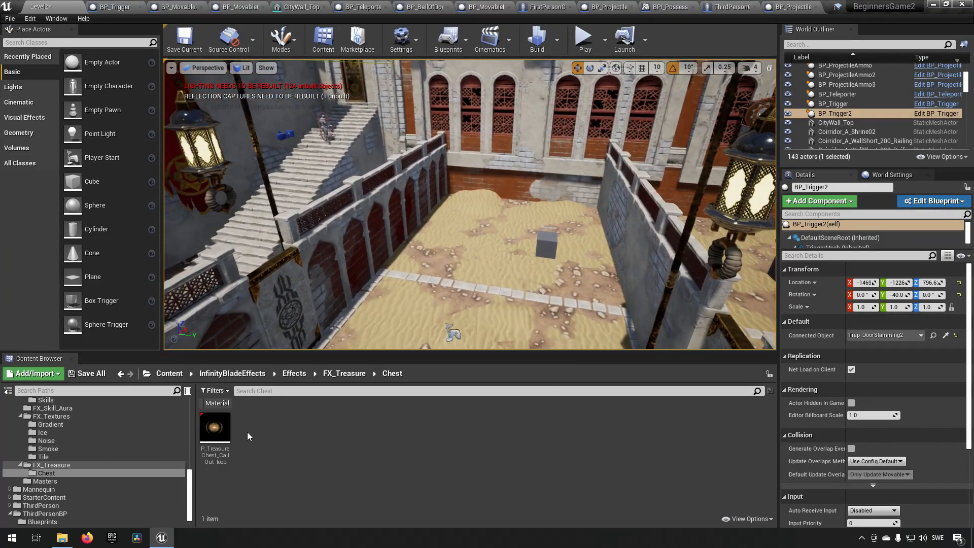
# - Save Level2 and open Level3 from the ThirdPersonBP Maps folder
pyautogui.scroll(3, 108, 440)
pyautogui.scroll(-3, 119, 437)
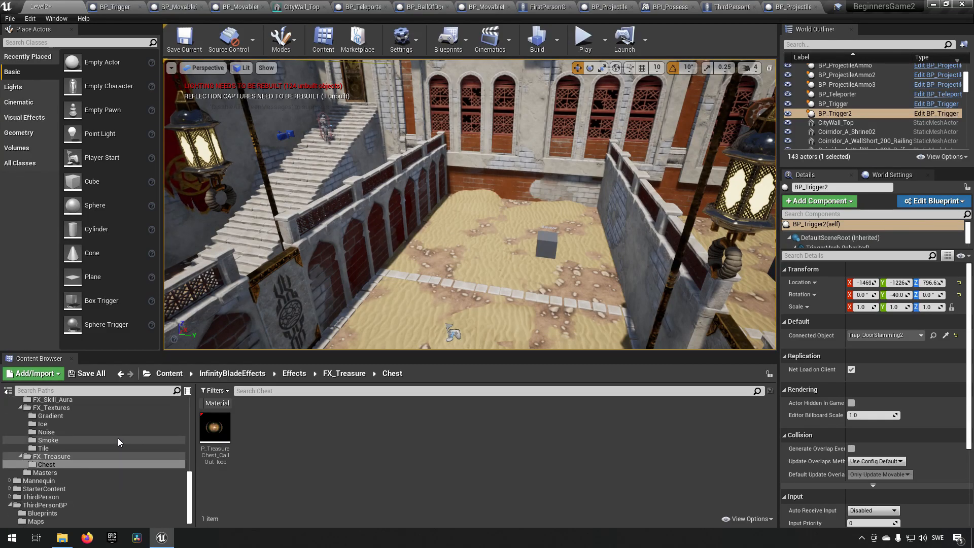
pyautogui.click(56, 517)
pyautogui.hotkey('ctrl', 's')
pyautogui.doubleClick(325, 436)
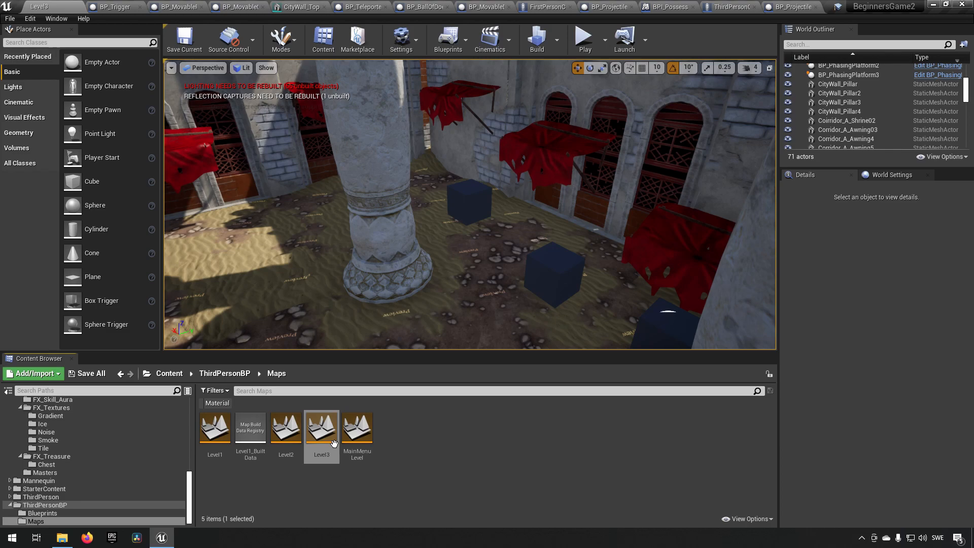
# - Playtest Level3 by running through the courtyard and jumping across the red awnings
pyautogui.moveTo(495, 248); pyautogui.dragTo(485, 246, button='right')
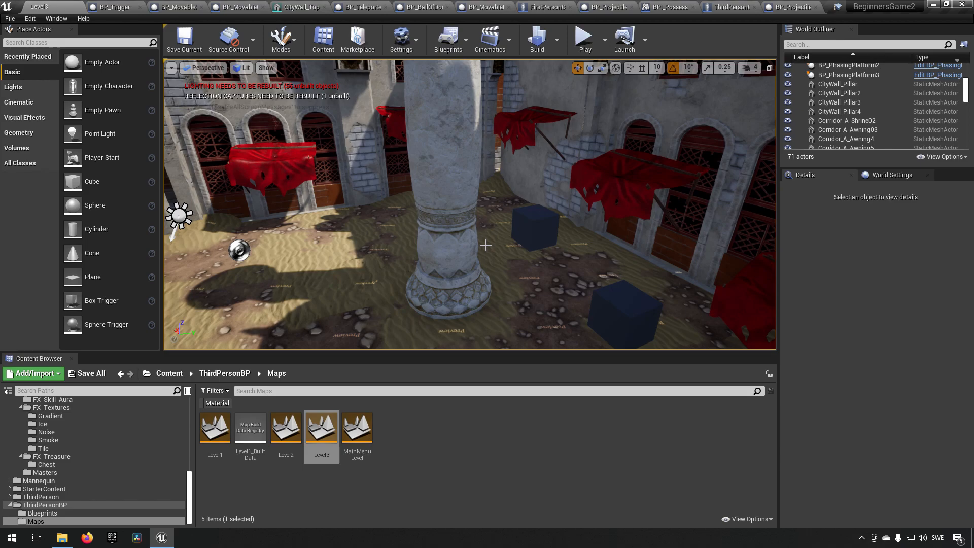
pyautogui.moveTo(498, 322); pyautogui.dragTo(498, 322, button='right')
pyautogui.moveTo(631, 323); pyautogui.dragTo(632, 323, button='right')
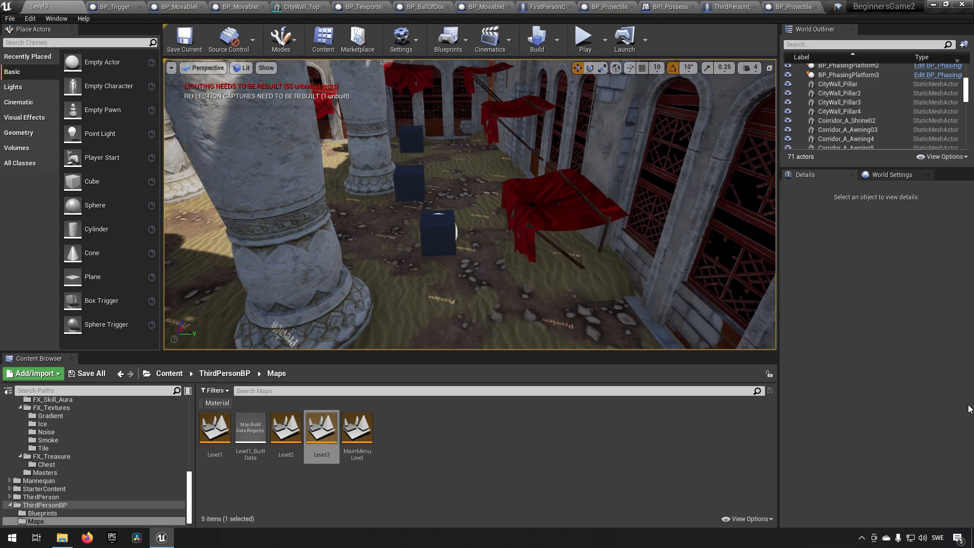
pyautogui.moveTo(631, 323); pyautogui.dragTo(631, 322, button='right')
pyautogui.click(583, 38)
pyautogui.click(567, 116)
pyautogui.press('w')
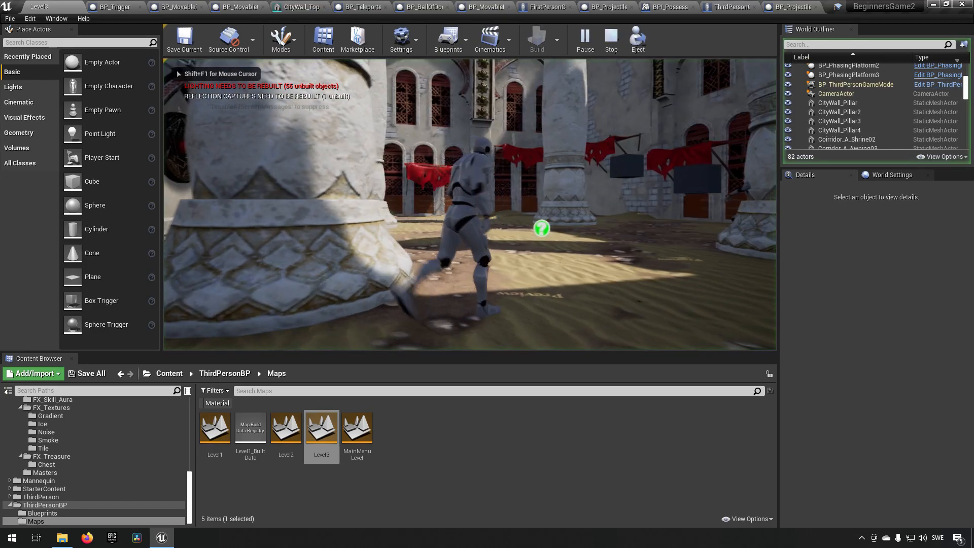
pyautogui.press('w')
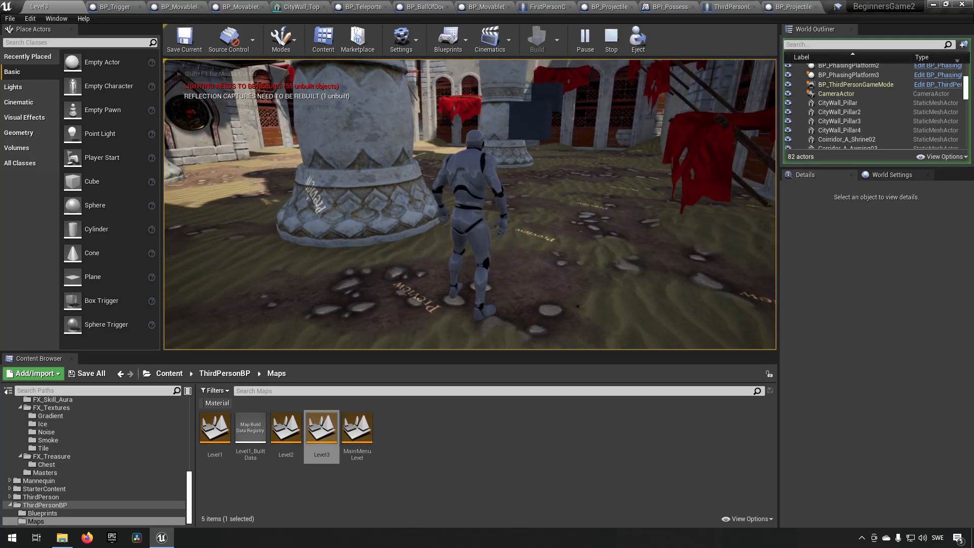
pyautogui.press('w')
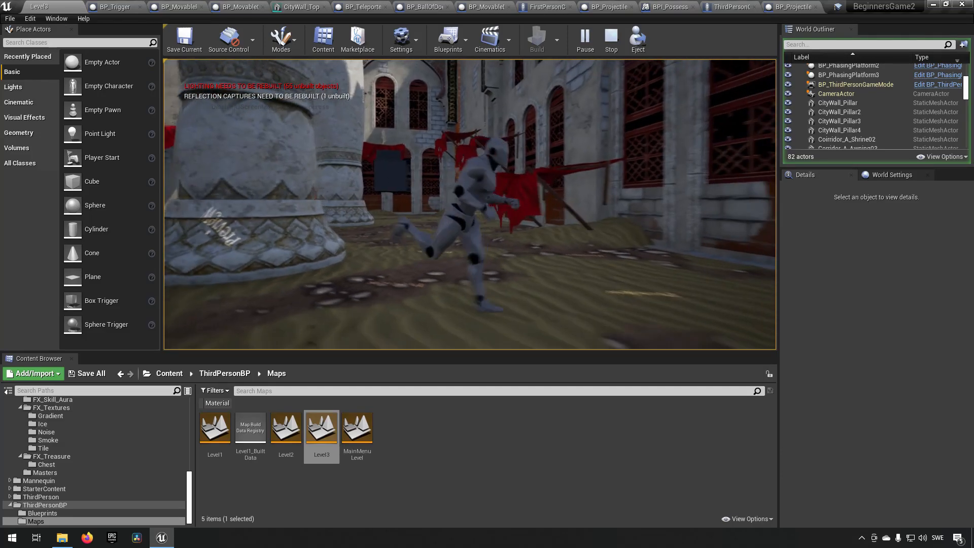
pyautogui.press('w')
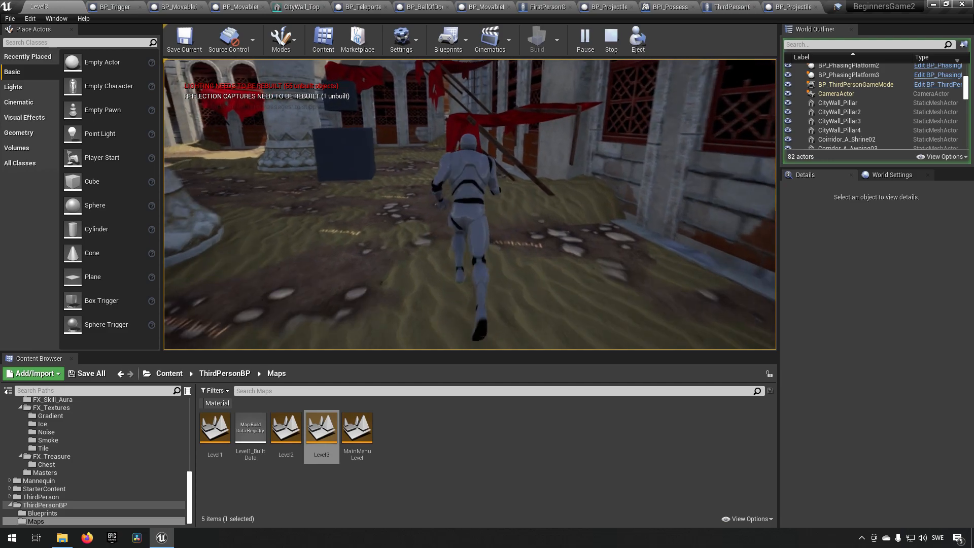
pyautogui.press('w')
pyautogui.press('space')
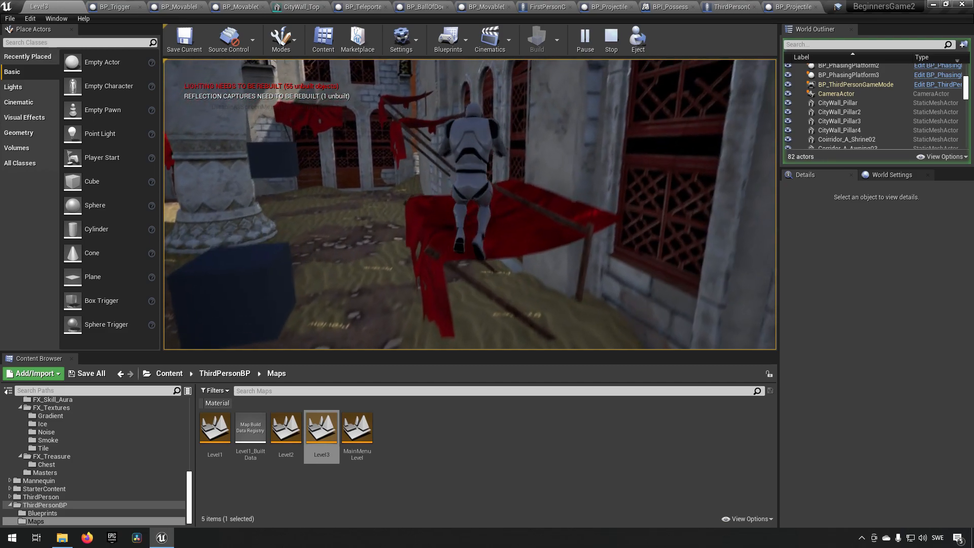
pyautogui.press('w')
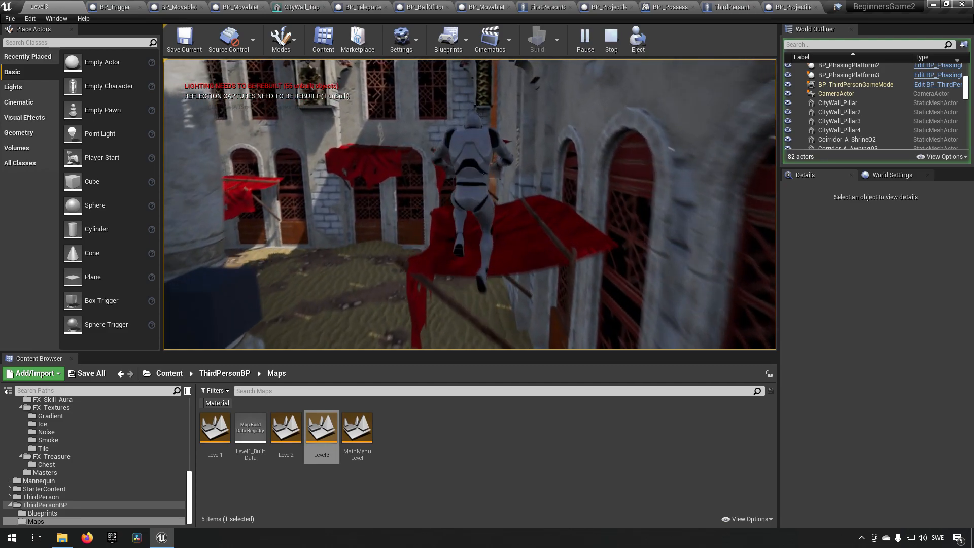
pyautogui.press('w')
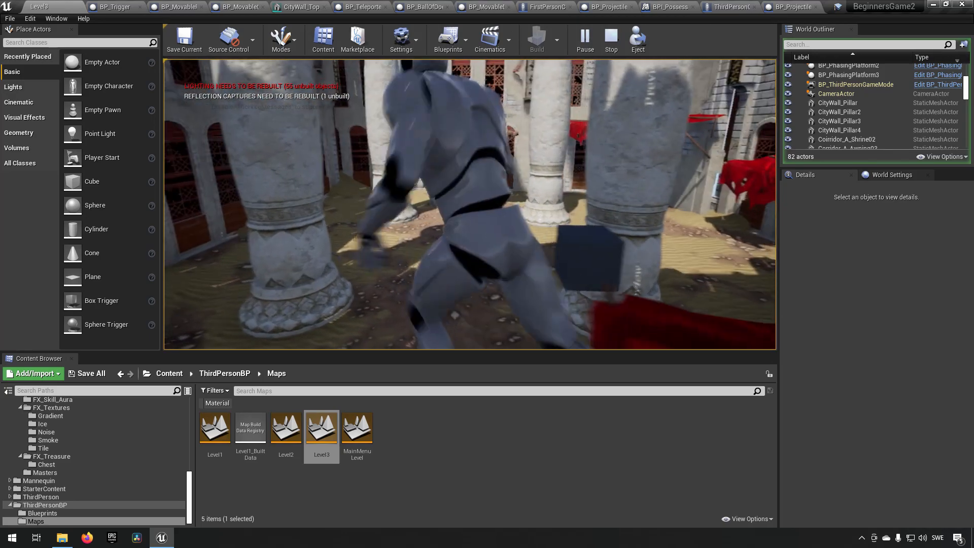
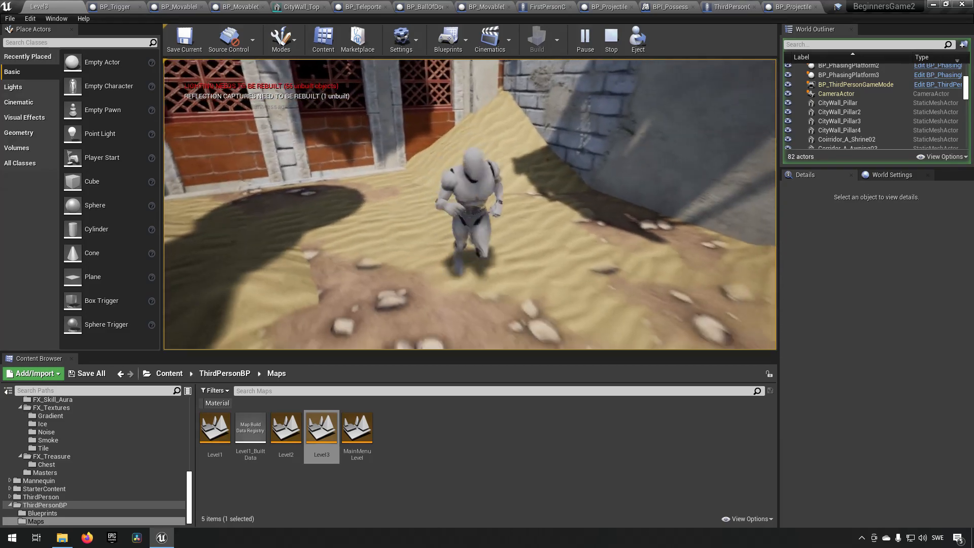
pyautogui.press('Escape')
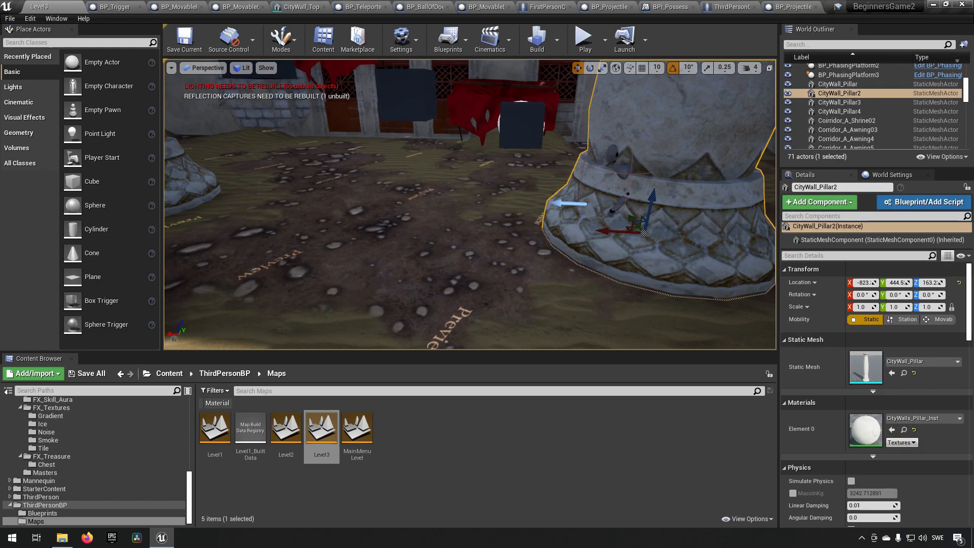
# - Try to relocate the ThirdPersonCharacter onto a red awning at about X 552, Y -1227, Z 879, and run Level3 to check the starting position
pyautogui.click(601, 179)
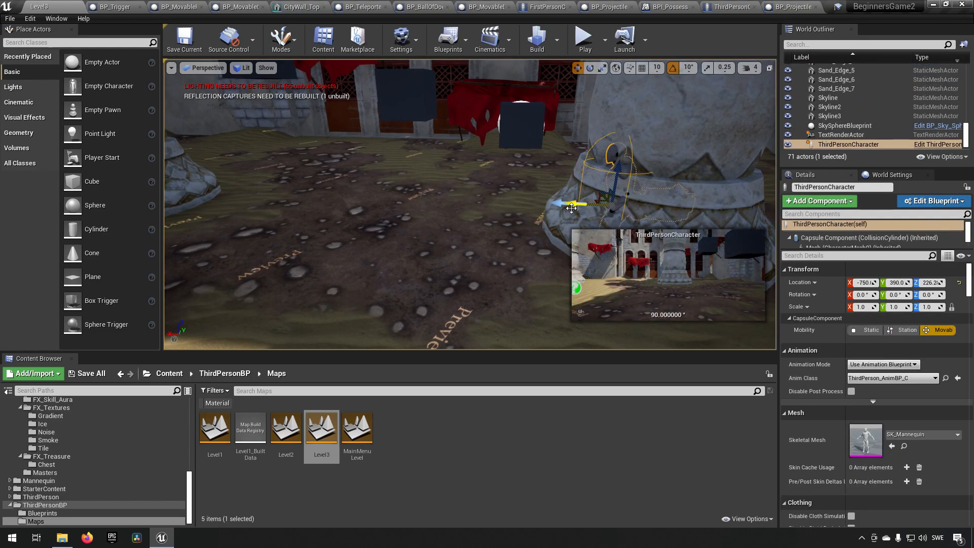
pyautogui.moveTo(601, 179); pyautogui.dragTo(596, 179, button='right')
pyautogui.moveTo(595, 208); pyautogui.dragTo(186, 188)
pyautogui.moveTo(186, 187); pyautogui.dragTo(61, 188, button='right')
pyautogui.press('f')
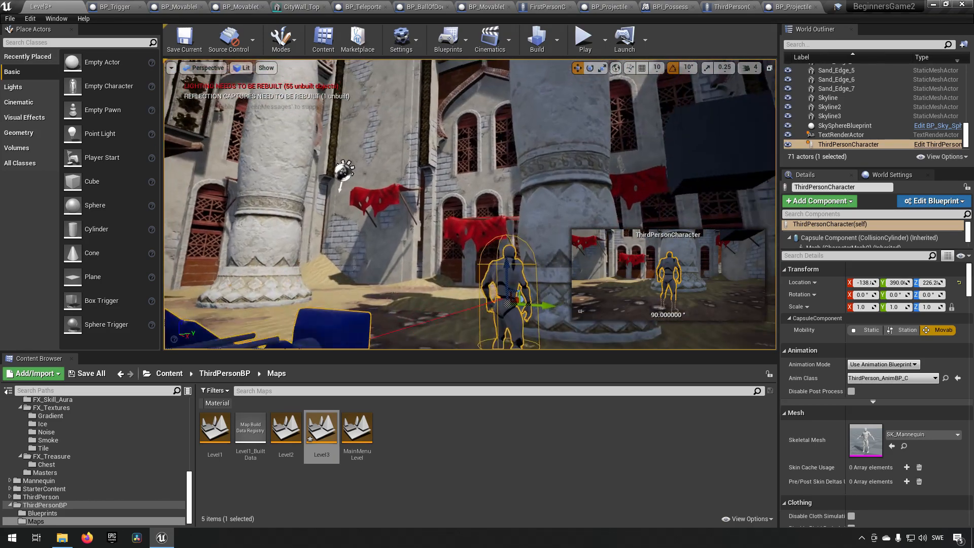
pyautogui.moveTo(527, 287); pyautogui.dragTo(421, 163)
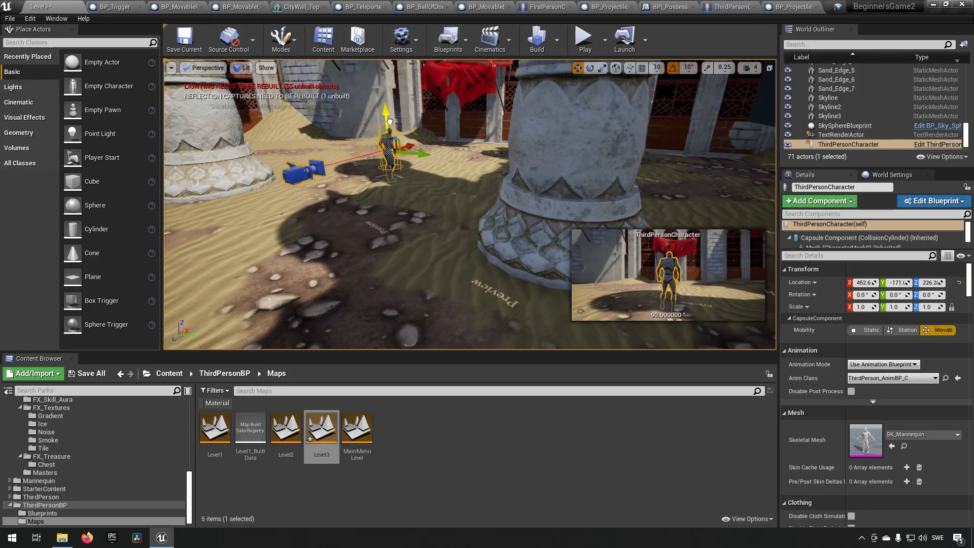
pyautogui.moveTo(389, 122); pyautogui.dragTo(388, 68)
pyautogui.moveTo(389, 67); pyautogui.dragTo(211, 76, button='right')
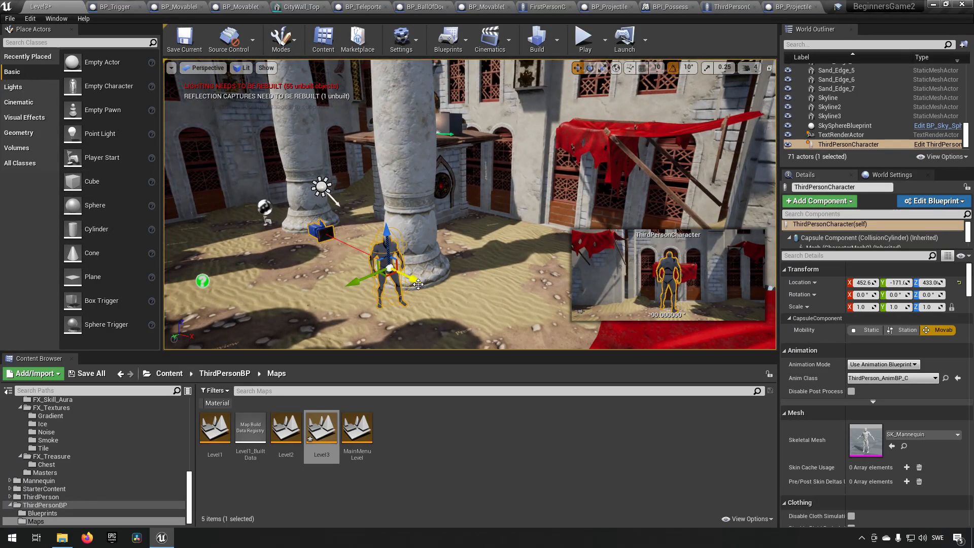
pyautogui.moveTo(418, 285); pyautogui.dragTo(452, 301)
pyautogui.moveTo(415, 252); pyautogui.dragTo(353, 147)
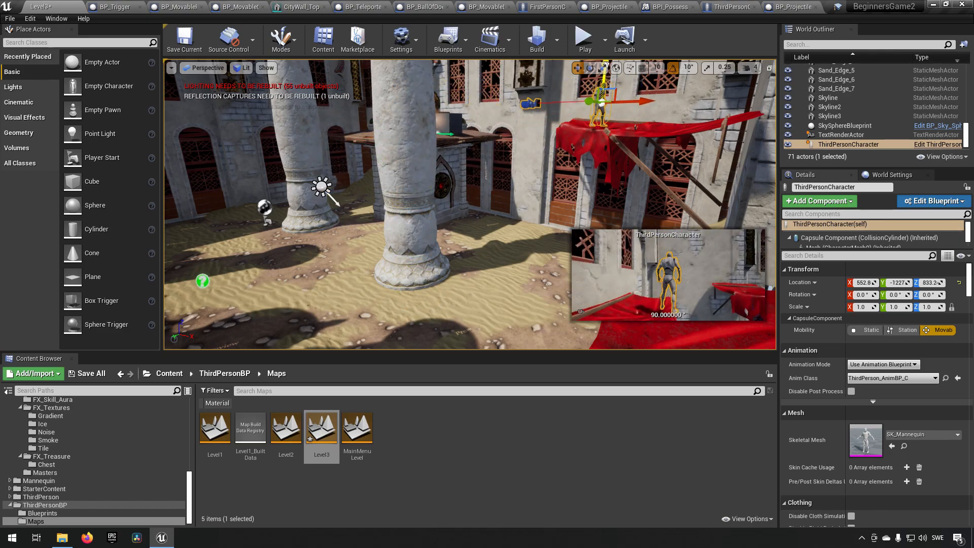
pyautogui.click(583, 38)
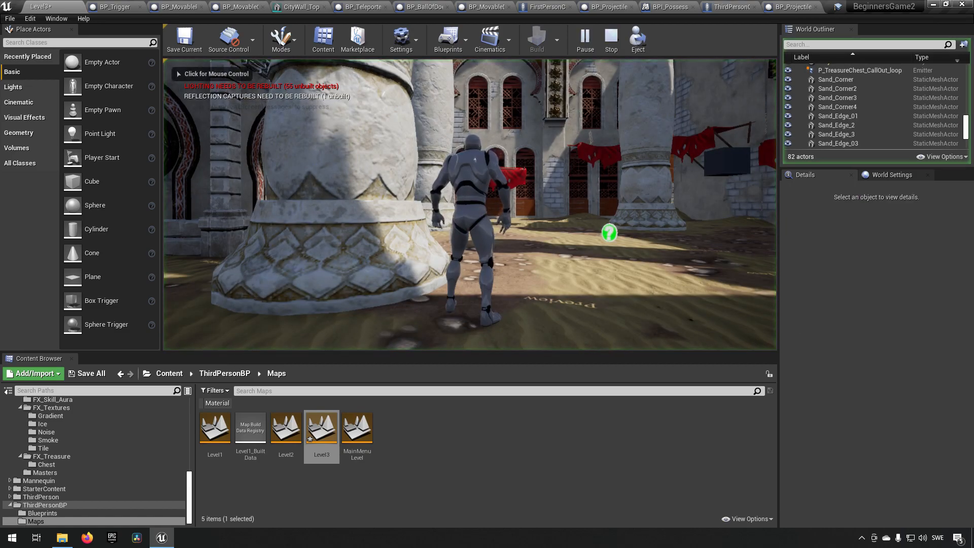
pyautogui.press('Escape')
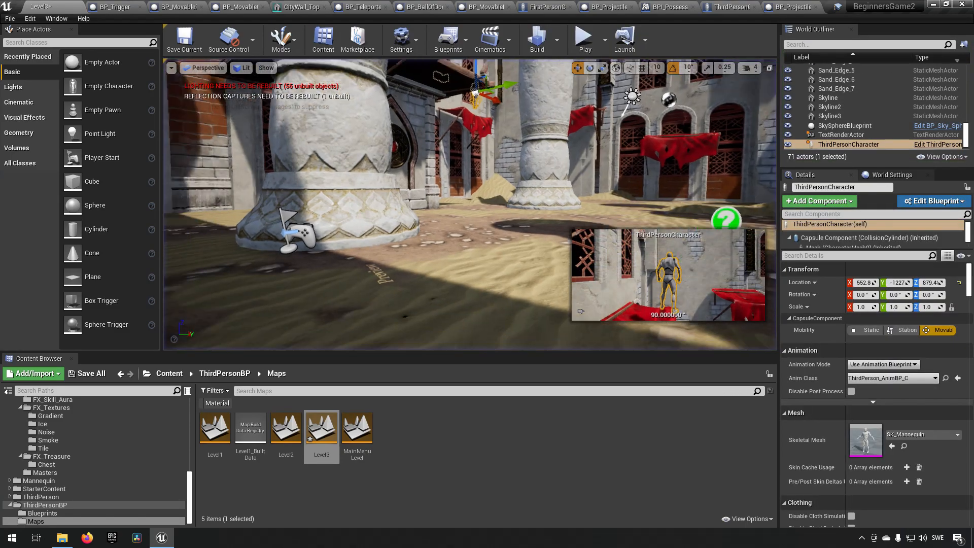
# - Delete the ThirdPersonCharacter standing on the red awning from Level3
pyautogui.moveTo(470, 205); pyautogui.dragTo(418, 183, button='right')
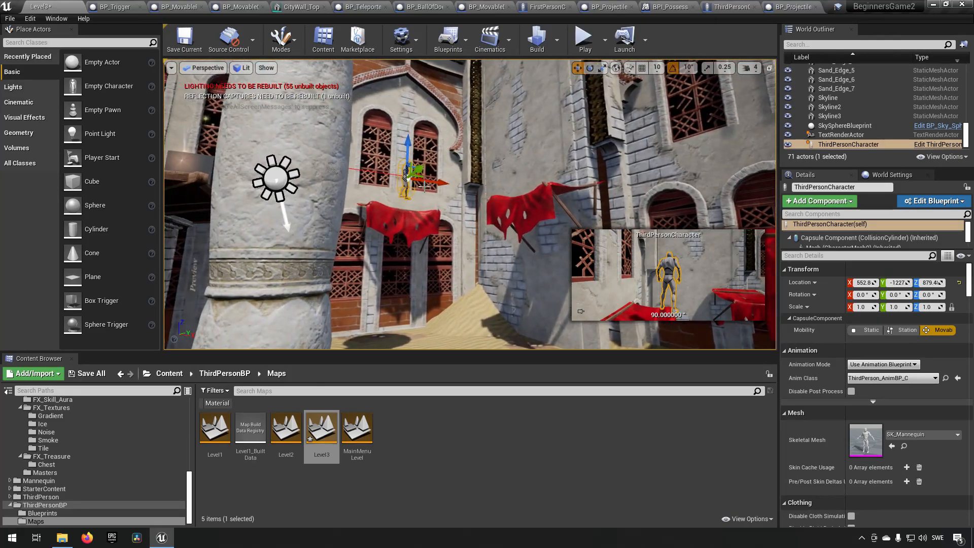
pyautogui.click(415, 183)
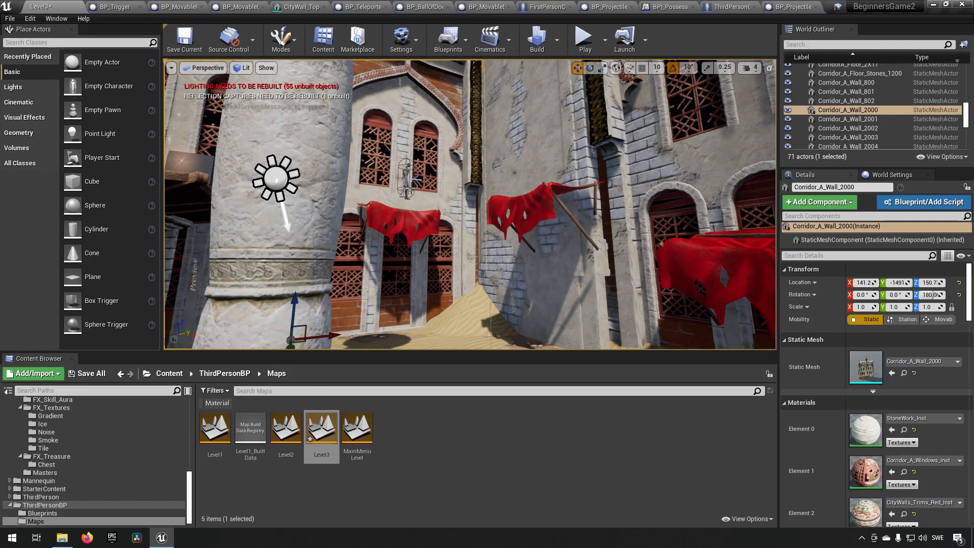
pyautogui.click(407, 191)
pyautogui.press('Delete')
# - Move the NetworkPlayerStart from the courtyard floor to just above a red awning, at about X 469, Y -1300, Z 819
pyautogui.moveTo(407, 190); pyautogui.dragTo(188, 342, button='right')
pyautogui.click(448, 288)
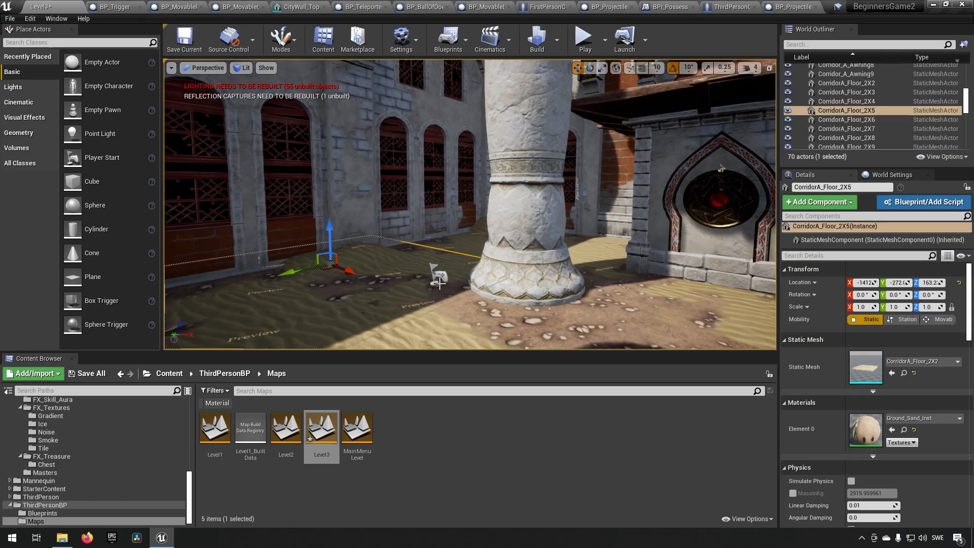
pyautogui.click(440, 279)
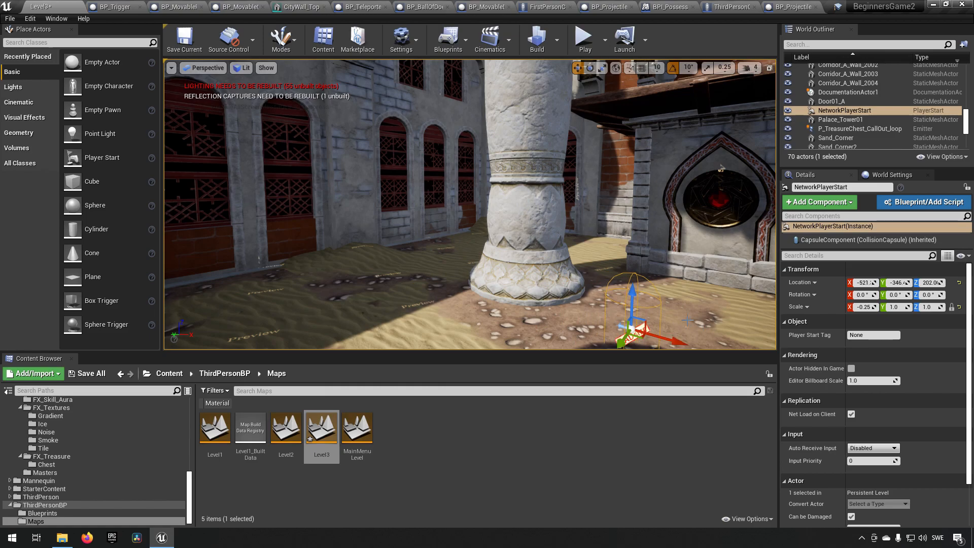
pyautogui.moveTo(640, 303); pyautogui.dragTo(643, 100)
pyautogui.press('f')
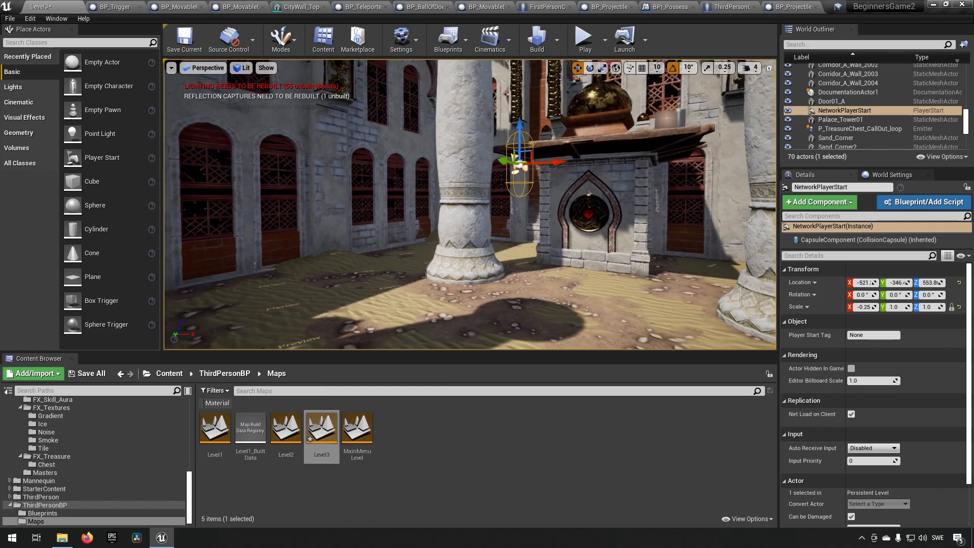
pyautogui.moveTo(534, 181); pyautogui.dragTo(484, 181, button='right')
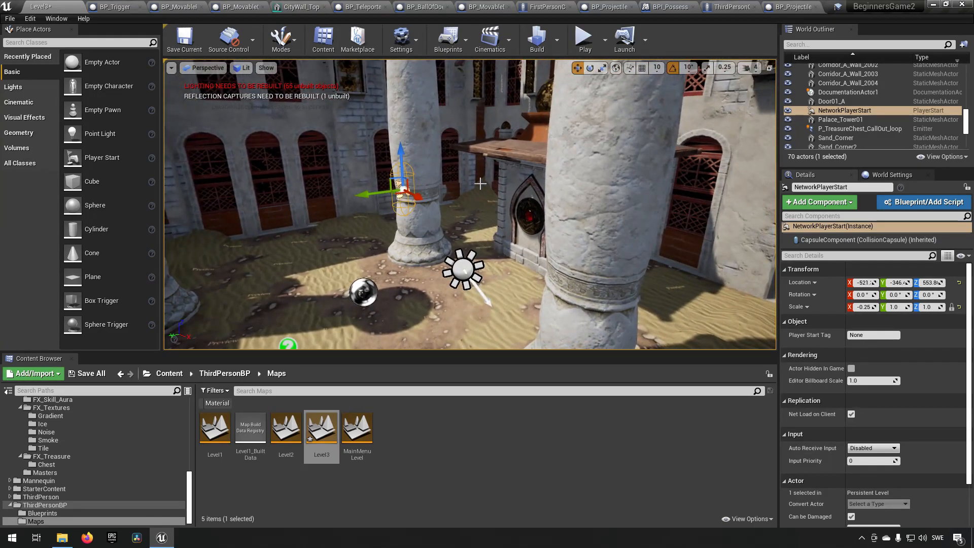
pyautogui.moveTo(636, 256); pyautogui.dragTo(672, 272)
pyautogui.moveTo(673, 272); pyautogui.dragTo(761, 276, button='right')
pyautogui.moveTo(194, 257); pyautogui.dragTo(263, 218)
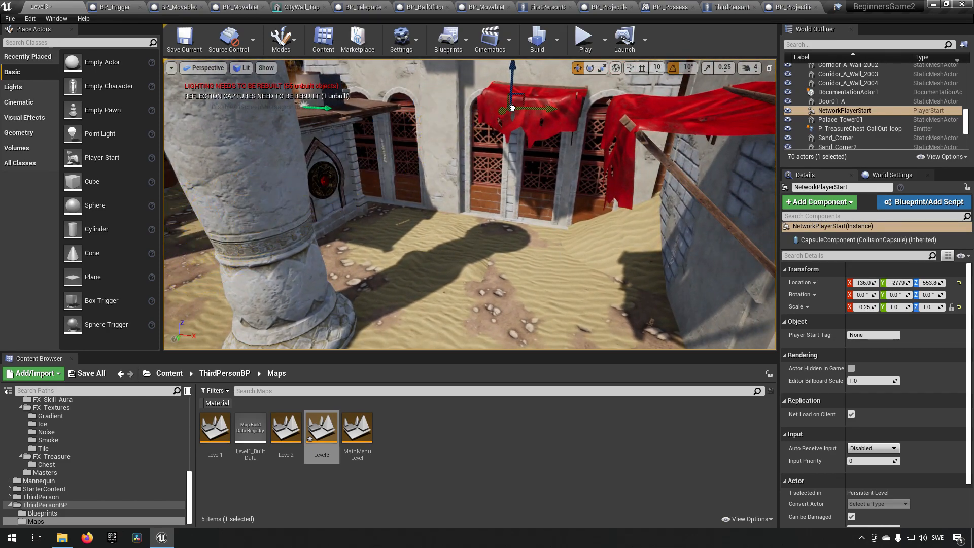
pyautogui.keyDown('shift'); pyautogui.moveTo(528, 99); pyautogui.dragTo(537, 43); pyautogui.keyUp('shift')
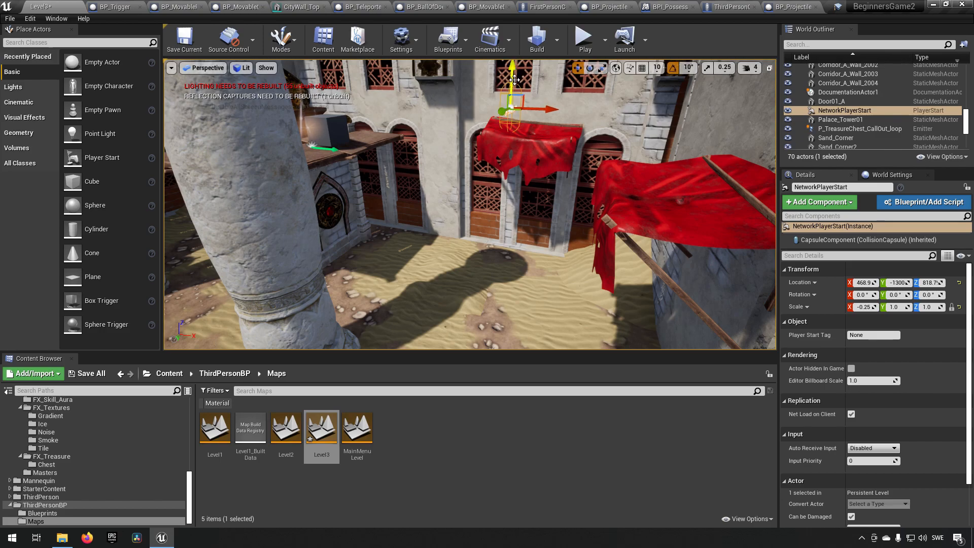
# - Playtest Level3 from the awning start, jump to the shrine roof, and touch the game over cube before stopping
pyautogui.click(578, 40)
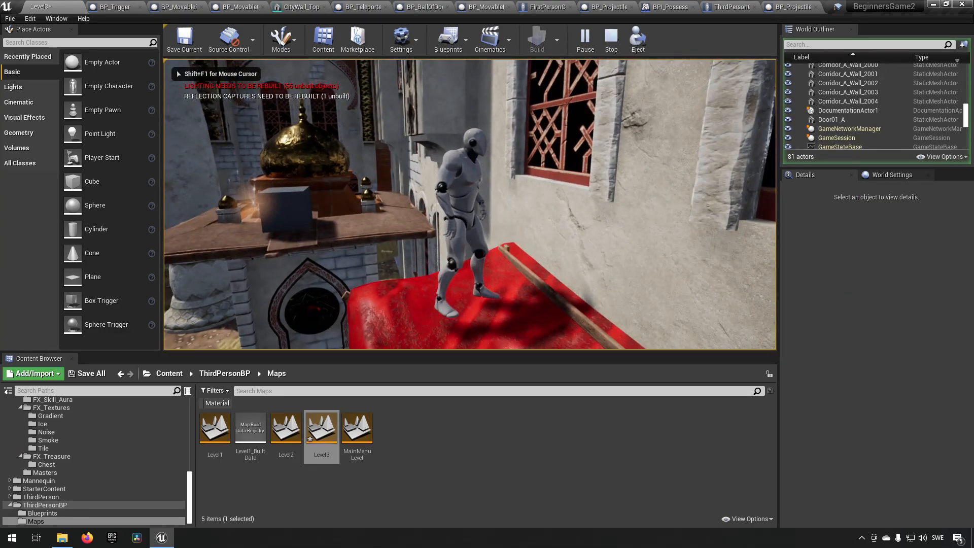
pyautogui.press('w')
pyautogui.press('space')
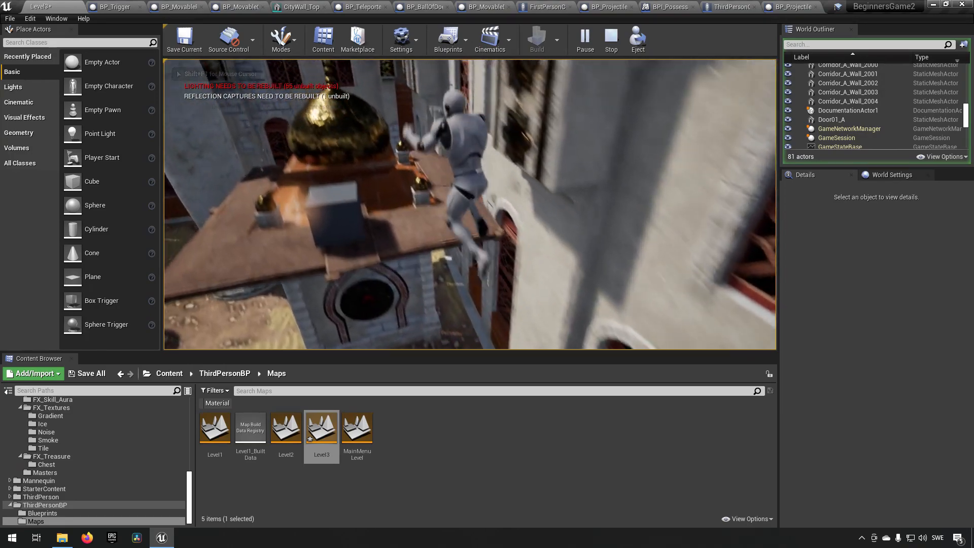
pyautogui.press('s')
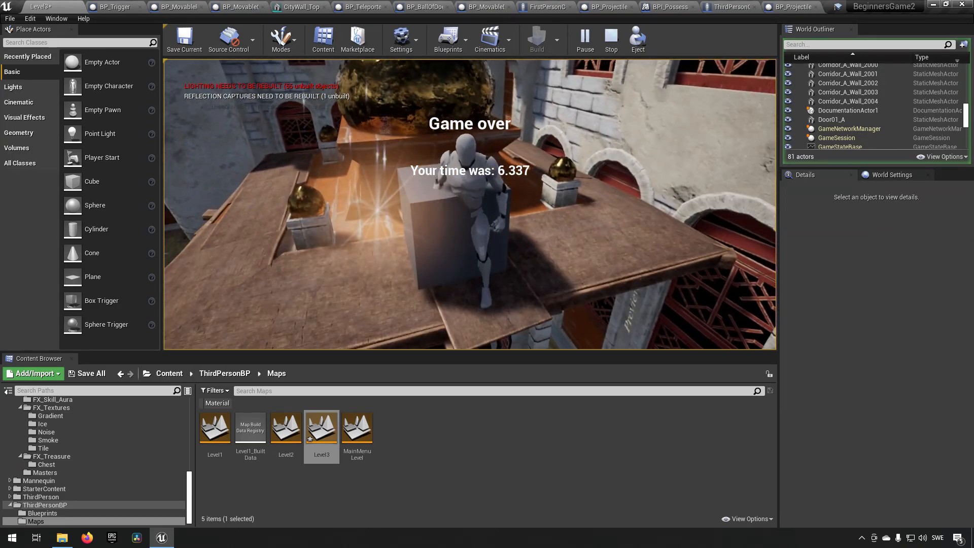
pyautogui.press('a')
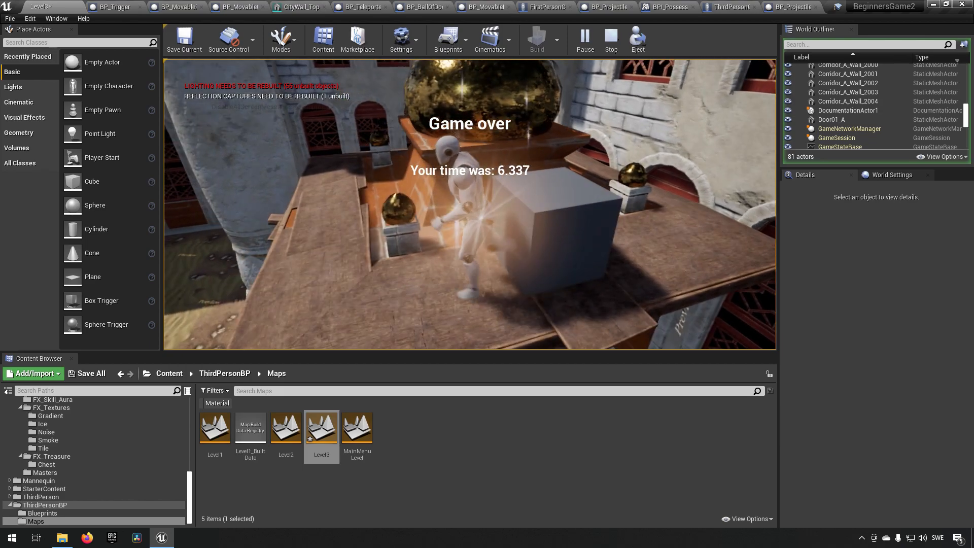
pyautogui.press('Escape')
# - Select the treasure chest emitter beside the cube on the shrine roof, and open the BP_GameOver blueprint for editing
pyautogui.moveTo(517, 223)
pyautogui.mouseDown(button='right')
pyautogui.moveTo(459, 213)
pyautogui.moveTo(517, 223)
pyautogui.mouseUp(button='right')
pyautogui.press('w')
pyautogui.click(449, 244)
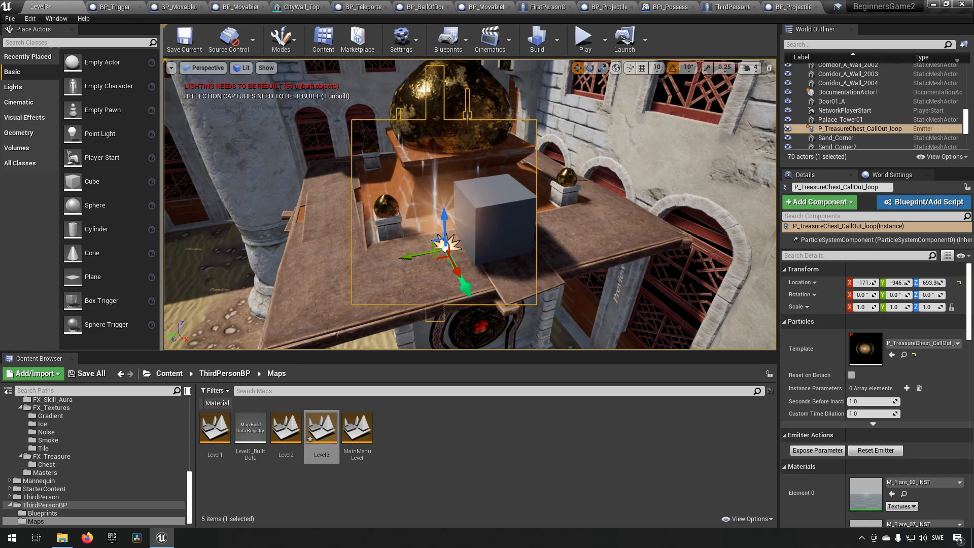
pyautogui.moveTo(965, 131); pyautogui.dragTo(961, 98)
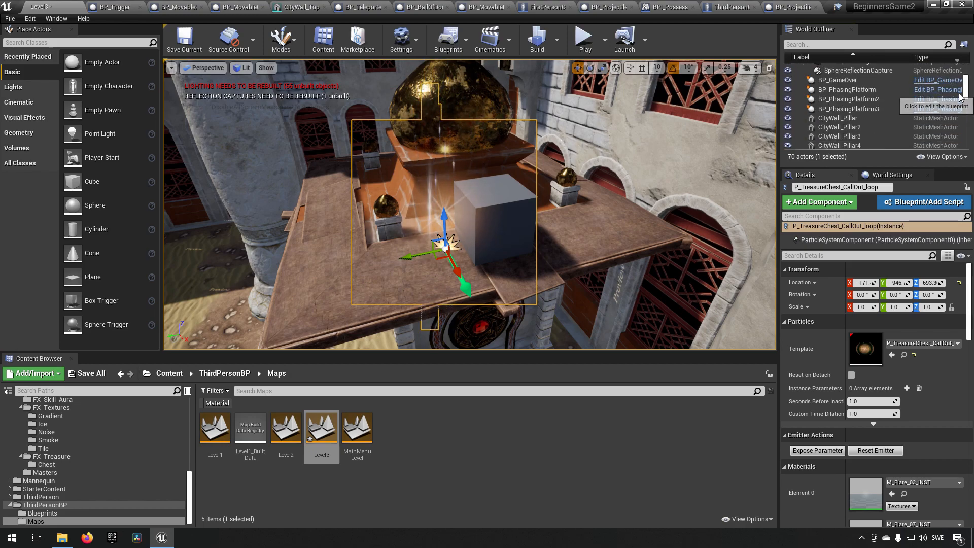
pyautogui.click(919, 81)
pyautogui.click(919, 81)
# - Delete the unused Event ActorBeginOverlap and Event Tick nodes from the BP_GameOver event graph
pyautogui.moveTo(342, 157); pyautogui.dragTo(558, 331, button='right')
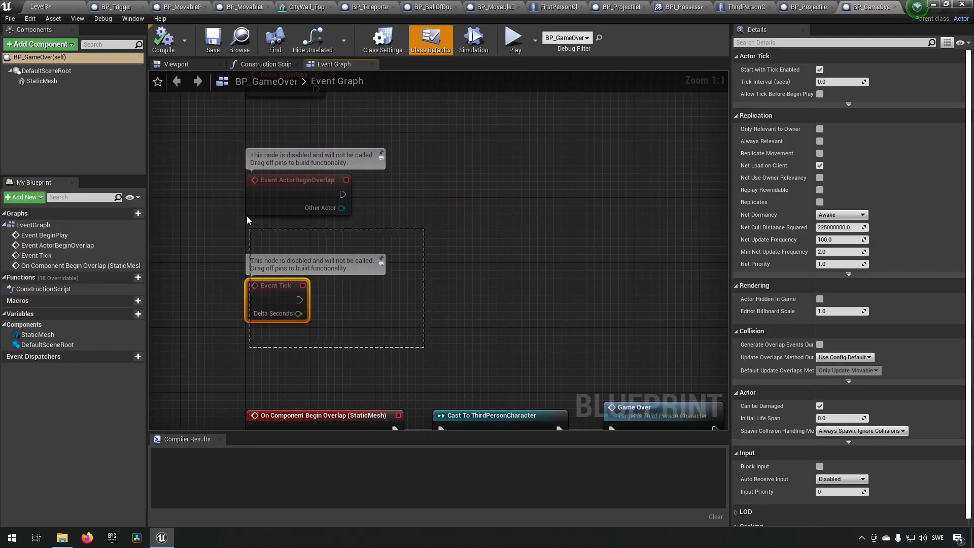
pyautogui.moveTo(248, 221); pyautogui.dragTo(249, 197)
pyautogui.press('Delete')
# - Add a Spawn Emitter at Location node driven by Event BeginPlay in BP_GameOver
pyautogui.moveTo(399, 193); pyautogui.dragTo(396, 307, button='right')
pyautogui.moveTo(320, 210); pyautogui.dragTo(348, 200)
pyautogui.write('spawn em')
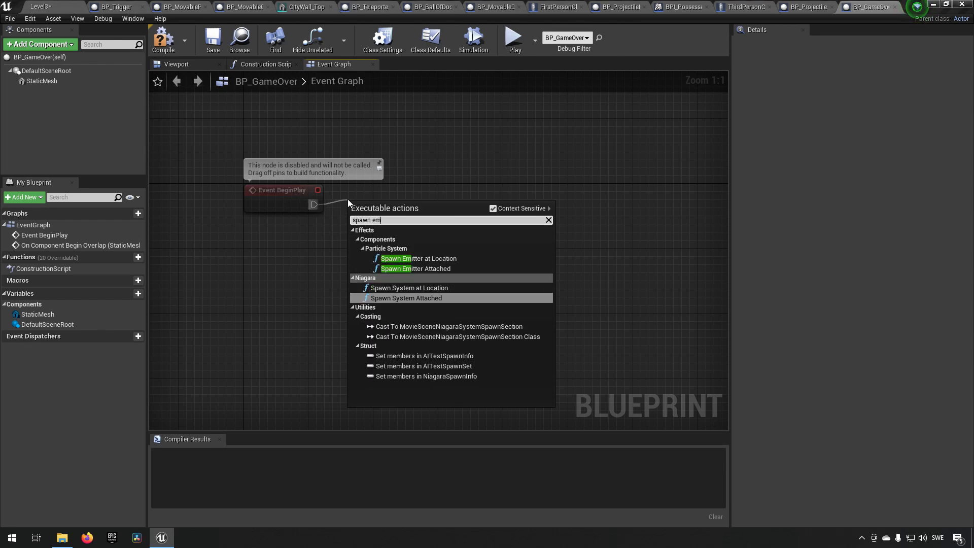
pyautogui.write('itter')
pyautogui.press('Return')
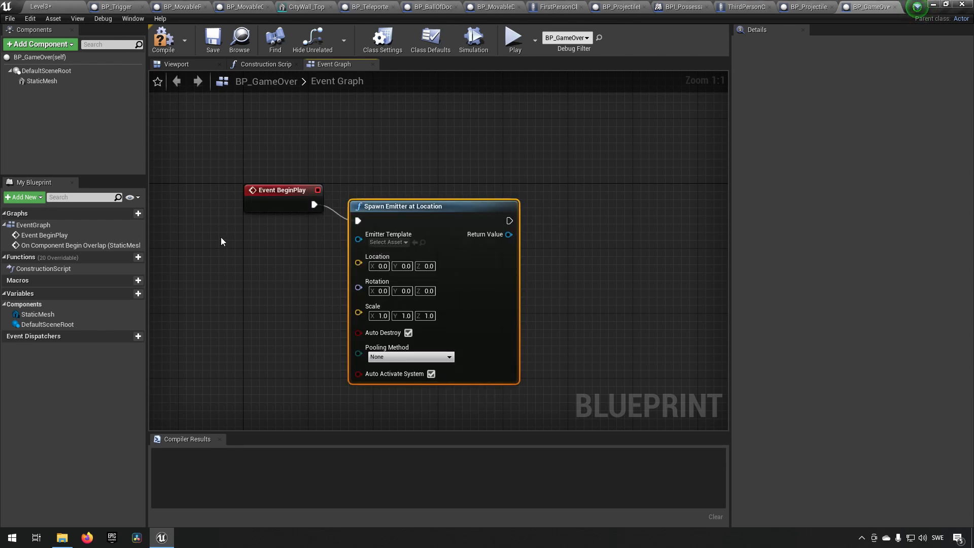
# - Feed a GetActorLocation node into the emitter's Location and align the Spawn Emitter node with Event BeginPlay
pyautogui.rightClick(212, 257)
pyautogui.write('get actor location')
pyautogui.press('Return')
pyautogui.moveTo(313, 286); pyautogui.dragTo(359, 263)
pyautogui.moveTo(465, 210); pyautogui.dragTo(496, 194)
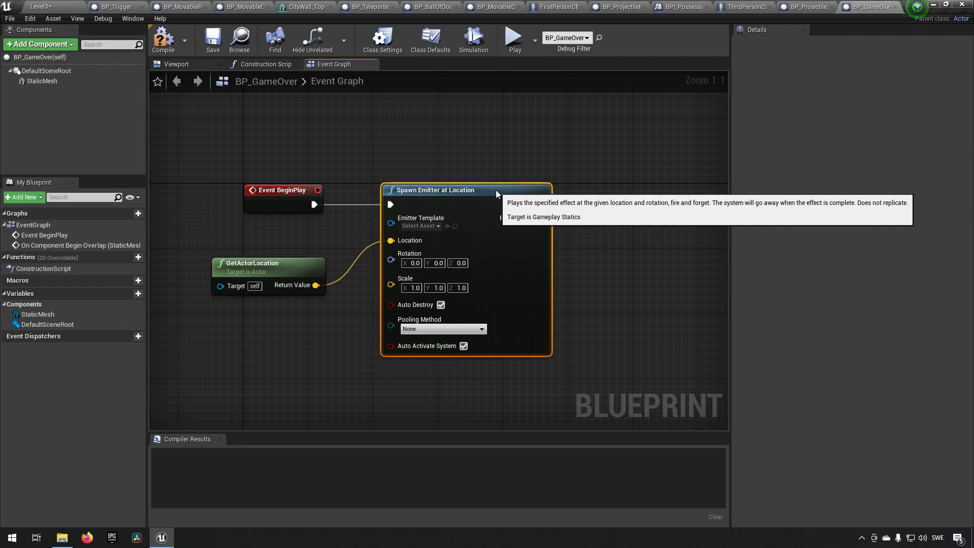
# - Set the emitter template to P_TreasureChest_CallOut_loop and compile BP_GameOver
pyautogui.click(433, 227)
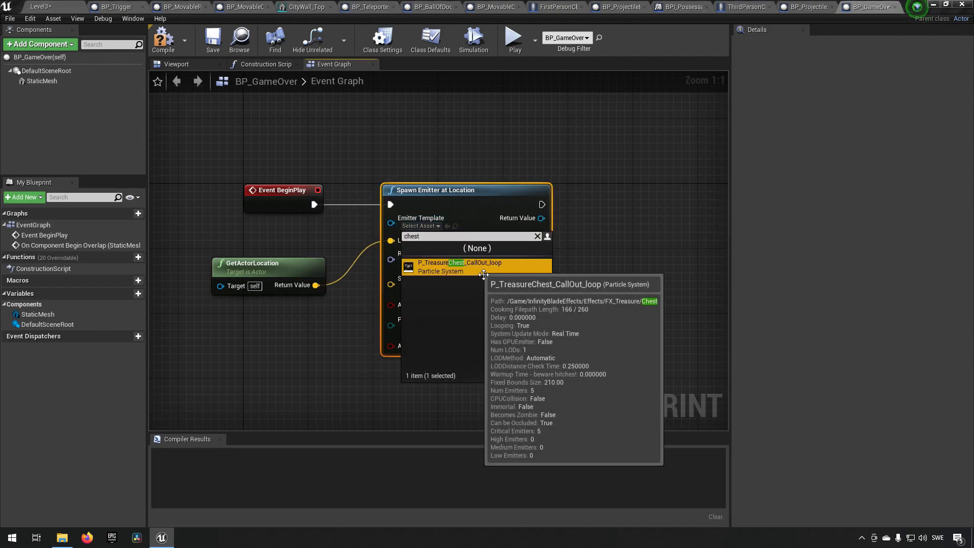
pyautogui.click(478, 269)
pyautogui.click(162, 40)
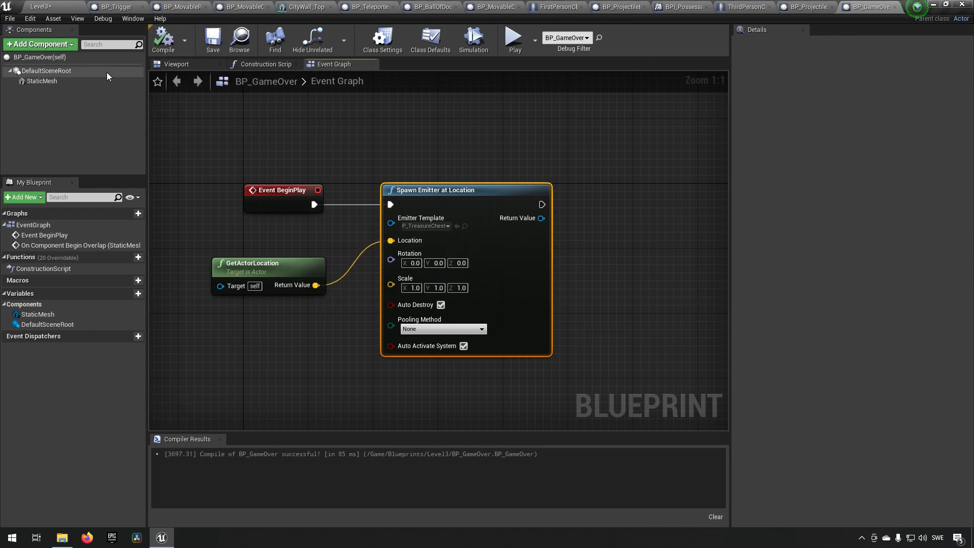
# - Enable Hidden in Game for BP_GameOver's StaticMesh cube and compile the blueprint
pyautogui.click(176, 64)
pyautogui.click(75, 81)
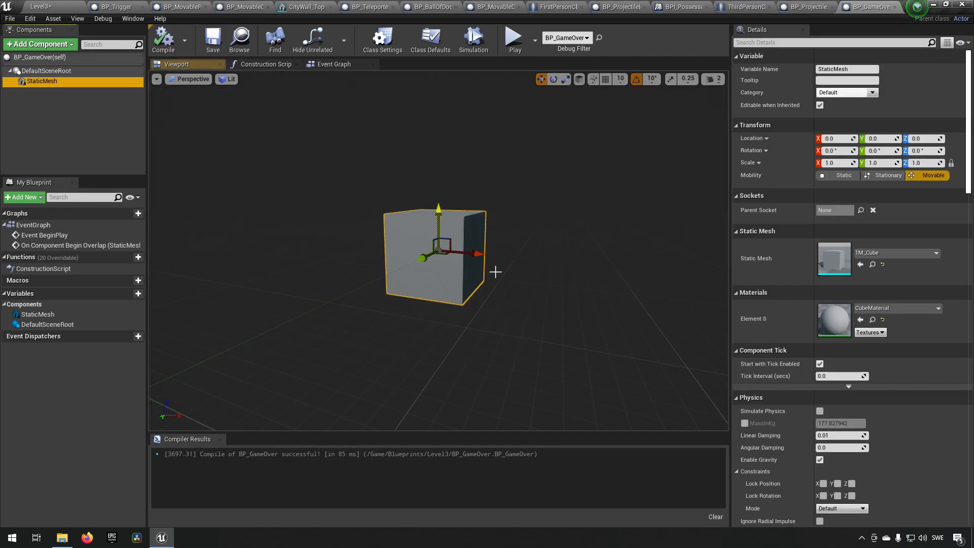
pyautogui.scroll(-15, 873, 401)
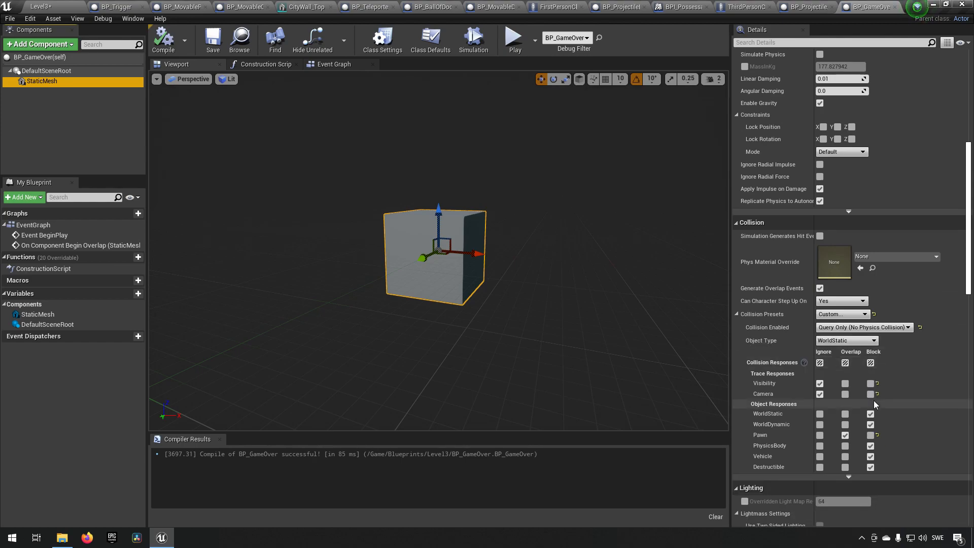
pyautogui.scroll(-6, 857, 382)
pyautogui.scroll(2, 827, 235)
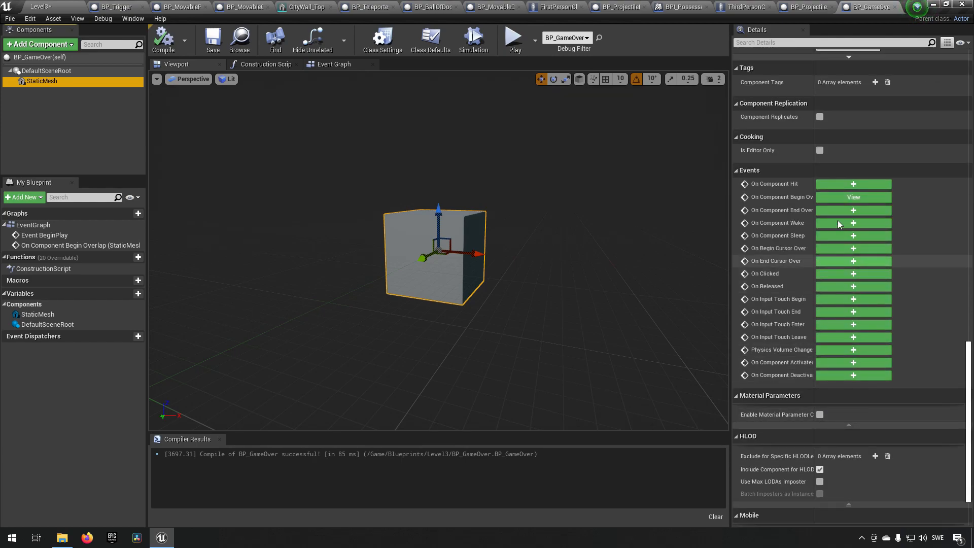
pyautogui.scroll(5, 794, 274)
pyautogui.scroll(10, 793, 289)
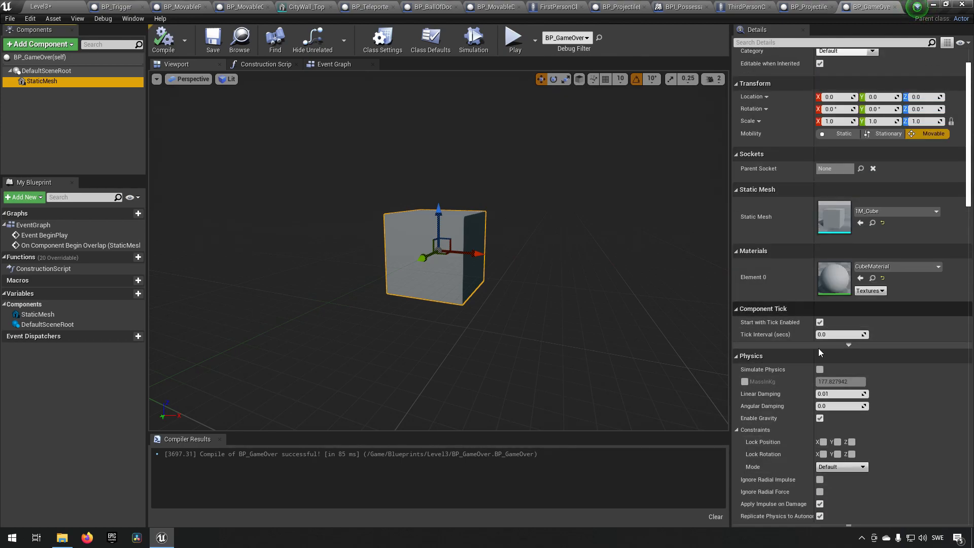
pyautogui.scroll(-3, 820, 355)
pyautogui.scroll(-5, 821, 359)
pyautogui.scroll(10, 822, 363)
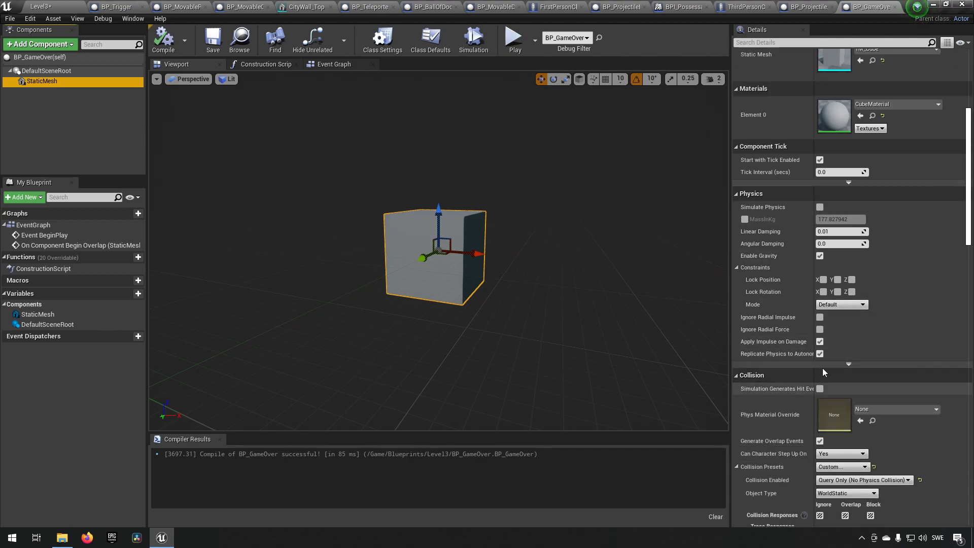
pyautogui.scroll(-9, 823, 367)
pyautogui.scroll(-10, 823, 367)
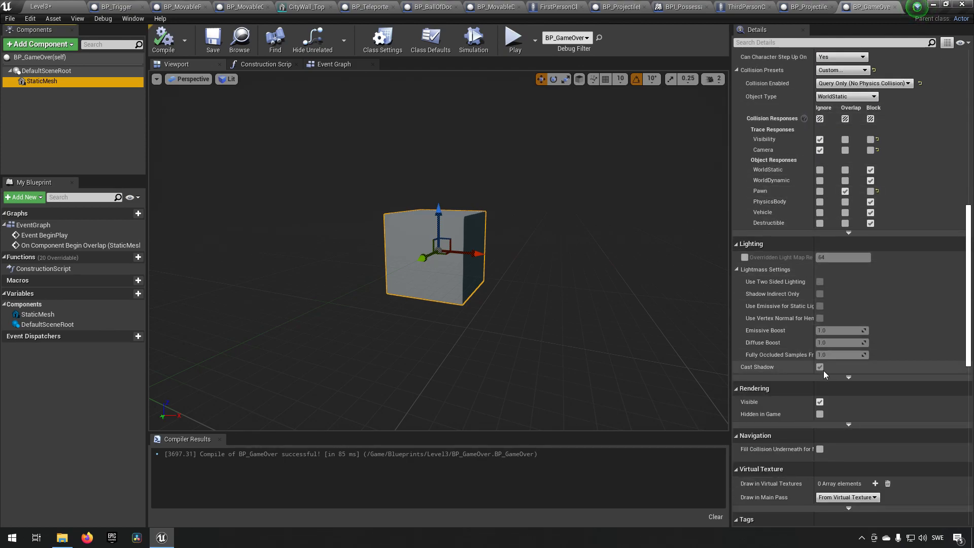
pyautogui.scroll(1, 823, 368)
pyautogui.click(817, 289)
pyautogui.click(820, 285)
pyautogui.click(167, 41)
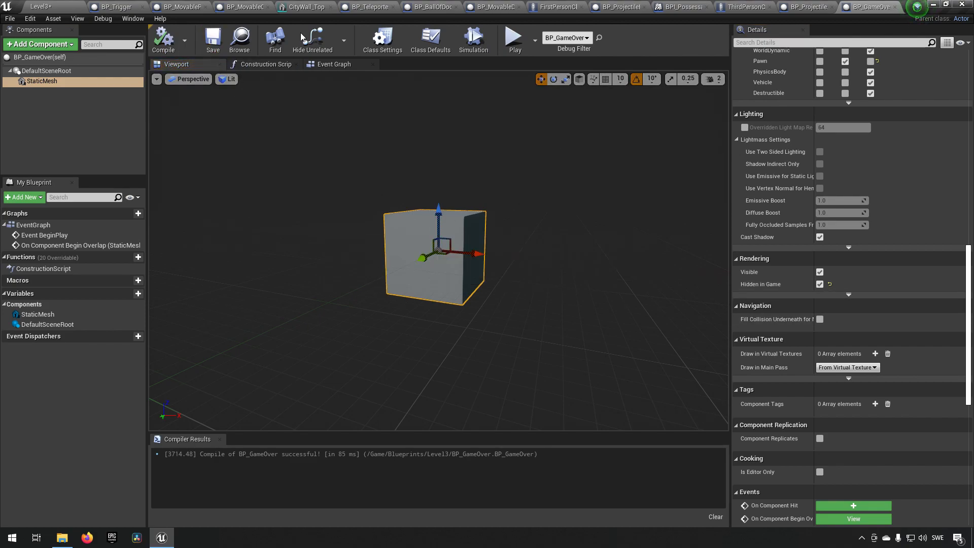
# - Return to Level3 and delete the separately placed P_TreasureChest_CallOut_loop emitter from the shrine roof
pyautogui.click(42, 5)
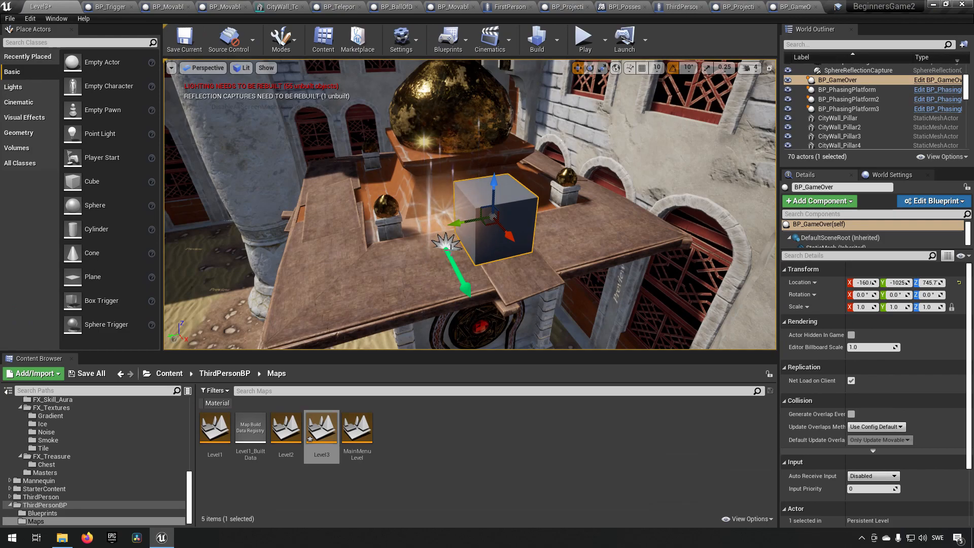
pyautogui.click(447, 246)
pyautogui.press('Delete')
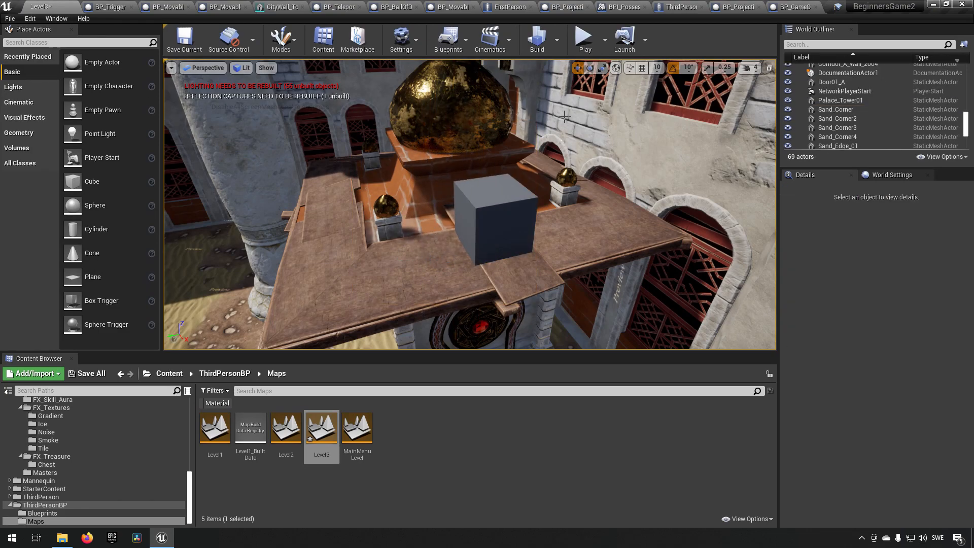
# - Playtest Level3 by jumping from the awning to the shrine roof to check the spawned emitter and hidden goal cube
pyautogui.click(587, 40)
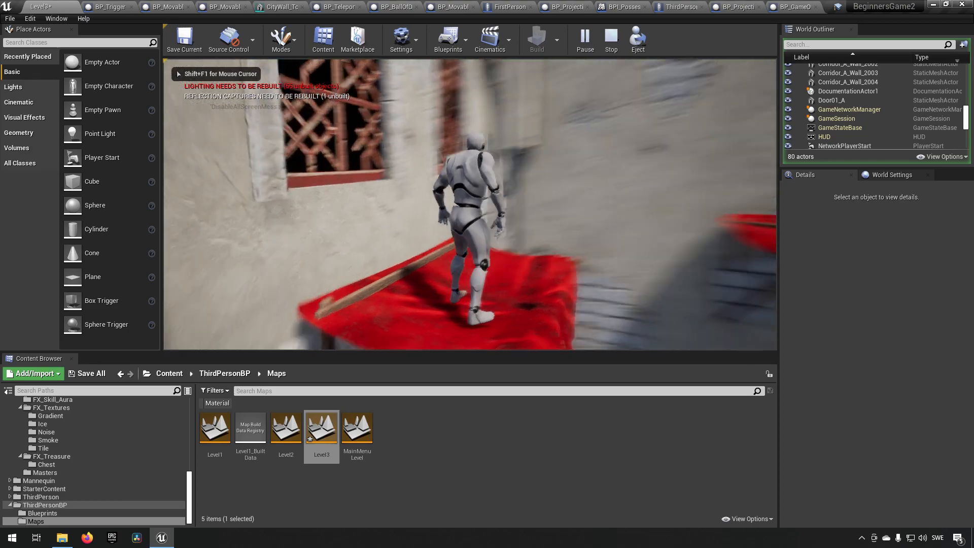
pyautogui.press('w')
pyautogui.press('space')
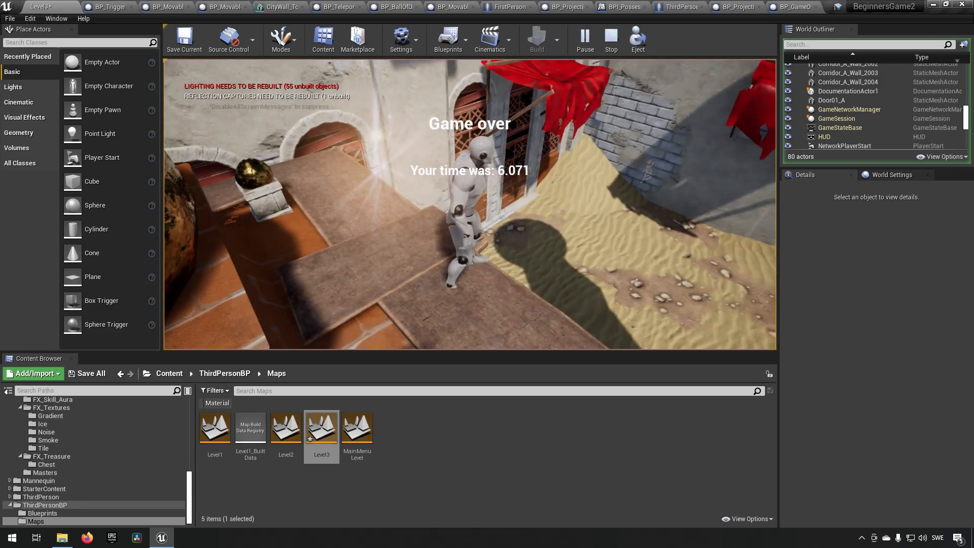
pyautogui.press('Escape')
# - Select the first phasing platform cube beside the red awnings and open its BP_PhasingPlatform blueprint
pyautogui.moveTo(400, 299); pyautogui.dragTo(507, 330, button='right')
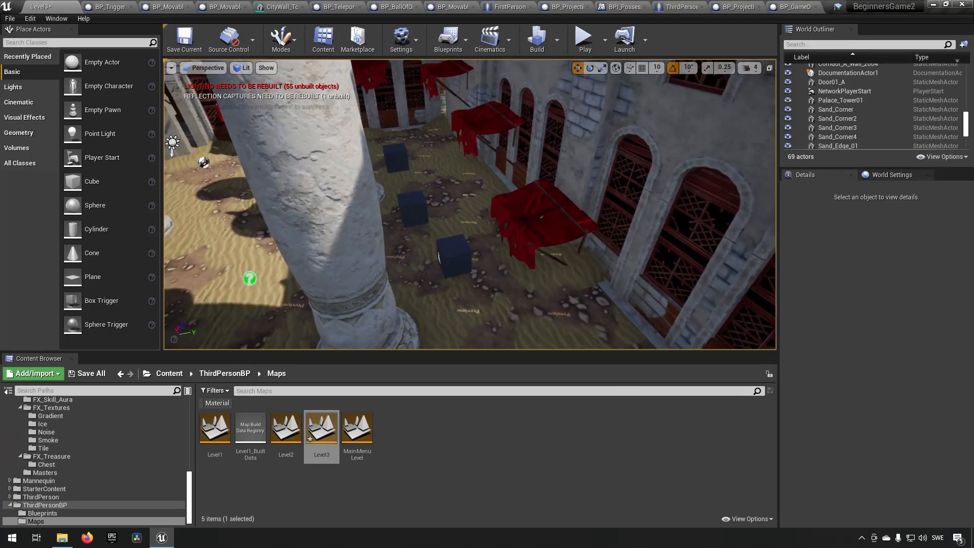
pyautogui.moveTo(502, 270); pyautogui.dragTo(487, 304, button='right')
pyautogui.press('w')
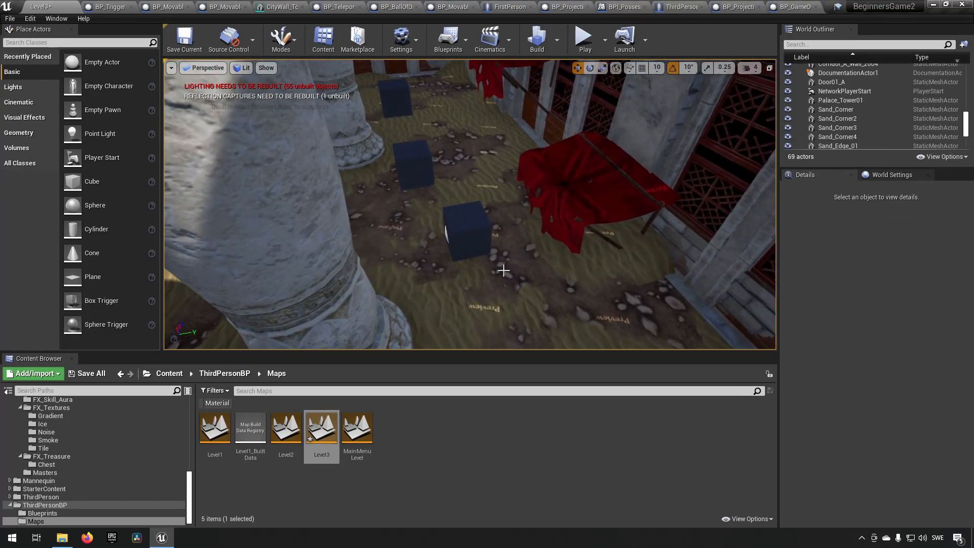
pyautogui.click(482, 243)
pyautogui.moveTo(482, 243); pyautogui.dragTo(497, 290, button='right')
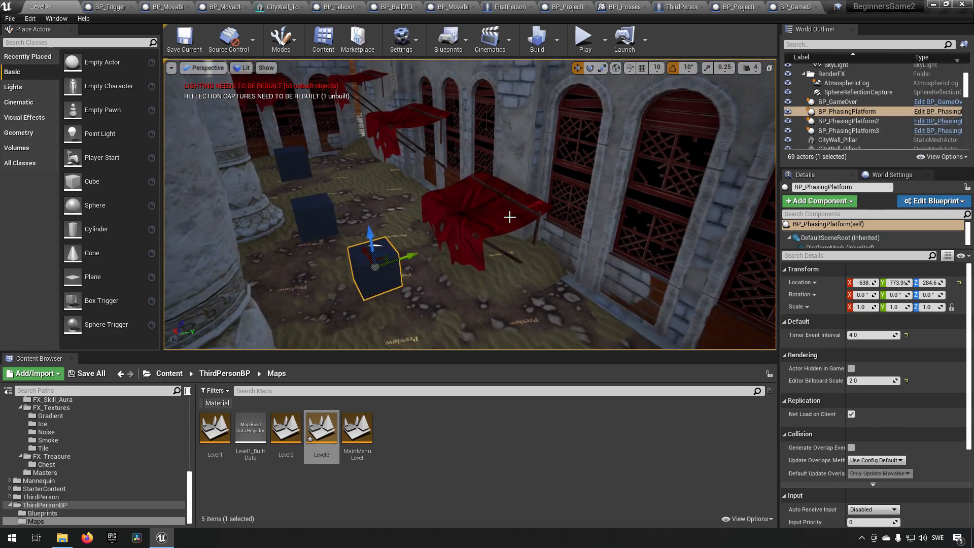
pyautogui.click(483, 229)
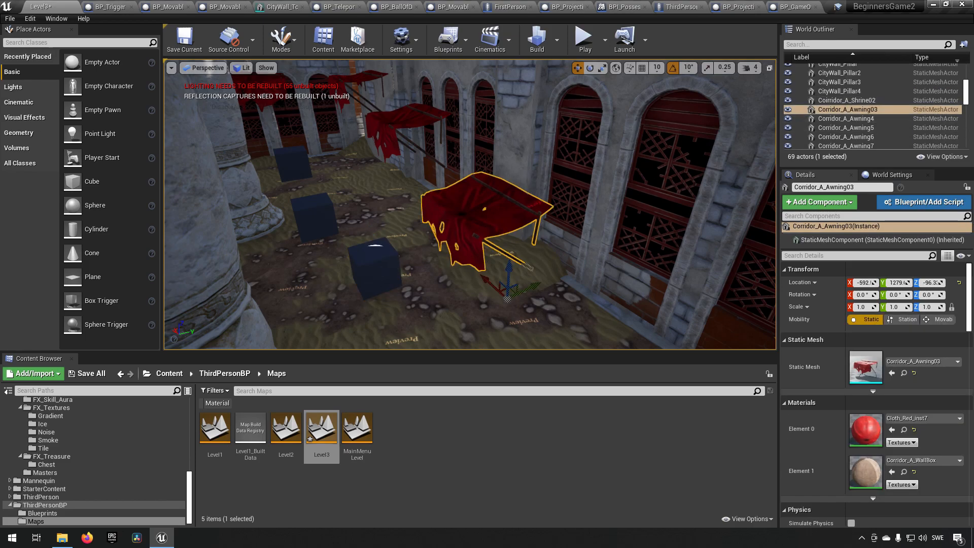
pyautogui.click(375, 266)
pyautogui.click(936, 127)
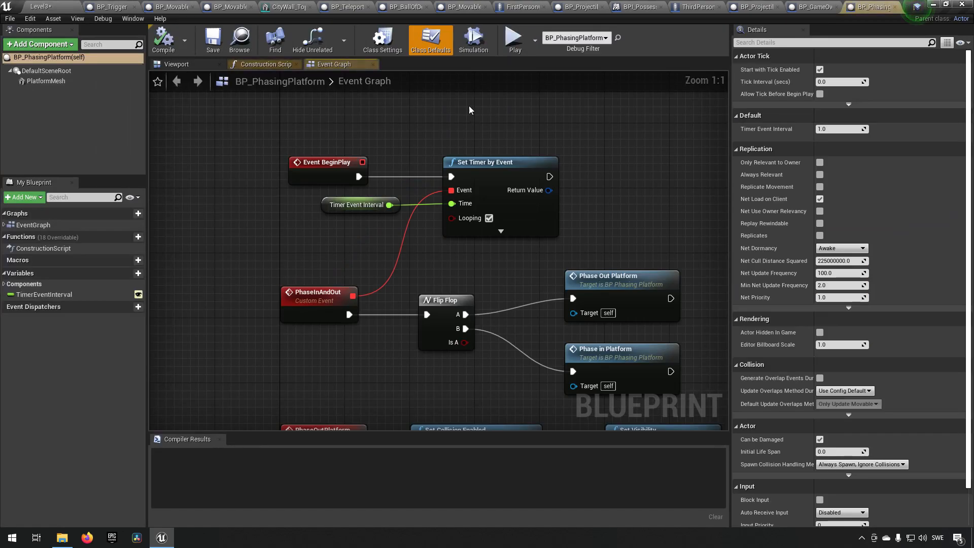
# - Close all open asset editors except Level3 and BP_PhasingPlatform
pyautogui.middleClick(126, 6)
pyautogui.middleClick(132, 6)
pyautogui.middleClick(137, 7)
pyautogui.middleClick(145, 6)
pyautogui.middleClick(152, 6)
pyautogui.middleClick(162, 6)
pyautogui.middleClick(163, 6)
pyautogui.middleClick(166, 6)
pyautogui.middleClick(169, 7)
pyautogui.middleClick(172, 6)
pyautogui.middleClick(176, 7)
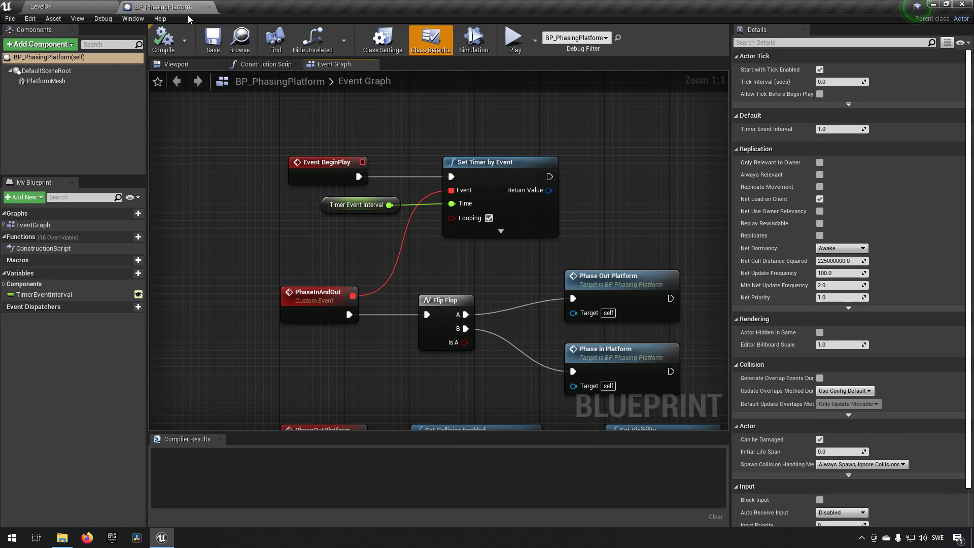
# - Use the Corridor_A_Awning03 mesh from Level3 as the static mesh of BP_PhasingPlatform's PlatformMesh component
pyautogui.click(189, 65)
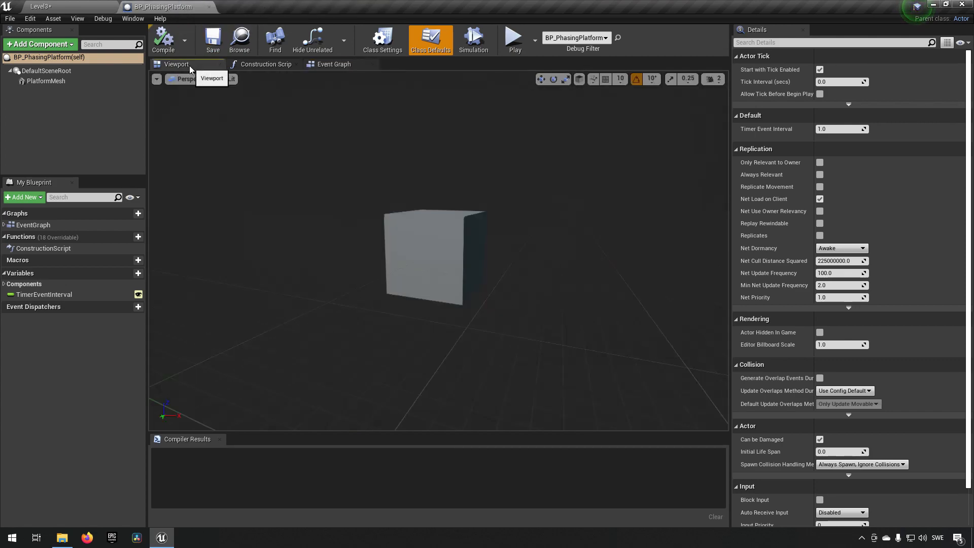
pyautogui.click(74, 6)
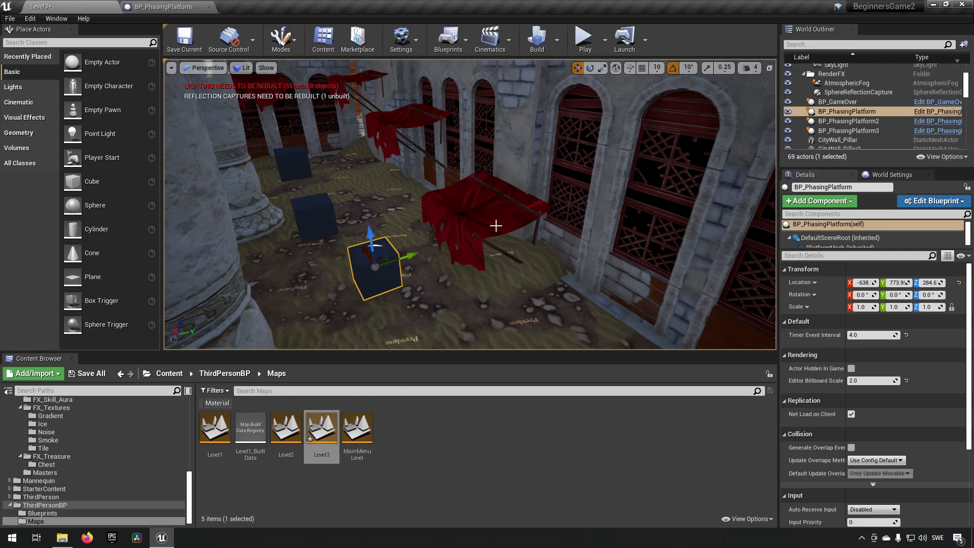
pyautogui.rightClick(479, 231)
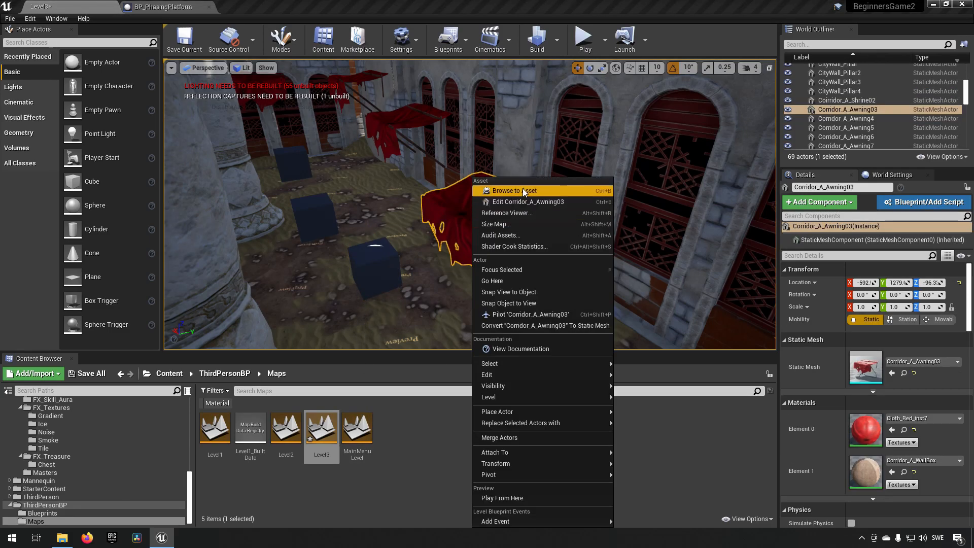
pyautogui.click(488, 191)
pyautogui.click(161, 7)
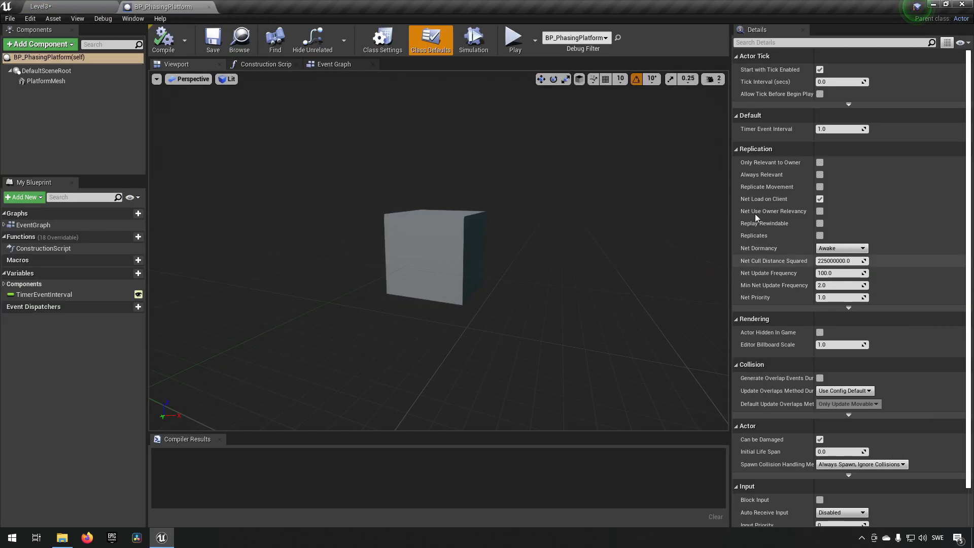
pyautogui.click(45, 81)
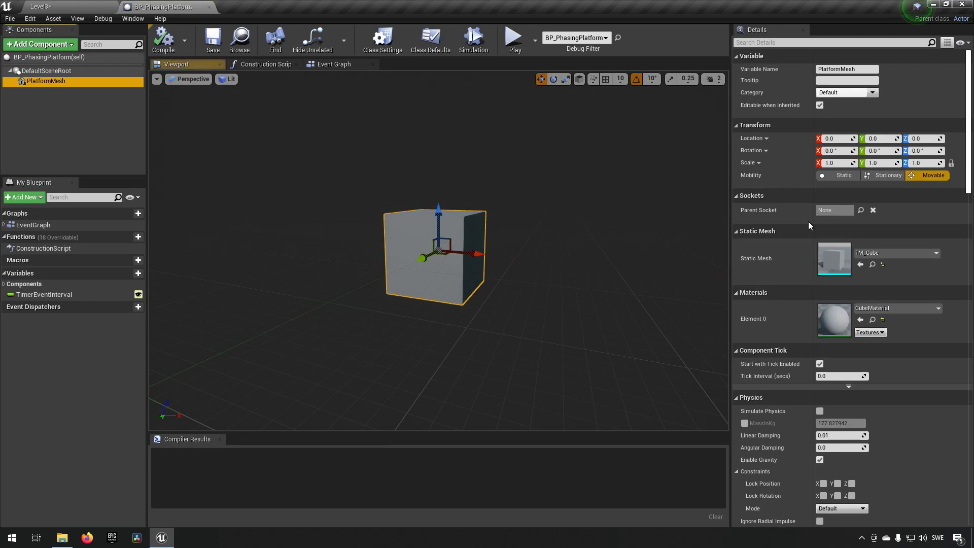
pyautogui.click(861, 264)
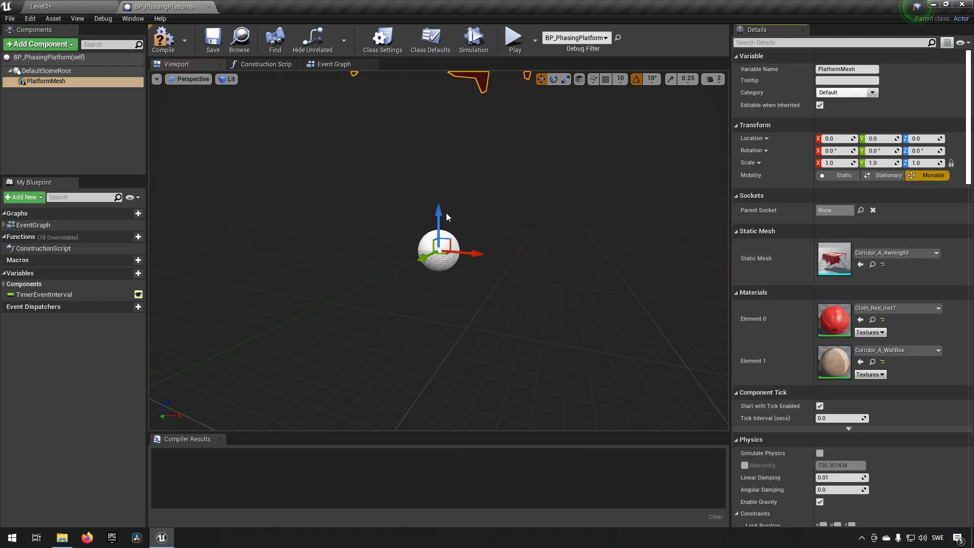
# - Lower the PlatformMesh awning to about Z -378 and compile and save the blueprint
pyautogui.moveTo(445, 216); pyautogui.dragTo(473, 201, button='right')
pyautogui.moveTo(454, 256); pyautogui.dragTo(428, 375)
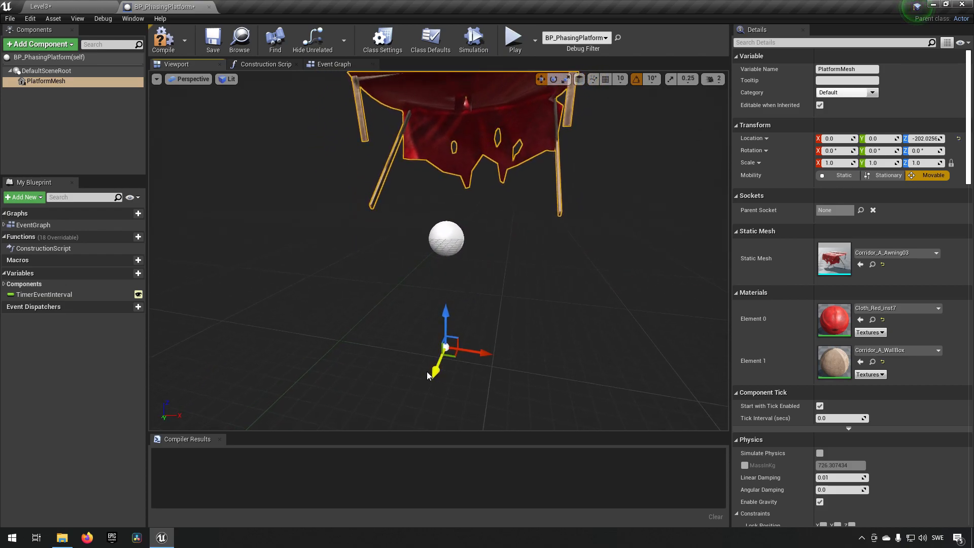
pyautogui.moveTo(448, 321); pyautogui.dragTo(434, 390)
pyautogui.click(163, 39)
pyautogui.hotkey('ctrl', 's')
# - Return to Level3 and locate the BP_PhasingPlatform asset from the first phasing platform so it is selected
pyautogui.click(81, 6)
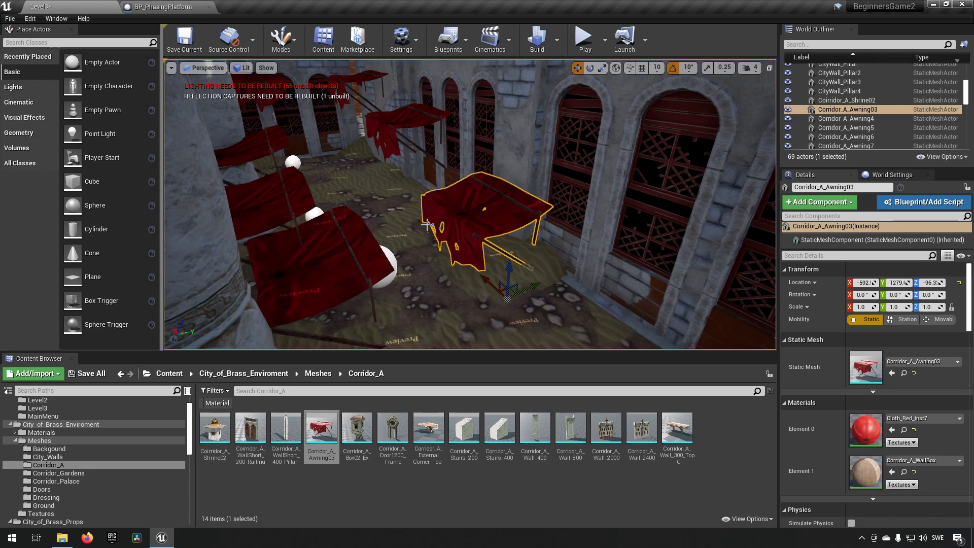
pyautogui.moveTo(514, 215)
pyautogui.mouseDown(button='right')
pyautogui.moveTo(489, 214)
pyautogui.moveTo(514, 214)
pyautogui.mouseUp(button='right')
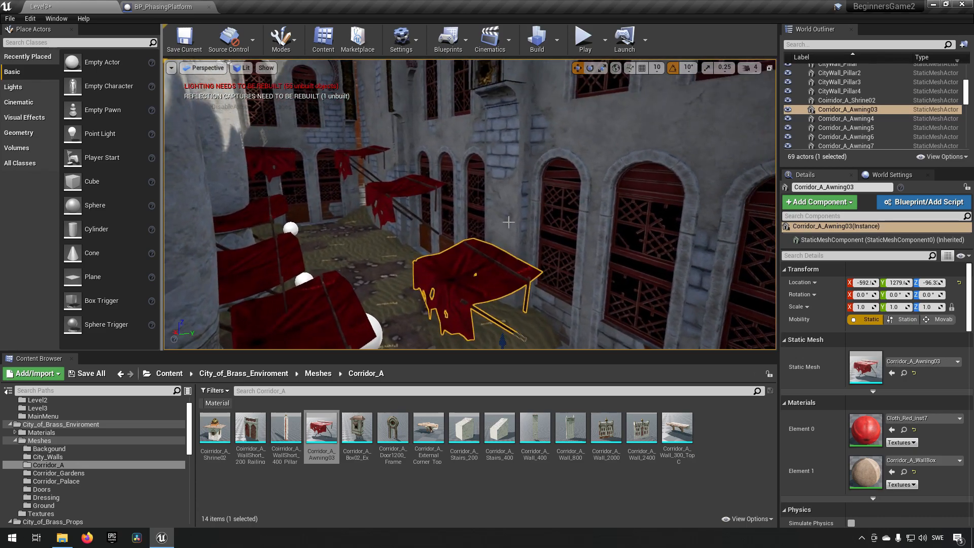
pyautogui.rightClick(466, 277)
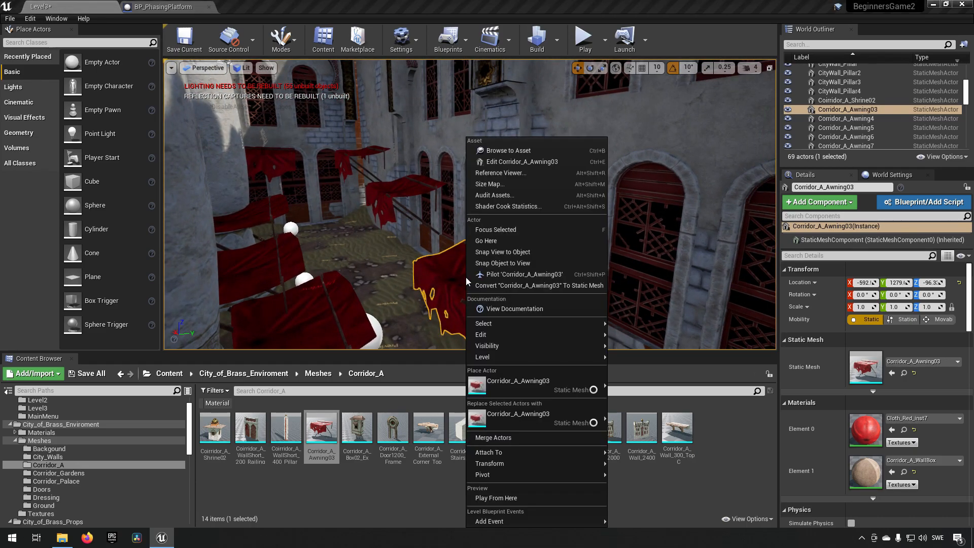
pyautogui.click(394, 484)
pyautogui.click(339, 334)
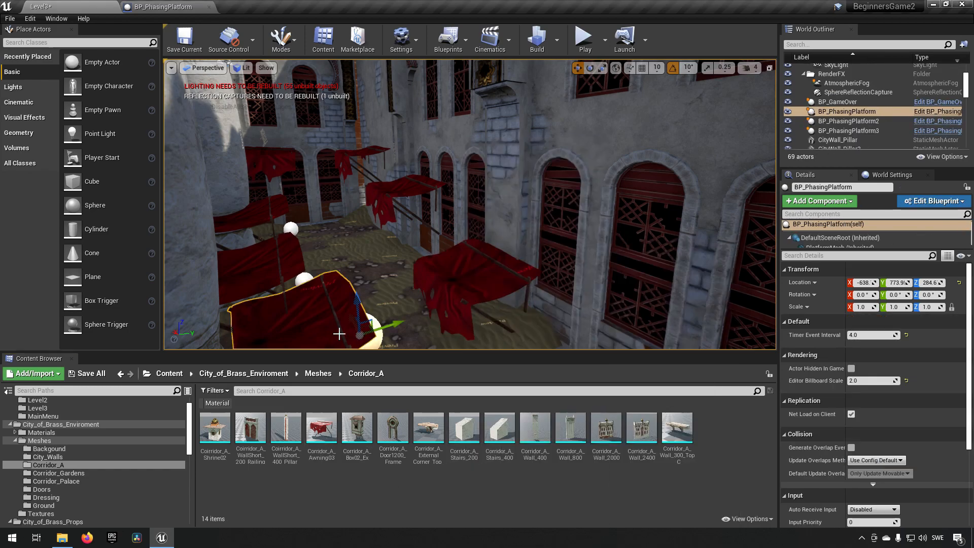
pyautogui.rightClick(305, 323)
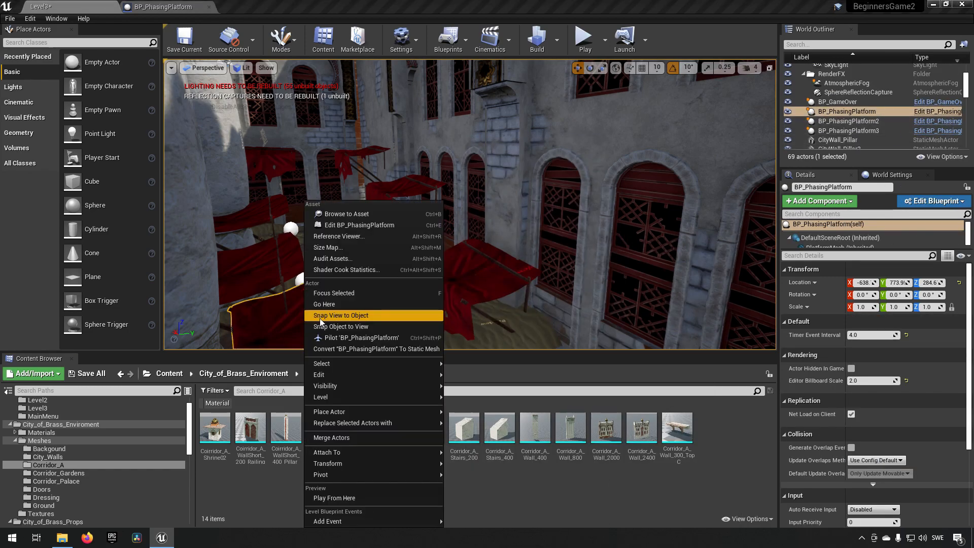
pyautogui.click(386, 213)
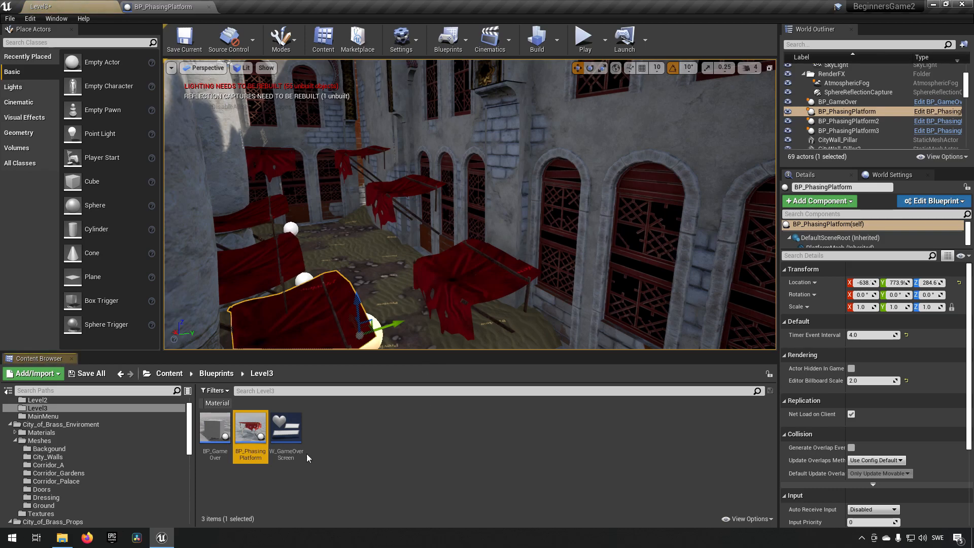
# - Try replacing the static Corridor_A_Awning03 actor with BP_PhasingPlatform and undo the replacement
pyautogui.click(477, 294)
pyautogui.rightClick(470, 286)
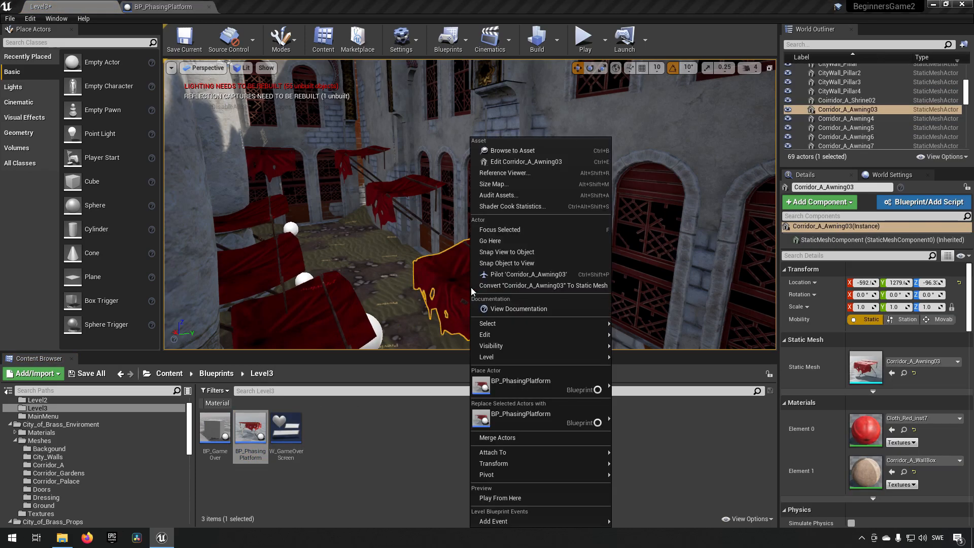
pyautogui.click(519, 421)
pyautogui.moveTo(507, 305); pyautogui.dragTo(473, 311, button='right')
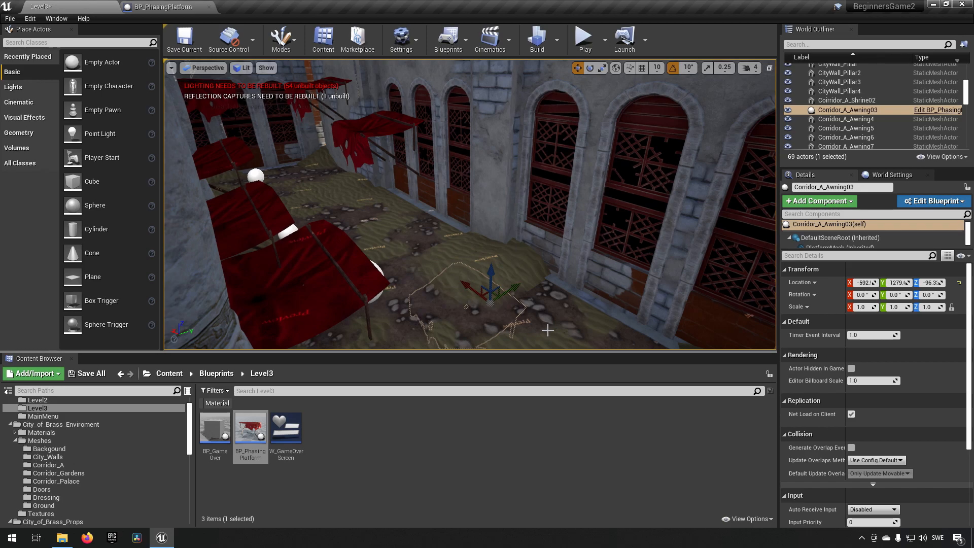
pyautogui.hotkey('ctrl', 'z')
# - Reset the PlatformMesh location in BP_PhasingPlatform to its default 0, 0, 0 and return to Level3
pyautogui.click(317, 283)
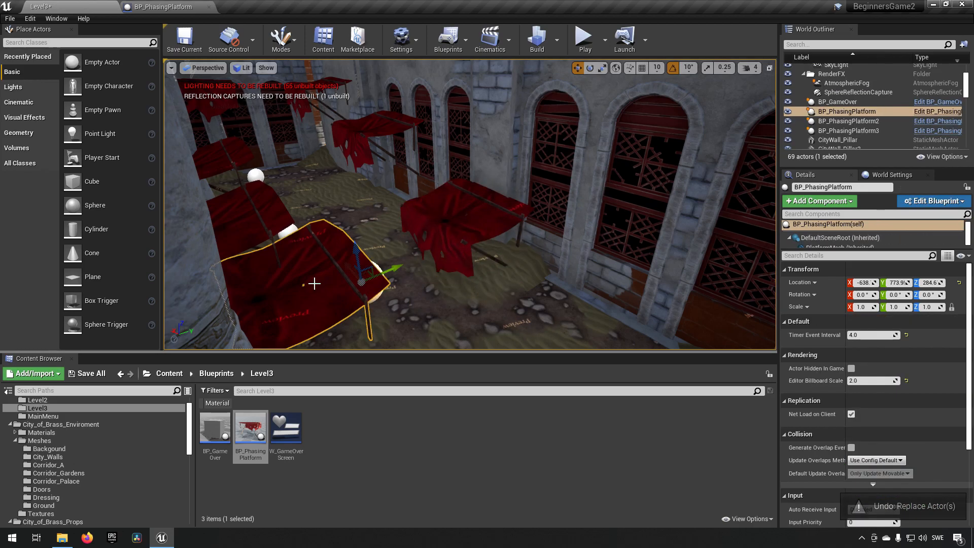
pyautogui.click(171, 6)
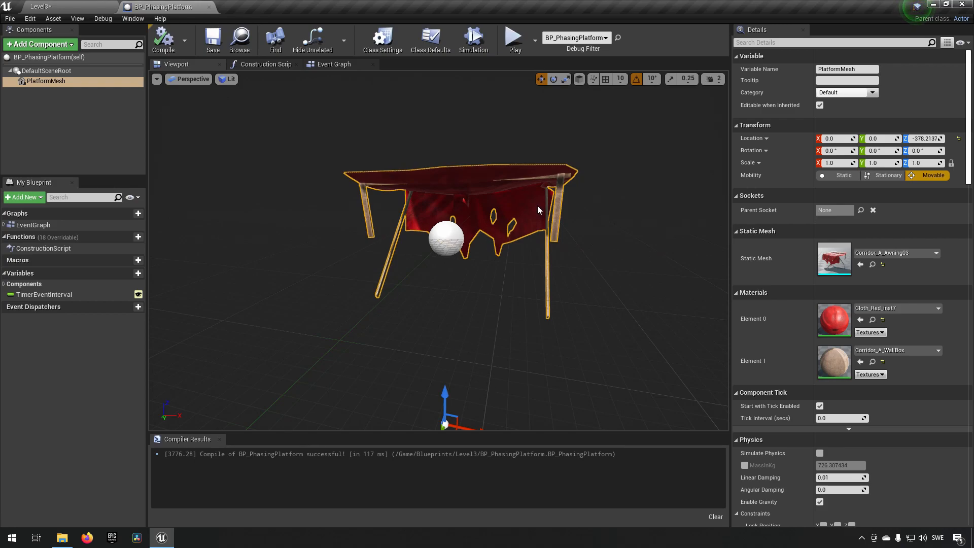
pyautogui.click(958, 139)
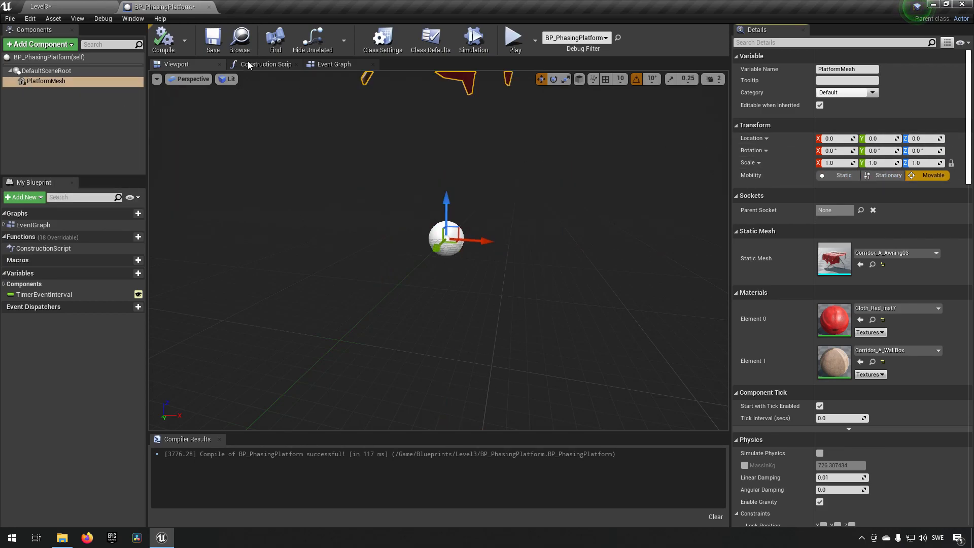
pyautogui.click(69, 5)
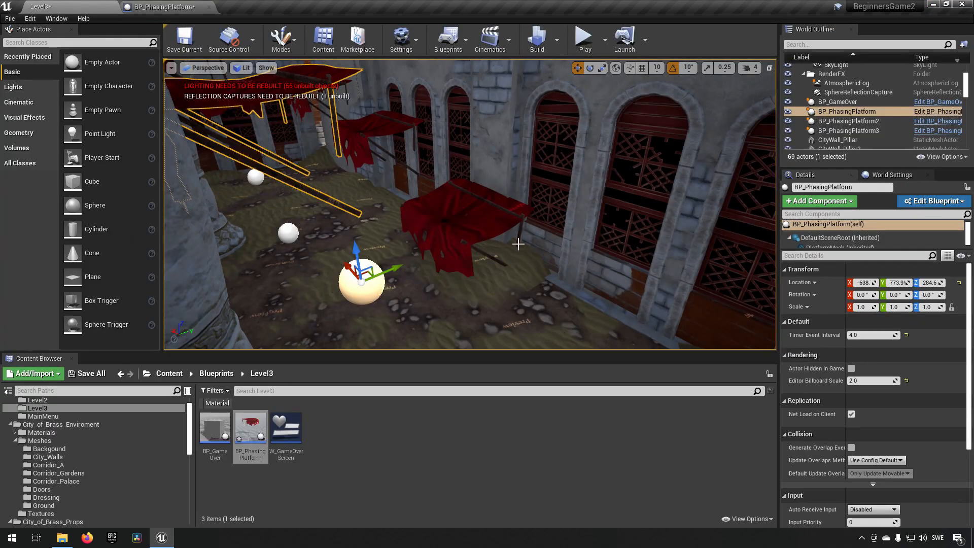
# - Replace the Corridor_A_Awning03 and Corridor_A_Awning4 static actors with BP_PhasingPlatform
pyautogui.click(468, 248)
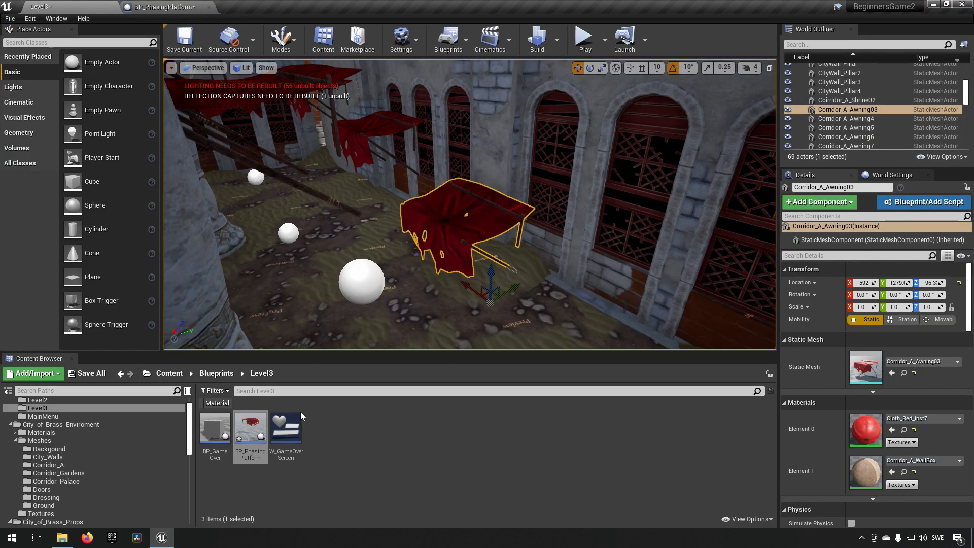
pyautogui.rightClick(488, 225)
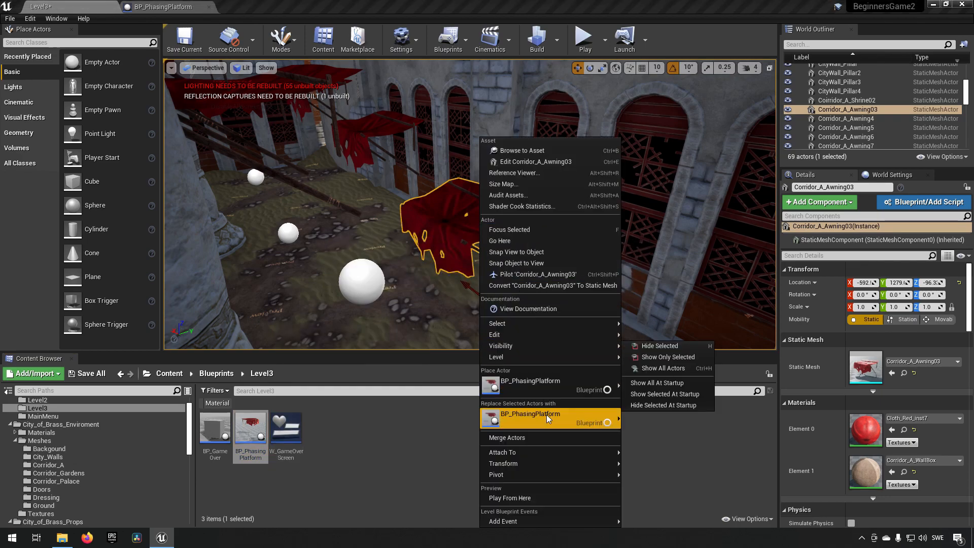
pyautogui.click(546, 415)
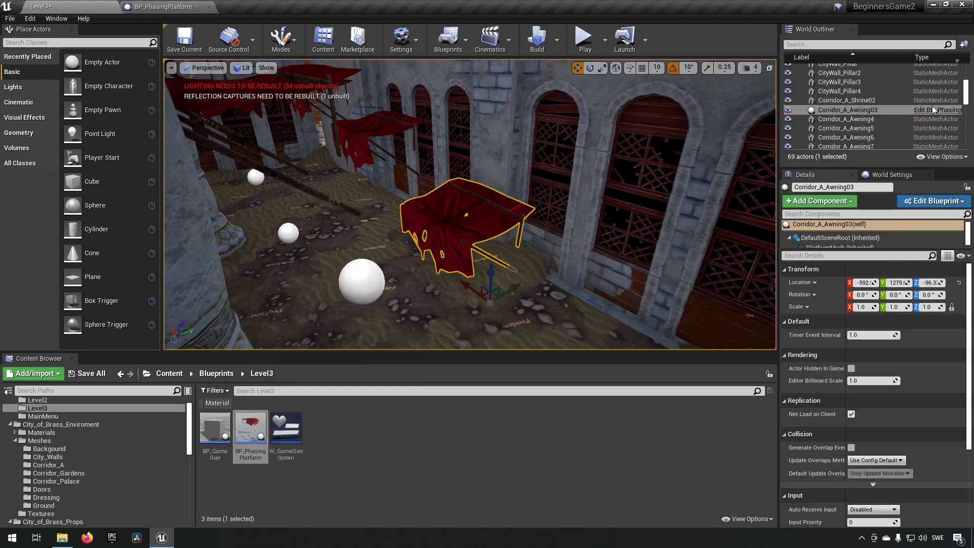
pyautogui.rightClick(394, 131)
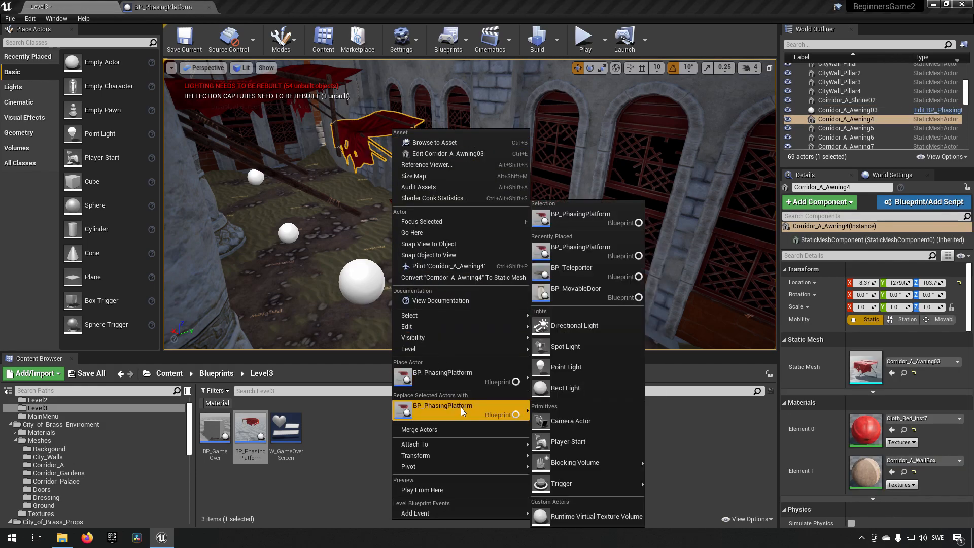
pyautogui.click(460, 408)
# - Replace the Corridor_A_Awning6 and Corridor_A_Awning7 static actors with BP_PhasingPlatform
pyautogui.moveTo(446, 282)
pyautogui.mouseDown(button='right')
pyautogui.moveTo(436, 275)
pyautogui.moveTo(457, 279)
pyautogui.moveTo(432, 274)
pyautogui.mouseUp(button='right')
pyautogui.press('w')
pyautogui.press('s')
pyautogui.moveTo(604, 228); pyautogui.dragTo(620, 227, button='right')
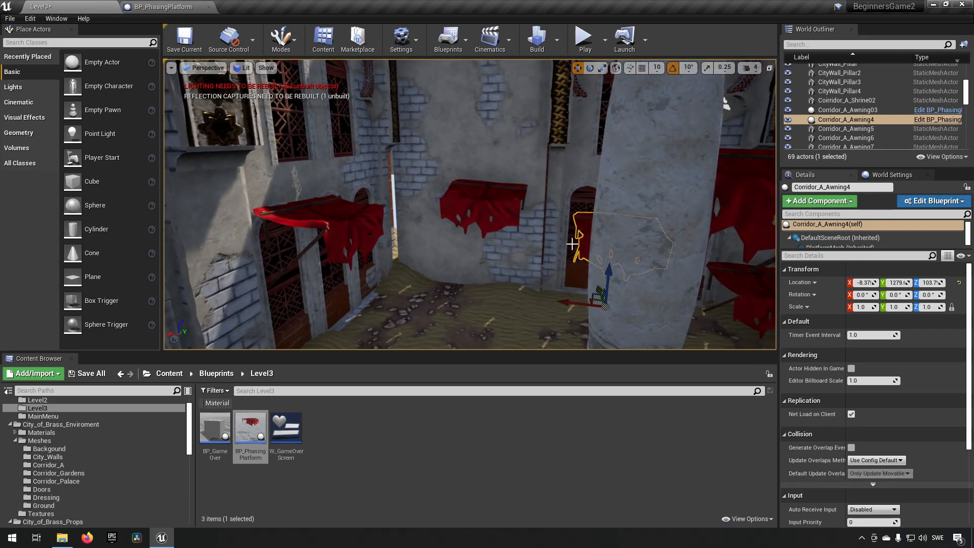
pyautogui.moveTo(520, 217)
pyautogui.mouseDown(button='right')
pyautogui.moveTo(457, 218)
pyautogui.moveTo(520, 217)
pyautogui.mouseUp(button='right')
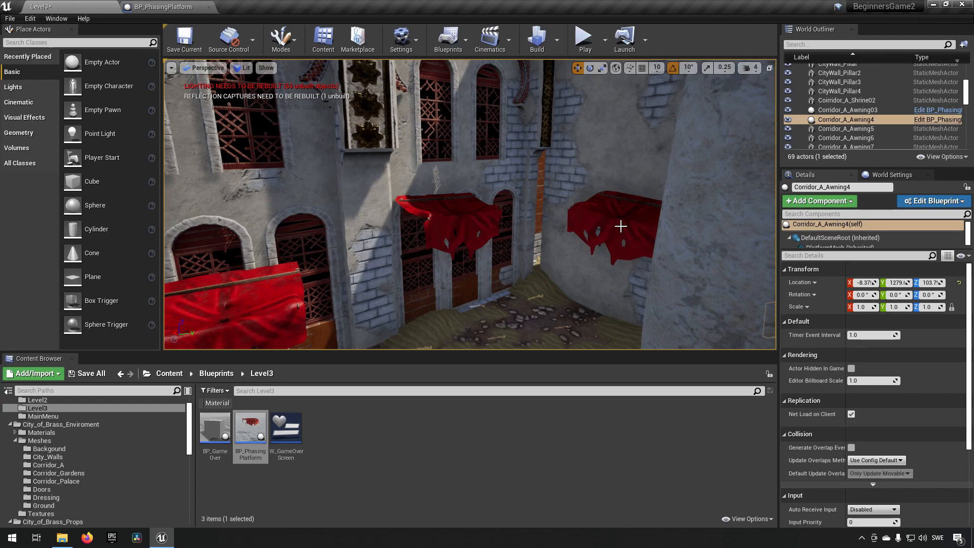
pyautogui.moveTo(612, 232); pyautogui.dragTo(585, 197, button='right')
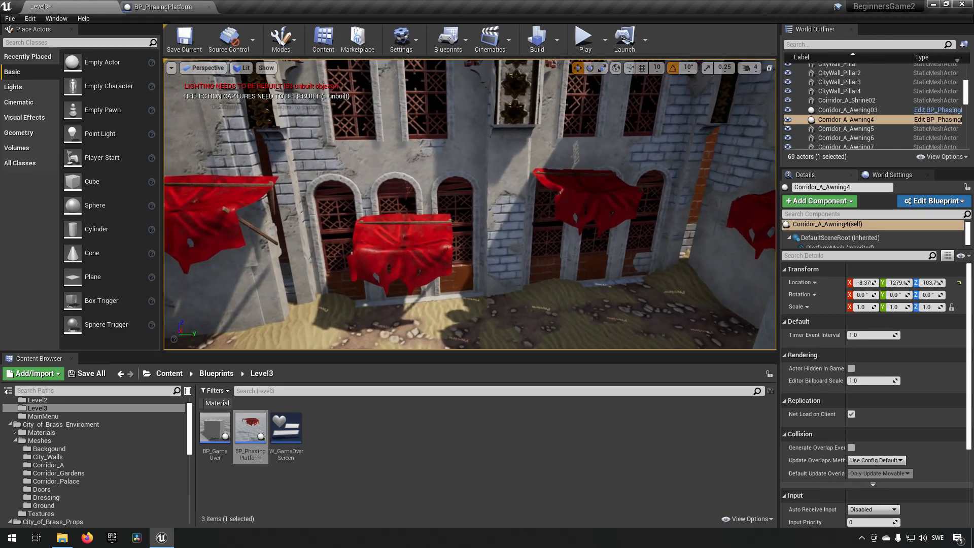
pyautogui.click(584, 198)
pyautogui.rightClick(584, 198)
pyautogui.moveTo(660, 345)
pyautogui.click(751, 346)
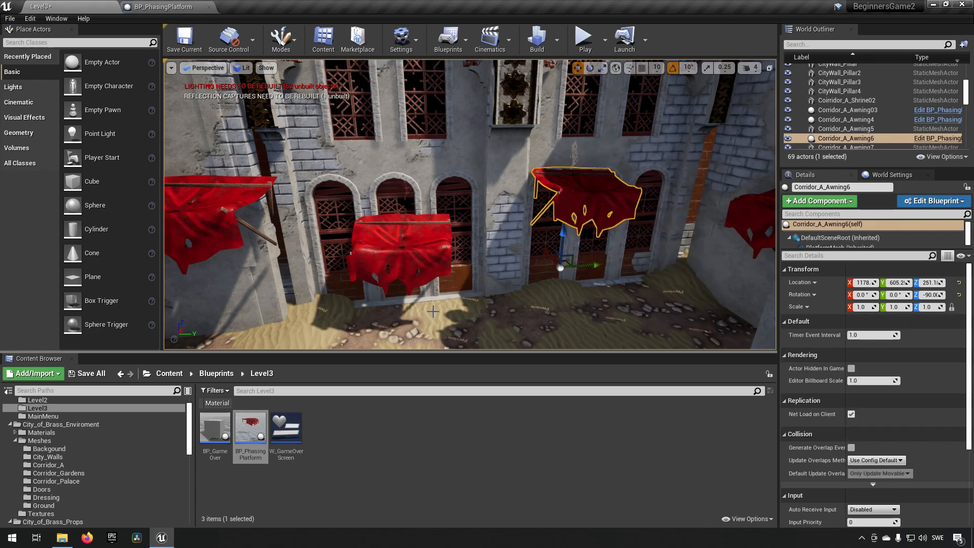
pyautogui.rightClick(385, 251)
pyautogui.click(453, 412)
# - Replace the Corridor_A_Awning9 static actor beneath the player start with BP_PhasingPlatform
pyautogui.moveTo(453, 284); pyautogui.dragTo(243, 264, button='right')
pyautogui.moveTo(522, 325); pyautogui.dragTo(543, 324, button='right')
pyautogui.click(521, 307)
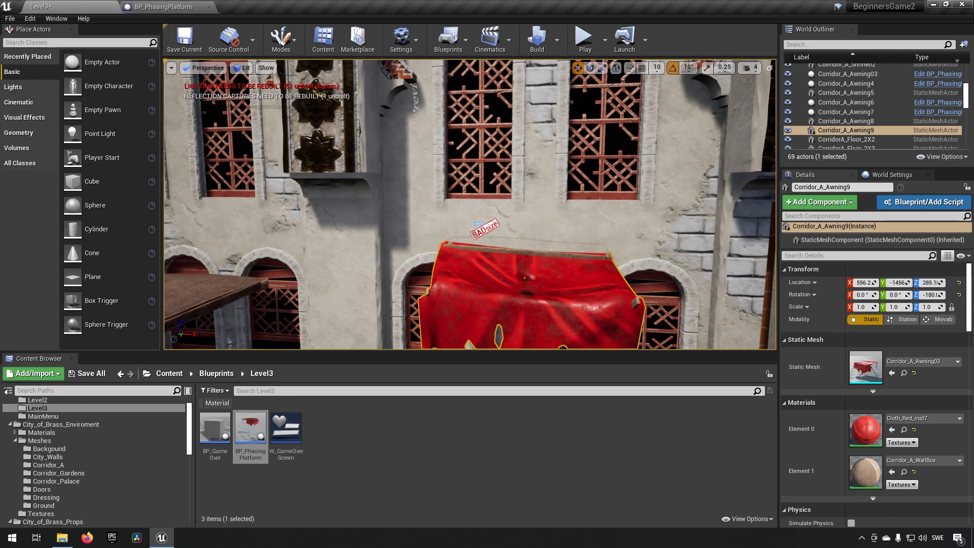
pyautogui.rightClick(519, 306)
pyautogui.click(570, 413)
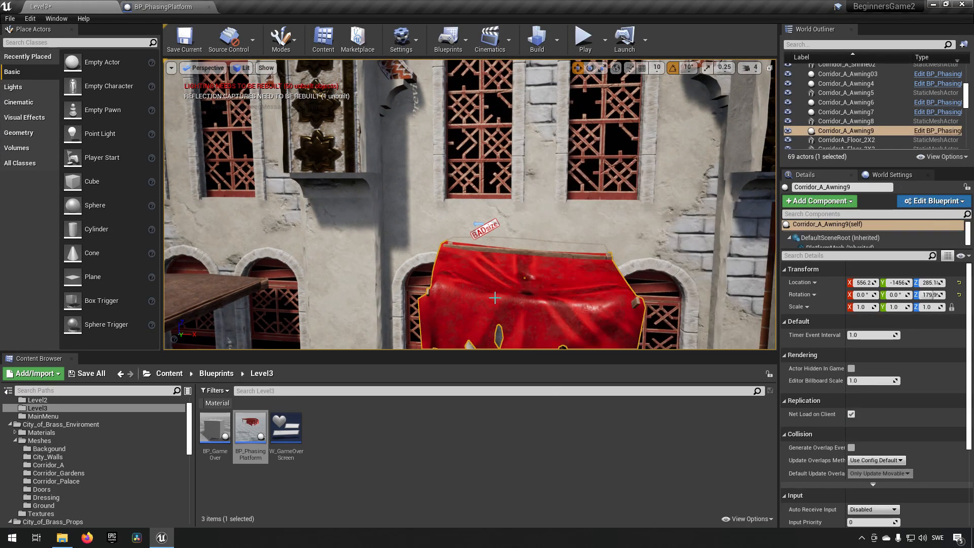
# - Adjust the NetworkPlayerStart's height above the starting awning to about Z 863 so its placement is valid
pyautogui.click(491, 236)
pyautogui.moveTo(484, 200); pyautogui.dragTo(484, 171)
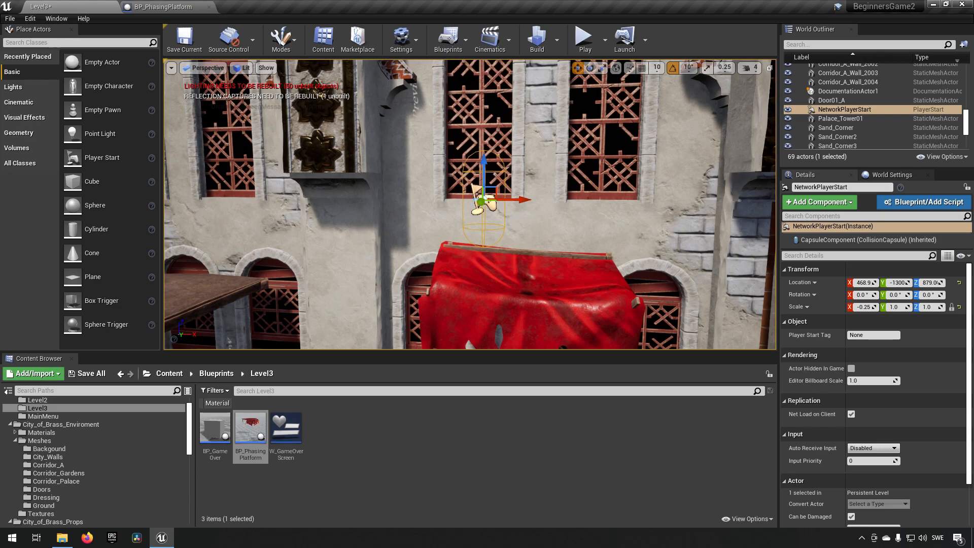
pyautogui.moveTo(490, 206); pyautogui.dragTo(503, 210, button='right')
pyautogui.moveTo(466, 163); pyautogui.dragTo(468, 237)
pyautogui.press('a')
pyautogui.press('w')
pyautogui.moveTo(552, 308); pyautogui.dragTo(593, 316, button='right')
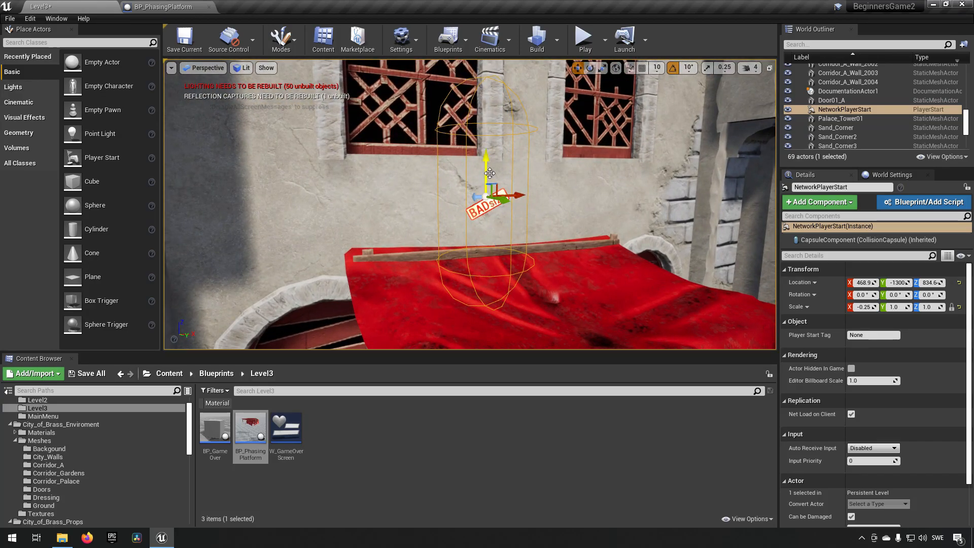
pyautogui.moveTo(484, 167); pyautogui.dragTo(485, 128)
pyautogui.press('s')
pyautogui.moveTo(490, 233); pyautogui.dragTo(534, 235, button='right')
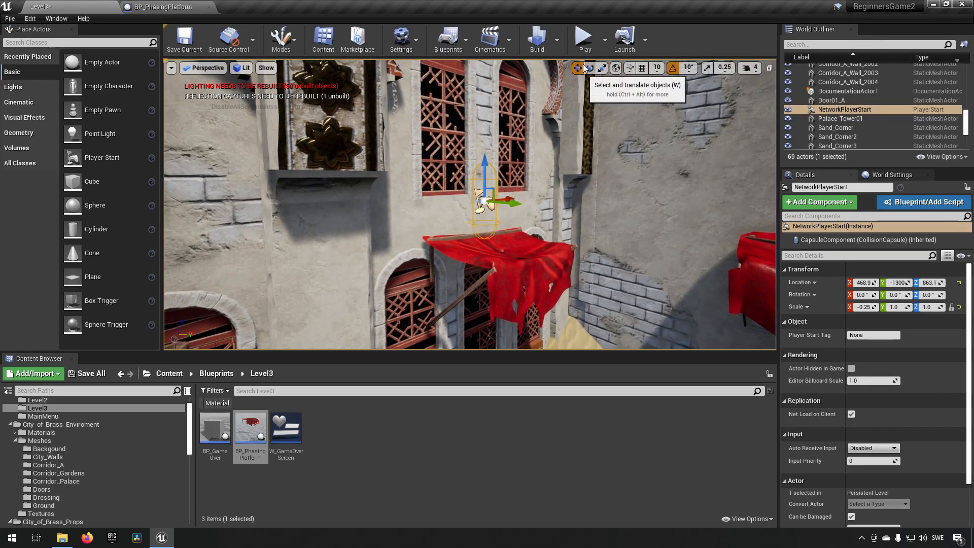
# - Delete the three original BP_PhasingPlatform actors floating in the courtyard beside the pillars
pyautogui.moveTo(500, 206); pyautogui.dragTo(551, 215, button='right')
pyautogui.press('s')
pyautogui.moveTo(507, 168); pyautogui.dragTo(550, 200, button='right')
pyautogui.press('s')
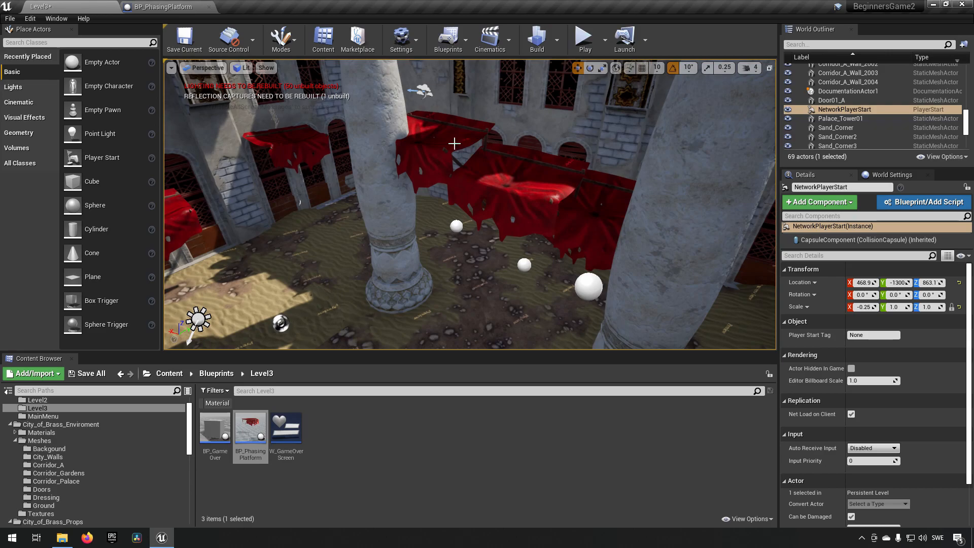
pyautogui.click(454, 143)
pyautogui.press('Delete')
pyautogui.click(534, 199)
pyautogui.press('Delete')
pyautogui.click(600, 238)
pyautogui.press('Delete')
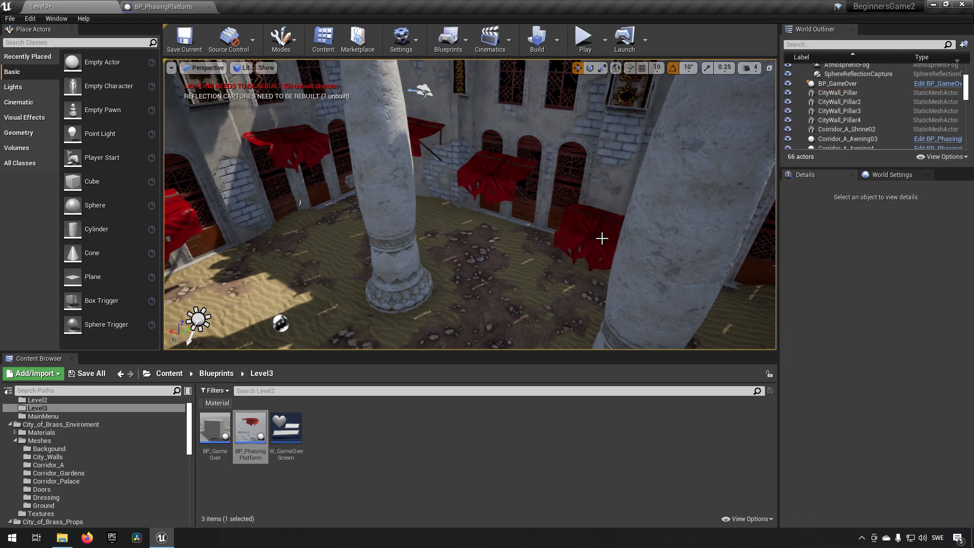
pyautogui.moveTo(567, 240); pyautogui.dragTo(634, 247, button='right')
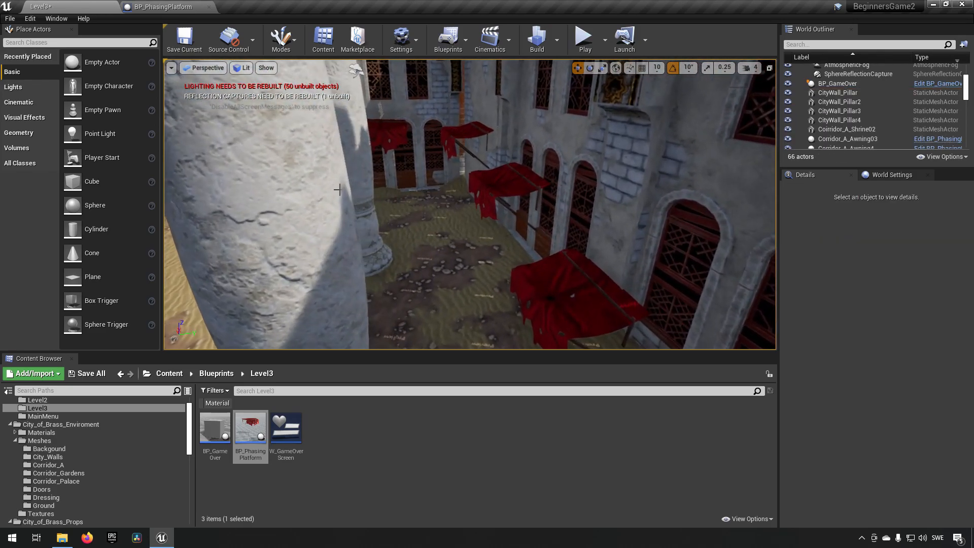
# - Save the level and play-test it from the player start above the awning
pyautogui.click(201, 41)
pyautogui.click(584, 41)
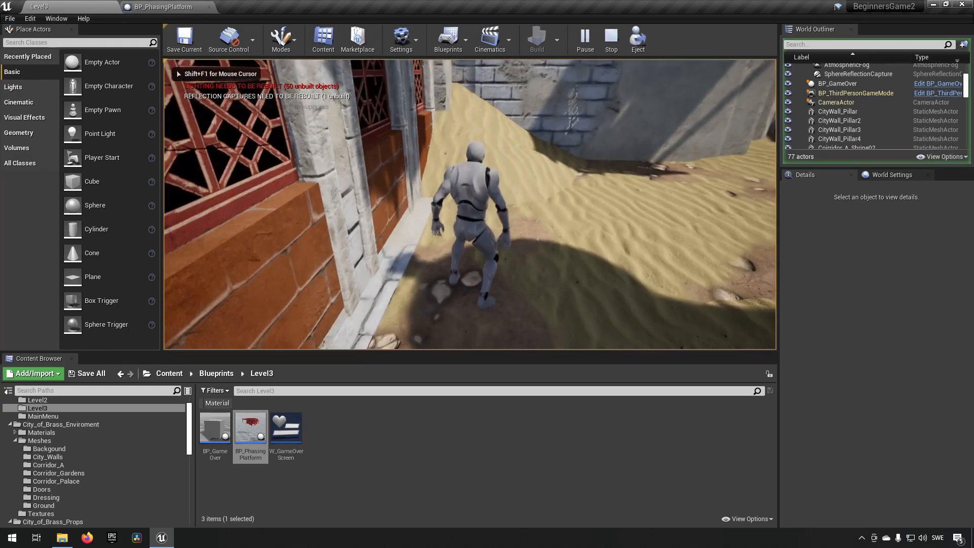
pyautogui.press('Escape')
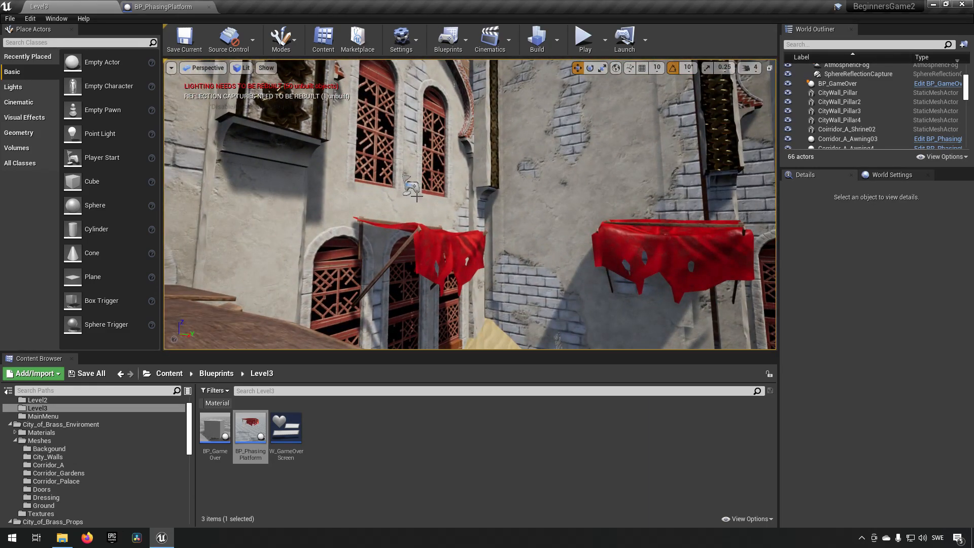
# - Move the NetworkPlayerStart across the courtyard and down to about Y 956, Z 391
pyautogui.click(417, 195)
pyautogui.moveTo(442, 193); pyautogui.dragTo(702, 161)
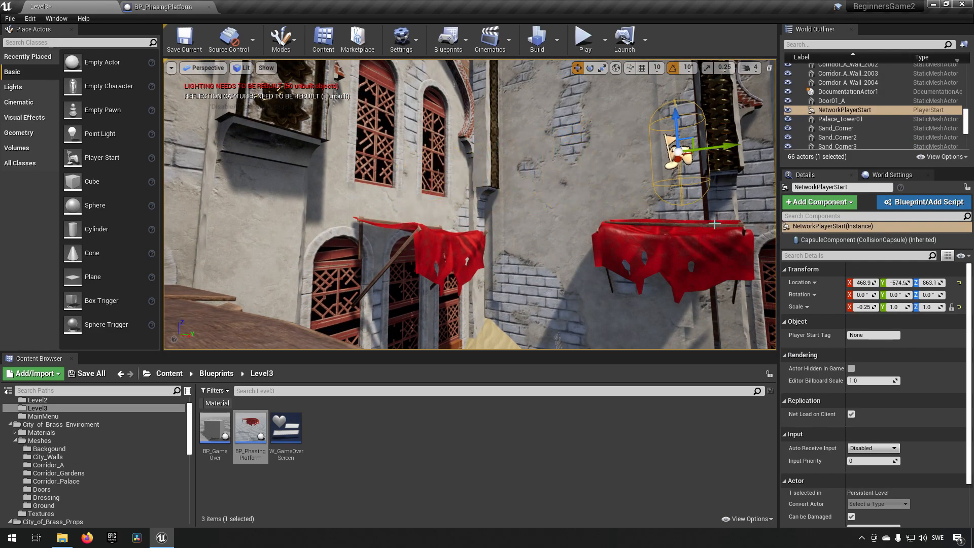
pyautogui.moveTo(710, 188); pyautogui.dragTo(710, 188, button='right')
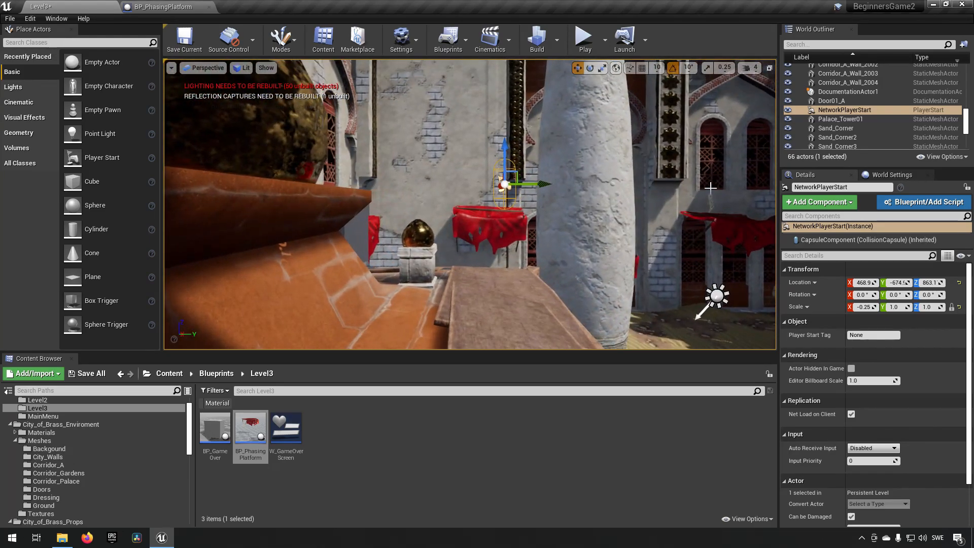
pyautogui.moveTo(540, 185); pyautogui.dragTo(784, 214)
pyautogui.press('d')
pyautogui.moveTo(751, 214); pyautogui.dragTo(751, 214, button='right')
pyautogui.moveTo(485, 175); pyautogui.dragTo(484, 175, button='right')
pyautogui.moveTo(484, 175); pyautogui.dragTo(652, 200)
pyautogui.moveTo(615, 152); pyautogui.dragTo(615, 266)
pyautogui.moveTo(615, 267); pyautogui.dragTo(650, 255, button='right')
pyautogui.press('a')
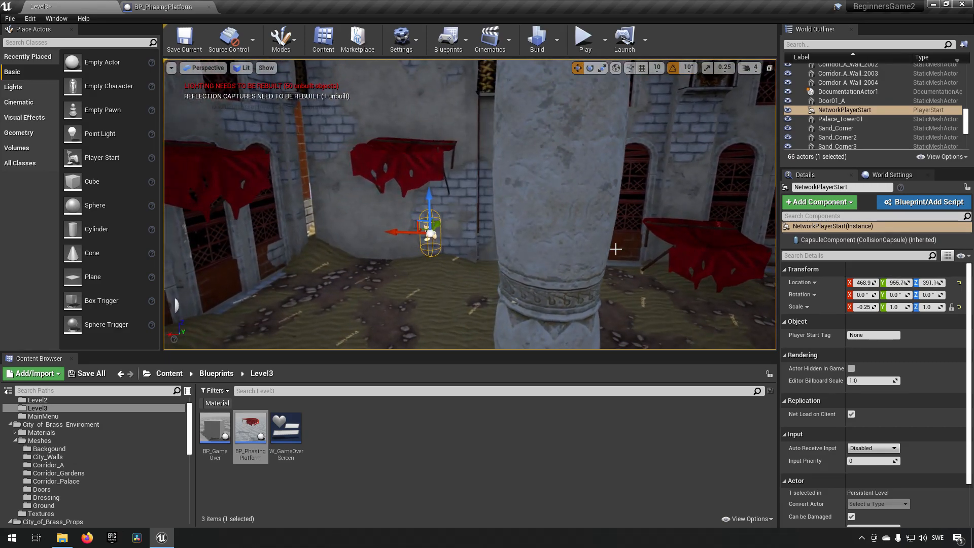
# - Move the NetworkPlayerStart along X to about -972, next to the lowest awning
pyautogui.moveTo(417, 239); pyautogui.dragTo(761, 239)
pyautogui.moveTo(761, 239); pyautogui.dragTo(761, 240, button='right')
pyautogui.moveTo(604, 244); pyautogui.dragTo(671, 245)
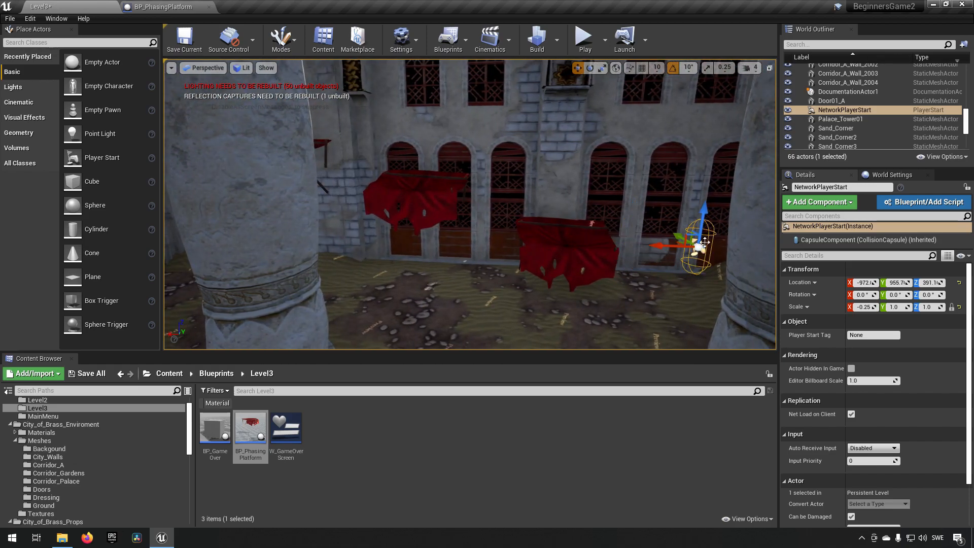
# - Set the Timer Event Interval of the Corridor_A_Awning03 platform to 2.0
pyautogui.click(586, 253)
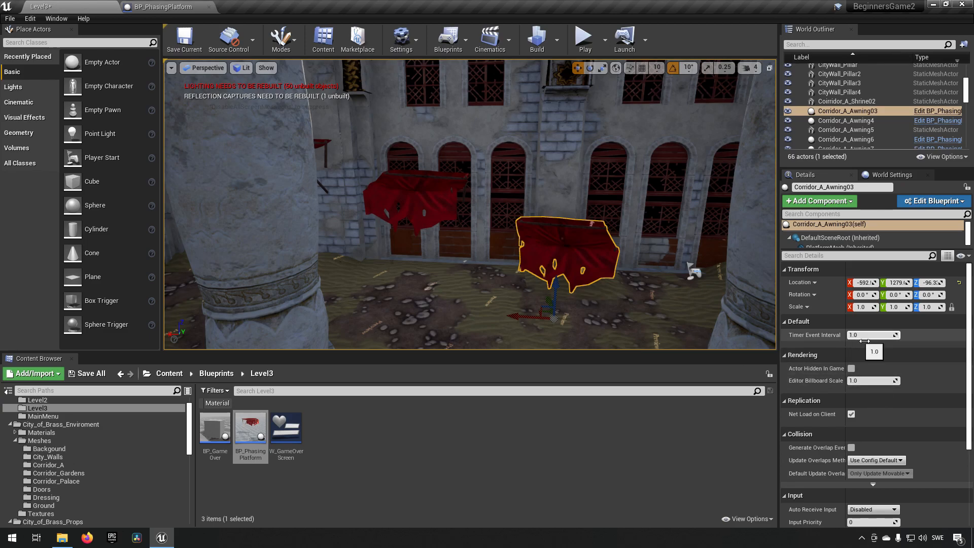
pyautogui.click(443, 199)
pyautogui.moveTo(444, 200); pyautogui.dragTo(508, 213, button='right')
pyautogui.click(639, 294)
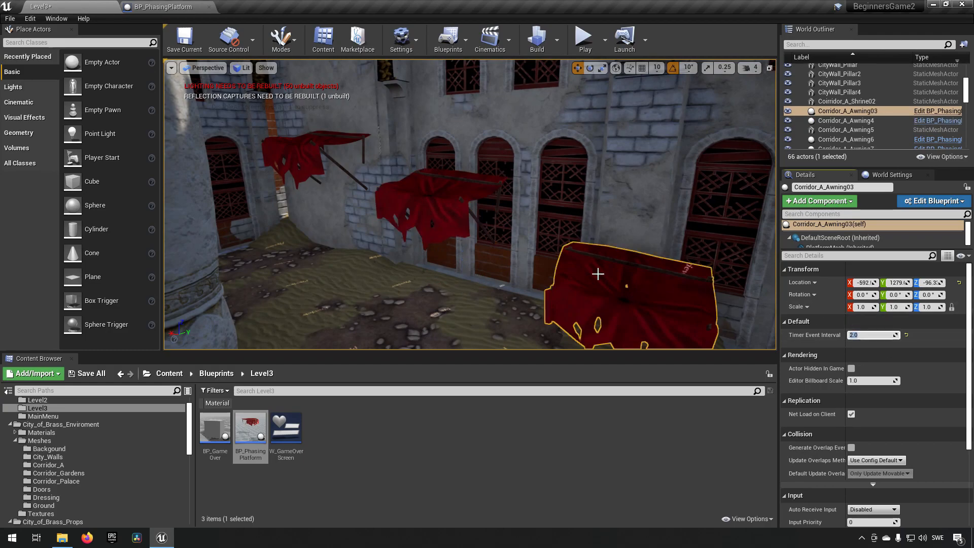
# - Set the Timer Event Interval of the Corridor_A_Awning4 platform to 3.0
pyautogui.click(443, 208)
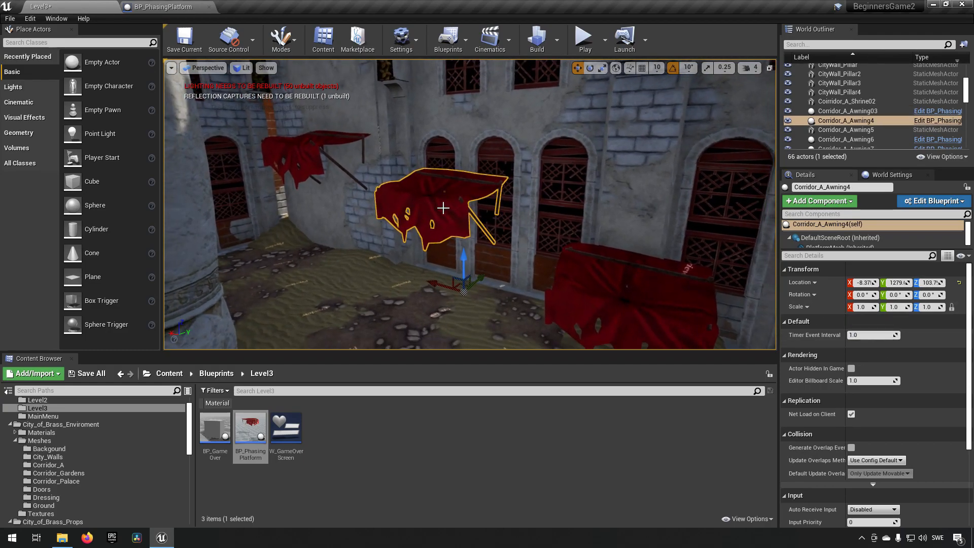
pyautogui.click(877, 336)
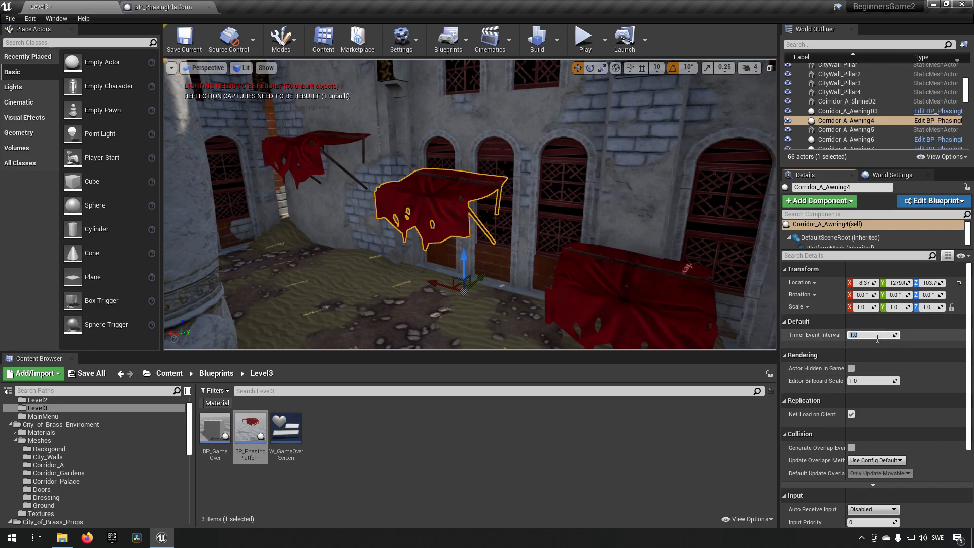
pyautogui.press('Return')
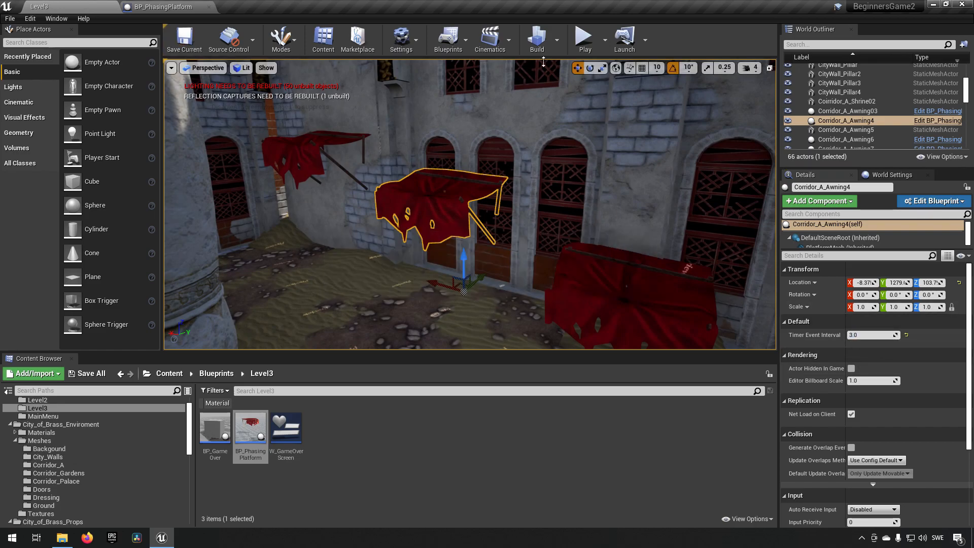
# - Play-test the phasing awnings by running and jumping through the courtyard, and end the play session
pyautogui.click(583, 45)
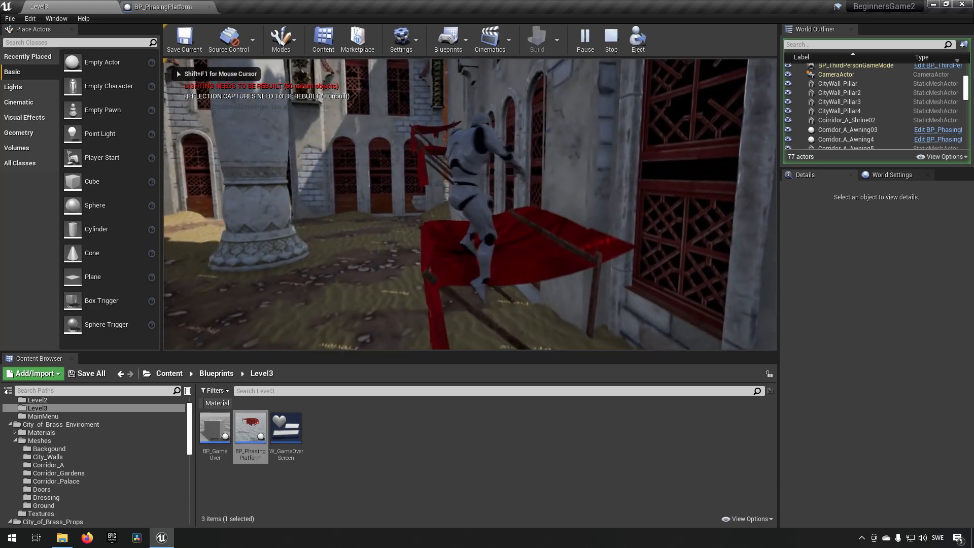
pyautogui.press('s')
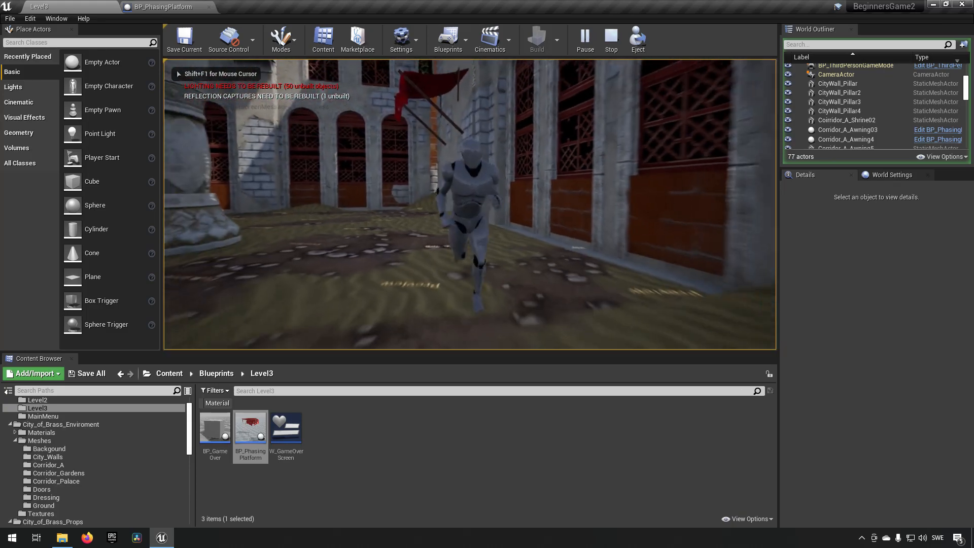
pyautogui.press('w')
pyautogui.press('space')
pyautogui.press('w')
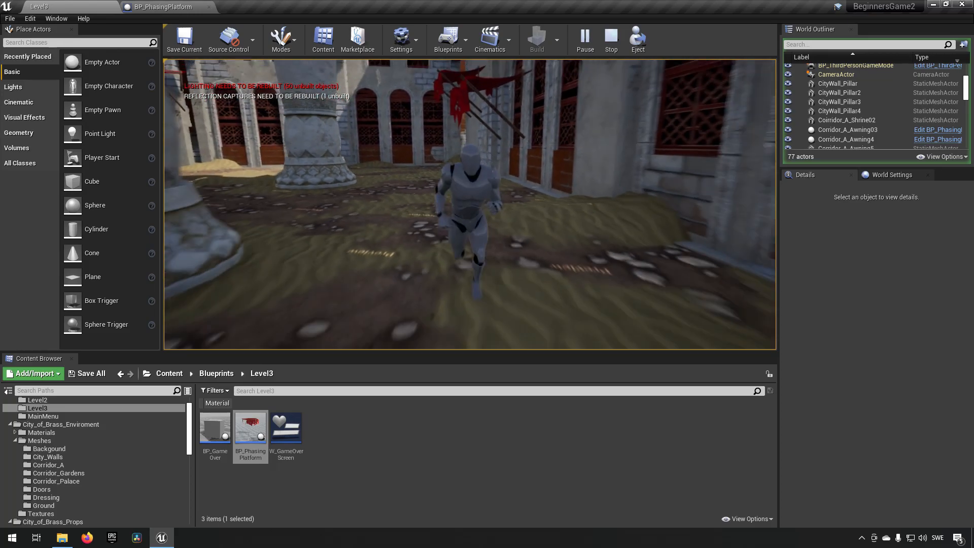
pyautogui.press('w')
pyautogui.press('space')
pyautogui.press('s')
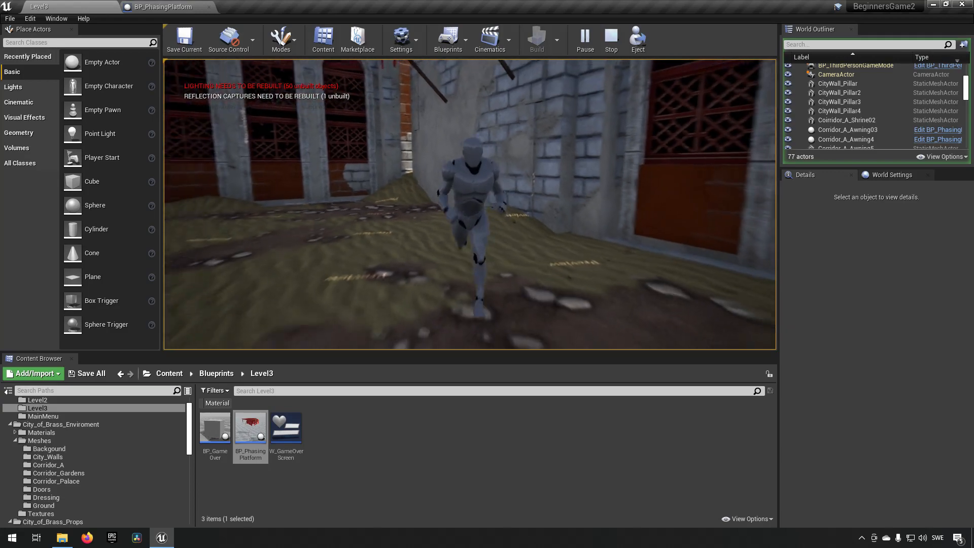
pyautogui.press('s')
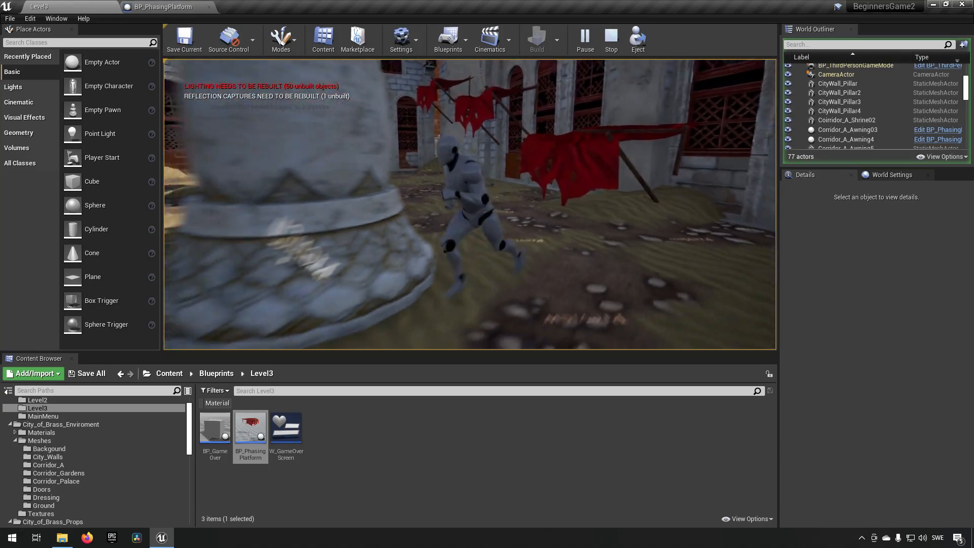
pyautogui.press('Escape')
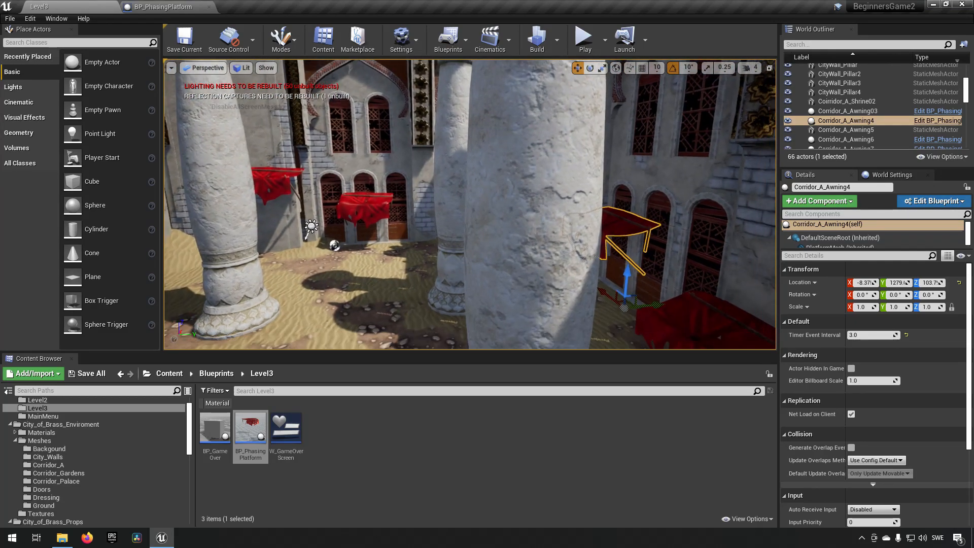
pyautogui.press('f')
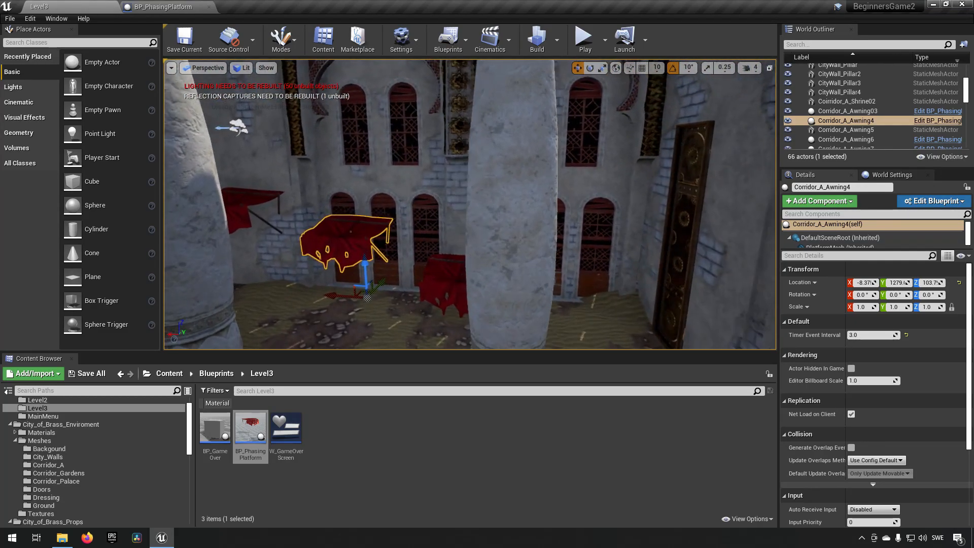
pyautogui.moveTo(230, 245); pyautogui.dragTo(276, 244, button='right')
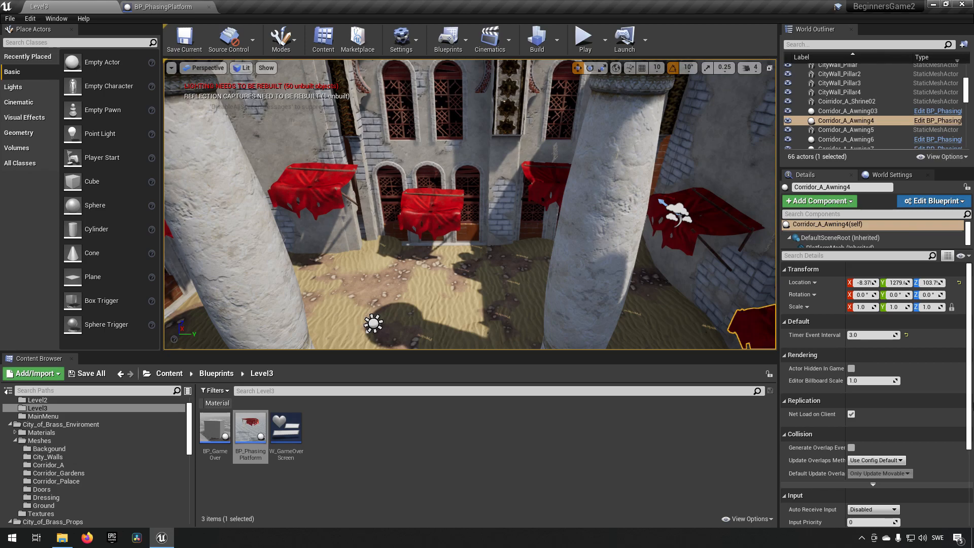
pyautogui.moveTo(470, 204); pyautogui.dragTo(360, 261, button='right')
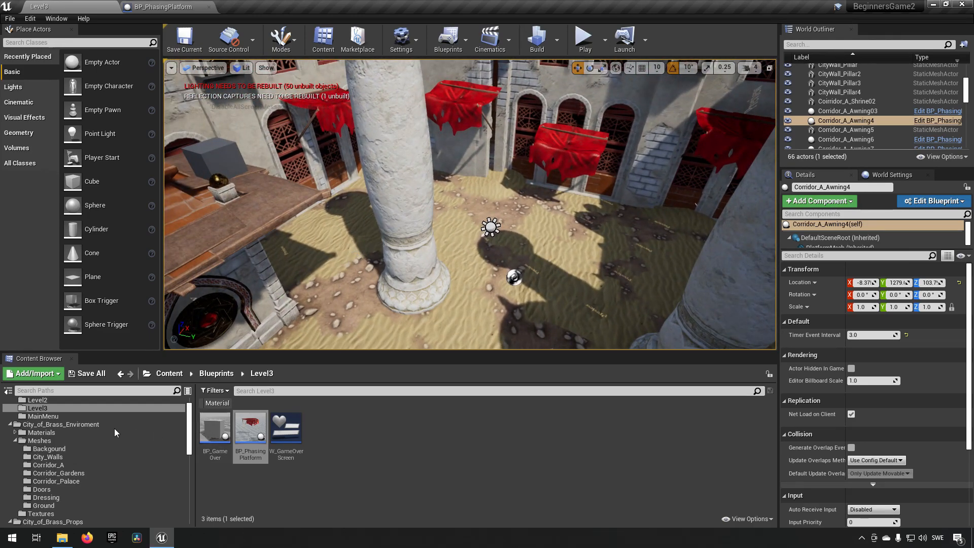
pyautogui.scroll(1, 62, 431)
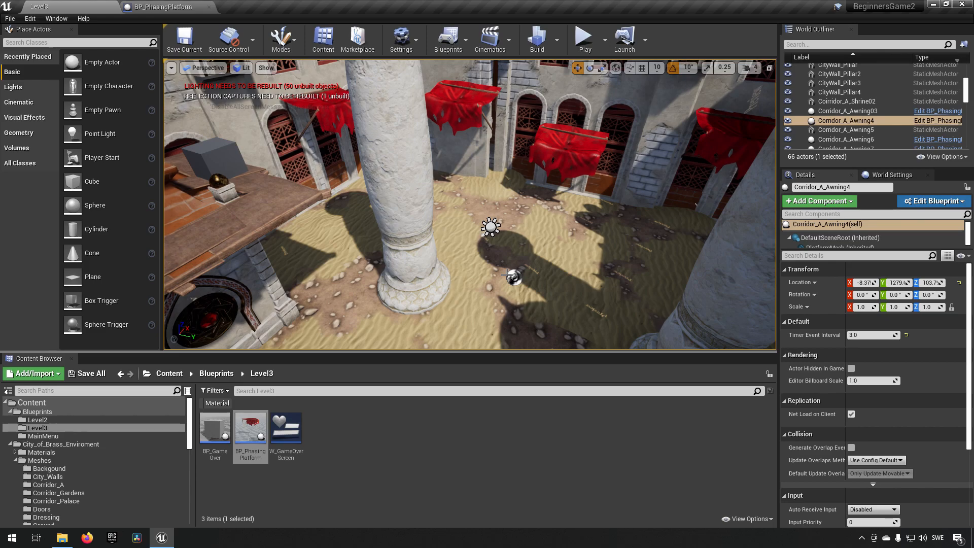
pyautogui.moveTo(521, 241); pyautogui.dragTo(583, 241, button='right')
pyautogui.moveTo(536, 261); pyautogui.dragTo(515, 244, button='right')
pyautogui.click(547, 270)
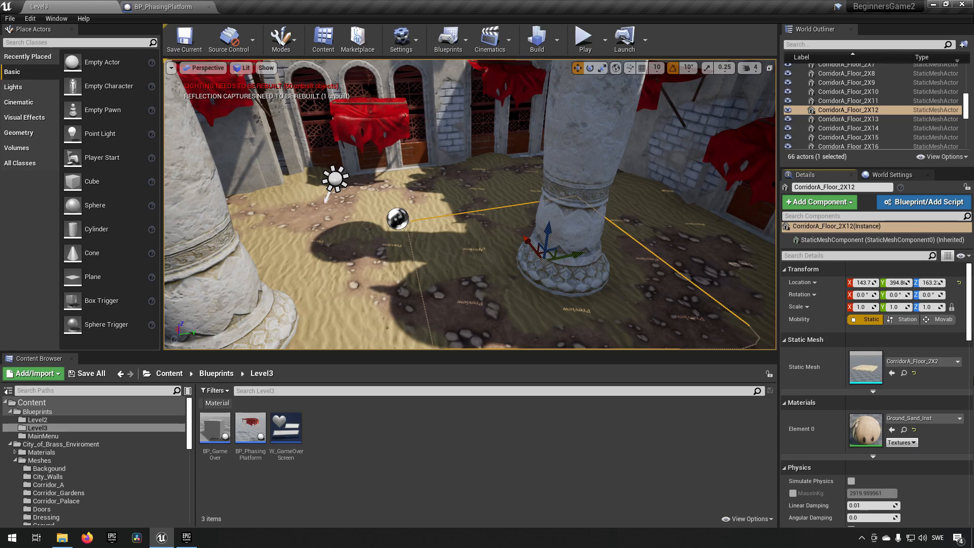
# - Switch to the Epic Games Launcher and browse the Marketplace's Permanently Free Collection for a character asset
pyautogui.click(186, 536)
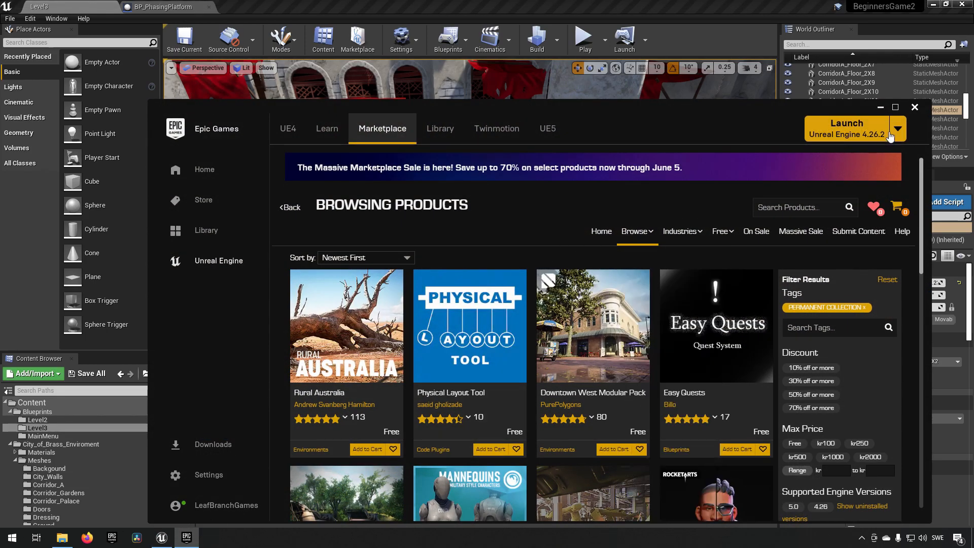
pyautogui.click(896, 107)
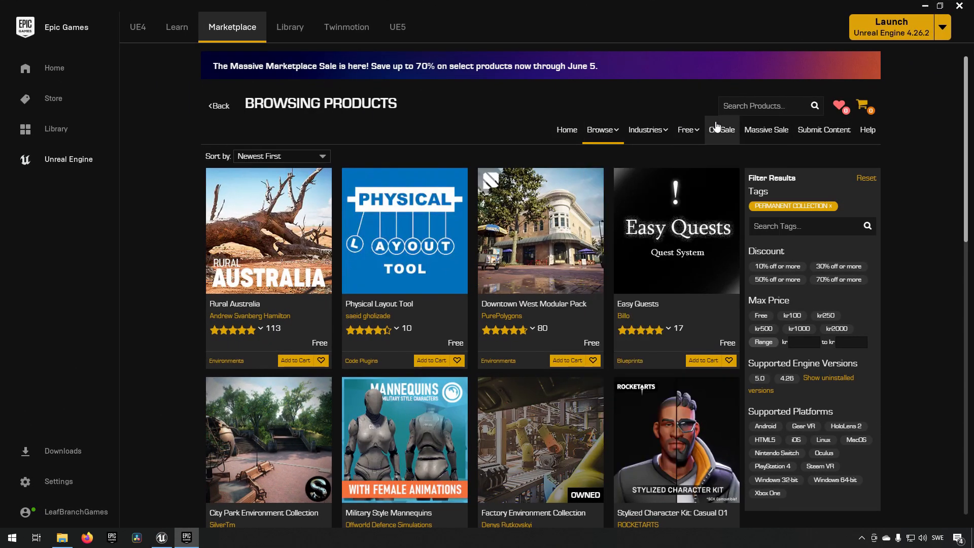
pyautogui.moveTo(705, 131)
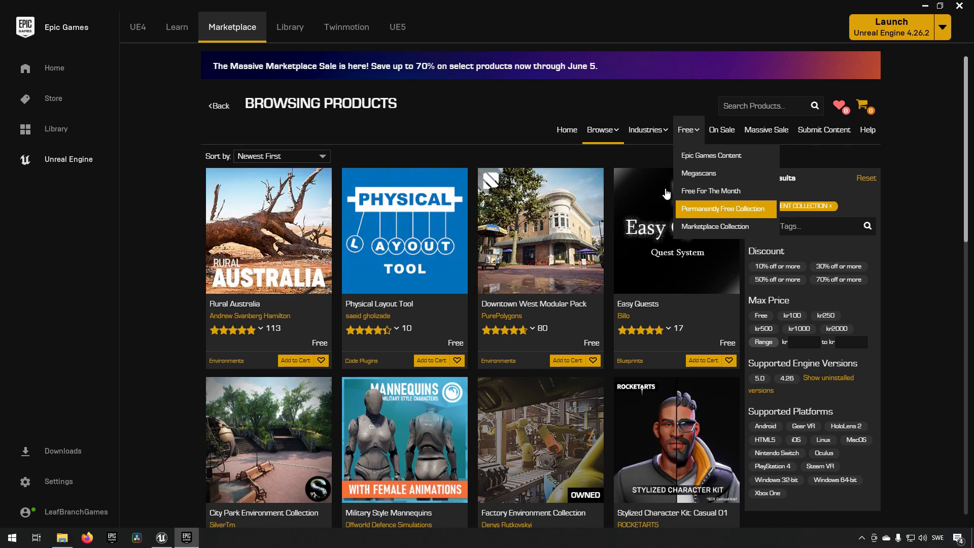
pyautogui.scroll(-2, 415, 131)
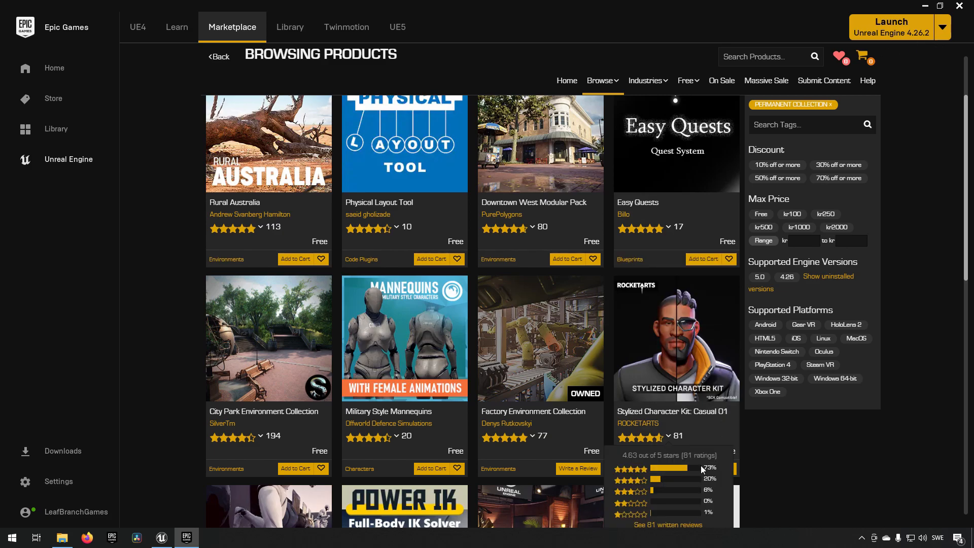
# - Add Stylized Character Kit: Casual 01 to the Marketplace shopping cart and return to the Unreal Editor
pyautogui.click(704, 468)
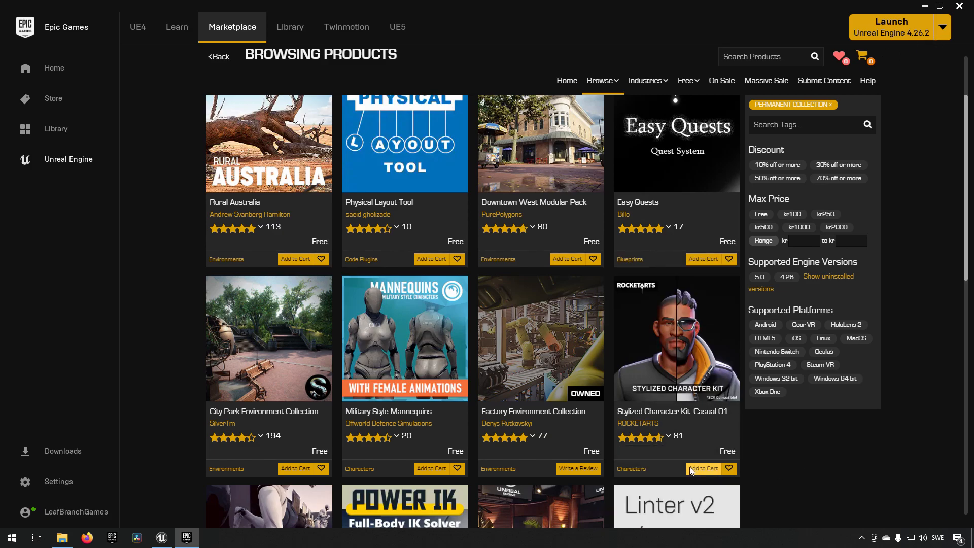
pyautogui.click(863, 56)
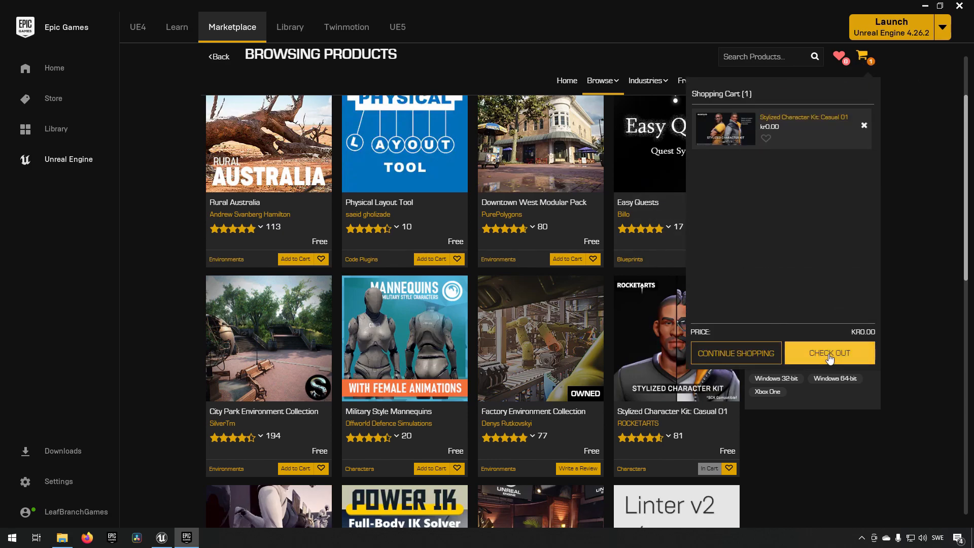
pyautogui.click(828, 355)
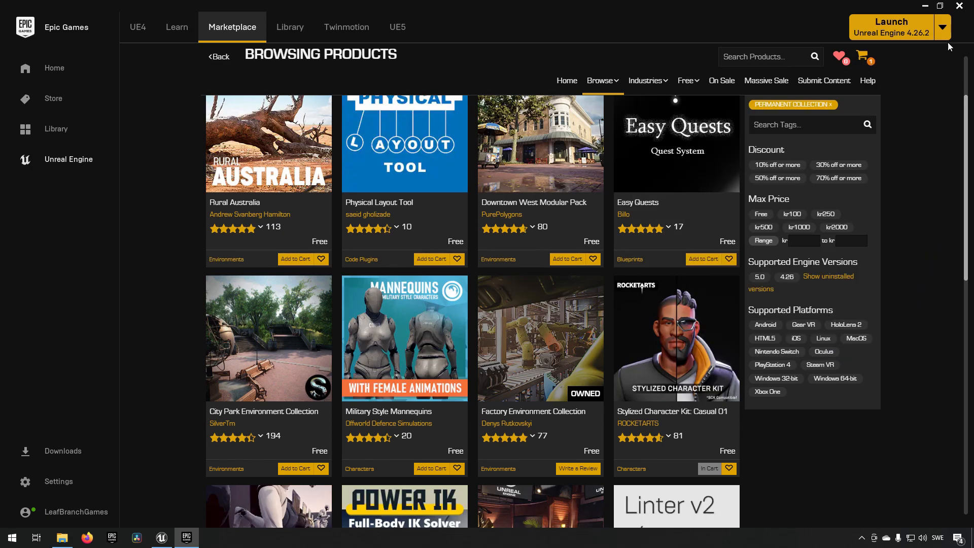
pyautogui.click(931, 2)
pyautogui.click(925, 6)
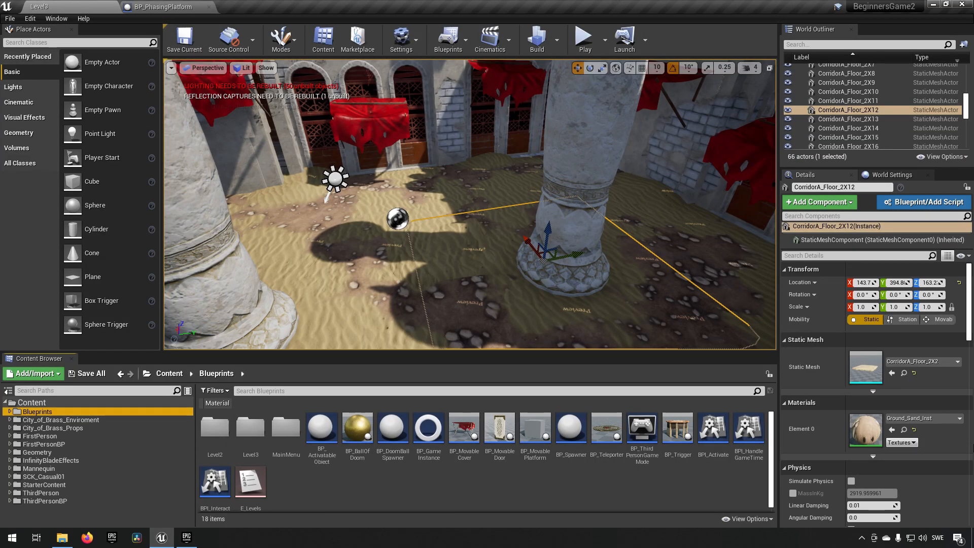
# - Rename the SK_Mannequin skeletal mesh in the Mannequin/Character/Mesh folder to SK_Mannequin_Original
pyautogui.click(60, 477)
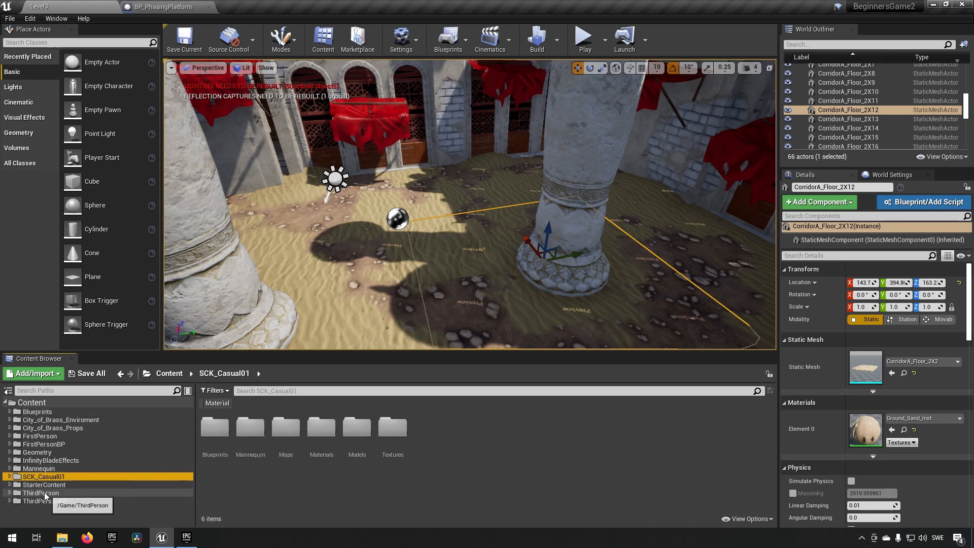
pyautogui.click(41, 469)
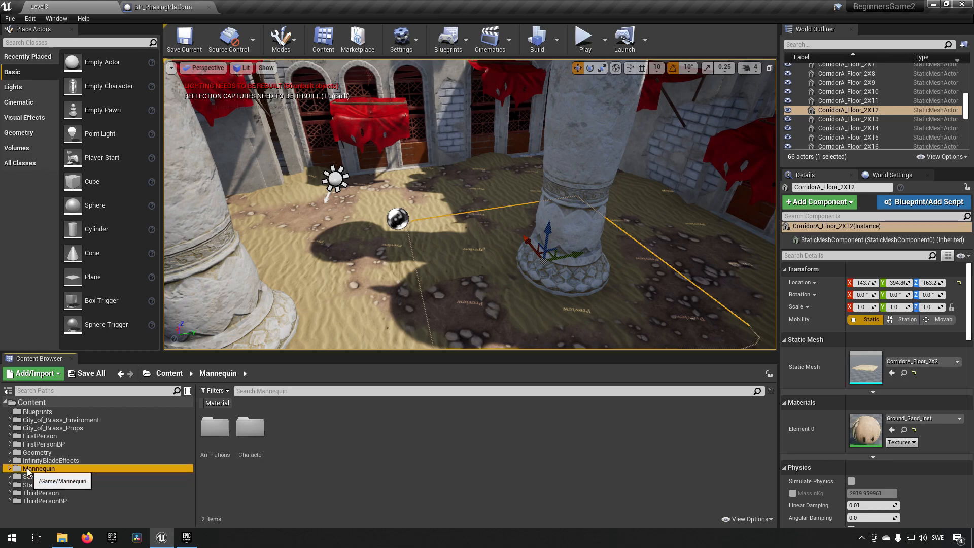
pyautogui.doubleClick(250, 434)
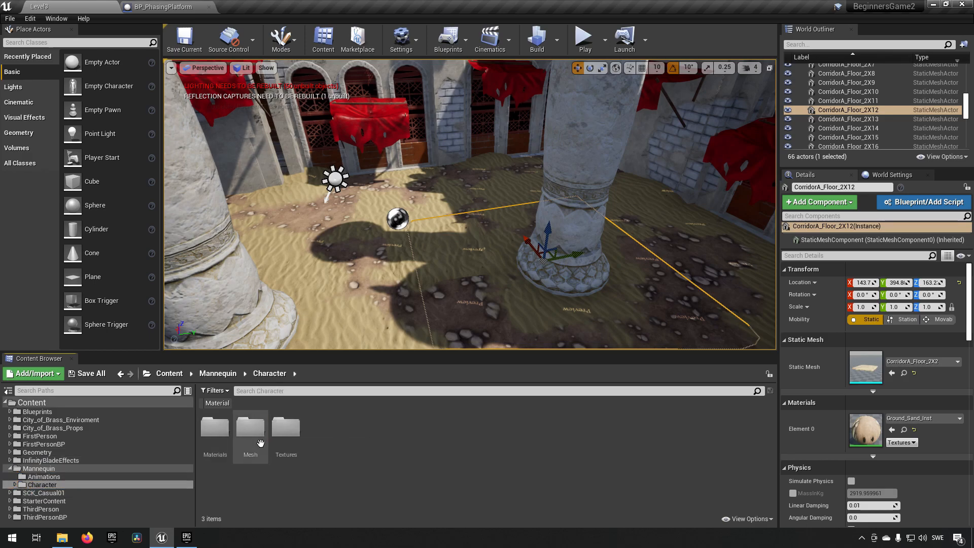
pyautogui.doubleClick(256, 447)
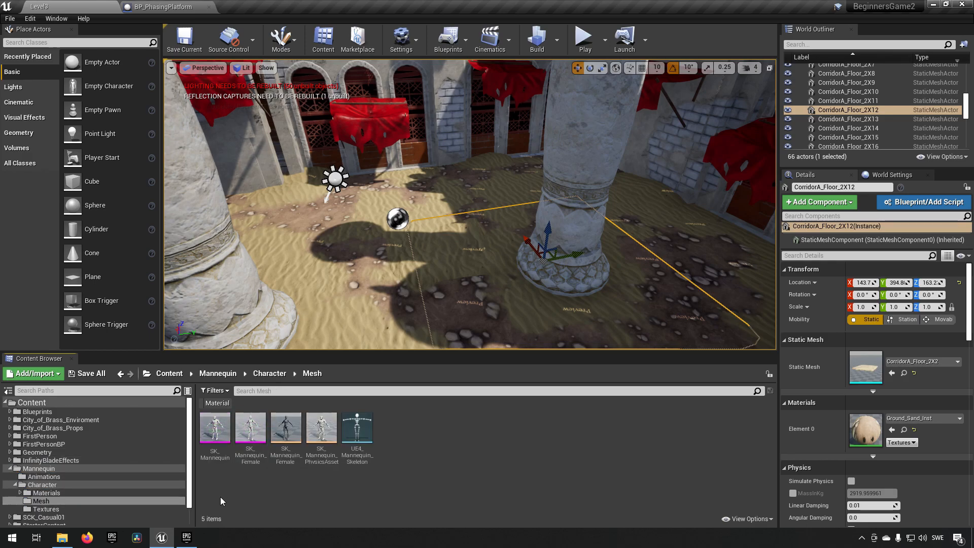
pyautogui.rightClick(216, 439)
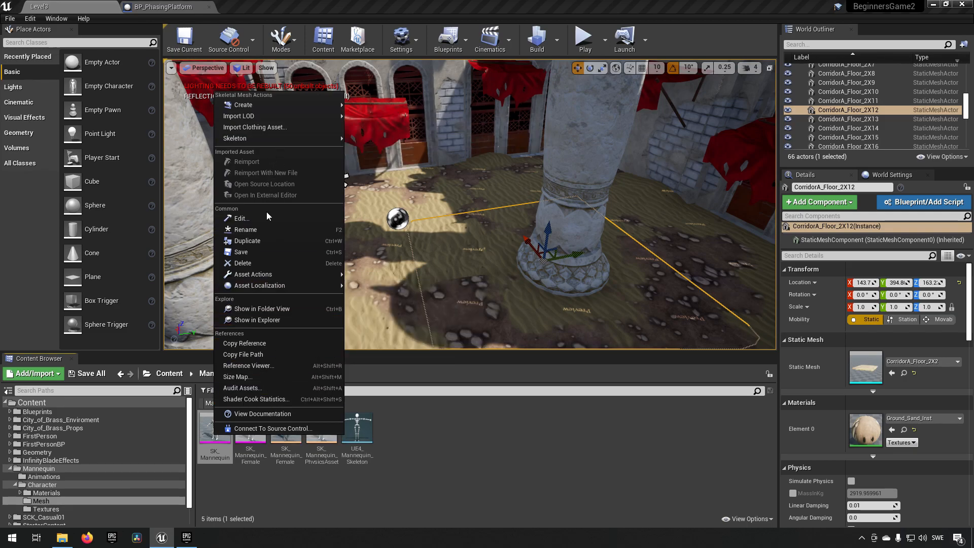
pyautogui.click(271, 229)
pyautogui.press('End')
pyautogui.write('_Original')
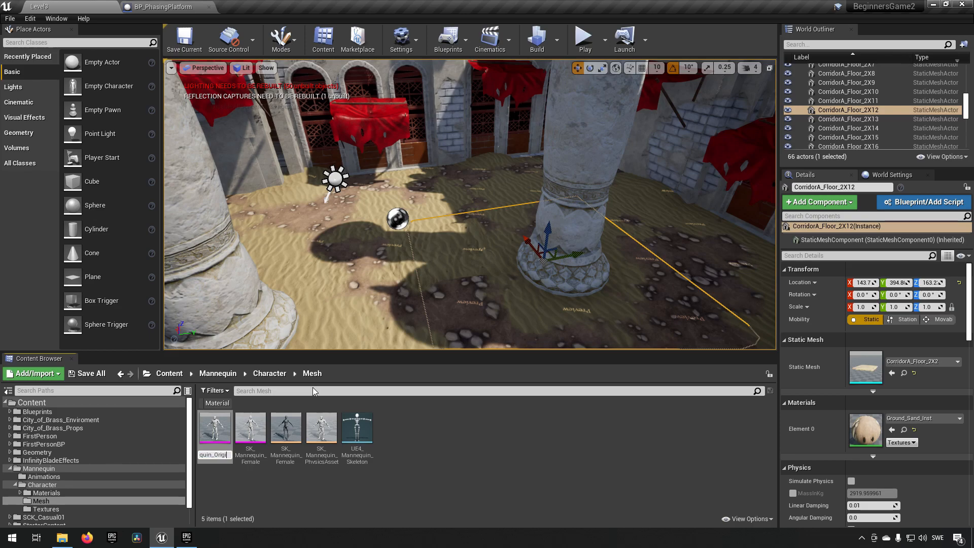
pyautogui.press('Return')
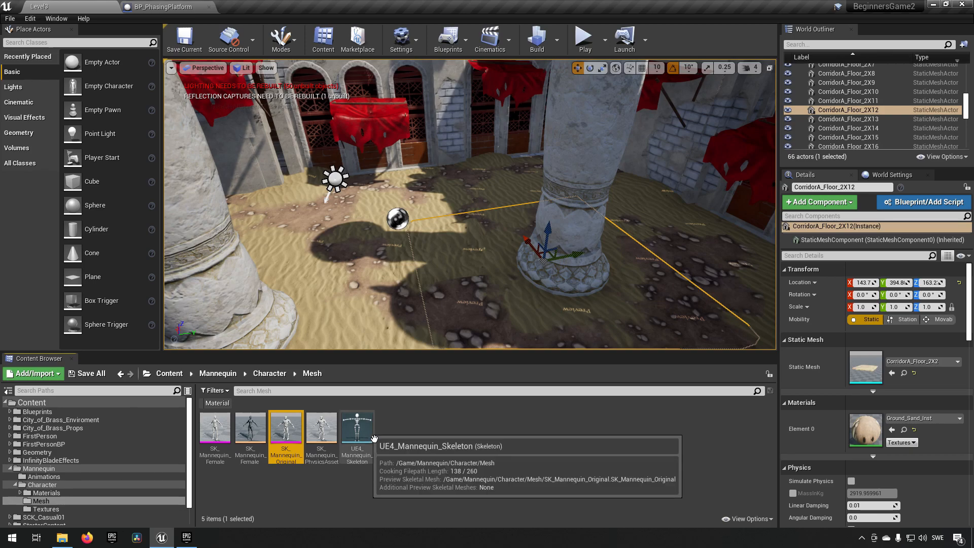
# - Rename the UE4_Mannequin_Skeleton asset in the same Mesh folder to UE4_Mannequin_Skeleton_Original
pyautogui.click(365, 454)
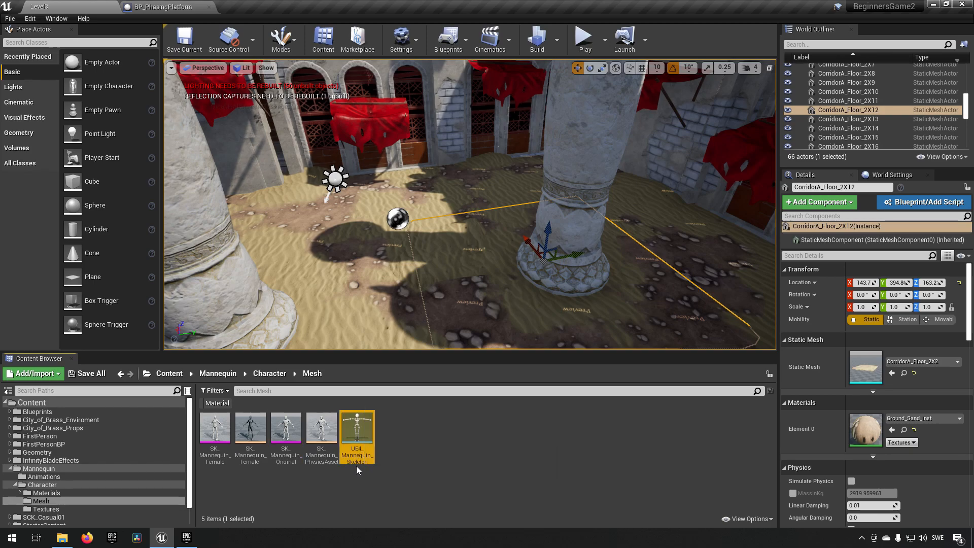
pyautogui.rightClick(367, 451)
pyautogui.moveTo(429, 284)
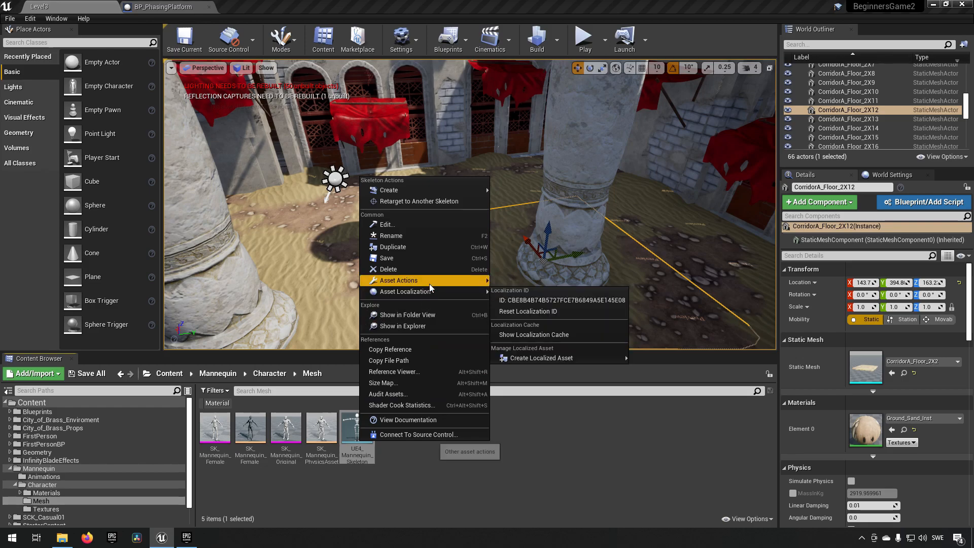
pyautogui.click(422, 236)
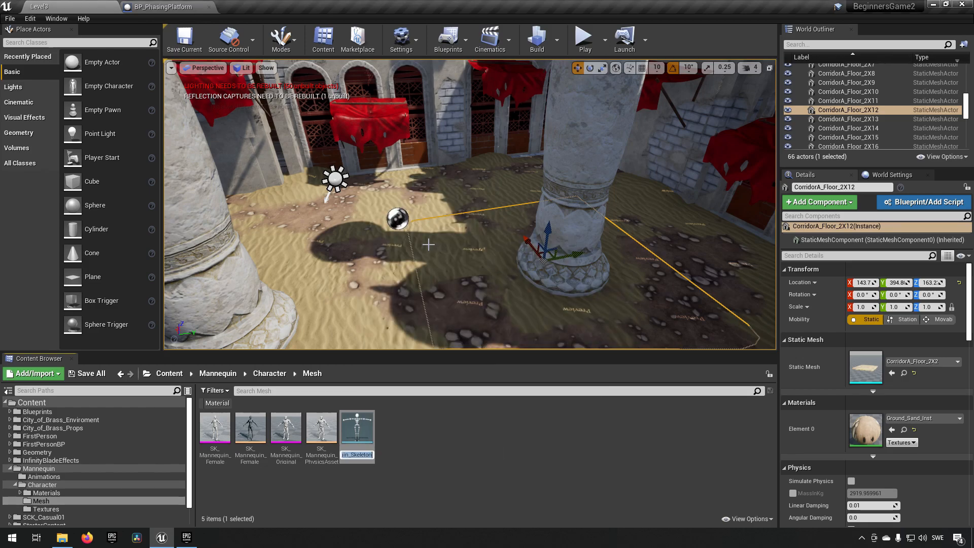
pyautogui.press('Right')
pyautogui.write('_Original')
pyautogui.press('Return')
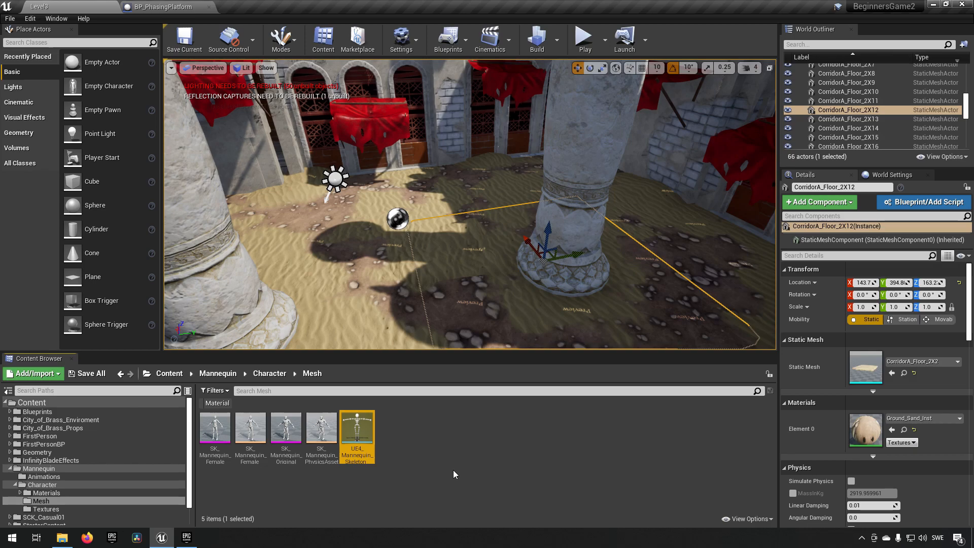
pyautogui.moveTo(230, 442)
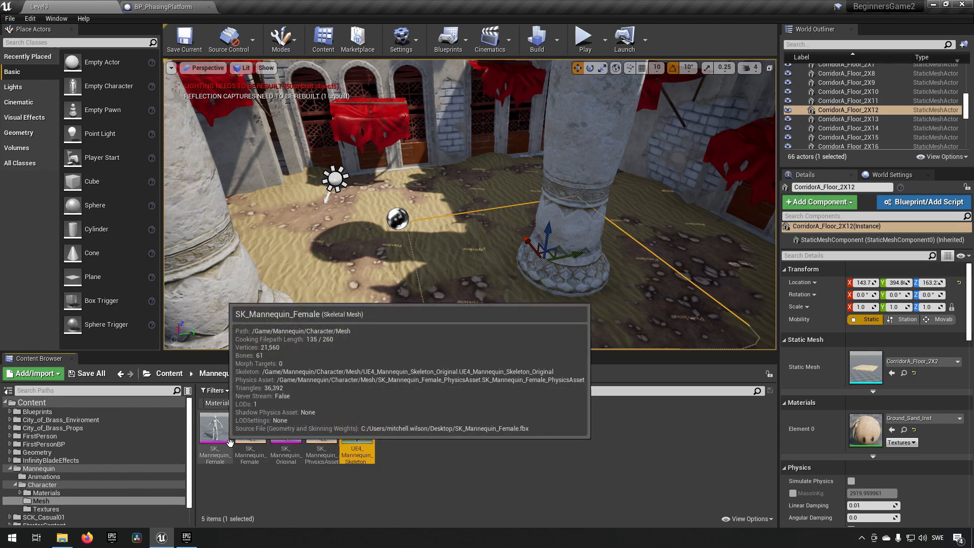
# - Open the MESH_PC_01 skeletal mesh from the SCK_Casual01/Models/Premade_Characters folder
pyautogui.doubleClick(38, 468)
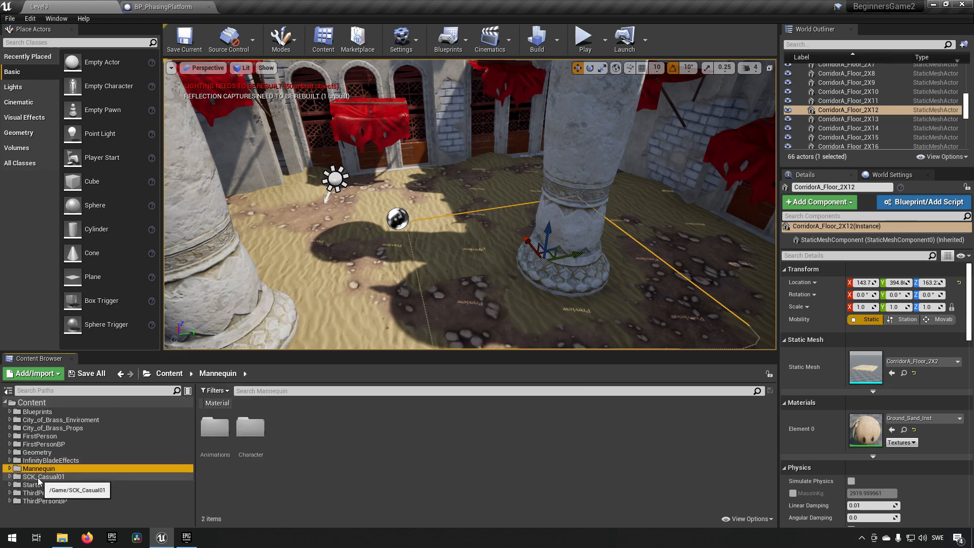
pyautogui.doubleClick(37, 477)
pyautogui.click(326, 497)
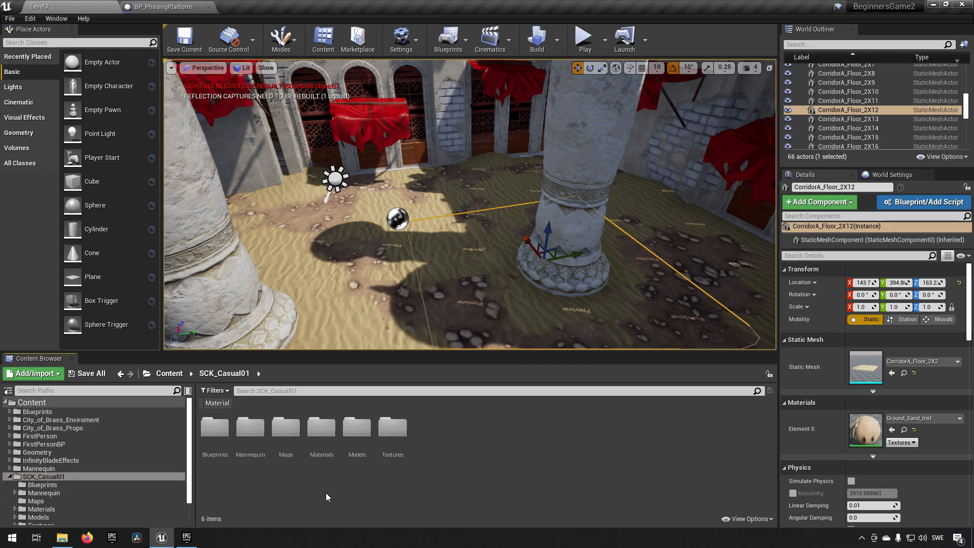
pyautogui.doubleClick(357, 428)
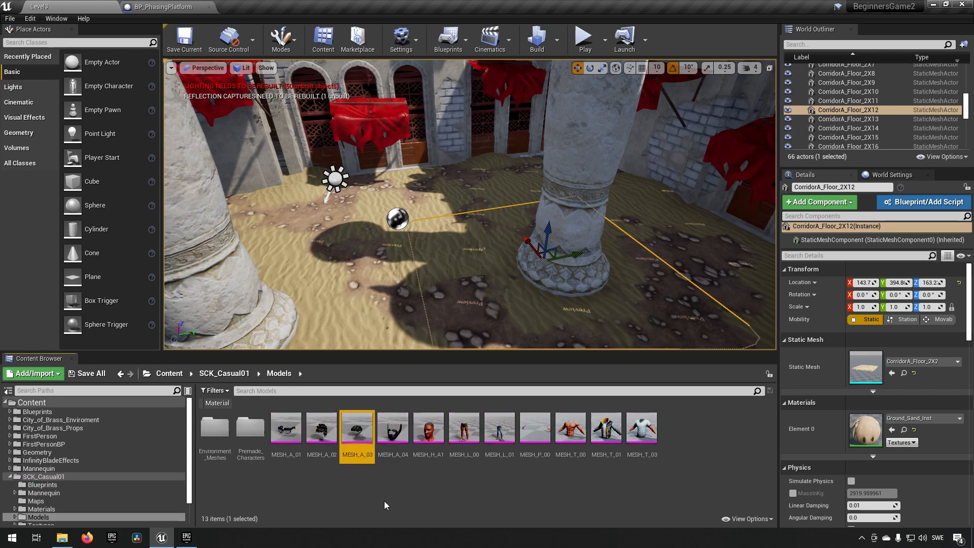
pyautogui.doubleClick(251, 430)
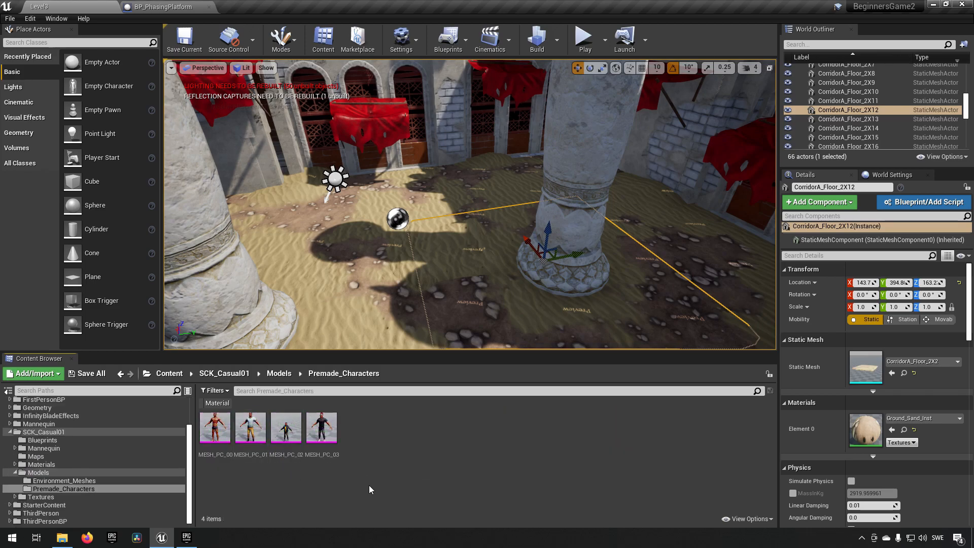
pyautogui.click(258, 435)
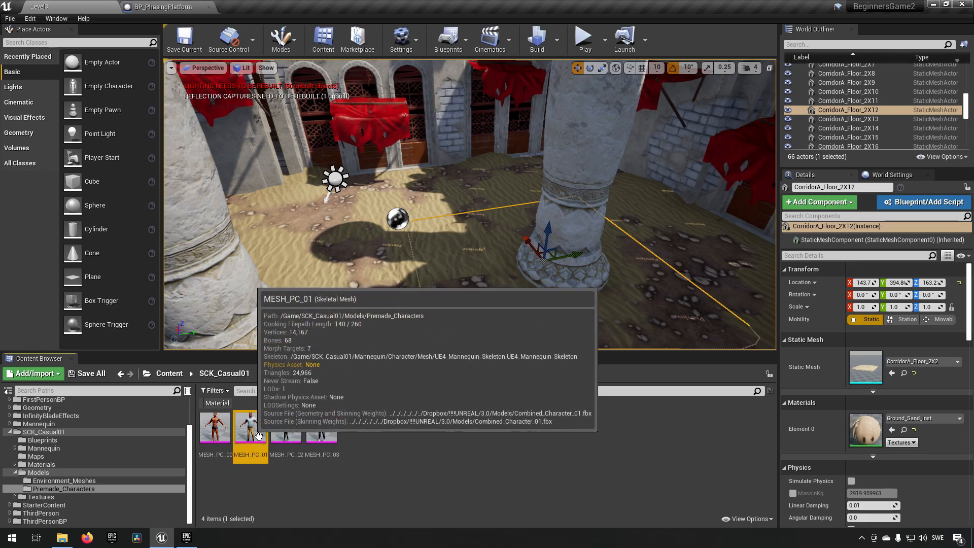
pyautogui.doubleClick(252, 432)
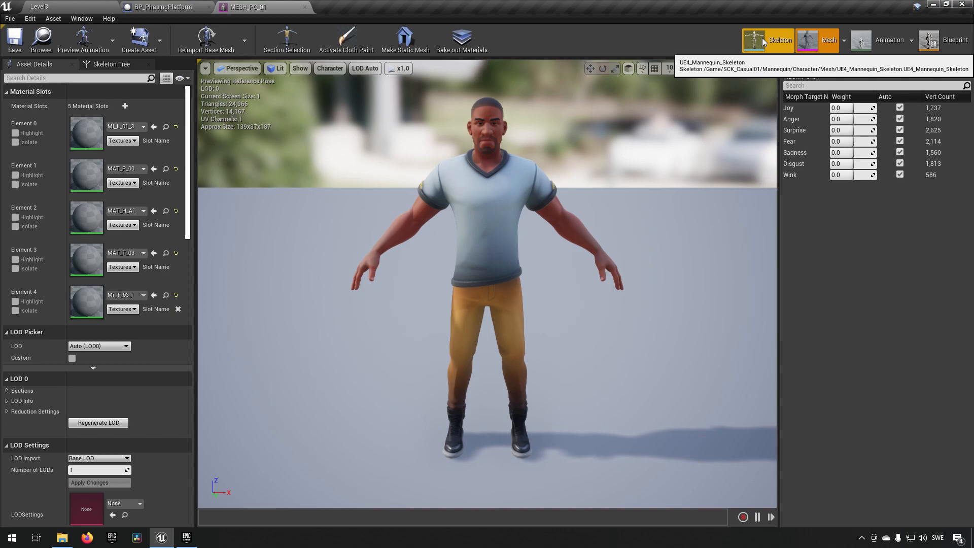
# - Examine the bone hierarchy of MESH_PC_01's skeleton, close the skeleton and mesh editors, and return to Level3
pyautogui.click(762, 38)
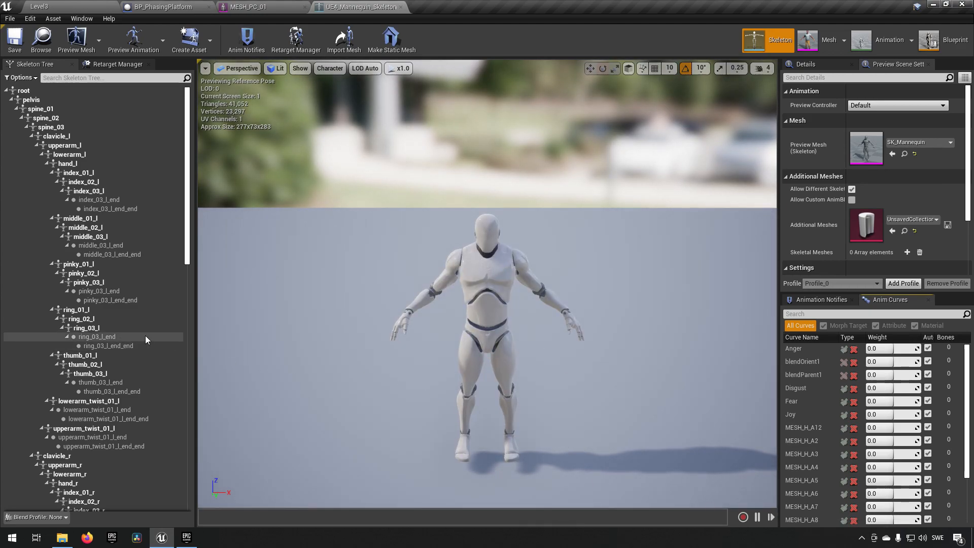
pyautogui.scroll(-10, 117, 363)
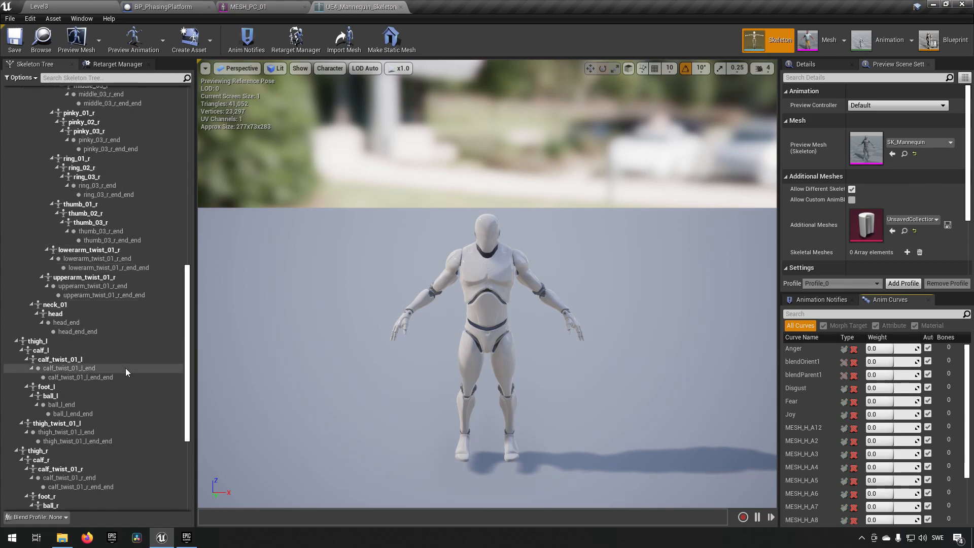
pyautogui.scroll(-4, 126, 369)
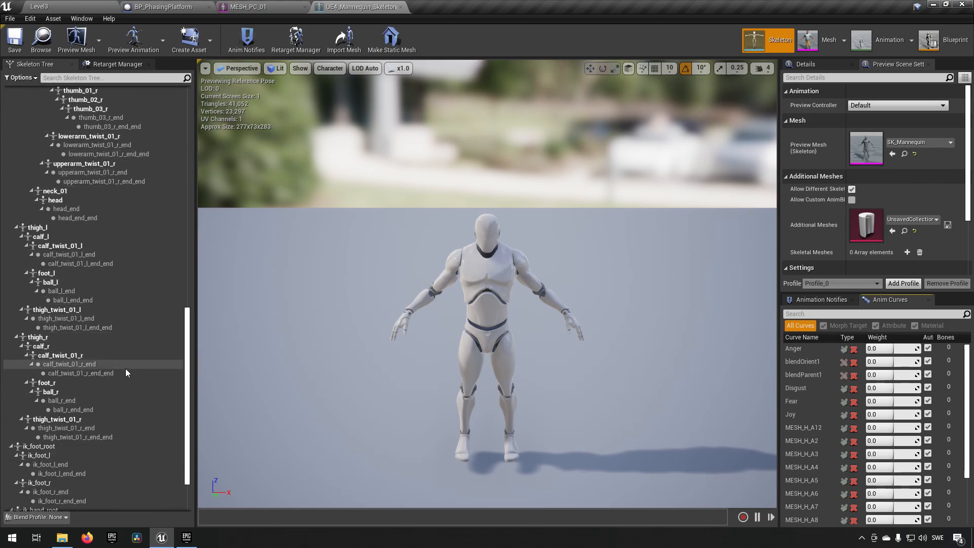
pyautogui.scroll(15, 126, 369)
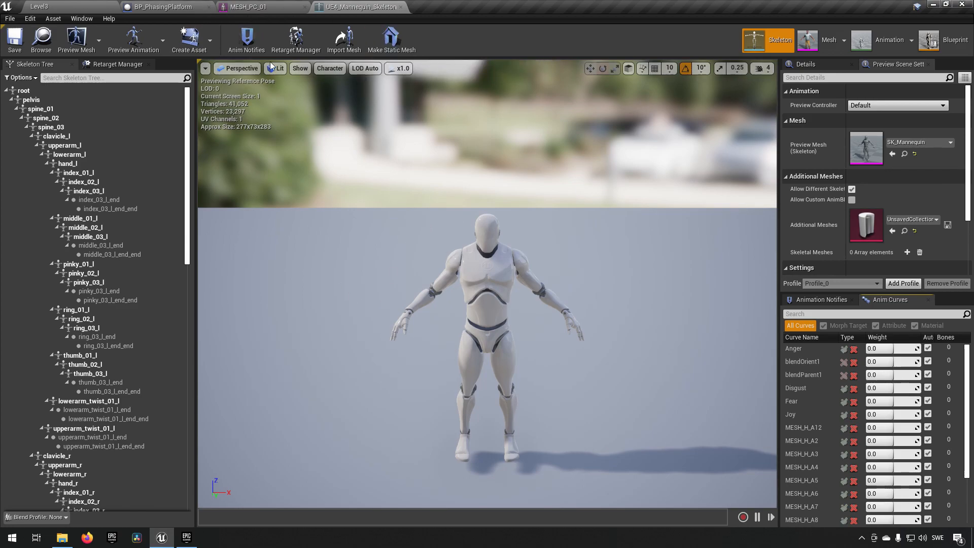
pyautogui.click(253, 6)
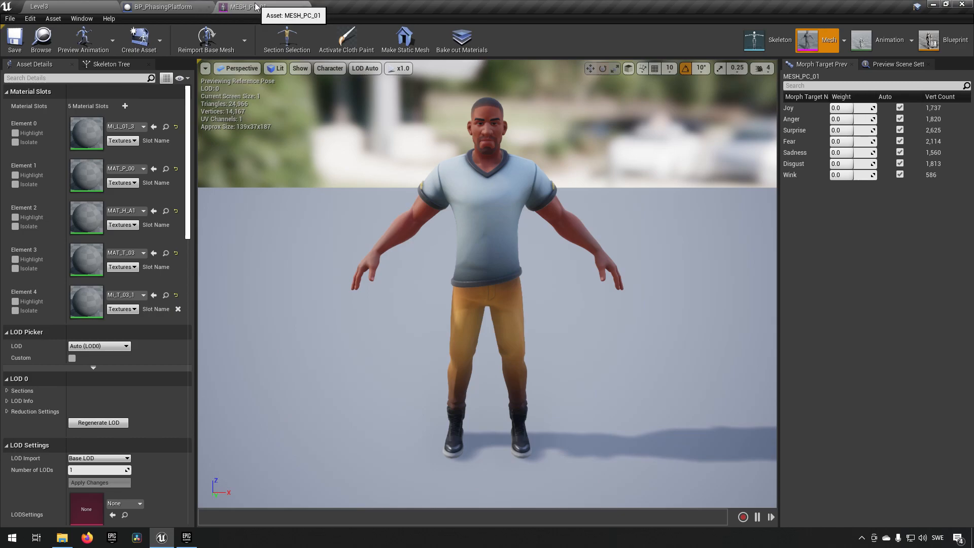
pyautogui.click(167, 6)
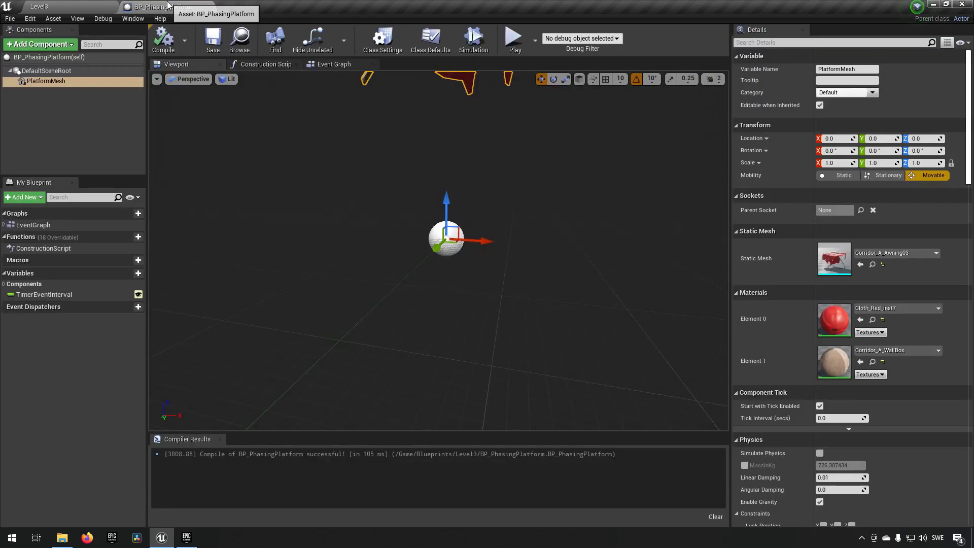
pyautogui.click(51, 6)
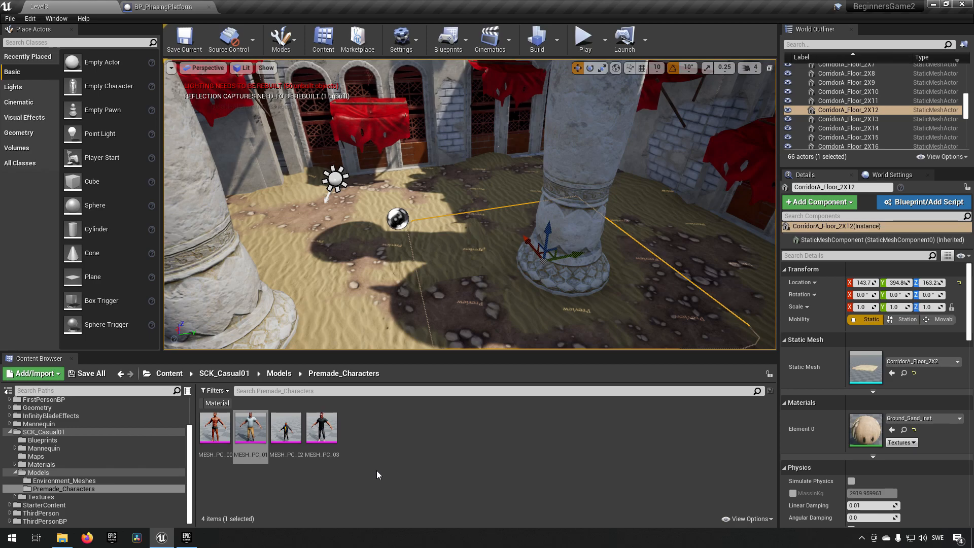
# - Start assigning a skeleton to all four premade characters, MESH_PC_00 to MESH_PC_03, with UE4_Mannequin_Skeleton_Original from the Mannequin folder as the target
pyautogui.click(215, 429)
pyautogui.keyDown('shift'); pyautogui.click(339, 438); pyautogui.keyUp('shift')
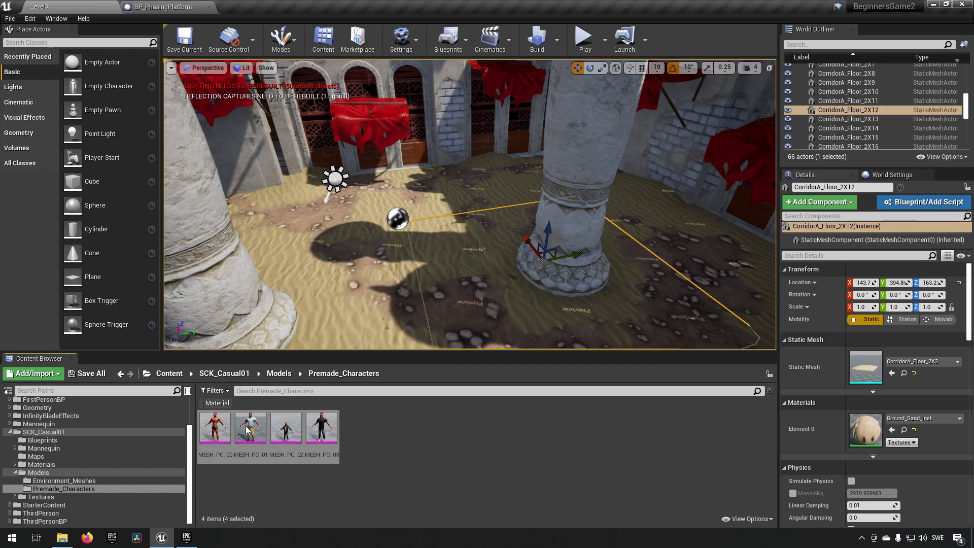
pyautogui.rightClick(258, 433)
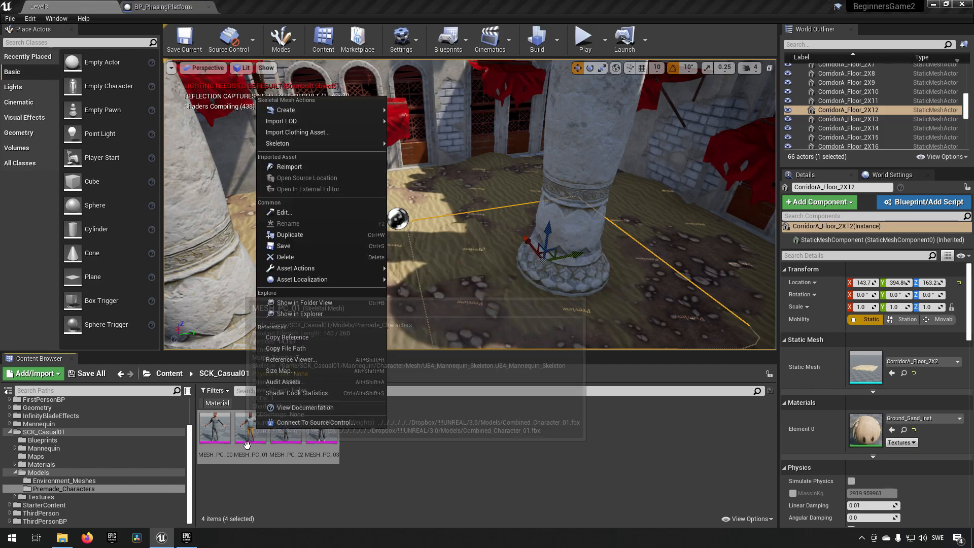
pyautogui.moveTo(311, 147)
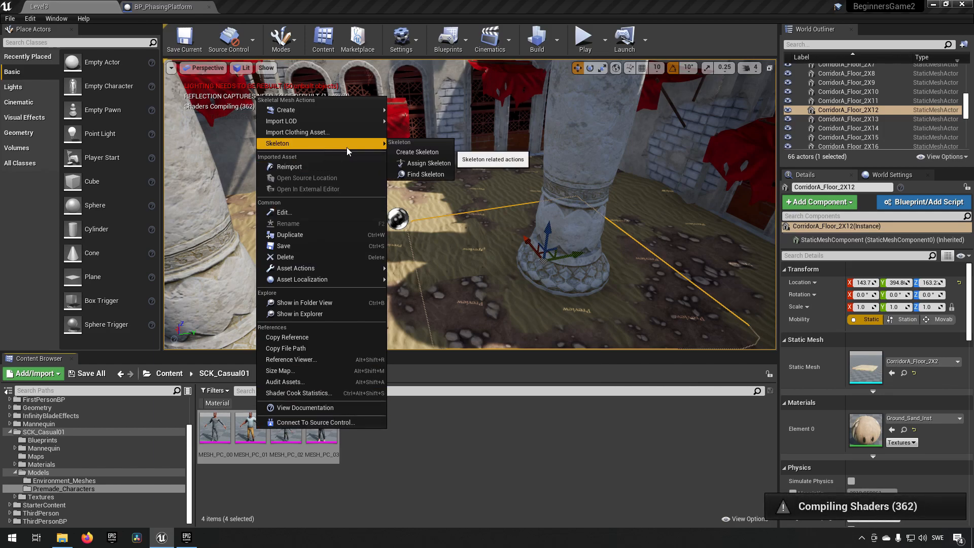
pyautogui.click(432, 163)
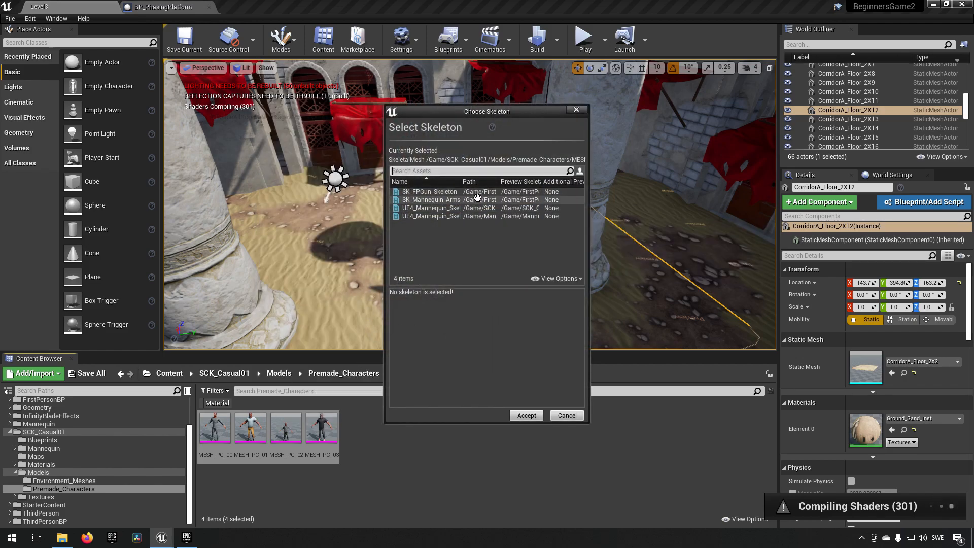
pyautogui.moveTo(462, 183); pyautogui.dragTo(495, 183)
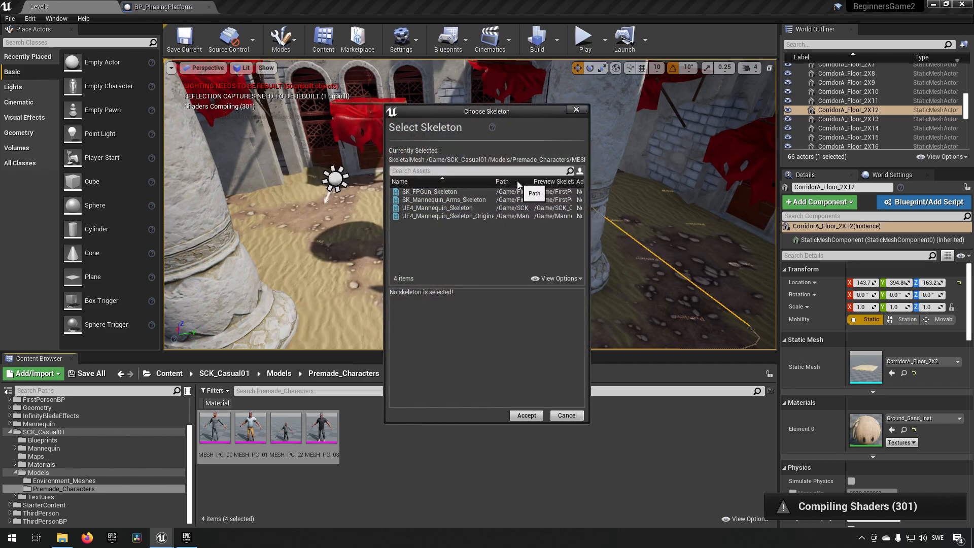
pyautogui.click(429, 216)
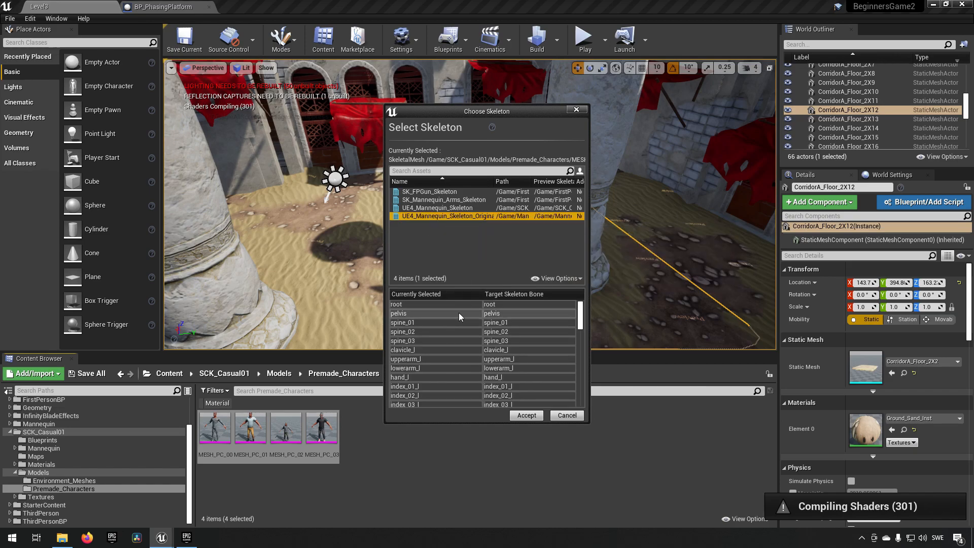
# - Review the bone mapping for the first mesh, accept the skeleton, and merge all the listed extra bones into it
pyautogui.scroll(-2, 457, 307)
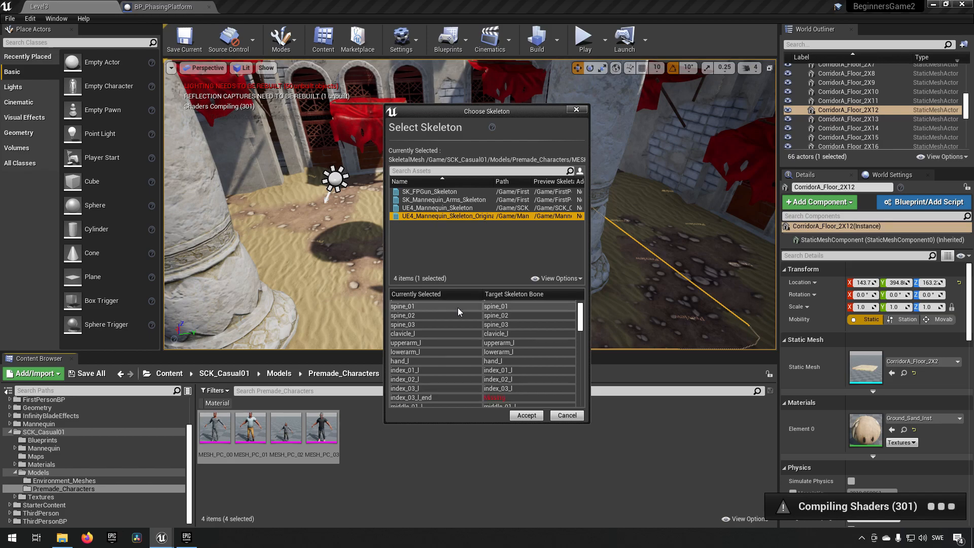
pyautogui.scroll(-2, 457, 308)
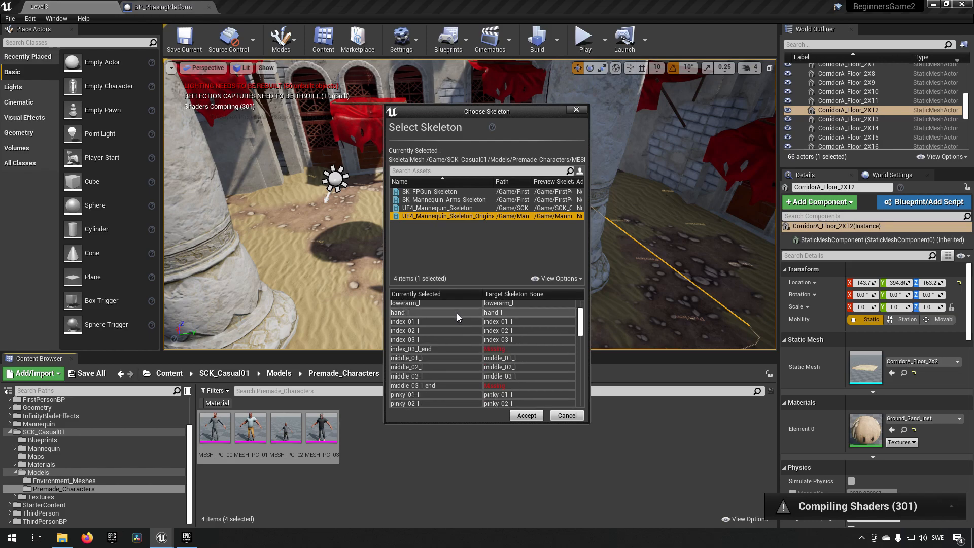
pyautogui.scroll(-6, 452, 365)
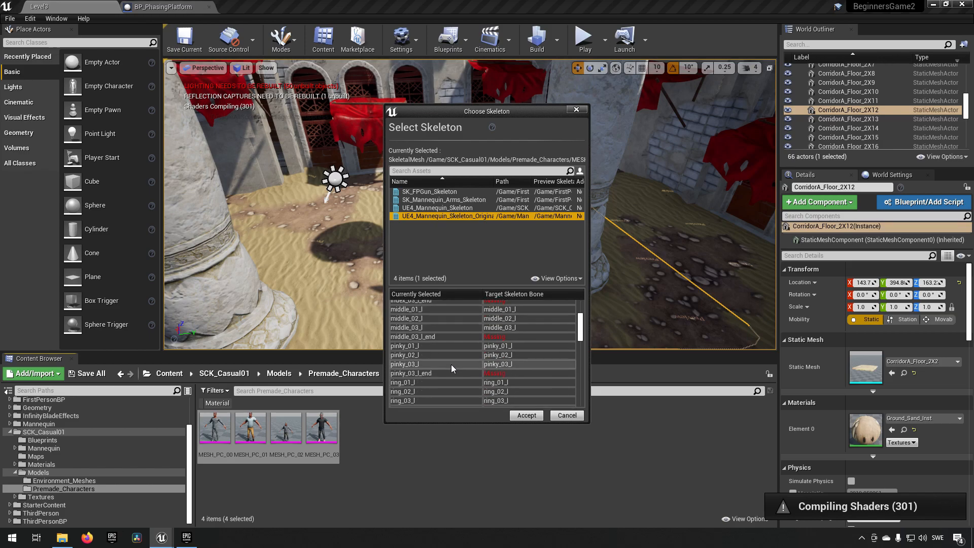
pyautogui.scroll(-15, 452, 364)
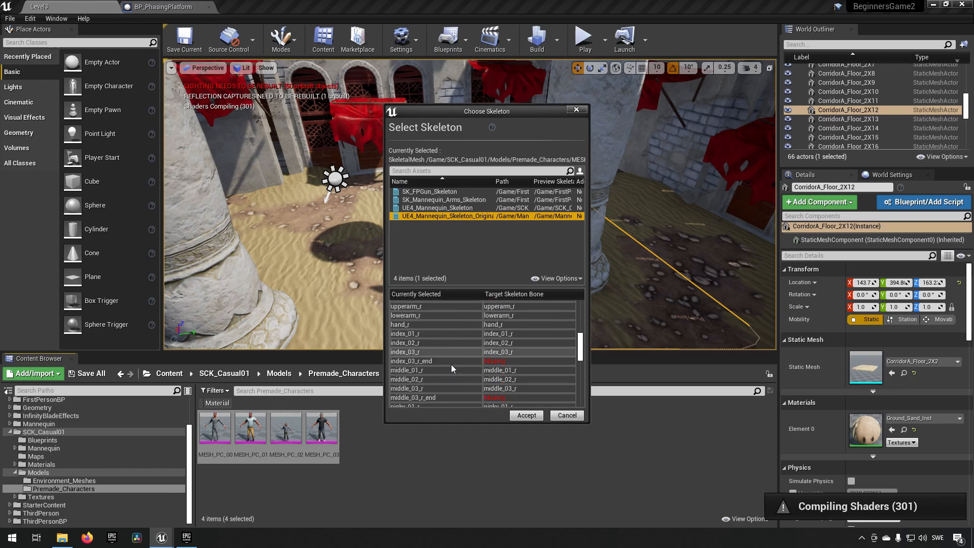
pyautogui.scroll(-15, 451, 364)
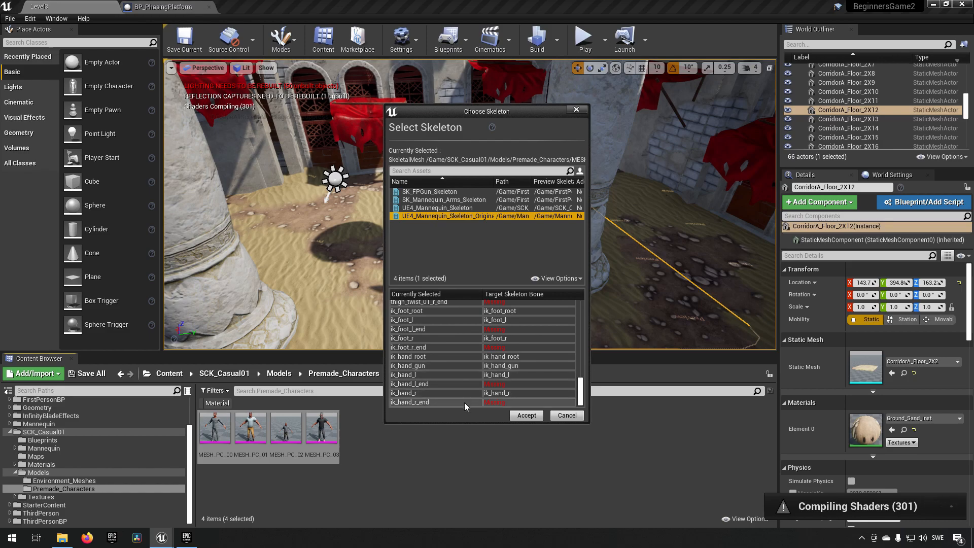
pyautogui.scroll(20, 456, 382)
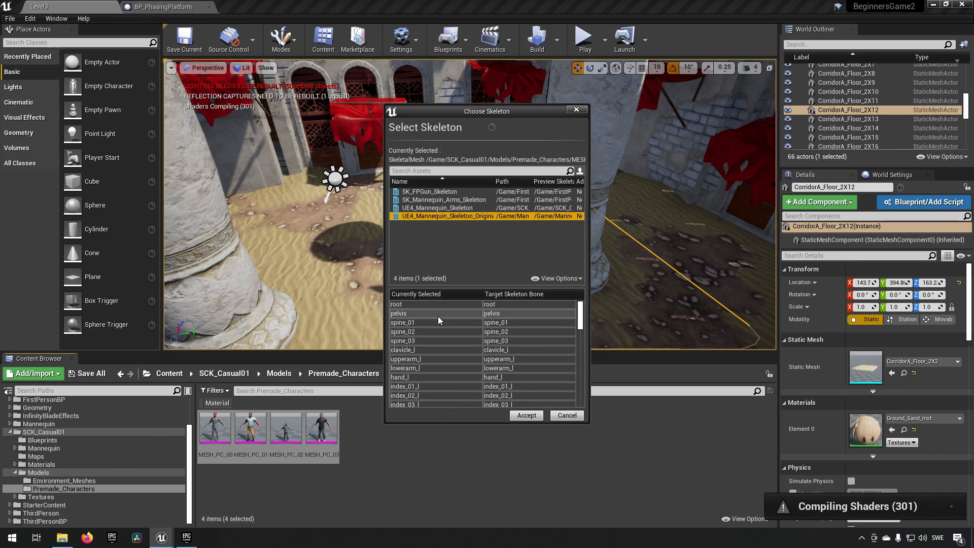
pyautogui.click(529, 416)
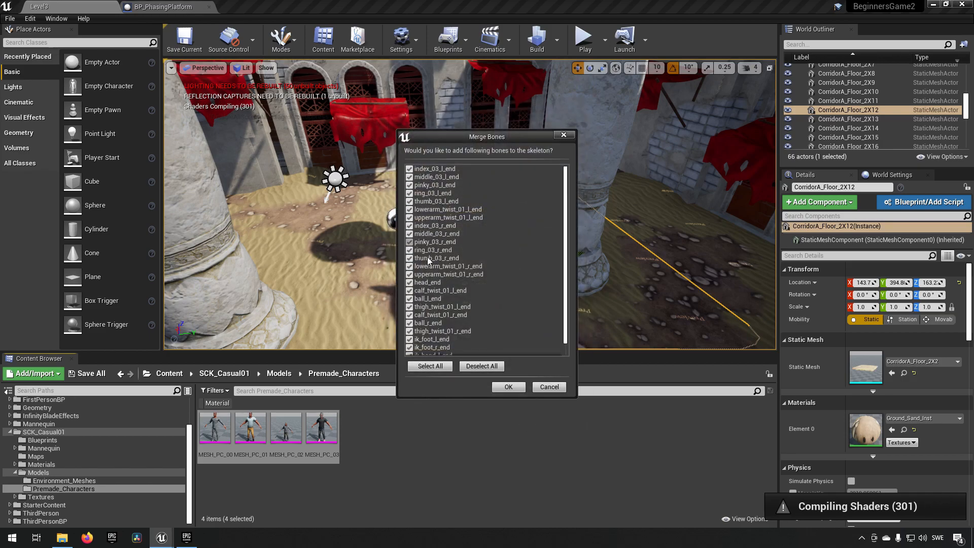
pyautogui.scroll(-1, 512, 317)
pyautogui.scroll(1, 513, 318)
pyautogui.click(510, 390)
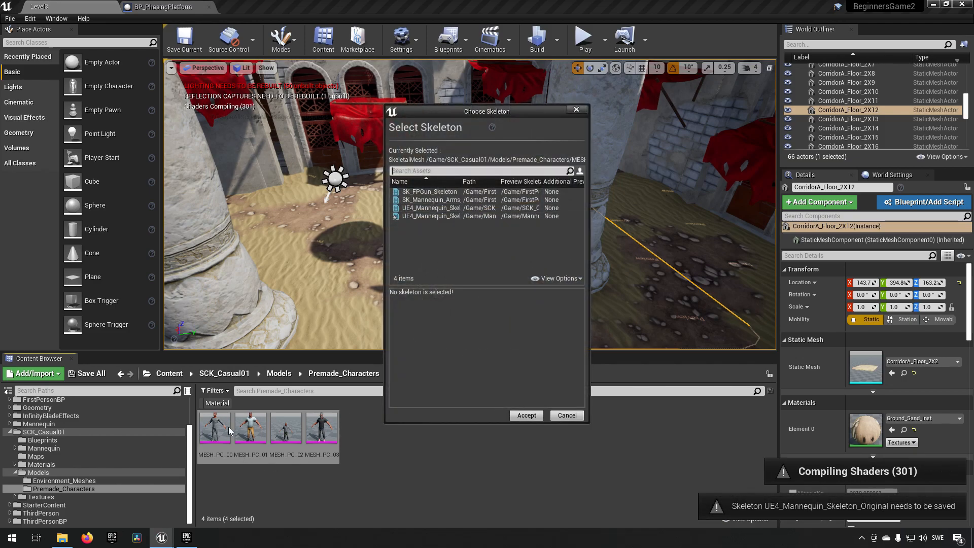
# - Assign UE4_Mannequin_Skeleton_Original to each of the remaining premade character meshes as well
pyautogui.click(442, 217)
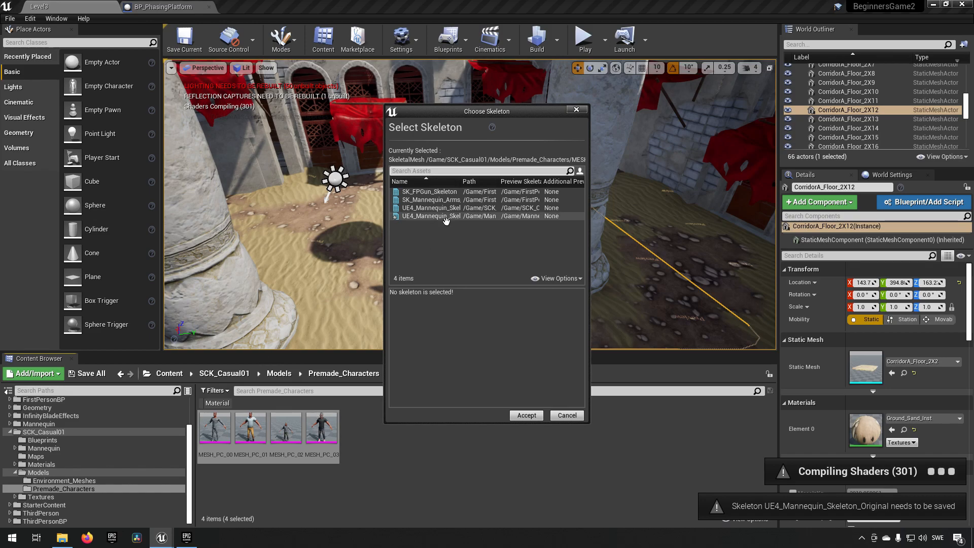
pyautogui.click(525, 414)
pyautogui.click(441, 216)
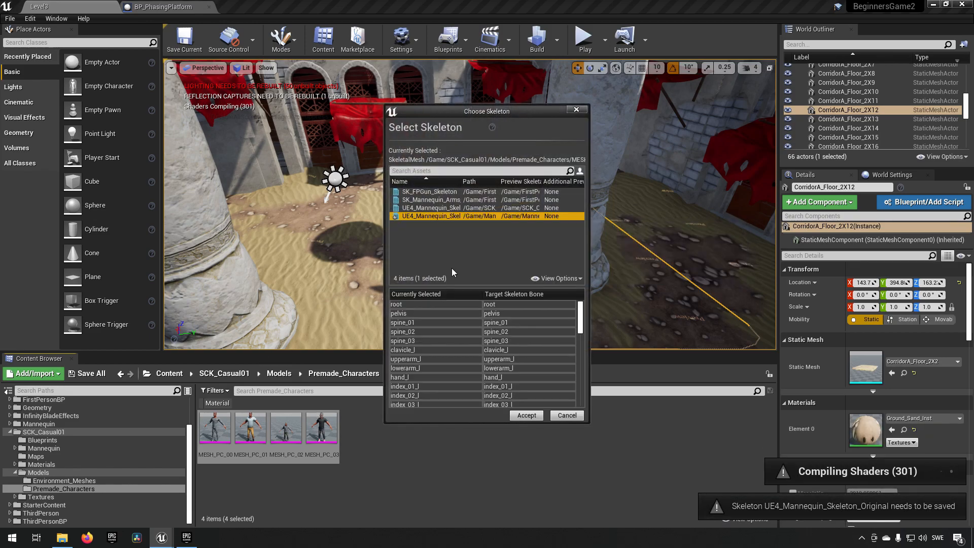
pyautogui.click(527, 415)
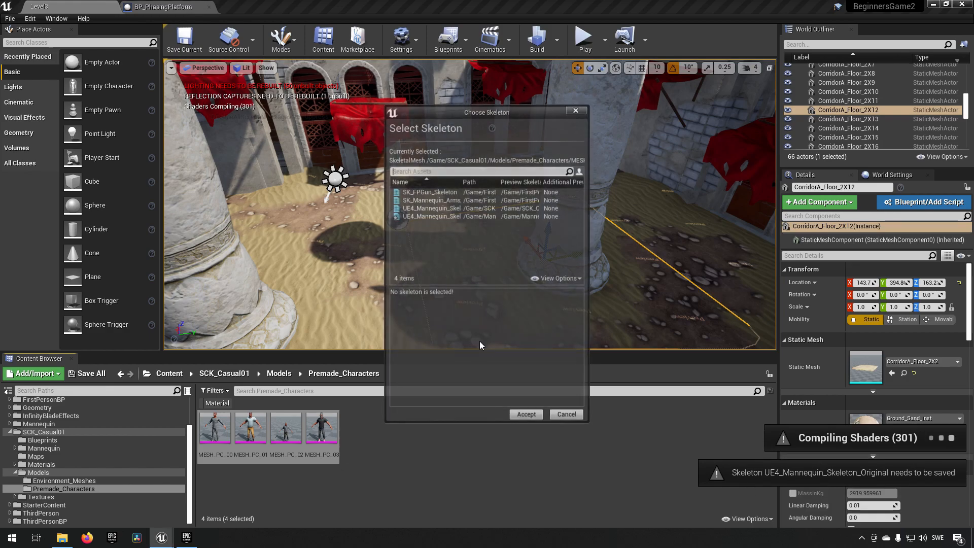
pyautogui.click(435, 217)
pyautogui.click(527, 415)
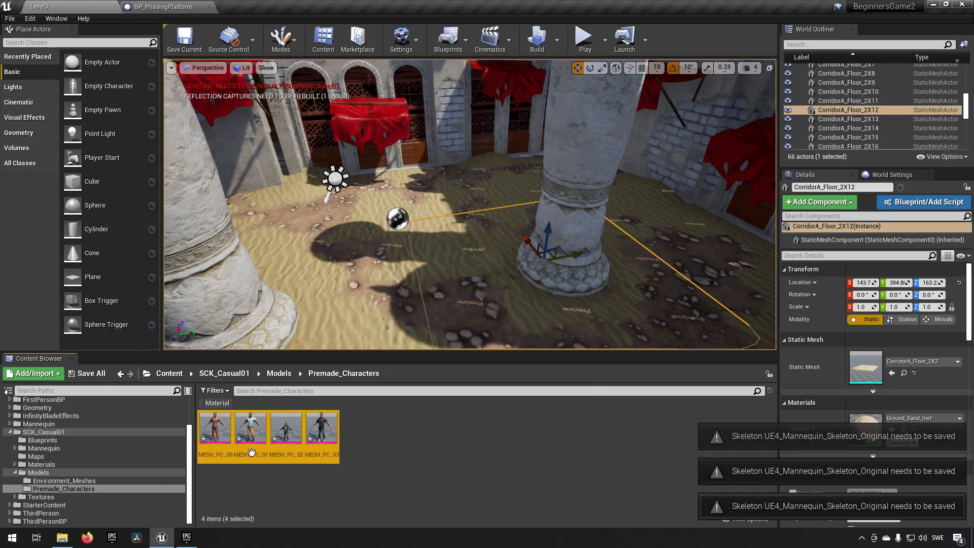
# - Save the reassigned character meshes and all other changed assets in the project, then clear the asset selection
pyautogui.hotkey('ctrl', 's')
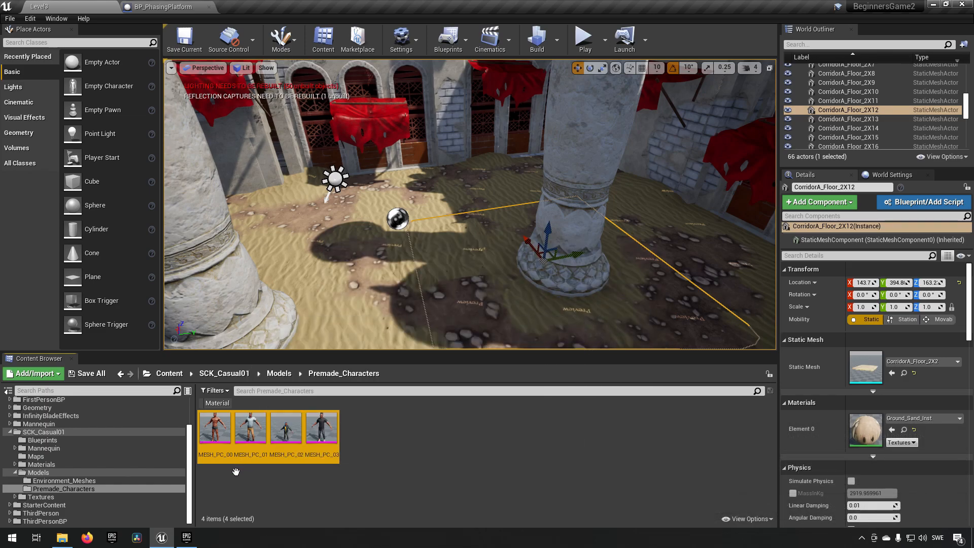
pyautogui.click(10, 19)
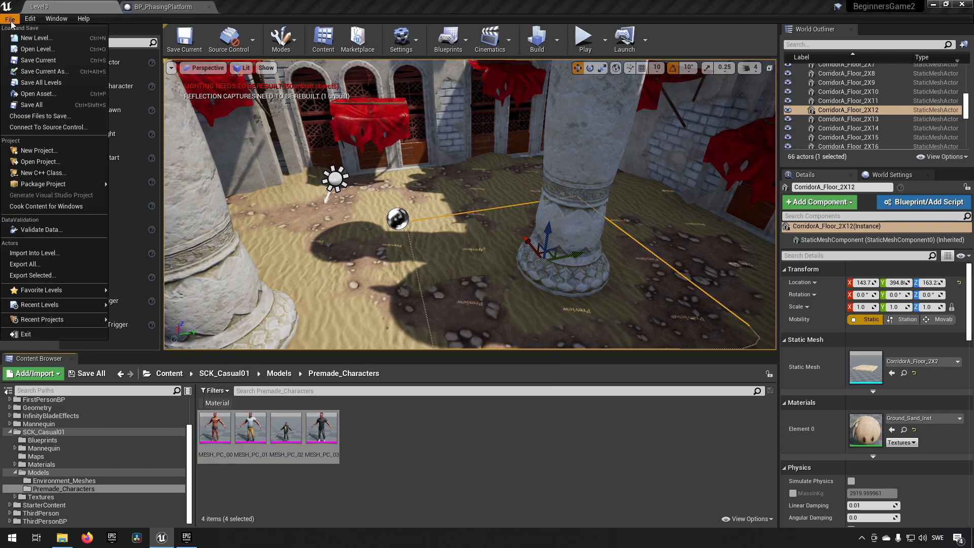
pyautogui.click(31, 105)
pyautogui.click(455, 486)
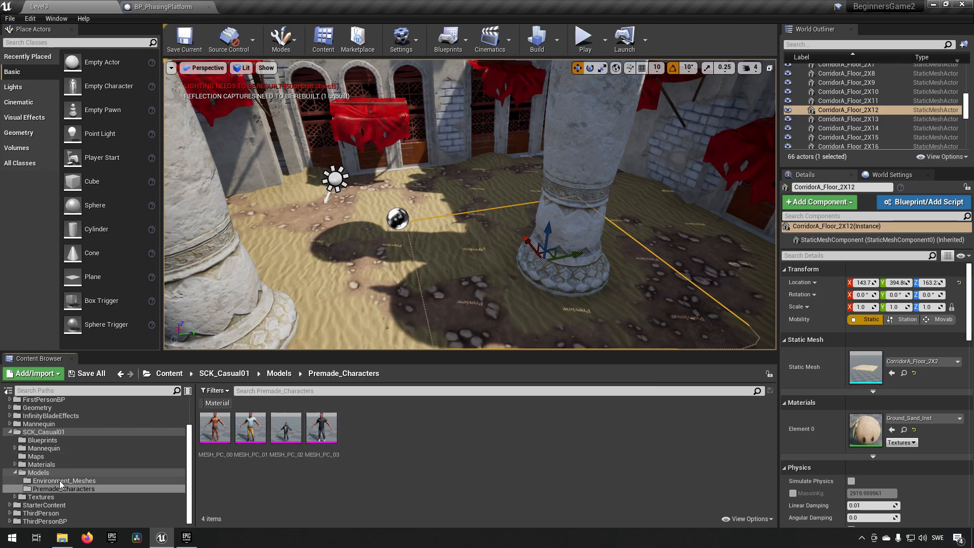
# - Open the Level1 map from the ThirdPersonBP/Maps folder
pyautogui.scroll(1, 30, 503)
pyautogui.scroll(-1, 10, 524)
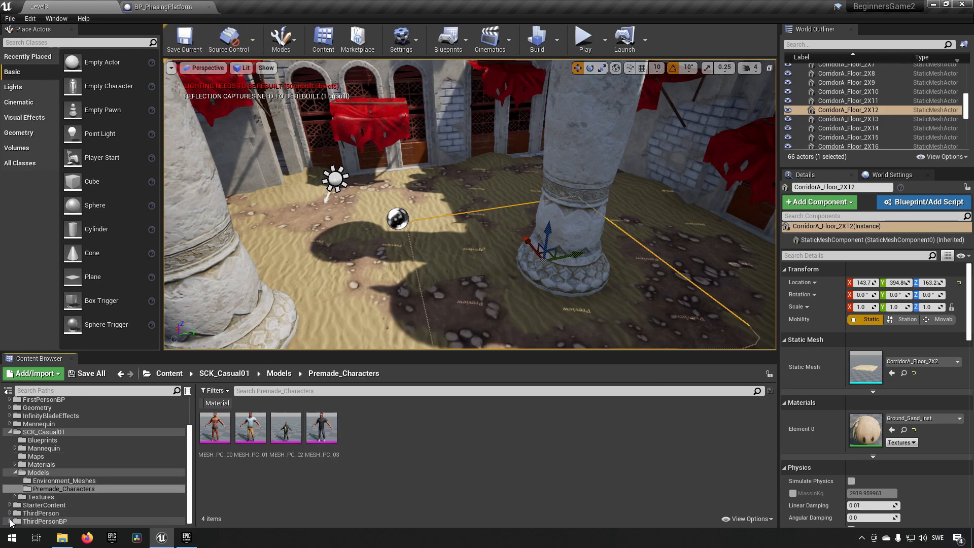
pyautogui.click(12, 521)
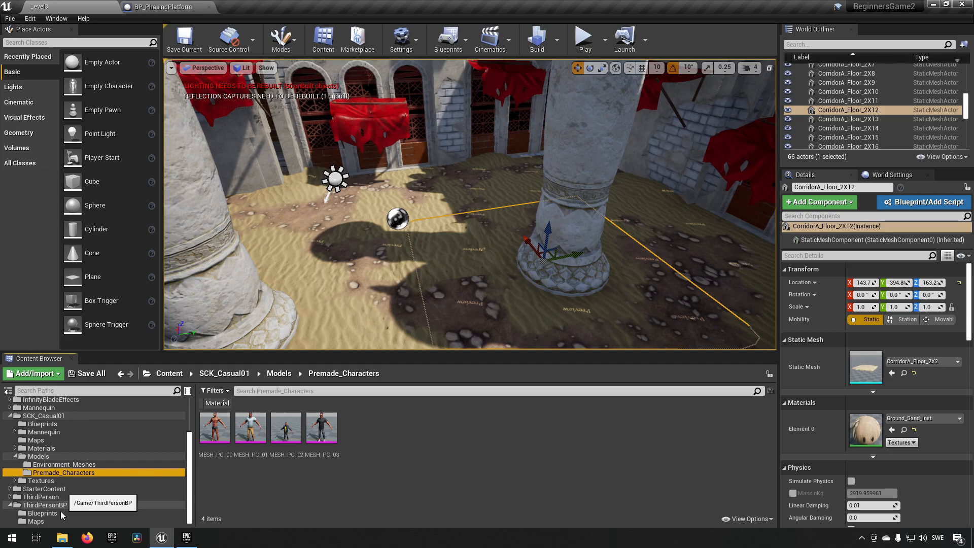
pyautogui.click(35, 521)
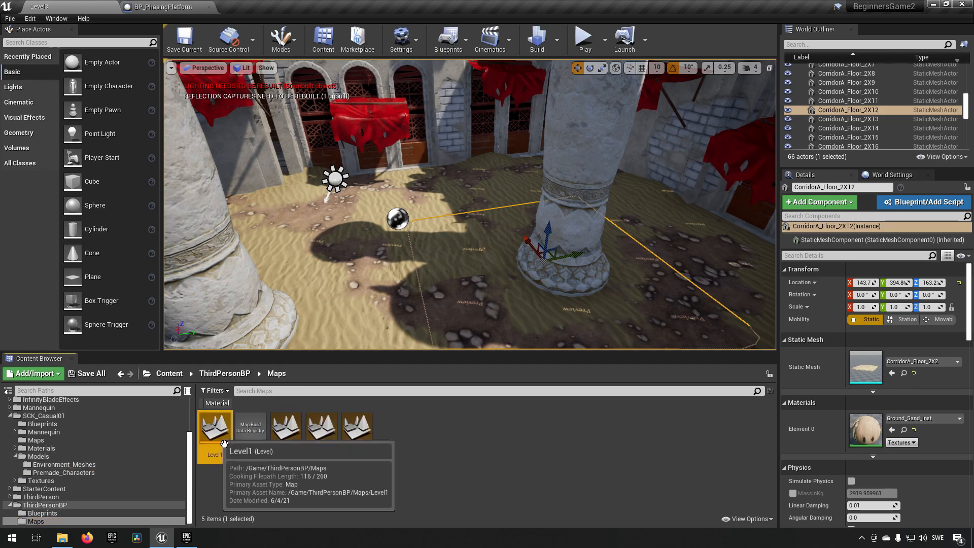
pyautogui.doubleClick(215, 428)
# - Select the mannequin character placed in Level1 near the stairs and open its ThirdPersonCharacter blueprint for editing
pyautogui.moveTo(481, 256); pyautogui.dragTo(502, 248, button='right')
pyautogui.press('w')
pyautogui.press('w')
pyautogui.press('s')
pyautogui.moveTo(568, 220); pyautogui.dragTo(567, 220, button='right')
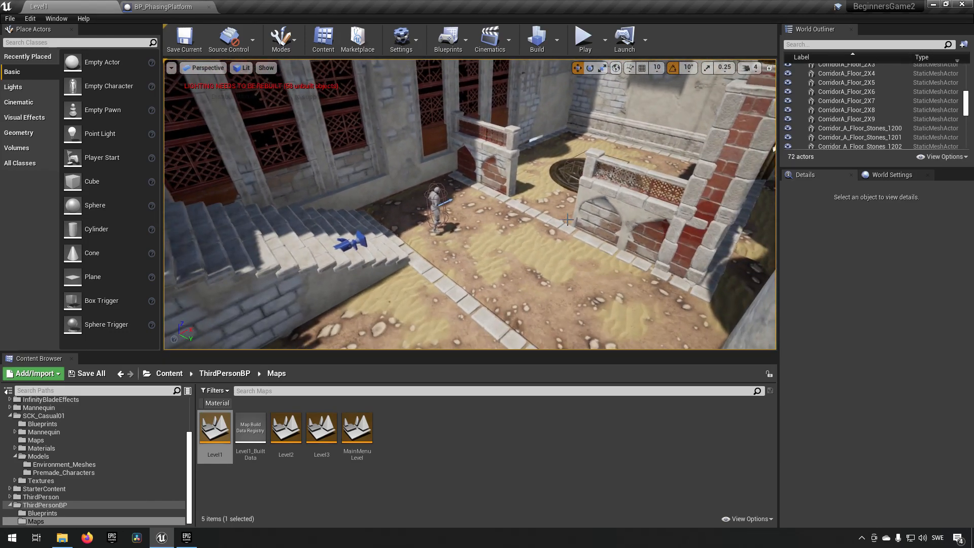
pyautogui.click(449, 215)
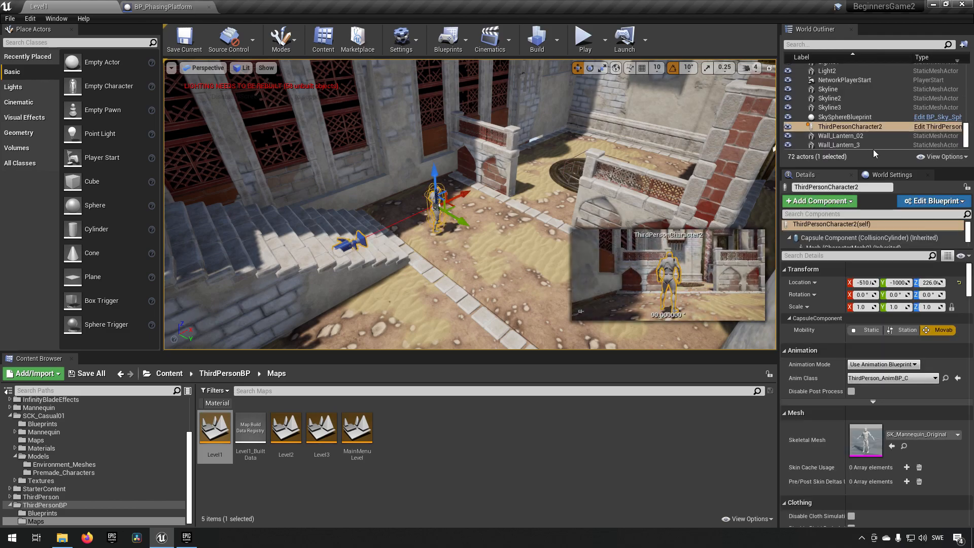
pyautogui.click(937, 126)
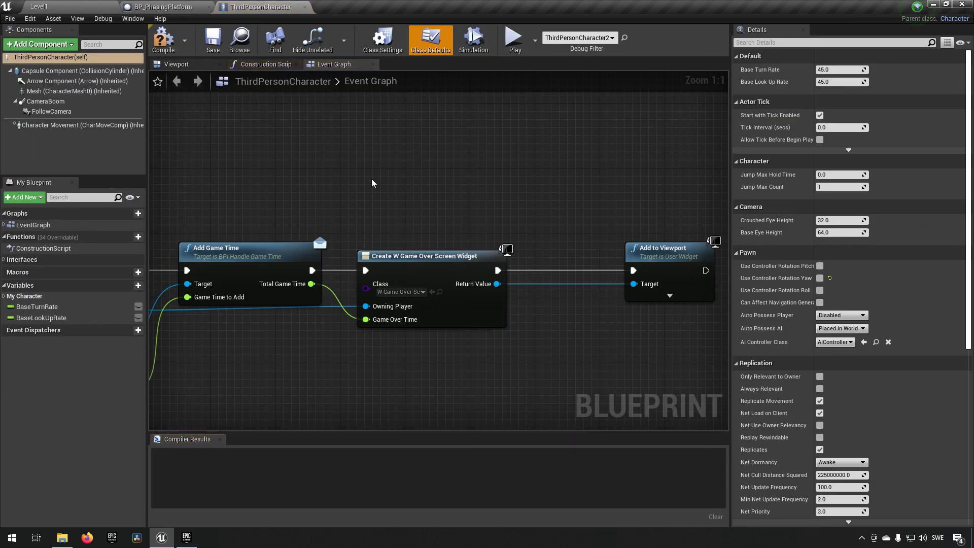
# - Set the skeletal mesh of the character's inherited Mesh component to MESH_PC_00 and bring up its animation mode options
pyautogui.click(177, 65)
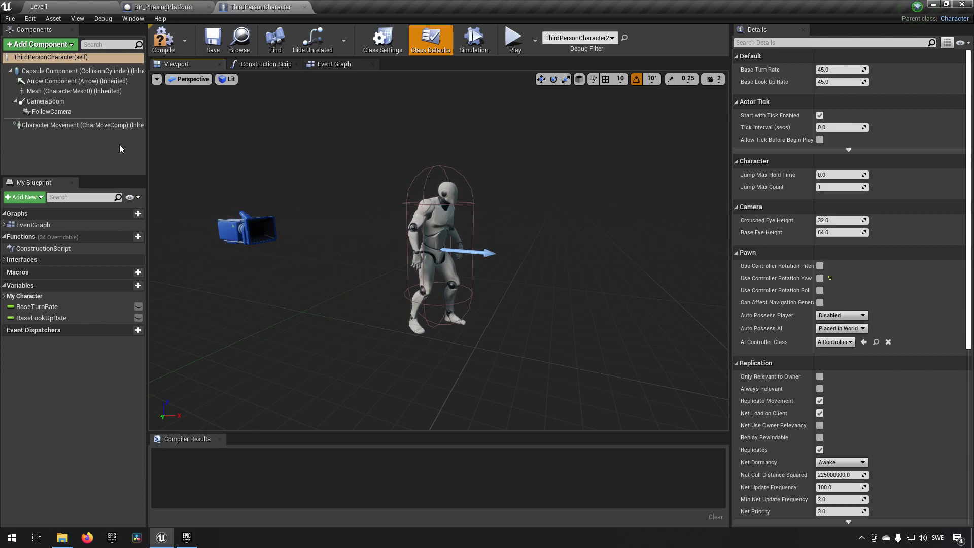
pyautogui.click(71, 91)
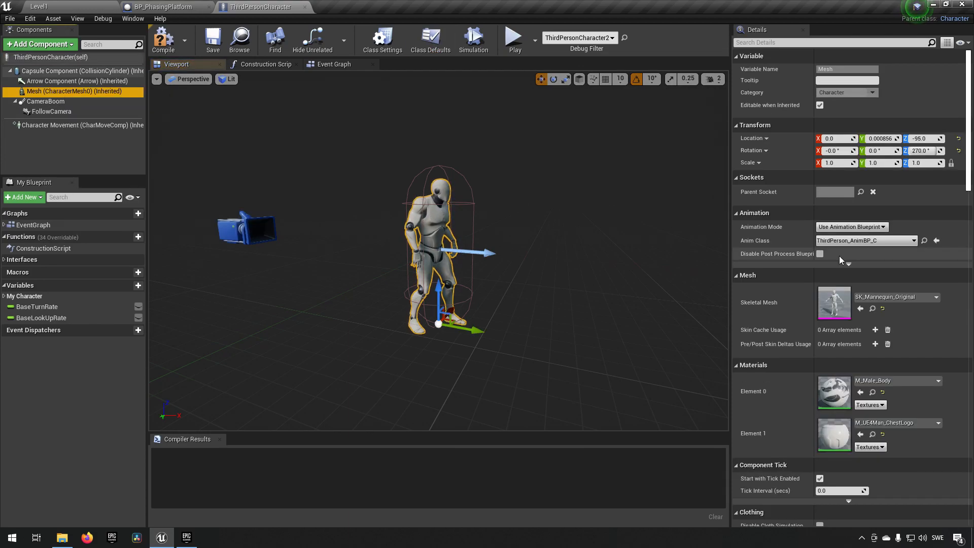
pyautogui.click(865, 297)
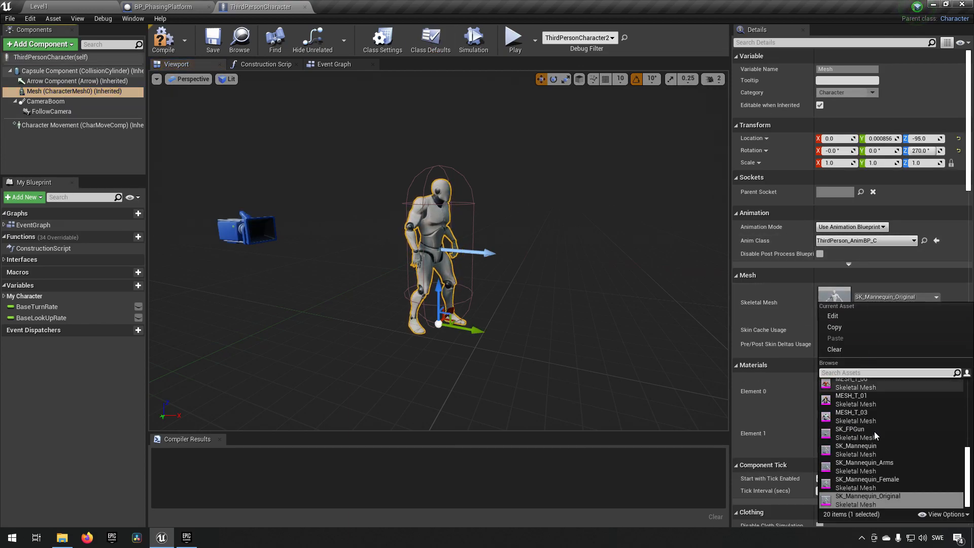
pyautogui.scroll(5, 908, 476)
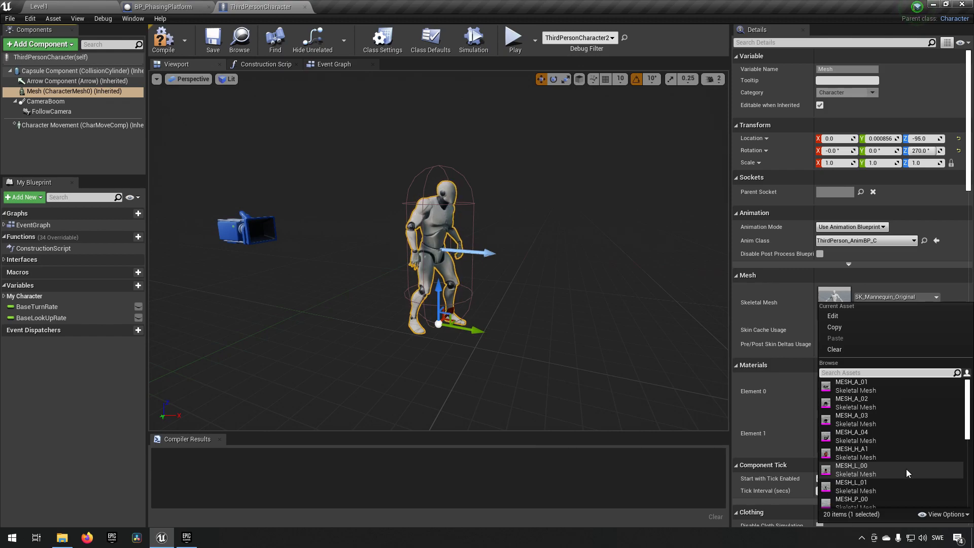
pyautogui.scroll(-5, 907, 472)
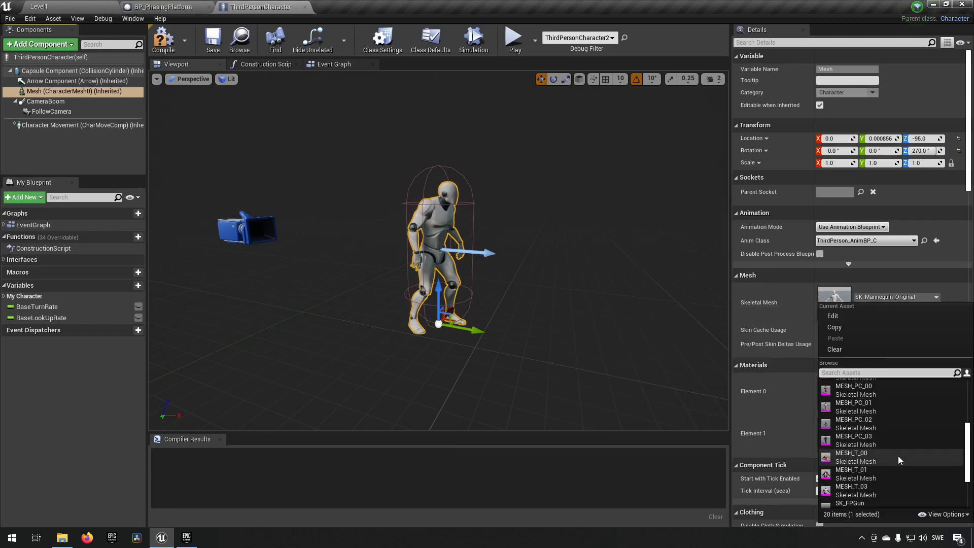
pyautogui.scroll(1, 877, 447)
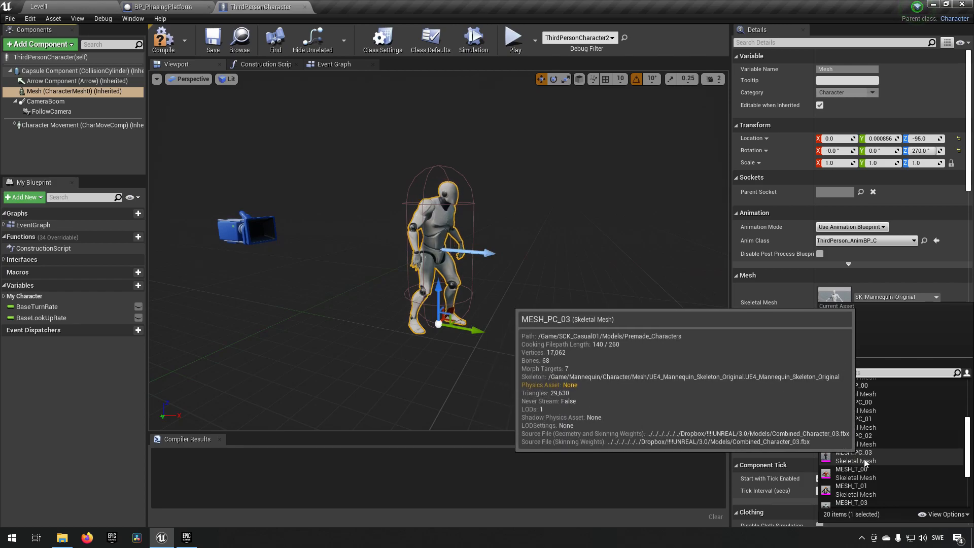
pyautogui.click(858, 406)
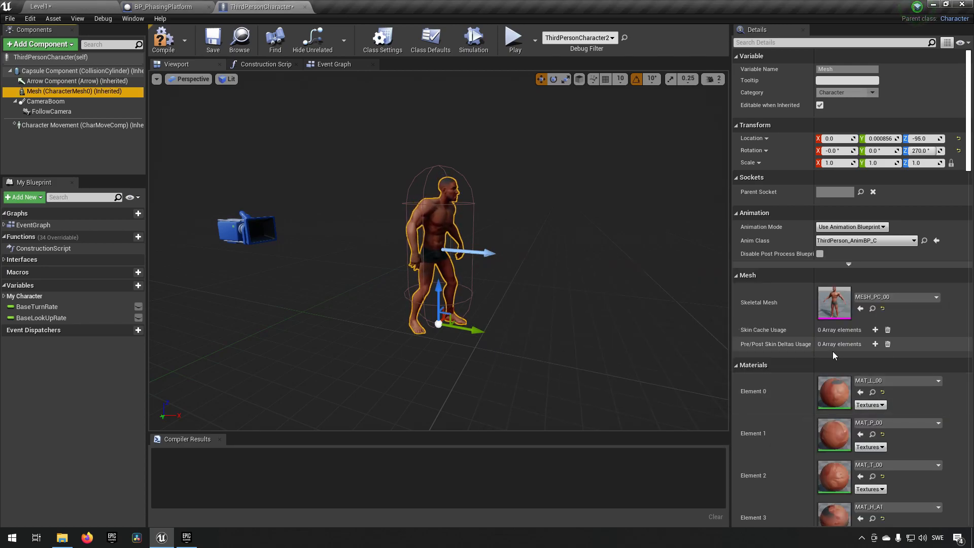
pyautogui.click(852, 227)
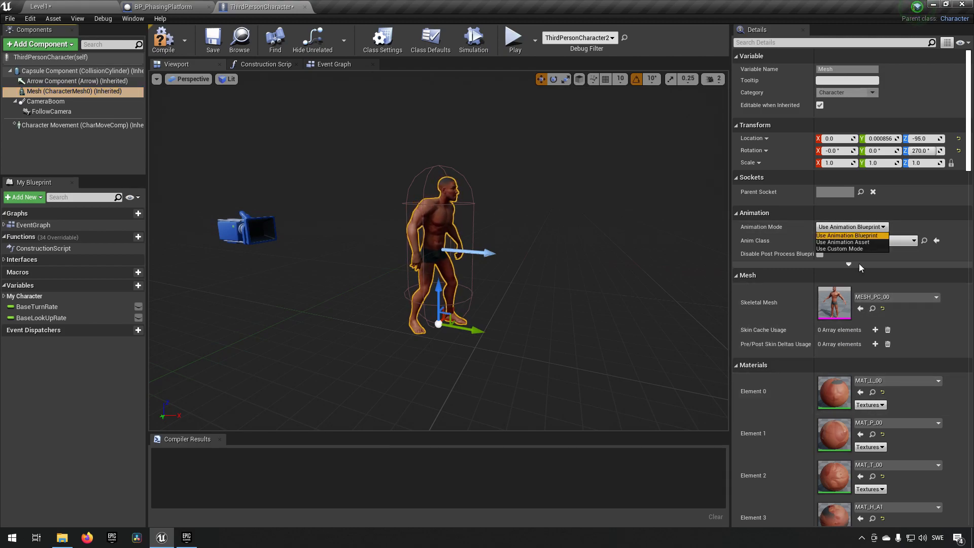
# - Keep Use Animation Blueprint as the animation mode, switch the character's skeletal mesh to MESH_PC_01, and compile and save the ThirdPersonCharacter blueprint
pyautogui.click(846, 235)
pyautogui.click(861, 301)
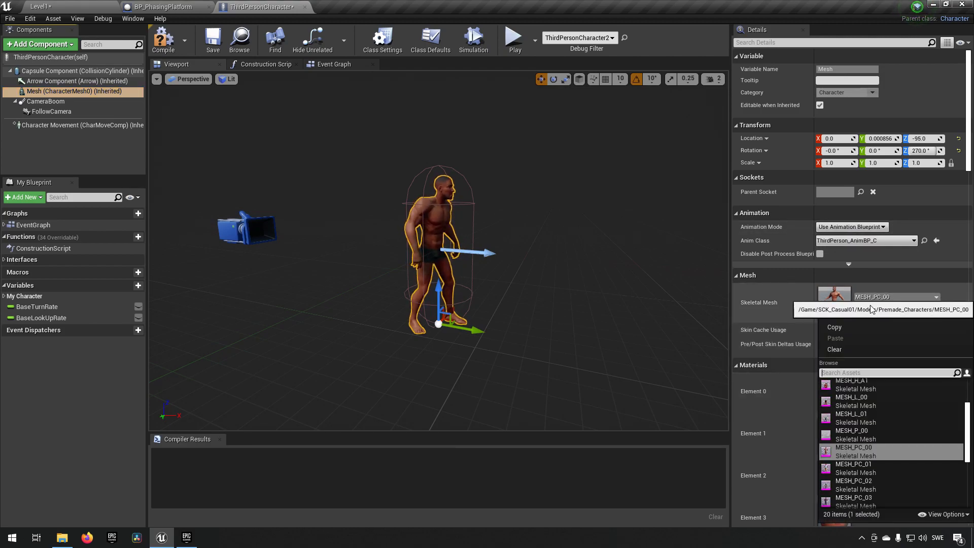
pyautogui.click(887, 464)
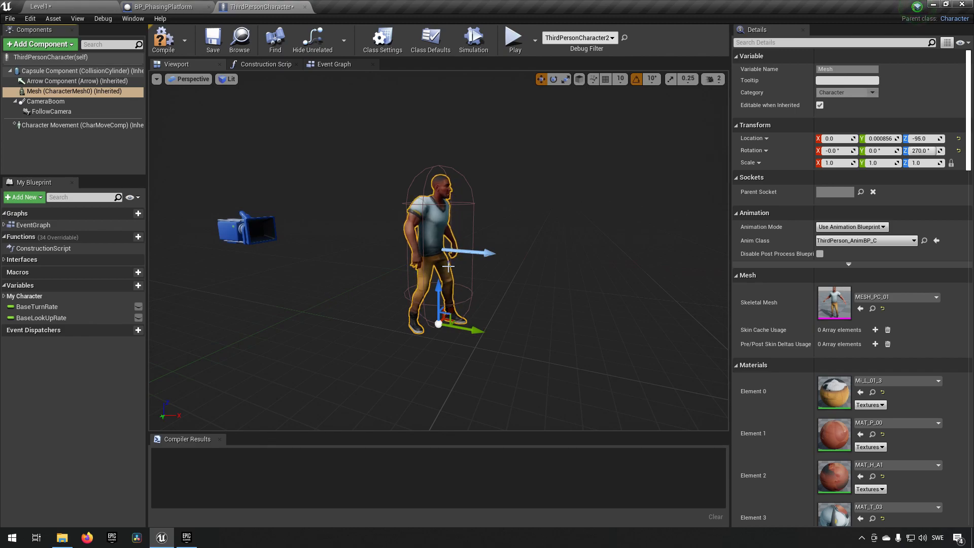
pyautogui.click(214, 46)
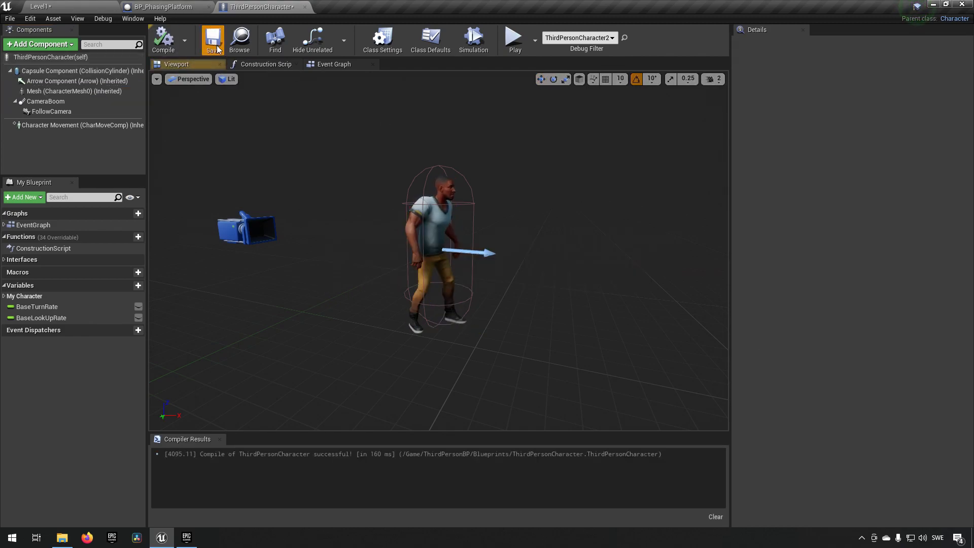
pyautogui.click(66, 91)
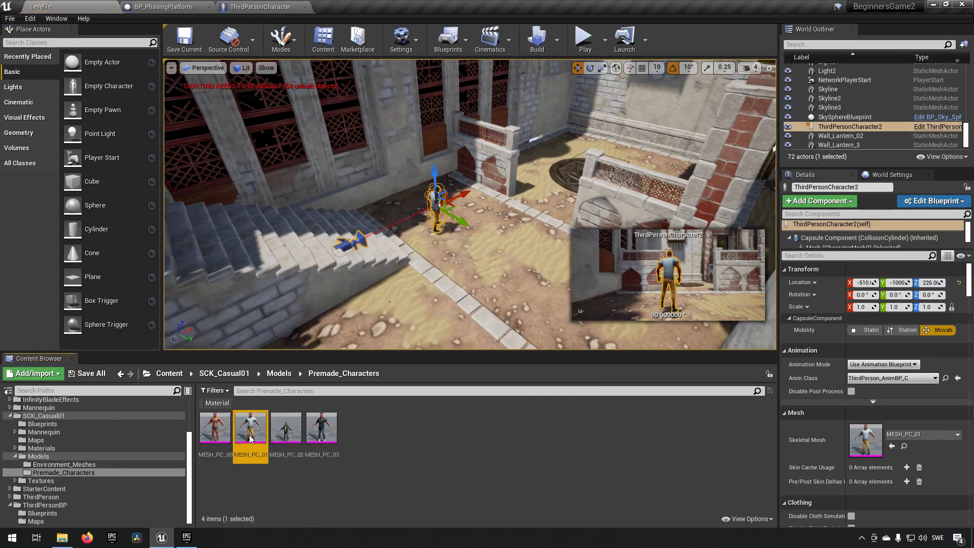
# - Open the MESH_PC_01 asset from Premade_Characters and examine its linked skeleton, animation and animation blueprint
pyautogui.doubleClick(251, 429)
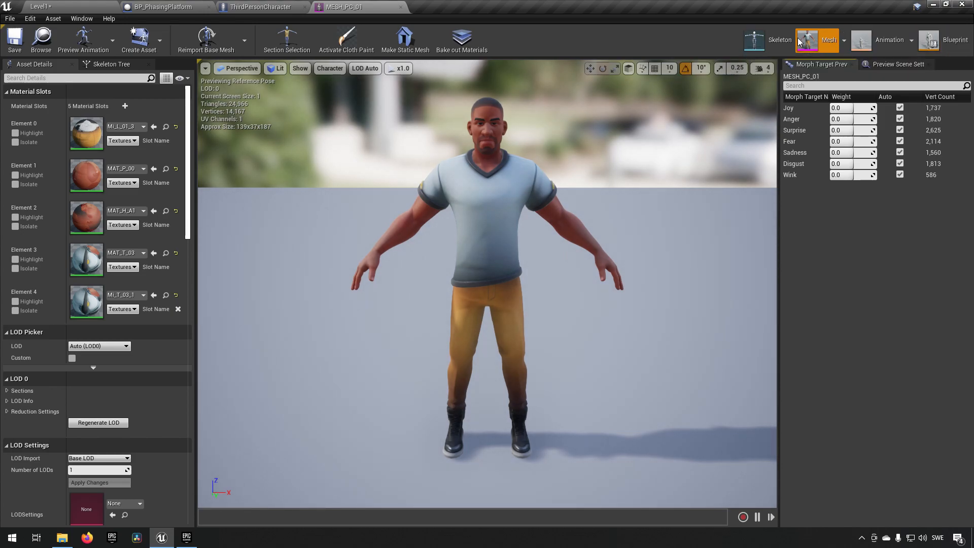
pyautogui.click(763, 36)
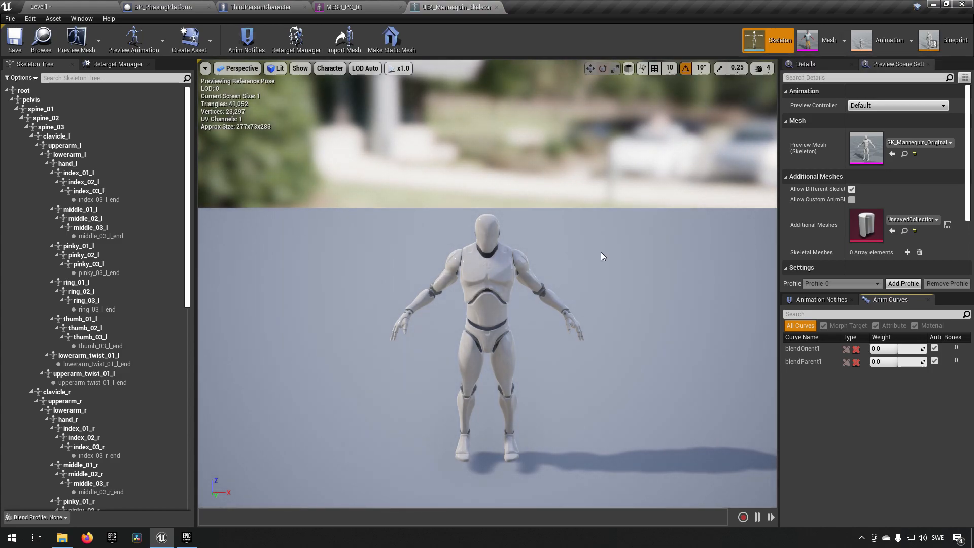
pyautogui.click(806, 43)
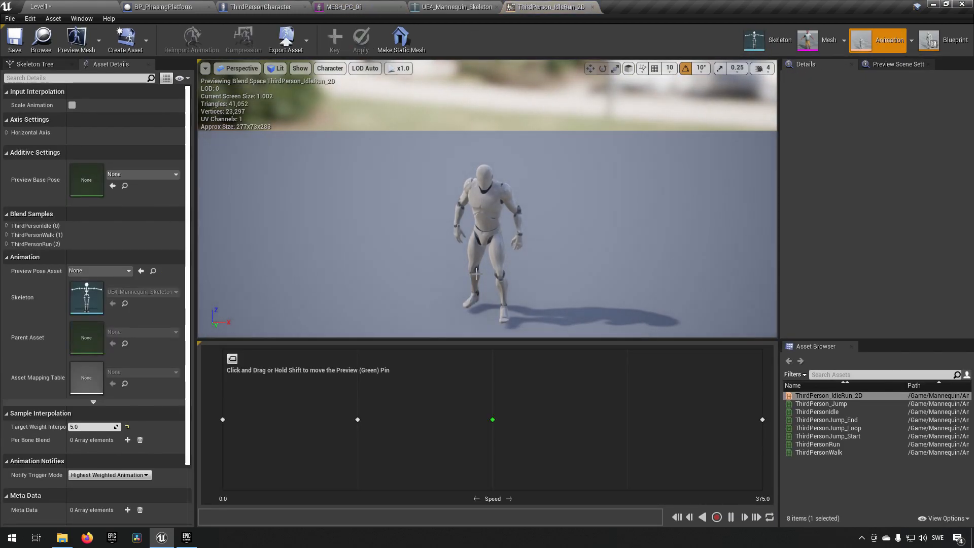
pyautogui.click(942, 44)
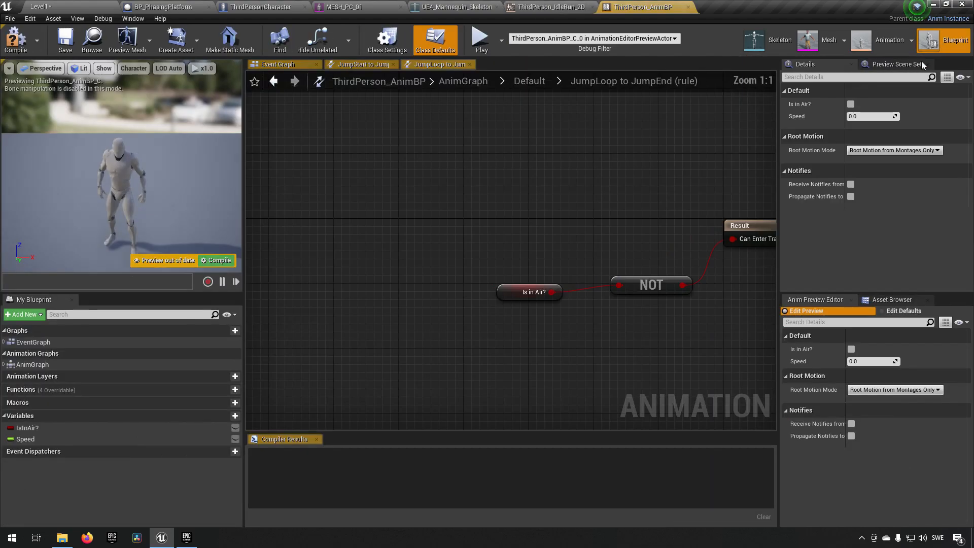
# - Look through the animations available for the mannequin skeleton, including the idle, jump, run and walk assets and ThirdPerson_IdleRun_2D
pyautogui.click(900, 46)
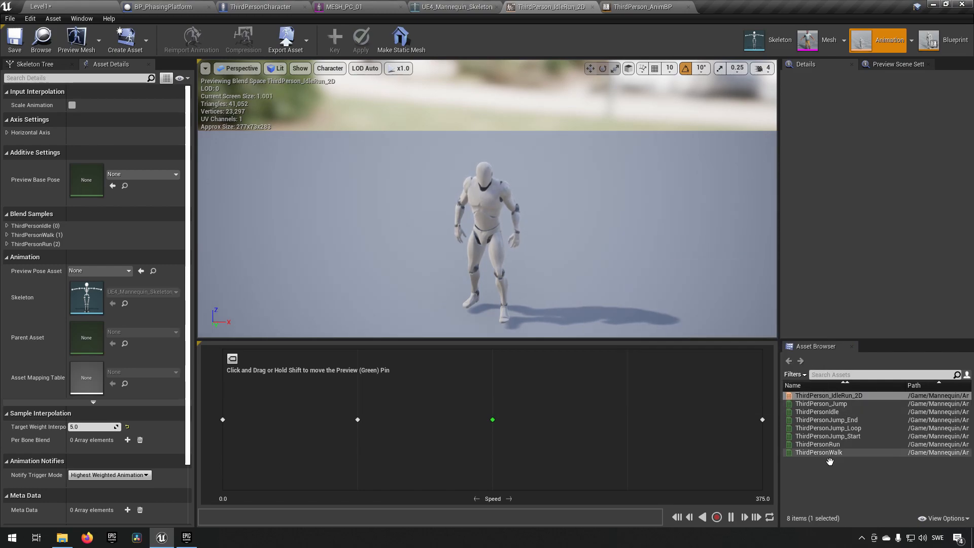
pyautogui.click(827, 411)
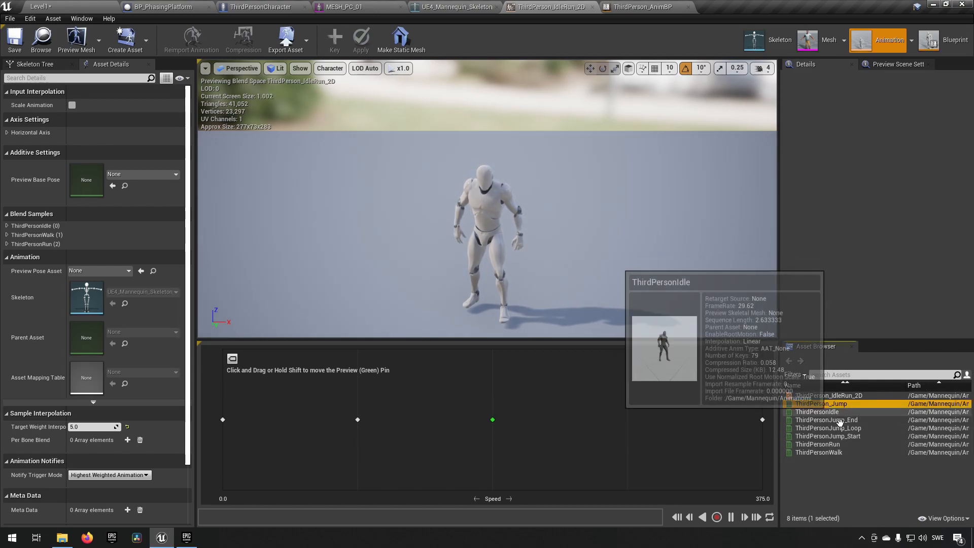
pyautogui.click(840, 427)
pyautogui.click(837, 436)
pyautogui.click(834, 444)
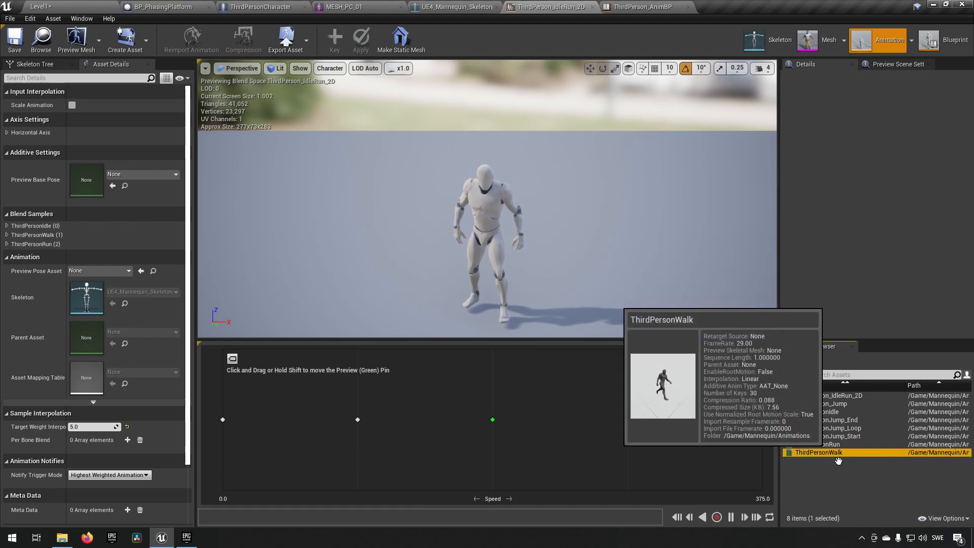
pyautogui.click(832, 396)
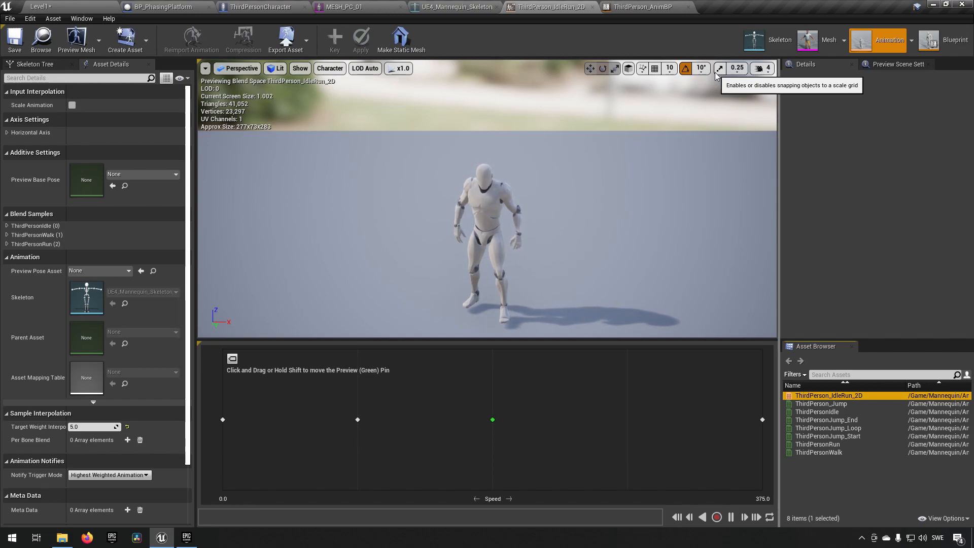
pyautogui.click(142, 4)
pyautogui.scroll(-2, 440, 141)
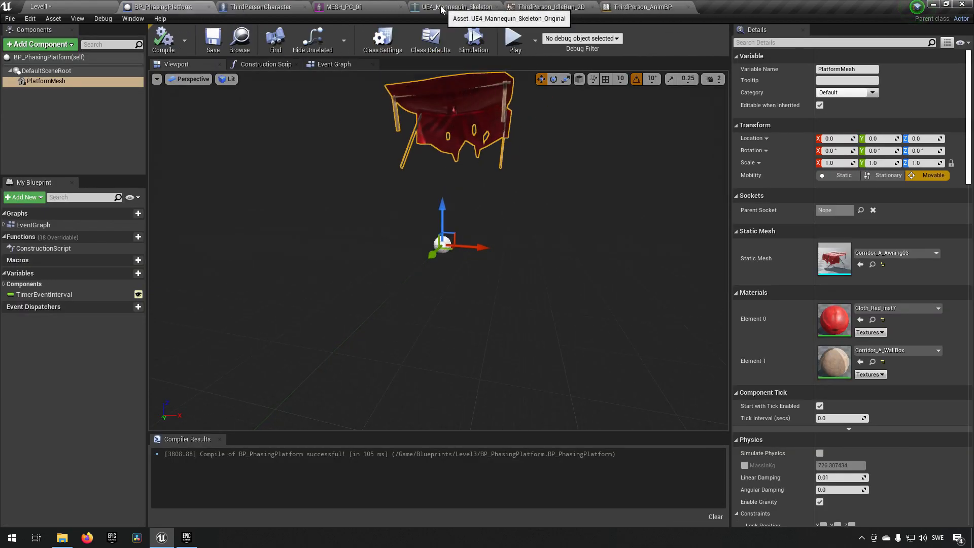
pyautogui.click(276, 8)
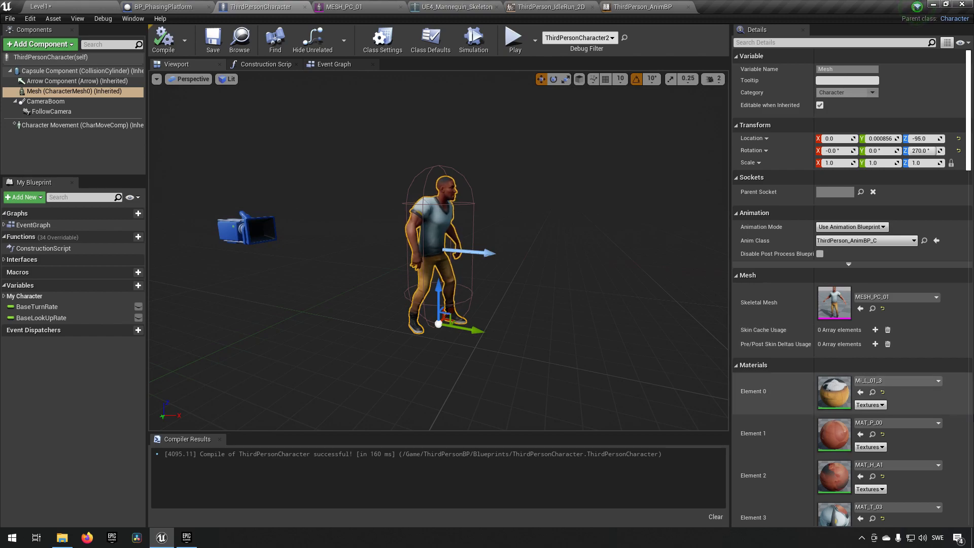
pyautogui.scroll(-2, 618, 279)
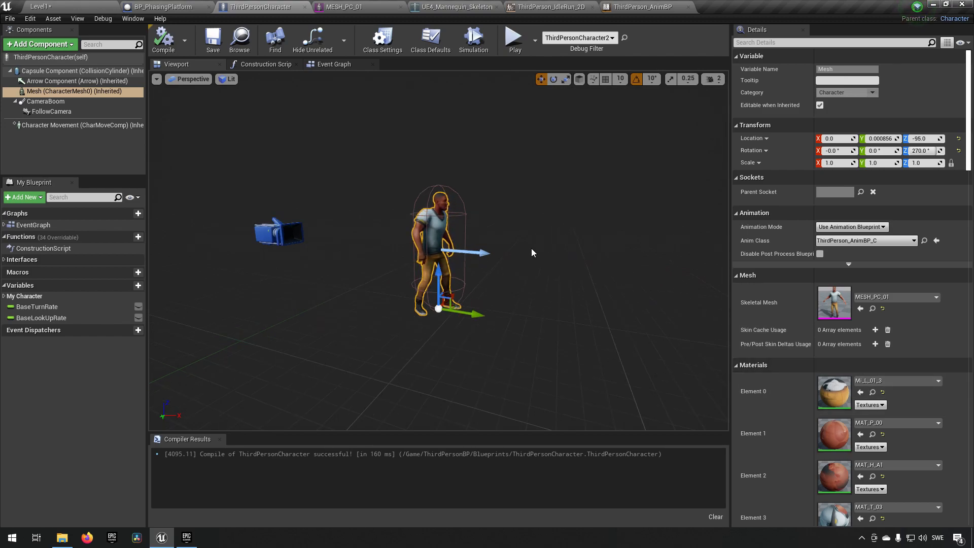
pyautogui.scroll(2, 531, 252)
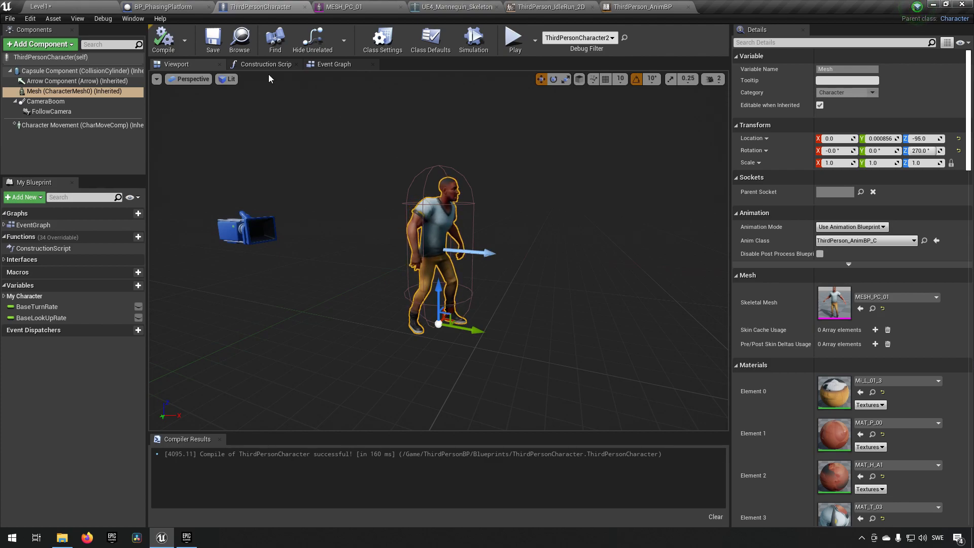
pyautogui.click(163, 7)
# - Return to Level1, browse to the ThirdPersonBP/Blueprints folder and select the ThirdPersonCharacter blueprint
pyautogui.click(71, 6)
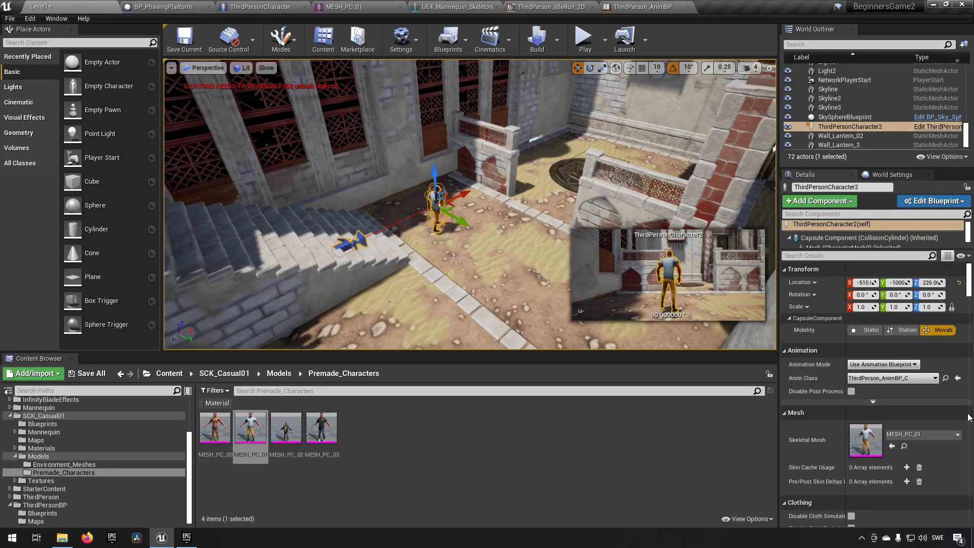
pyautogui.click(422, 443)
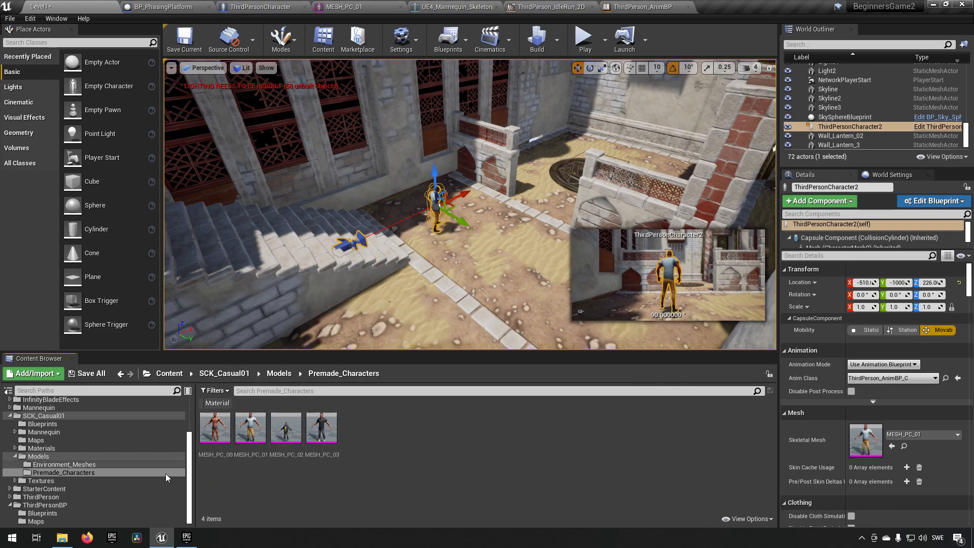
pyautogui.scroll(3, 55, 462)
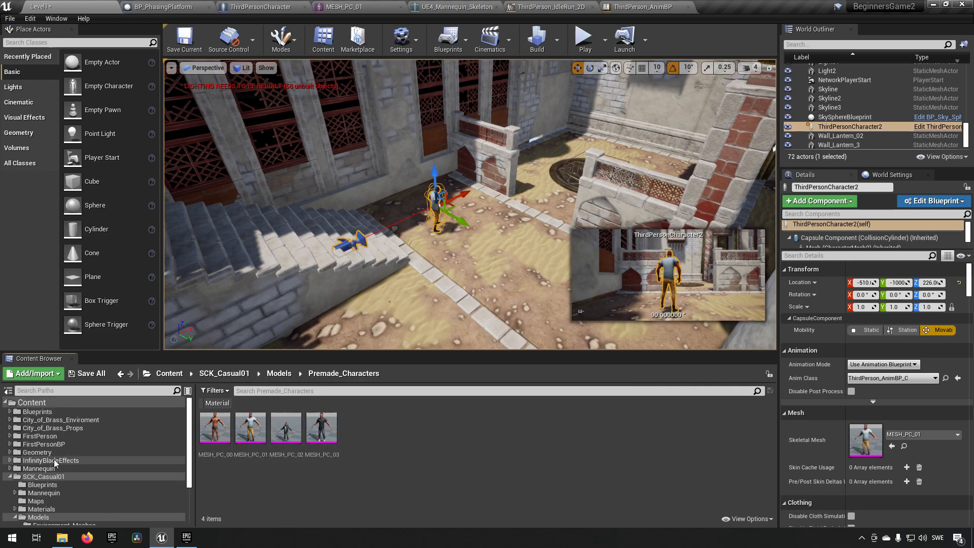
pyautogui.click(51, 412)
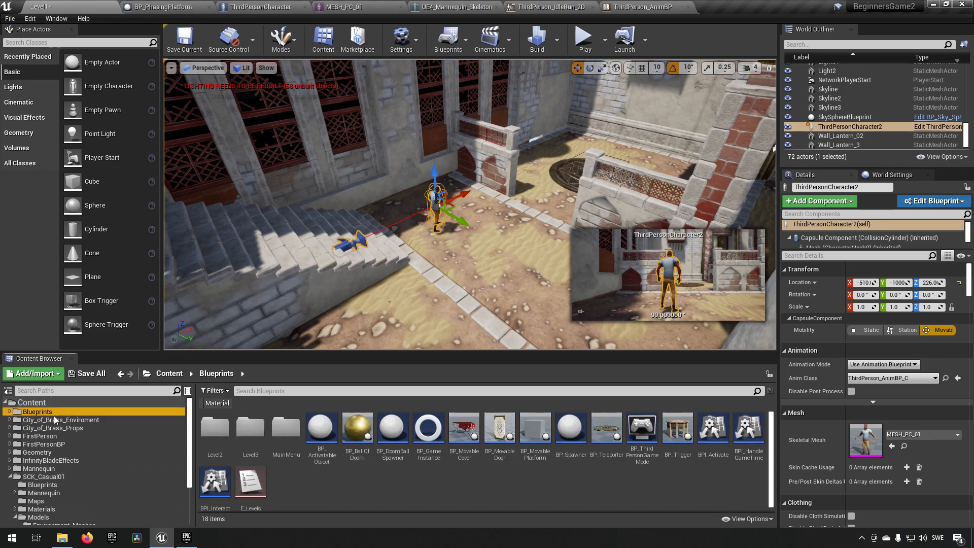
pyautogui.scroll(-3, 100, 444)
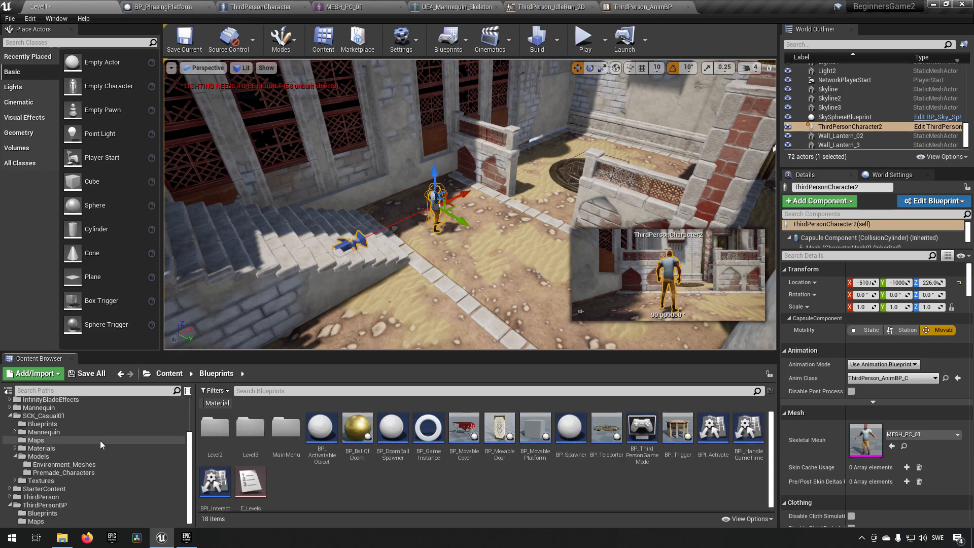
pyautogui.click(73, 504)
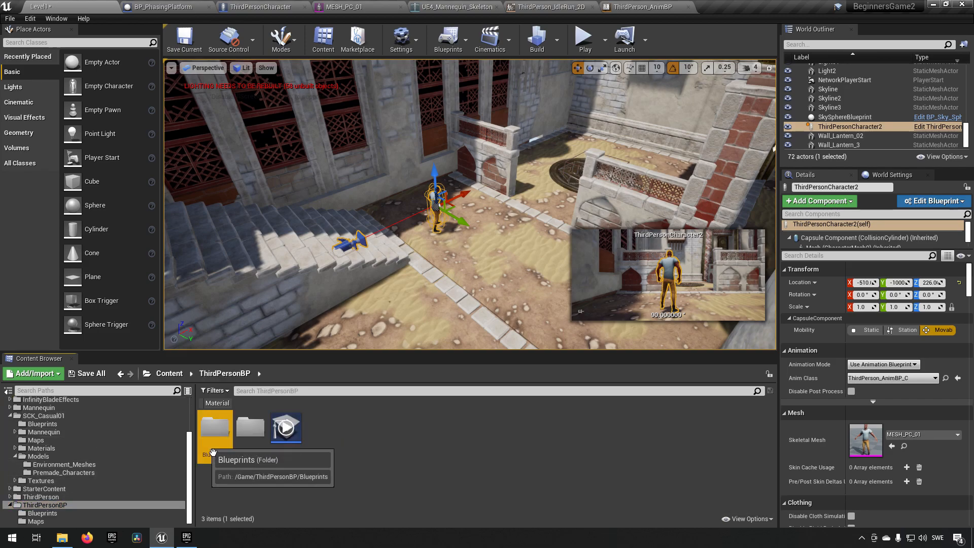
pyautogui.doubleClick(215, 427)
pyautogui.click(286, 428)
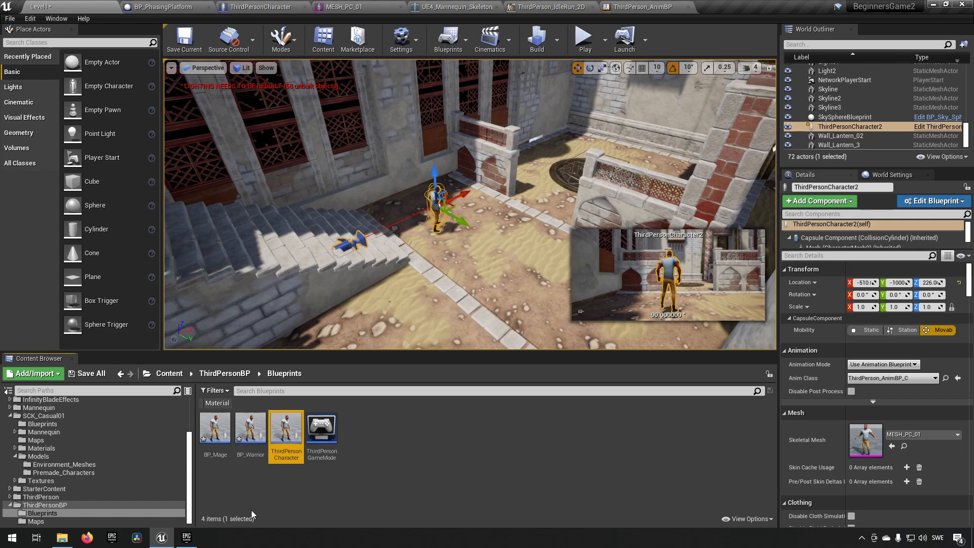
# - Open the BP_Mage blueprint, set its inherited Mesh component's skeletal mesh to MESH_PC_00, compile it and show the character in the viewport
pyautogui.doubleClick(222, 427)
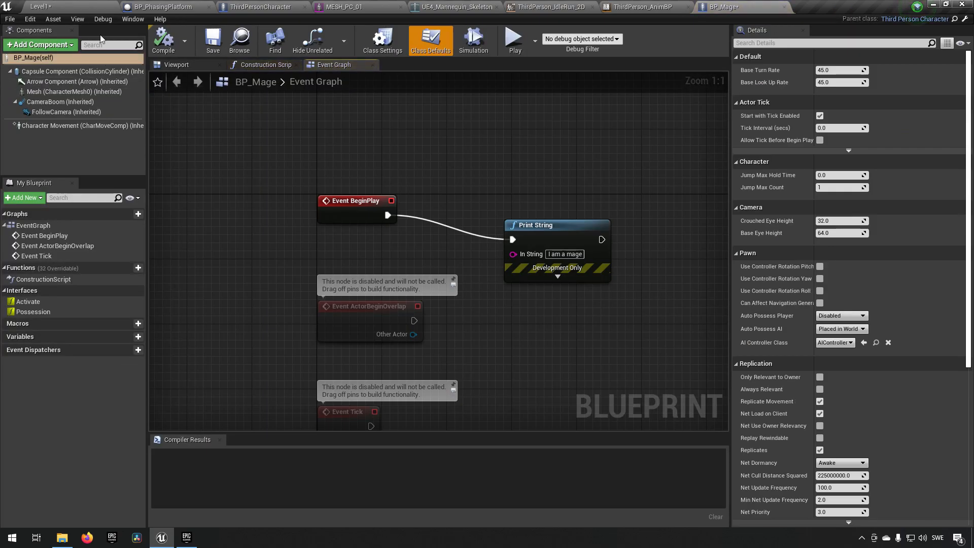
pyautogui.click(50, 7)
pyautogui.click(290, 425)
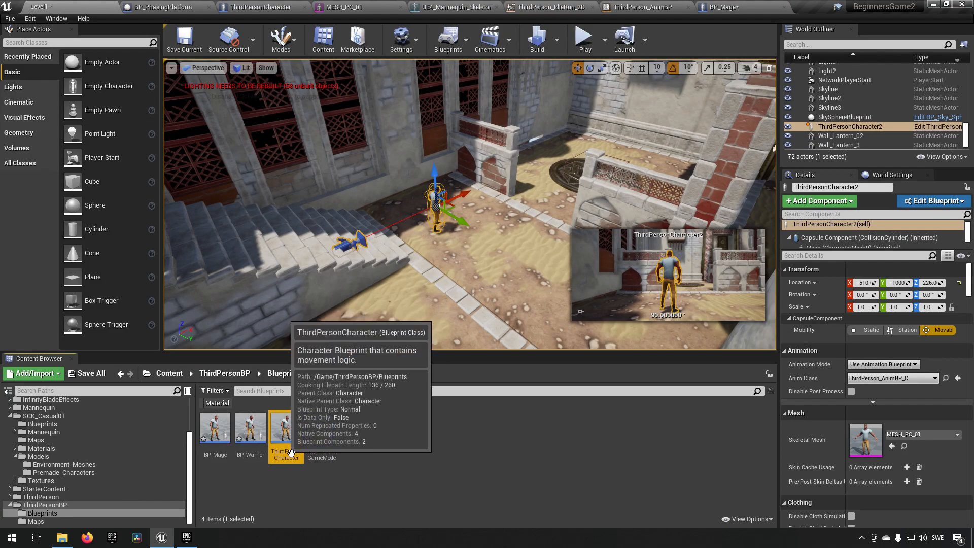
pyautogui.doubleClick(236, 447)
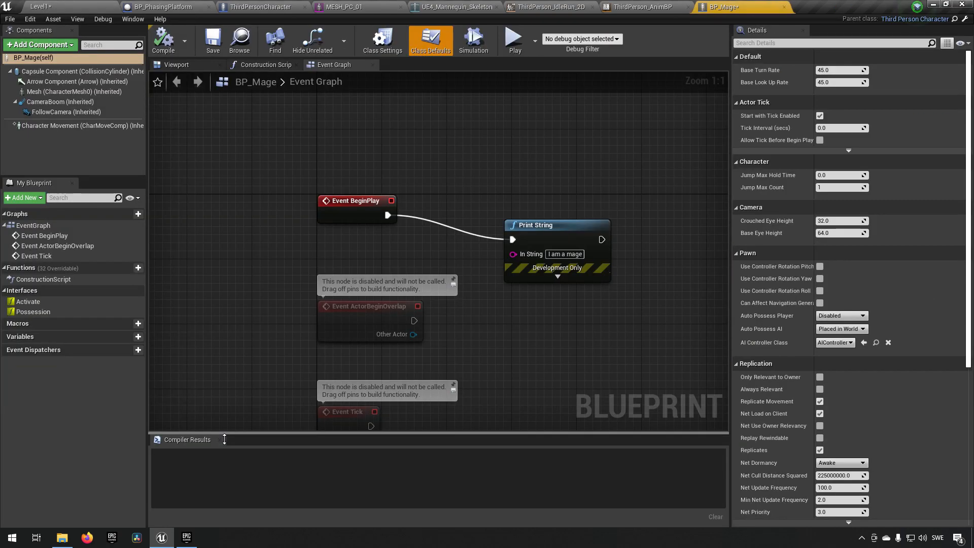
pyautogui.click(65, 92)
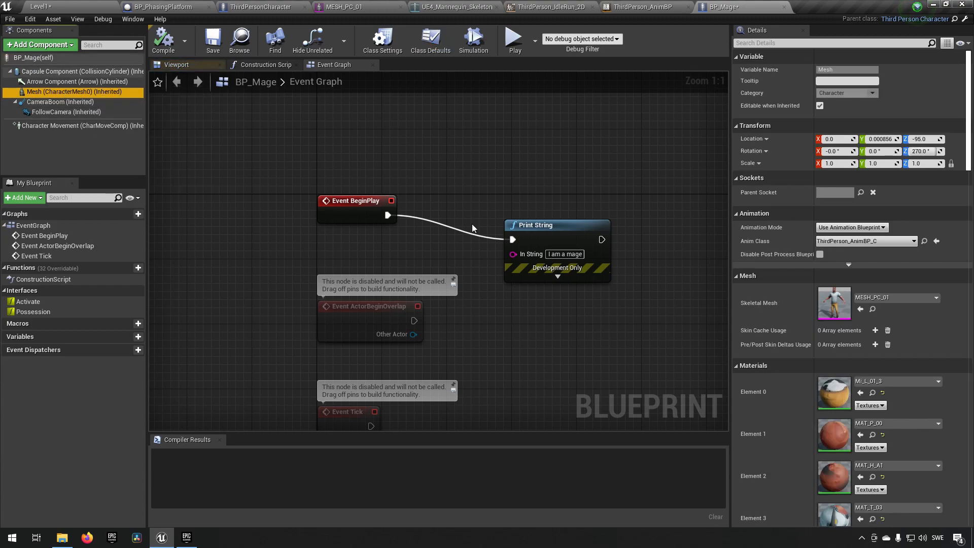
pyautogui.click(906, 297)
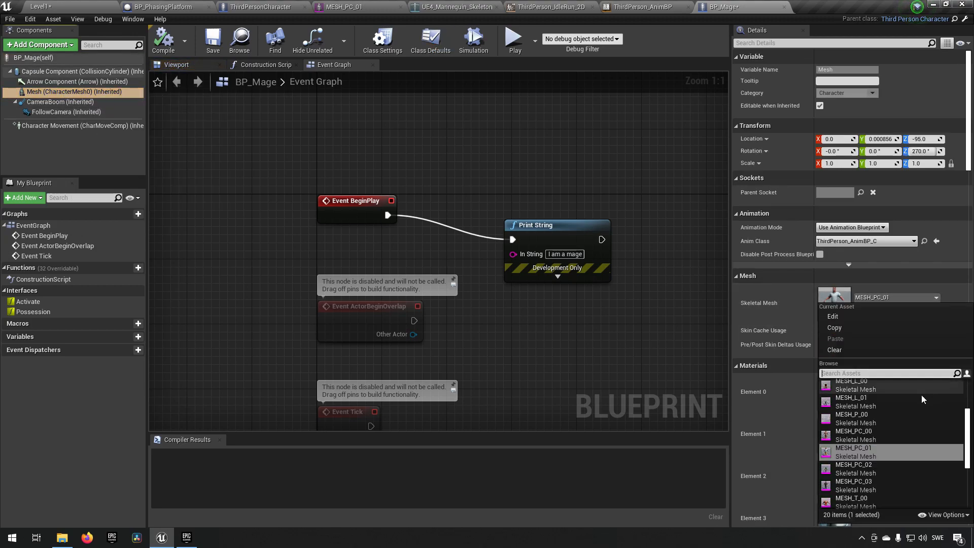
pyautogui.click(875, 432)
pyautogui.click(163, 40)
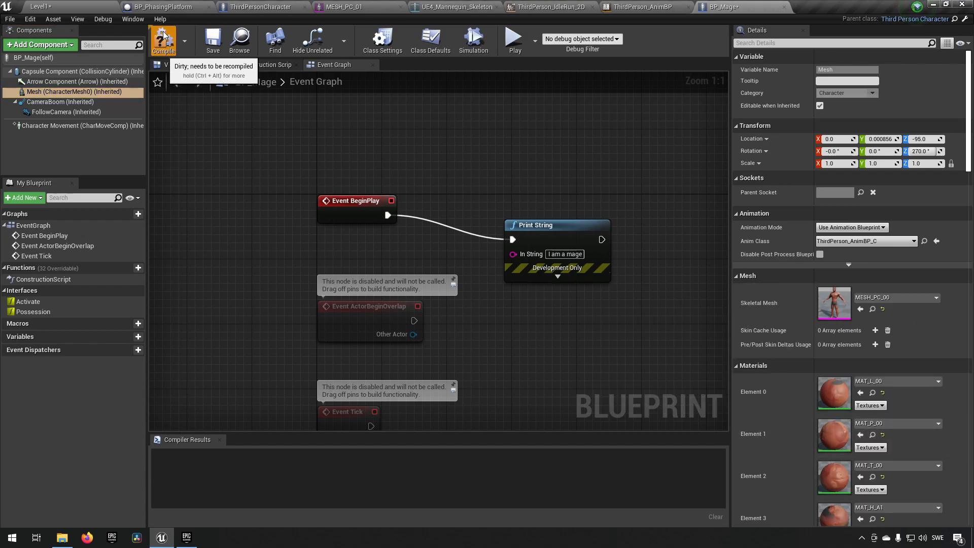
pyautogui.click(176, 64)
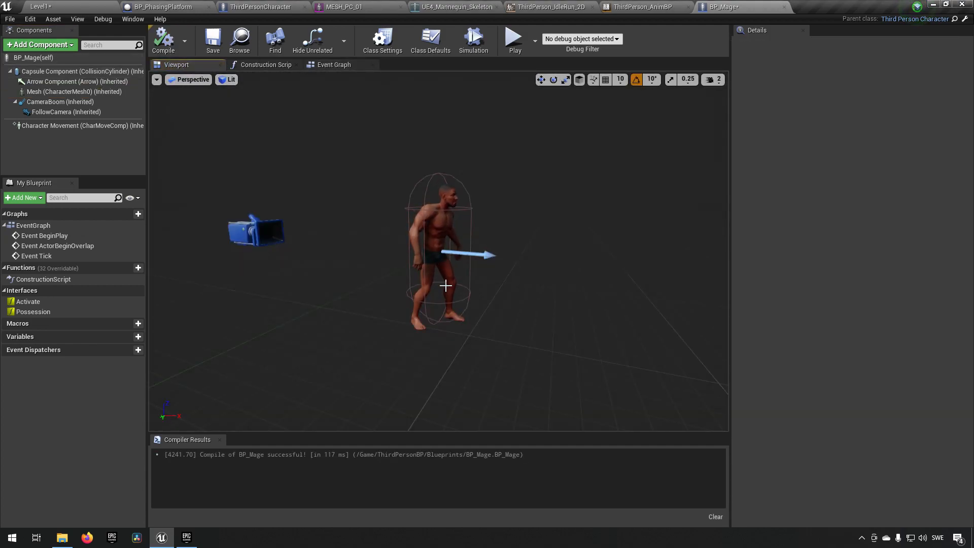
# - Open the BP_Warrior blueprint, set its inherited Mesh component's skeletal mesh to MESH_PC_03, compile and save it, and return to Level1
pyautogui.click(81, 5)
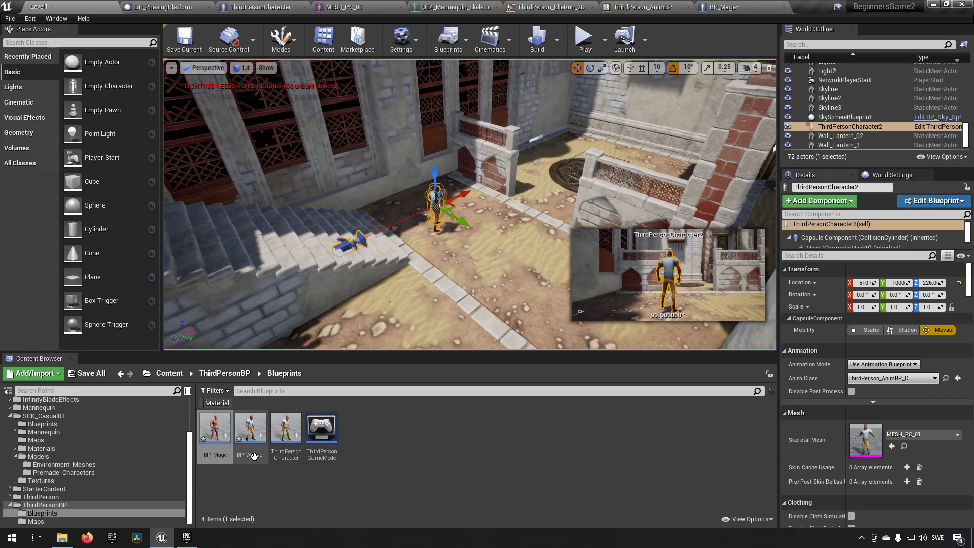
pyautogui.doubleClick(251, 428)
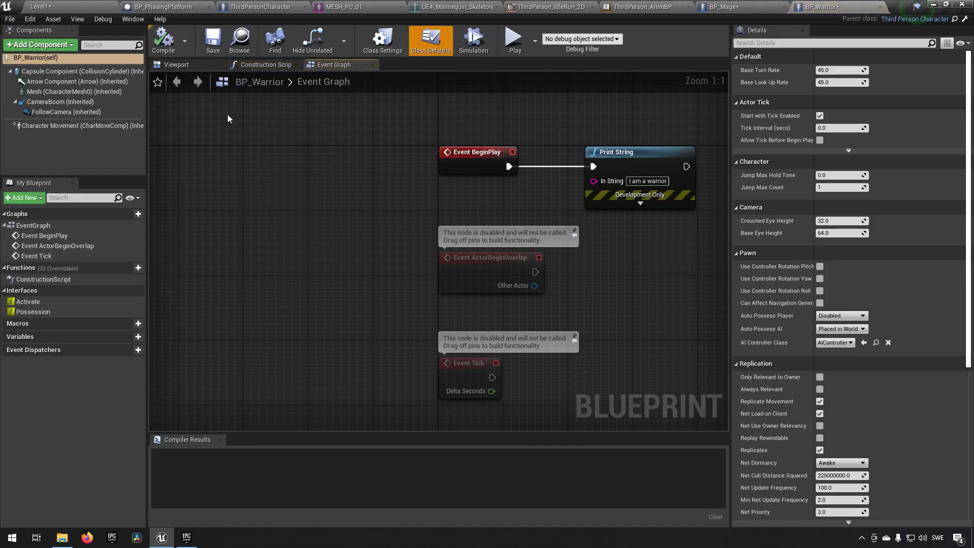
pyautogui.click(73, 91)
pyautogui.click(896, 298)
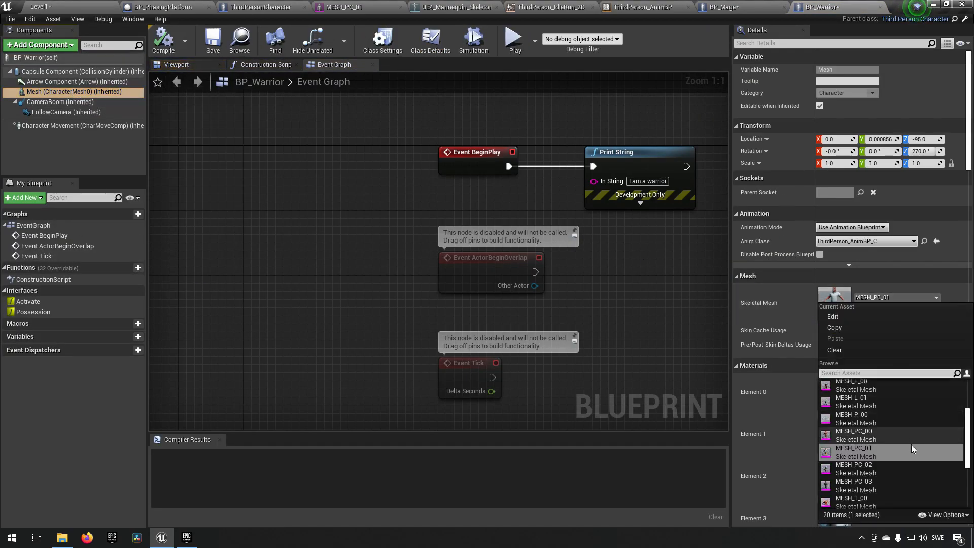
pyautogui.click(896, 484)
pyautogui.click(176, 65)
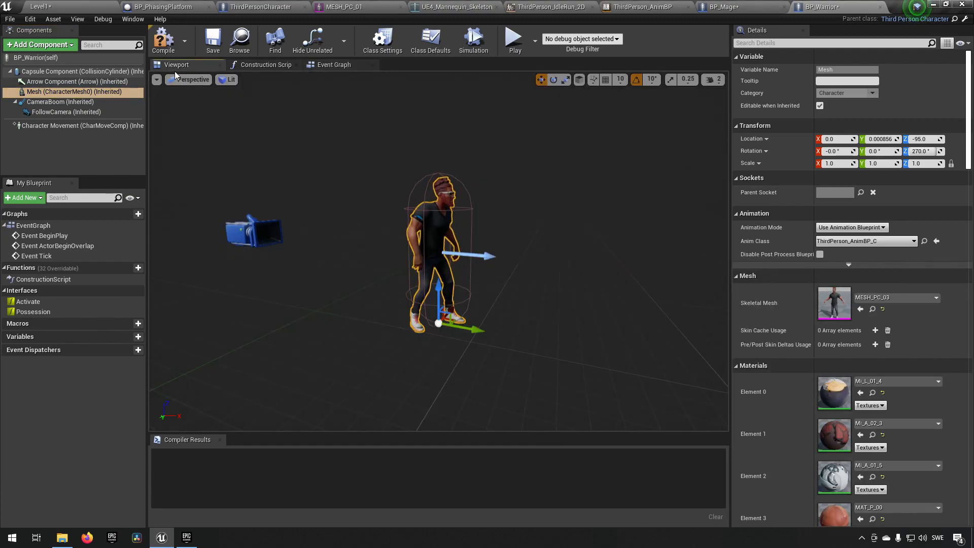
pyautogui.click(174, 38)
pyautogui.click(39, 6)
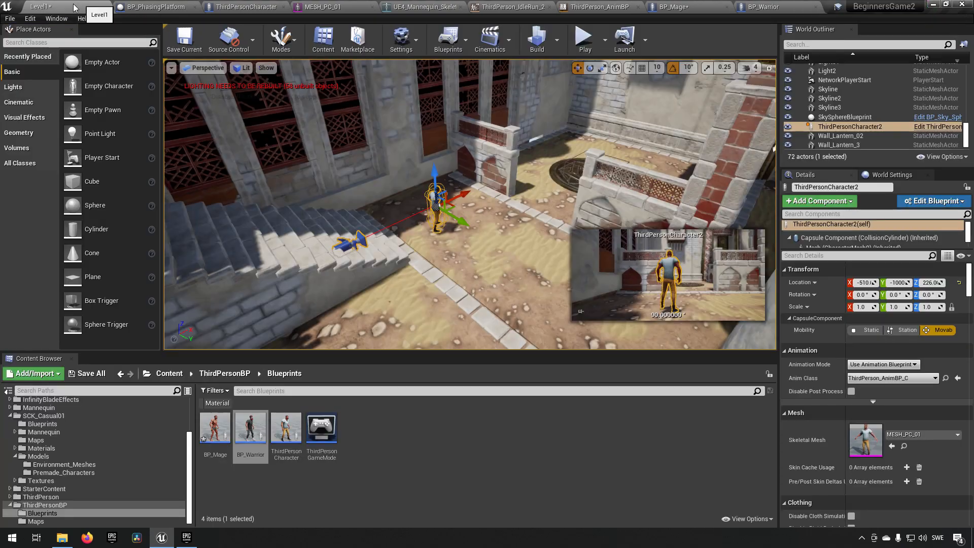
# - Save all modified levels and assets, and select the ThirdPersonCharacter, BP_Mage and BP_Warrior blueprints in turn
pyautogui.click(9, 19)
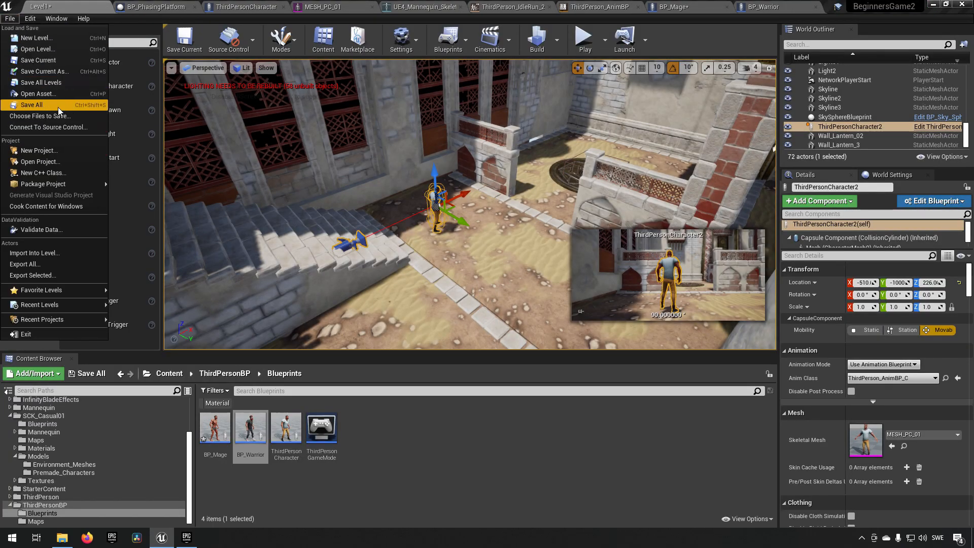
pyautogui.click(32, 105)
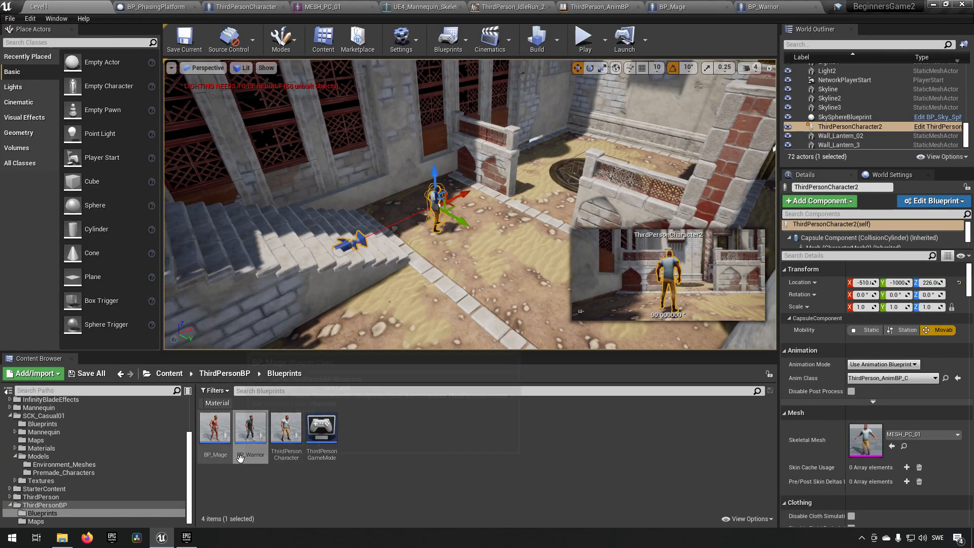
pyautogui.click(289, 495)
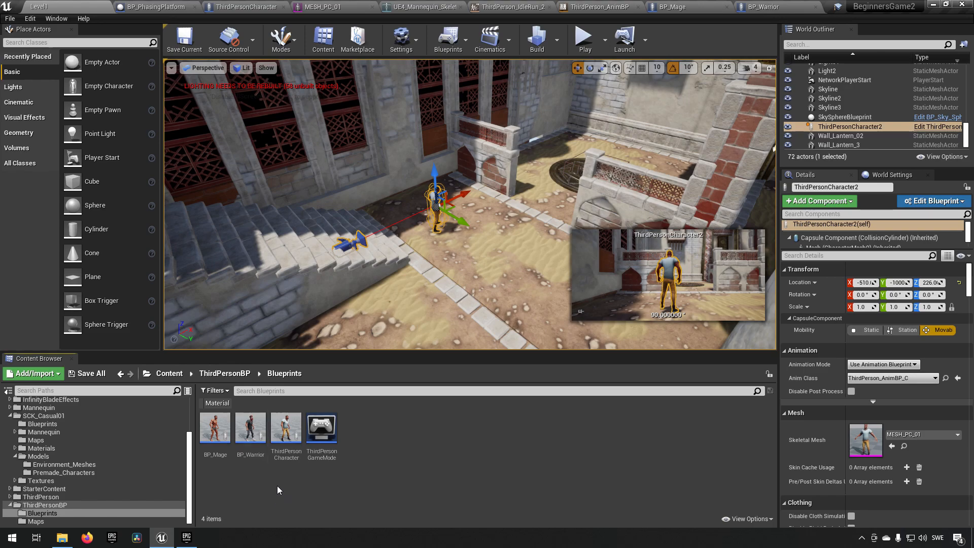
pyautogui.click(288, 431)
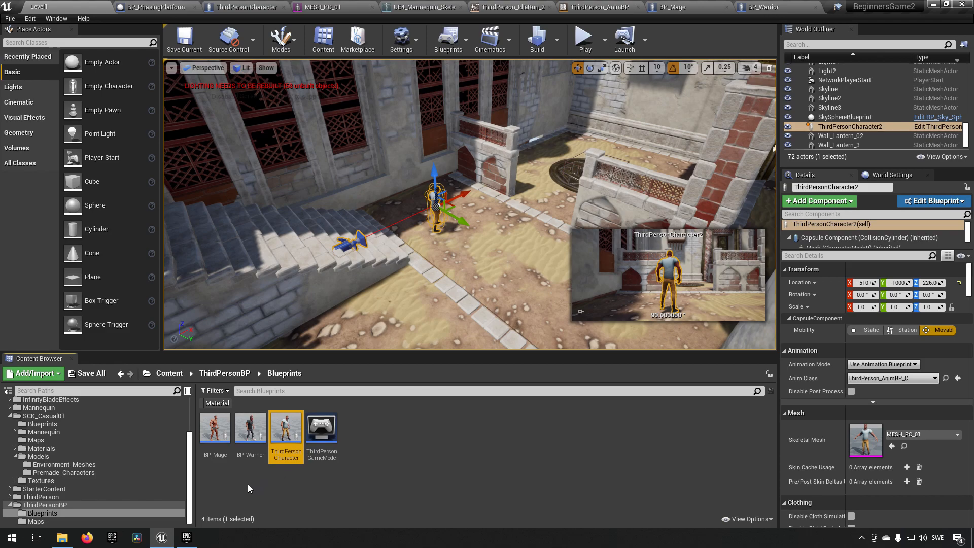
pyautogui.click(215, 431)
pyautogui.click(250, 454)
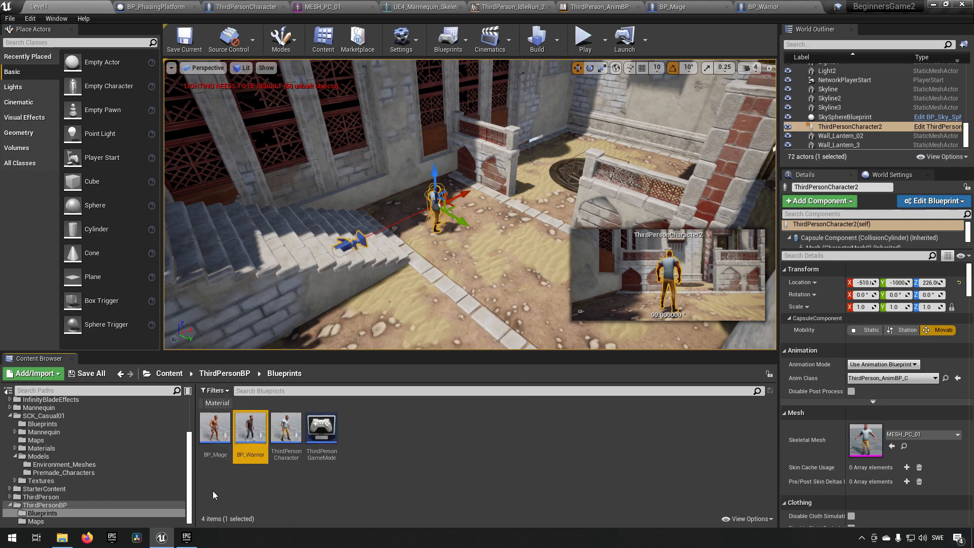
# - Open MainMenuLevel from the ThirdPersonBP/Maps folder and play-test it with the Warrior class to check its character mesh
pyautogui.click(36, 521)
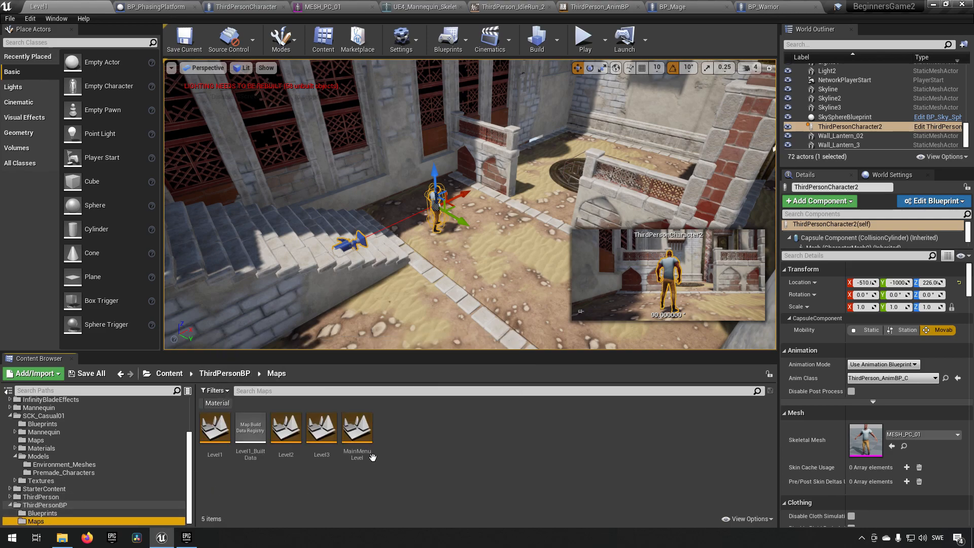
pyautogui.doubleClick(363, 439)
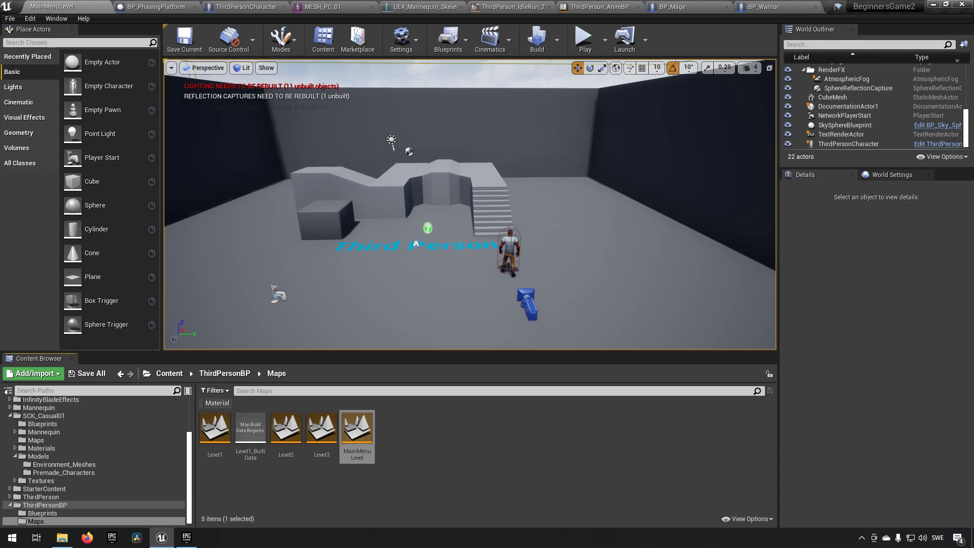
pyautogui.click(584, 40)
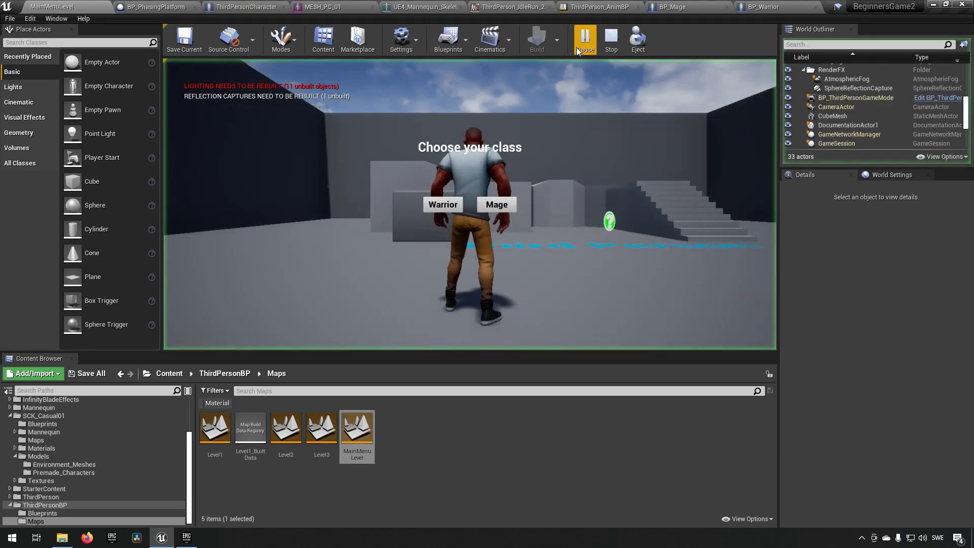
pyautogui.click(432, 209)
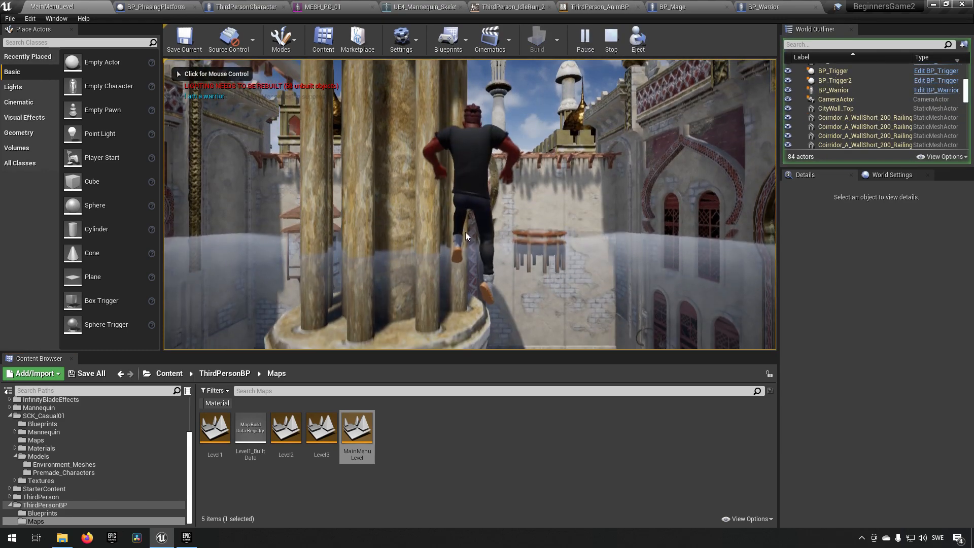
pyautogui.click(566, 213)
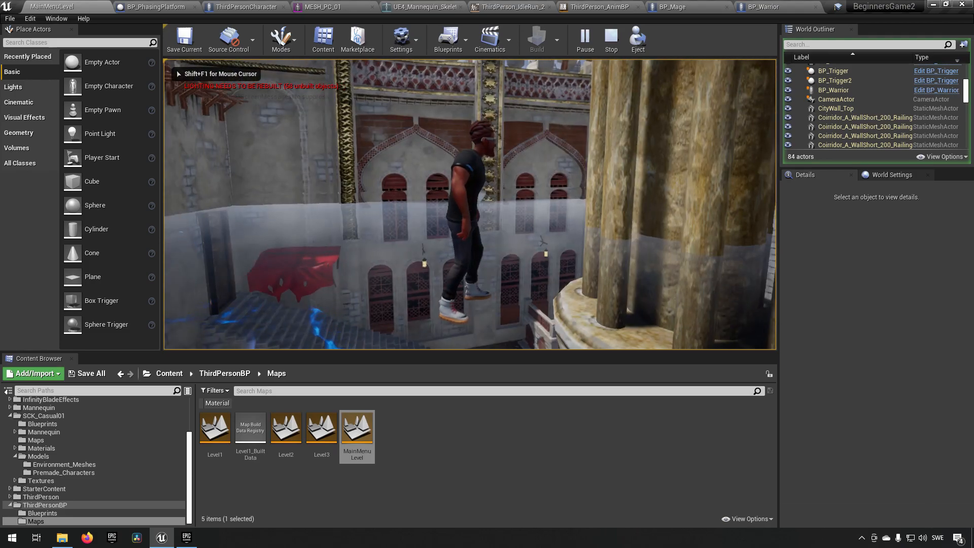
pyautogui.press('d')
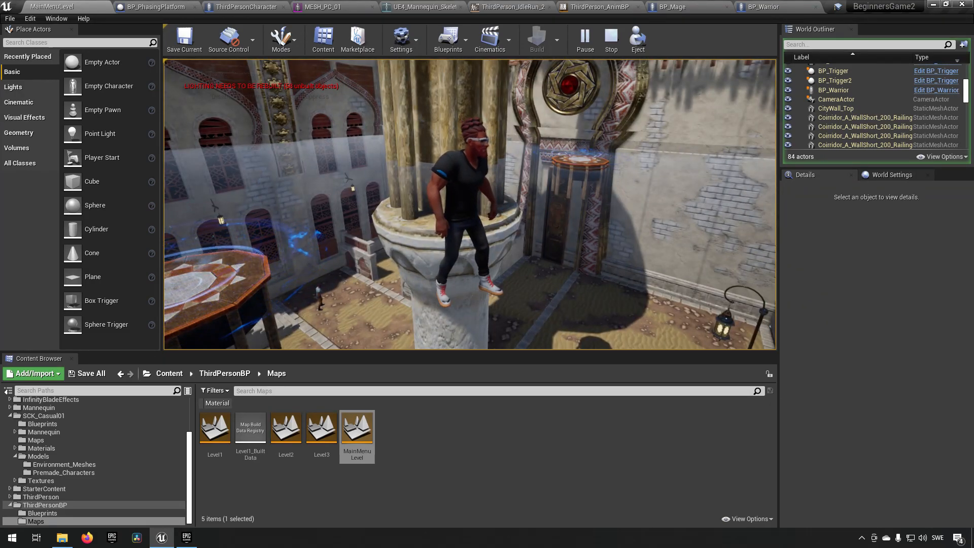
pyautogui.press('Escape')
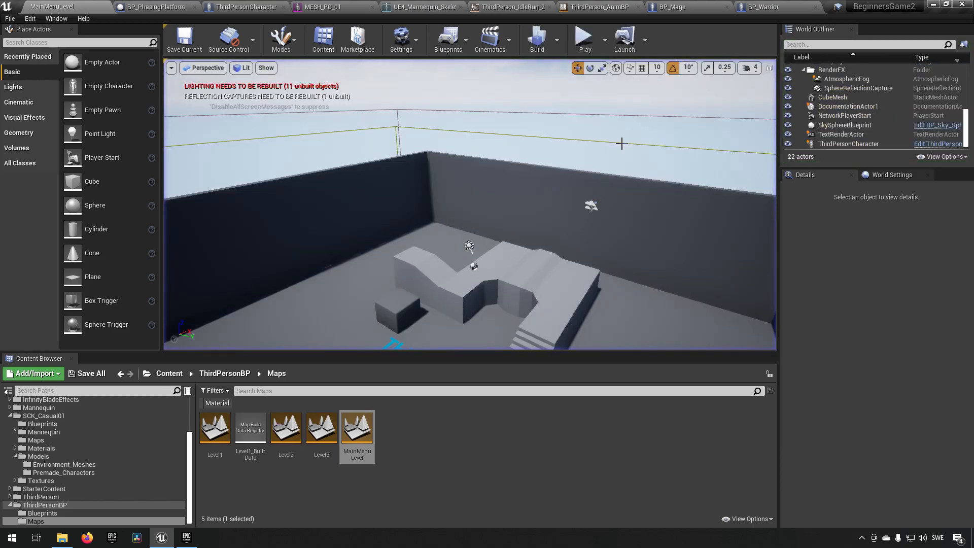
# - Play-test MainMenuLevel again with the Mage class to check its character mesh, and end the session
pyautogui.click(585, 39)
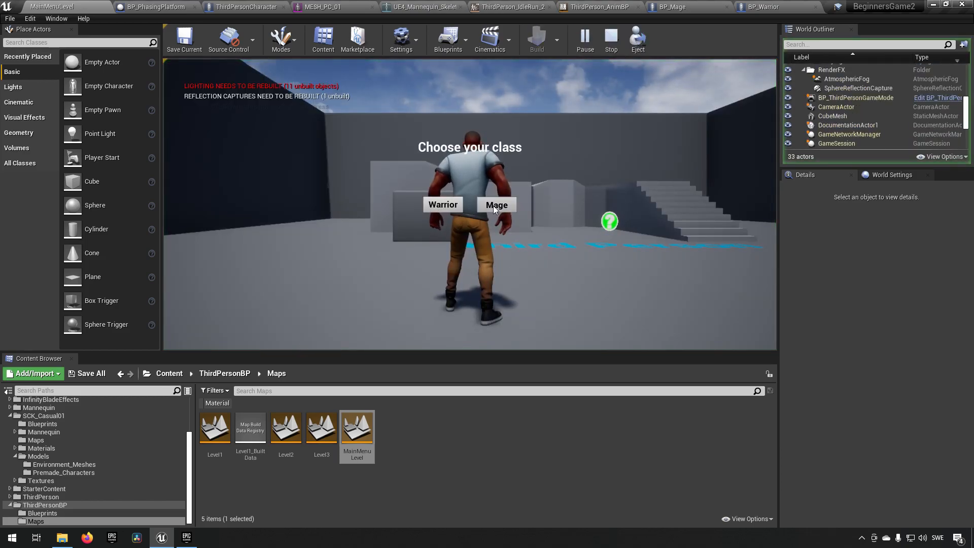
pyautogui.click(486, 205)
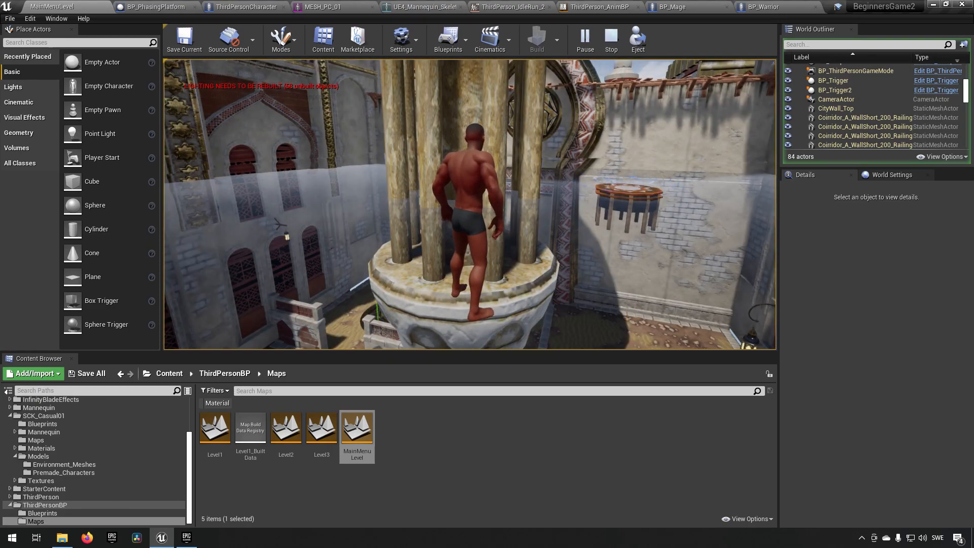
pyautogui.press('Escape')
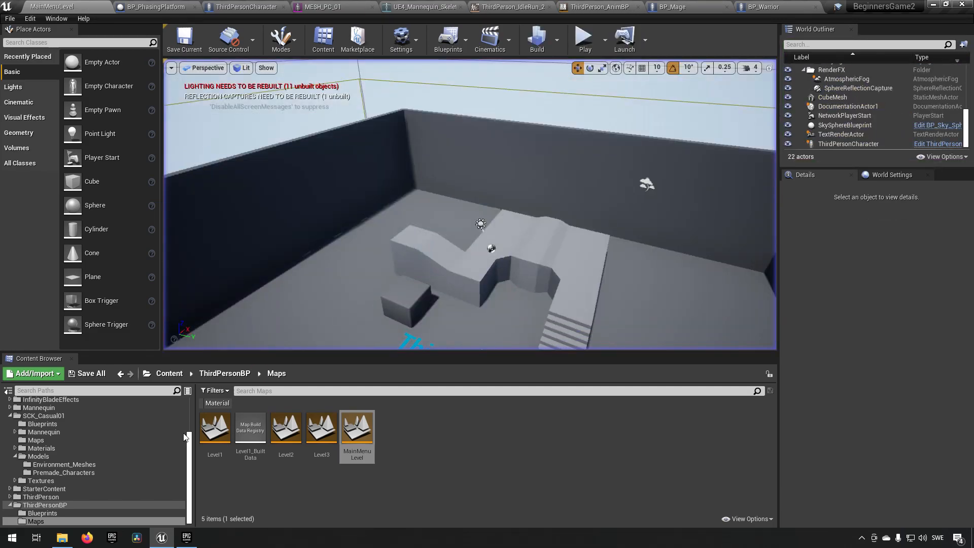
# - Look through the blueprints in the ThirdPersonBP/Blueprints folder and the project's main Blueprints folder
pyautogui.click(51, 506)
pyautogui.click(54, 511)
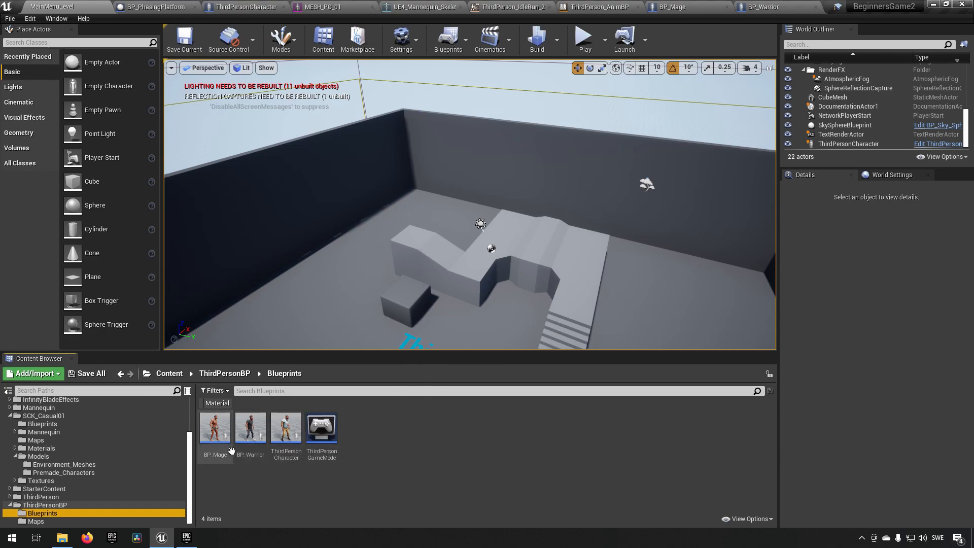
pyautogui.click(215, 430)
pyautogui.click(380, 482)
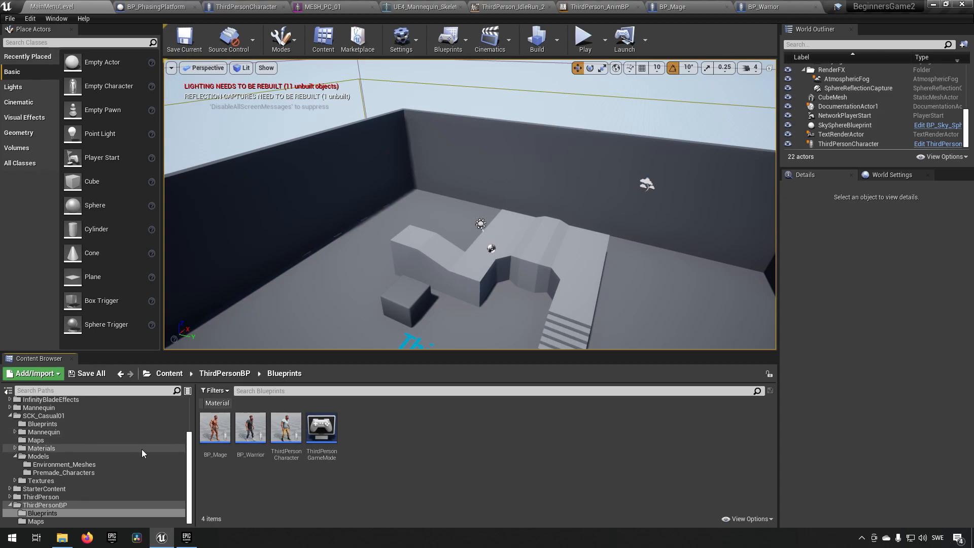
pyautogui.scroll(5, 56, 504)
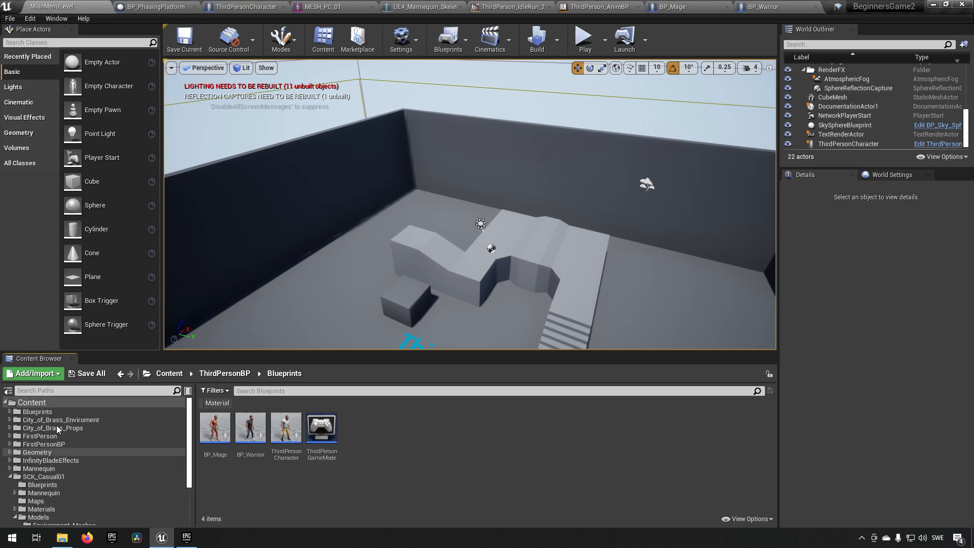
pyautogui.click(55, 412)
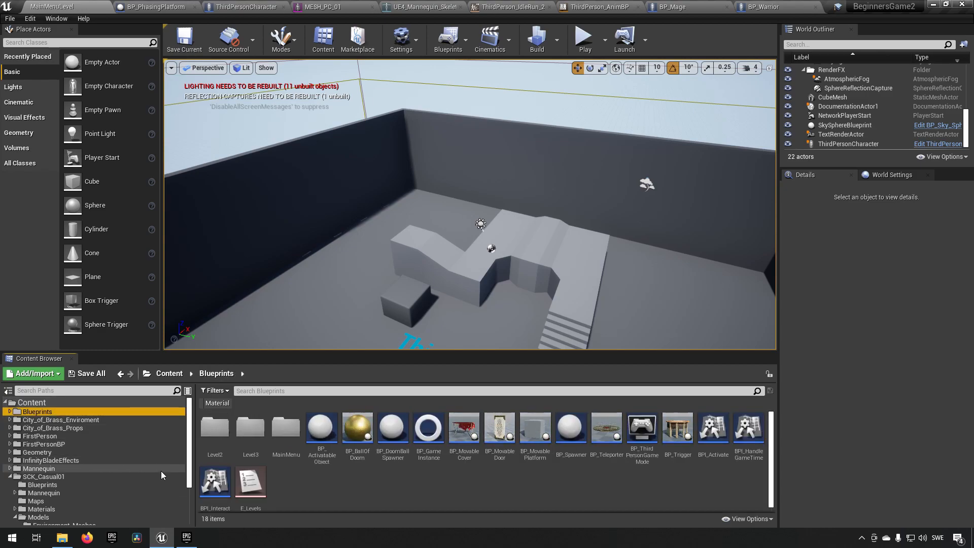
pyautogui.scroll(-3, 83, 479)
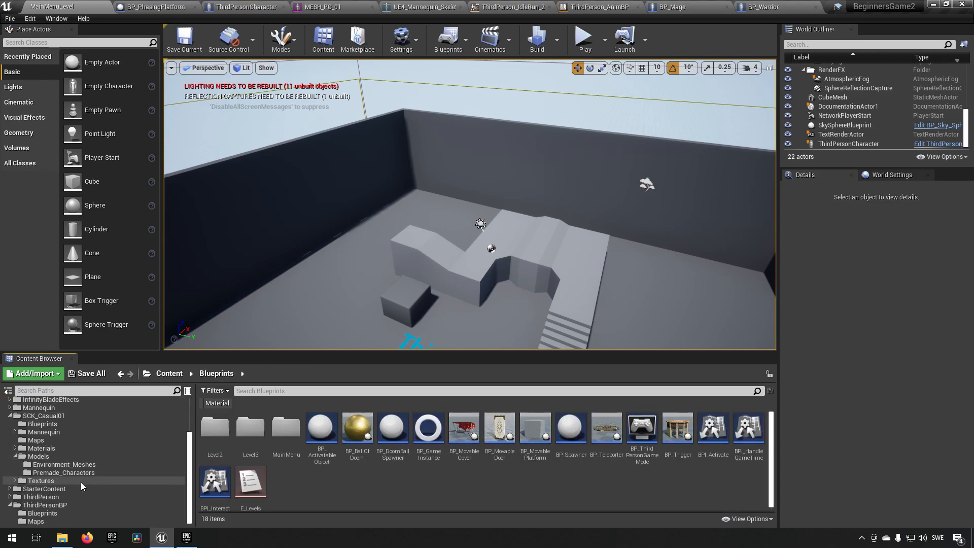
# - Open Level1 from the ThirdPersonBP/Maps folder and play-test it to examine the teleporter's particle effect
pyautogui.click(59, 519)
pyautogui.doubleClick(218, 431)
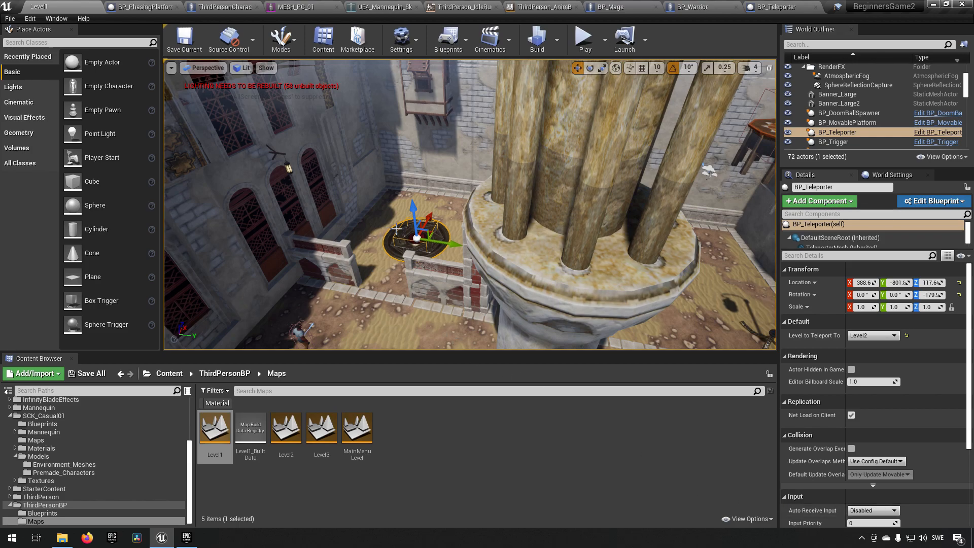
pyautogui.click(584, 40)
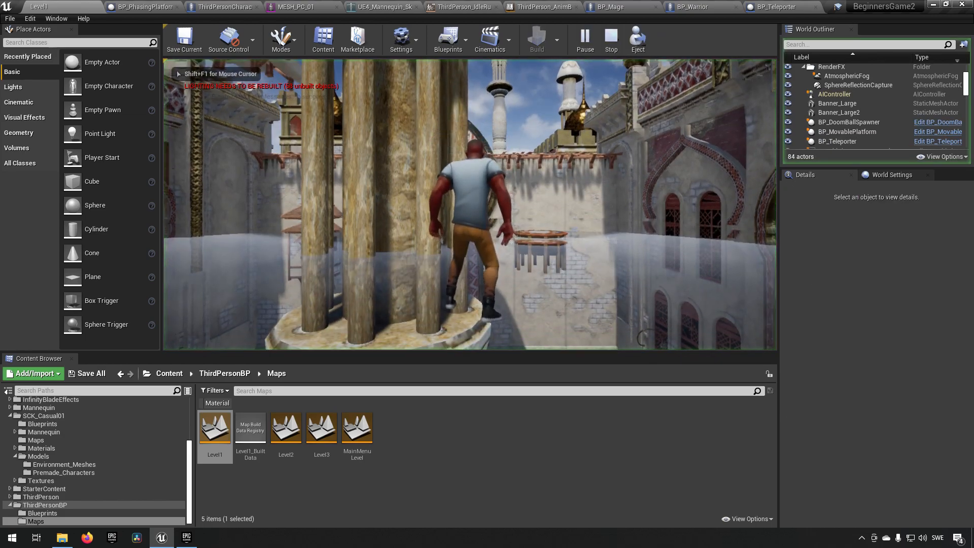
pyautogui.click(469, 203)
pyautogui.press('w')
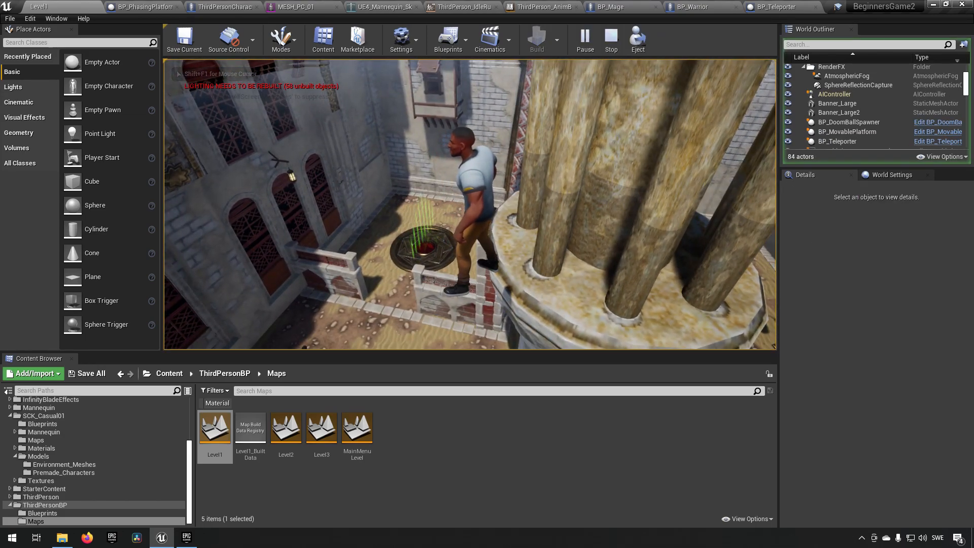
pyautogui.press('F8')
# - In BP_Teleporter, connect a GetWorldRotation node for DefaultSceneRoot to the Rotation input of Spawn Emitter at Location, and compile and save
pyautogui.click(773, 7)
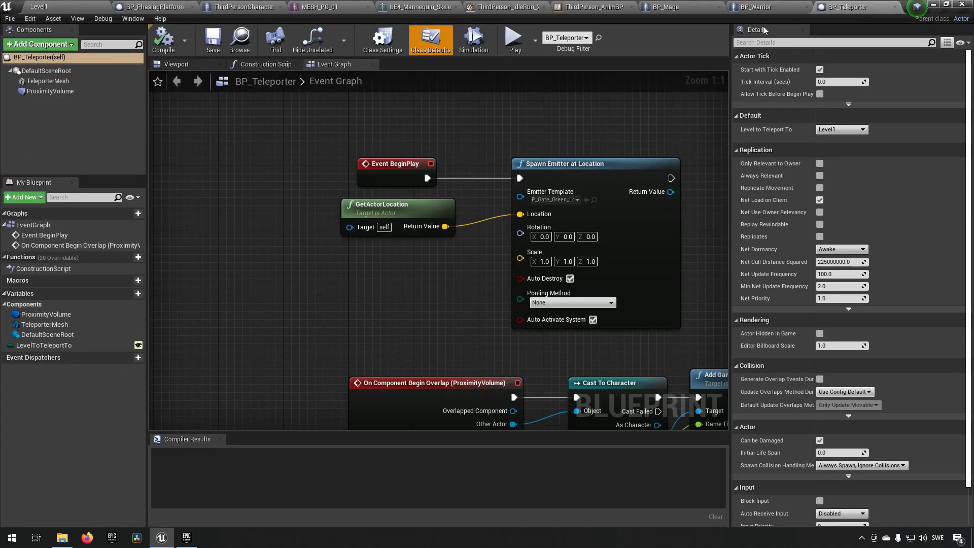
pyautogui.rightClick(364, 279)
pyautogui.write('get world rotat')
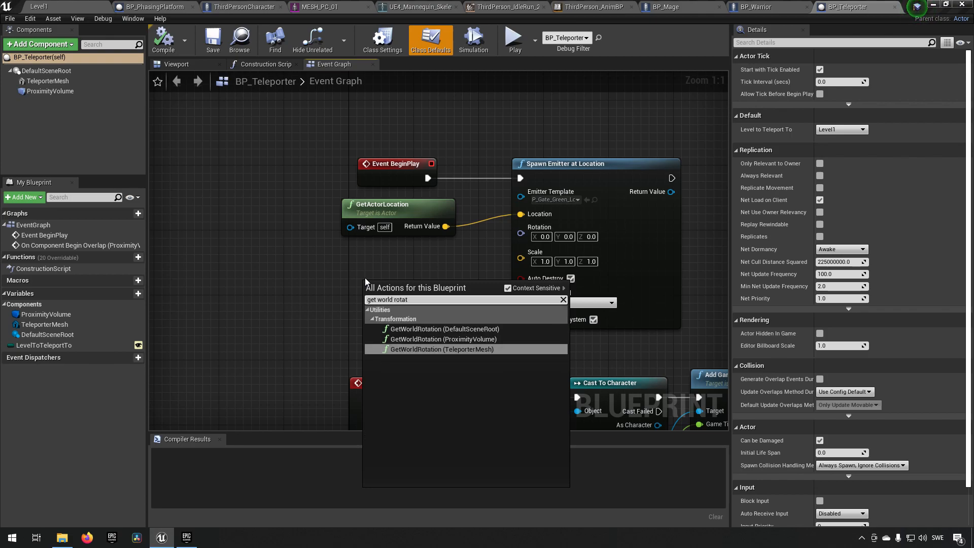
pyautogui.click(471, 328)
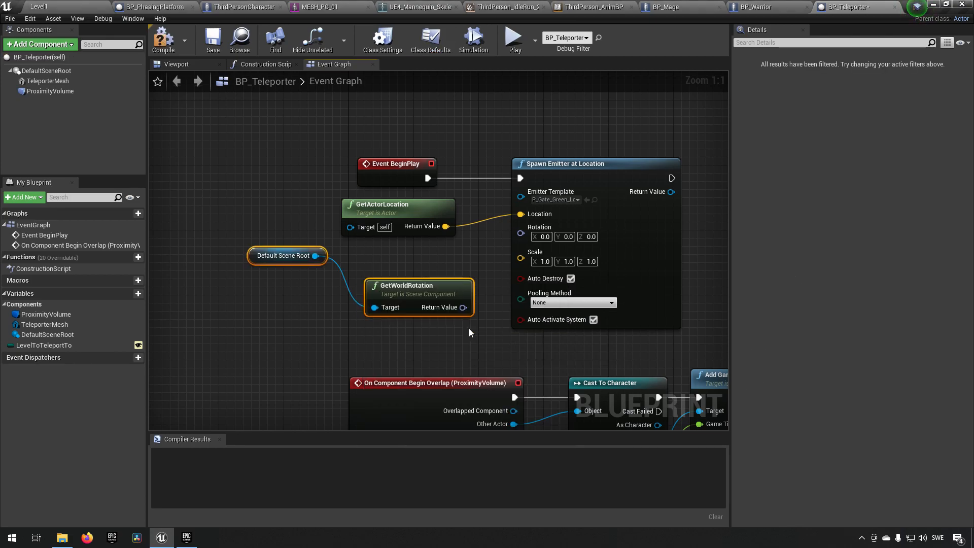
pyautogui.moveTo(463, 308); pyautogui.dragTo(520, 232)
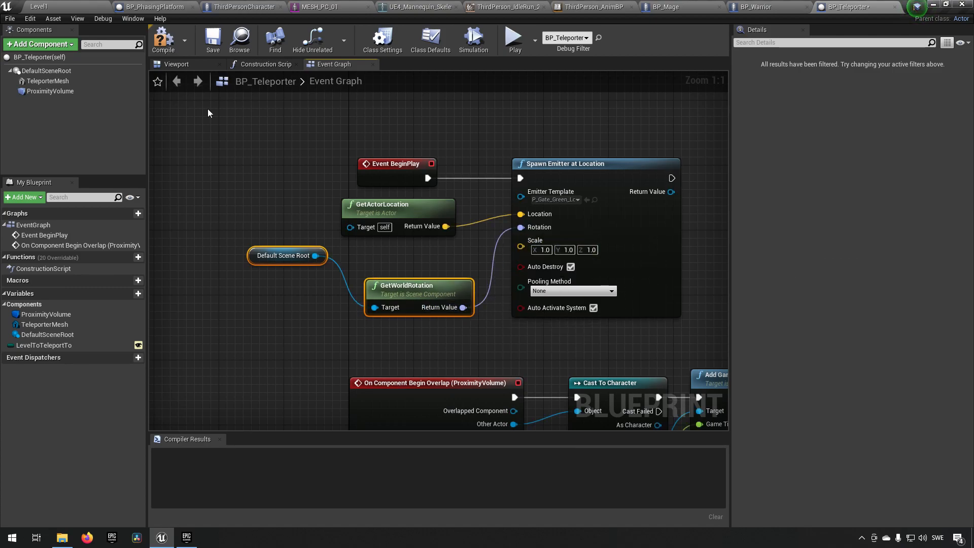
pyautogui.click(166, 40)
pyautogui.click(213, 38)
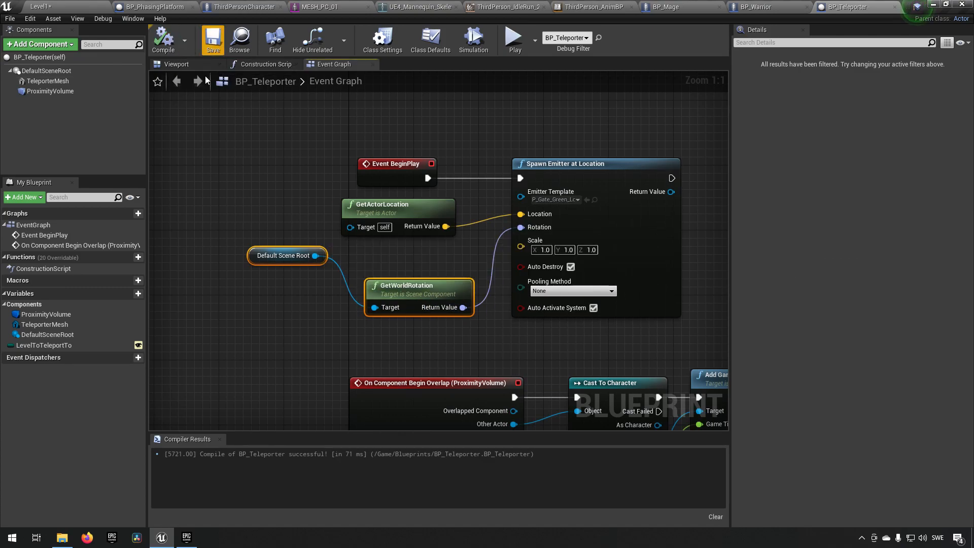
# - Return to Level1 and play-test it to check the orientation of the teleporter's particle effect
pyautogui.click(81, 6)
pyautogui.click(583, 38)
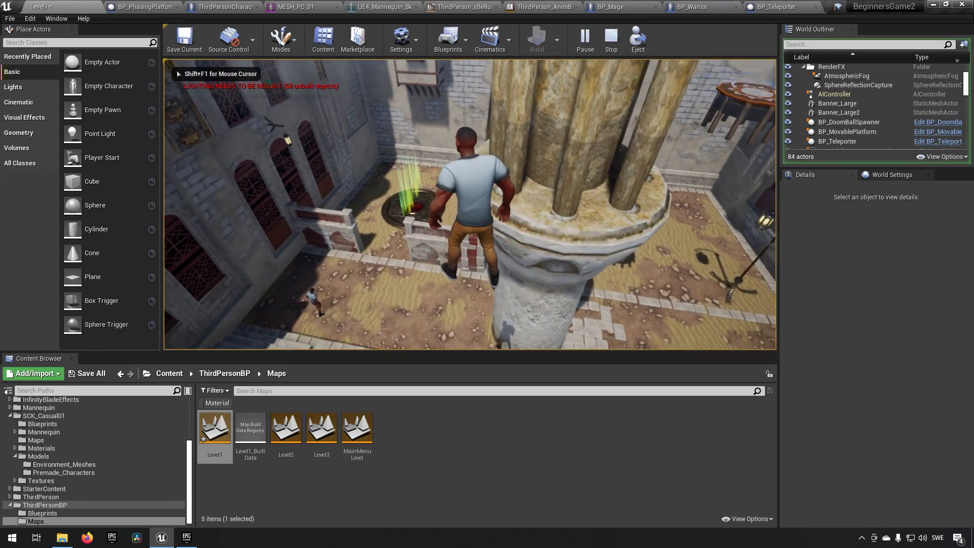
pyautogui.press('Escape')
# - Rotate the BP_Teleporter actor in Level1 about its vertical axis to a Z rotation of about -90°
pyautogui.click(461, 215)
pyautogui.press('r')
pyautogui.moveTo(446, 219); pyautogui.dragTo(426, 200, button='right')
pyautogui.press('s')
pyautogui.press('w')
pyautogui.click(488, 283)
pyautogui.press('e')
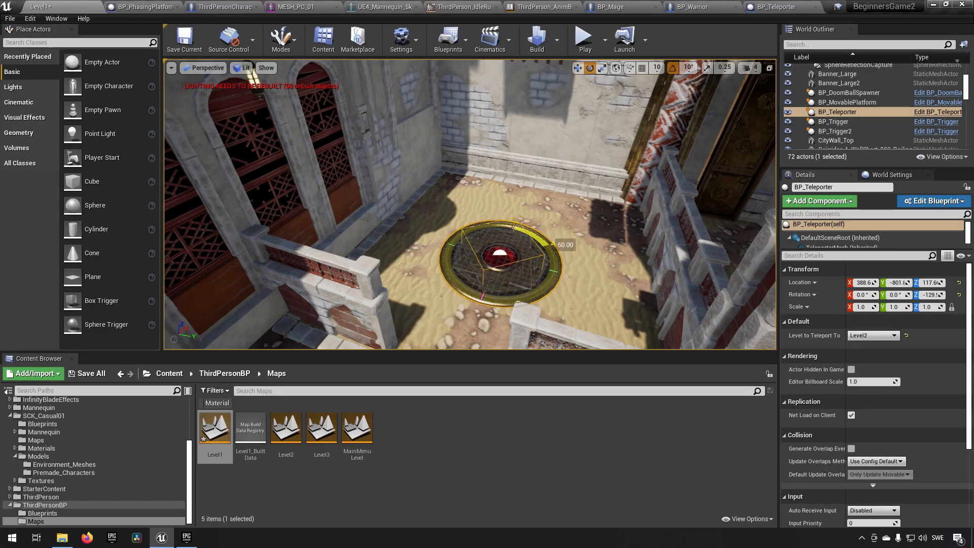
# - Play-test Level1 to check whether the particle effect follows the teleporter's new rotation, and stop playing
pyautogui.click(583, 38)
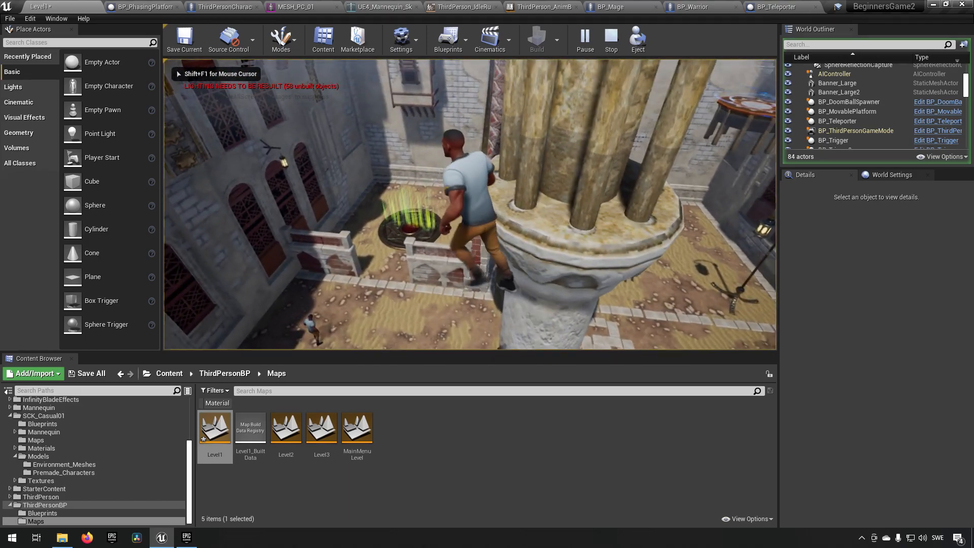
pyautogui.press('d')
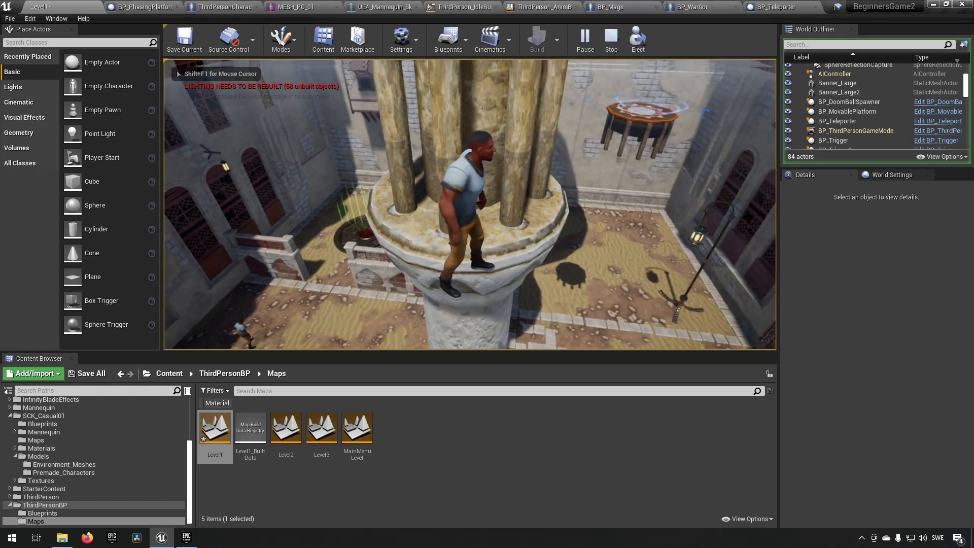
pyautogui.press('Escape')
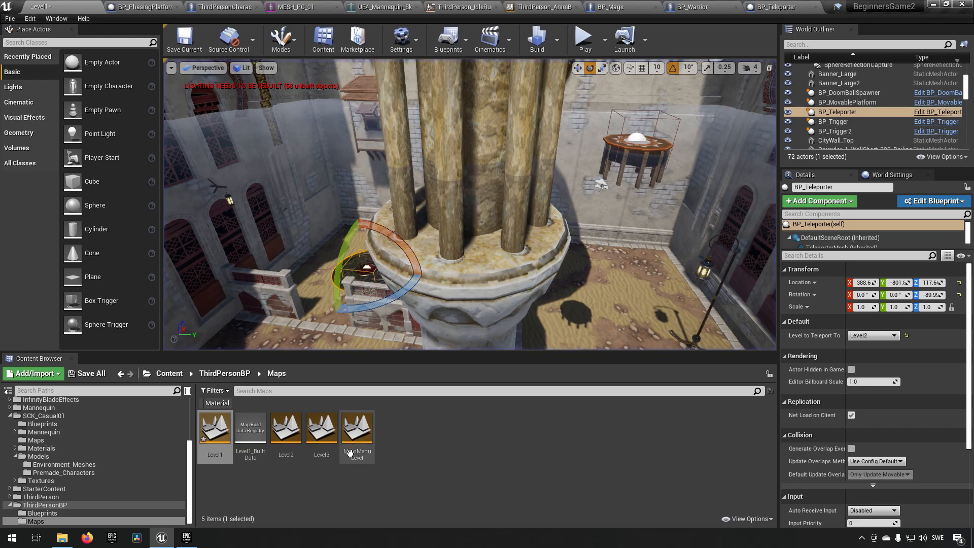
# - Open MainMenuLevel, saving the modified Level1 beforehand
pyautogui.doubleClick(373, 435)
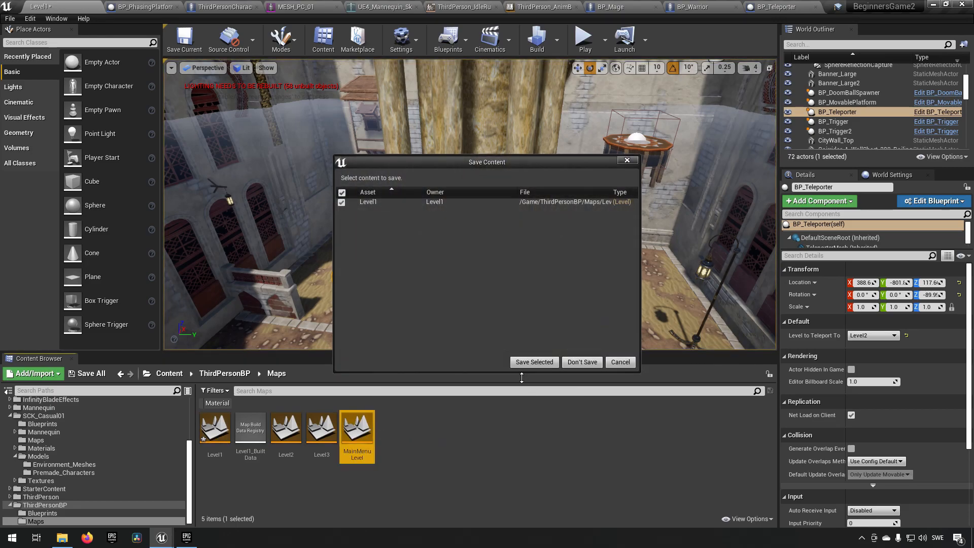
pyautogui.click(524, 362)
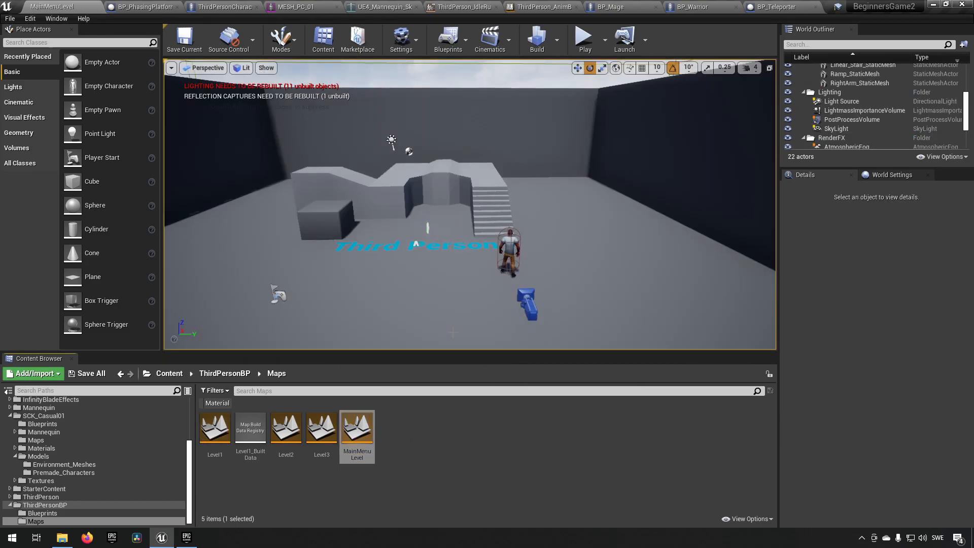
# - Play-test MainMenuLevel to check the class selection screen, and stop playing
pyautogui.click(583, 40)
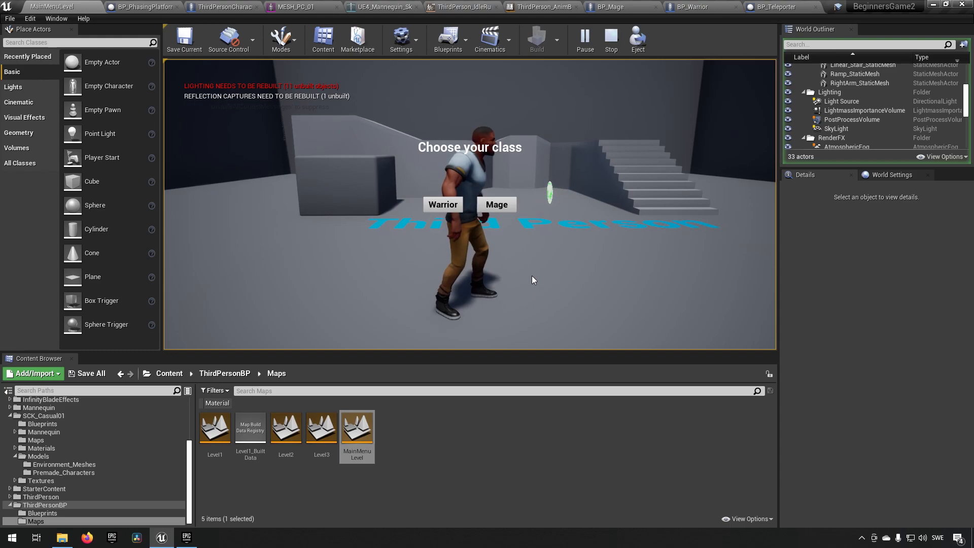
pyautogui.press('Escape')
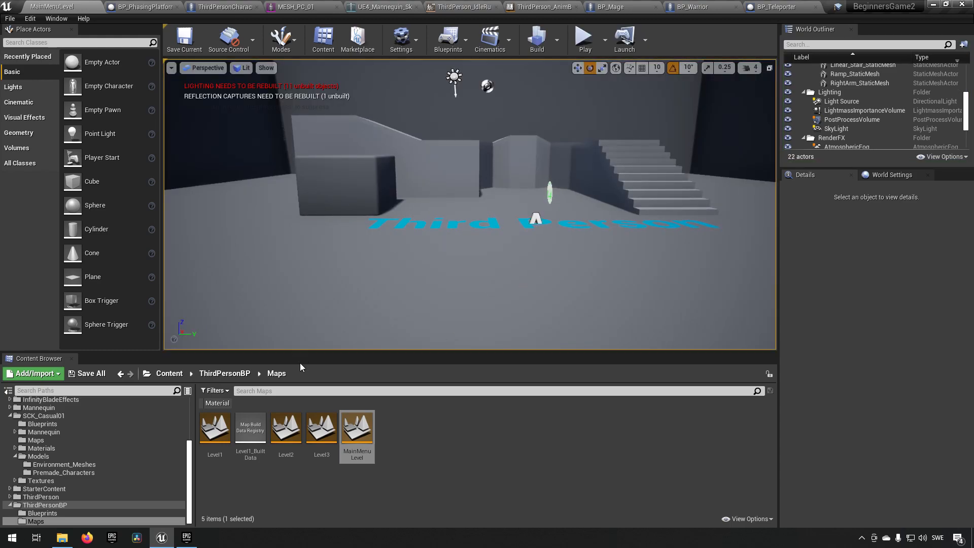
# - Open the MainMenu folder inside Blueprints in the project's content
pyautogui.scroll(5, 107, 444)
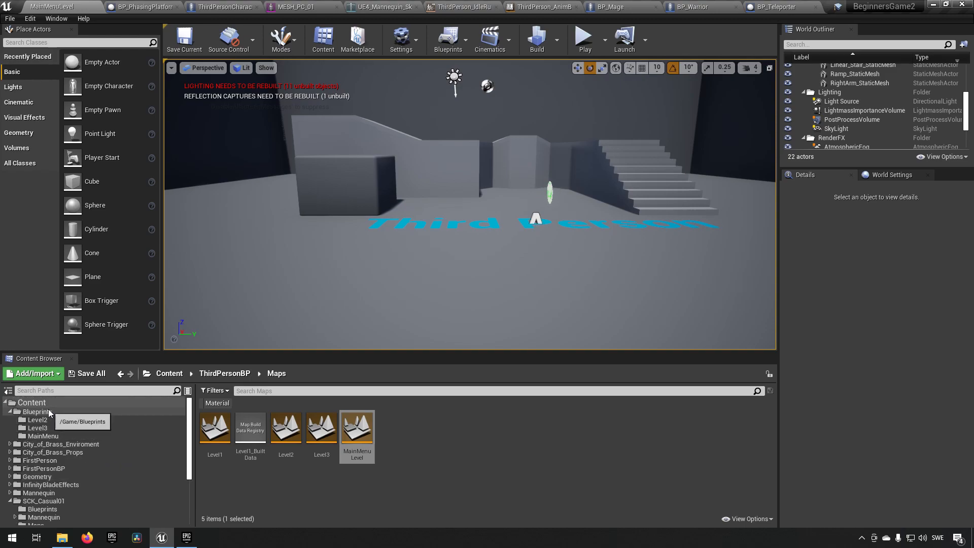
pyautogui.click(47, 410)
pyautogui.click(85, 435)
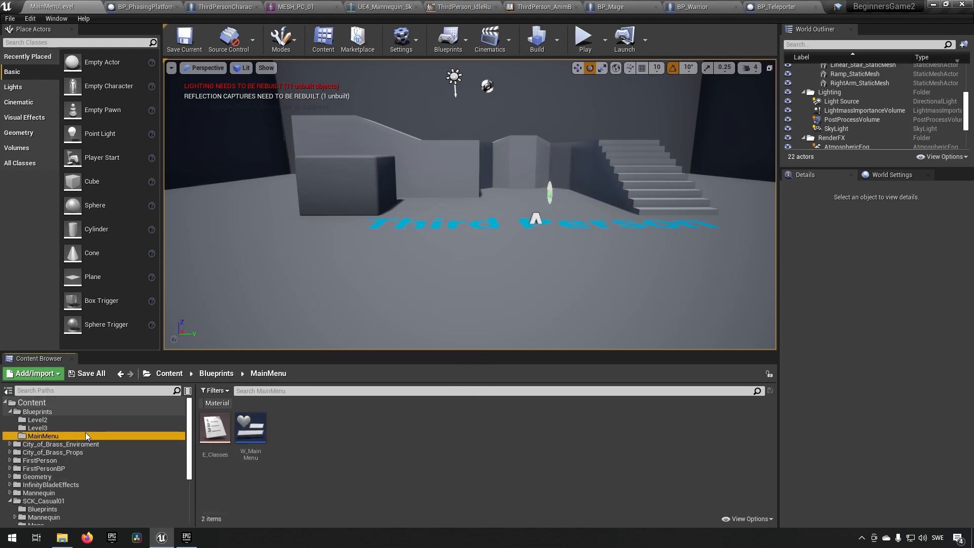
pyautogui.rightClick(324, 437)
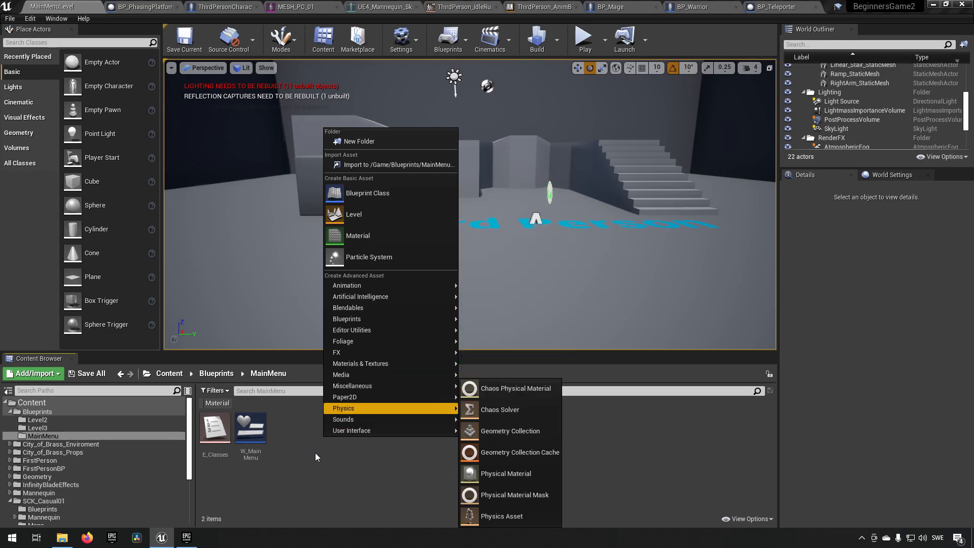
pyautogui.click(333, 472)
# - Create a game mode named BP_MainMenu in Blueprints/MainMenu as the level's GameMode Override
pyautogui.click(884, 176)
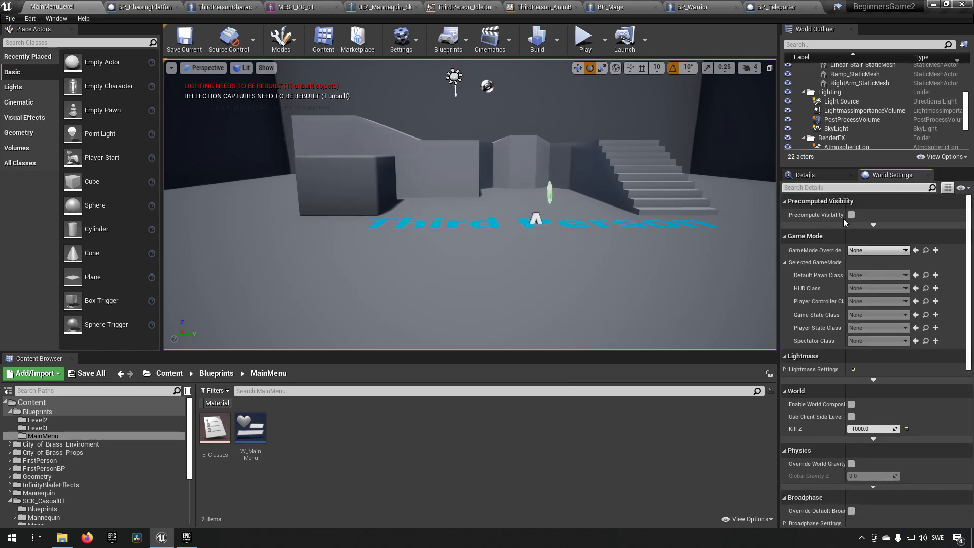
pyautogui.click(936, 249)
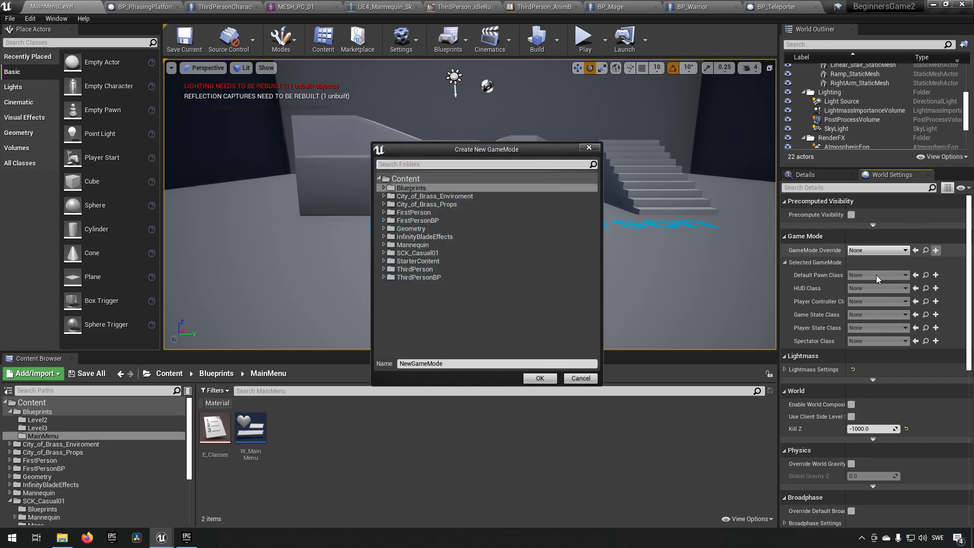
pyautogui.click(384, 189)
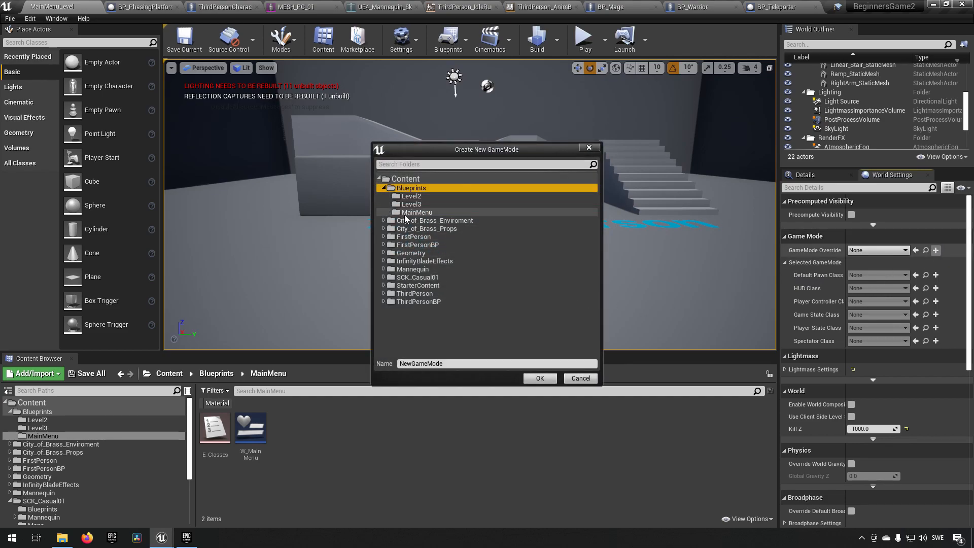
pyautogui.click(412, 212)
pyautogui.click(477, 364)
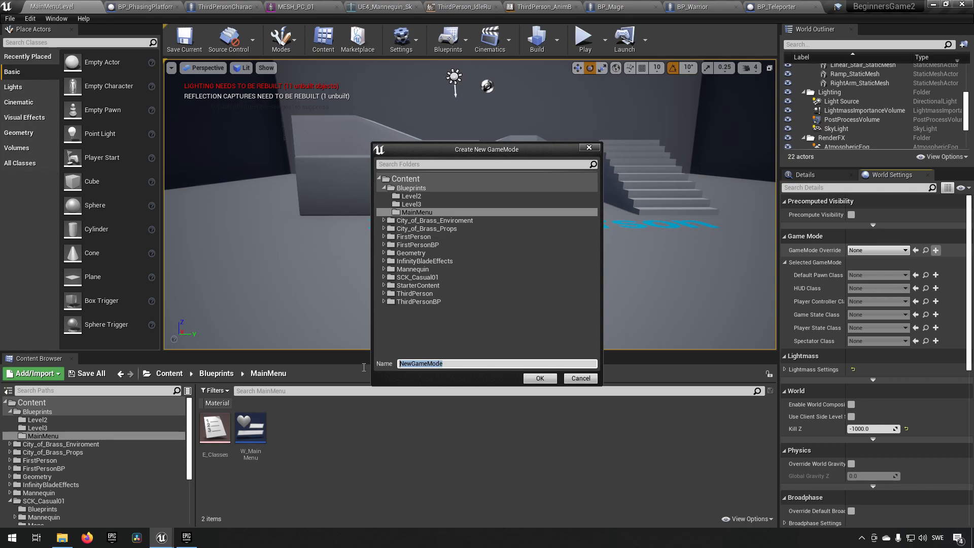
pyautogui.write('BP_MainMenu')
pyautogui.press('Return')
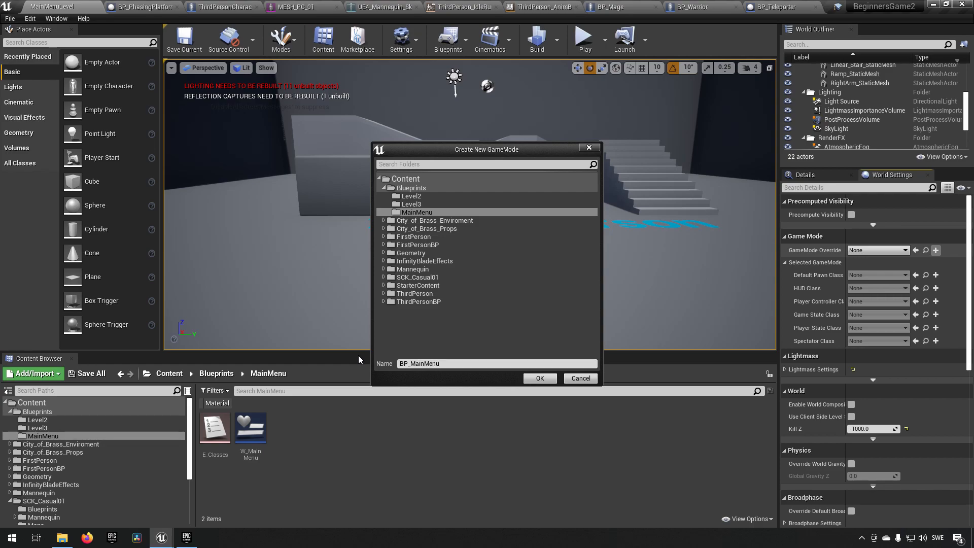
pyautogui.click(541, 378)
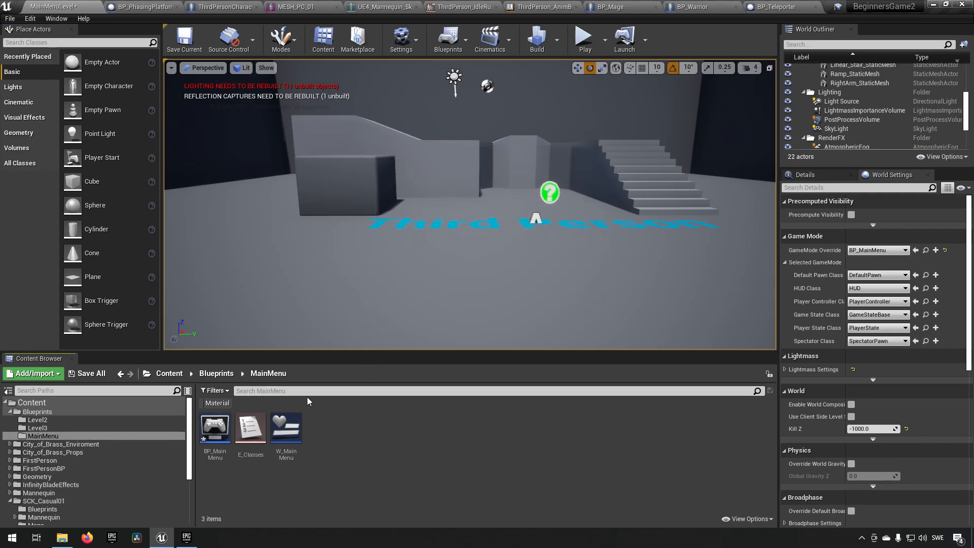
# - Open the BP_MainMenu blueprint, inspect the choices for its Default Pawn Class, and compile it
pyautogui.doubleClick(214, 429)
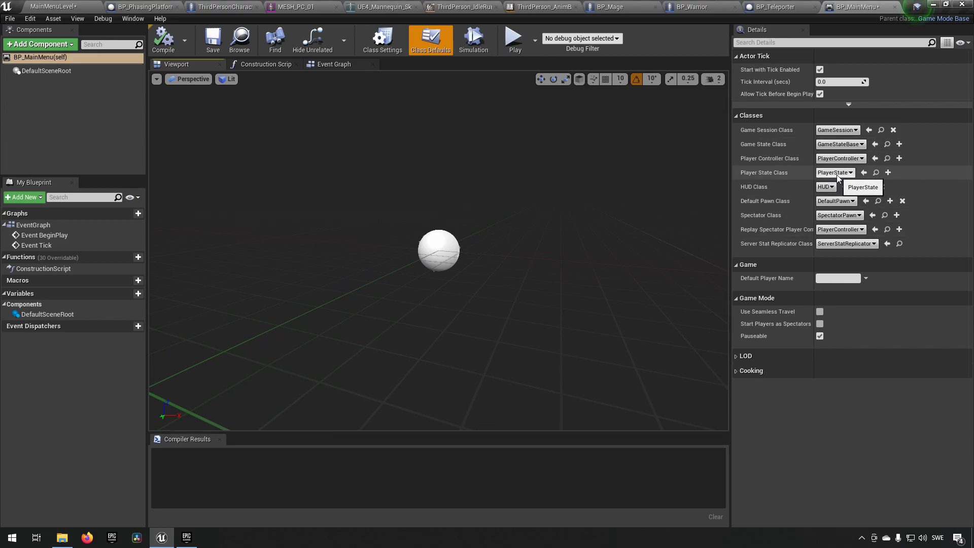
pyautogui.click(840, 201)
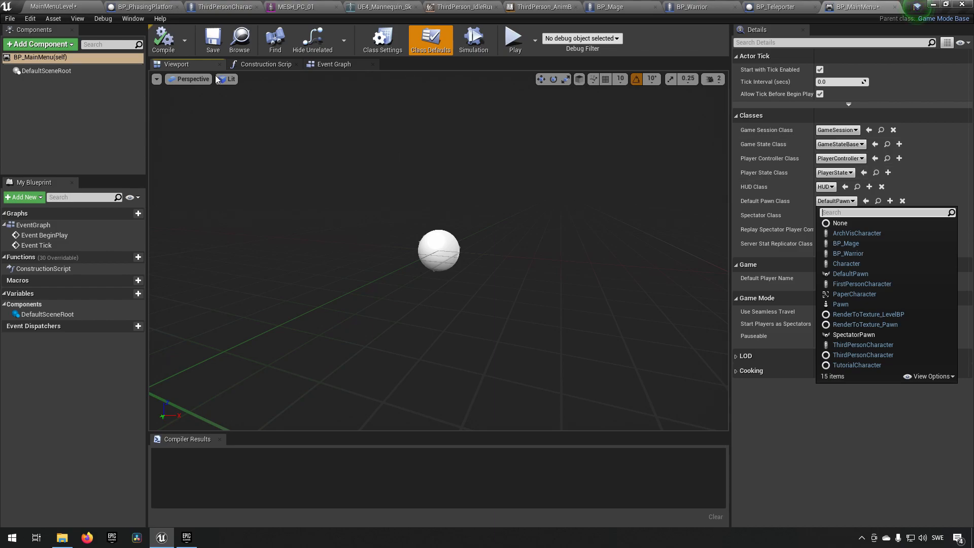
pyautogui.click(165, 44)
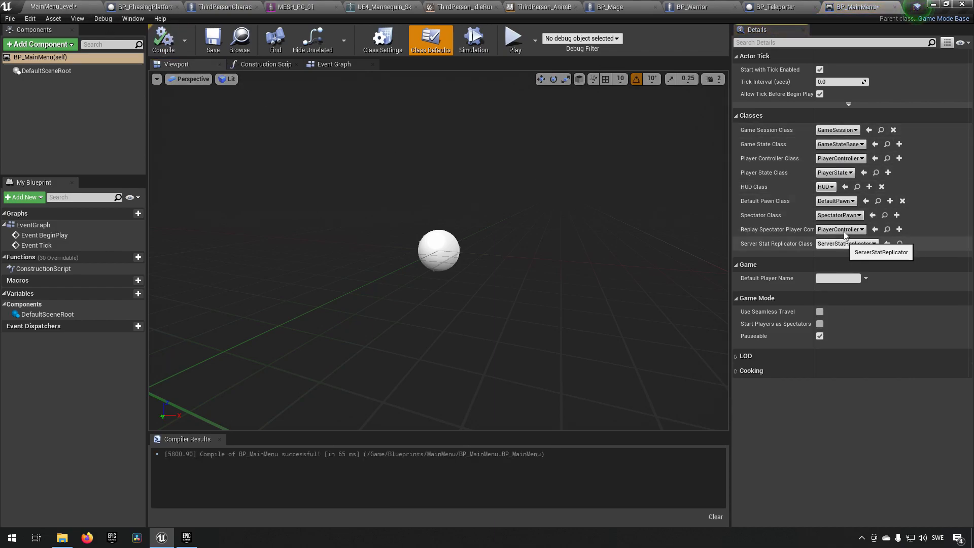
# - Return to MainMenuLevel, play-test it with the BP_MainMenu game mode, and inspect the character in the level after stopping
pyautogui.click(53, 6)
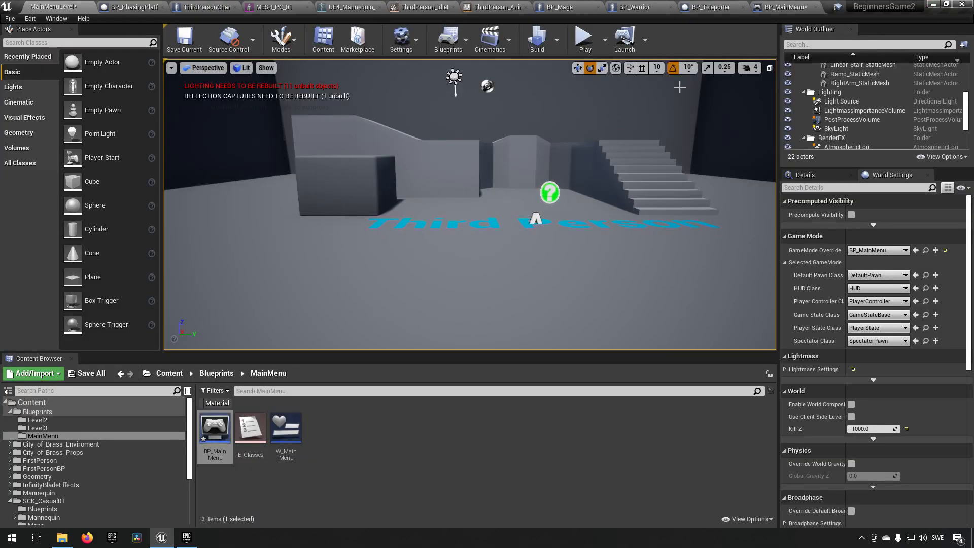
pyautogui.click(583, 40)
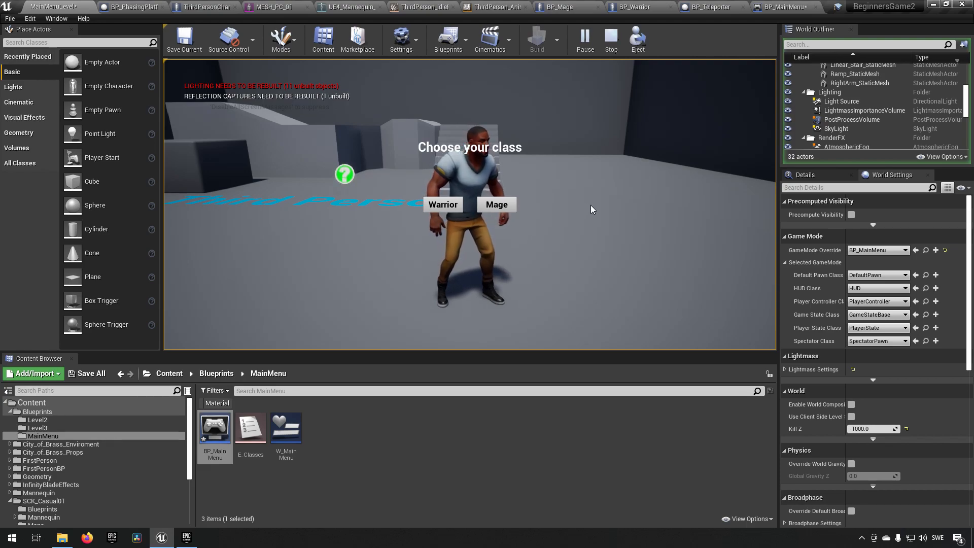
pyautogui.press('Escape')
pyautogui.moveTo(469, 204); pyautogui.dragTo(451, 184, button='right')
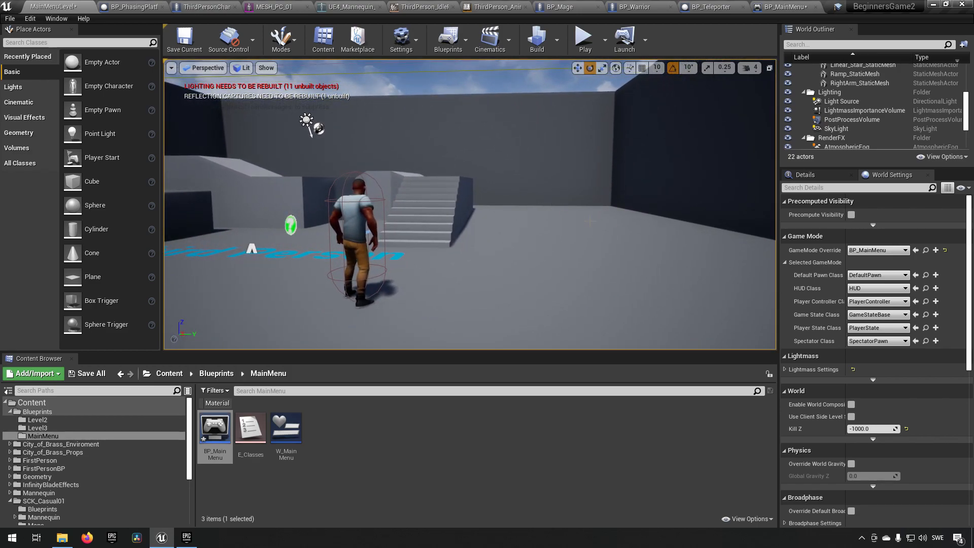
# - Set the game mode's Default Pawn Class to SpectatorPawn and save MainMenuLevel
pyautogui.click(874, 282)
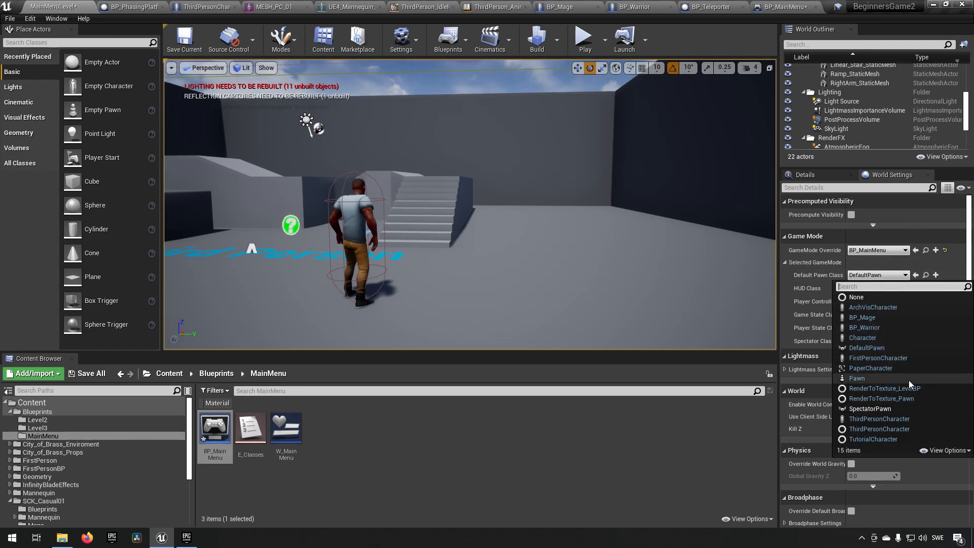
pyautogui.click(898, 409)
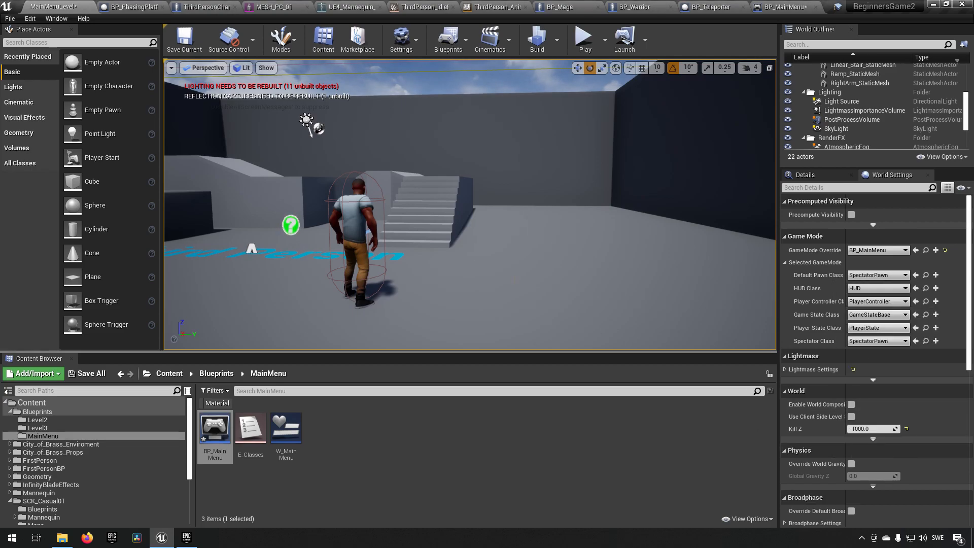
pyautogui.click(184, 40)
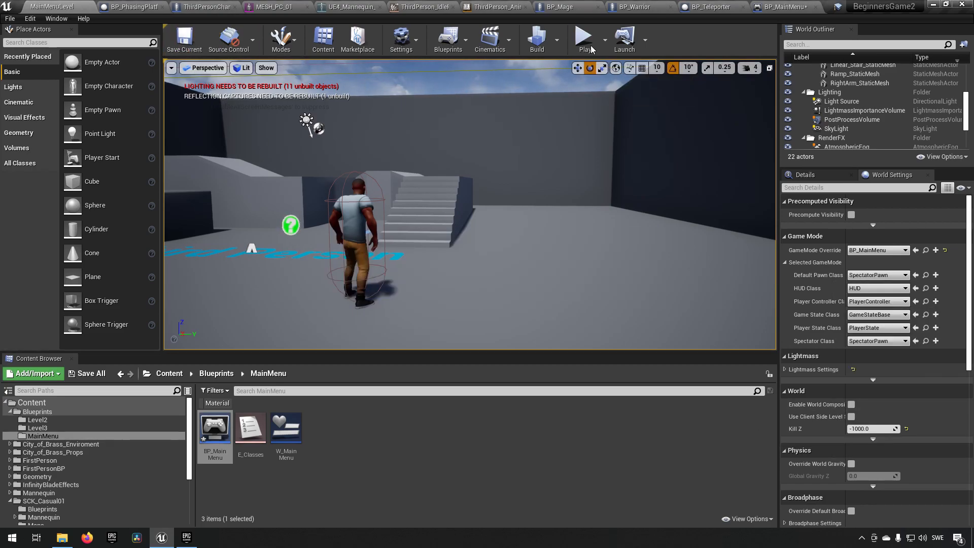
# - Play-test MainMenuLevel again, then delete the ThirdPersonCharacter actor from the level
pyautogui.click(584, 38)
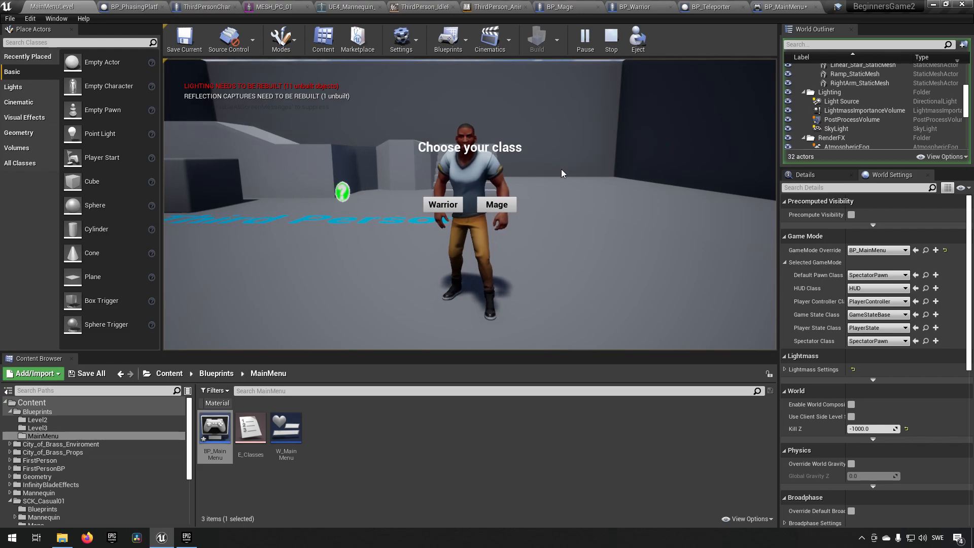
pyautogui.press('Escape')
pyautogui.click(475, 187)
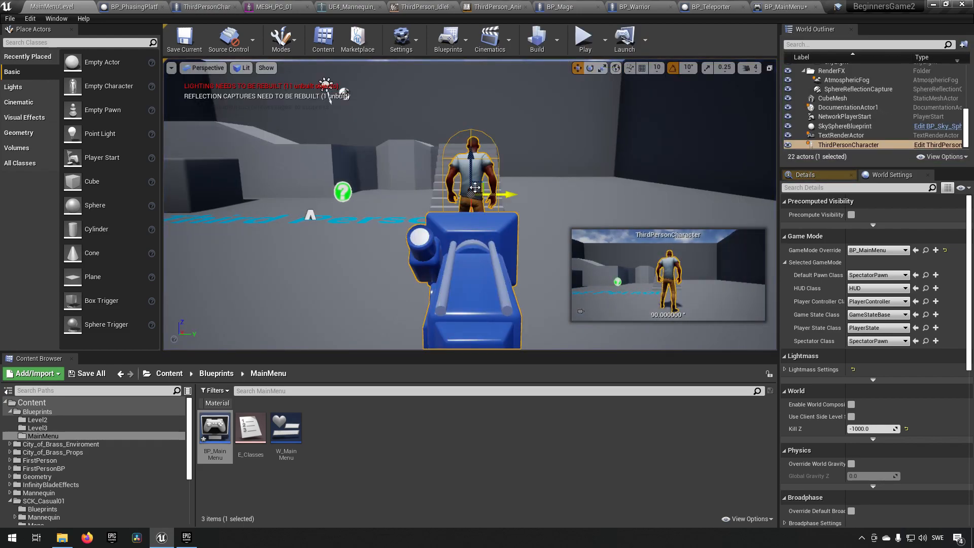
pyautogui.press('Delete')
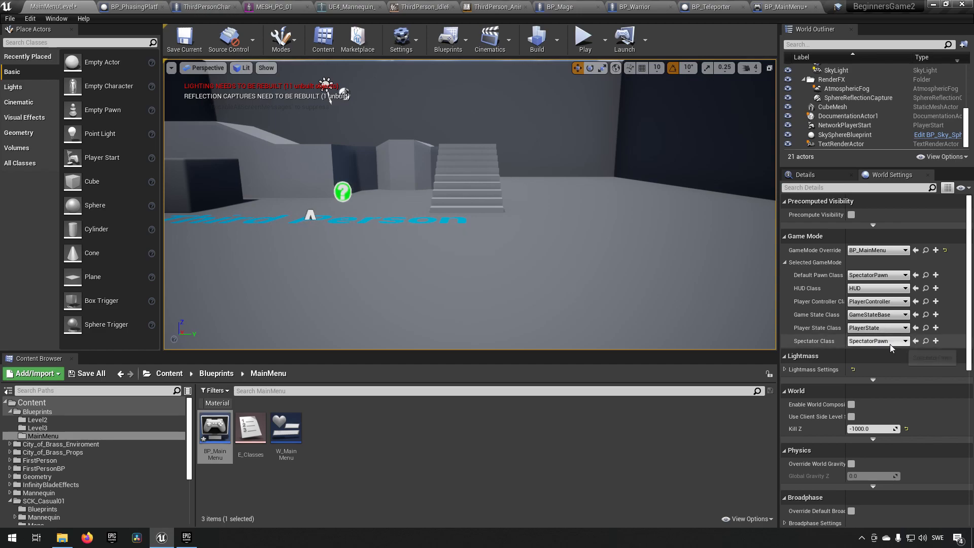
# - Set the Default Pawn Class to DefaultPawn and play-test the class selection screen
pyautogui.click(882, 277)
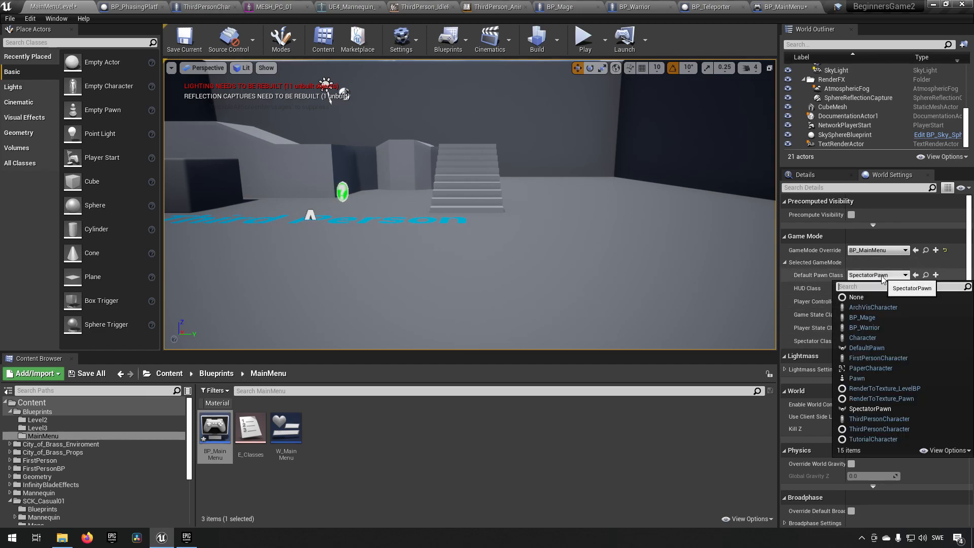
pyautogui.click(880, 349)
pyautogui.click(583, 40)
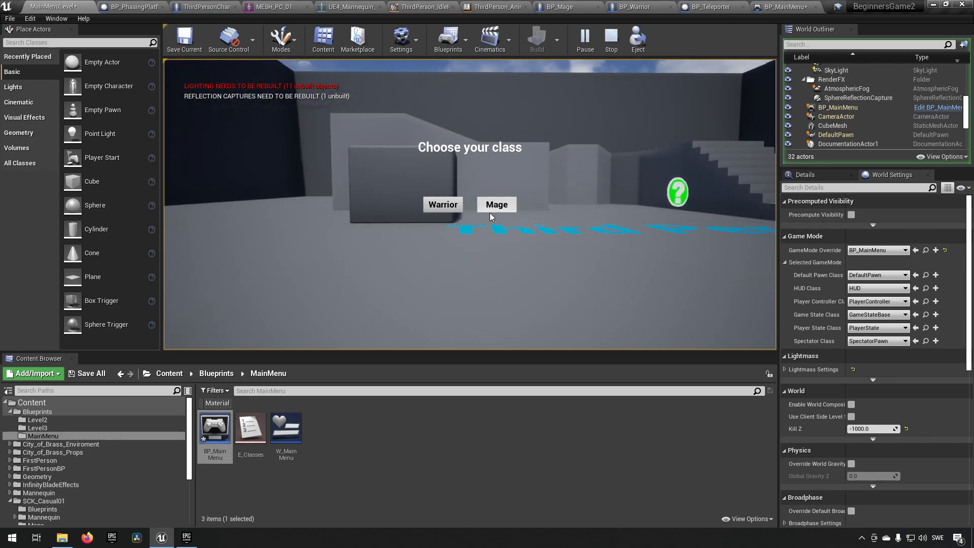
pyautogui.press('Escape')
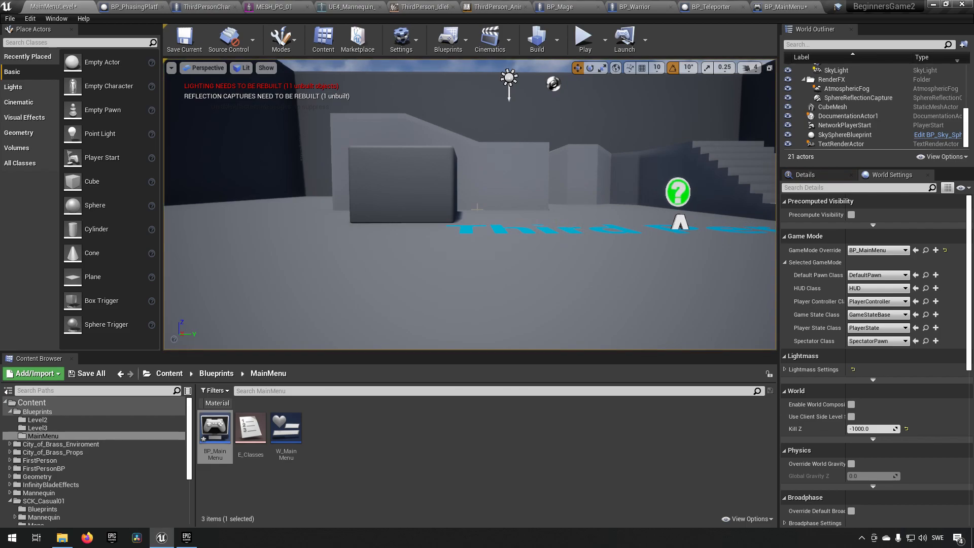
# - Delete the ArenaGeometry, Lighting and RenderFX folders together with the loose actors from CubeMesh to TextRenderActor from MainMenuLevel
pyautogui.click(862, 117)
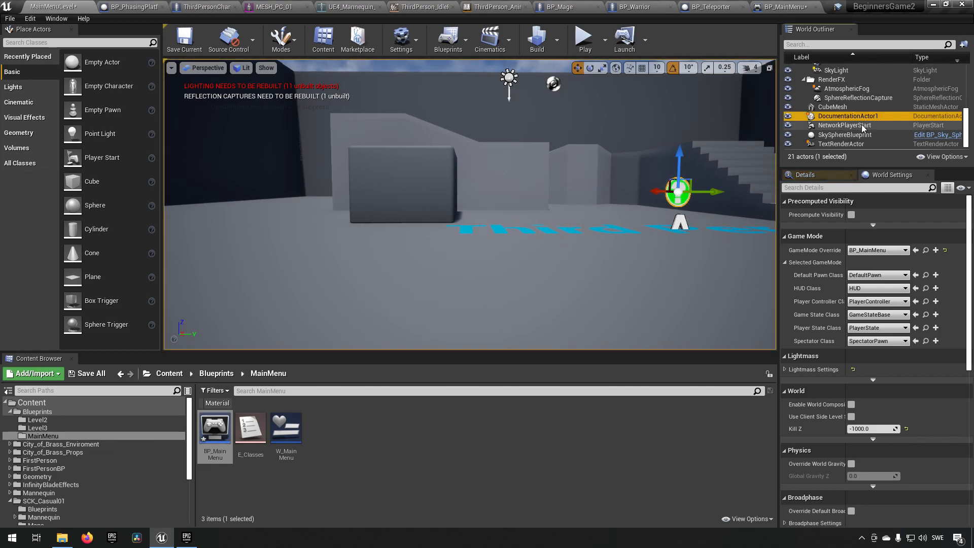
pyautogui.scroll(4, 861, 124)
pyautogui.click(810, 86)
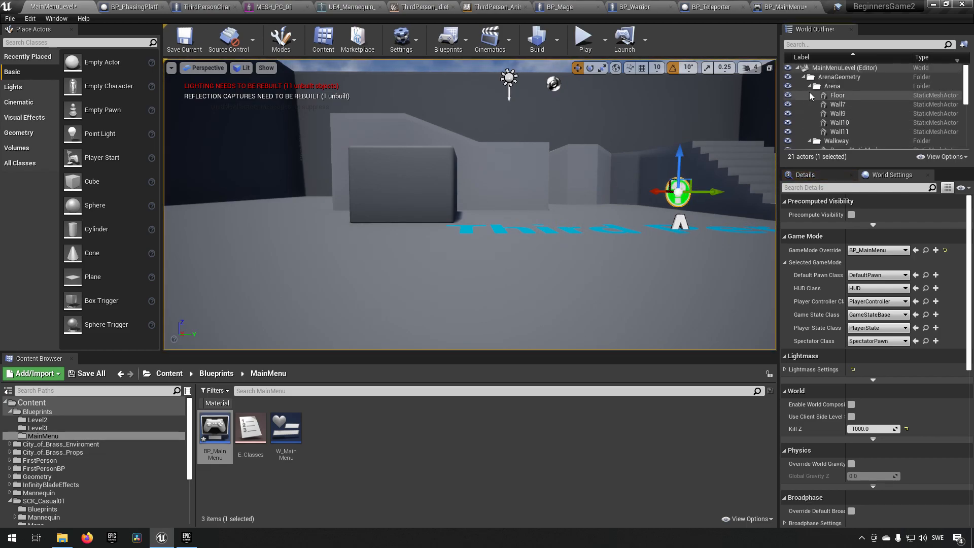
pyautogui.click(803, 78)
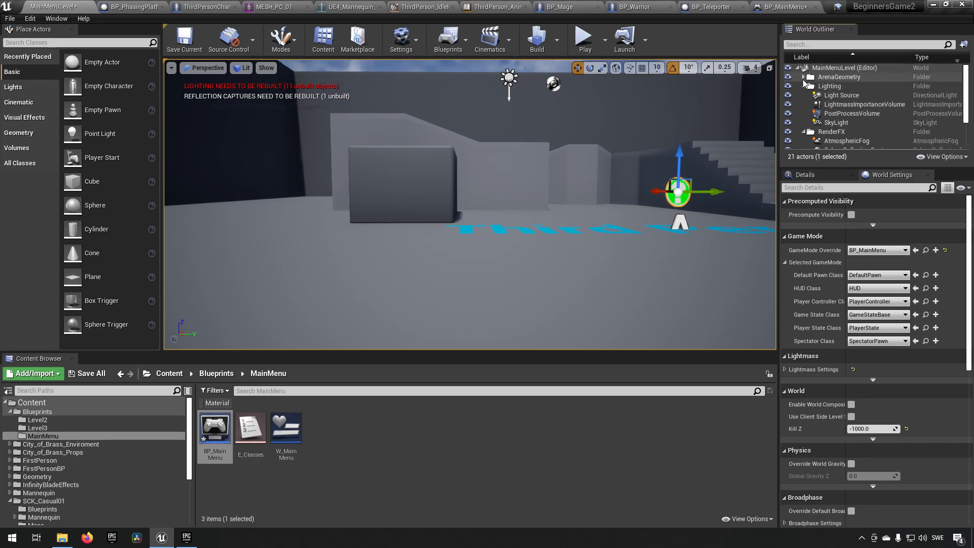
pyautogui.click(803, 87)
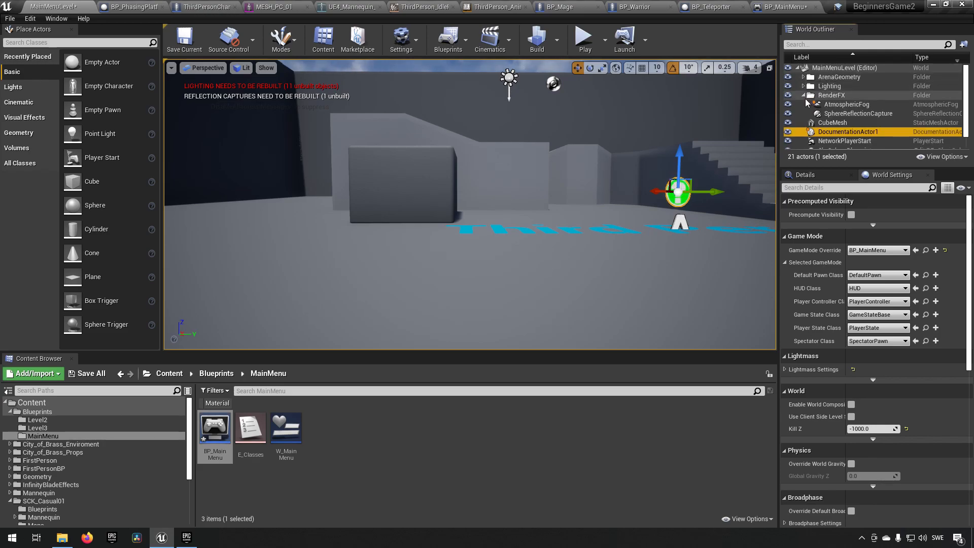
pyautogui.click(804, 96)
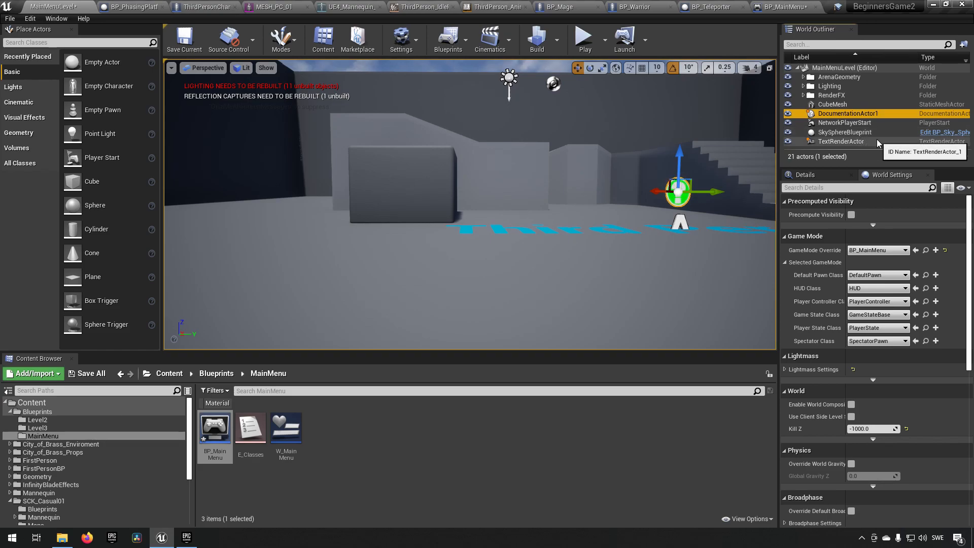
pyautogui.click(862, 141)
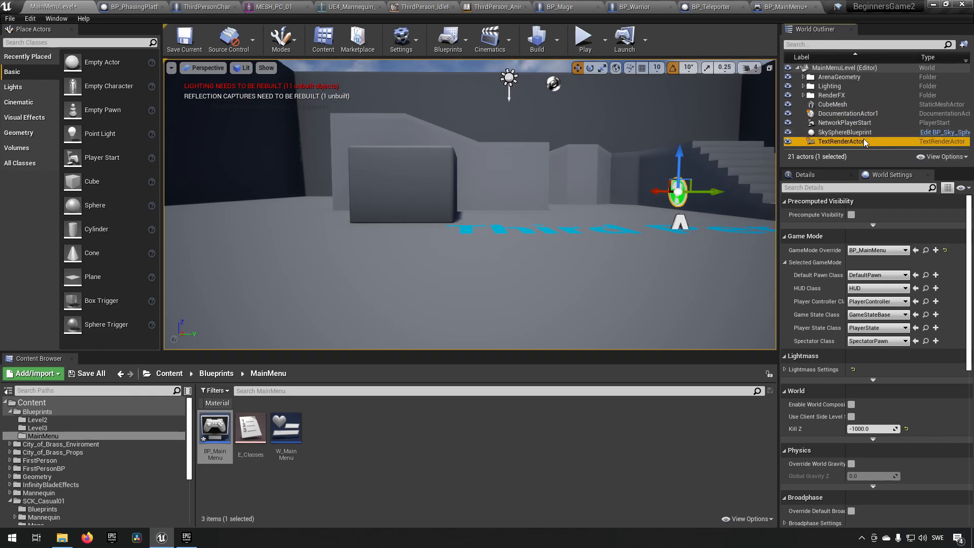
pyautogui.keyDown('shift'); pyautogui.click(835, 77); pyautogui.keyUp('shift')
pyautogui.press('Delete')
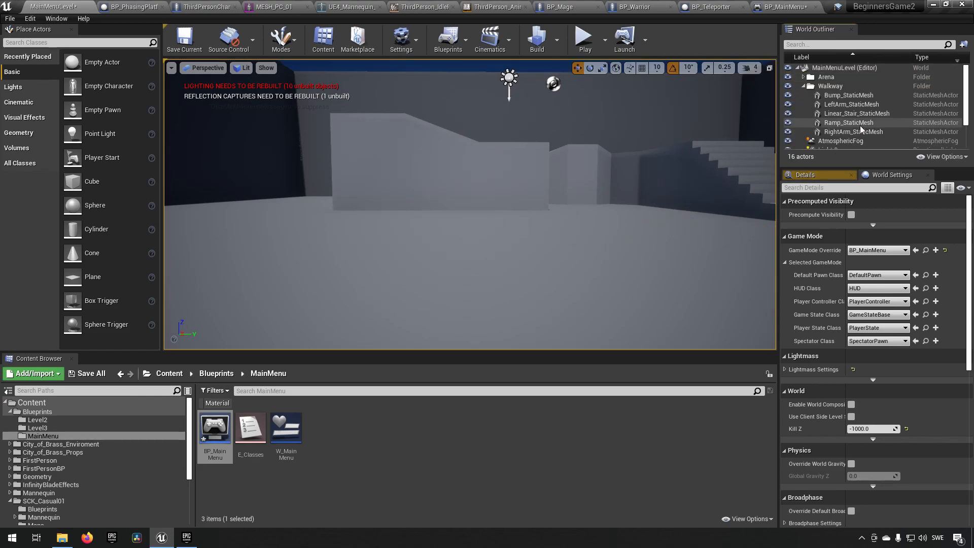
# - Delete the LeftArm_StaticMesh actor from the Walkway folder
pyautogui.scroll(-1, 823, 81)
pyautogui.click(831, 80)
pyautogui.scroll(1, 830, 85)
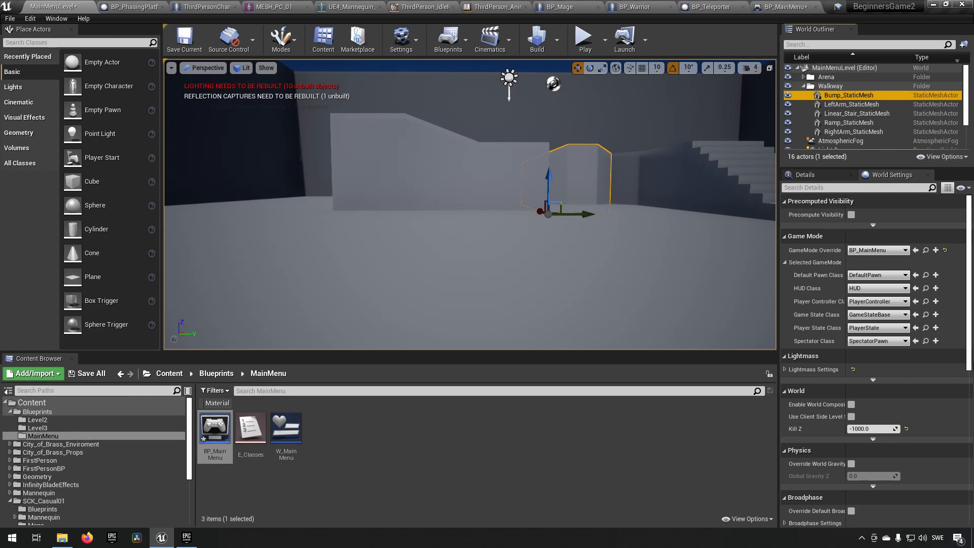
pyautogui.click(860, 105)
pyautogui.hotkey('shift', 'Down')
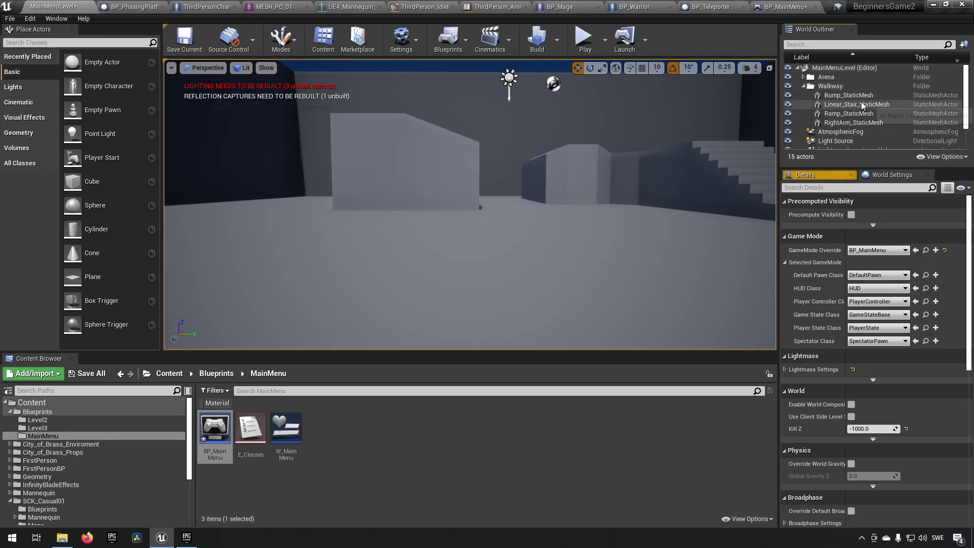
# - Delete the remaining static mesh actors from the Walkway folder, including Bump_StaticMesh, Linear_Stair_StaticMesh, RightArm_StaticMesh and Ramp_StaticMesh
pyautogui.press('Delete')
pyautogui.click(857, 99)
pyautogui.press('Delete')
pyautogui.click(856, 105)
pyautogui.press('Delete')
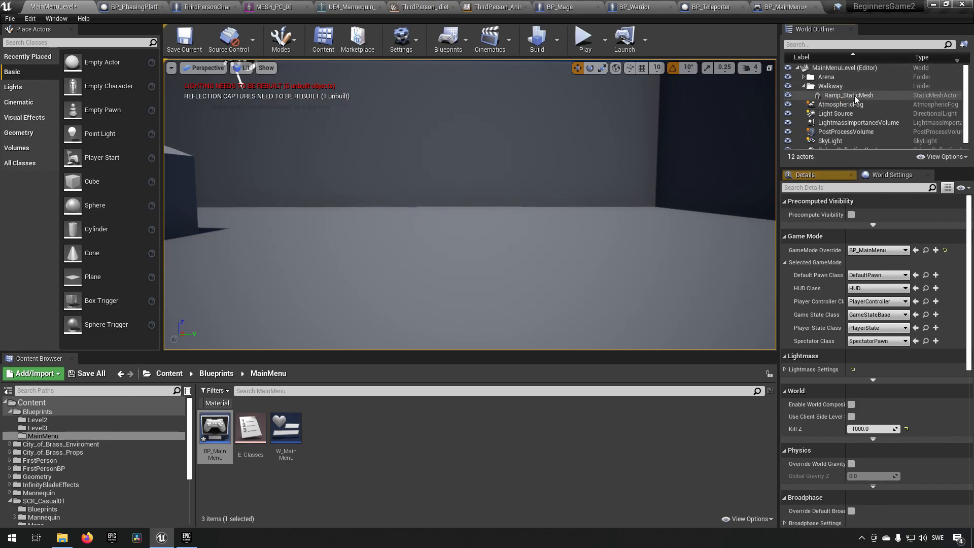
pyautogui.click(854, 95)
pyautogui.press('Delete')
# - Delete the Arena folder and the loose environment actors, including AtmosphericFog, Light Source, LightmassImportanceVolume, PostProcessVolume and SkyLight, leaving only the wall actors
pyautogui.click(845, 88)
pyautogui.press('Delete')
pyautogui.click(841, 79)
pyautogui.press('Delete')
pyautogui.click(841, 77)
pyautogui.press('Delete')
pyautogui.click(841, 79)
pyautogui.press('Delete')
pyautogui.click(841, 80)
pyautogui.press('Delete')
pyautogui.click(841, 79)
pyautogui.press('Delete')
pyautogui.click(840, 80)
pyautogui.press('Delete')
pyautogui.click(840, 80)
pyautogui.press('Delete')
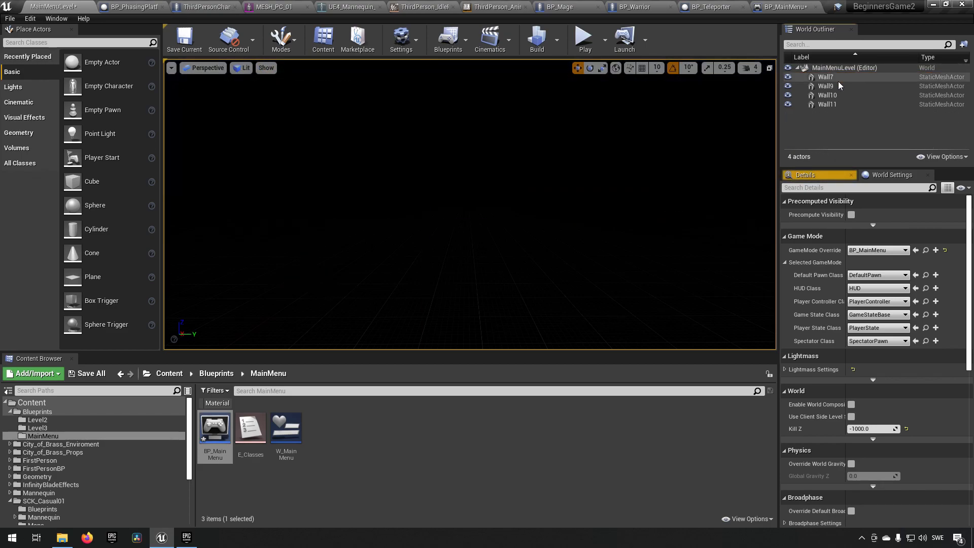
# - Delete the Wall7, Wall9, Wall10 and Wall11 actors and save MainMenuLevel
pyautogui.click(838, 81)
pyautogui.press('Delete')
pyautogui.click(837, 78)
pyautogui.press('Delete')
pyautogui.click(839, 80)
pyautogui.press('Delete')
pyautogui.click(838, 80)
pyautogui.press('Delete')
pyautogui.click(201, 45)
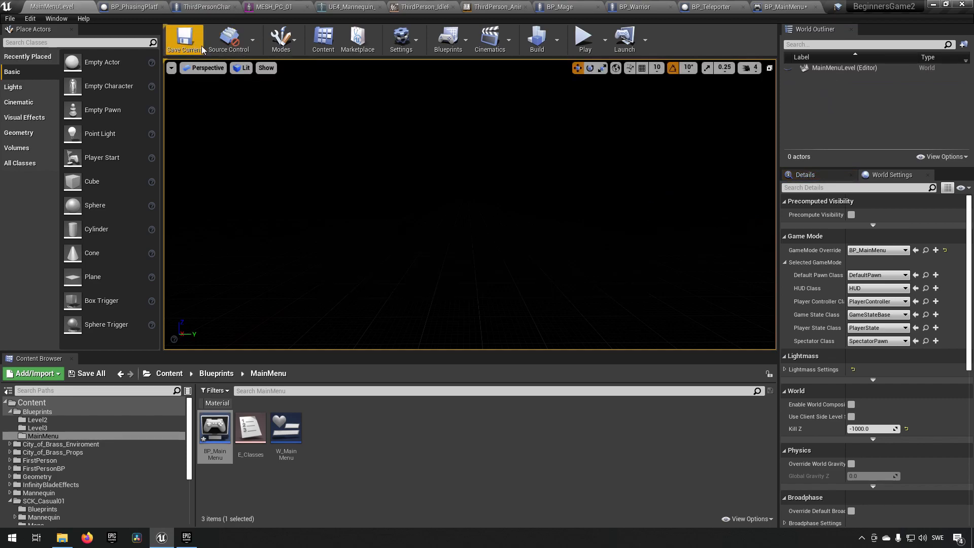
# - Play-test MainMenuLevel, choose the Mage class and play through Level1 into Level2
pyautogui.click(583, 42)
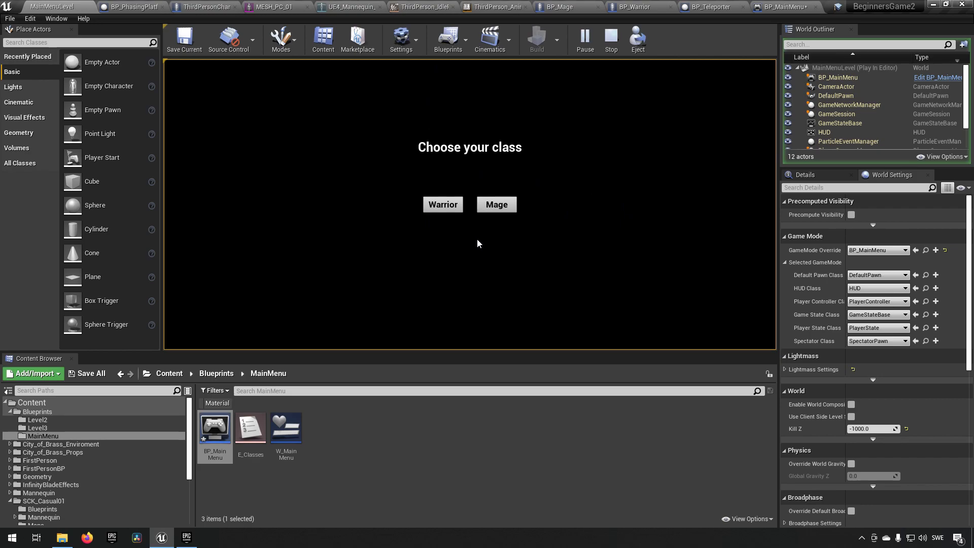
pyautogui.click(497, 209)
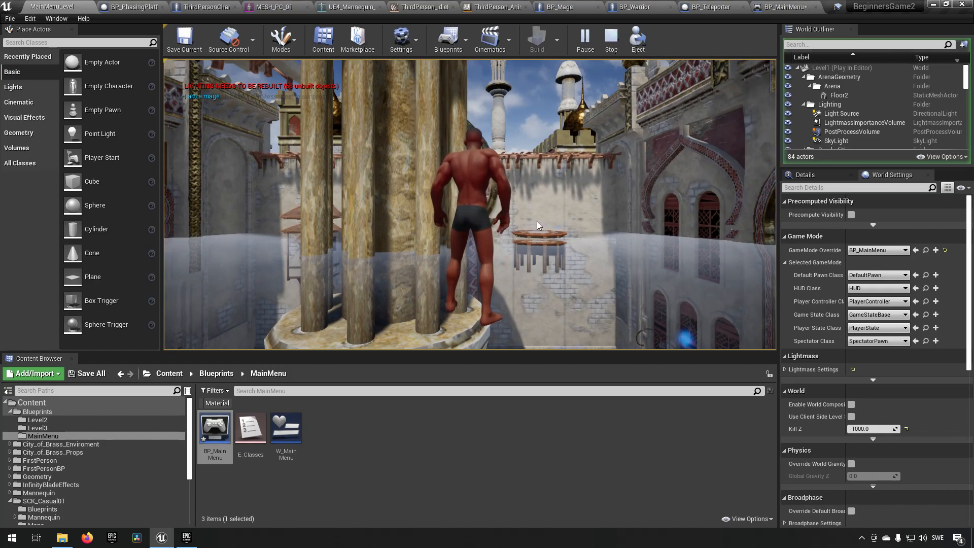
pyautogui.press('w')
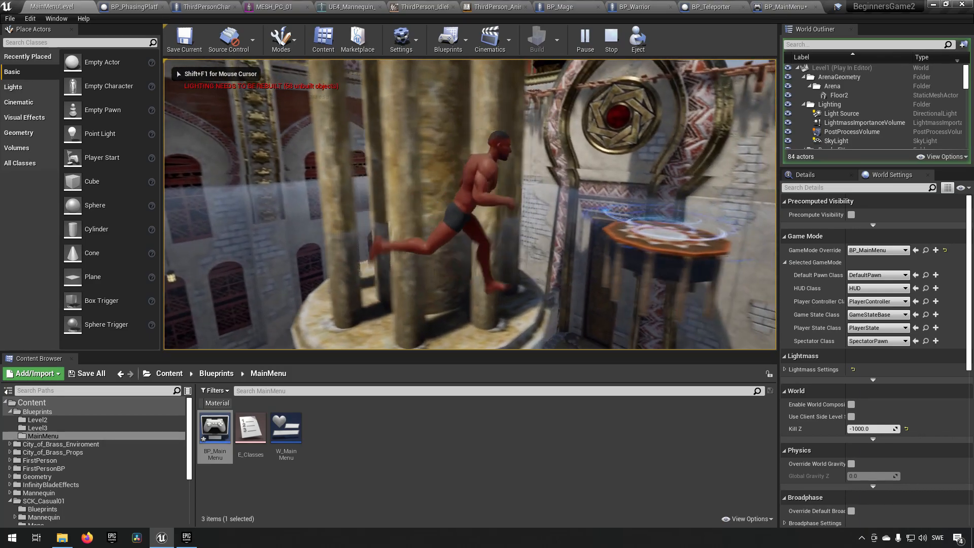
pyautogui.press('w')
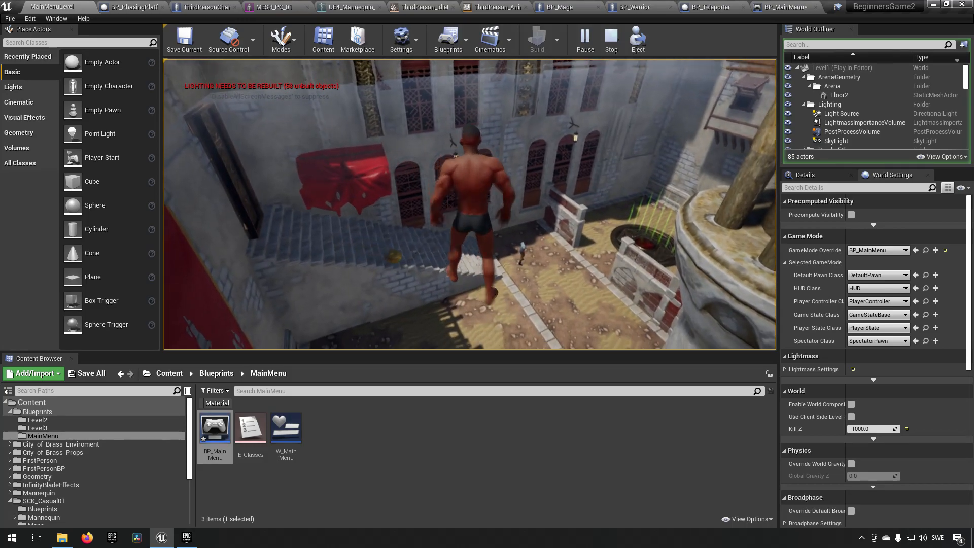
pyautogui.press('w')
pyautogui.press('Tab')
pyautogui.press('w')
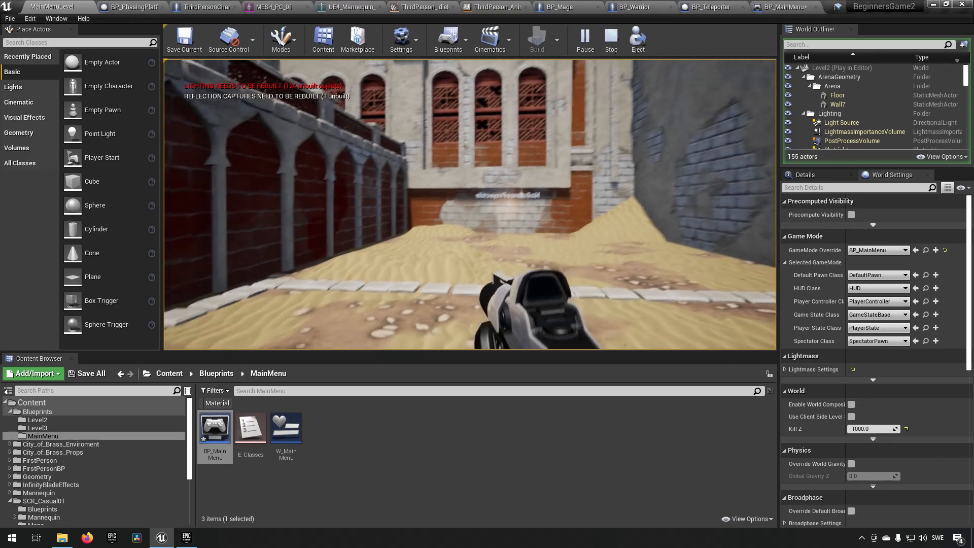
# - Play through Level2 by firing projectiles, finish Level3 up to the game-over screen, and stop the play-test
pyautogui.press('w')
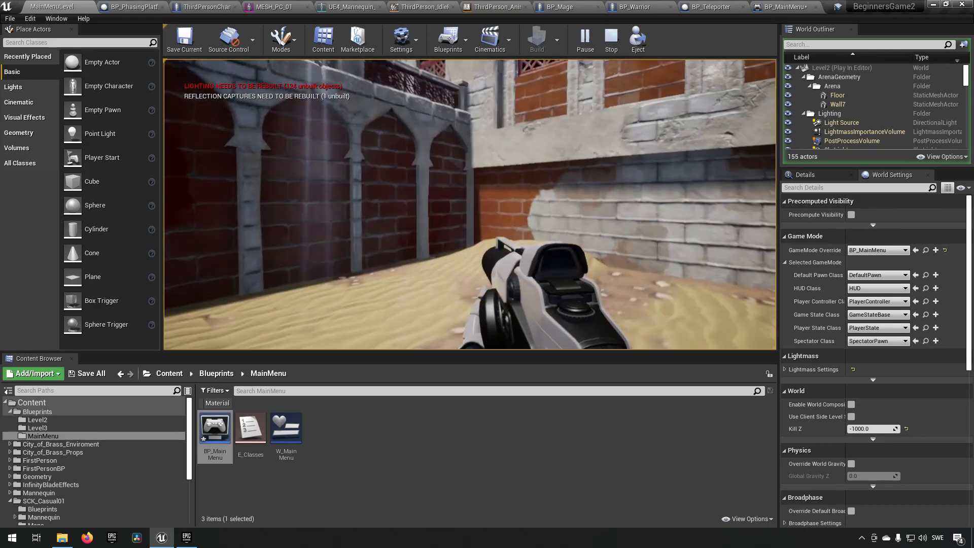
pyautogui.press('s')
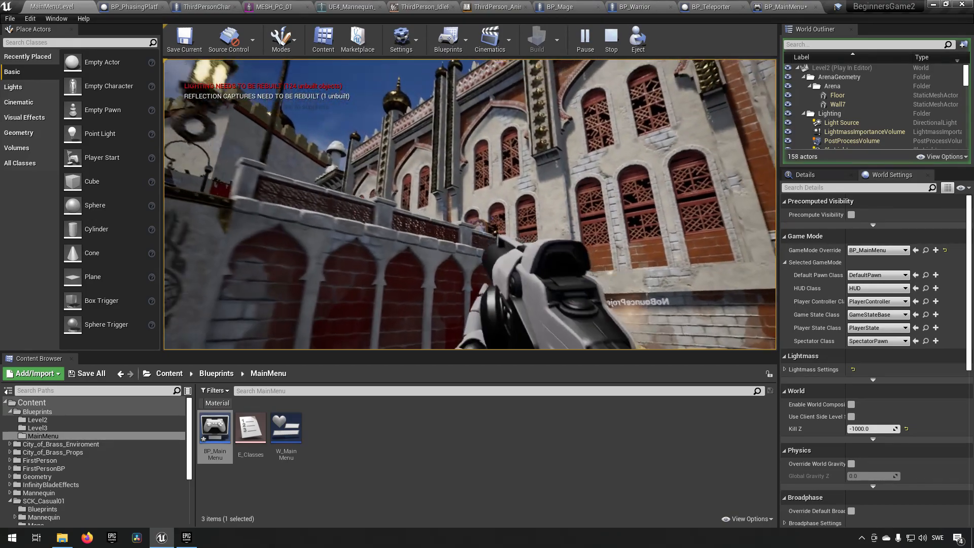
pyautogui.click(470, 204)
pyautogui.click(469, 205)
pyautogui.press('w')
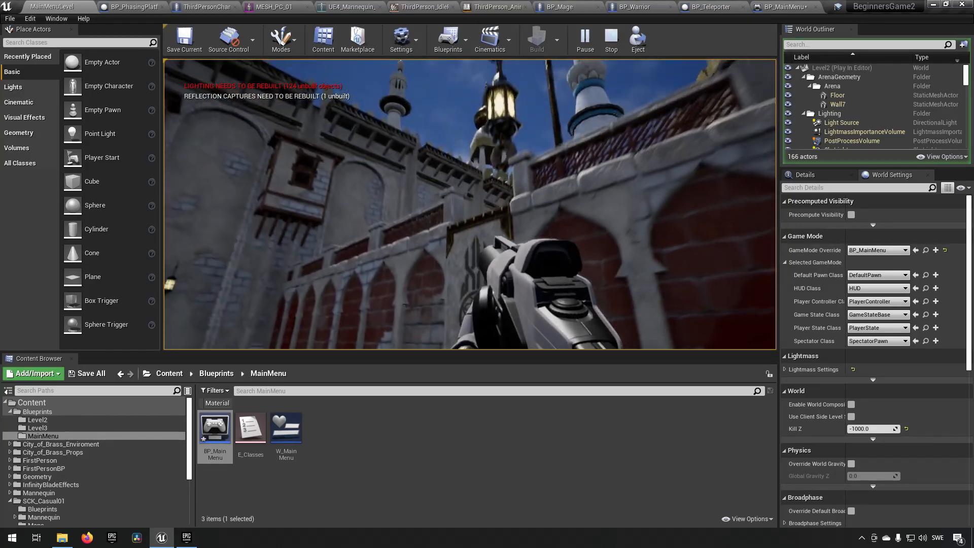
pyautogui.click(469, 205)
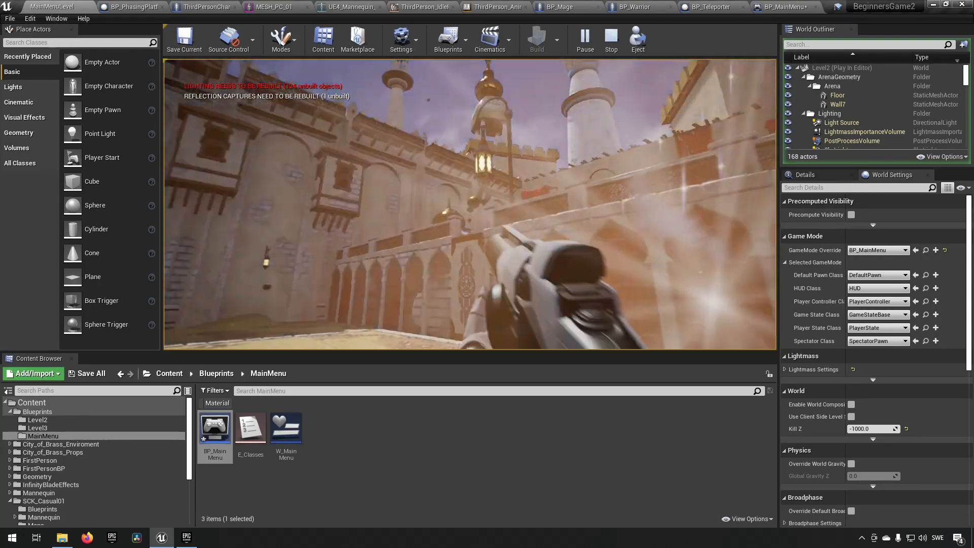
pyautogui.press('w')
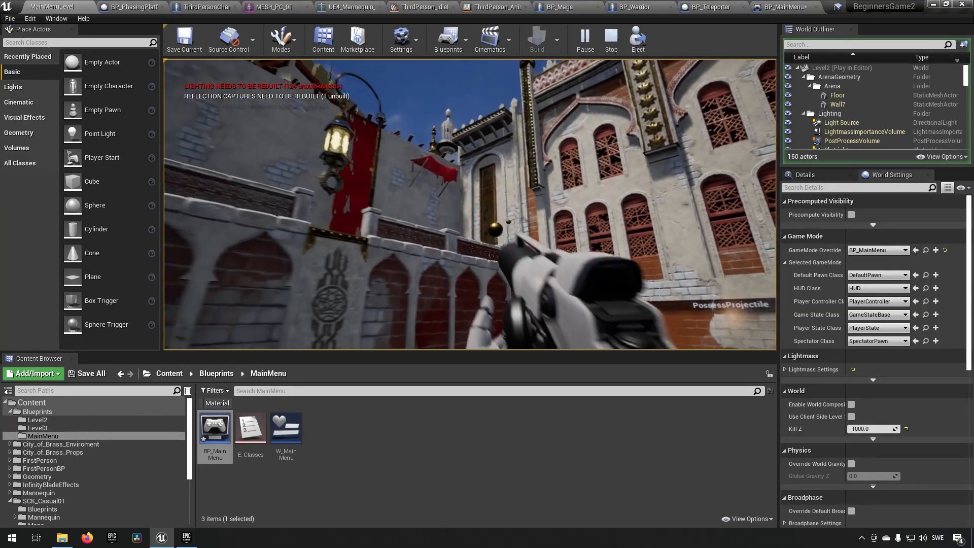
pyautogui.press('w')
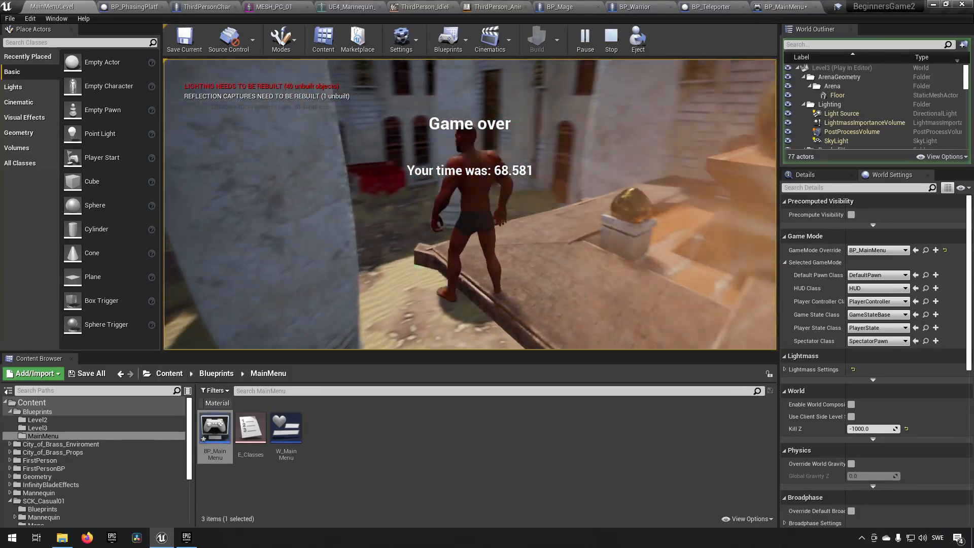
pyautogui.press('Escape')
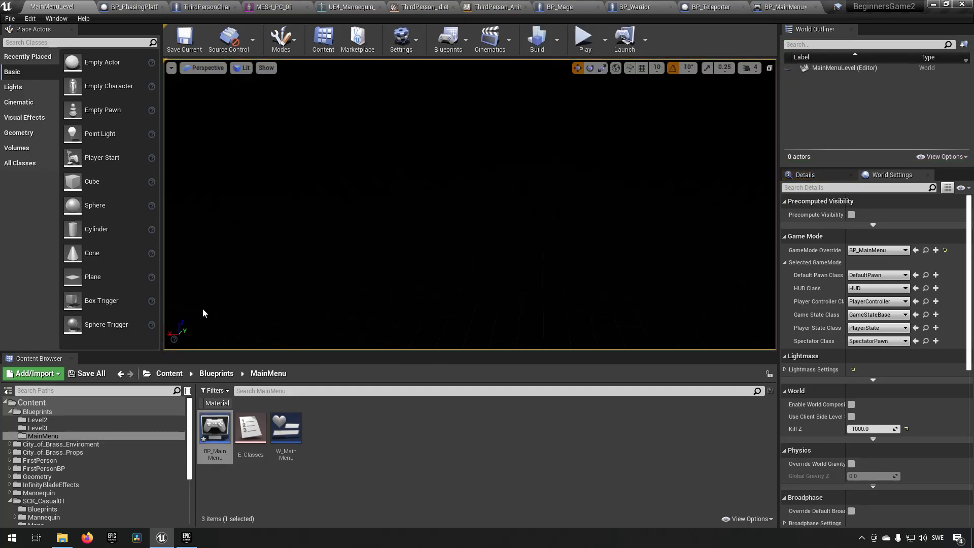
# - Open the Level1 map from the ThirdPersonBP Maps folder, saving the modified BP_MainMenu blueprint
pyautogui.click(63, 411)
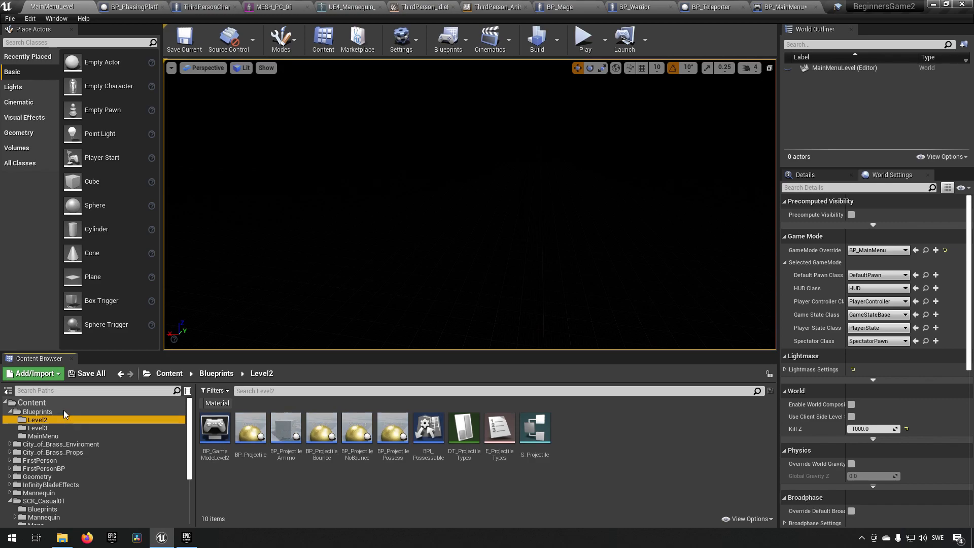
pyautogui.scroll(-3, 81, 439)
pyautogui.scroll(-1, 80, 456)
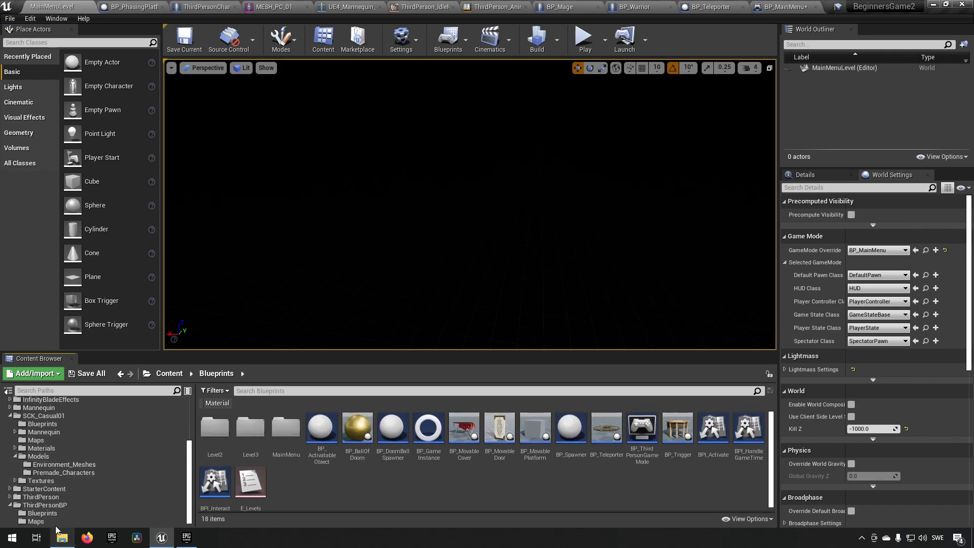
pyautogui.click(35, 521)
pyautogui.doubleClick(214, 429)
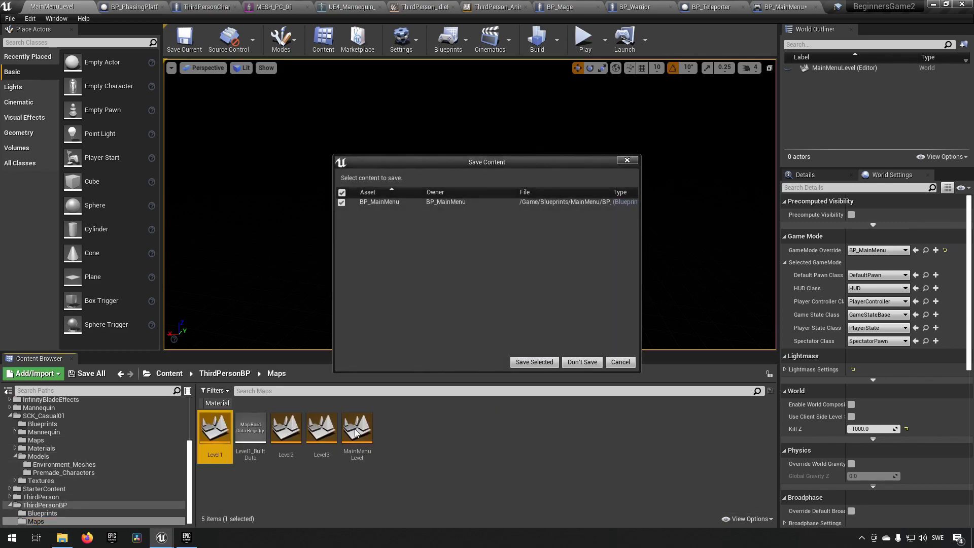
pyautogui.click(534, 362)
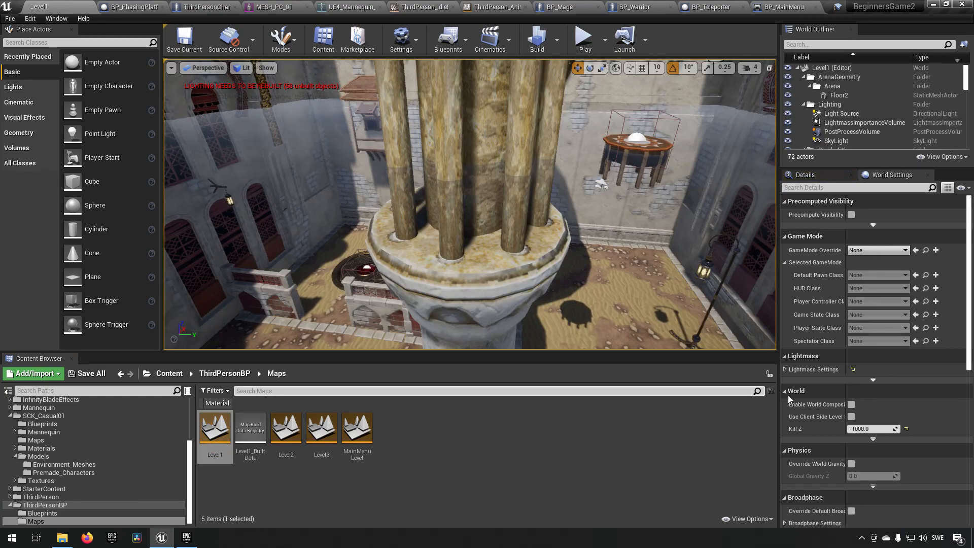
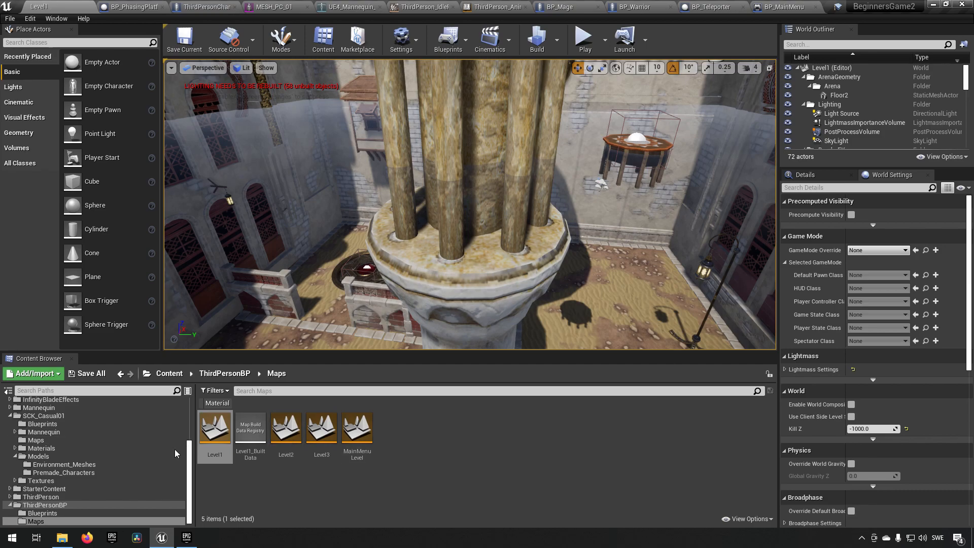
# - Review the assets in the Blueprints folder and its Level2 and Level3 subfolders
pyautogui.scroll(5, 109, 455)
pyautogui.click(50, 413)
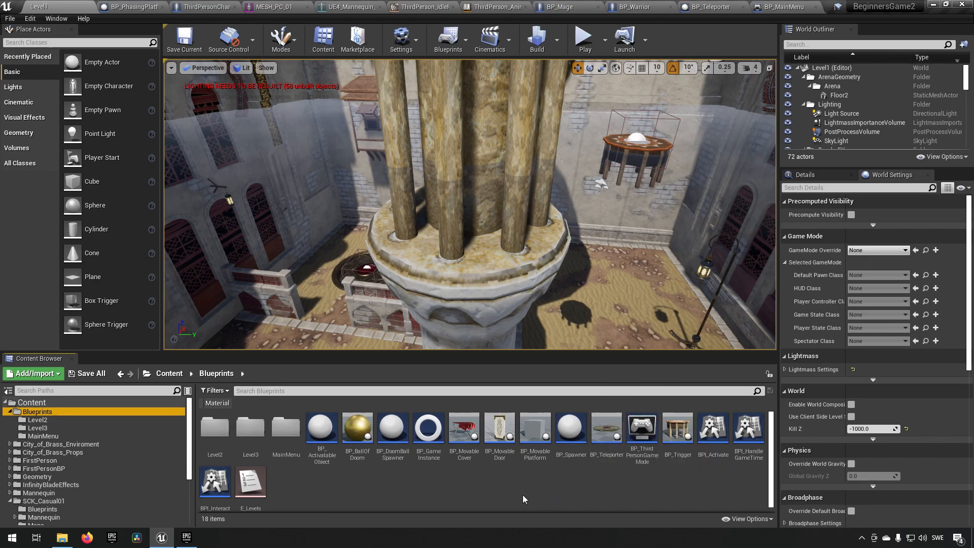
pyautogui.click(257, 484)
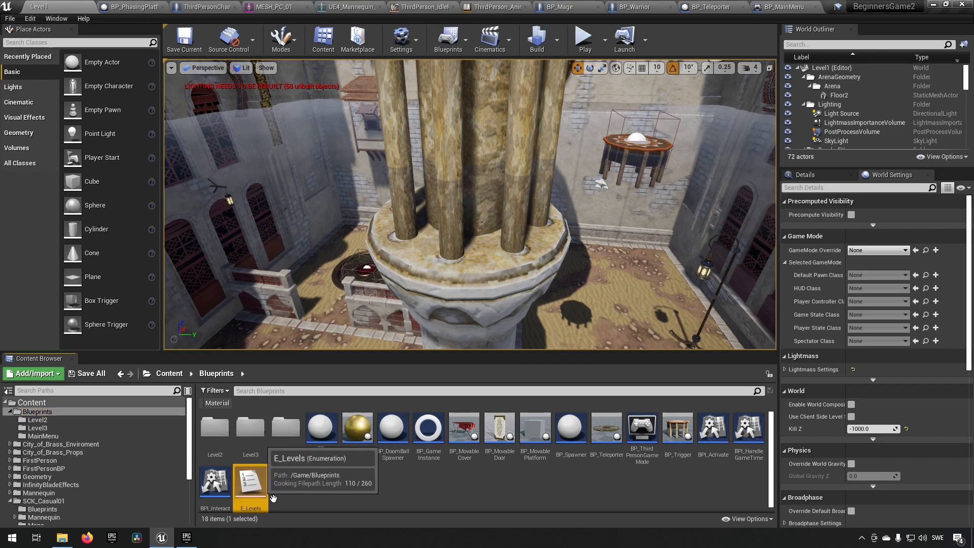
pyautogui.click(364, 492)
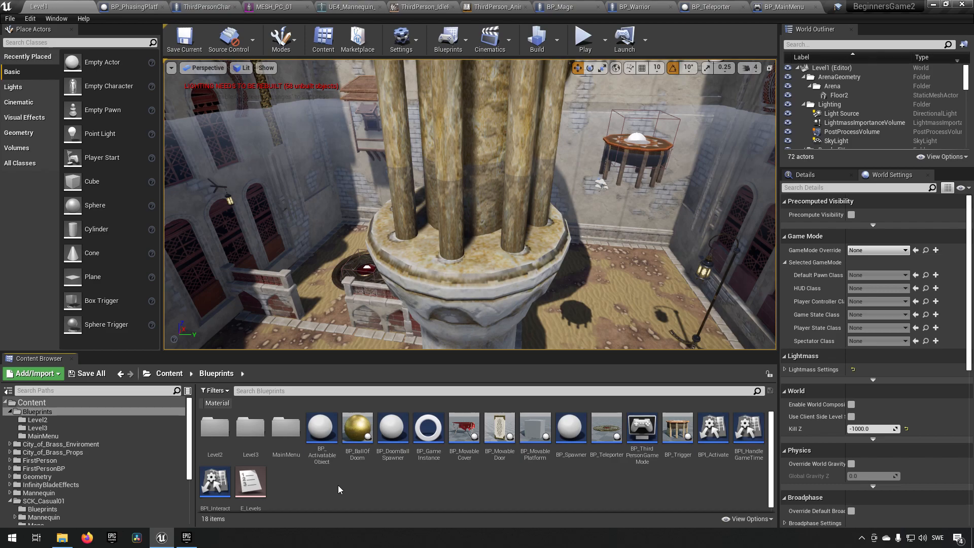
pyautogui.click(266, 446)
pyautogui.doubleClick(266, 446)
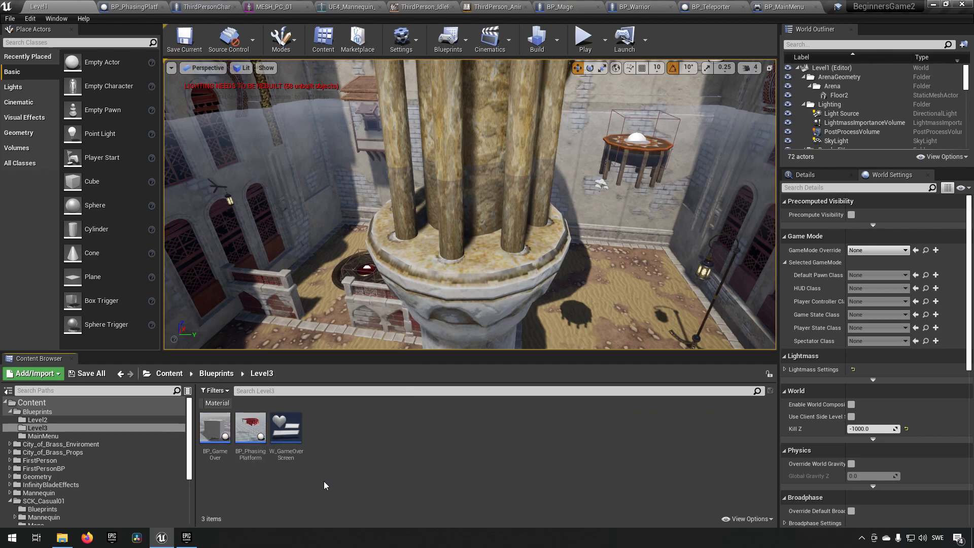
pyautogui.hotkey('alt', 'Left')
pyautogui.doubleClick(228, 443)
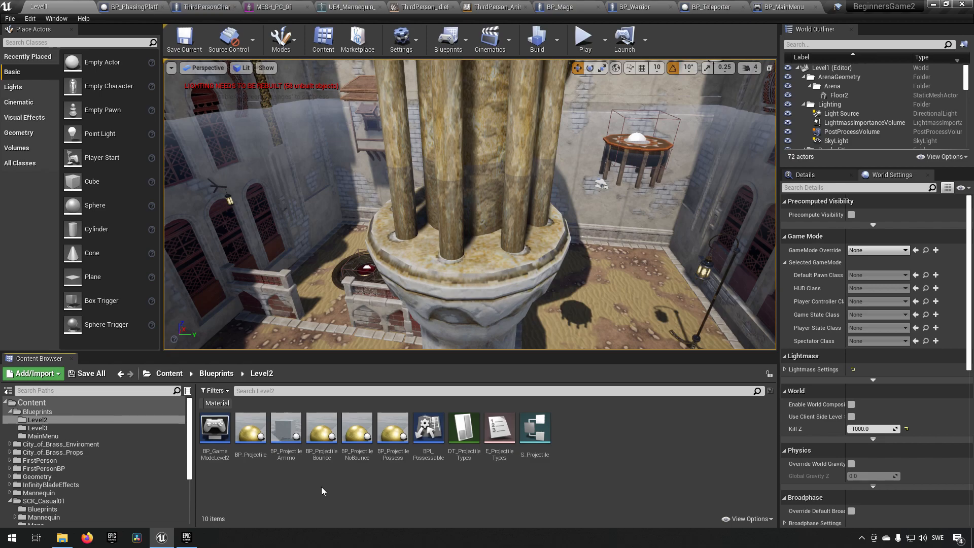
pyautogui.hotkey('alt', 'Left')
pyautogui.doubleClick(264, 448)
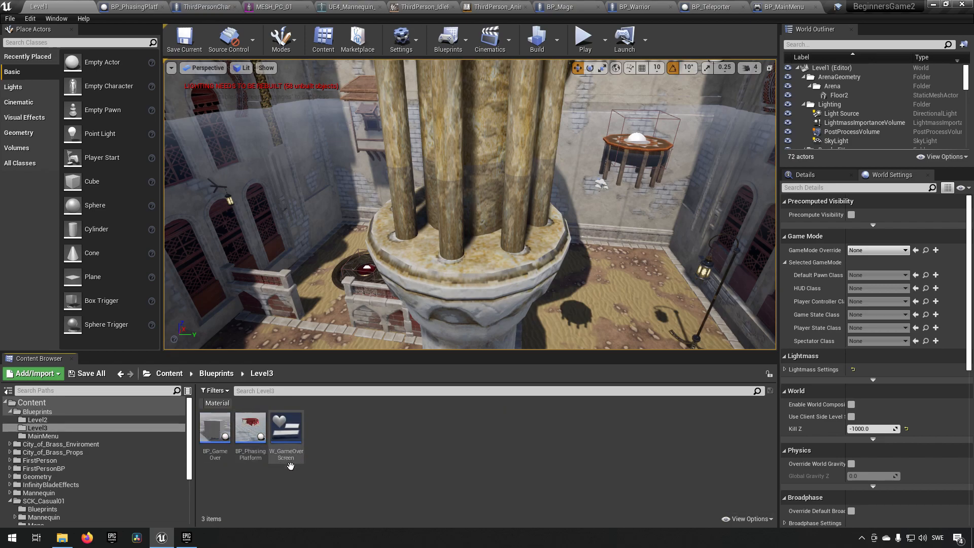
pyautogui.hotkey('alt', 'Left')
pyautogui.click(532, 479)
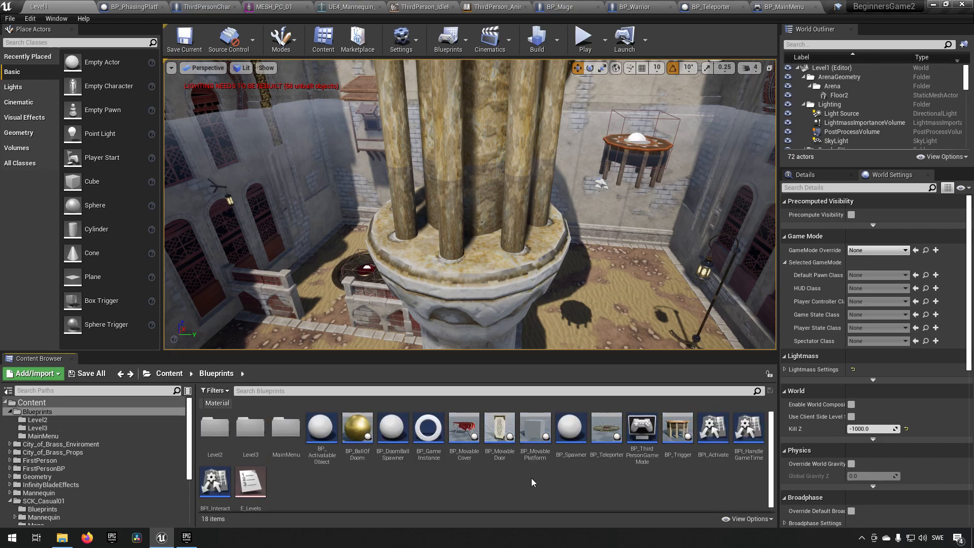